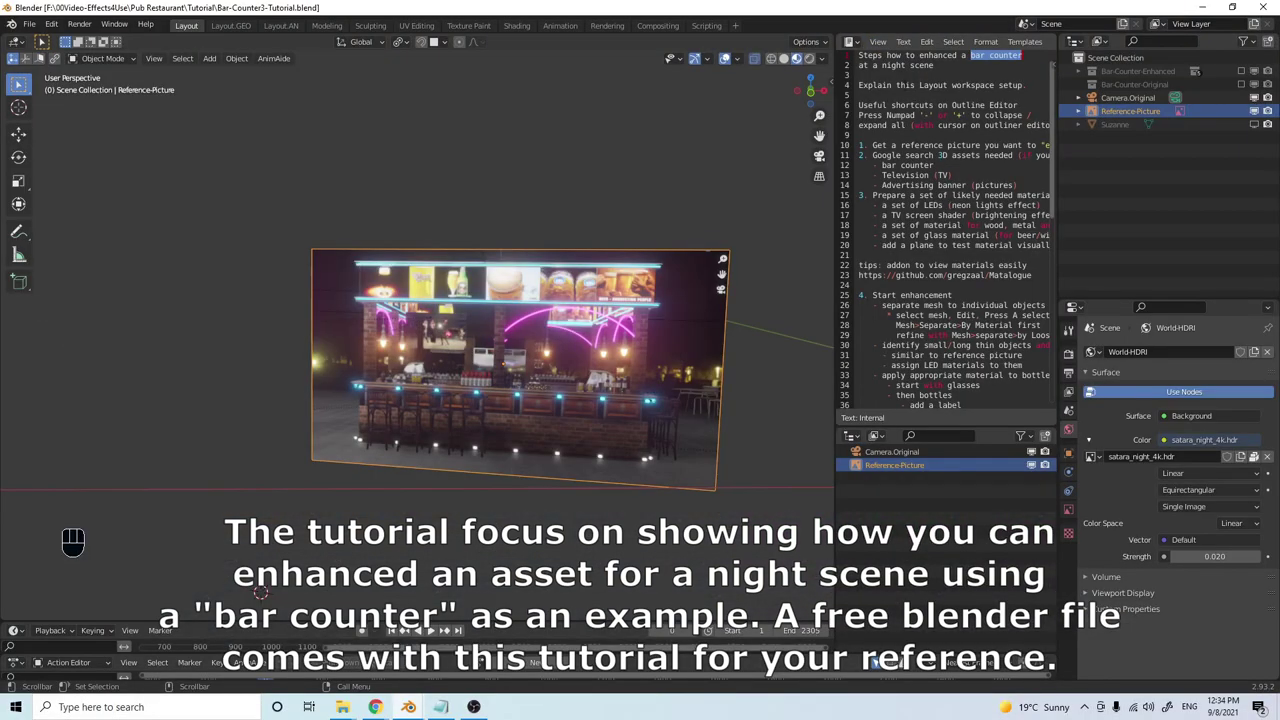
Browse the editor-type lists for the notes panel and lower outliner, and show the outliner's filter options
click(851, 43)
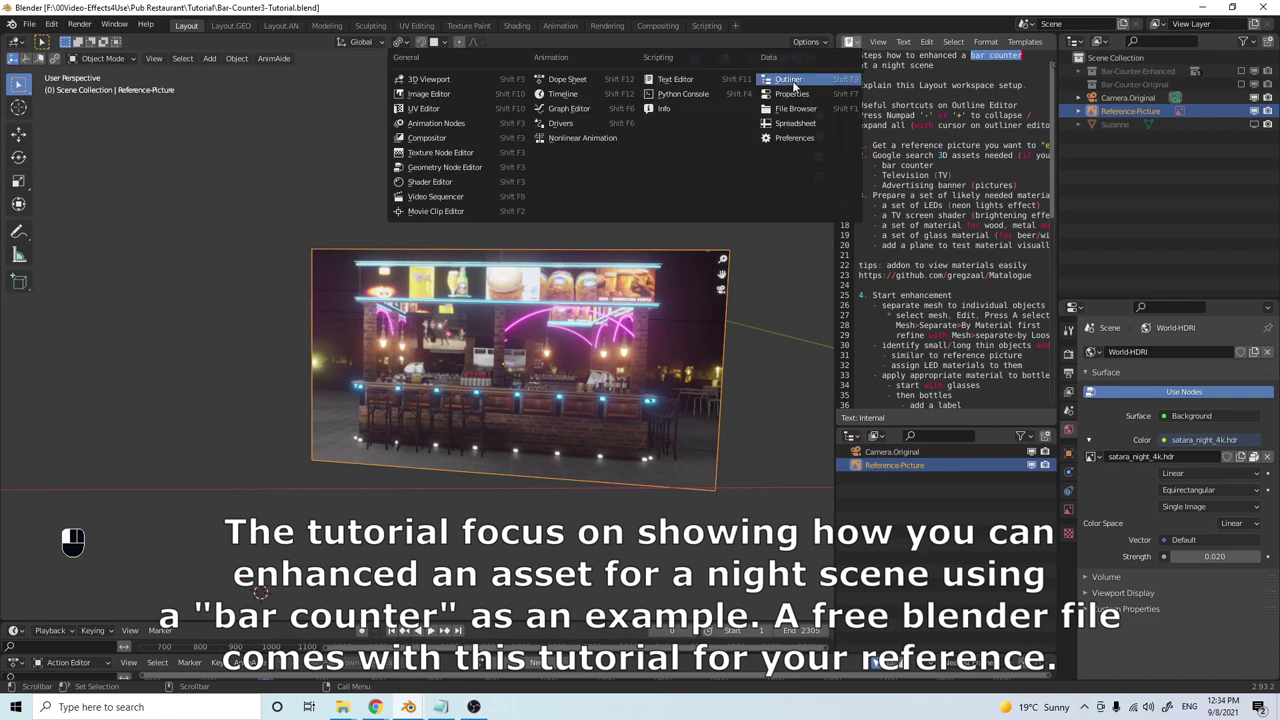
click(896, 122)
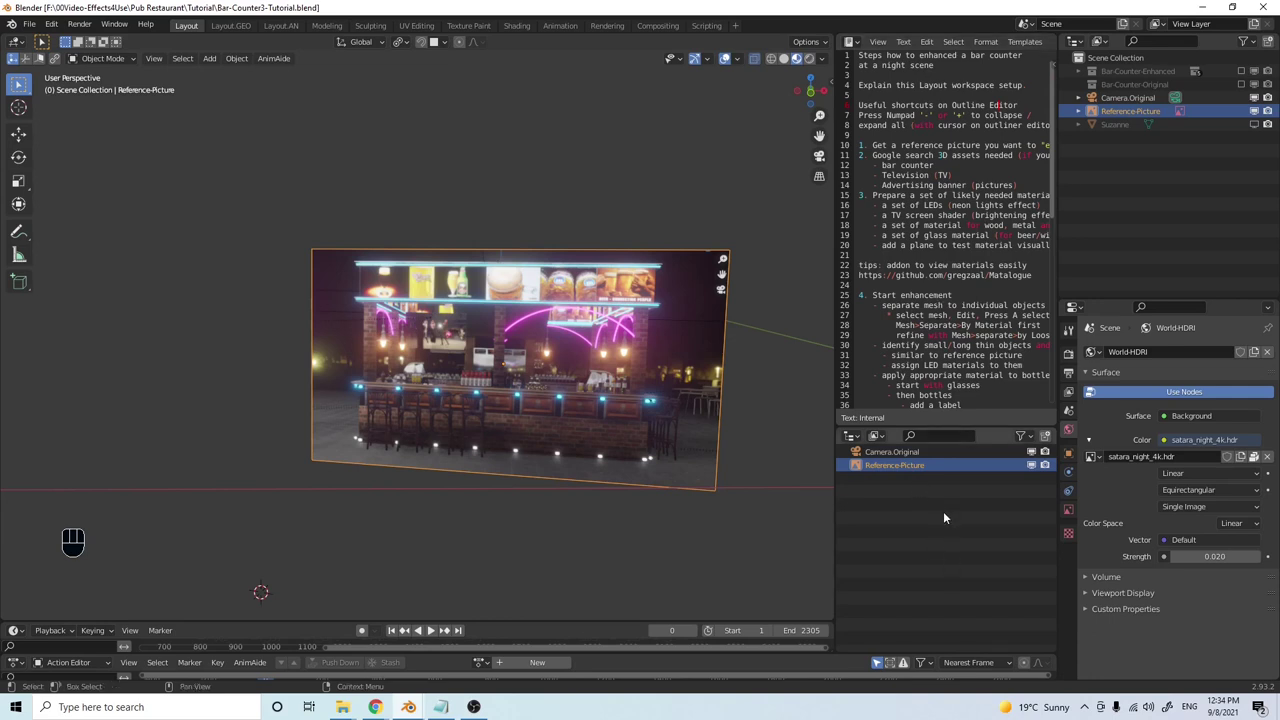
click(923, 538)
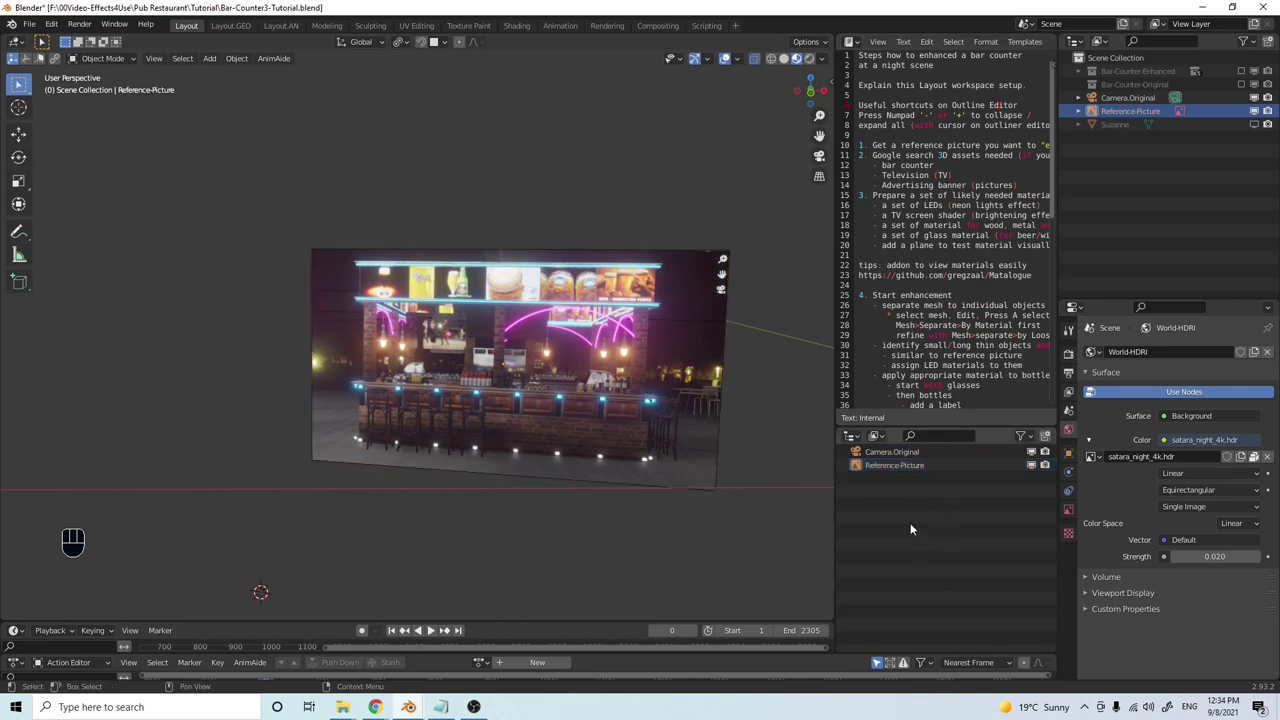
click(857, 438)
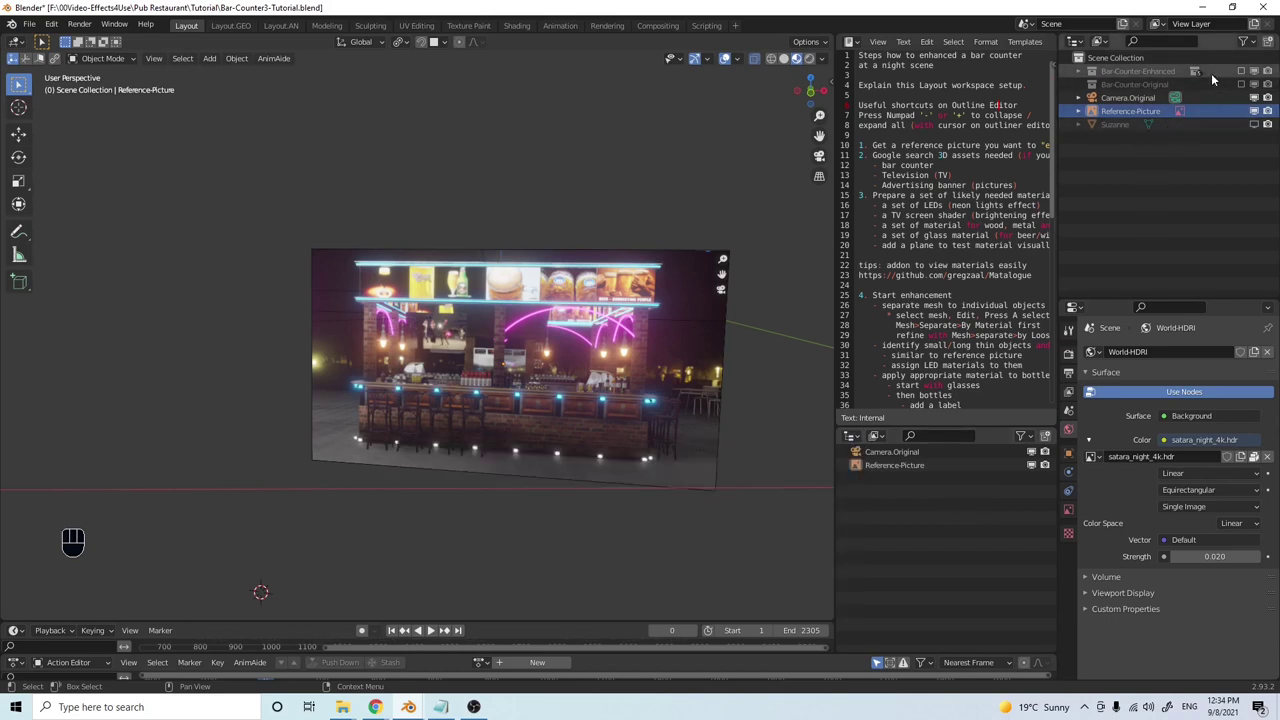
click(1028, 438)
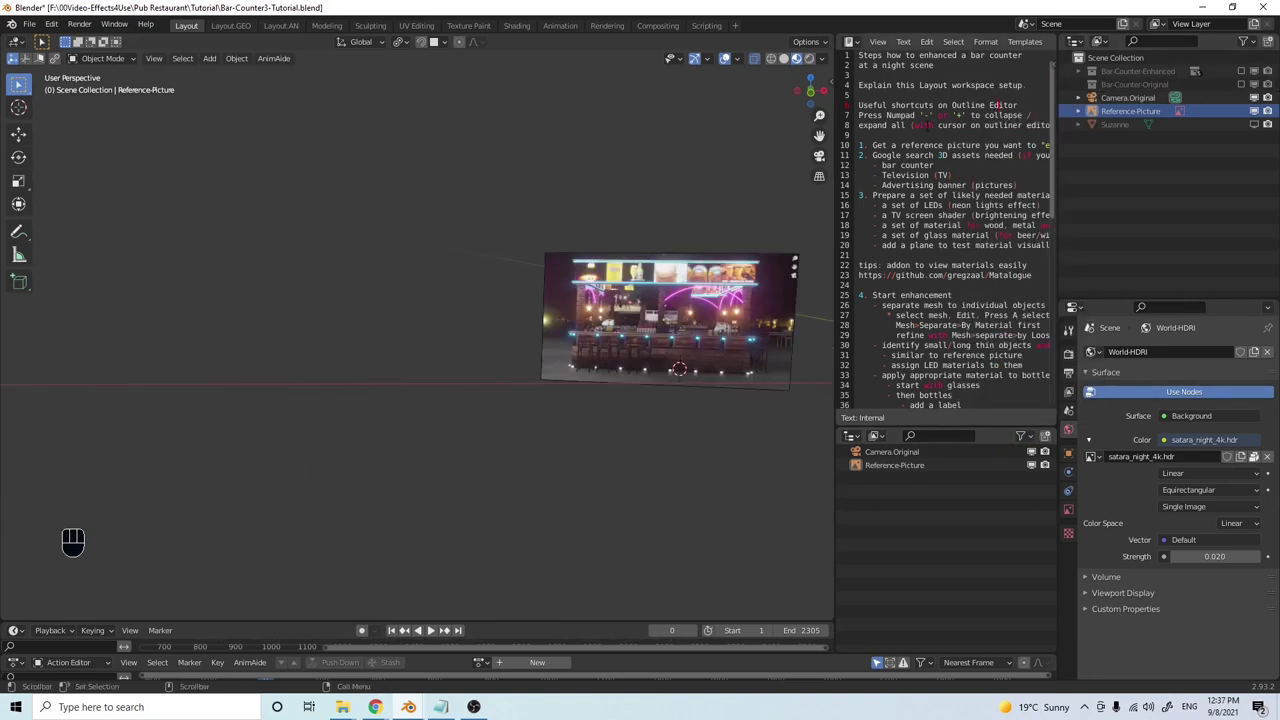
Pan the view over the existing reference picture and select it
shift+middle_drag(688, 184, 589, 166)
click(703, 248)
click(704, 252)
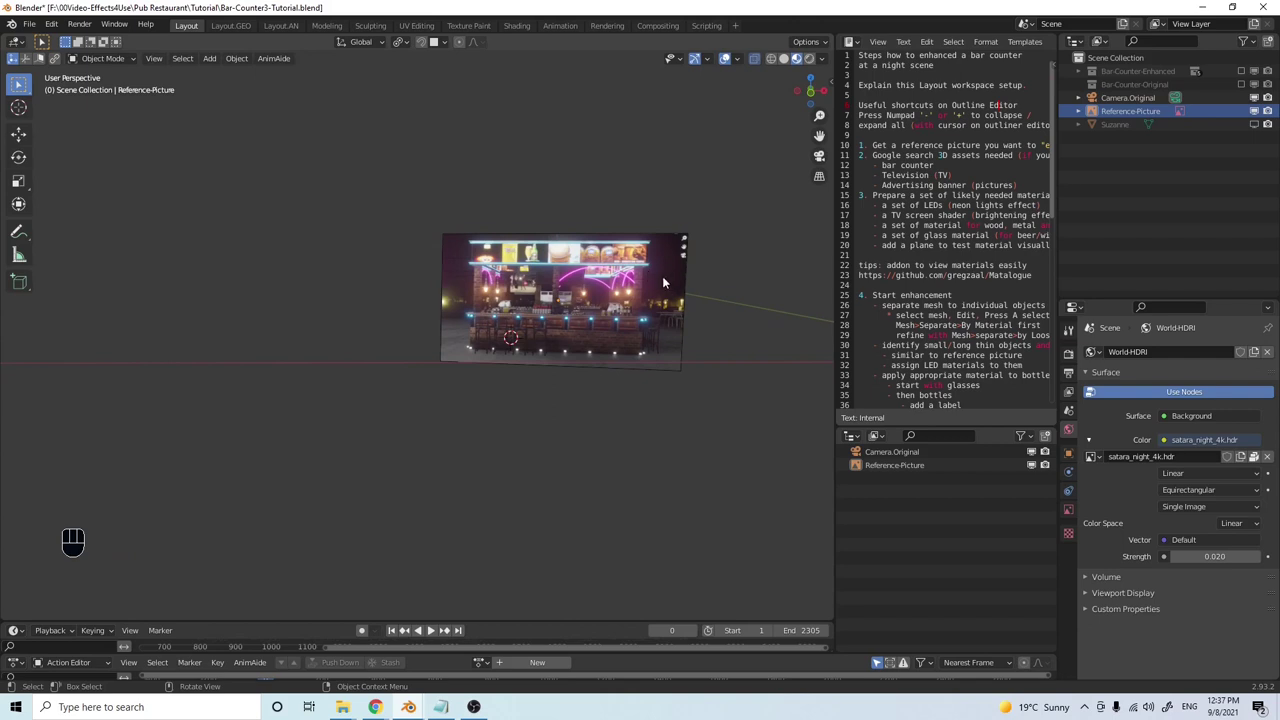
click(656, 265)
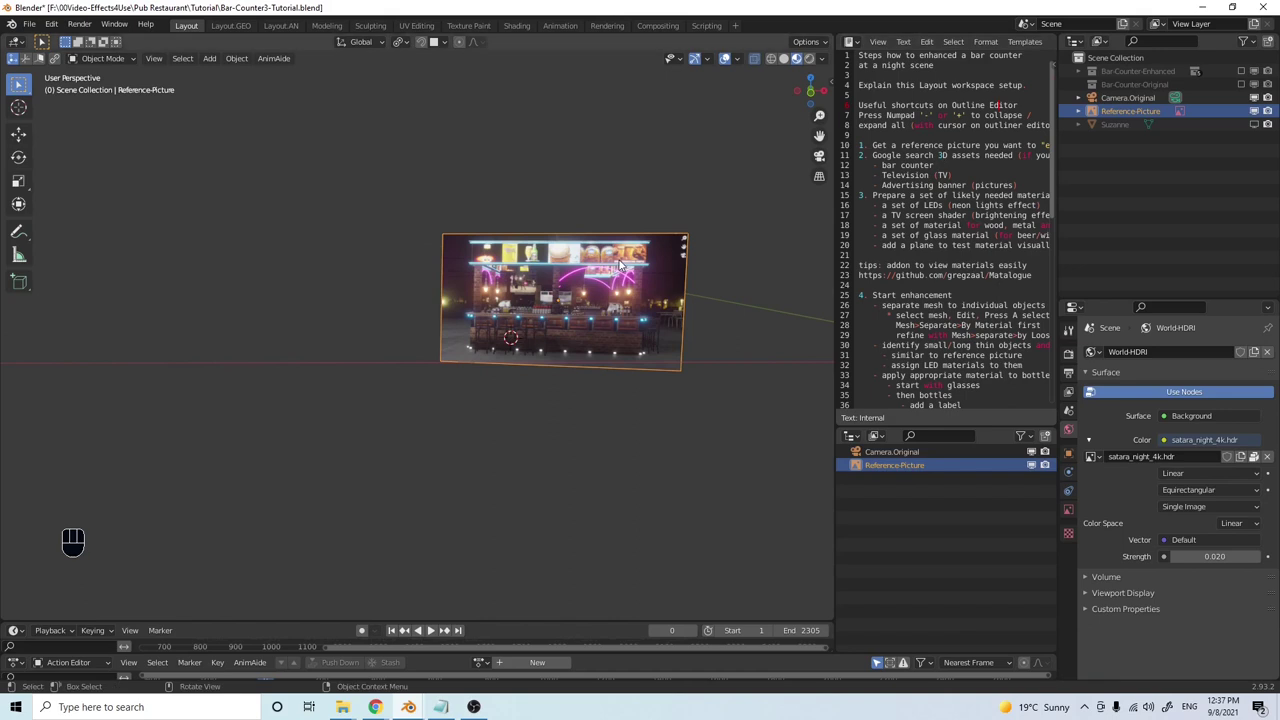
Add Barcounter-Reference.png from the file browser as a reference image Empty
click(210, 60)
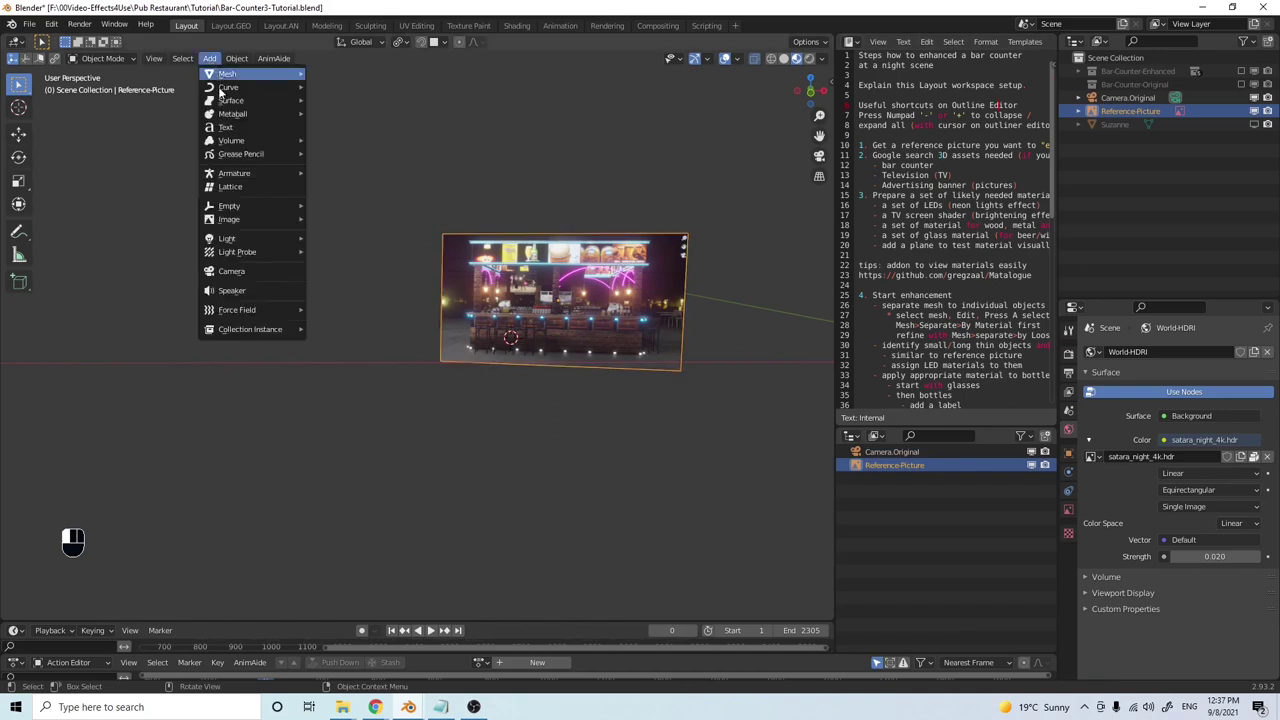
mouse_move(257, 220)
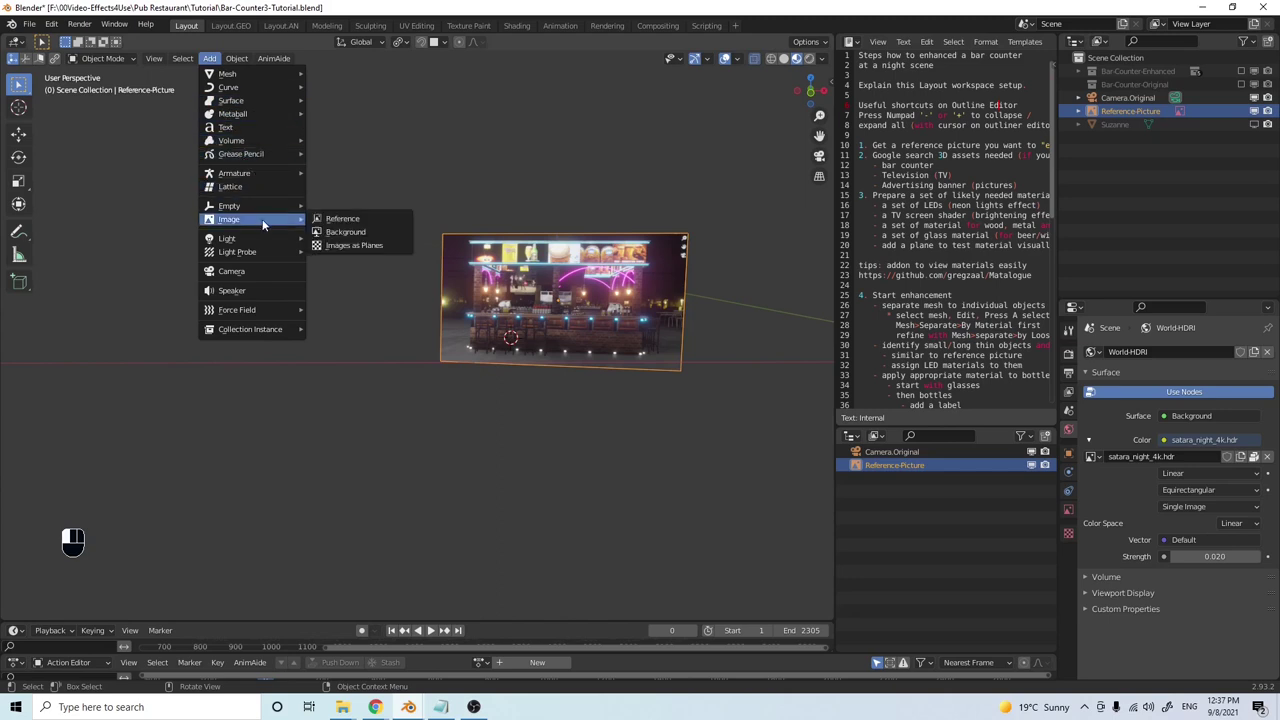
click(341, 219)
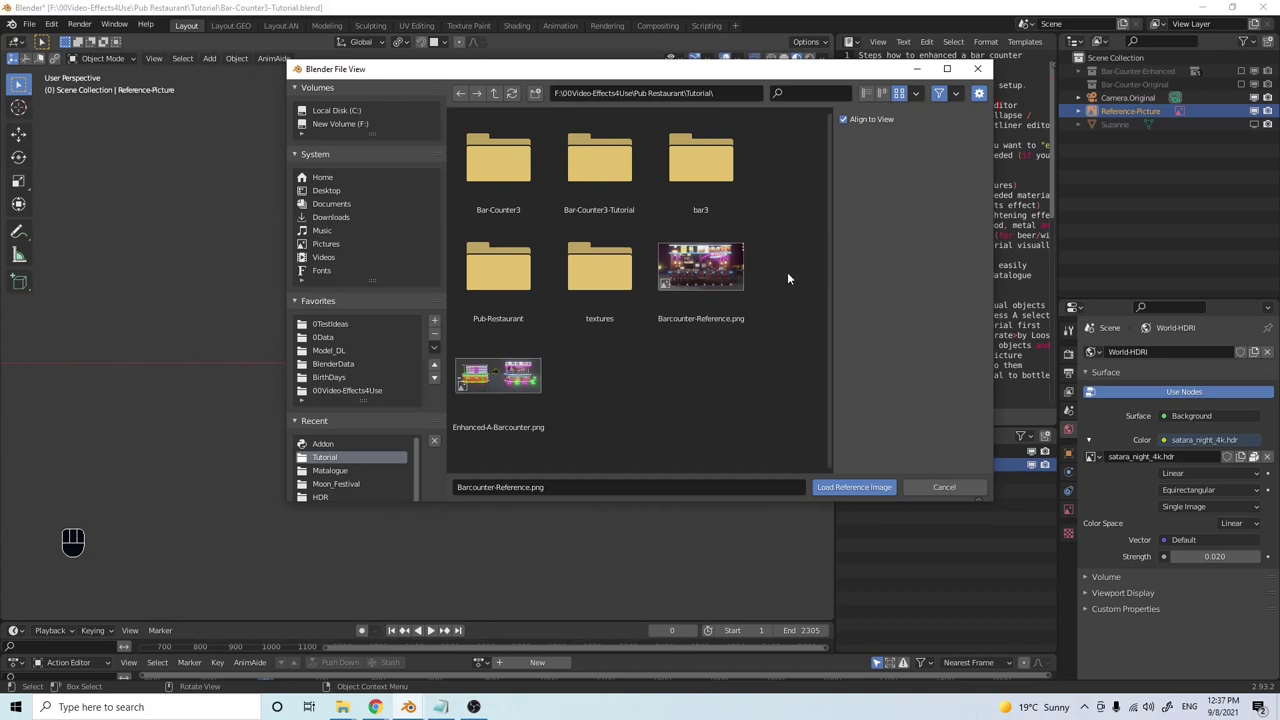
click(720, 277)
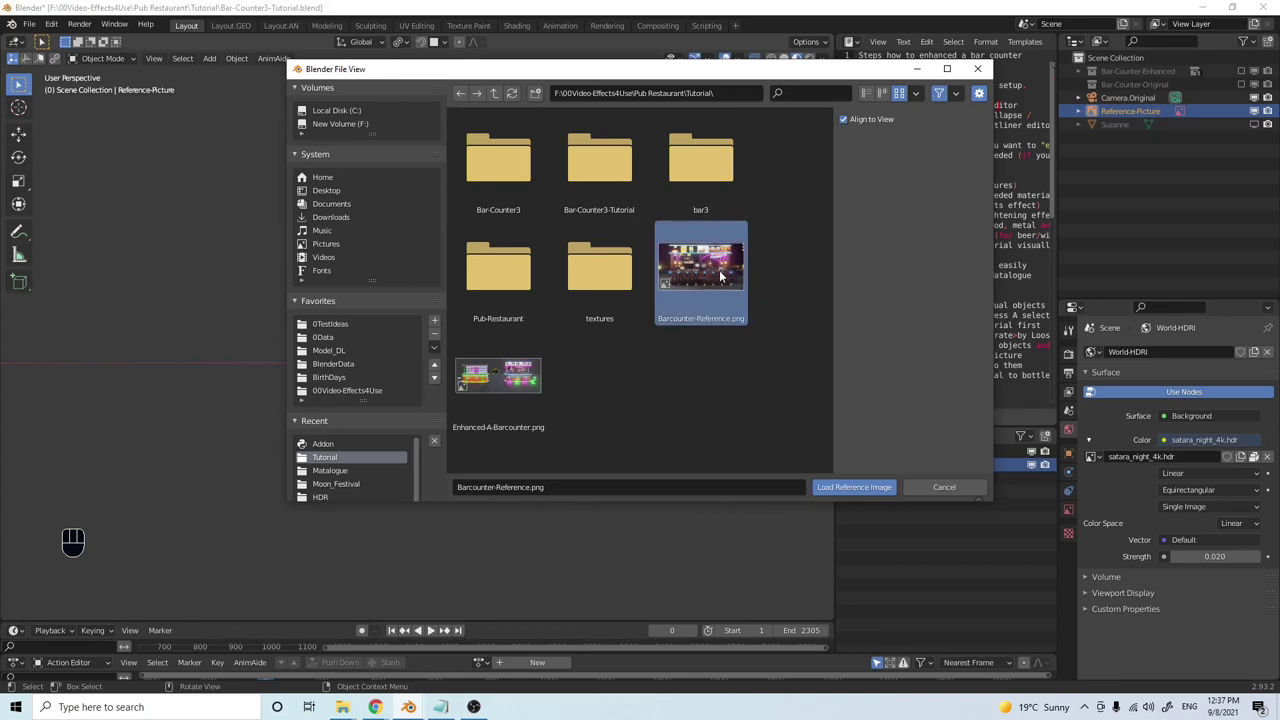
click(858, 488)
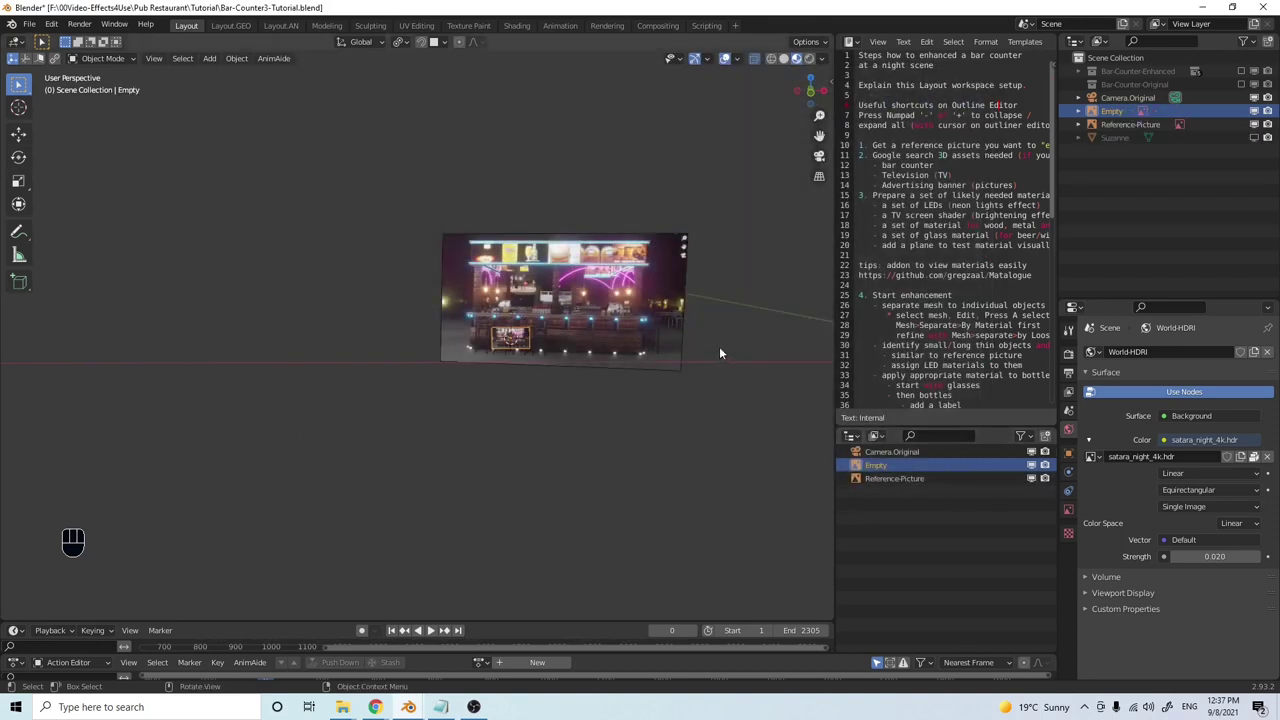
Scale the new reference image Empty up to 2.022, then delete it
scroll(518, 367, up, 5)
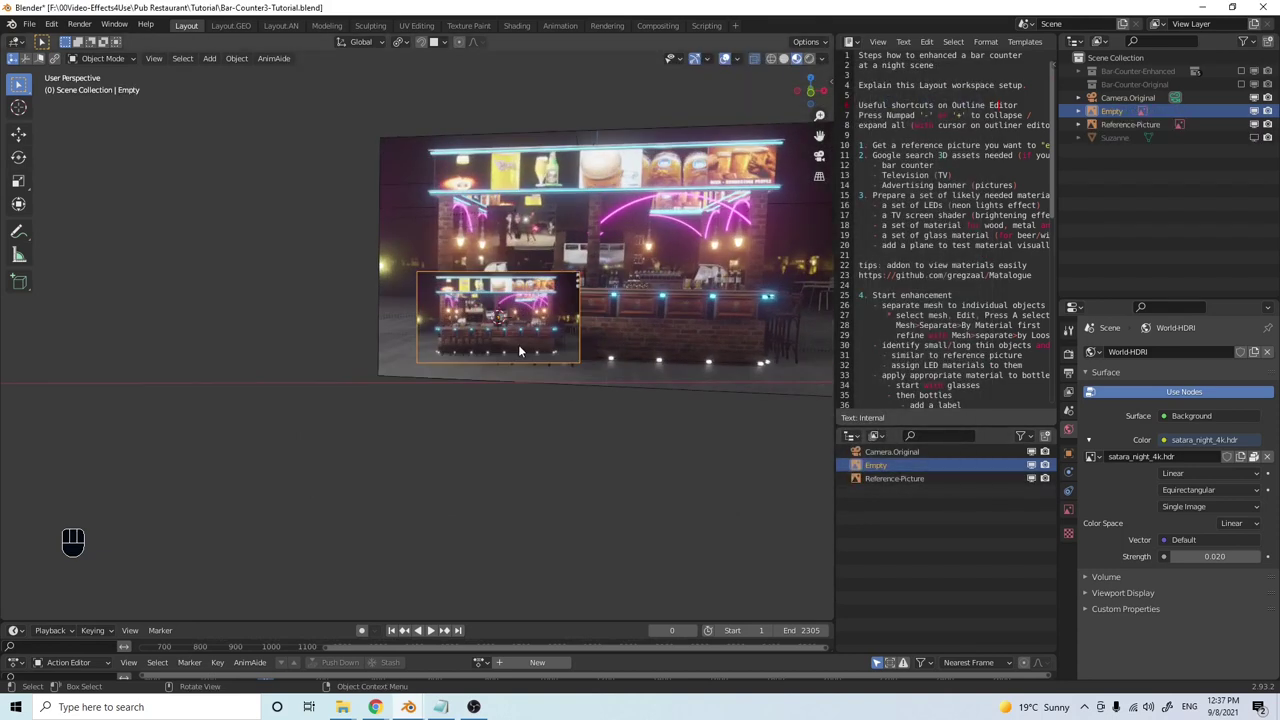
key(s)
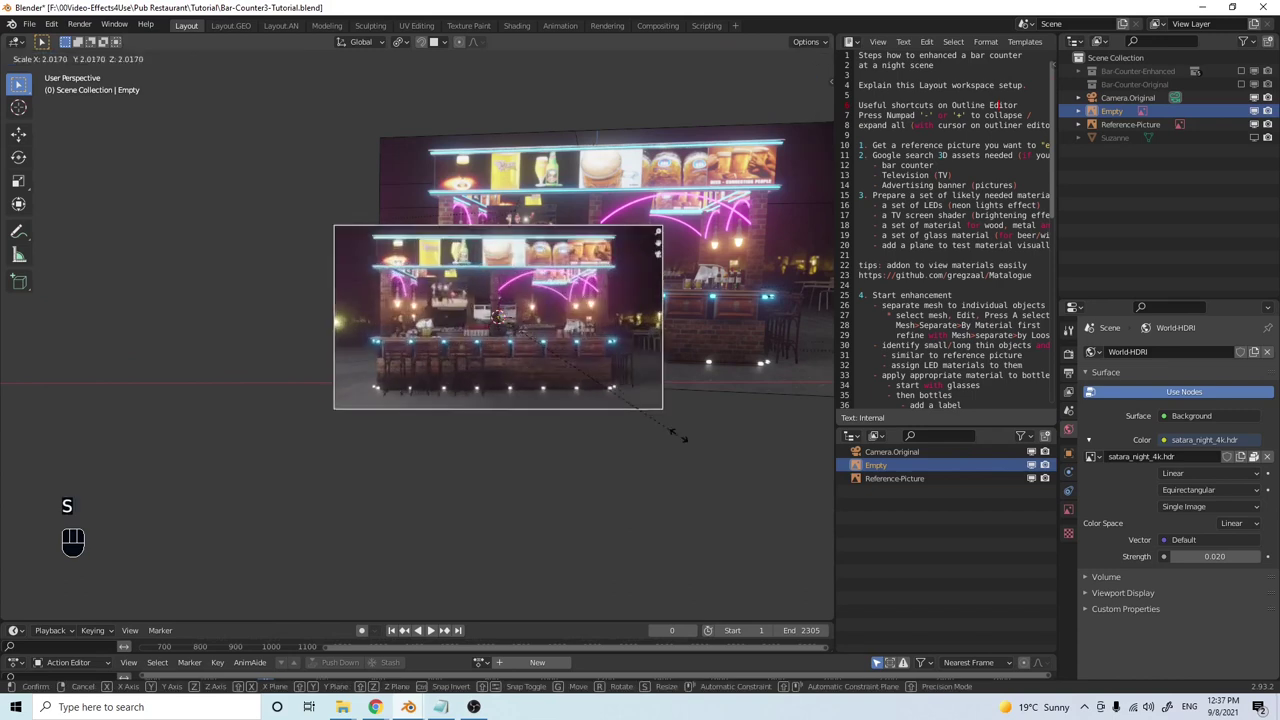
click(669, 407)
middle_drag(669, 407, 682, 420)
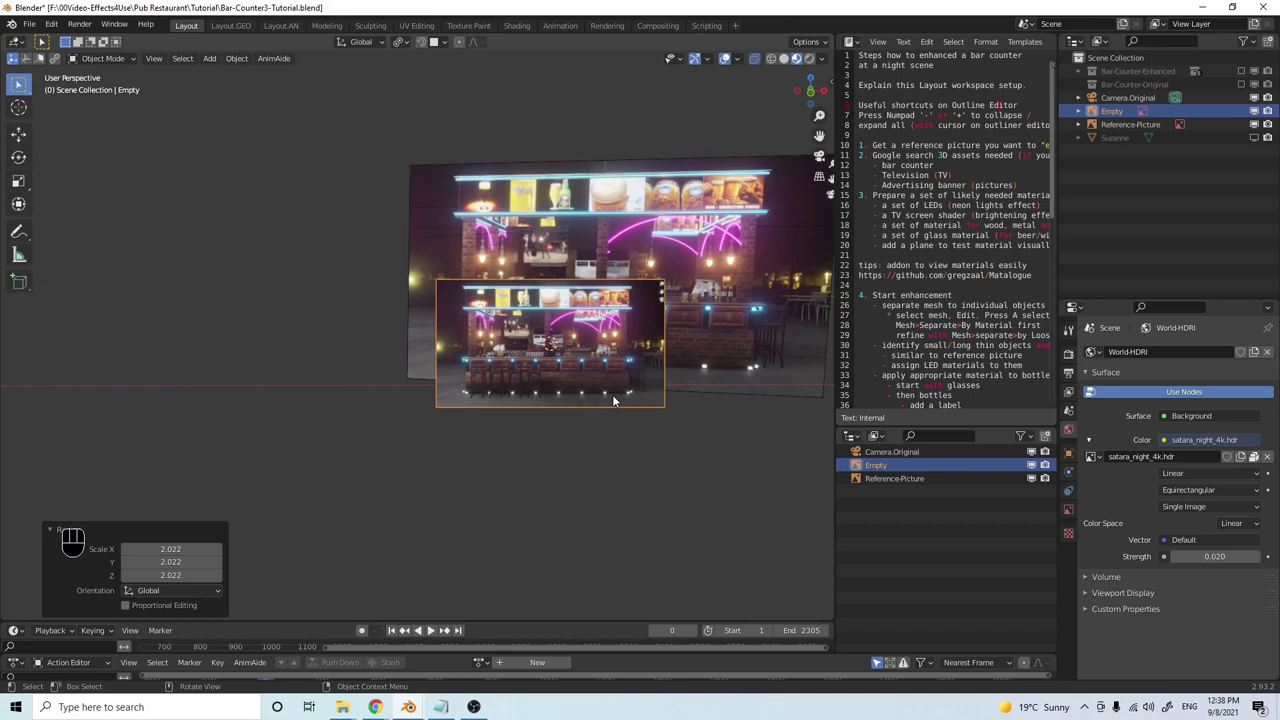
key(x)
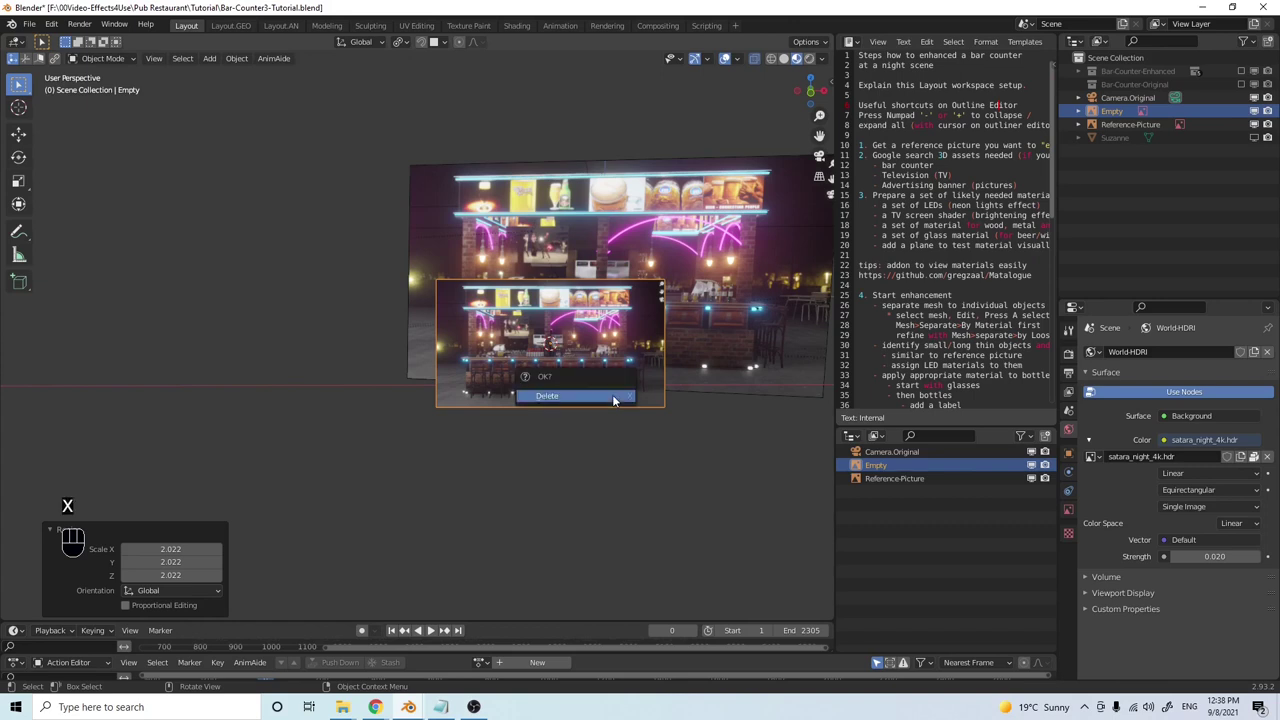
click(612, 397)
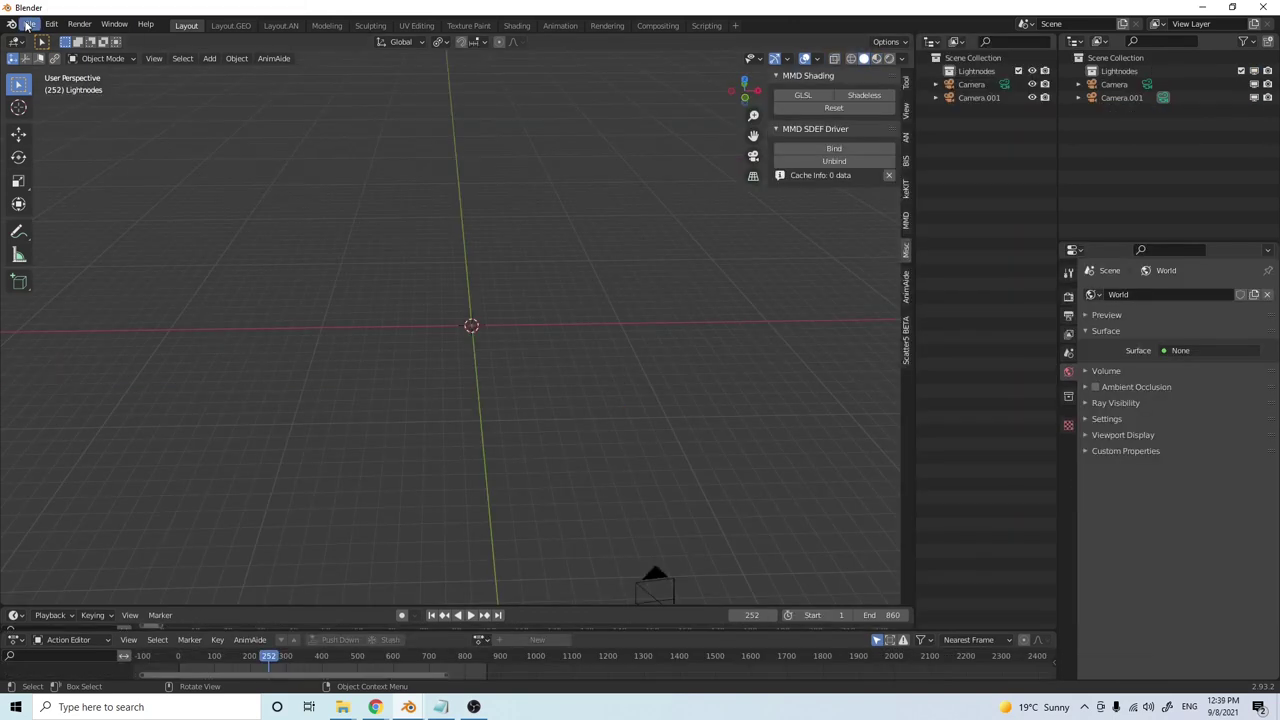
Import Bar-Counter3.obj from the Tutorial/bar3 folder as a Wavefront OBJ
click(29, 23)
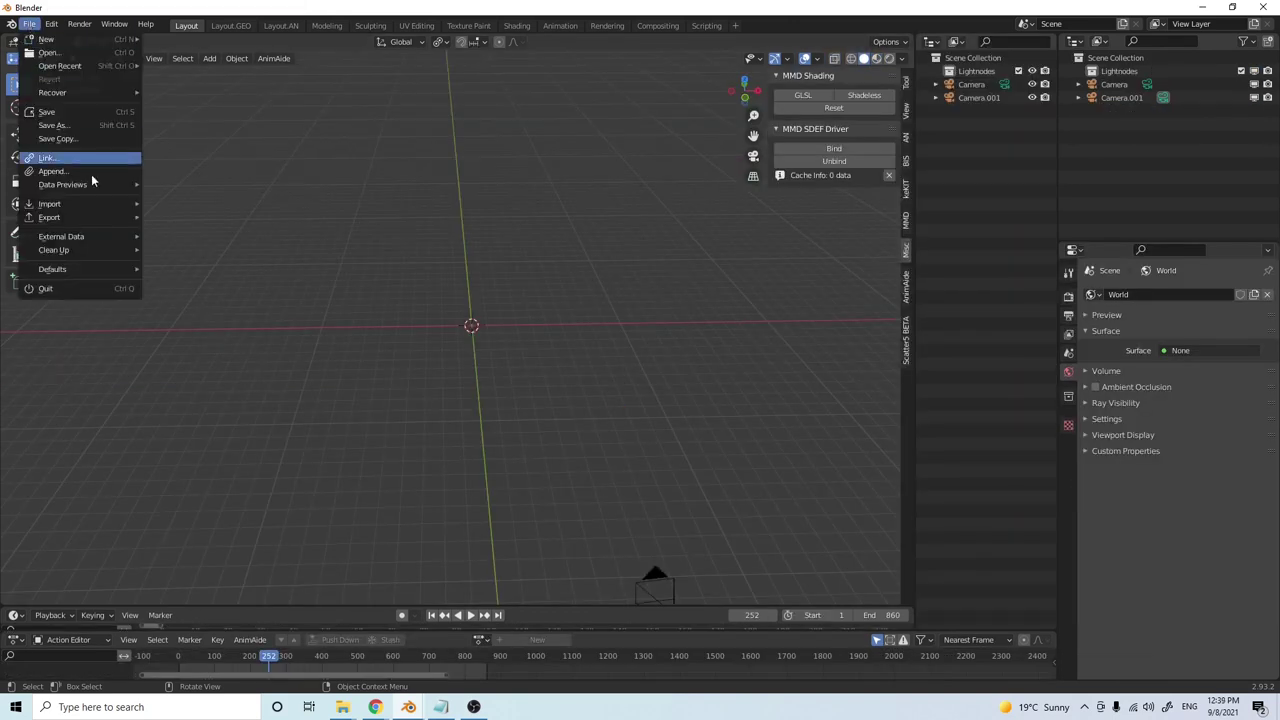
mouse_move(90, 203)
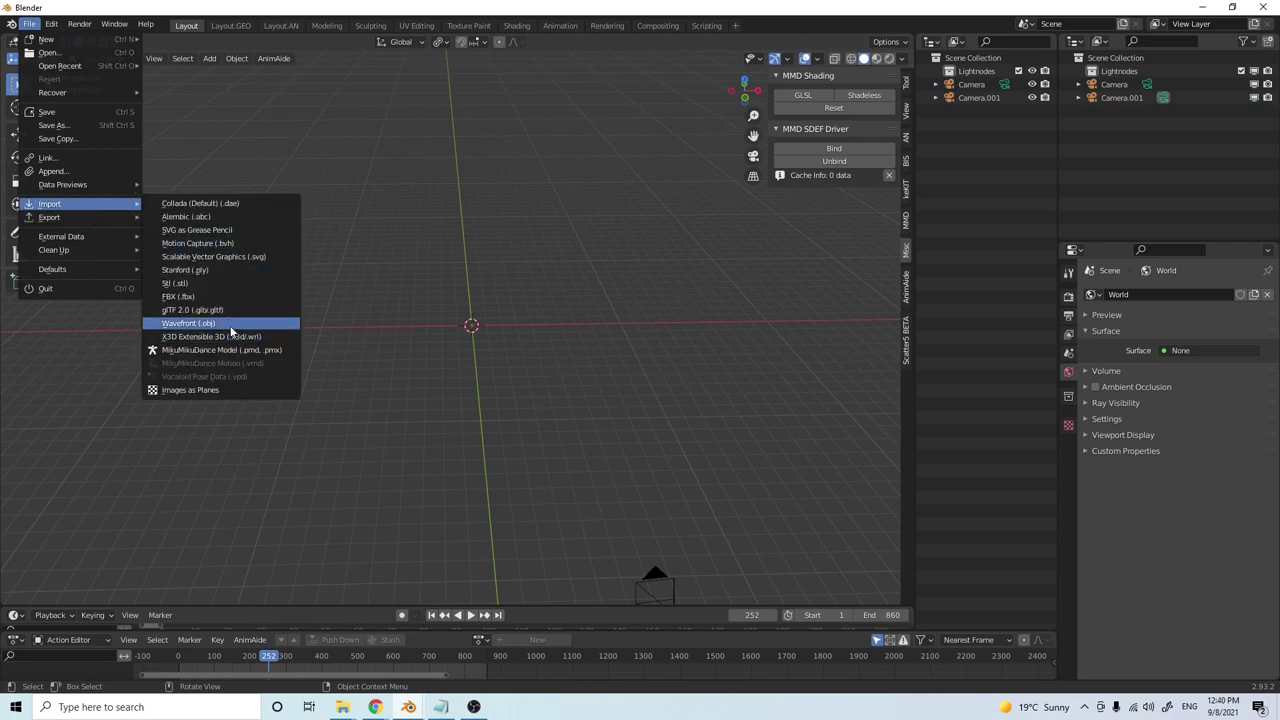
click(231, 325)
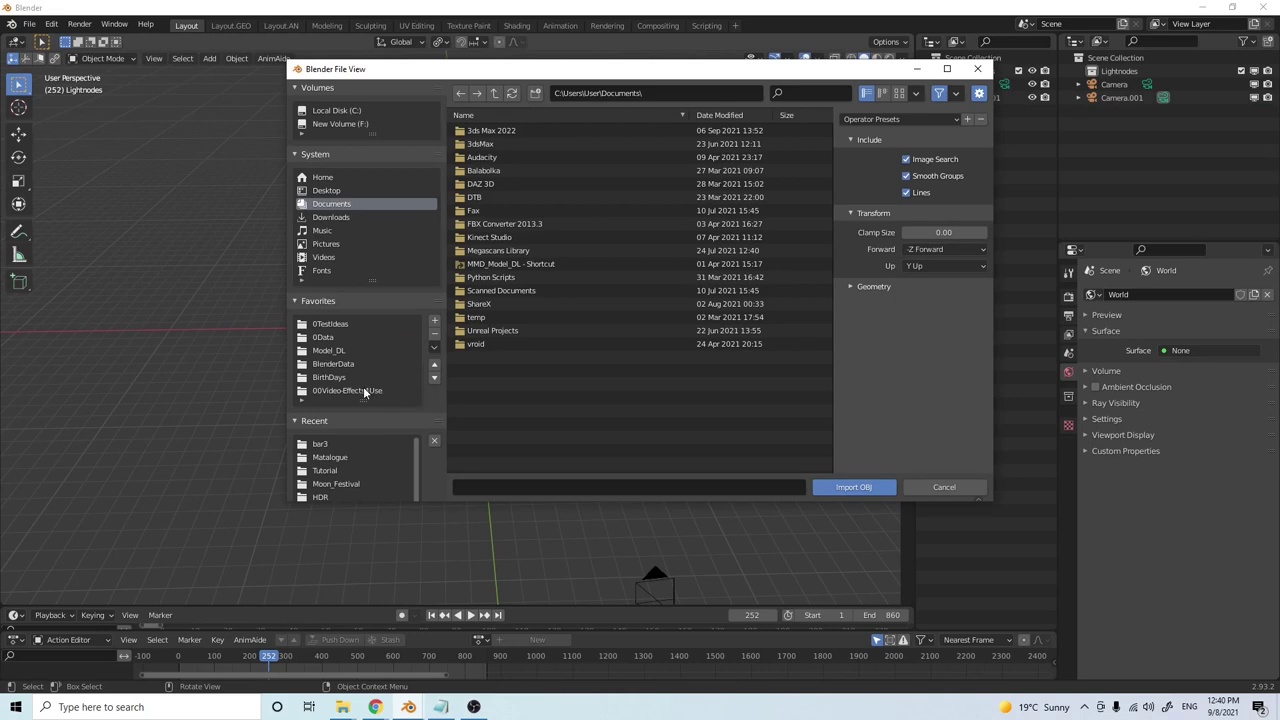
click(332, 471)
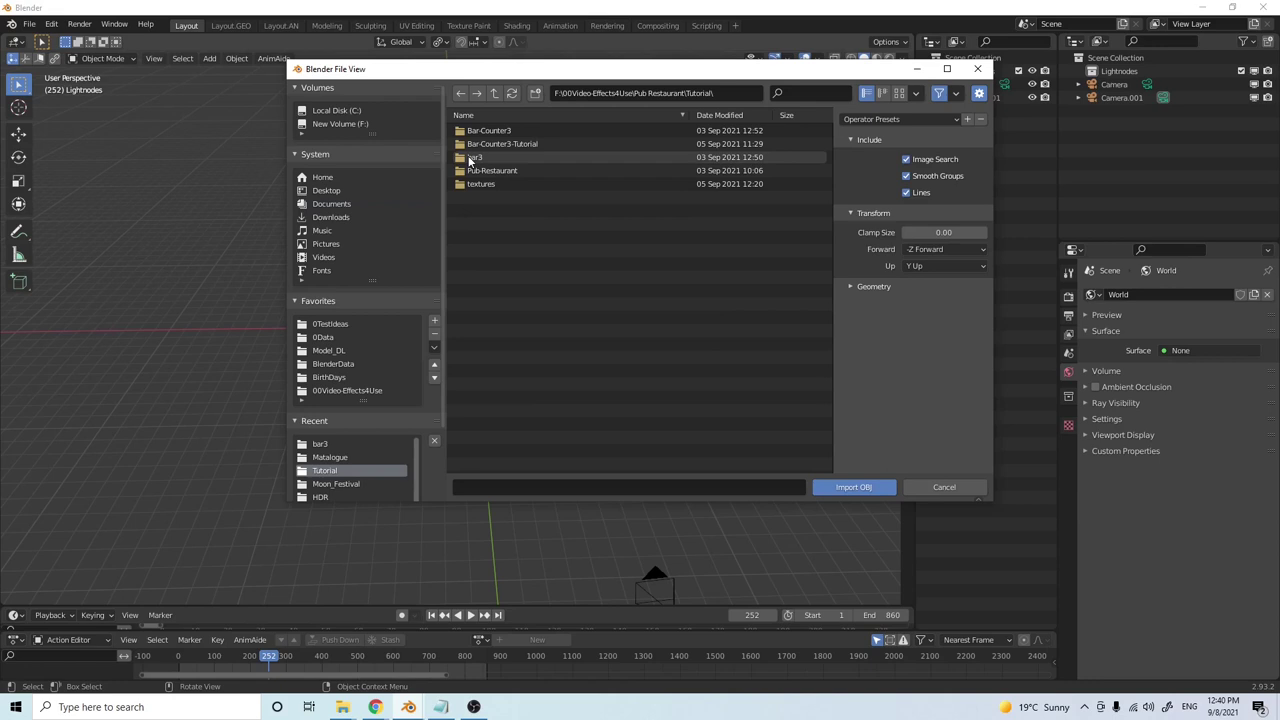
double_click(468, 157)
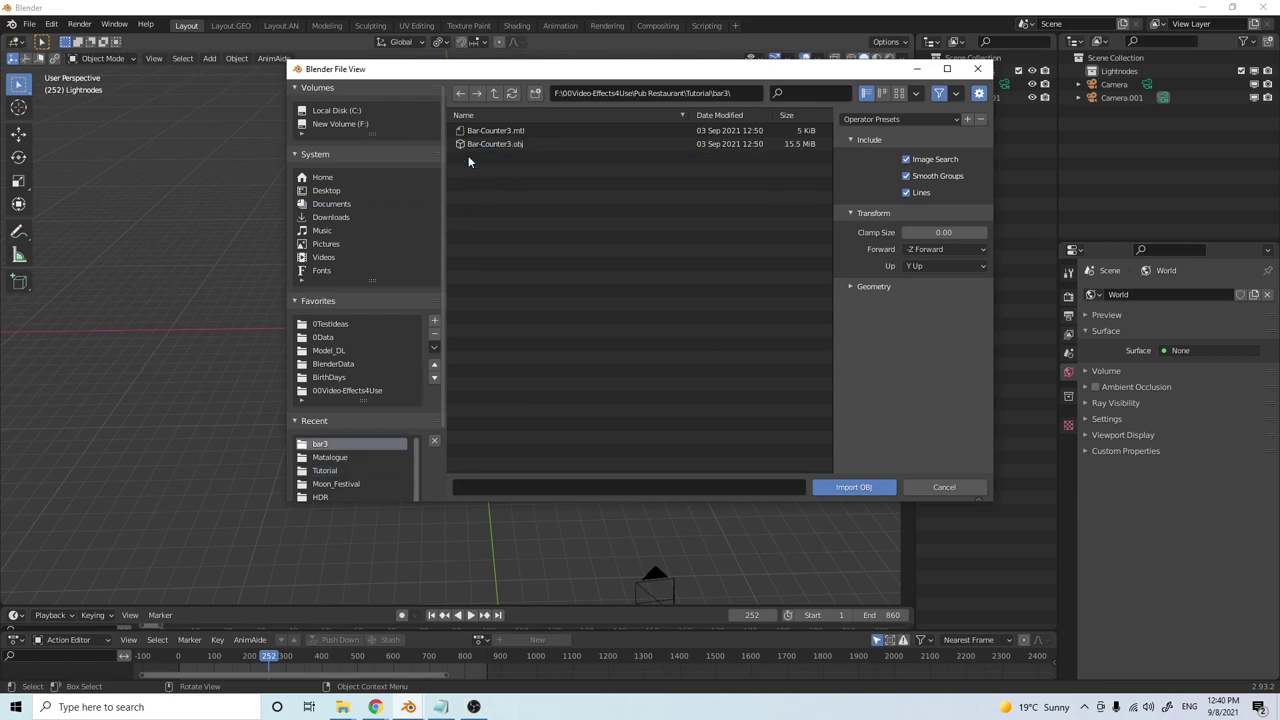
click(494, 143)
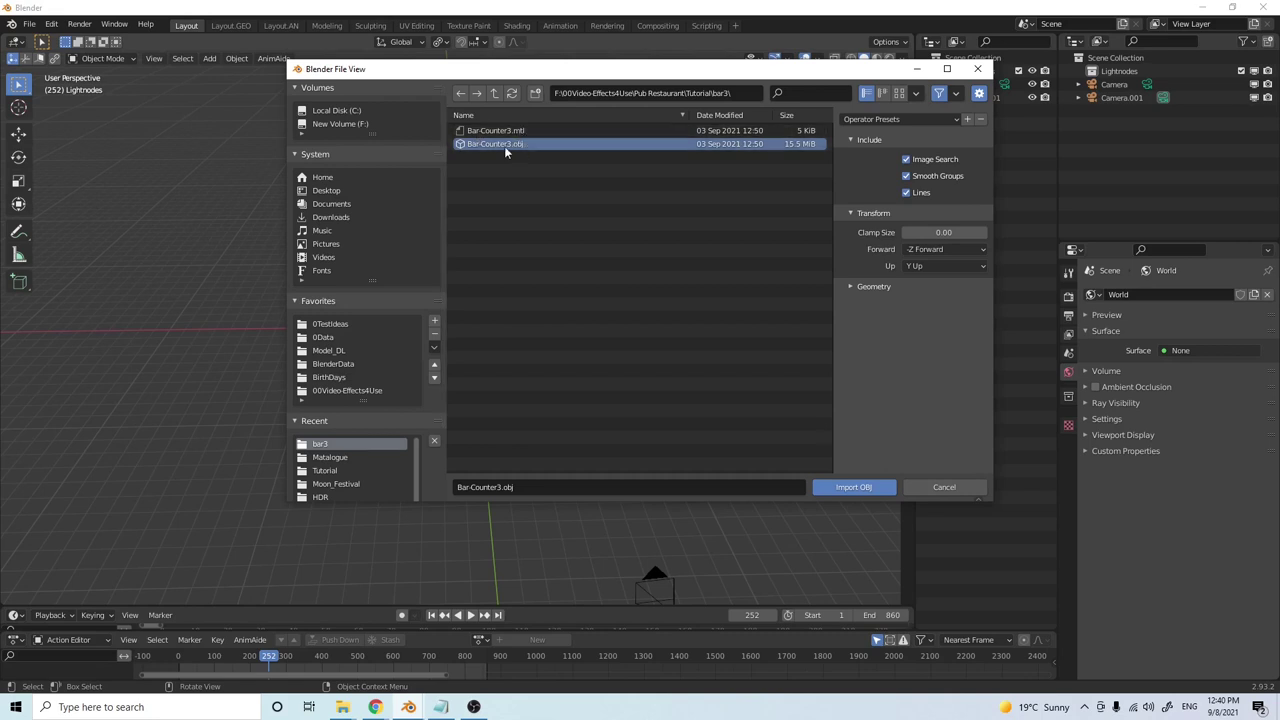
click(853, 487)
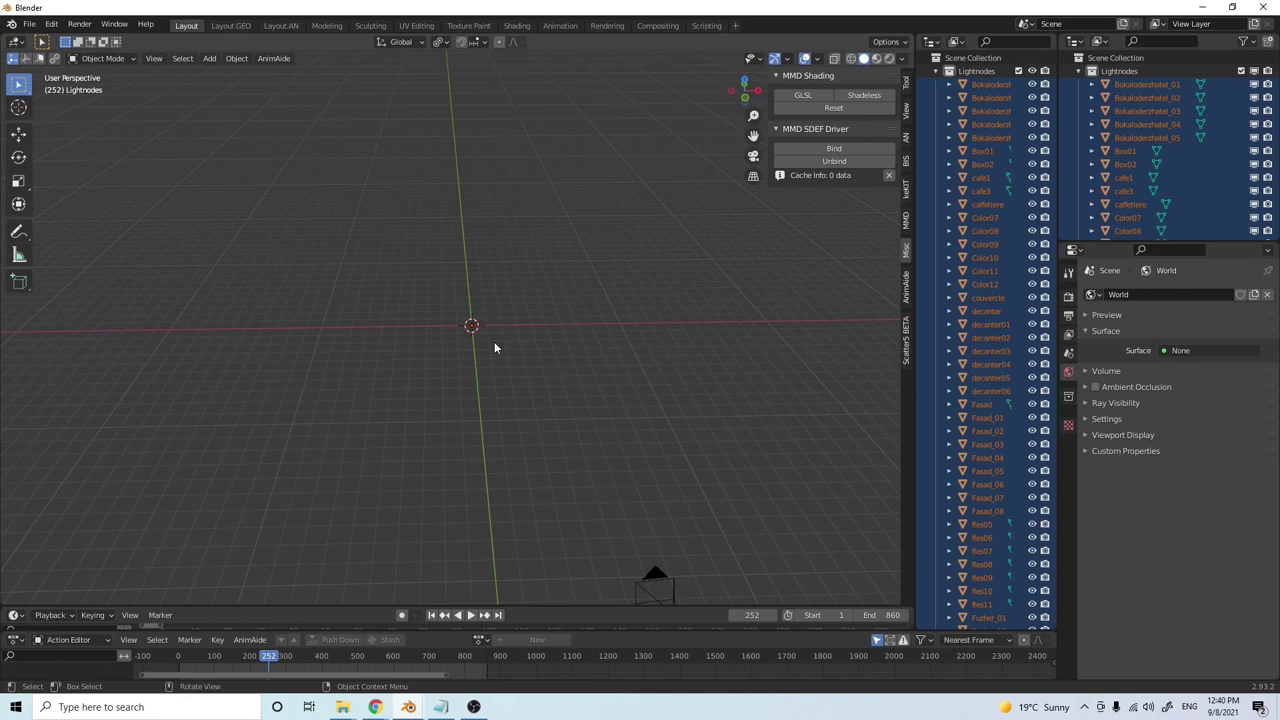
Frame the imported bar model in Material Preview shading, then minimize the window
key(KP_Decimal)
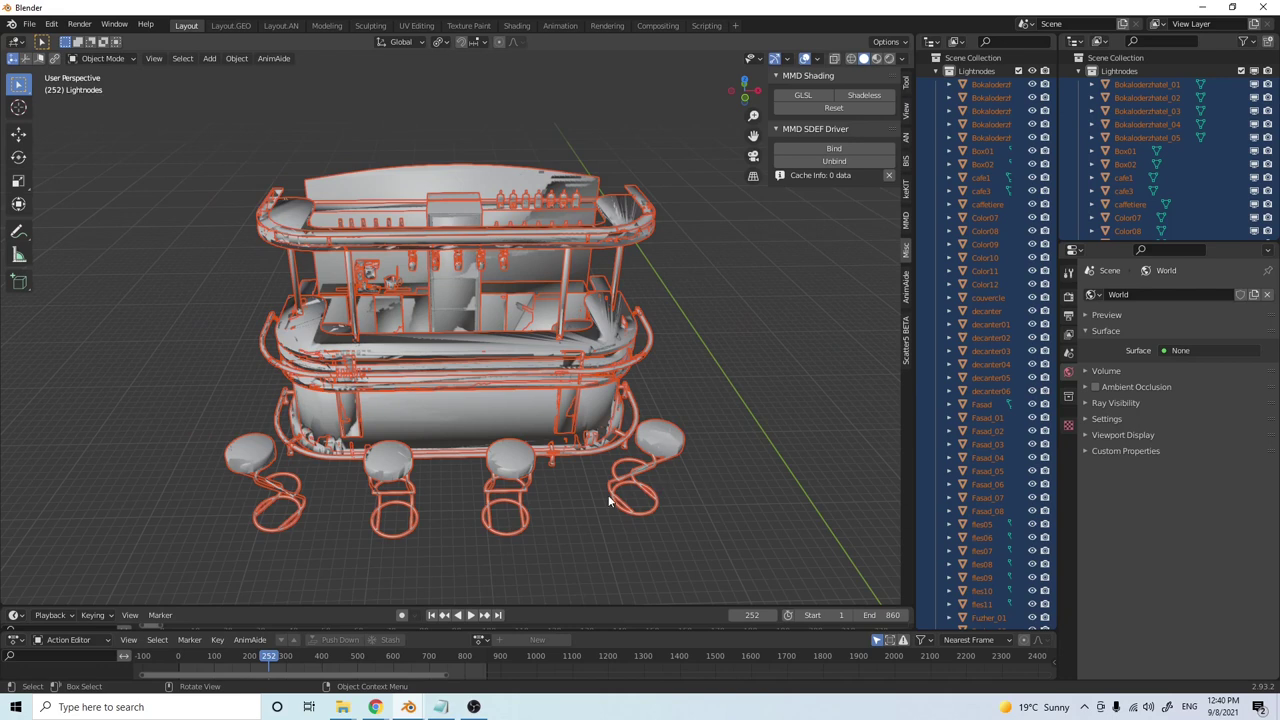
middle_drag(695, 546, 681, 498)
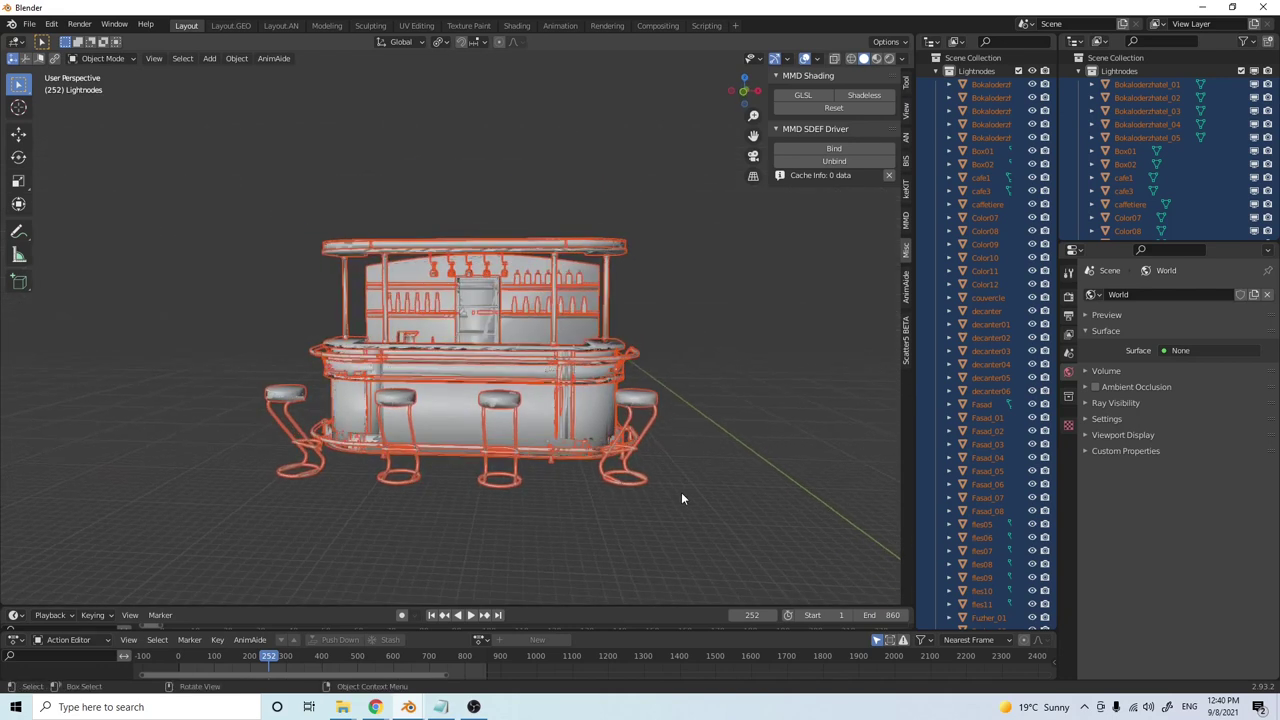
click(878, 60)
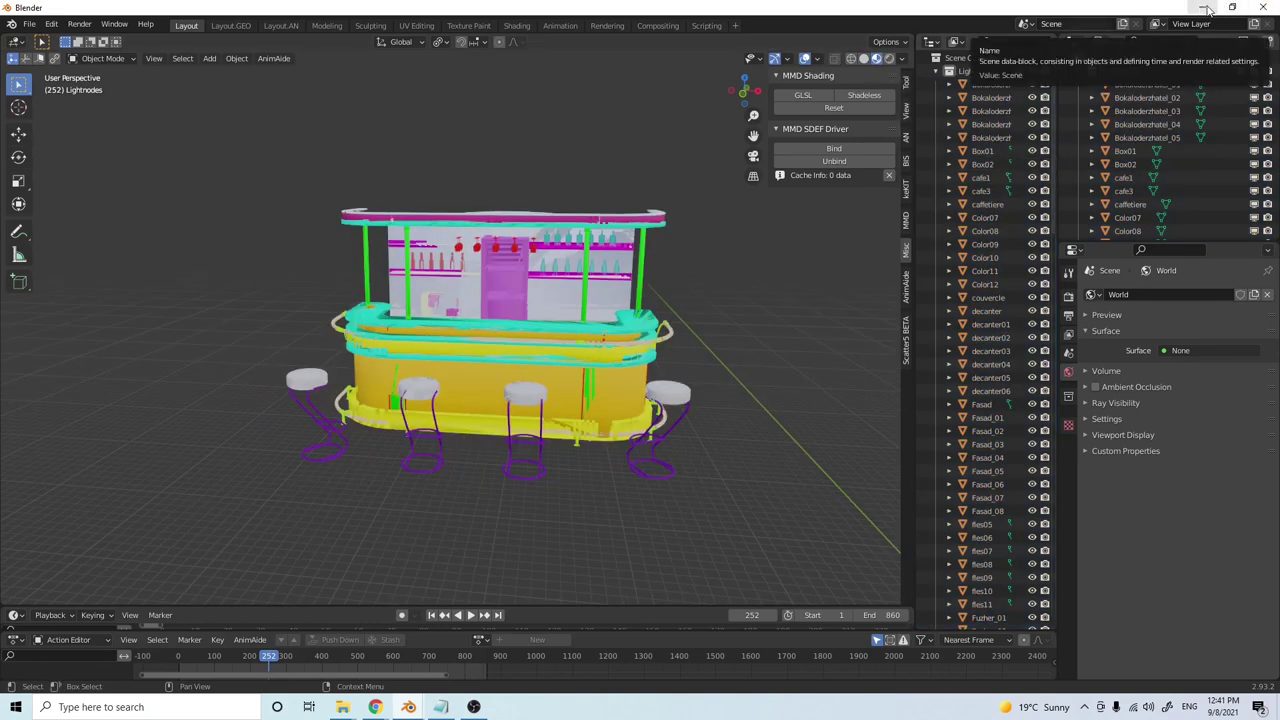
click(1207, 9)
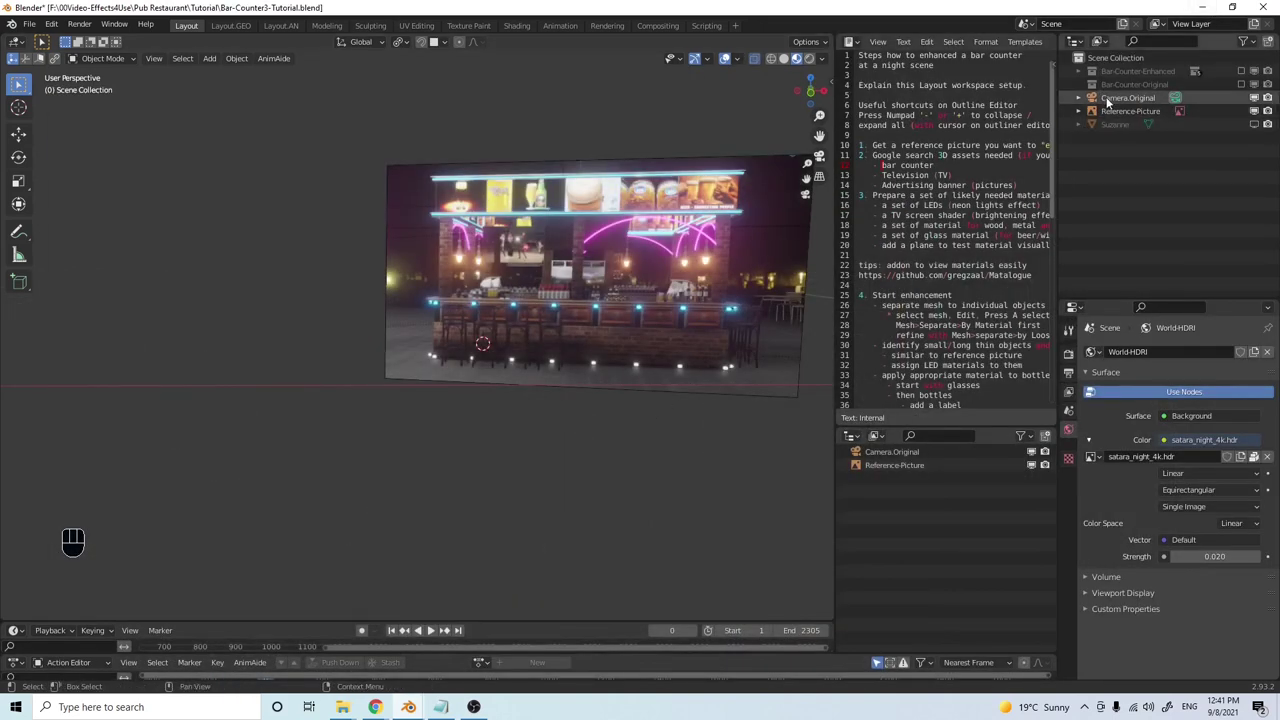
Include the Bar-Counter-Original collection, then unhide and select the Suzanne monkey
click(1241, 85)
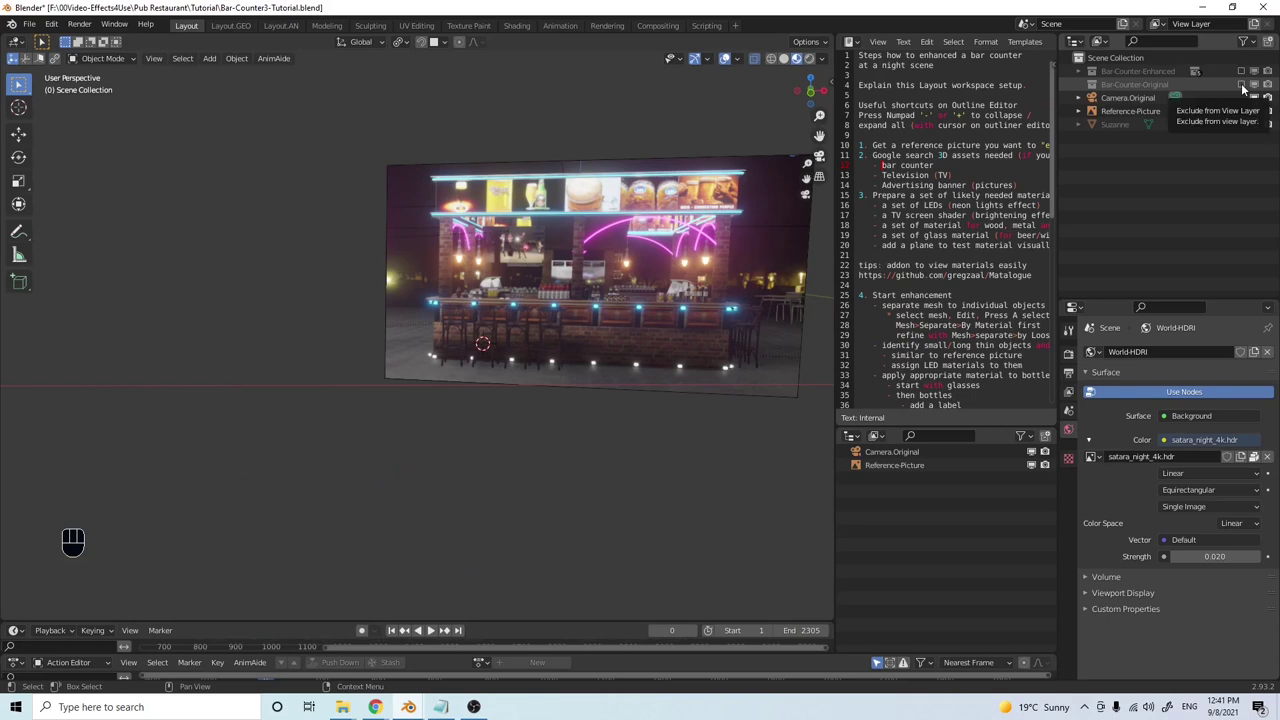
middle_drag(356, 350, 445, 421)
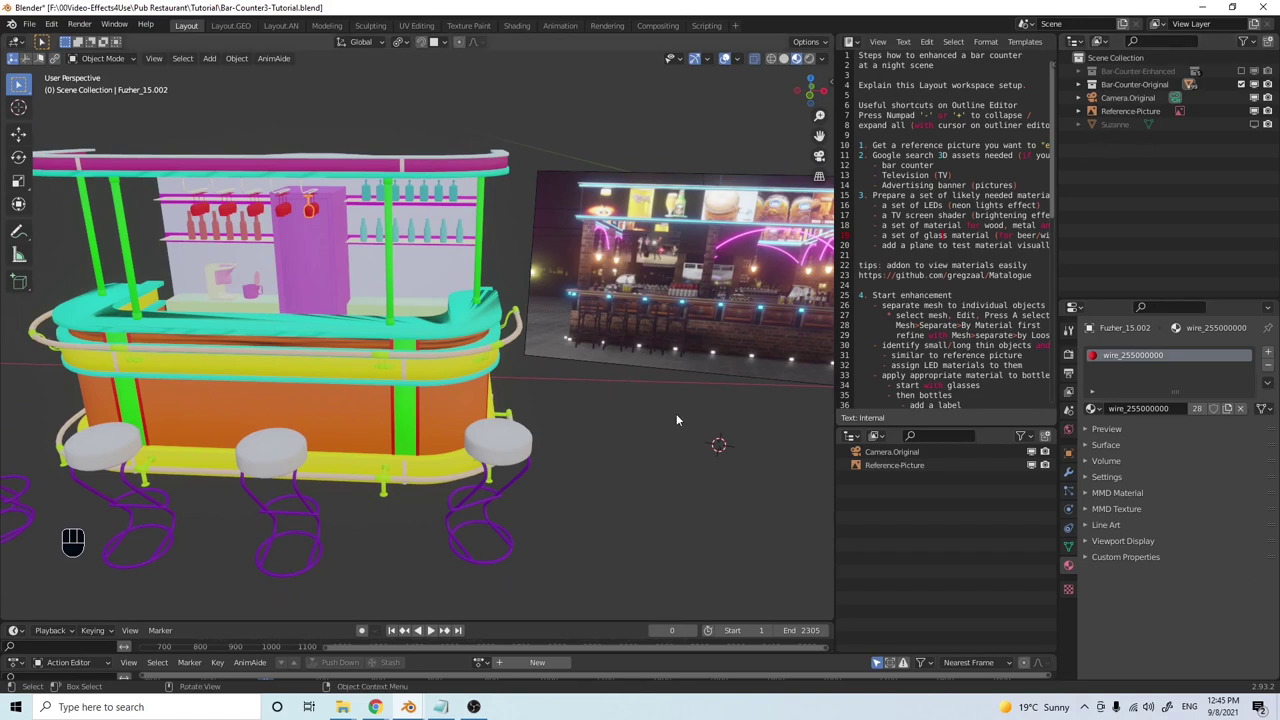
middle_drag(475, 369, 439, 376)
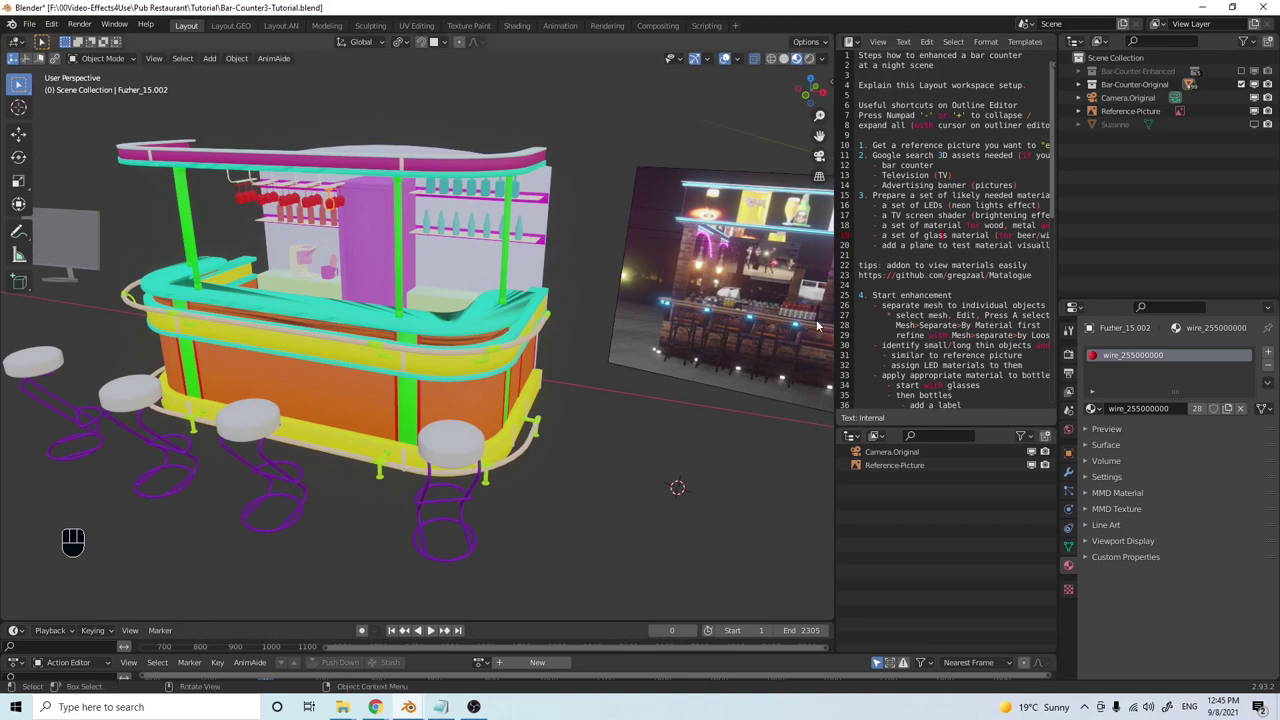
click(1254, 124)
click(1120, 124)
click(1118, 124)
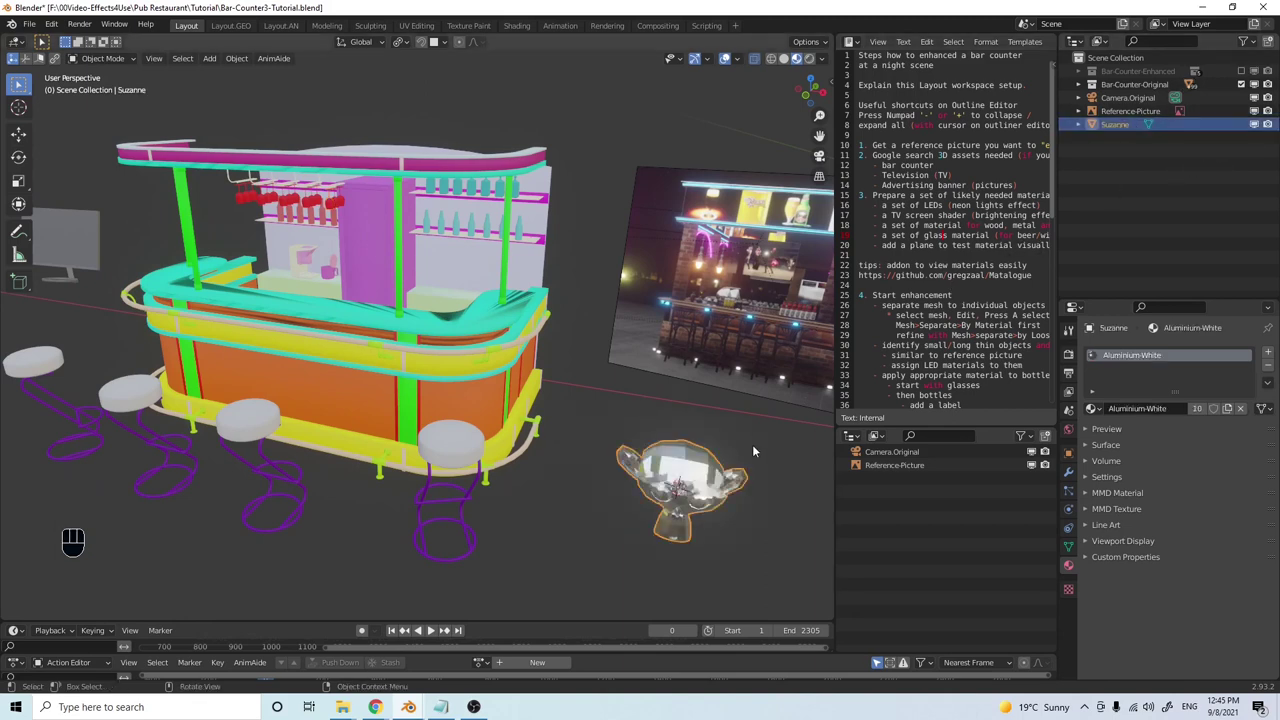
middle_drag(736, 503, 683, 462)
middle_drag(656, 468, 700, 430)
Select the Matalogue add-on URL in the notes and switch to the Shading workspace
scroll(705, 441, up, 3)
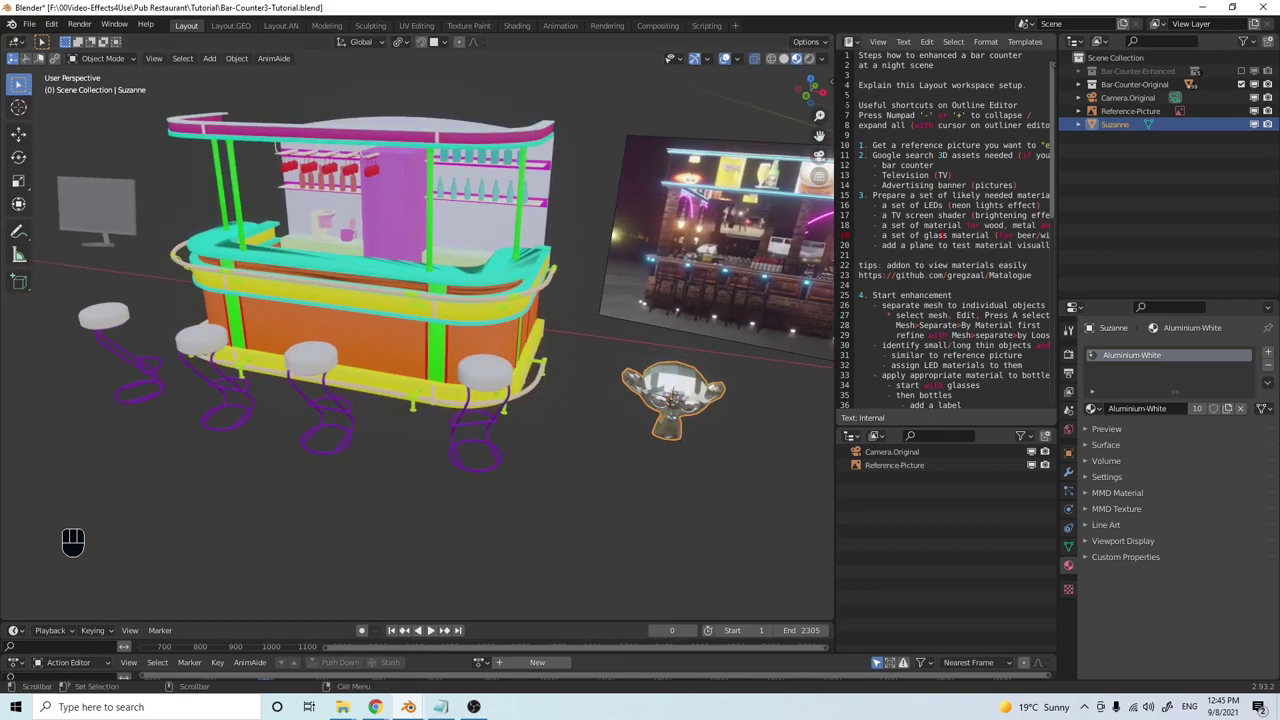
scroll(619, 364, down, 3)
middle_drag(622, 356, 582, 389)
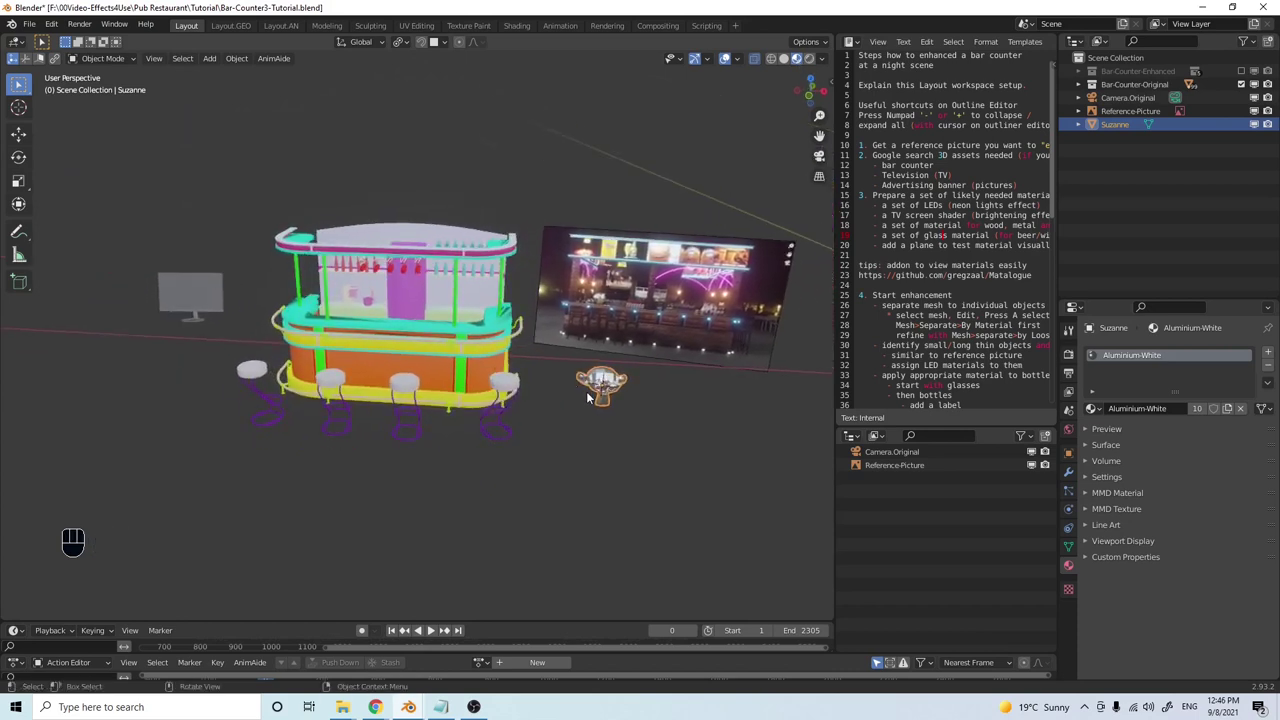
scroll(545, 402, up, 2)
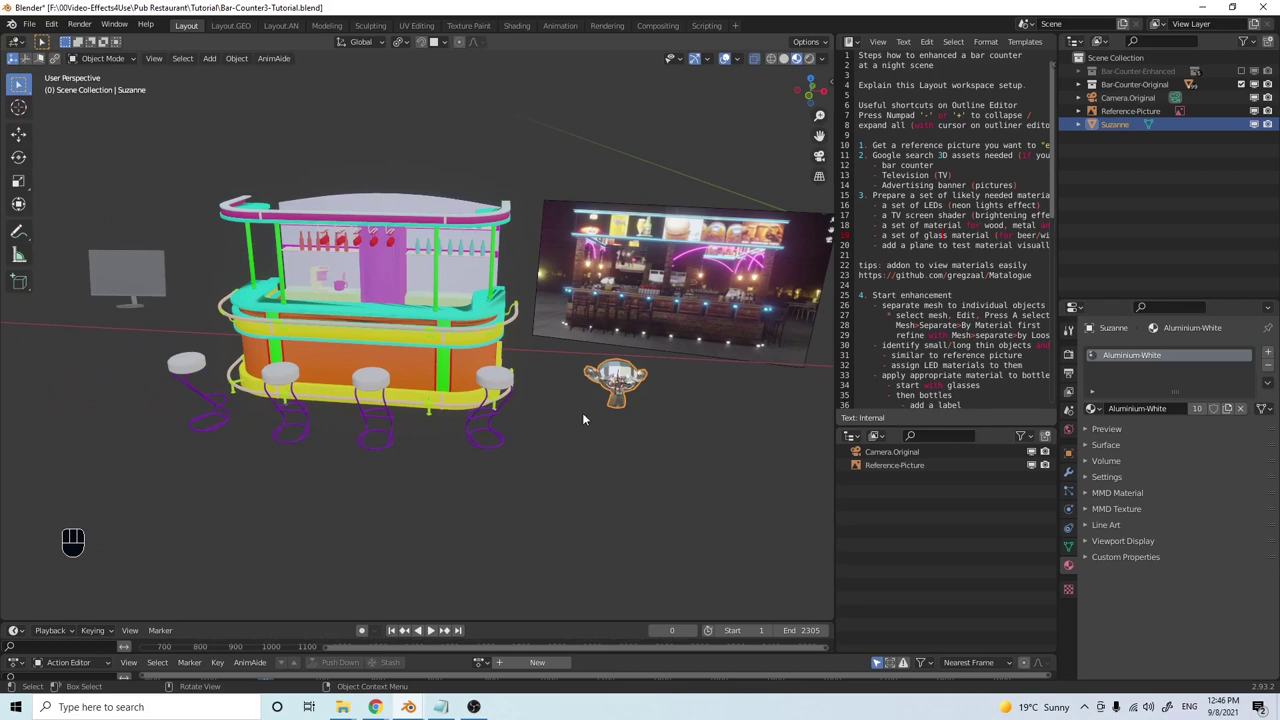
mouse_move(574, 484)
middle_down()
mouse_move(586, 480)
mouse_move(566, 478)
middle_up()
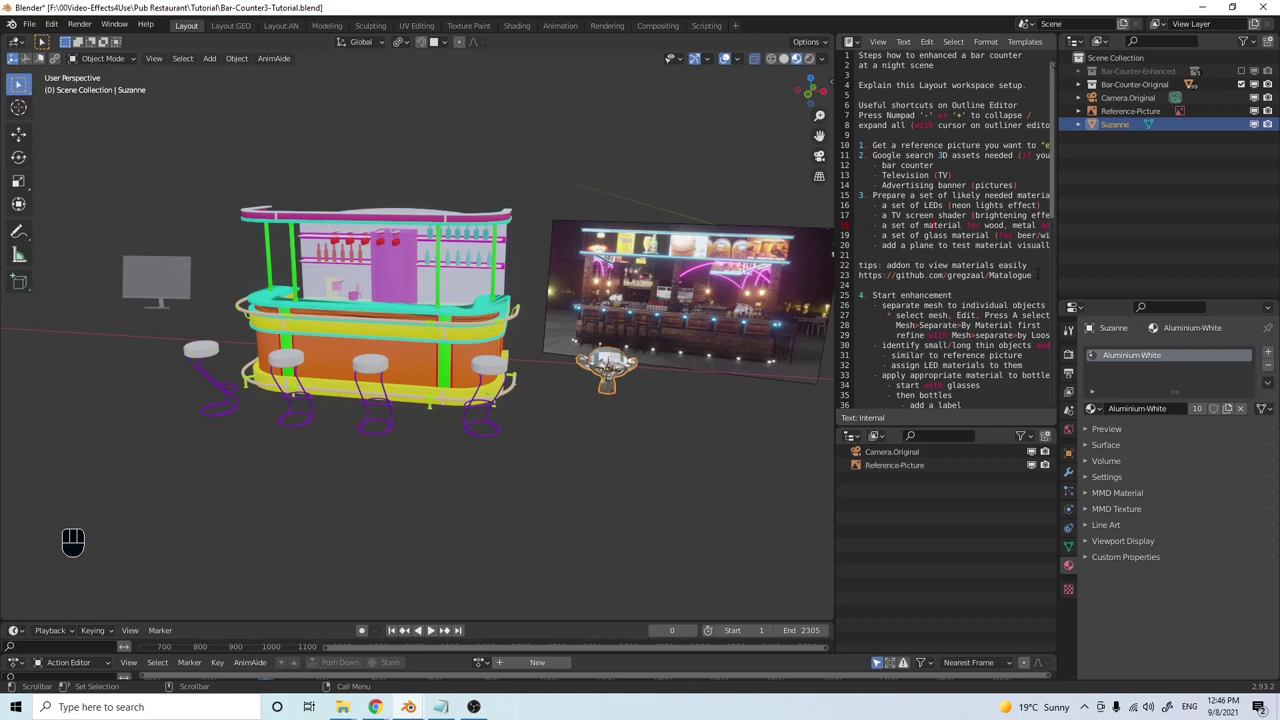
drag(1031, 275, 858, 275)
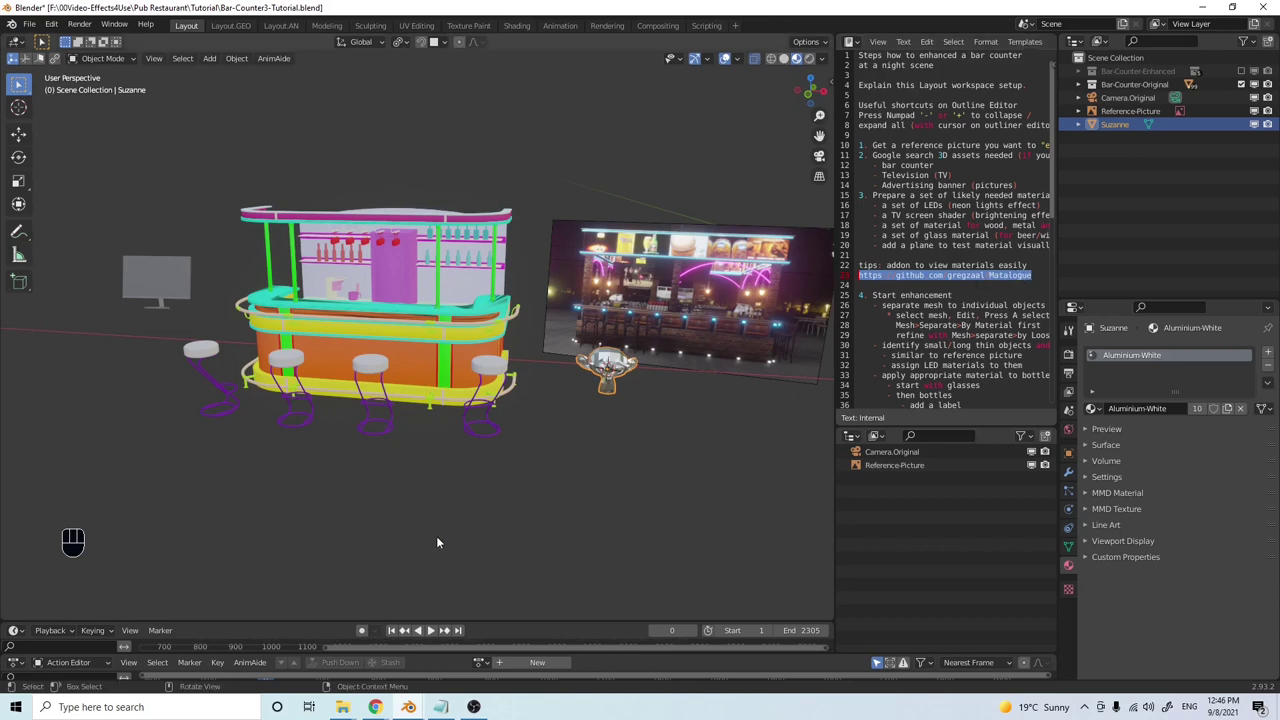
key(ctrl+Page_Down)
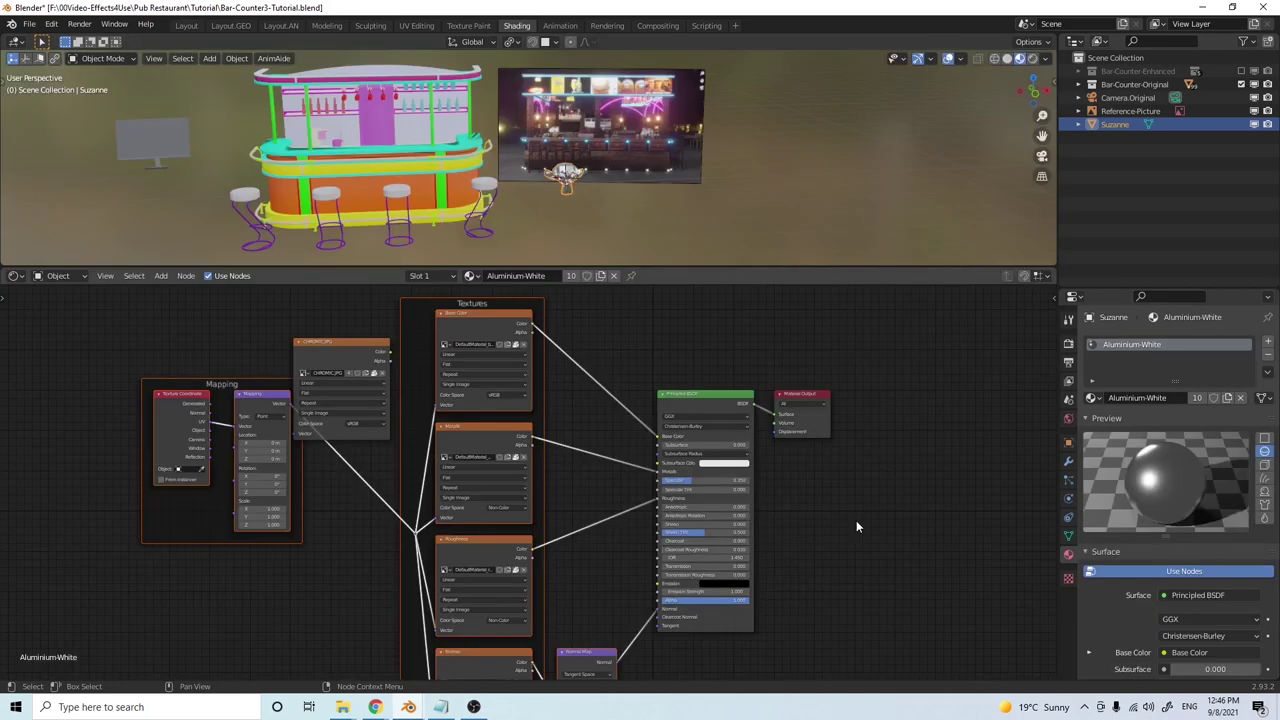
Show the Matalogue material list and preview Aluminium1, Beer-Bottle-Image, Cork, Aluminium-White and beer
key(n)
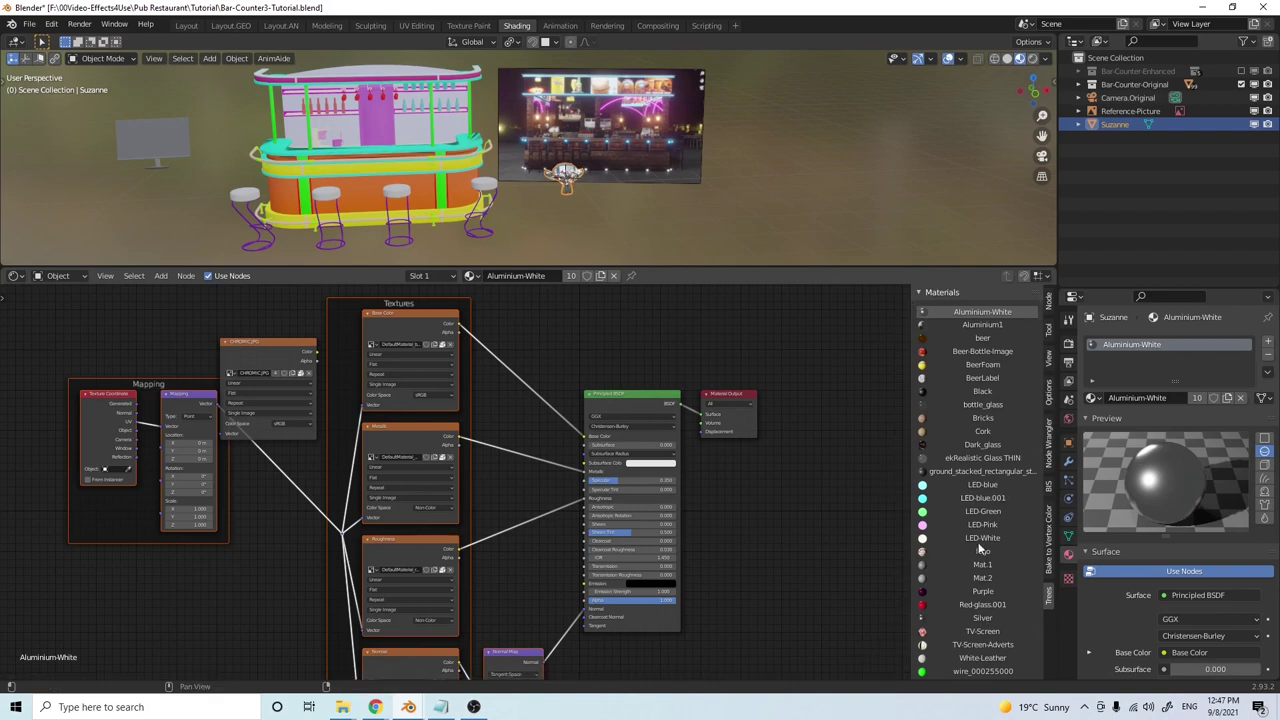
click(985, 326)
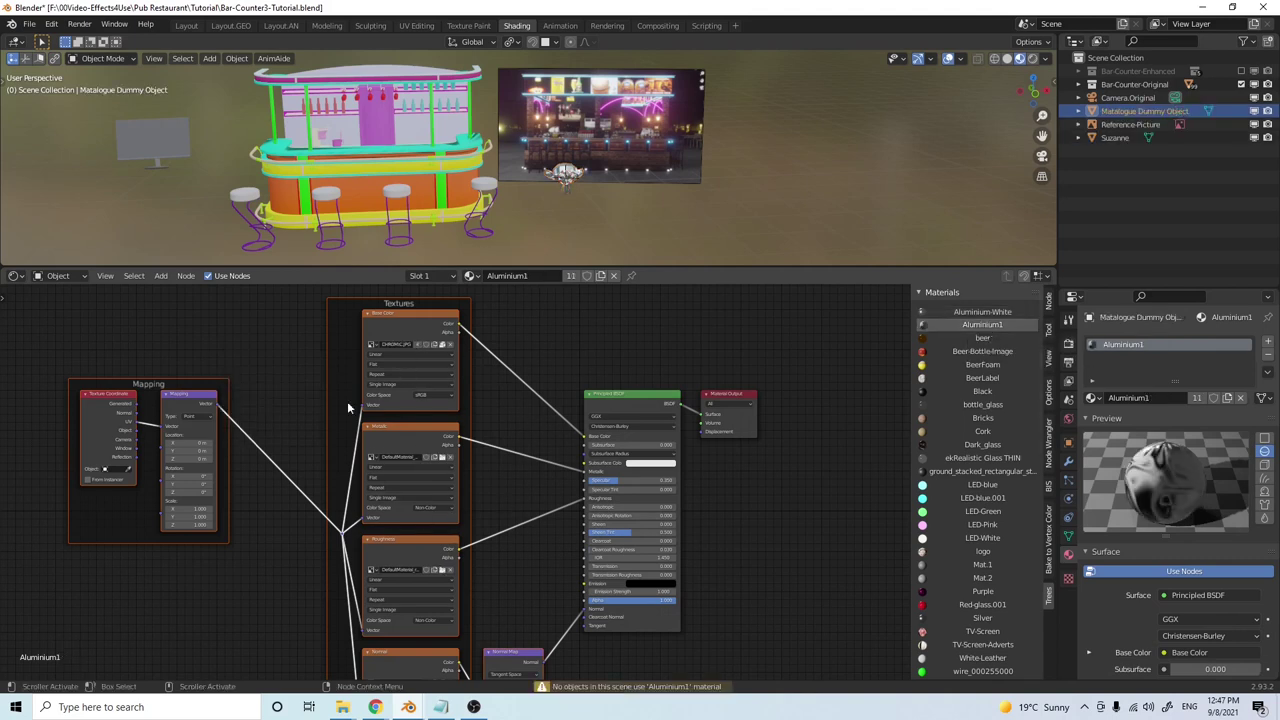
scroll(520, 529, down, 3)
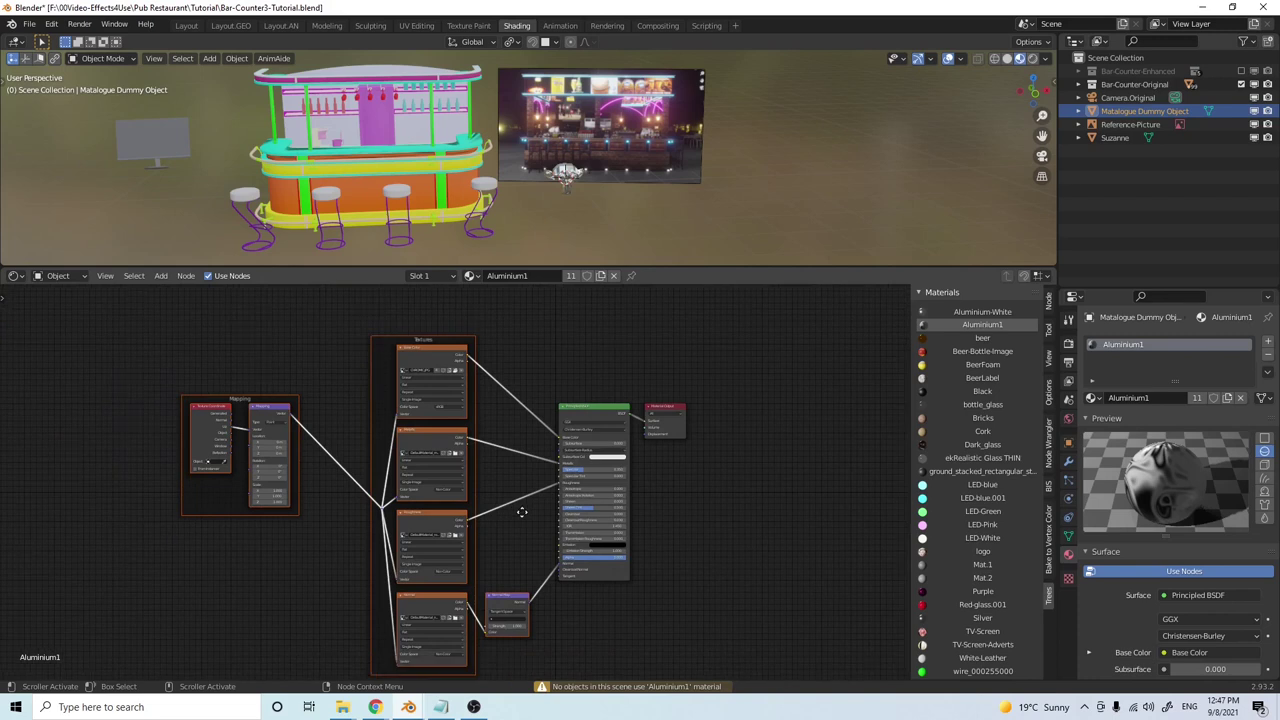
click(983, 352)
click(983, 325)
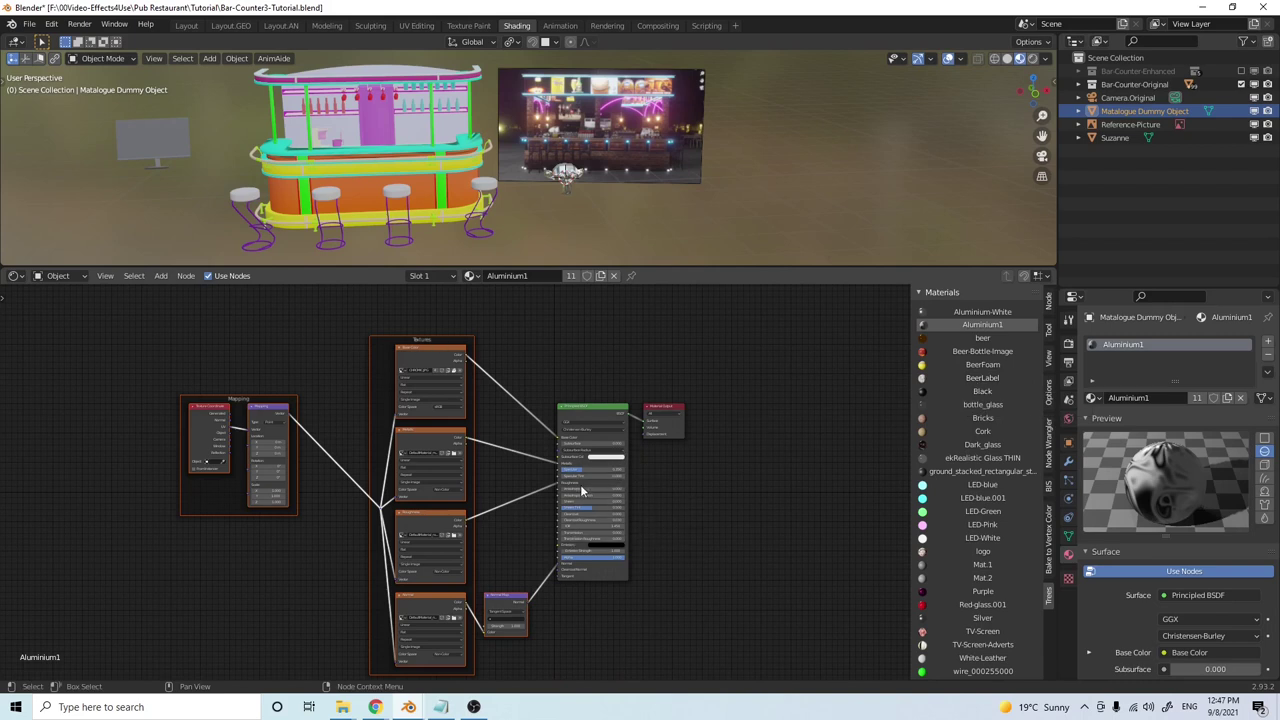
click(983, 432)
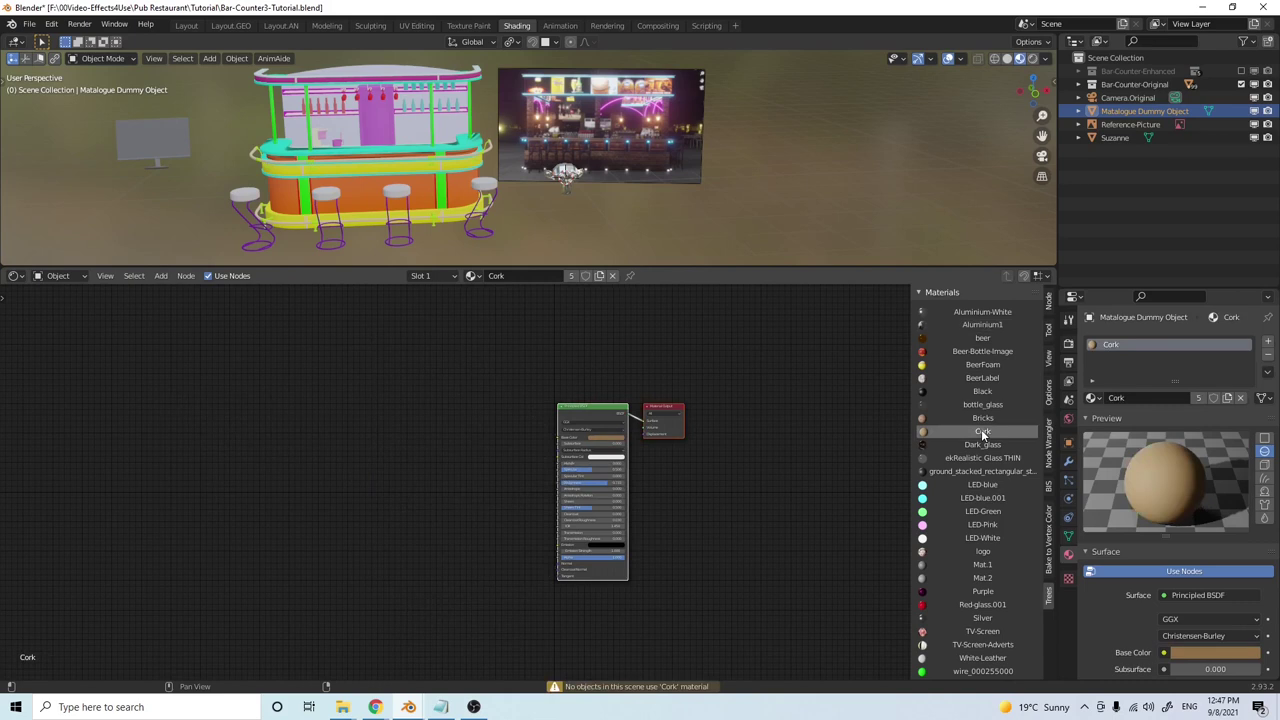
click(983, 312)
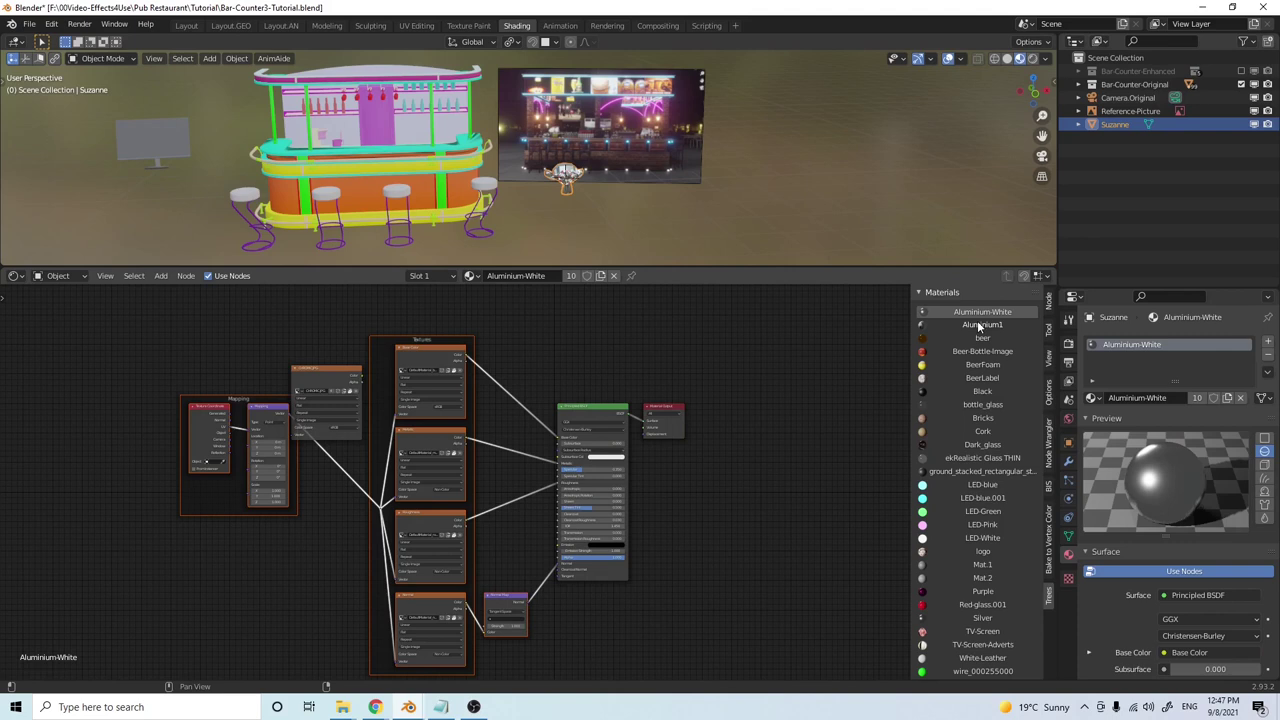
click(983, 326)
click(983, 338)
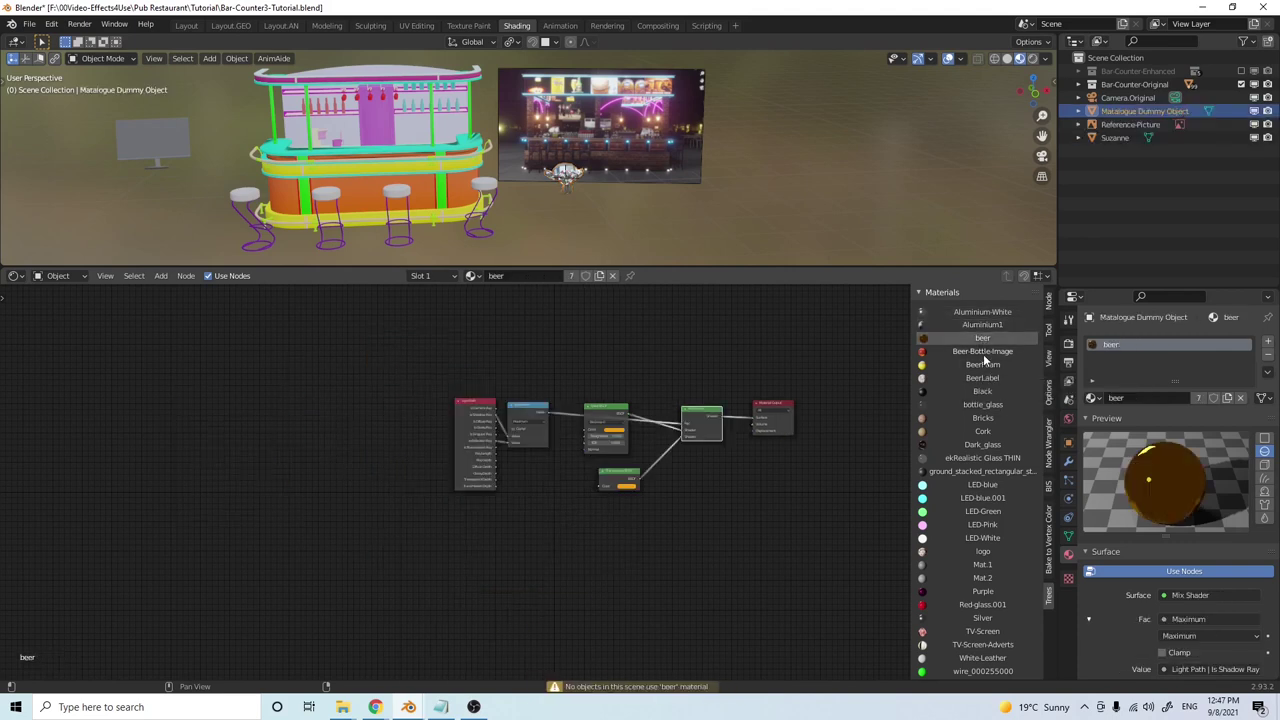
click(985, 352)
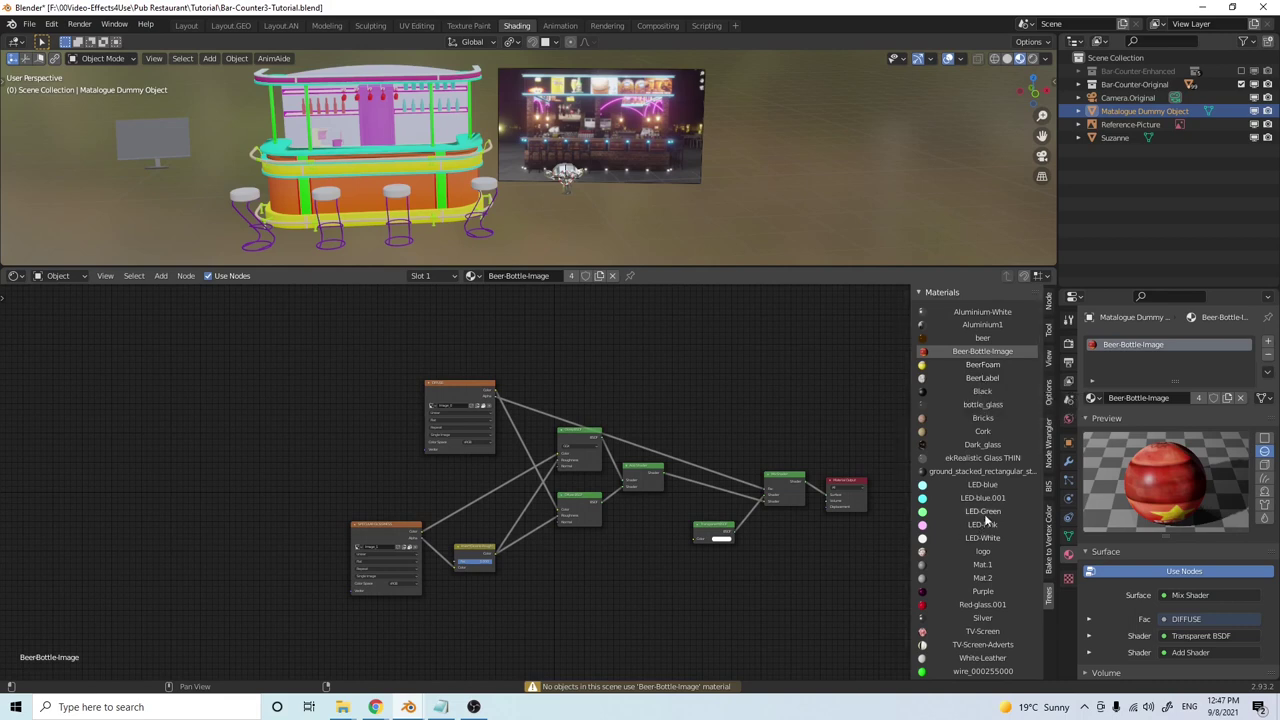
Preview bottle_glass, Dark_glass and the LED-blue, Green, Pink and White materials, then return to Layout
click(984, 406)
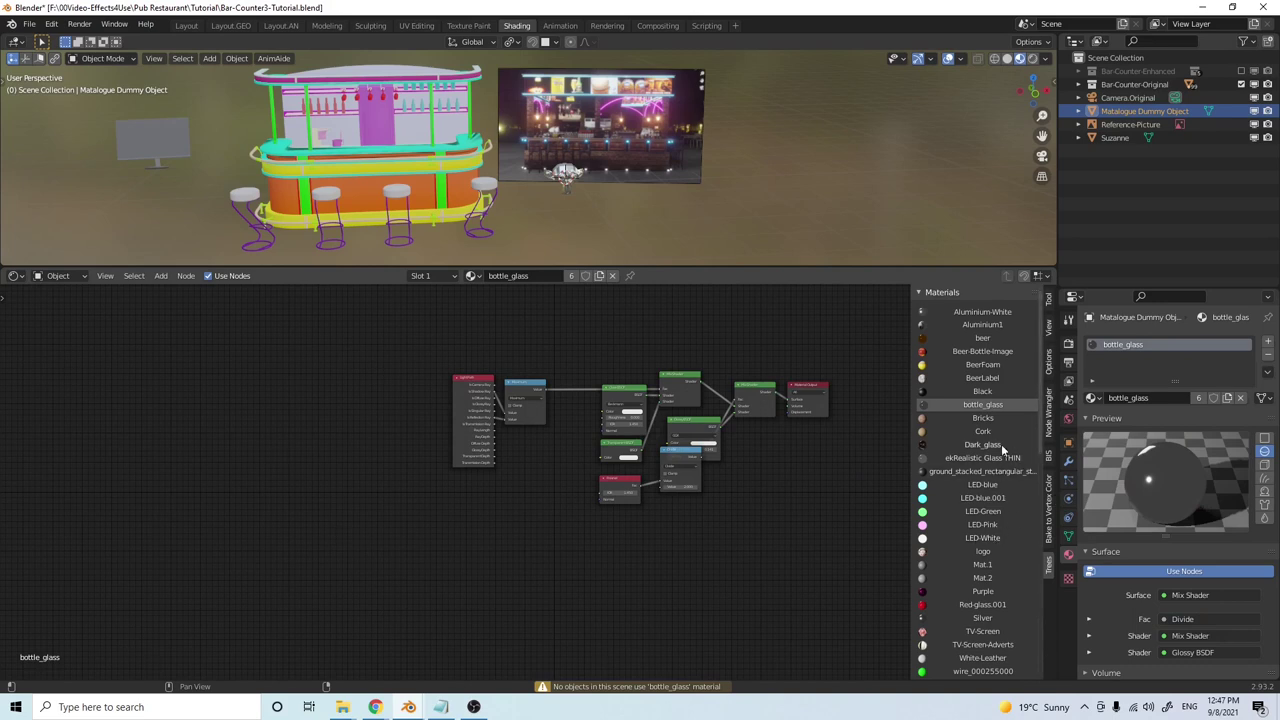
click(984, 445)
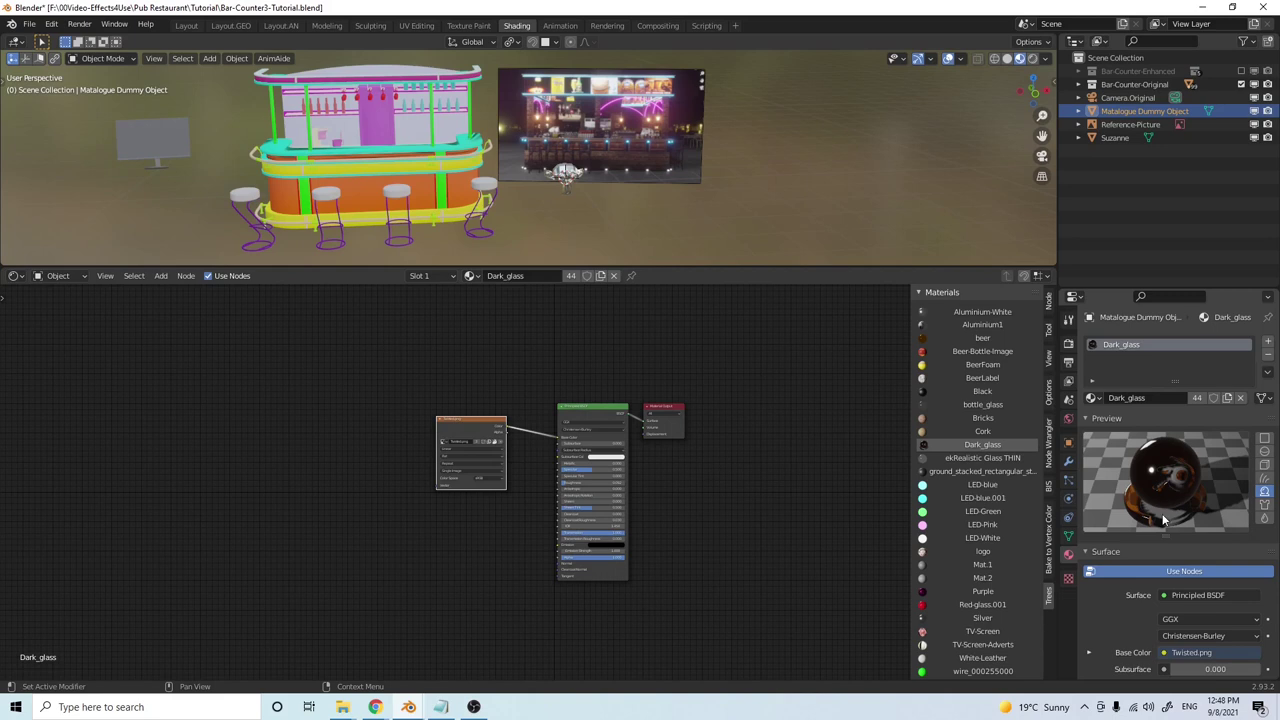
click(982, 499)
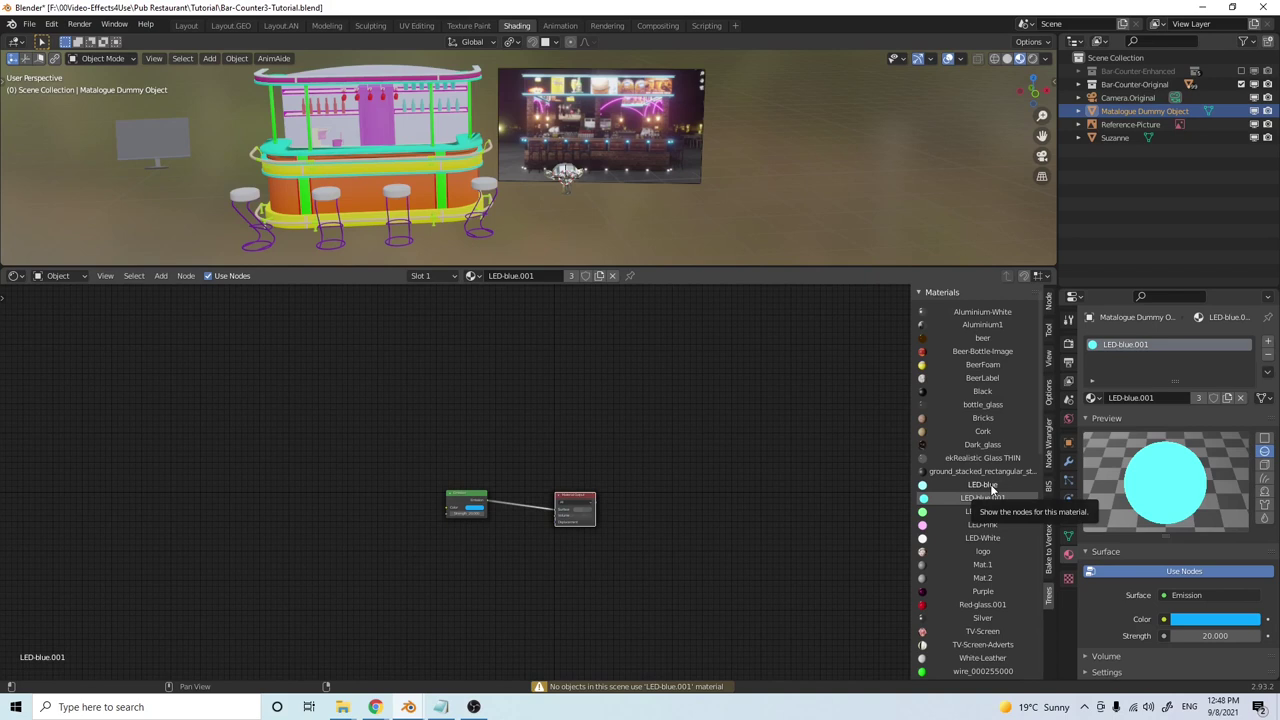
click(992, 486)
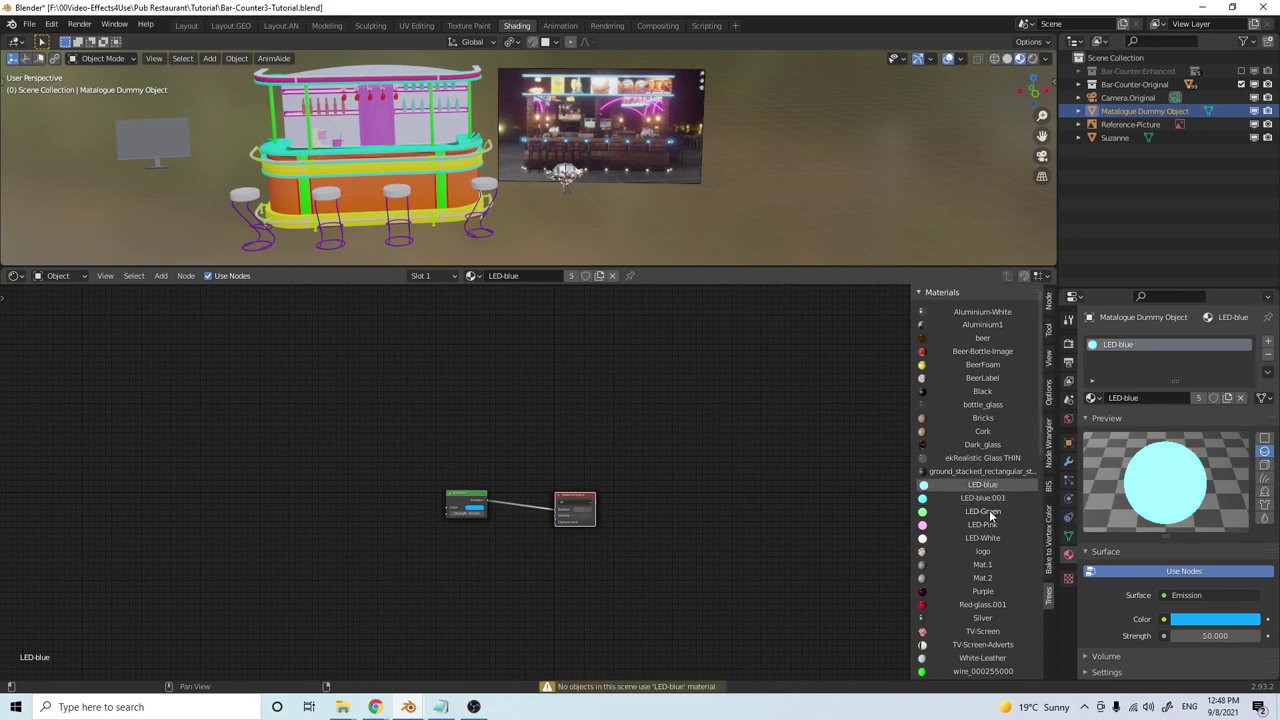
click(991, 512)
click(990, 526)
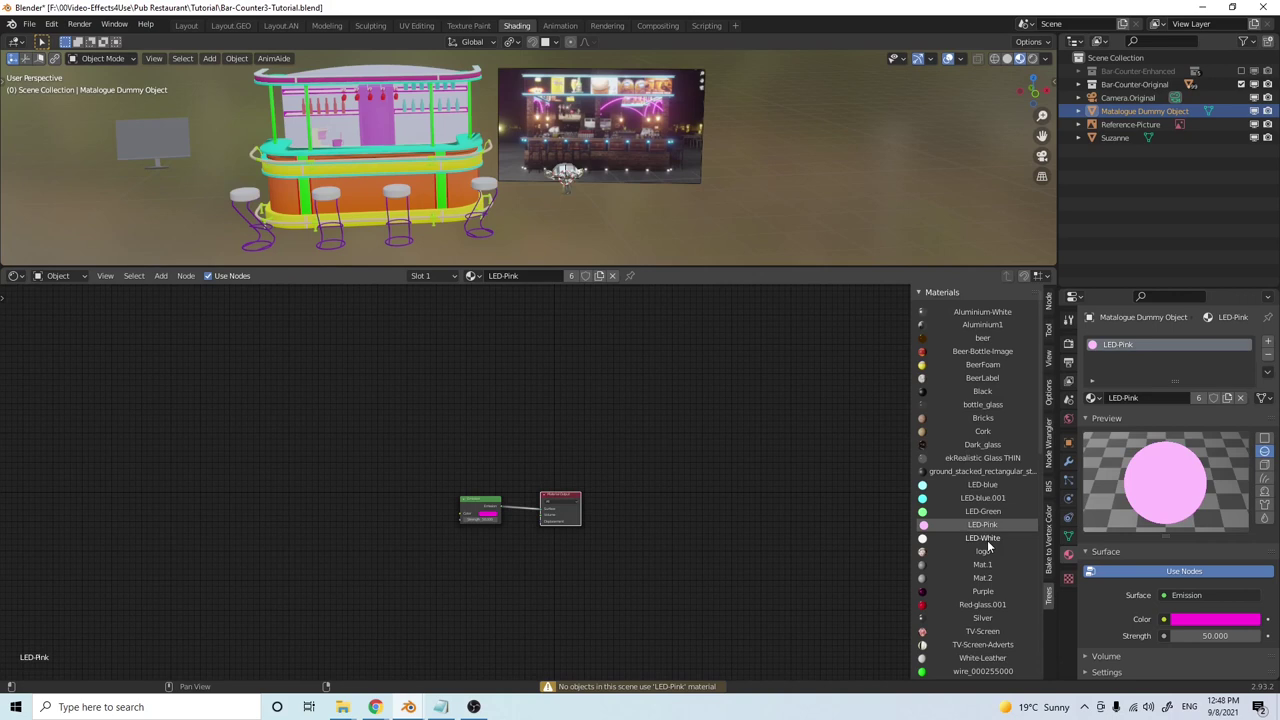
click(987, 540)
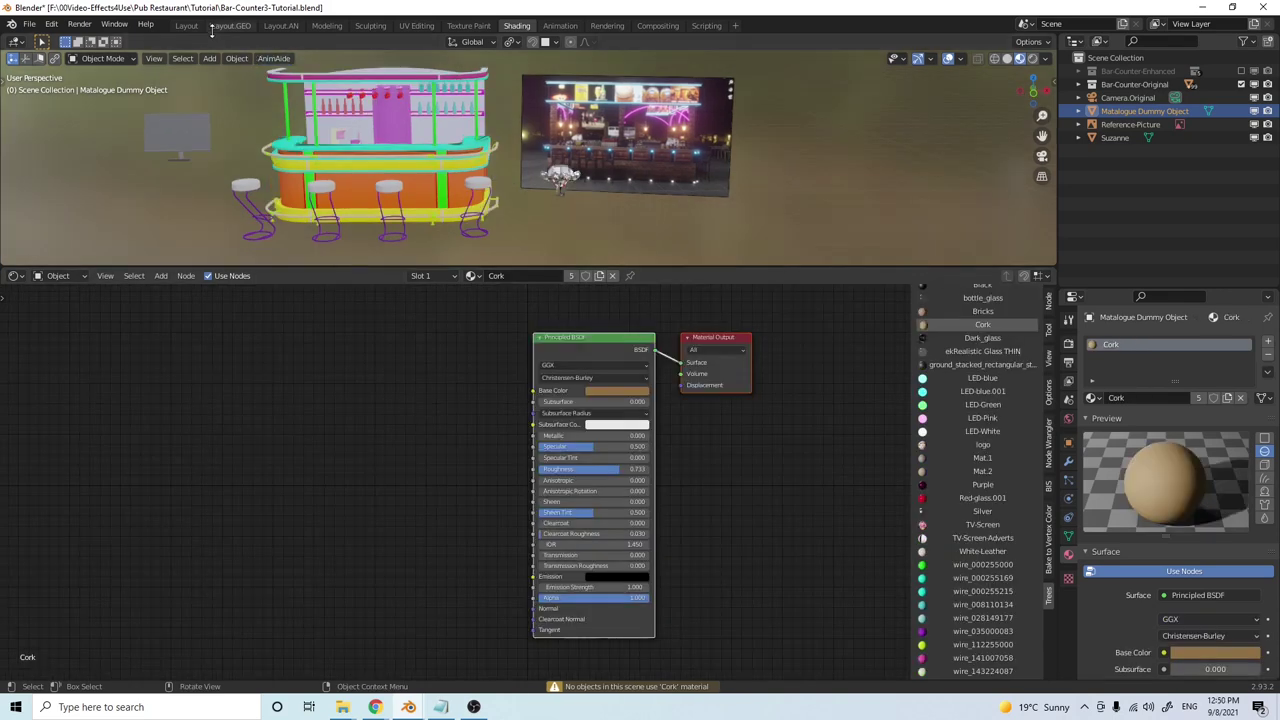
click(186, 26)
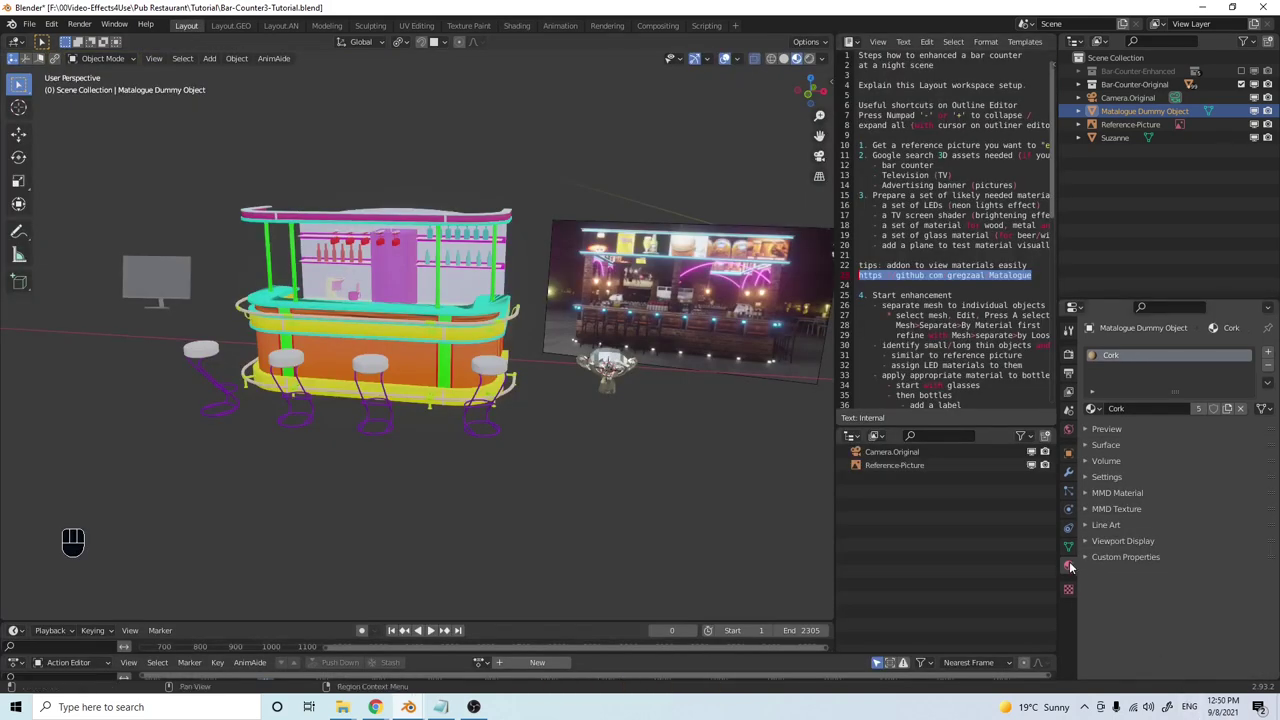
Give the dummy object bottle_glass, expand its preview sphere, then switch it to Aluminium1
click(1095, 409)
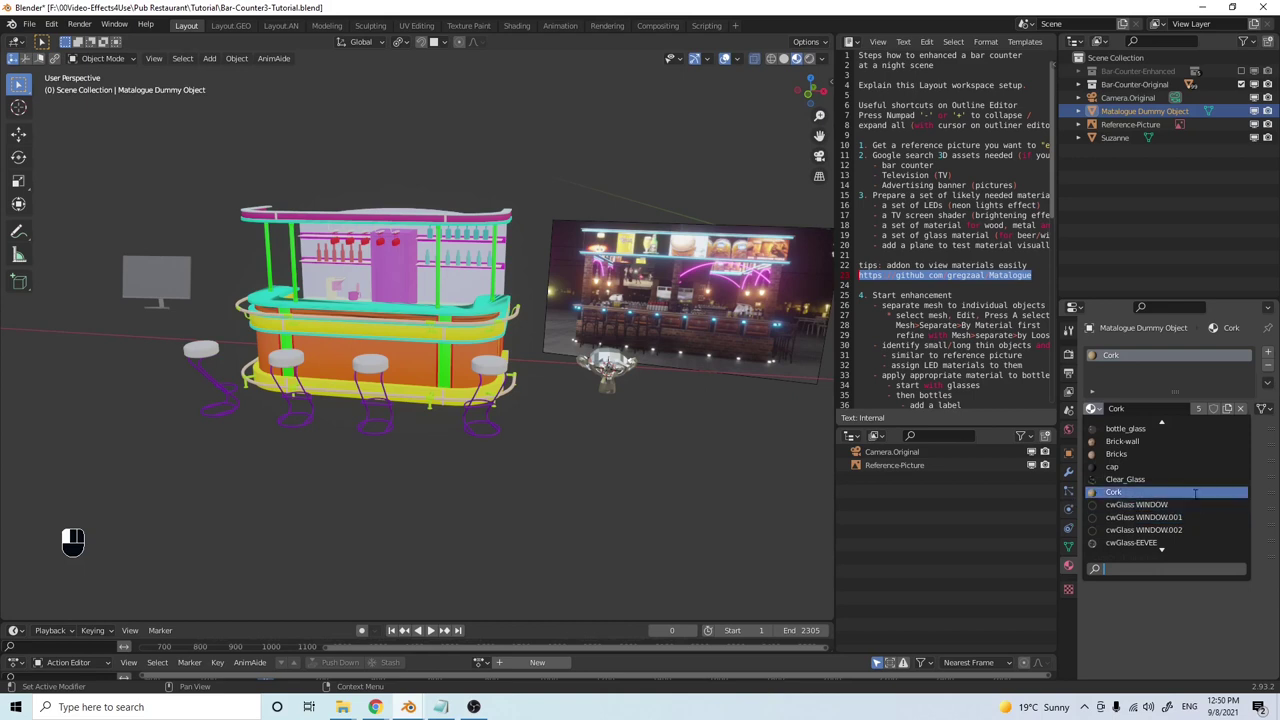
click(1148, 429)
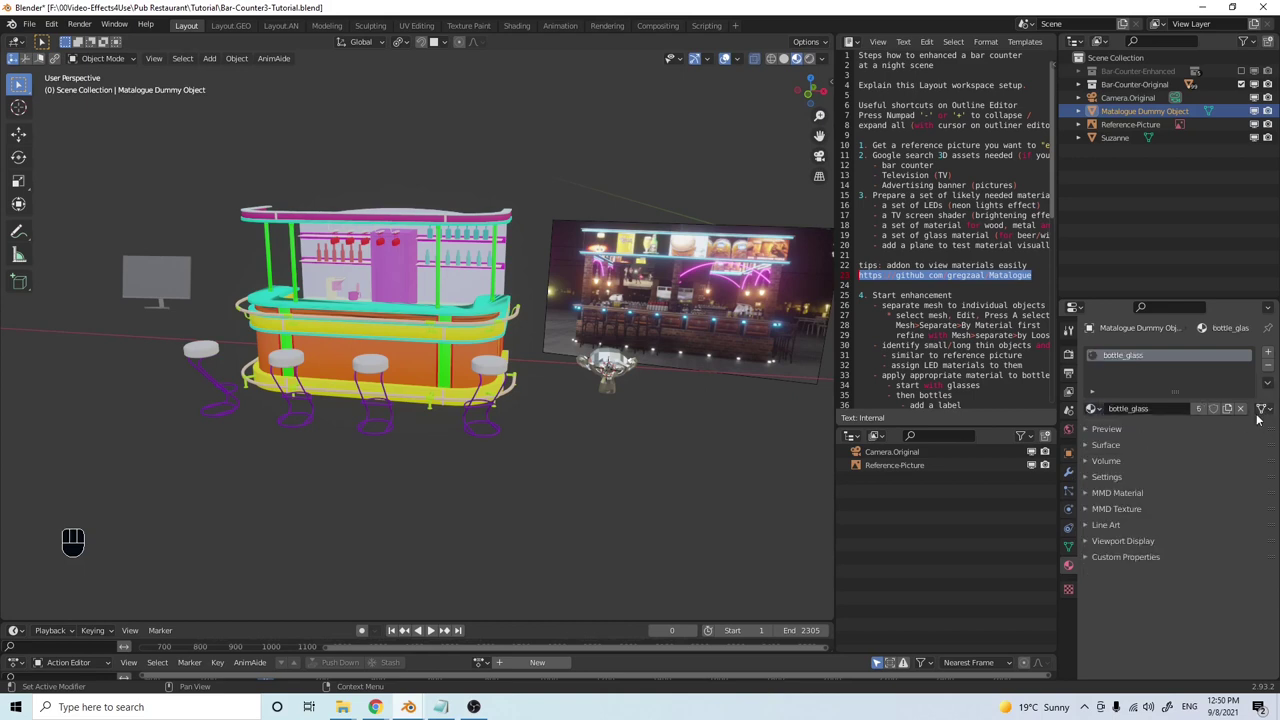
click(1090, 429)
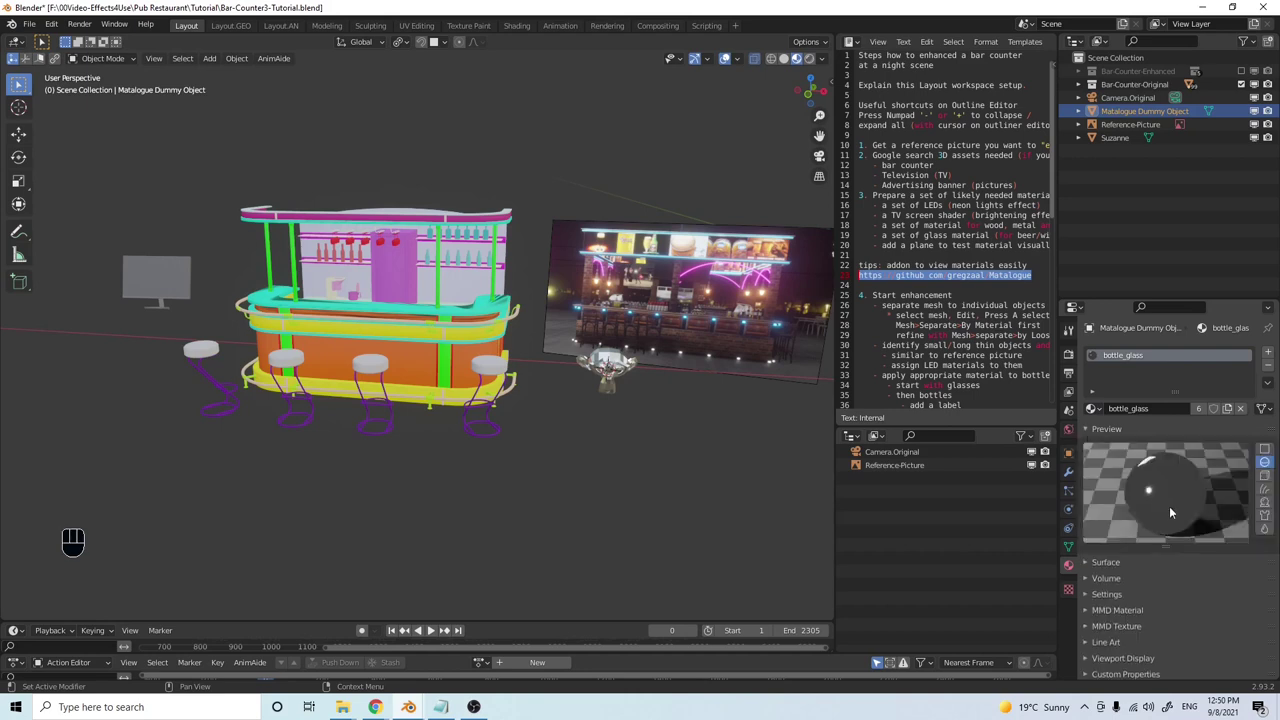
click(1094, 409)
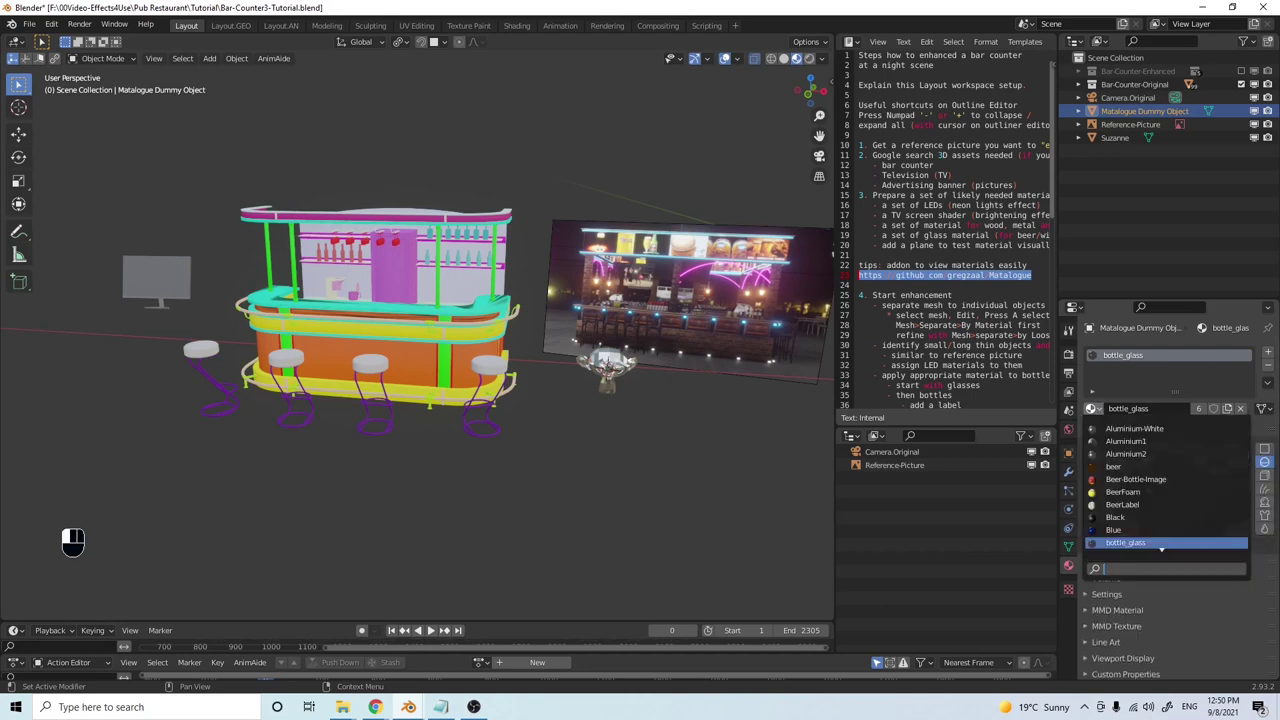
click(1138, 530)
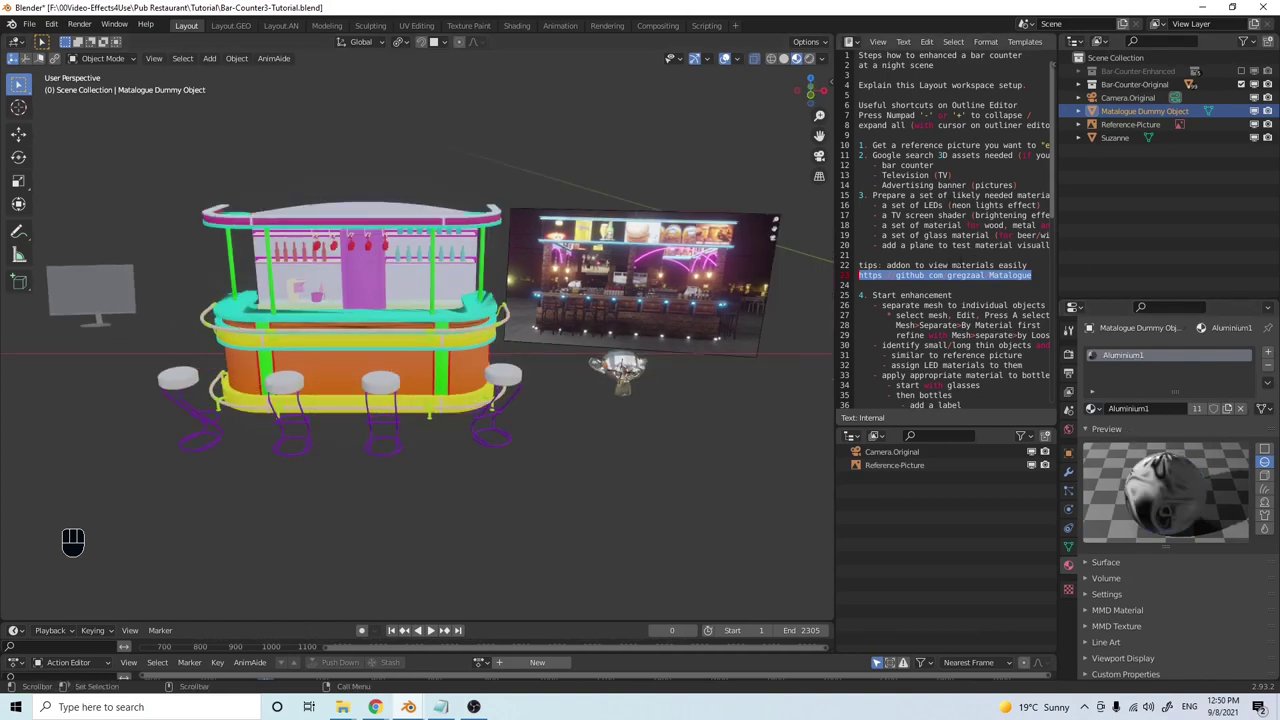
click(859, 255)
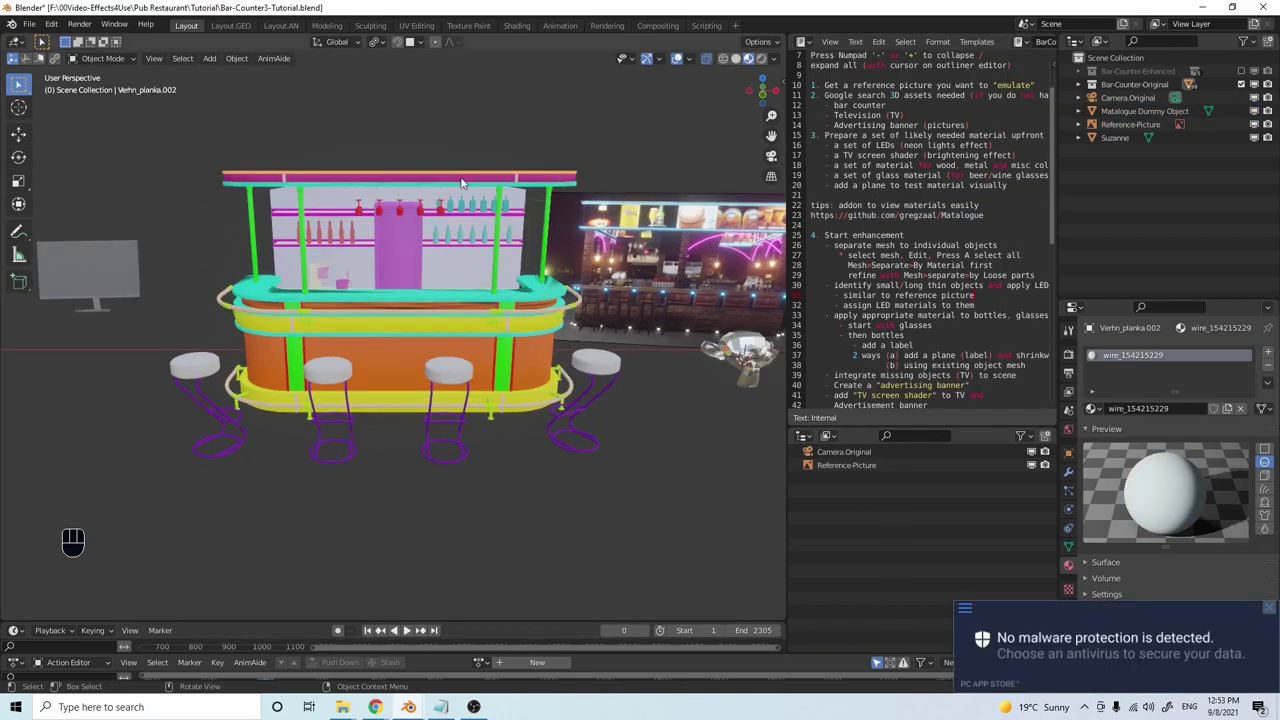
shift+middle_drag(460, 182, 464, 283)
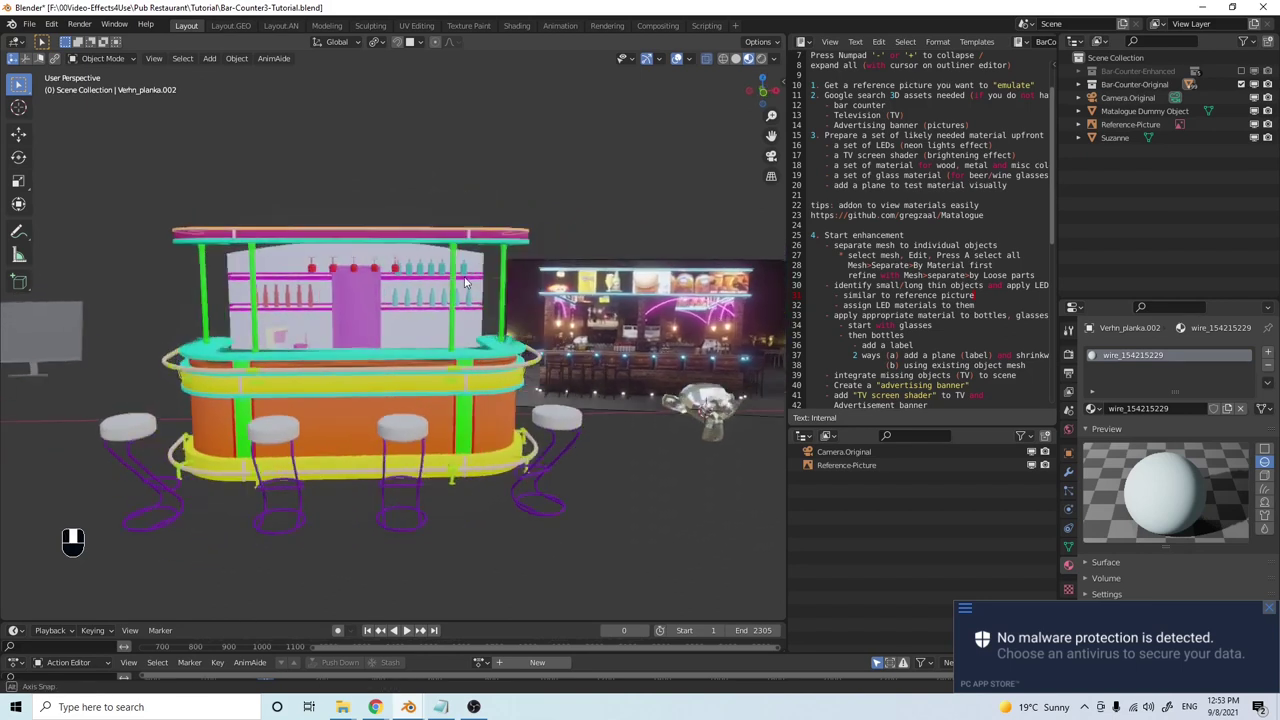
Assign LED-blue to the top plank Verhn_planka.002 by searching 'Led' in the materials
scroll(472, 245, up, 3)
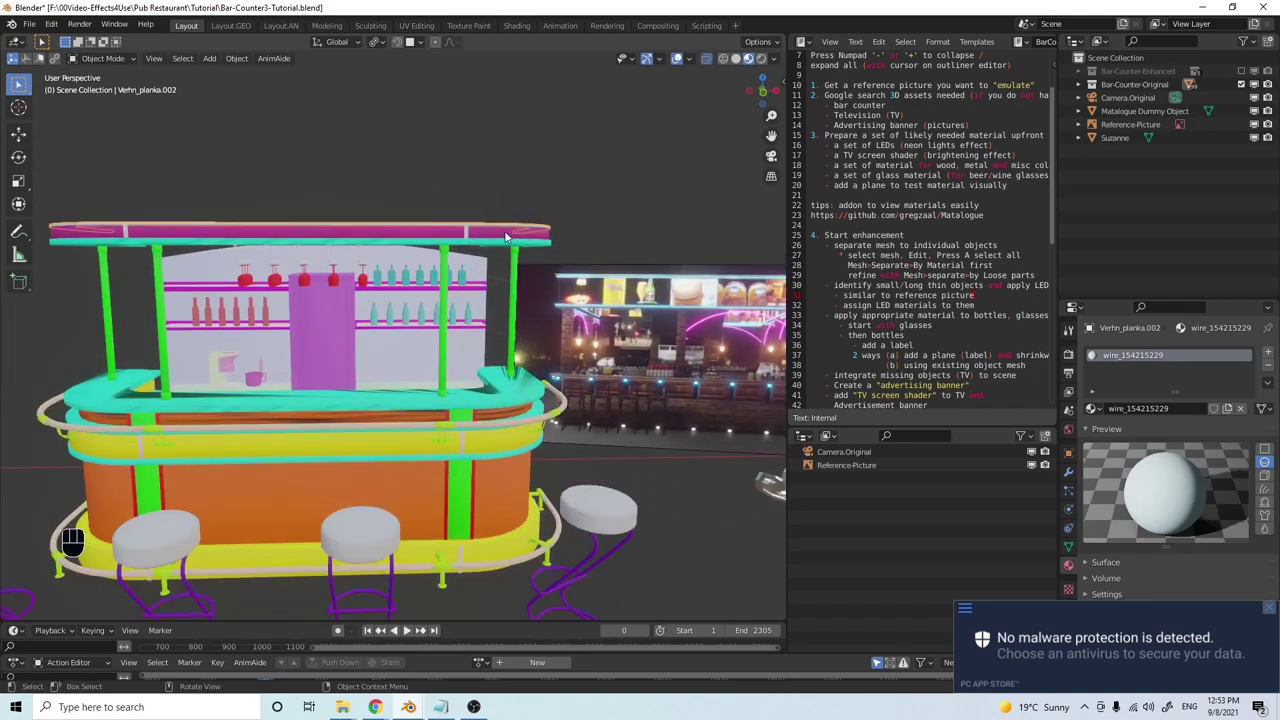
click(762, 62)
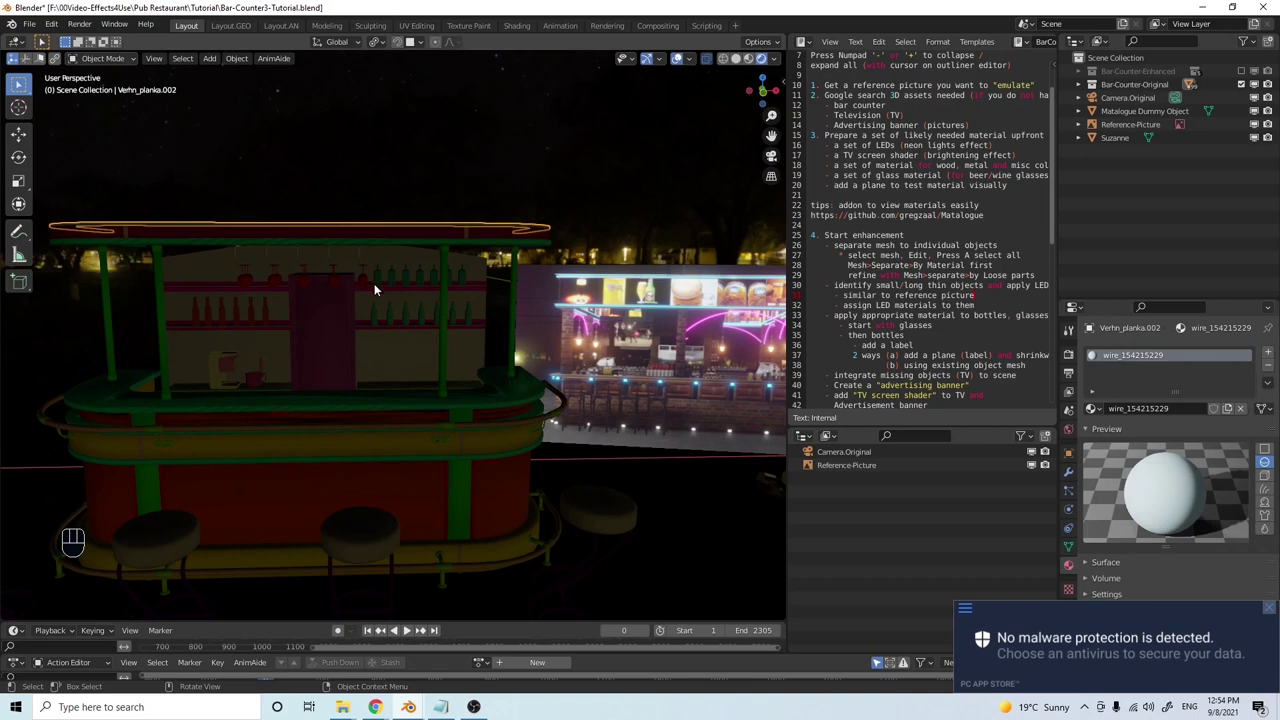
mouse_move(366, 307)
middle_down()
mouse_move(360, 317)
mouse_move(394, 318)
mouse_move(368, 312)
middle_up()
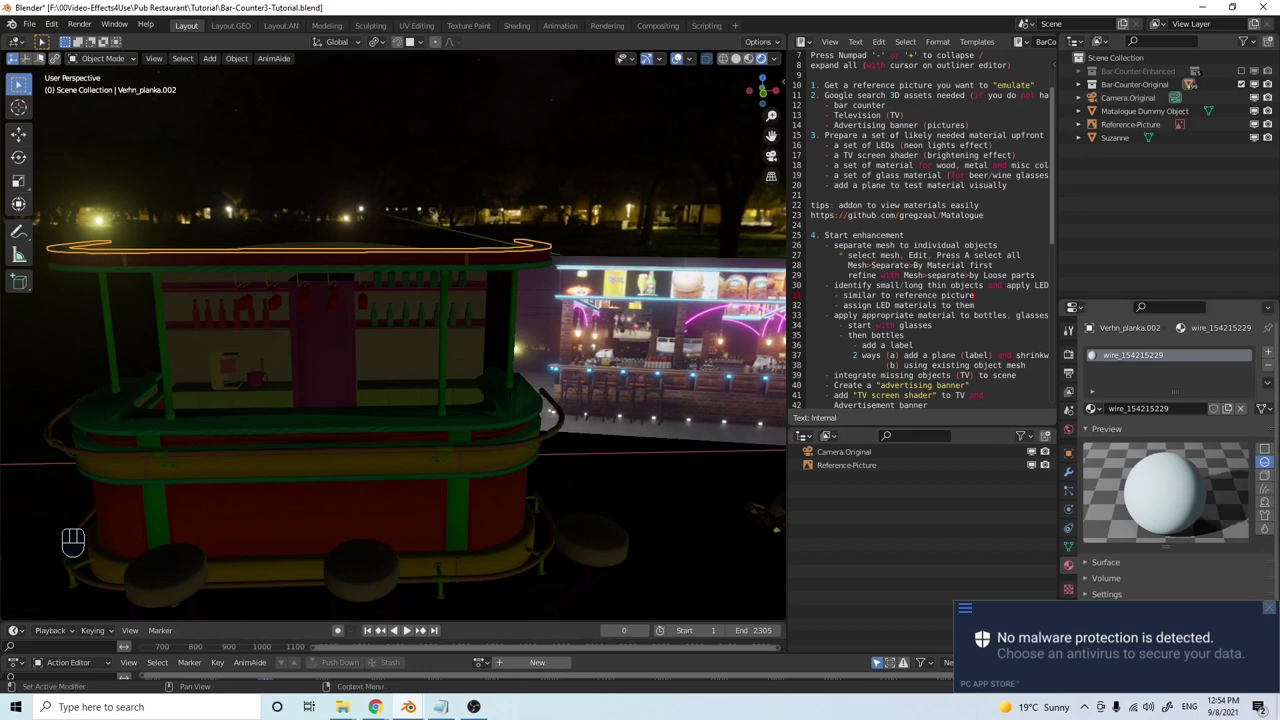
click(1268, 607)
click(1092, 408)
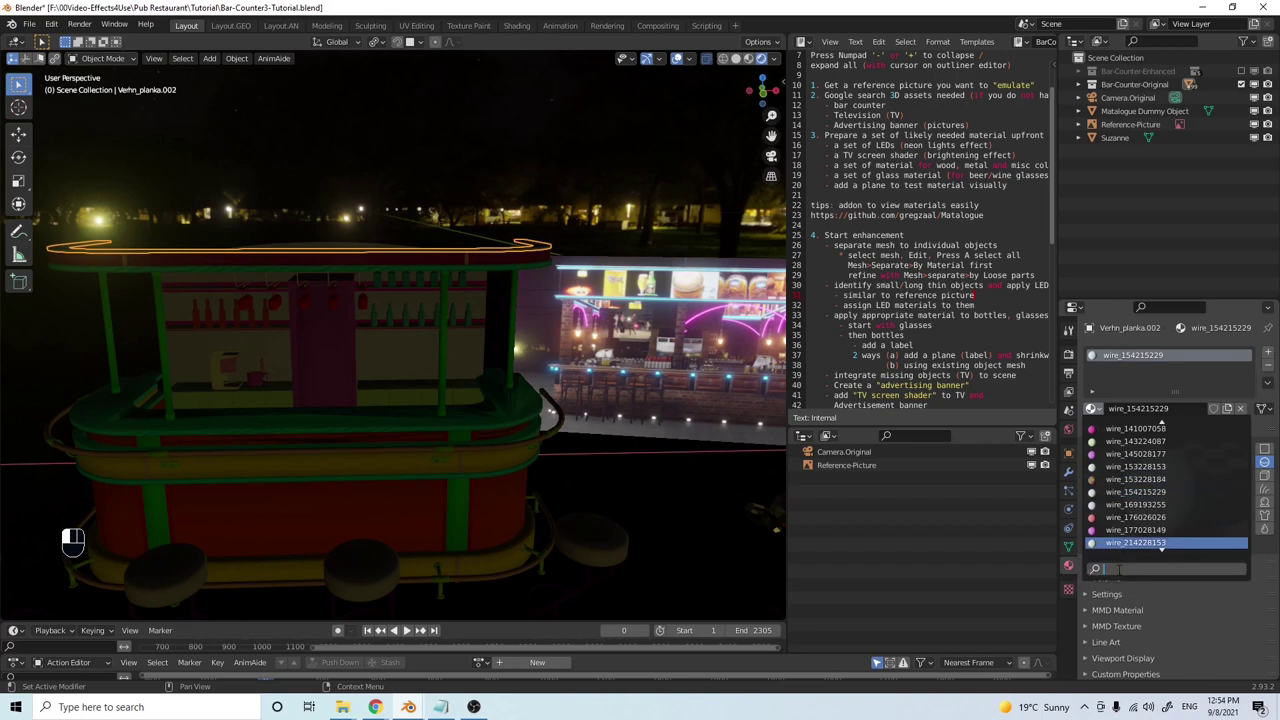
text(Led)
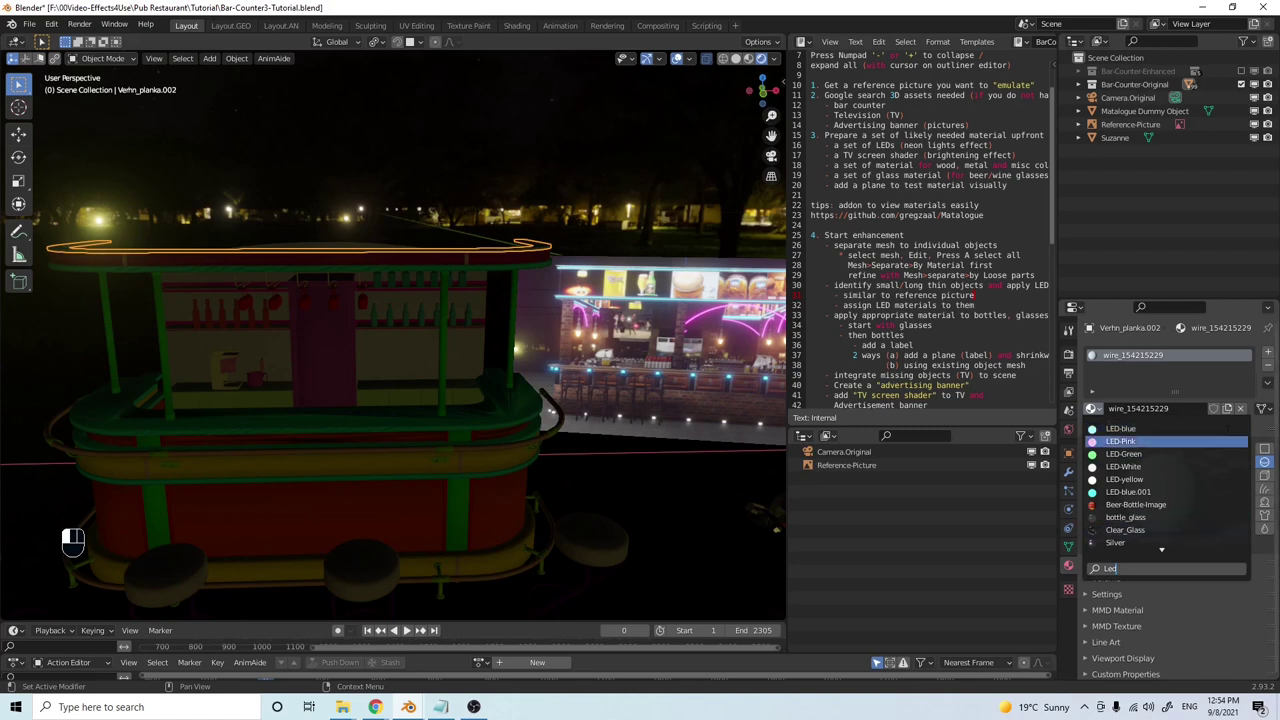
click(1173, 427)
scroll(352, 371, down, 3)
middle_drag(352, 378, 334, 348)
scroll(384, 313, up, 4)
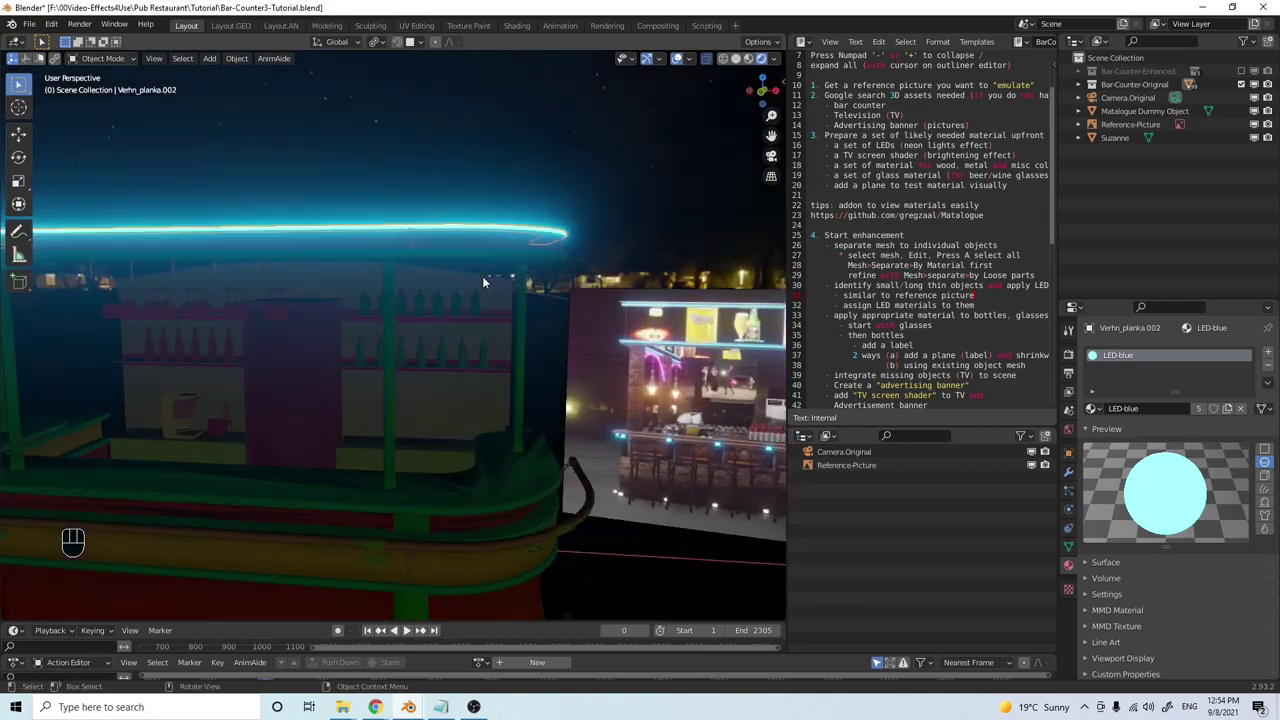
Assign LED-Pink to the roof edge Krisha_stoiki.002 and view it in Material Preview
click(502, 252)
middle_drag(502, 252, 476, 313)
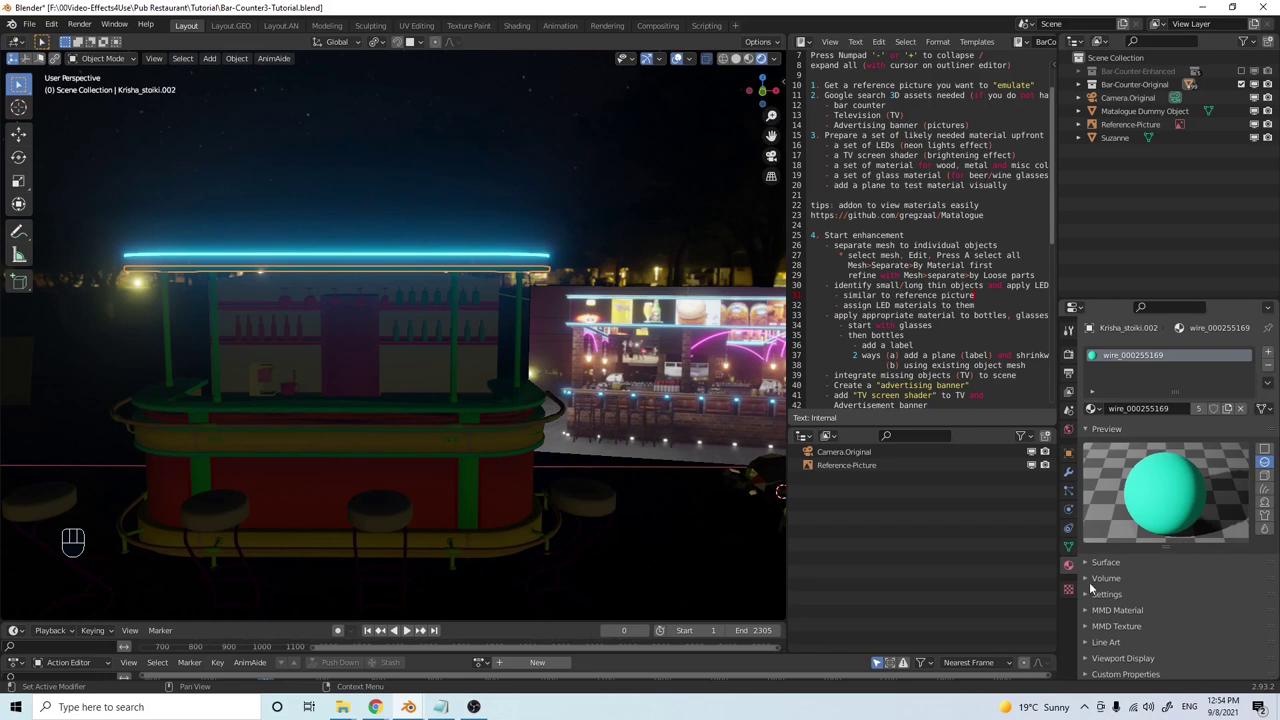
click(1094, 409)
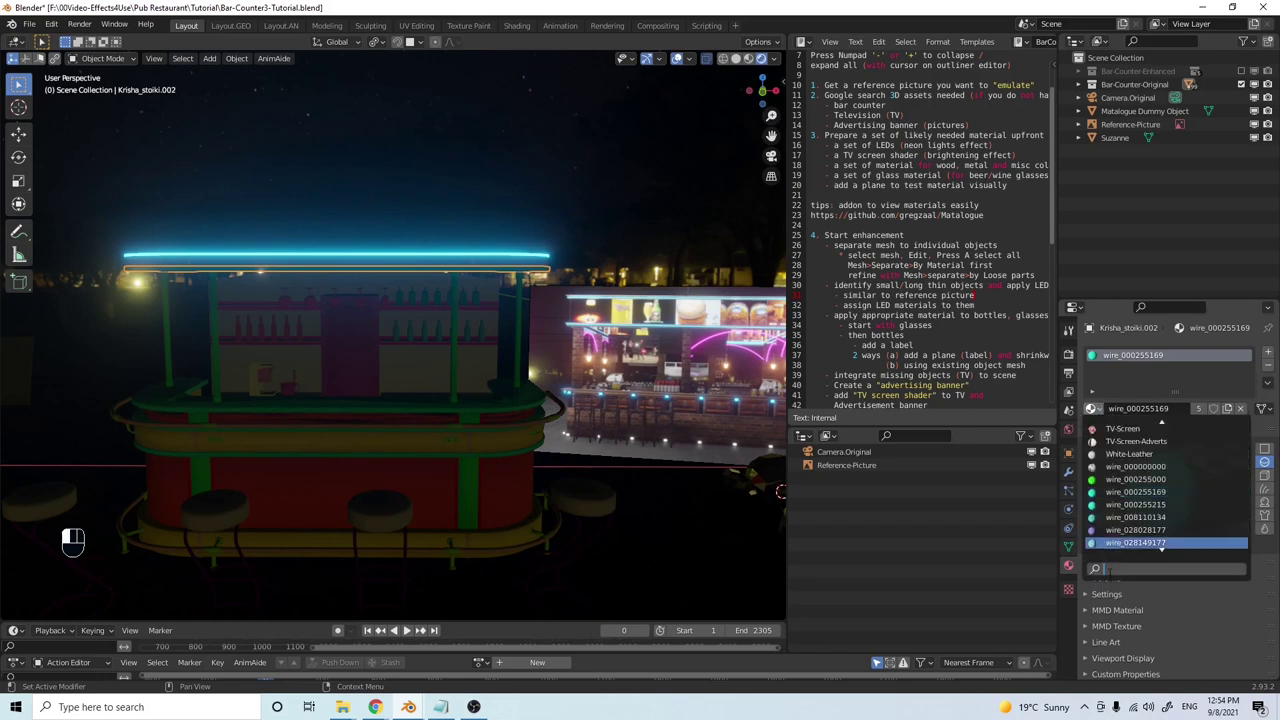
text(led)
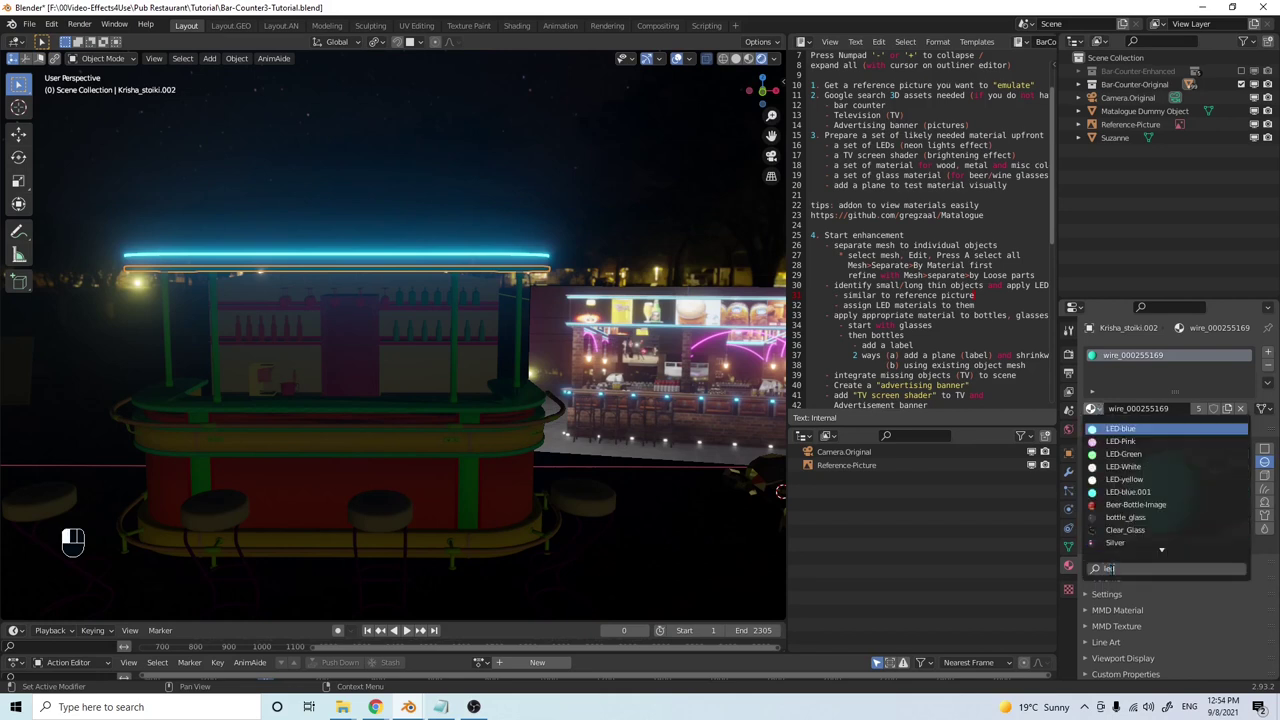
click(1120, 441)
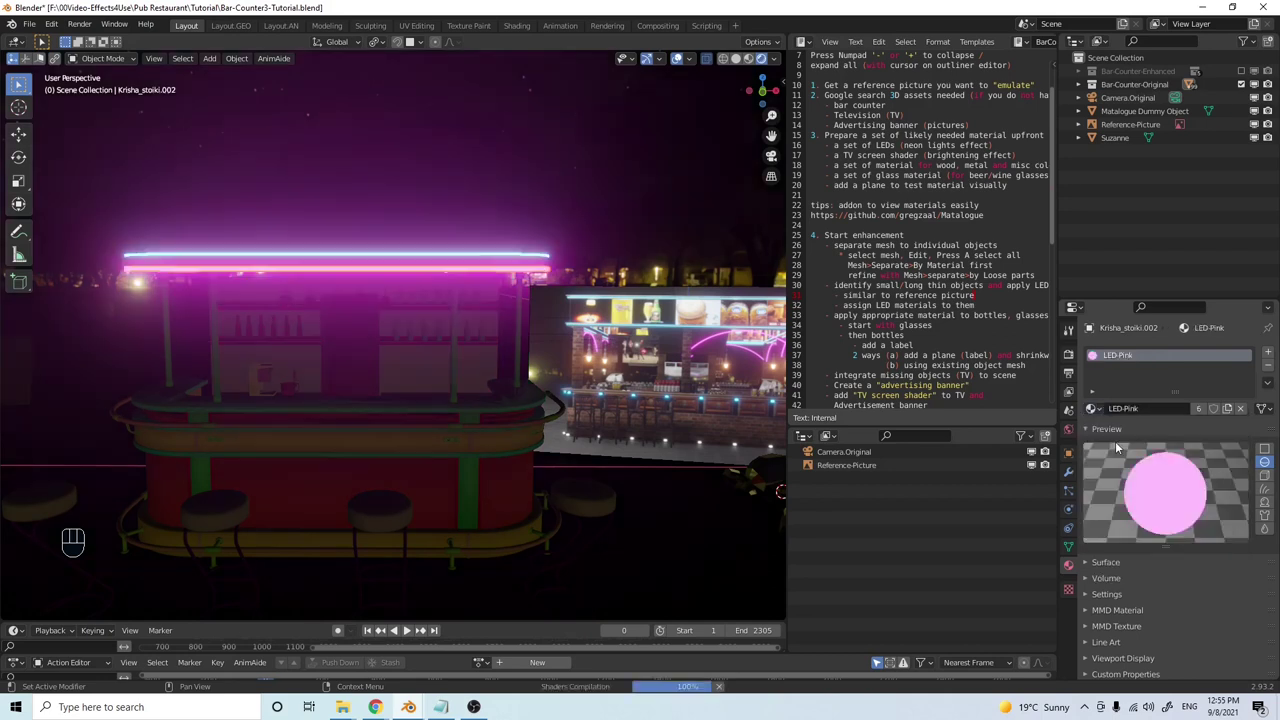
mouse_move(430, 482)
middle_down()
mouse_move(466, 495)
mouse_move(535, 489)
mouse_move(420, 490)
middle_up()
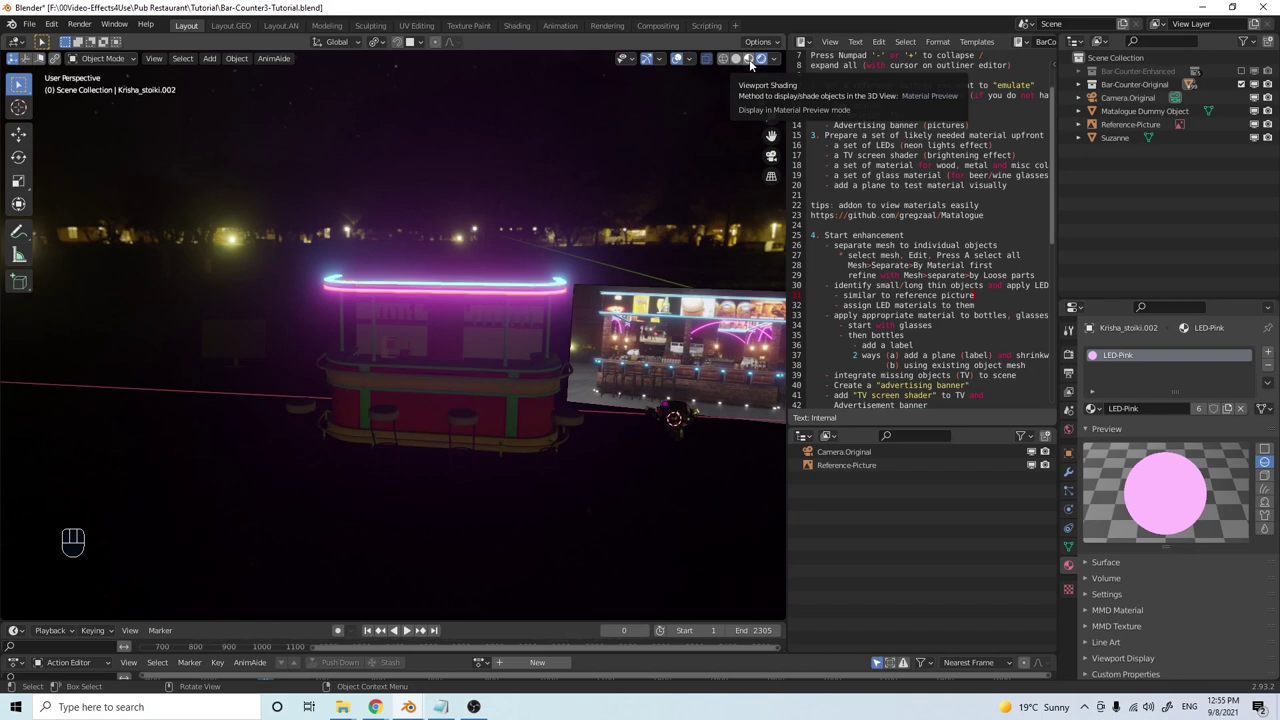
click(748, 58)
mouse_move(490, 470)
middle_down()
mouse_move(385, 467)
mouse_move(366, 487)
mouse_move(402, 464)
mouse_move(457, 466)
mouse_move(430, 471)
mouse_move(436, 485)
mouse_move(555, 445)
mouse_move(557, 421)
mouse_move(491, 440)
mouse_move(538, 418)
middle_up()
Shift the view to show the TV and Suzanne, then select a vertical strip on the counter front
scroll(456, 478, up, 3)
scroll(443, 467, up, 4)
scroll(443, 467, down, 4)
shift+middle_drag(644, 410, 450, 391)
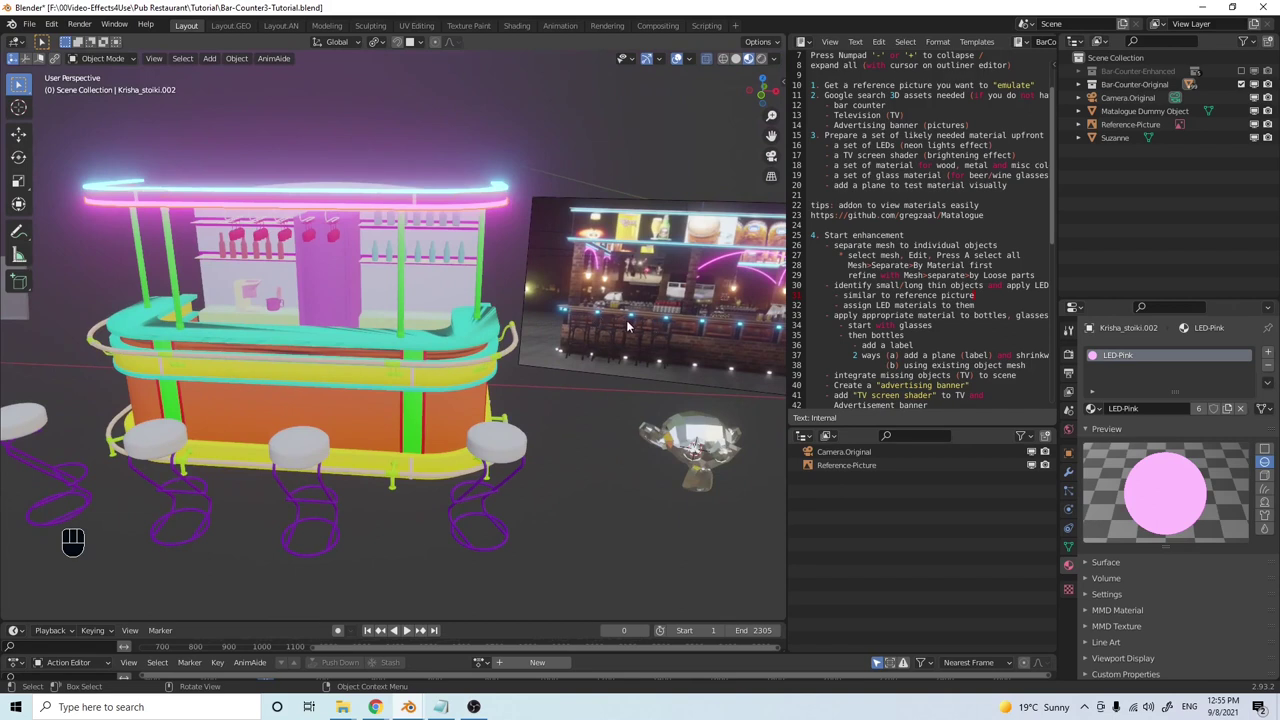
scroll(353, 477, up, 6)
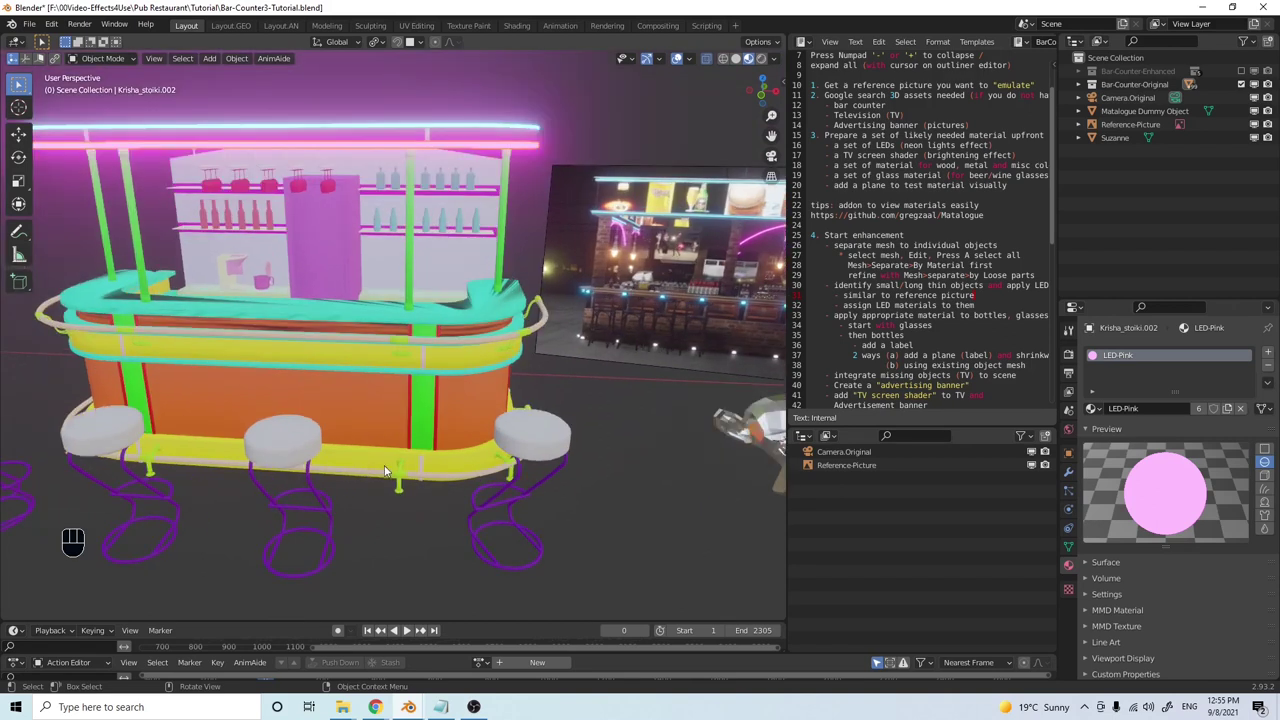
click(134, 333)
click(134, 329)
scroll(168, 337, up, 3)
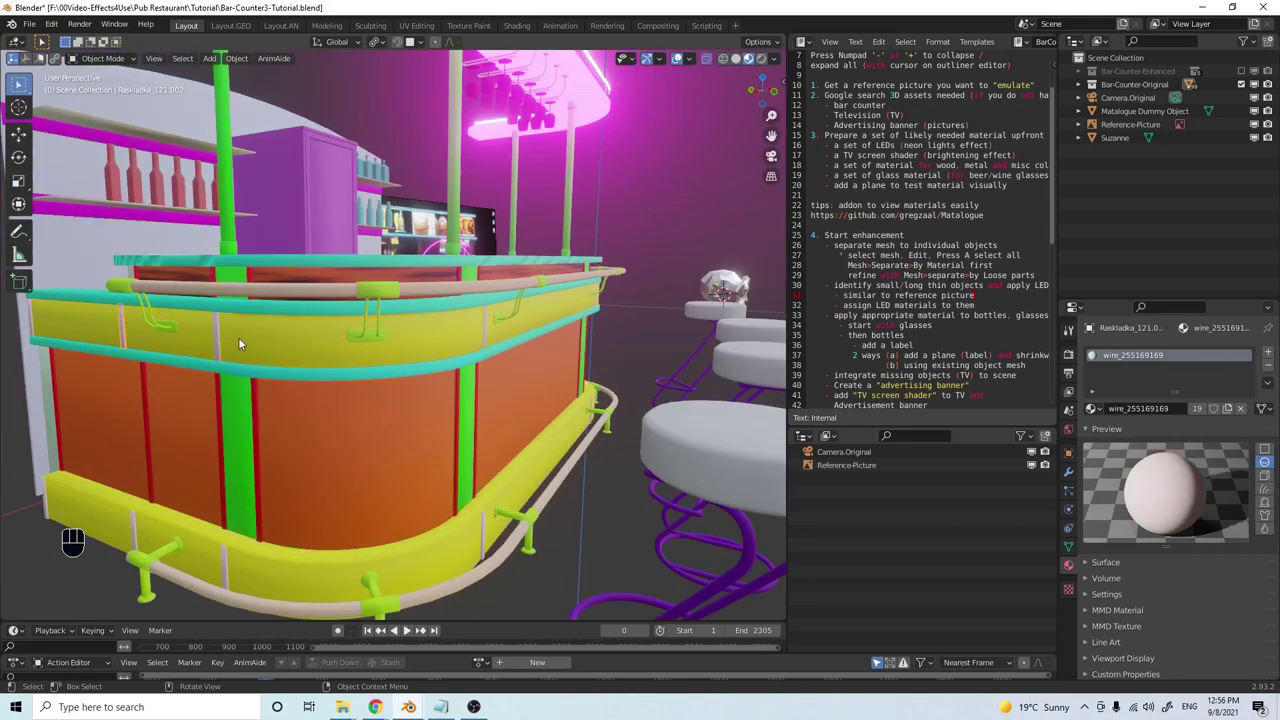
shift+click(216, 336)
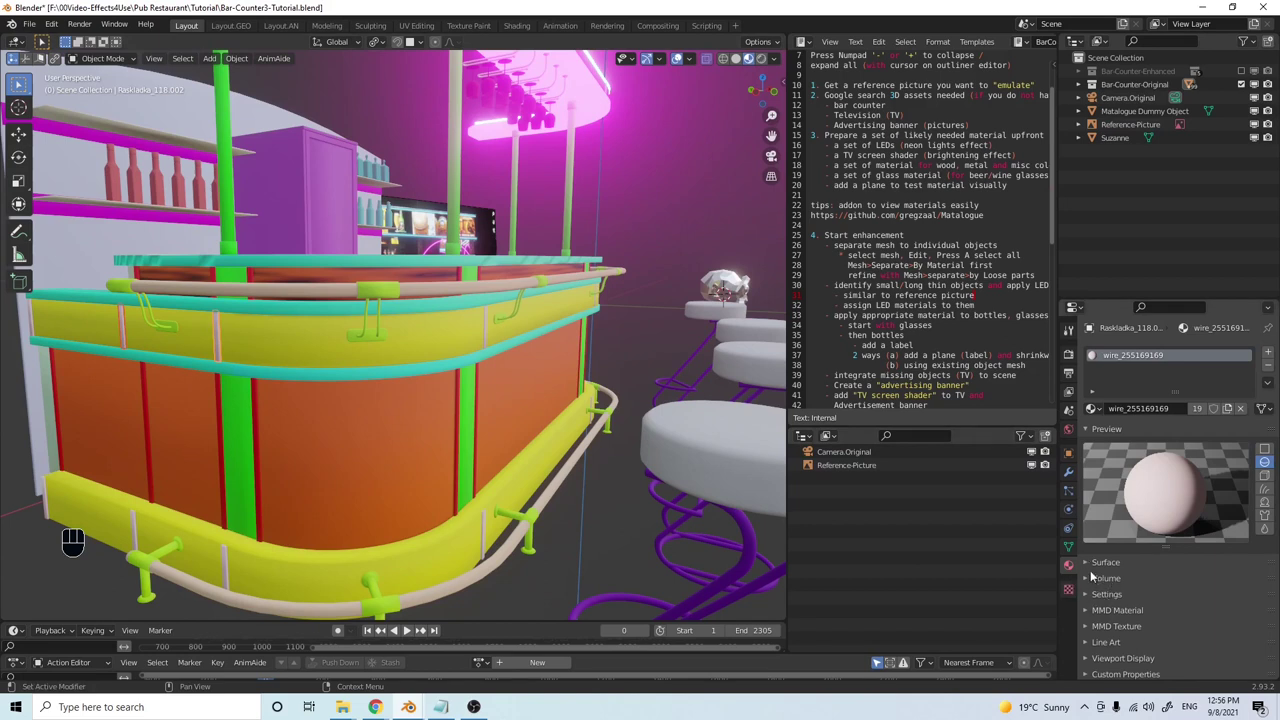
Assign LED-blue to that strip via a 'led' search, then select further vertical strips
click(1093, 408)
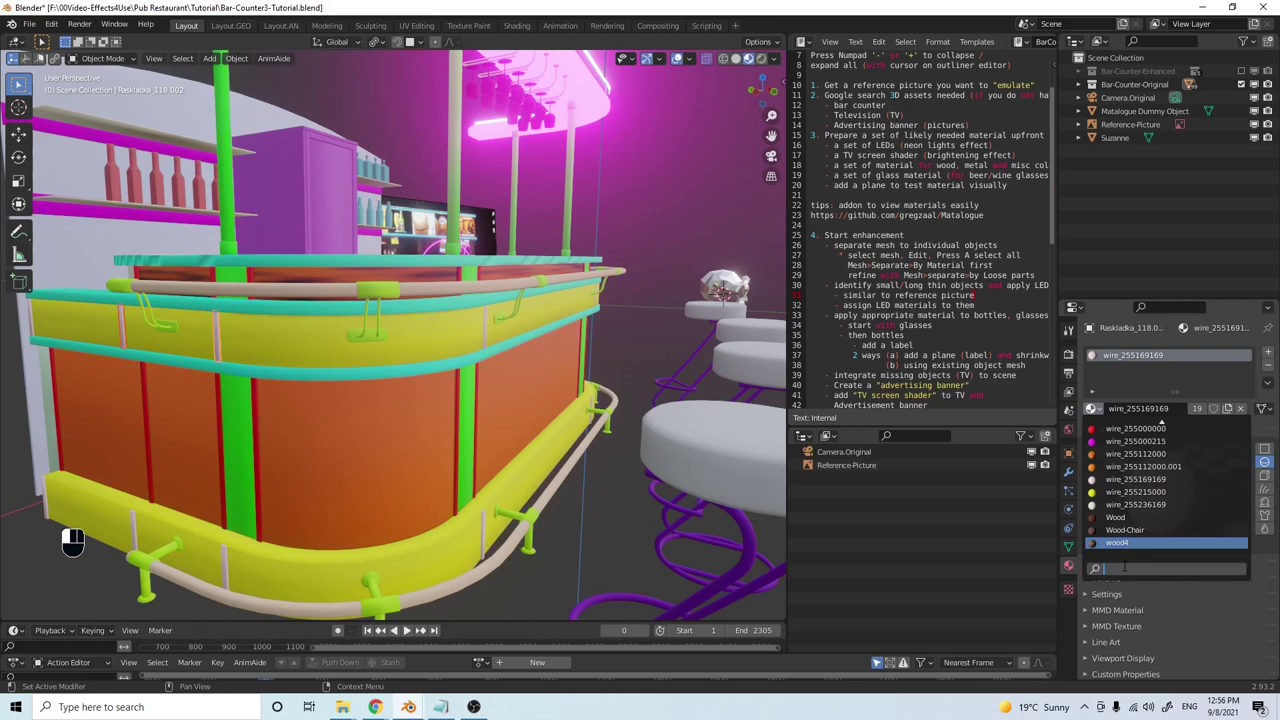
text(led)
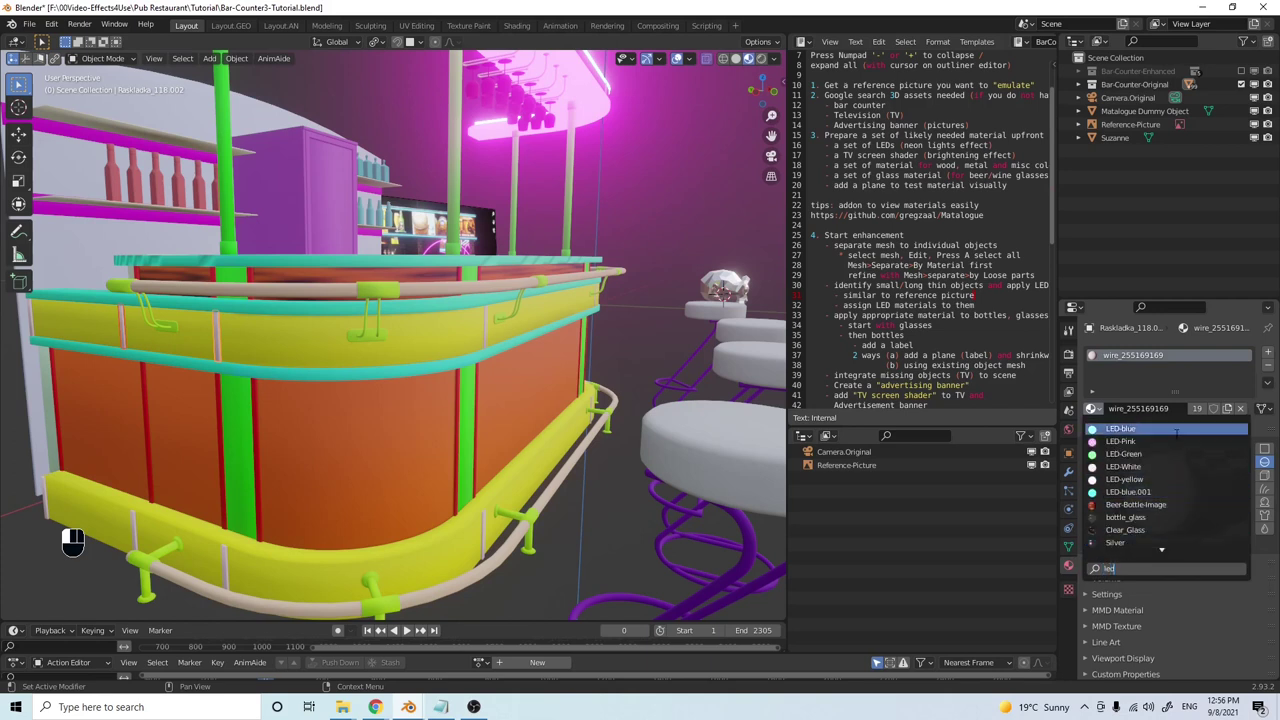
click(1176, 433)
click(398, 438)
click(124, 330)
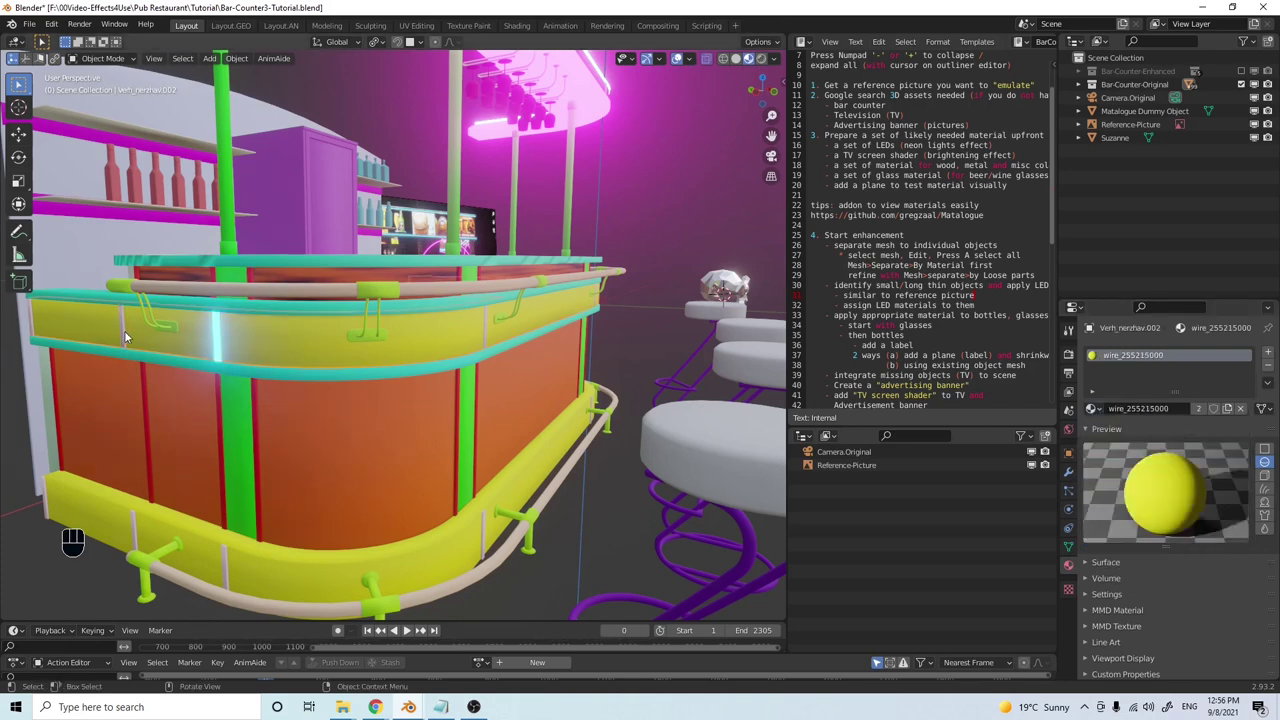
click(124, 331)
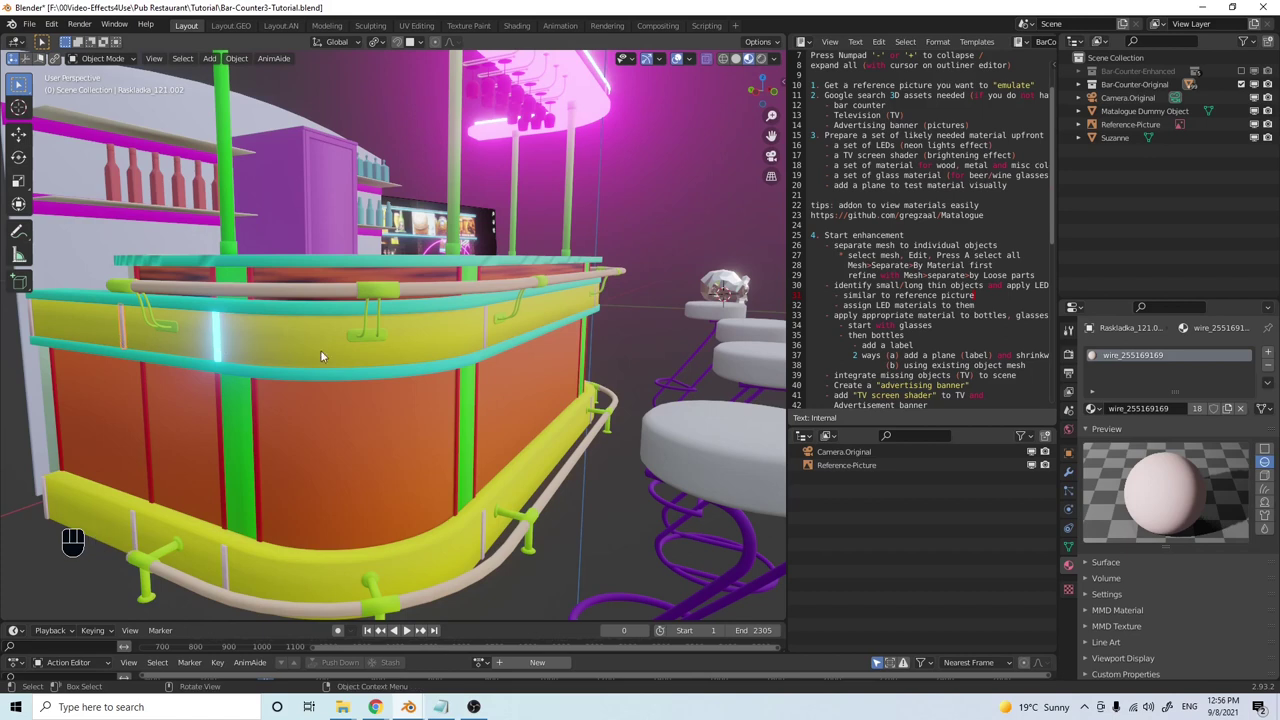
shift+click(486, 331)
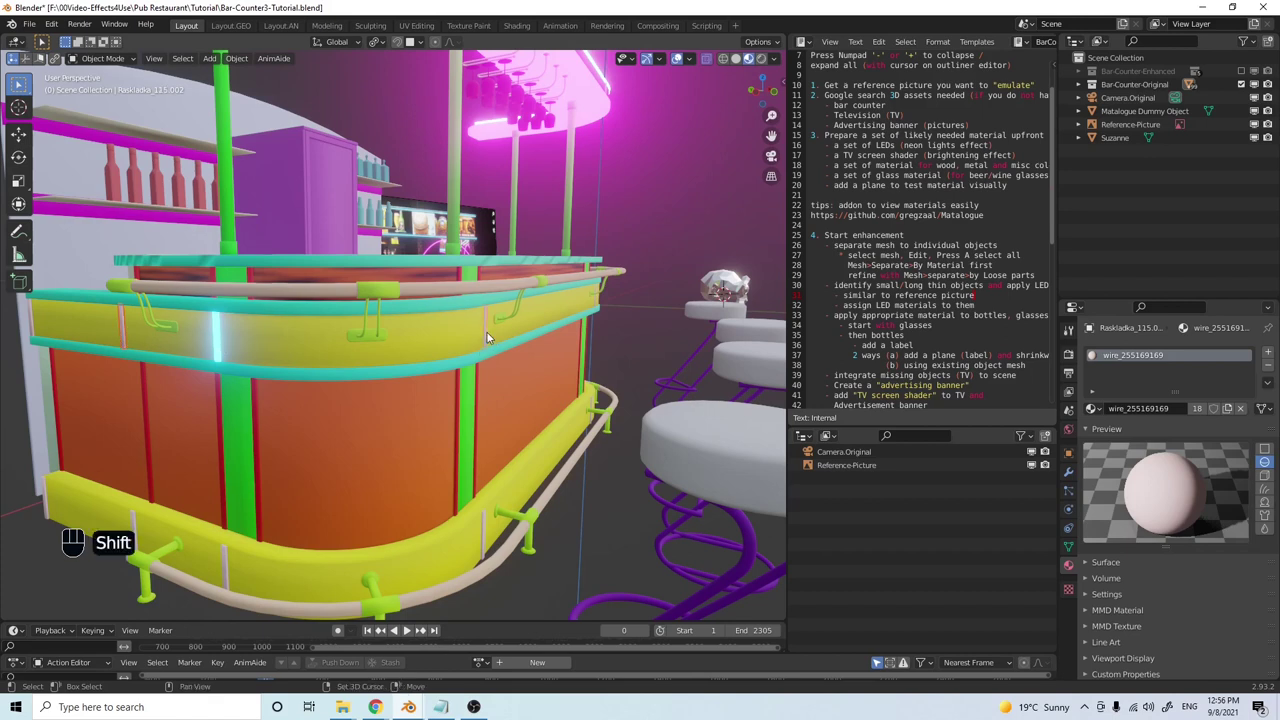
Link LED-blue from the active strip to all selected strips with Ctrl+L Link Materials
shift+click(217, 351)
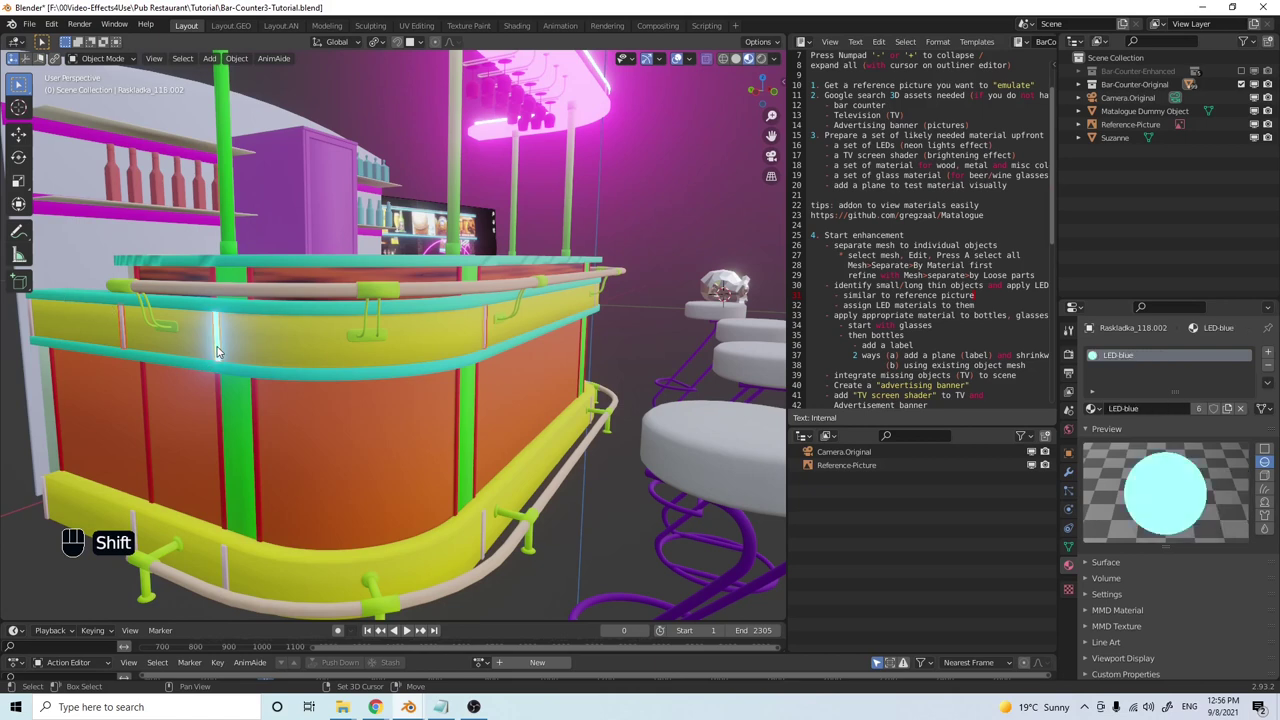
key(ctrl+l)
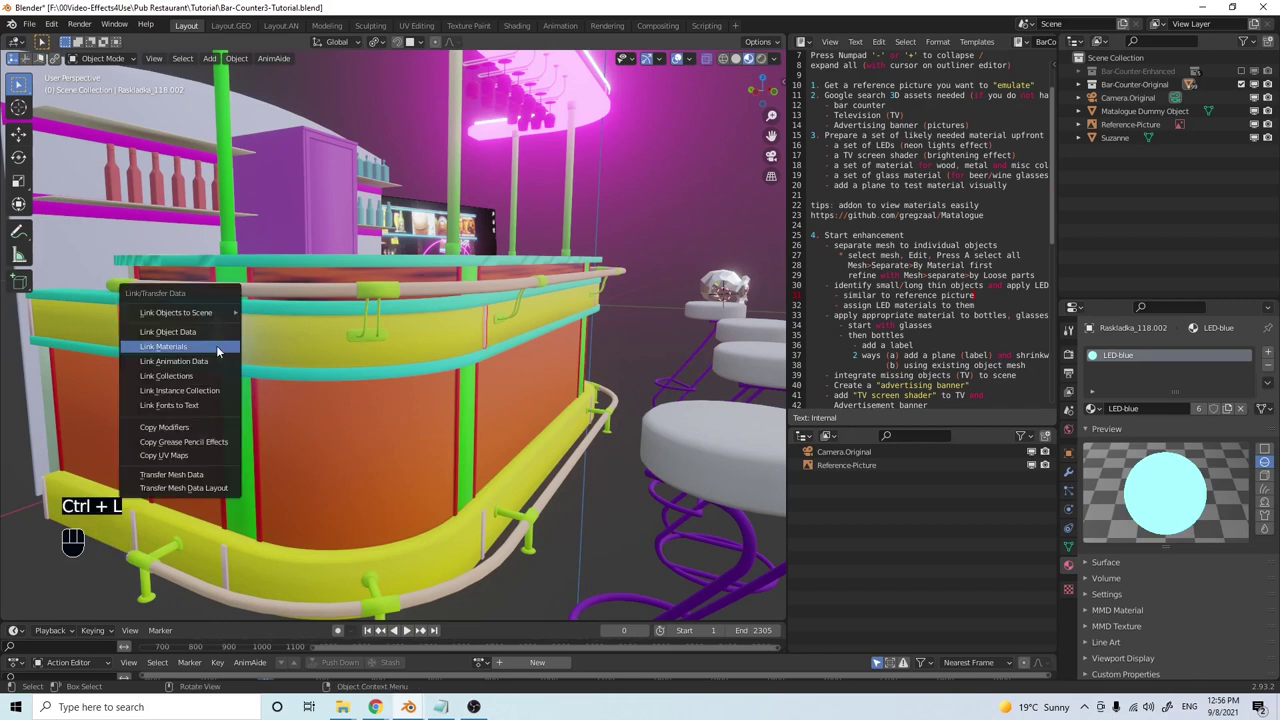
click(216, 346)
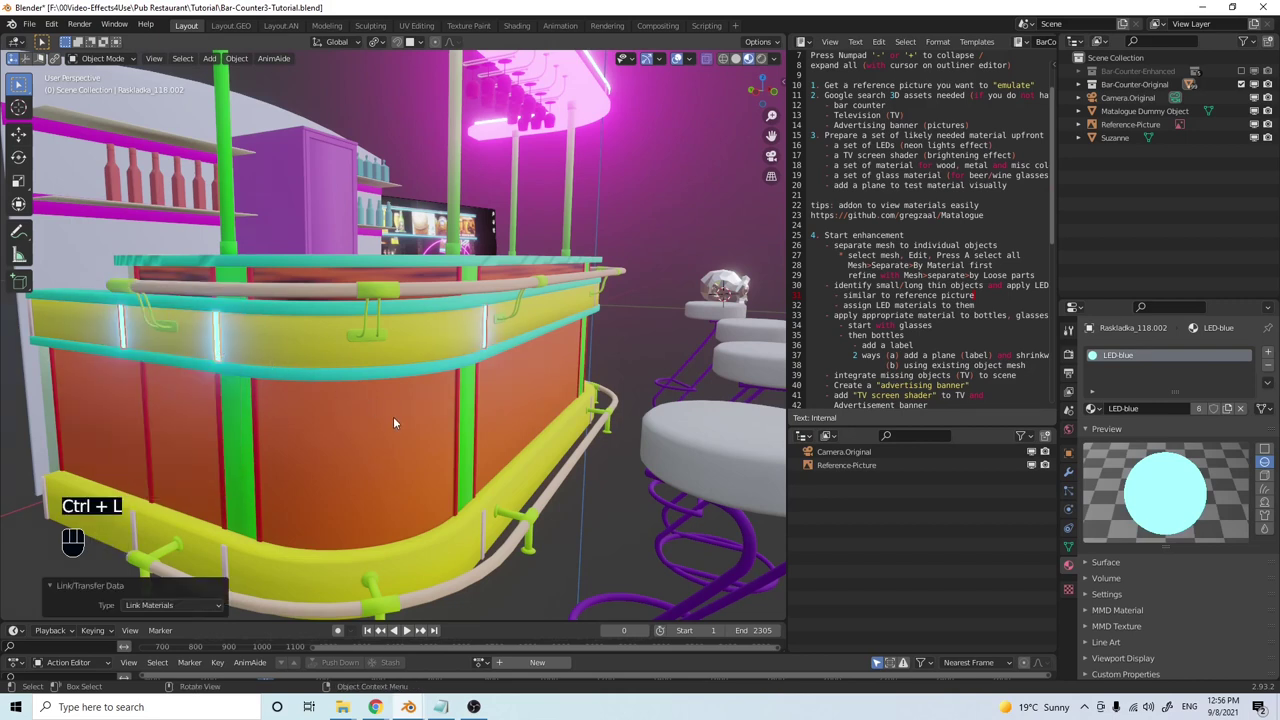
mouse_move(481, 465)
middle_down()
mouse_move(540, 453)
mouse_move(457, 463)
mouse_move(514, 451)
mouse_move(480, 463)
mouse_move(490, 456)
middle_up()
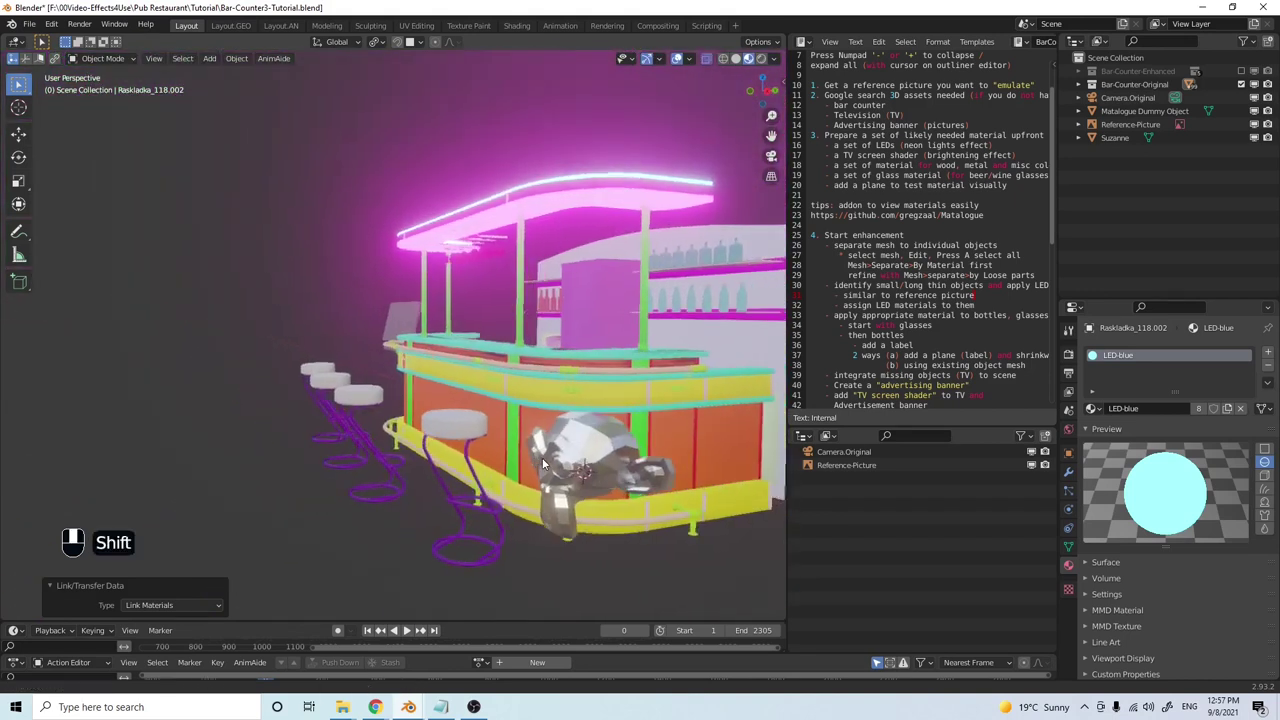
scroll(728, 373, up, 5)
Select more vertical strips and link LED-blue to them as well
shift+click(728, 345)
middle_drag(601, 349, 534, 332)
shift+click(534, 332)
scroll(364, 375, down, 4)
middle_drag(364, 375, 417, 379)
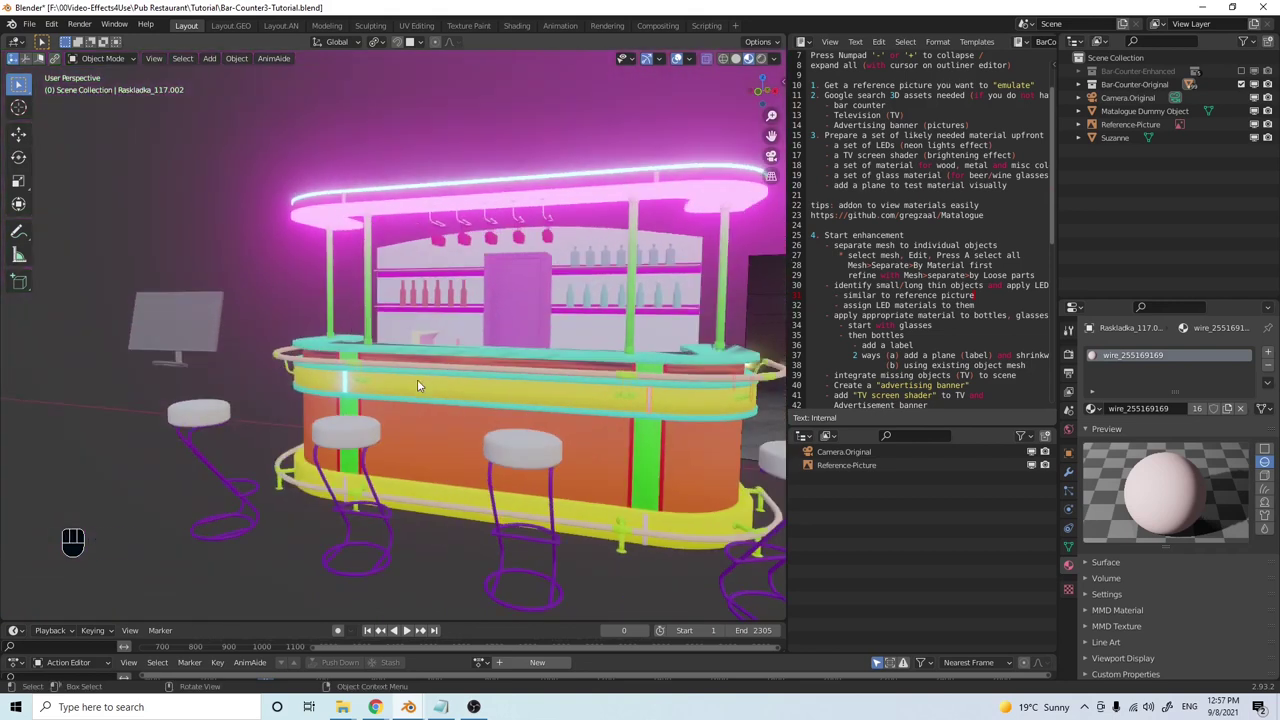
scroll(417, 379, up, 6)
shift+click(372, 372)
key(ctrl+l)
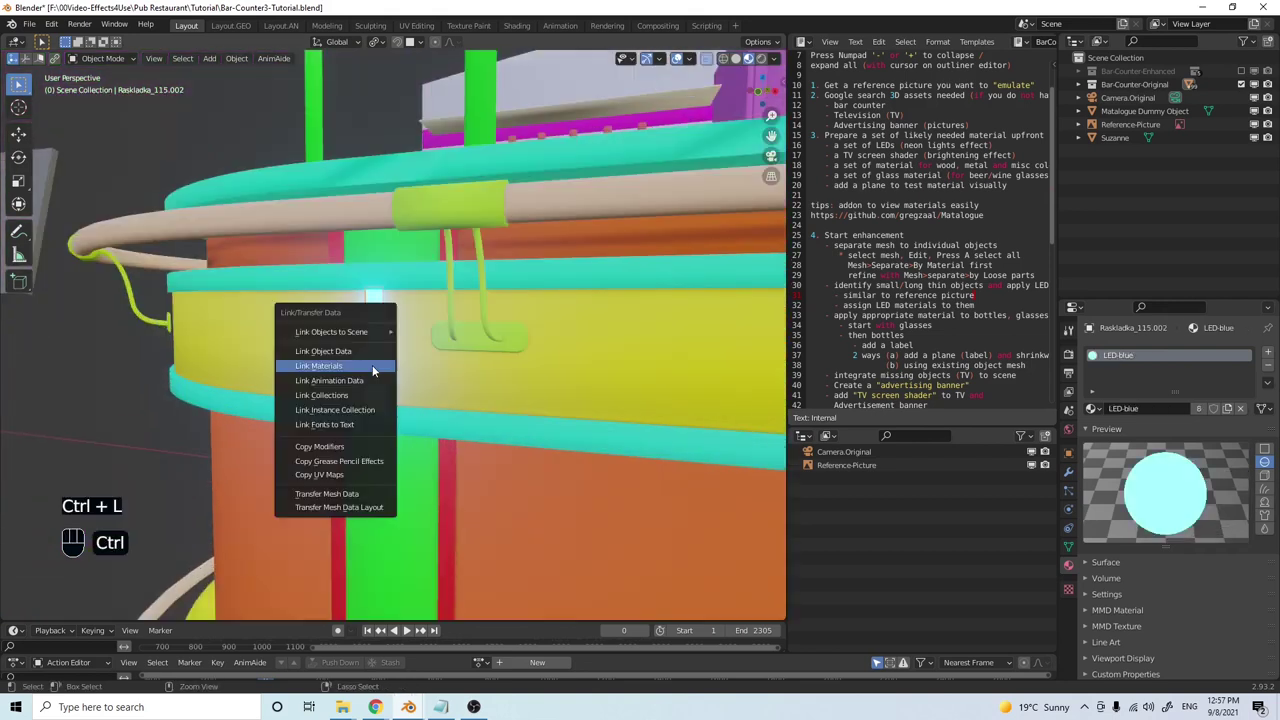
click(372, 365)
Check the glowing LED strips in Rendered shading, then return to Material Preview
scroll(479, 380, down, 6)
middle_drag(249, 374, 340, 400)
click(761, 60)
mouse_move(600, 390)
middle_down()
mouse_move(402, 385)
mouse_move(452, 401)
mouse_move(389, 398)
mouse_move(484, 380)
mouse_move(396, 379)
mouse_move(497, 458)
mouse_move(480, 445)
mouse_move(451, 477)
mouse_move(417, 460)
mouse_move(370, 463)
mouse_move(605, 449)
mouse_move(580, 418)
middle_up()
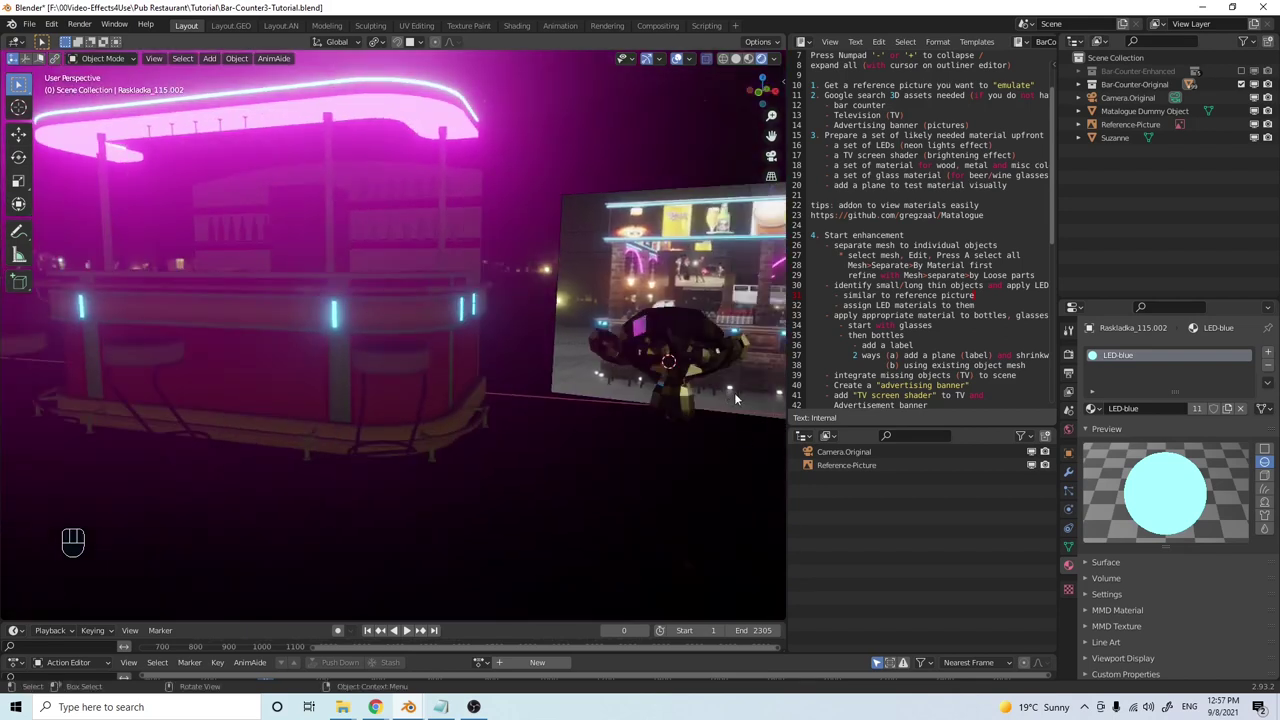
middle_drag(446, 463, 522, 368)
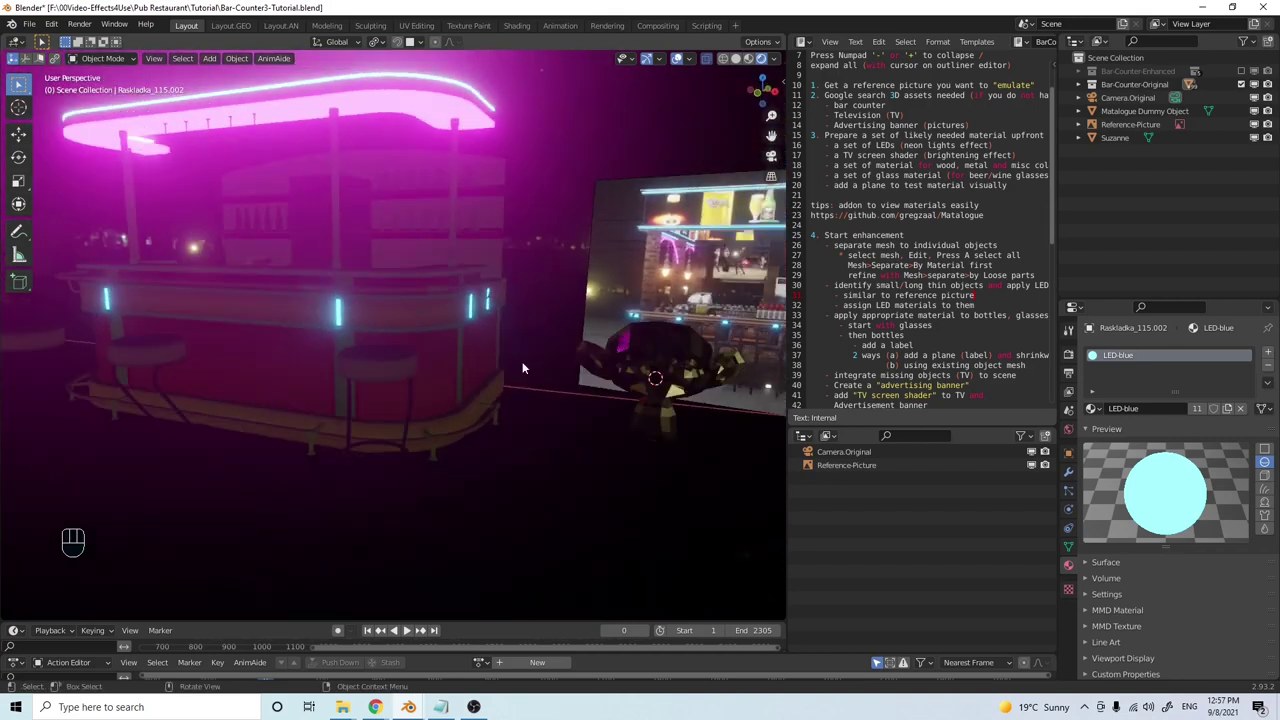
click(748, 59)
ctrl+middle_drag(483, 520, 678, 342)
Select the right-end strips and the lower base strip, and assign LED-White to the base strip
click(712, 318)
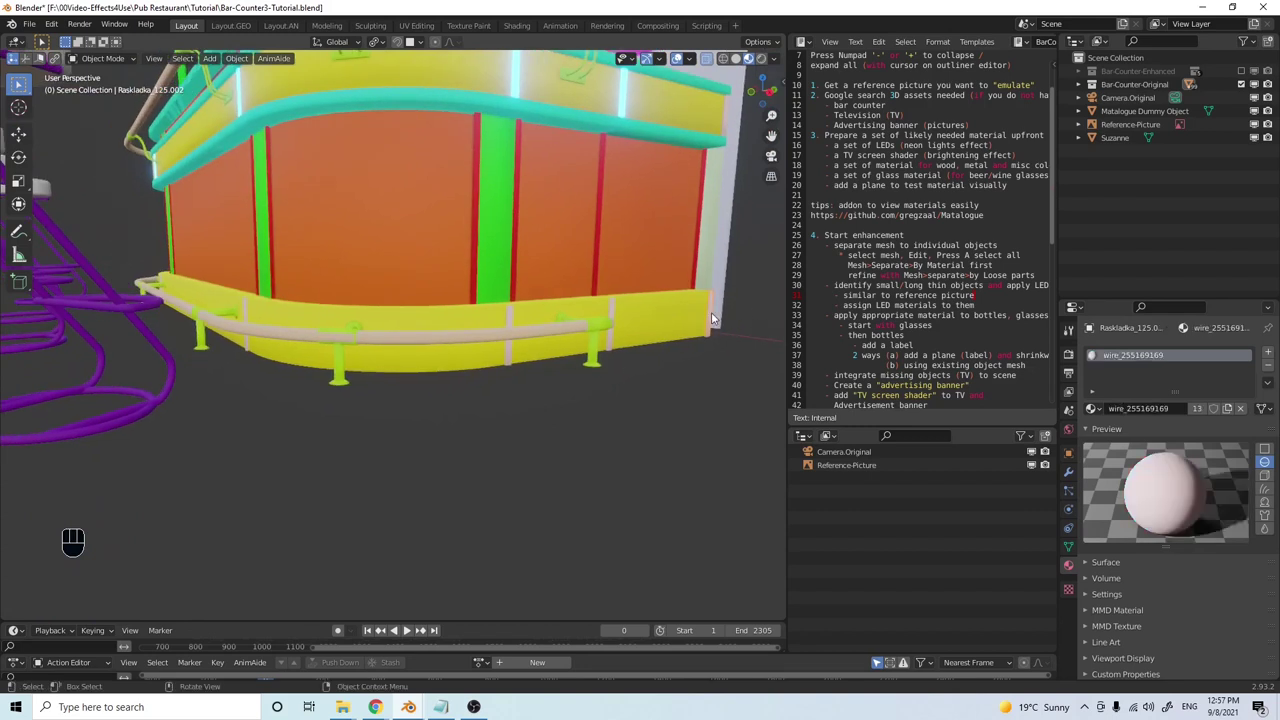
click(613, 313)
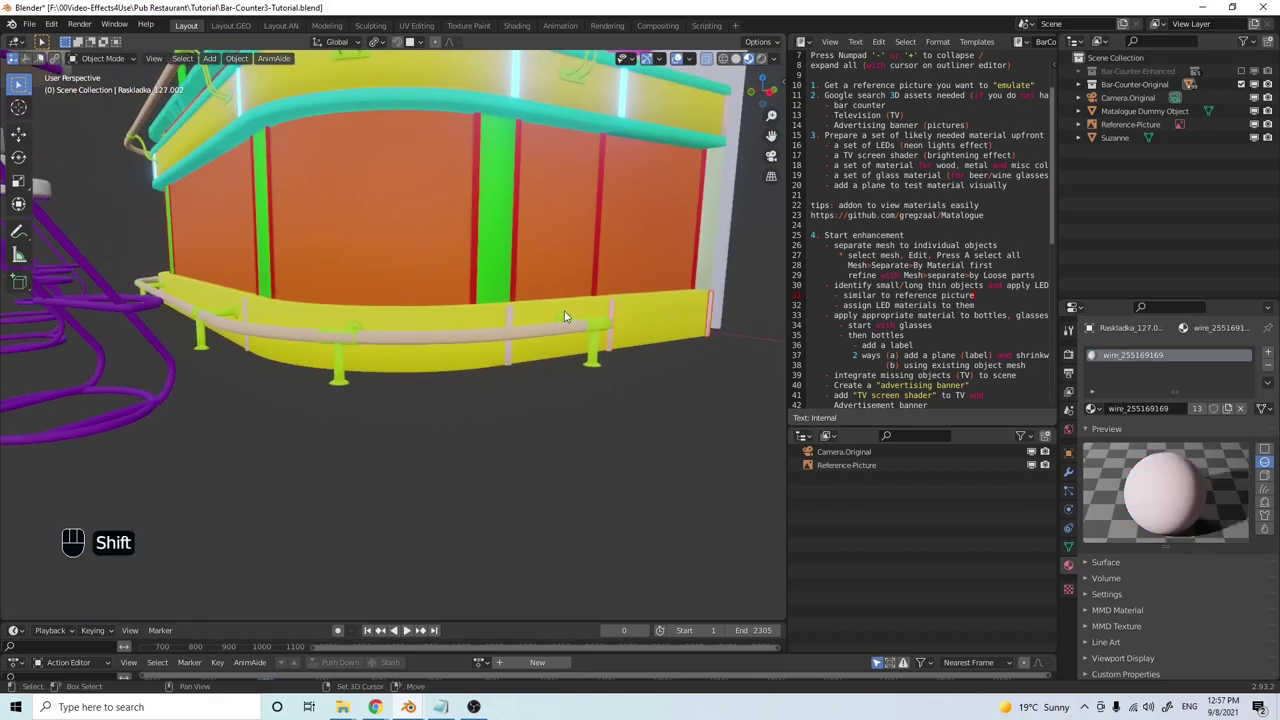
shift+click(510, 320)
middle_drag(462, 396, 455, 332)
click(455, 332)
click(453, 319)
click(1092, 408)
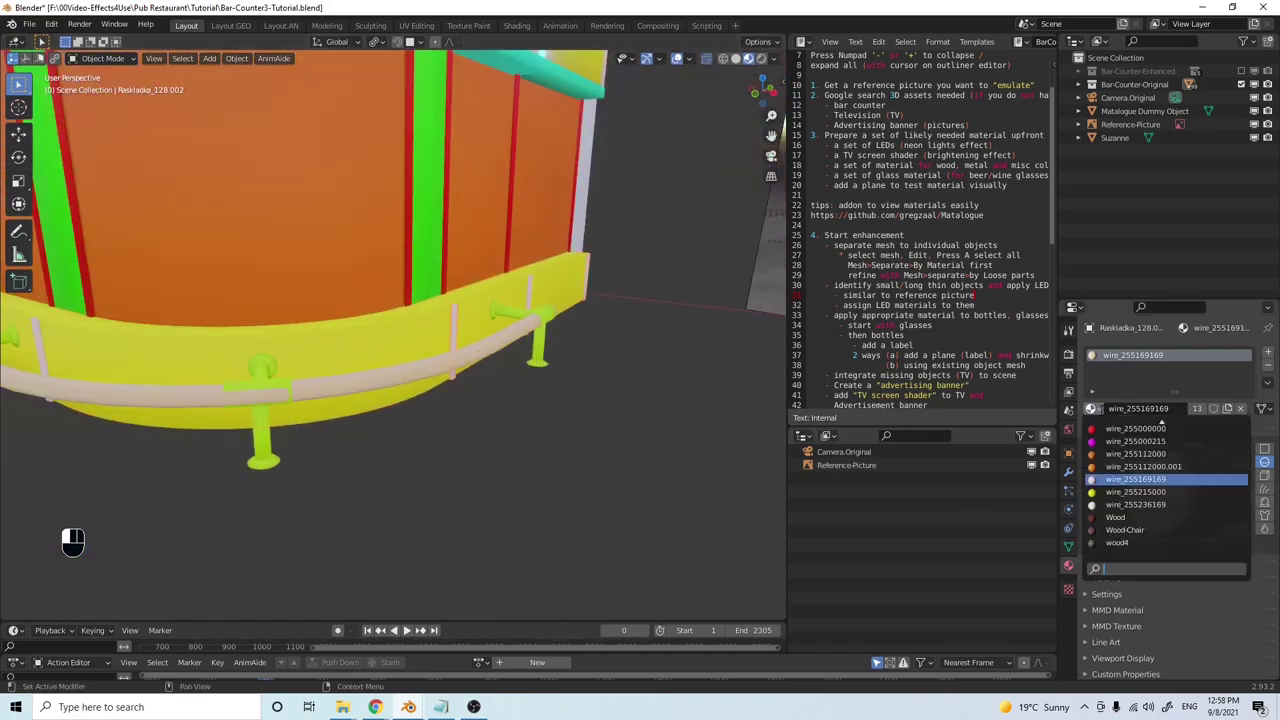
click(1151, 467)
Link the LED-White material from the active strip to the other selected base strips
middle_drag(600, 420, 589, 307)
shift+click(589, 307)
shift+click(477, 330)
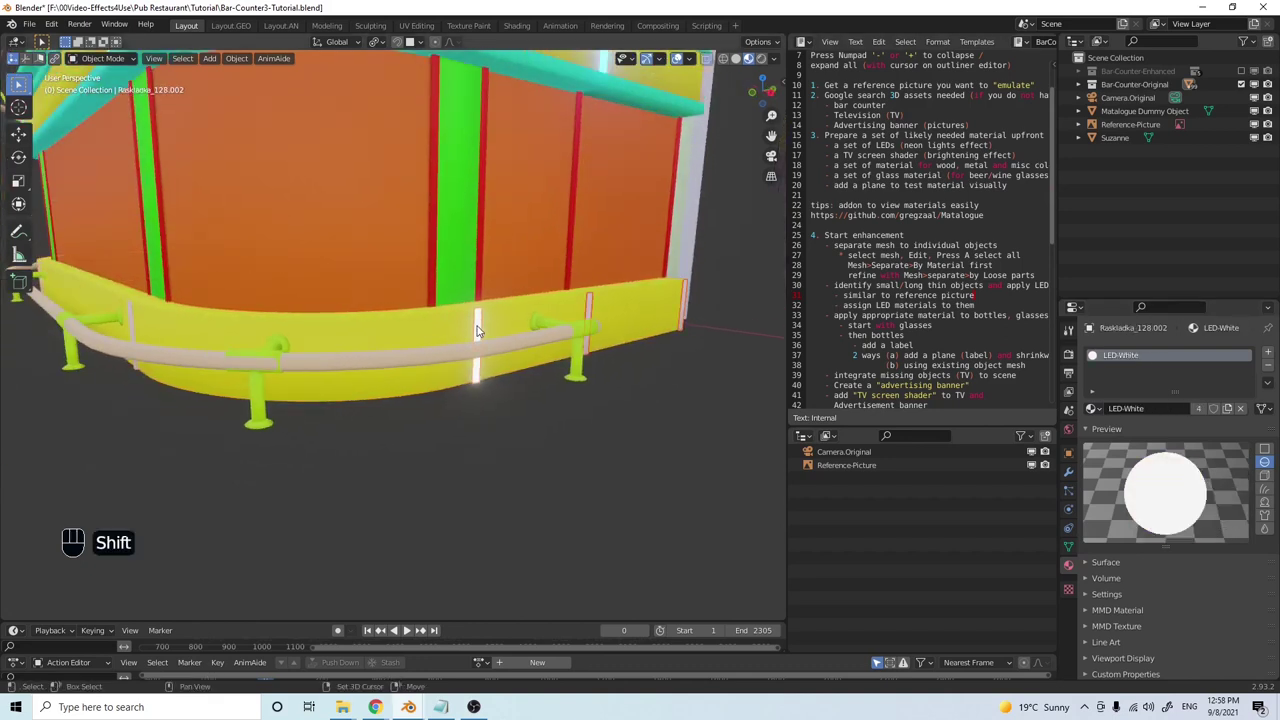
key(ctrl+l)
click(477, 326)
middle_drag(477, 326, 188, 417)
Select a footrail strip and the stool wire pieces, then link LED-White to them with Ctrl+L
shift+click(214, 369)
middle_drag(214, 372, 318, 459)
shift+click(334, 406)
scroll(334, 406, up, 2)
scroll(415, 360, up, 2)
shift+click(415, 360)
mouse_move(415, 360)
middle_down()
mouse_move(562, 357)
mouse_move(629, 380)
mouse_move(544, 345)
mouse_move(531, 378)
mouse_move(759, 130)
middle_up()
shift+click(538, 346)
key(ctrl+l)
click(534, 344)
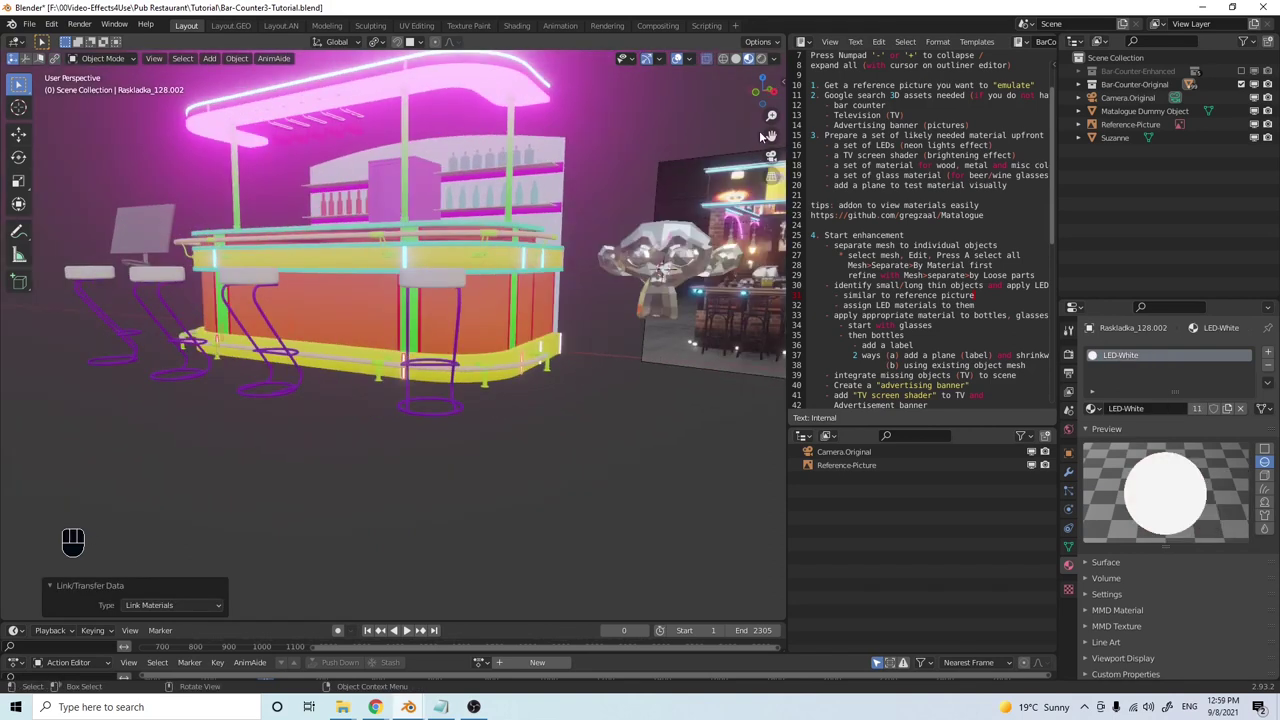
Inspect the neon-lit bar in Rendered shading, return to Material Preview, and select the TV
click(761, 57)
mouse_move(440, 430)
middle_down()
mouse_move(498, 416)
mouse_move(474, 432)
mouse_move(484, 437)
mouse_move(423, 446)
mouse_move(573, 373)
middle_up()
middle_drag(613, 255, 366, 376)
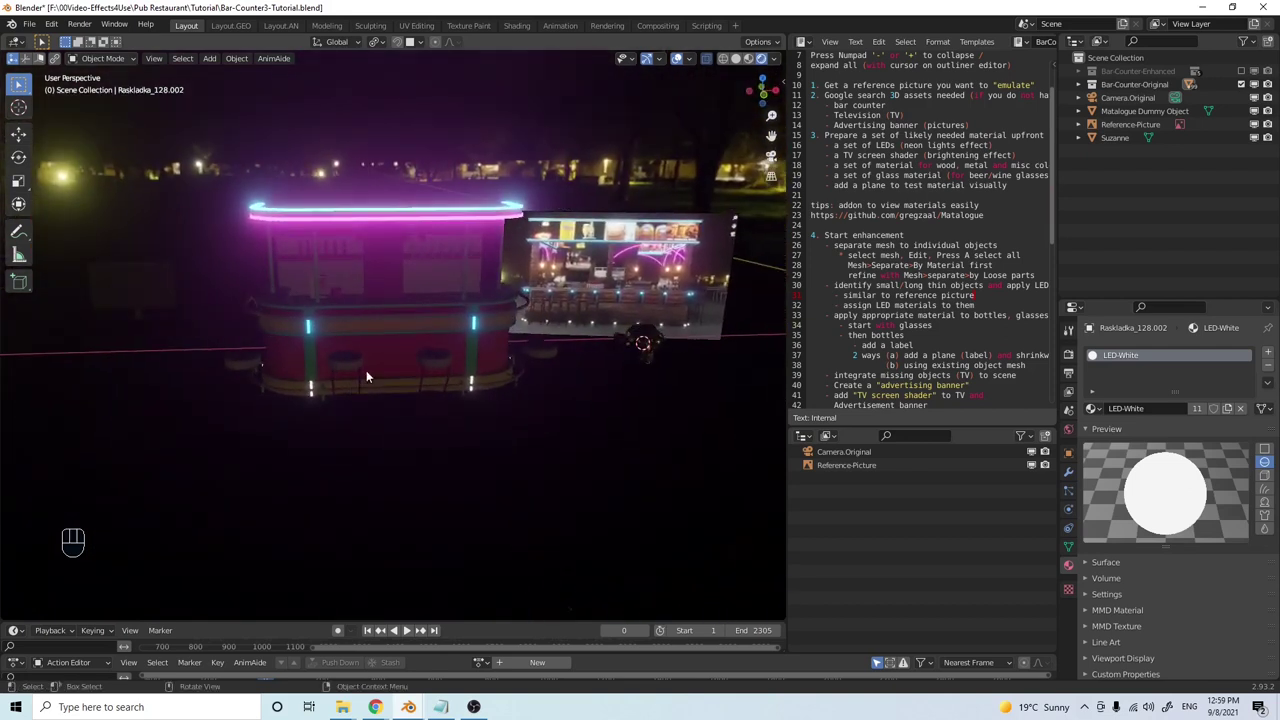
click(750, 59)
click(140, 300)
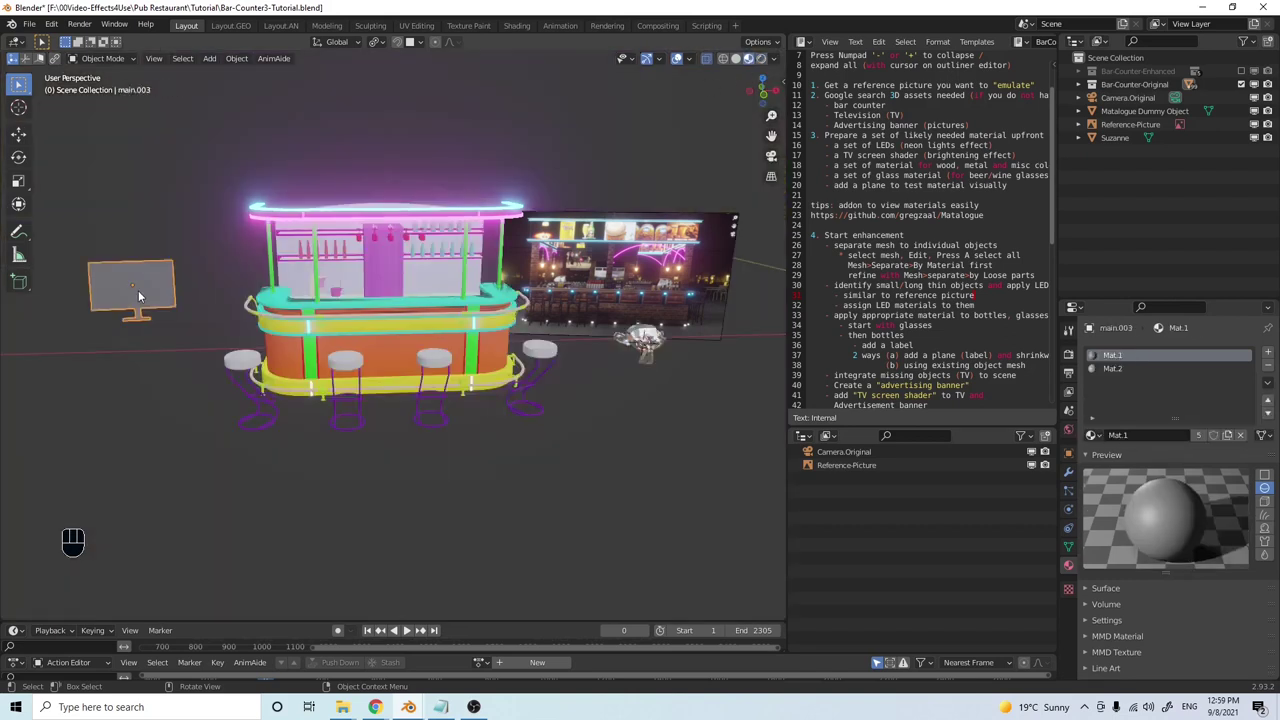
mouse_move(174, 321)
middle_down()
mouse_move(183, 340)
mouse_move(226, 333)
mouse_move(171, 337)
mouse_move(190, 321)
middle_up()
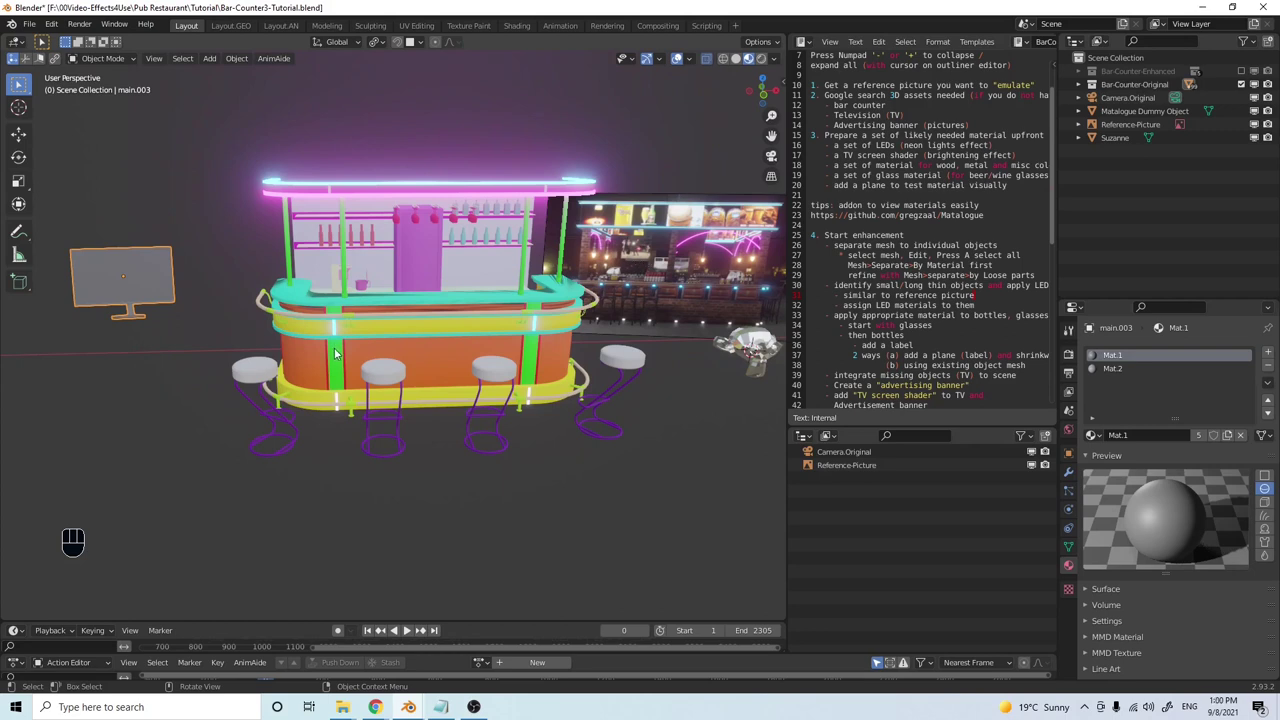
scroll(628, 265, up, 10)
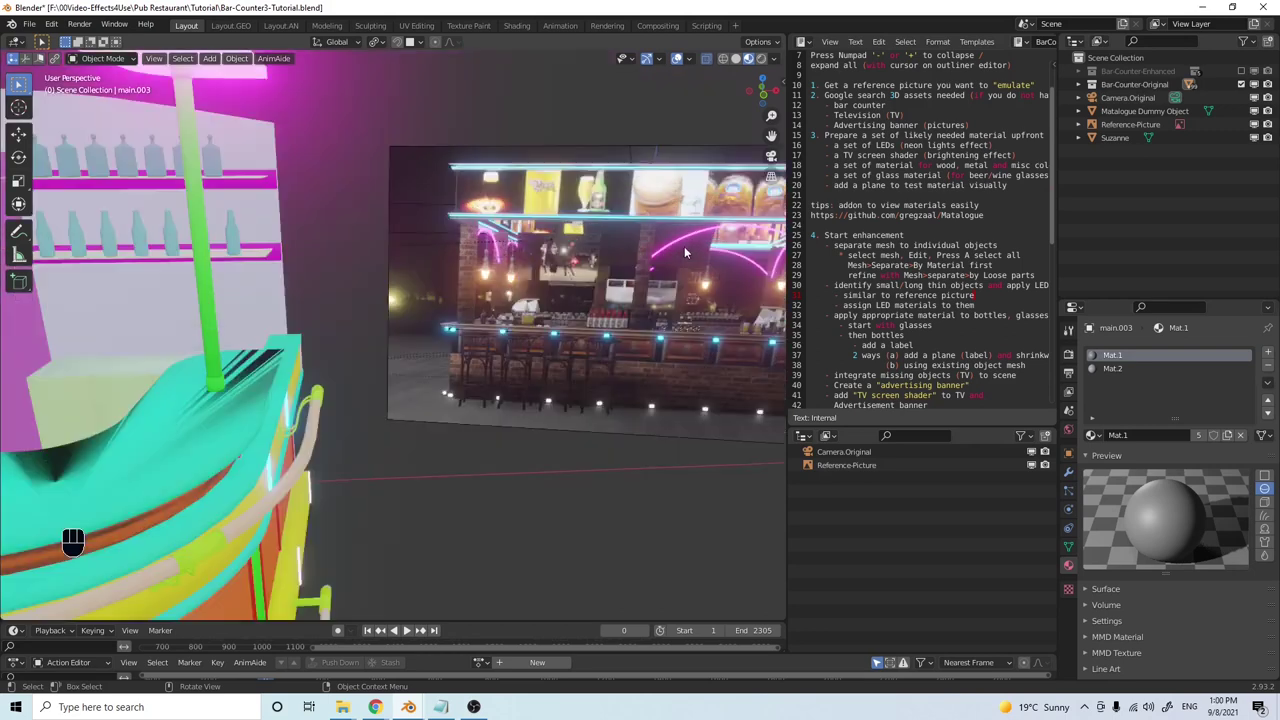
scroll(535, 286, down, 10)
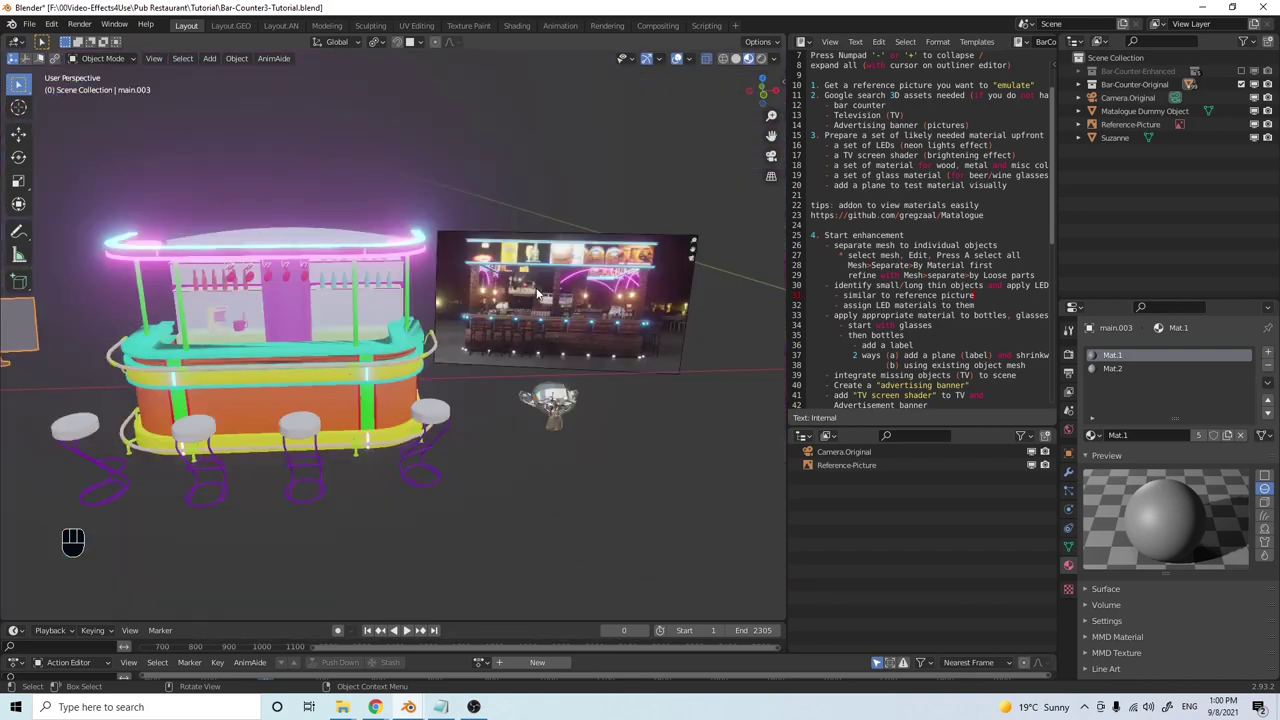
middle_drag(453, 302, 455, 308)
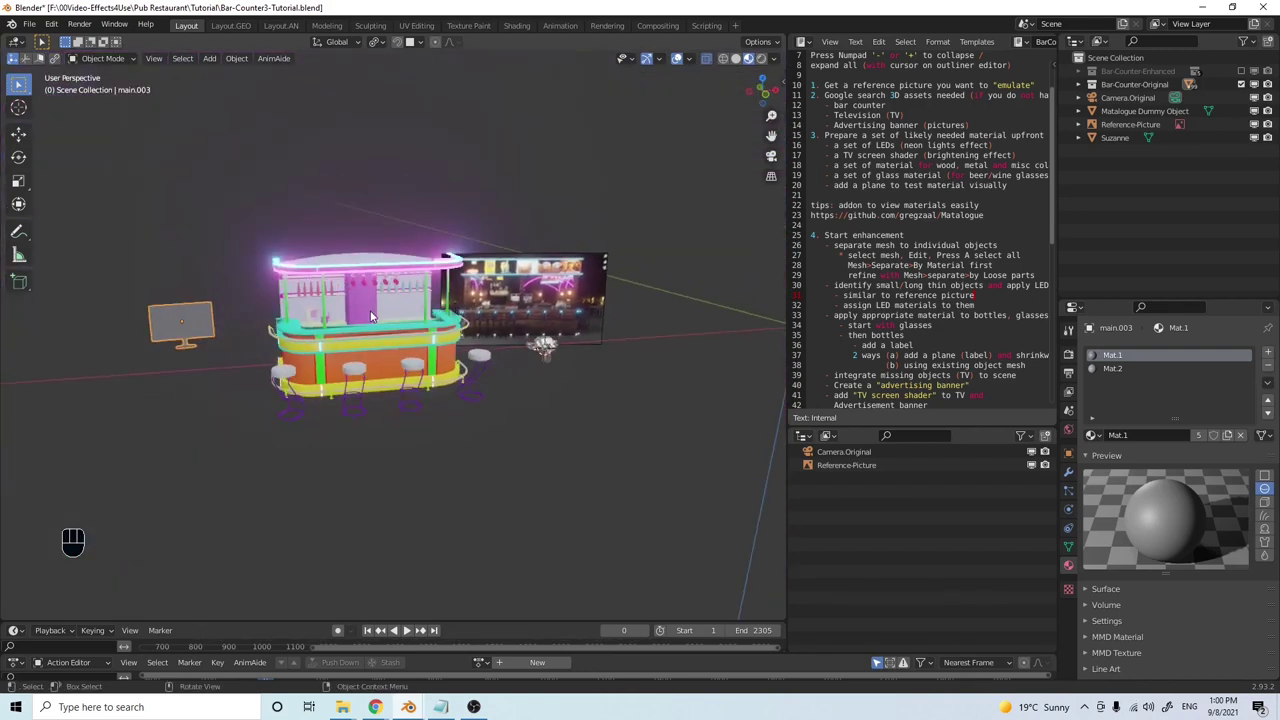
scroll(335, 318, up, 5)
middle_drag(335, 318, 263, 339)
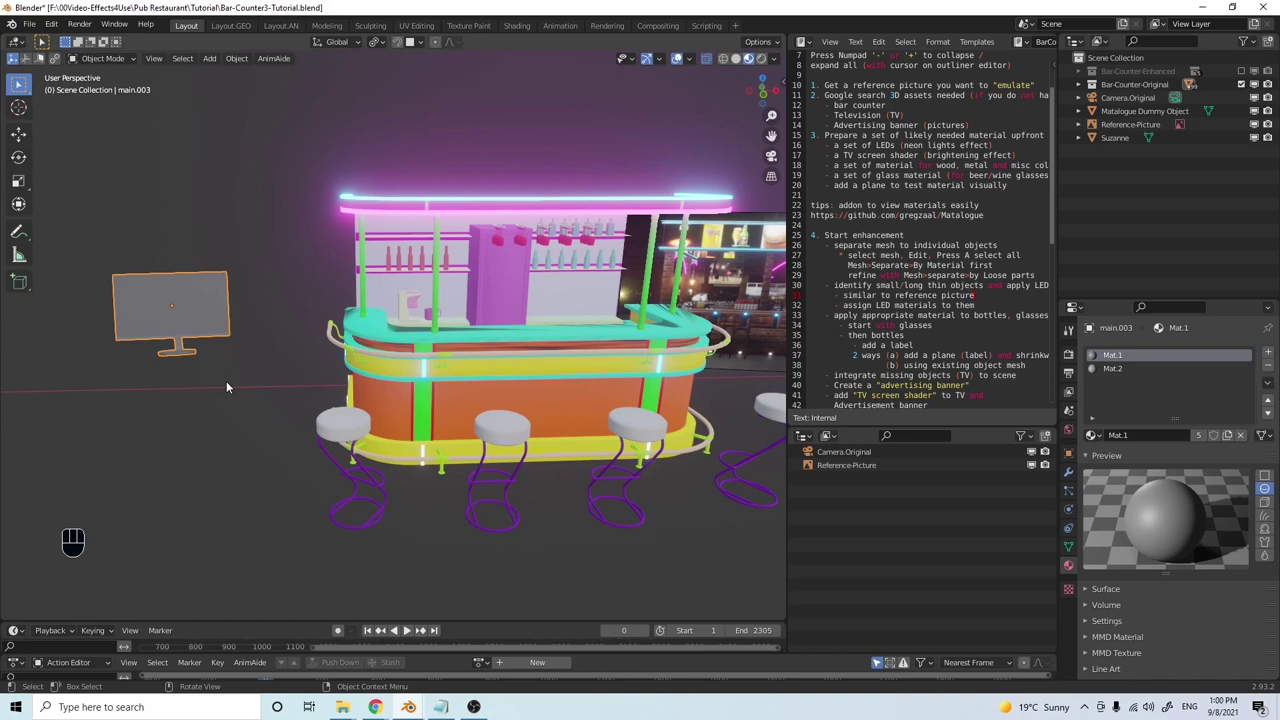
Flip the TV 180° about the Y axis
key(r)
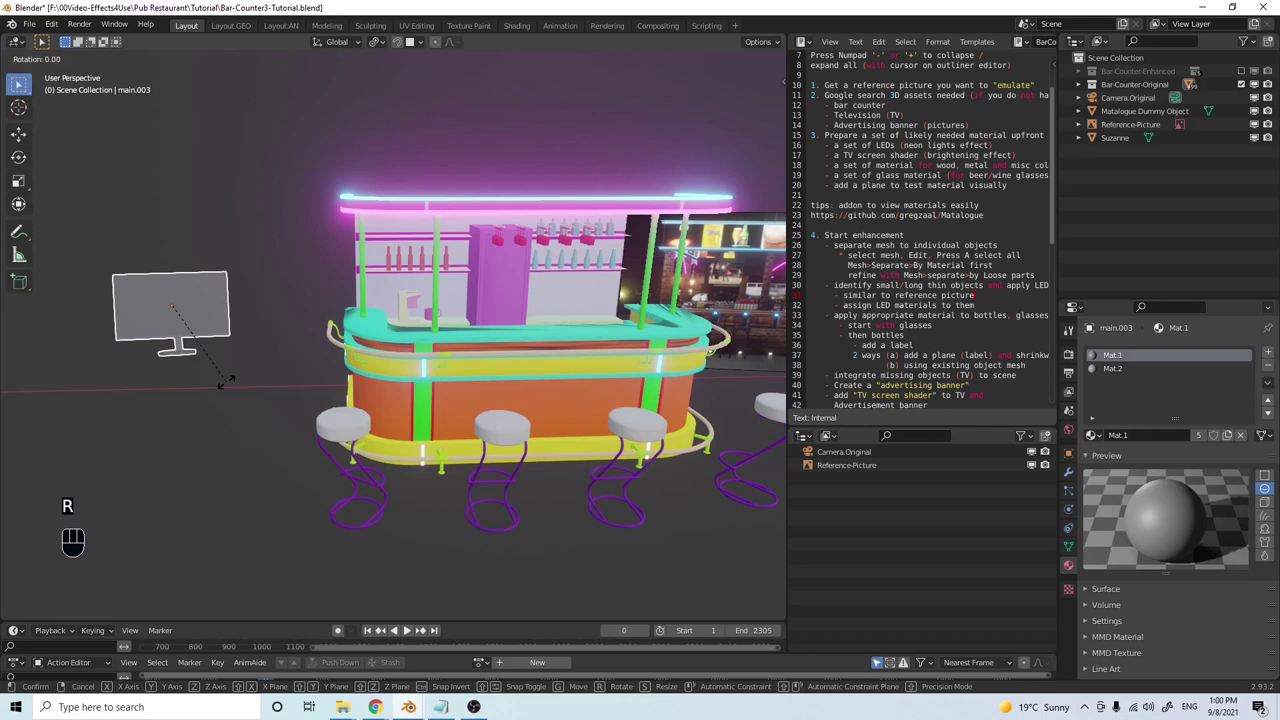
key(y)
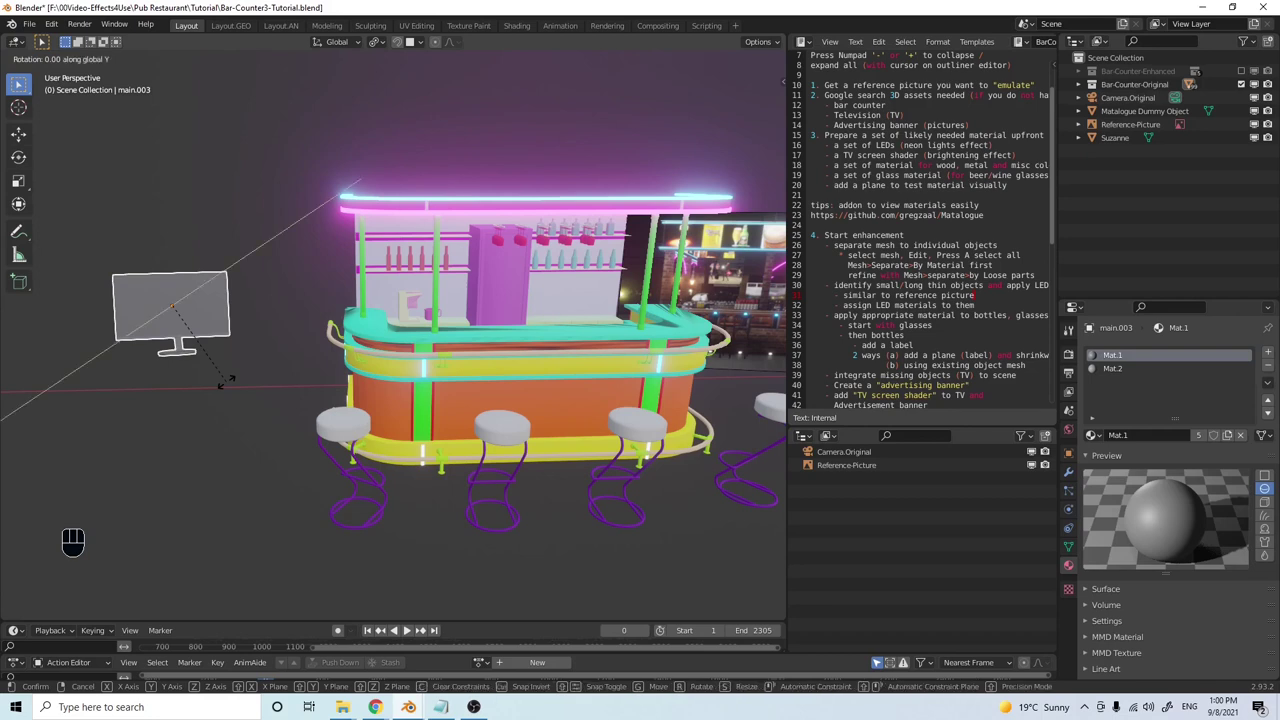
text(180)
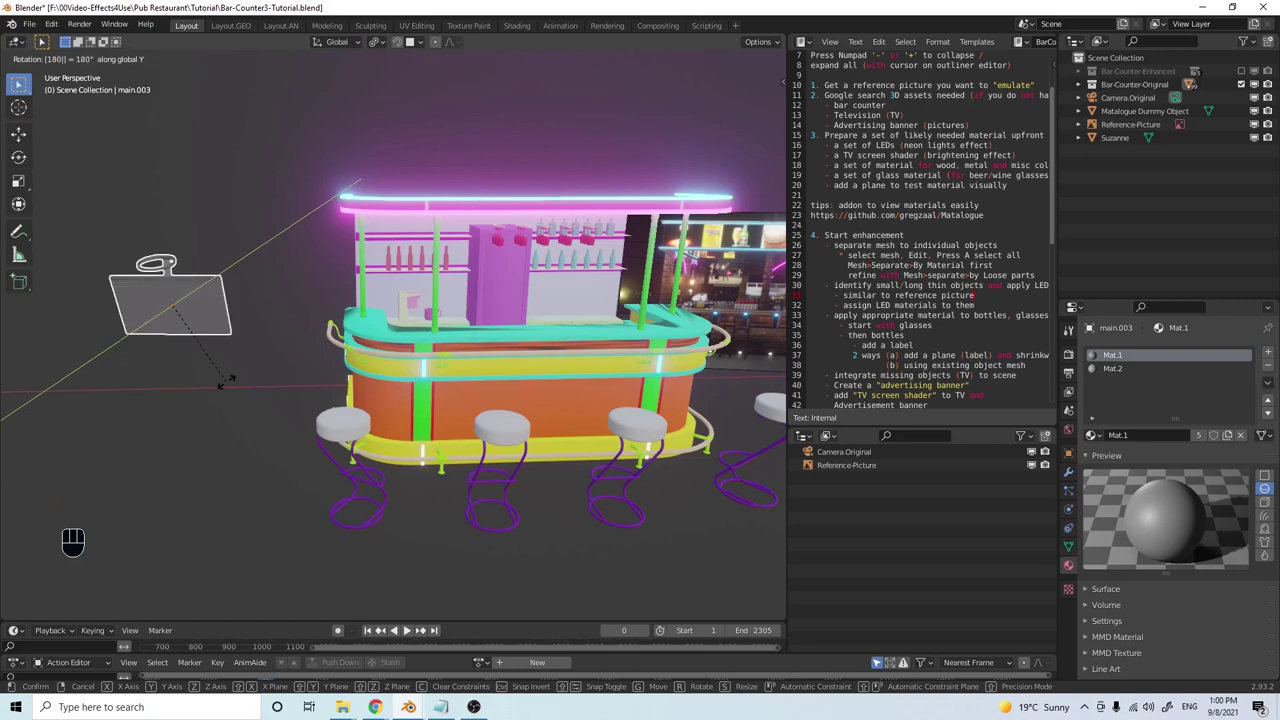
click(226, 381)
middle_drag(238, 356, 303, 373)
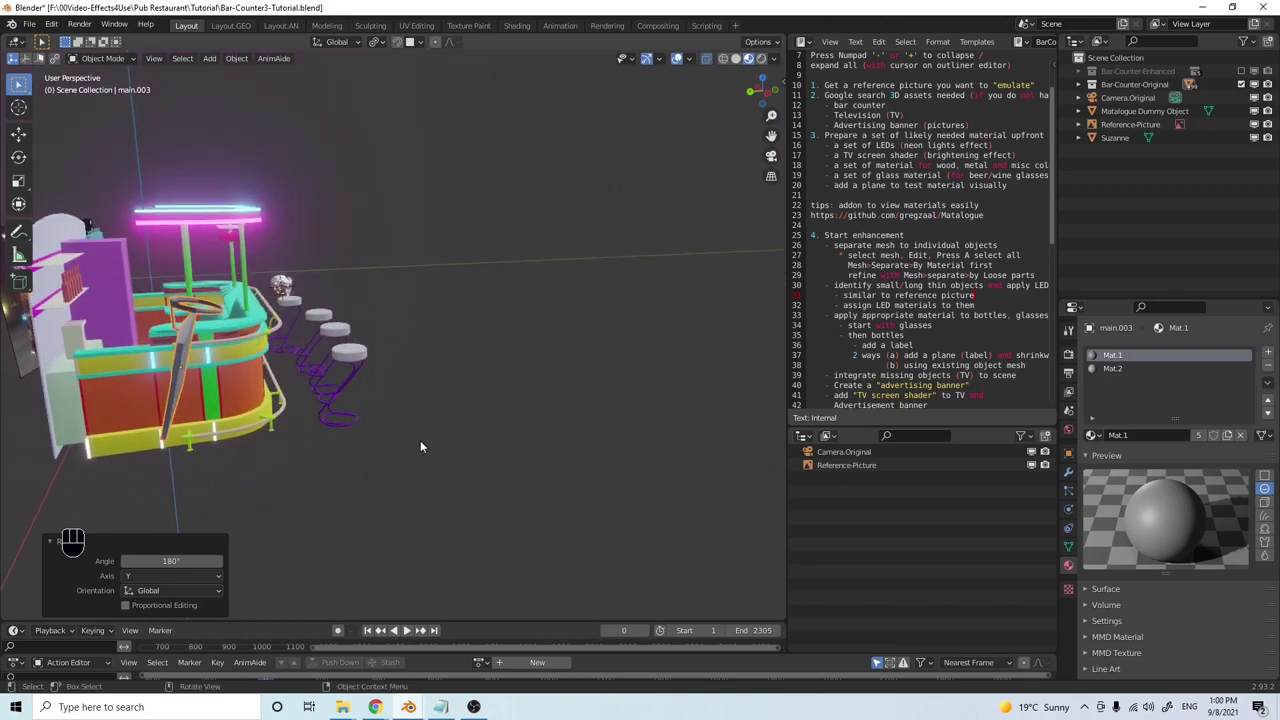
Tilt the TV -4.75° about the X axis and check it from the side
key(r)
key(x)
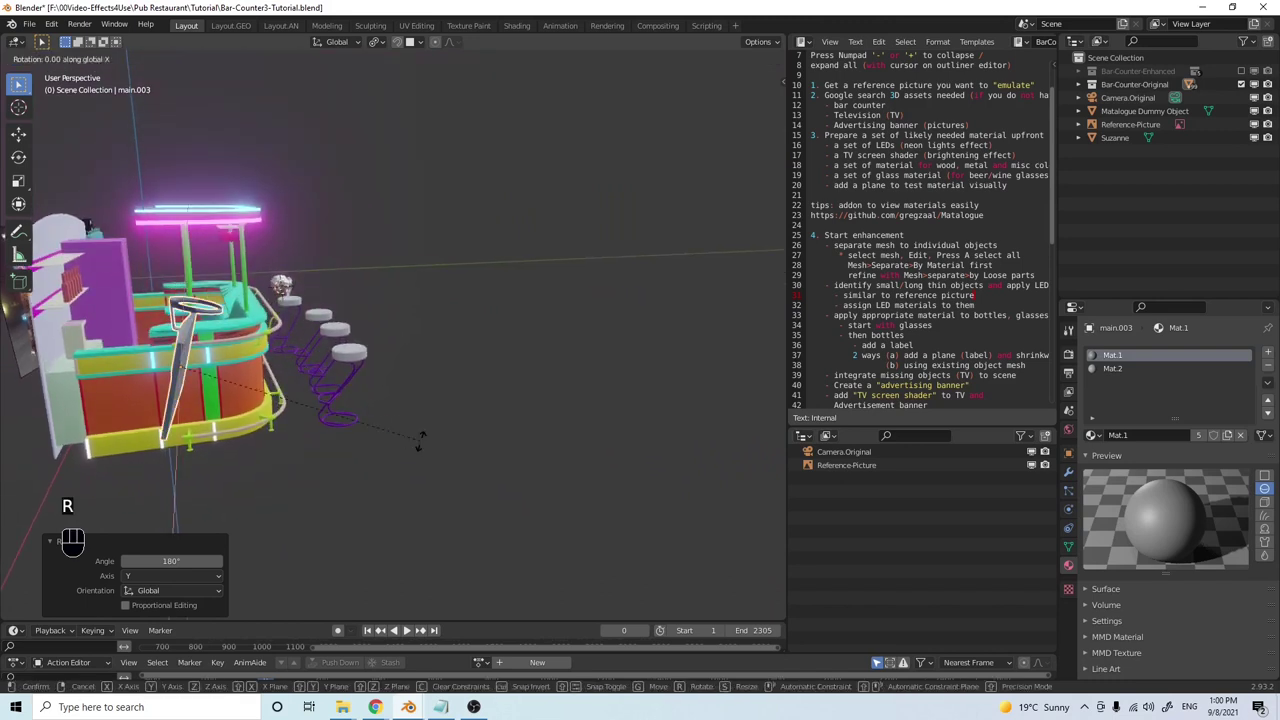
click(417, 420)
middle_drag(351, 414, 420, 238)
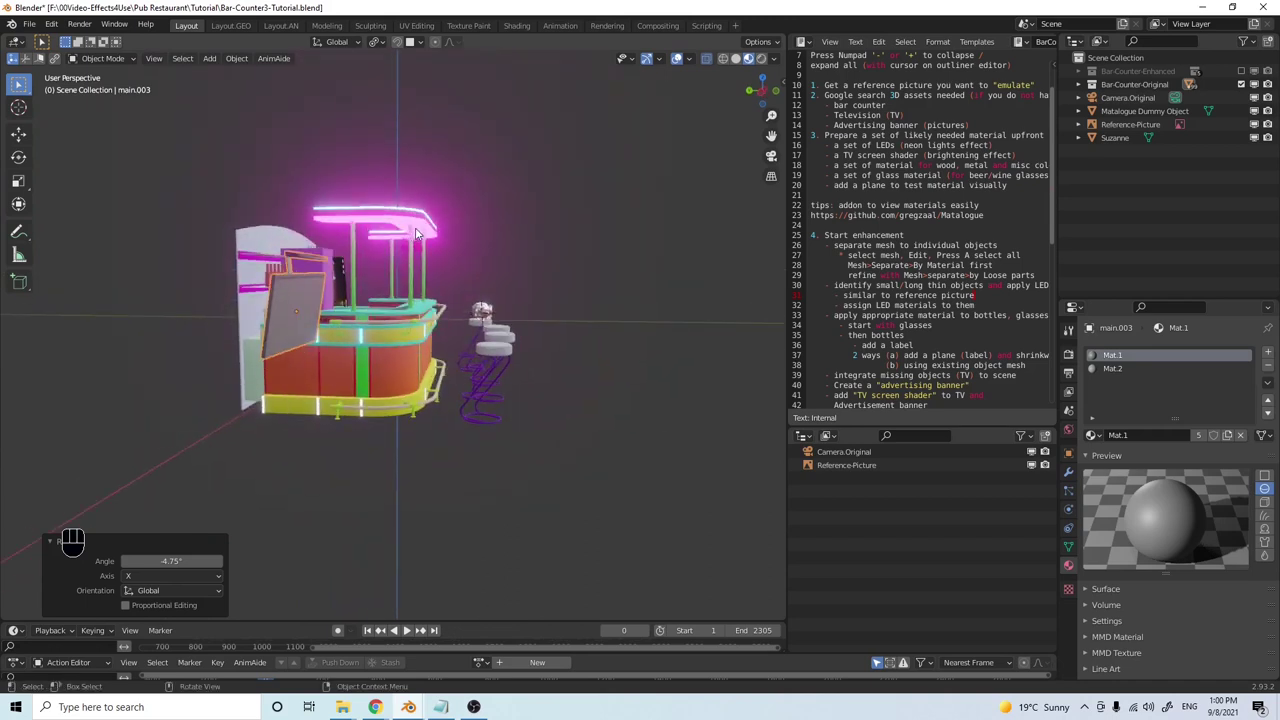
middle_drag(337, 335, 349, 298)
scroll(349, 298, up, 2)
mouse_move(407, 334)
middle_down()
mouse_move(391, 334)
mouse_move(401, 326)
middle_up()
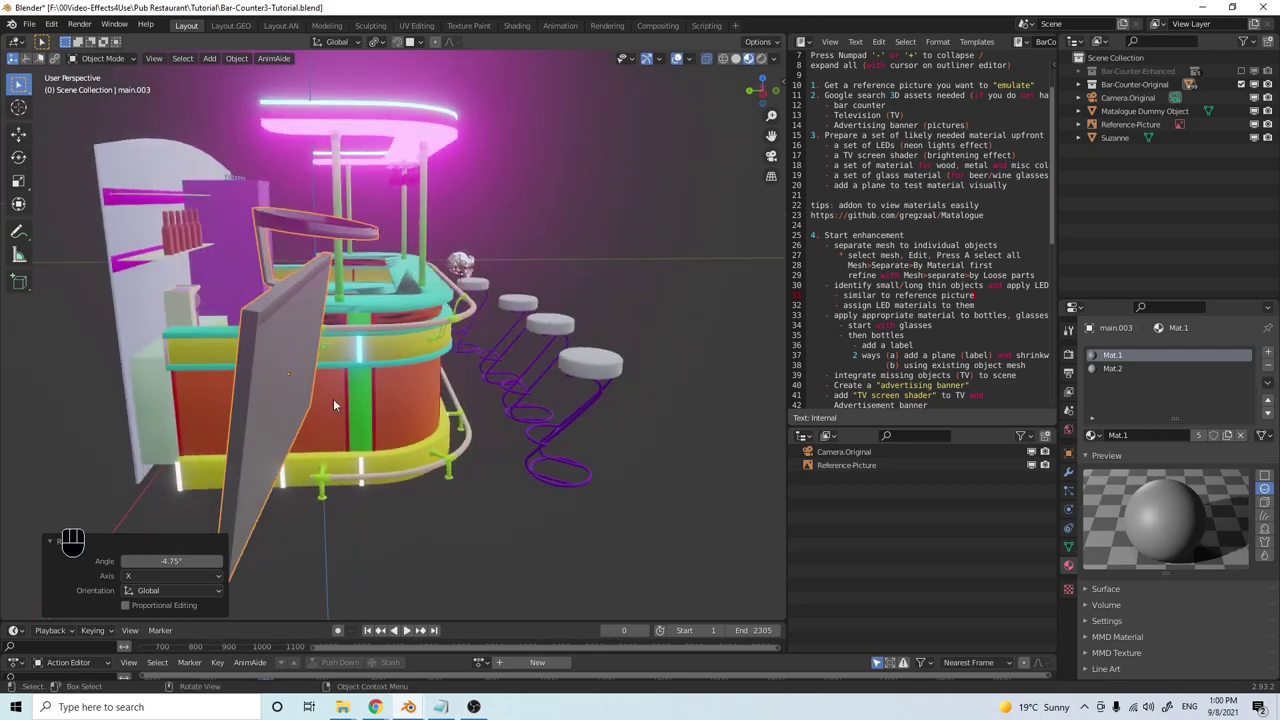
middle_drag(310, 391, 282, 379)
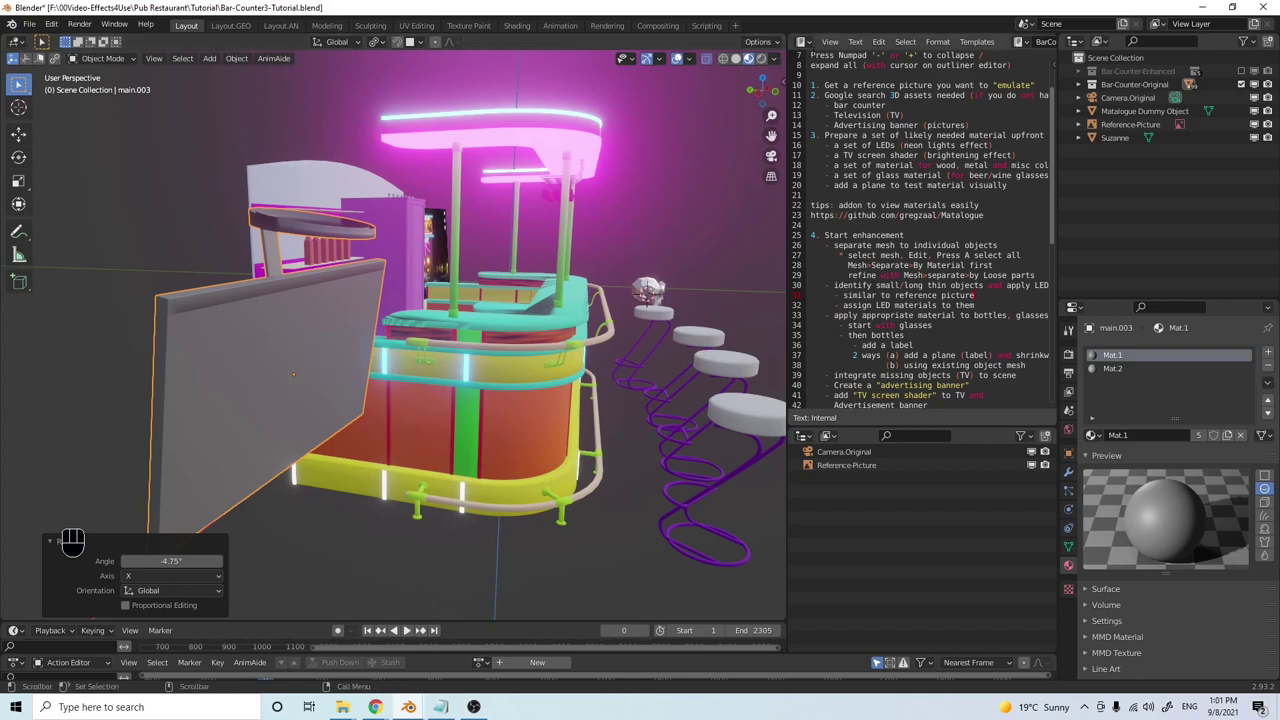
In viewport Options, enable Affect Only Origins and turn off Affect Only Parents
click(777, 44)
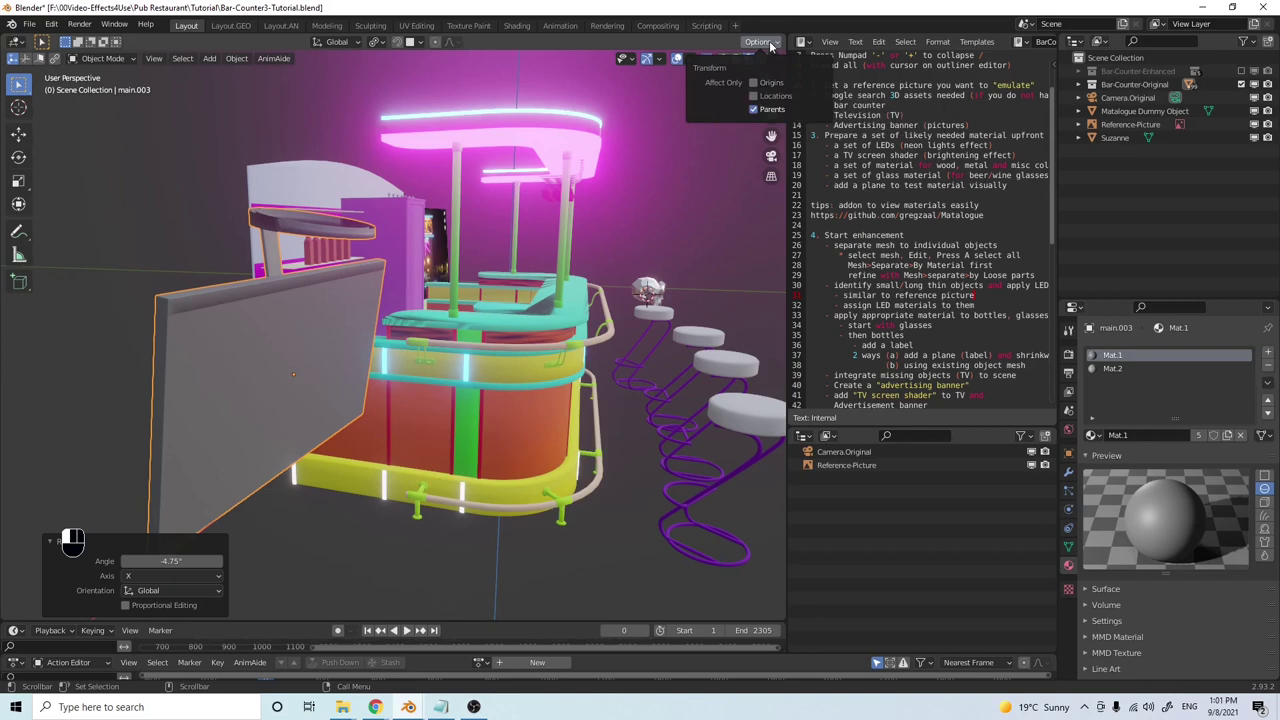
click(754, 84)
click(754, 109)
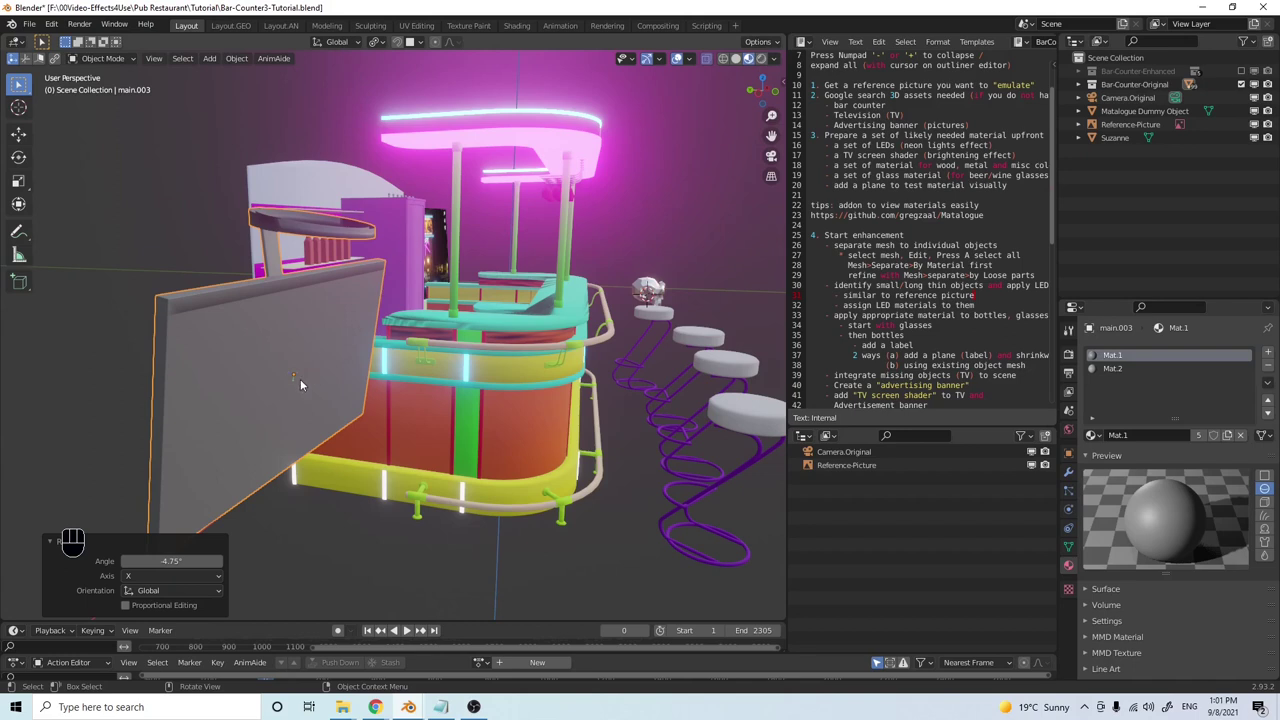
Raise the TV's origin 5.6468 m along Z and frame the TV
key(g)
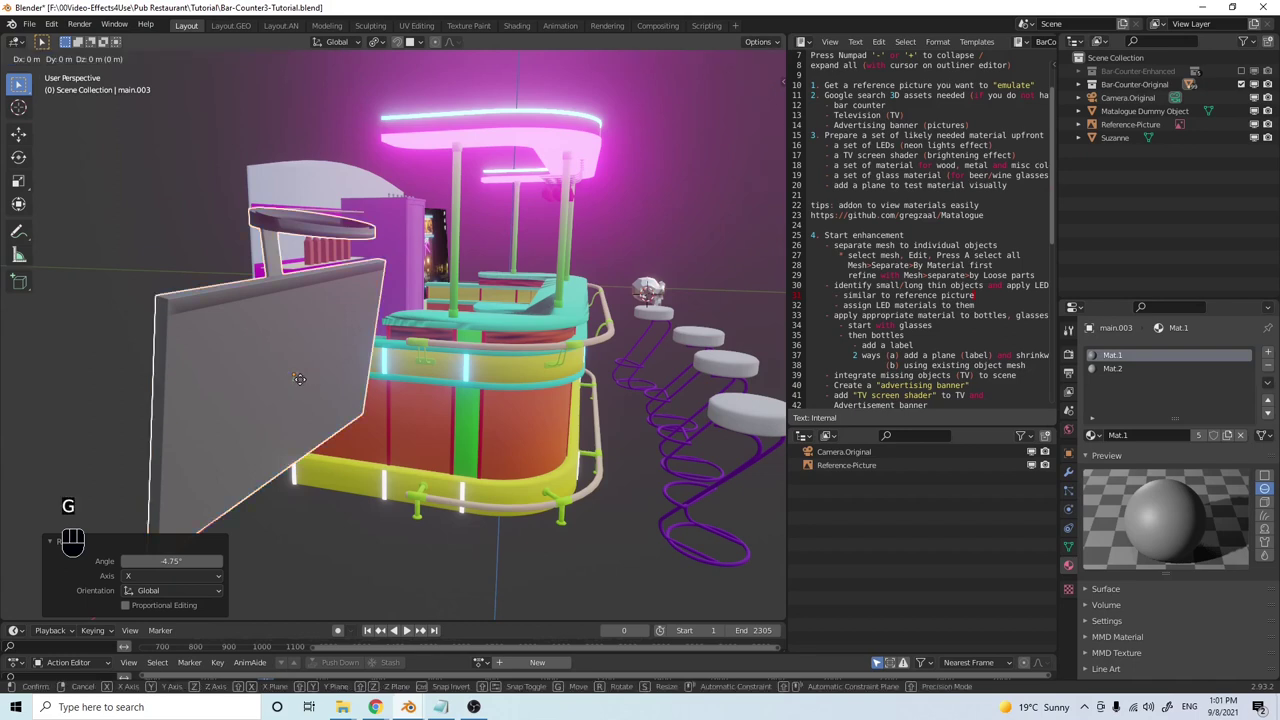
key(z)
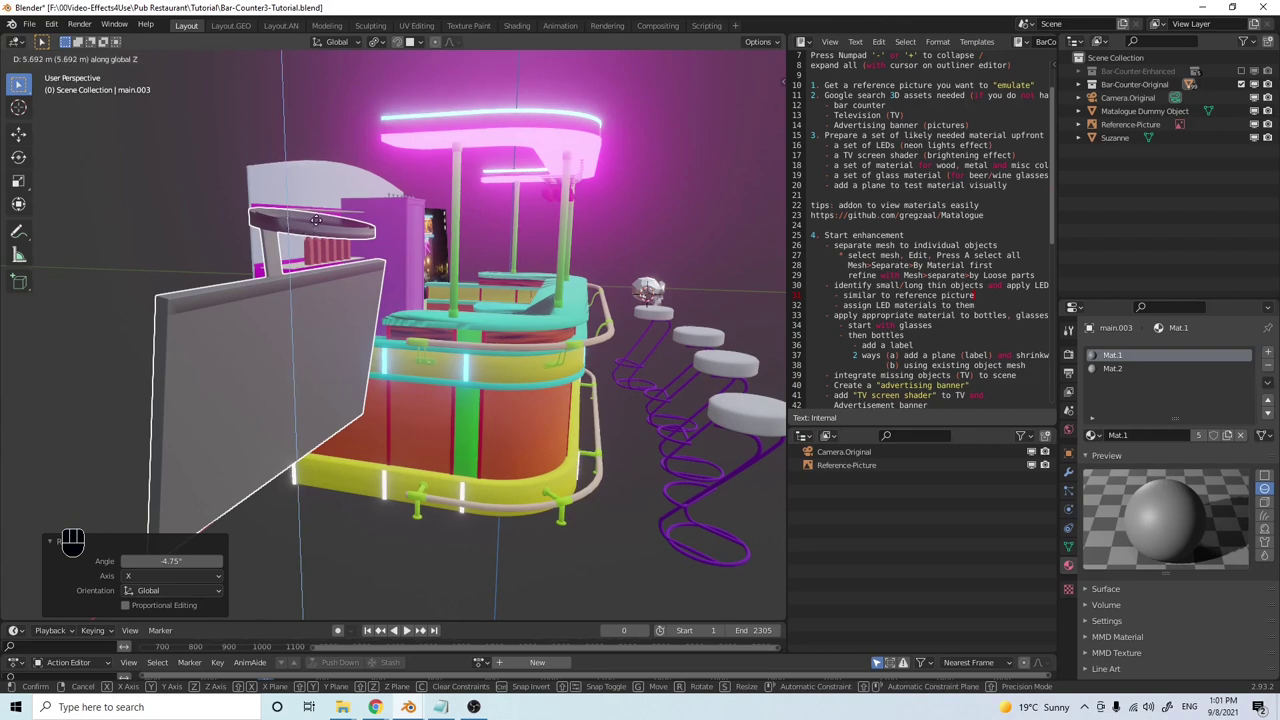
click(316, 221)
middle_drag(340, 335, 293, 272)
key(KP_Decimal)
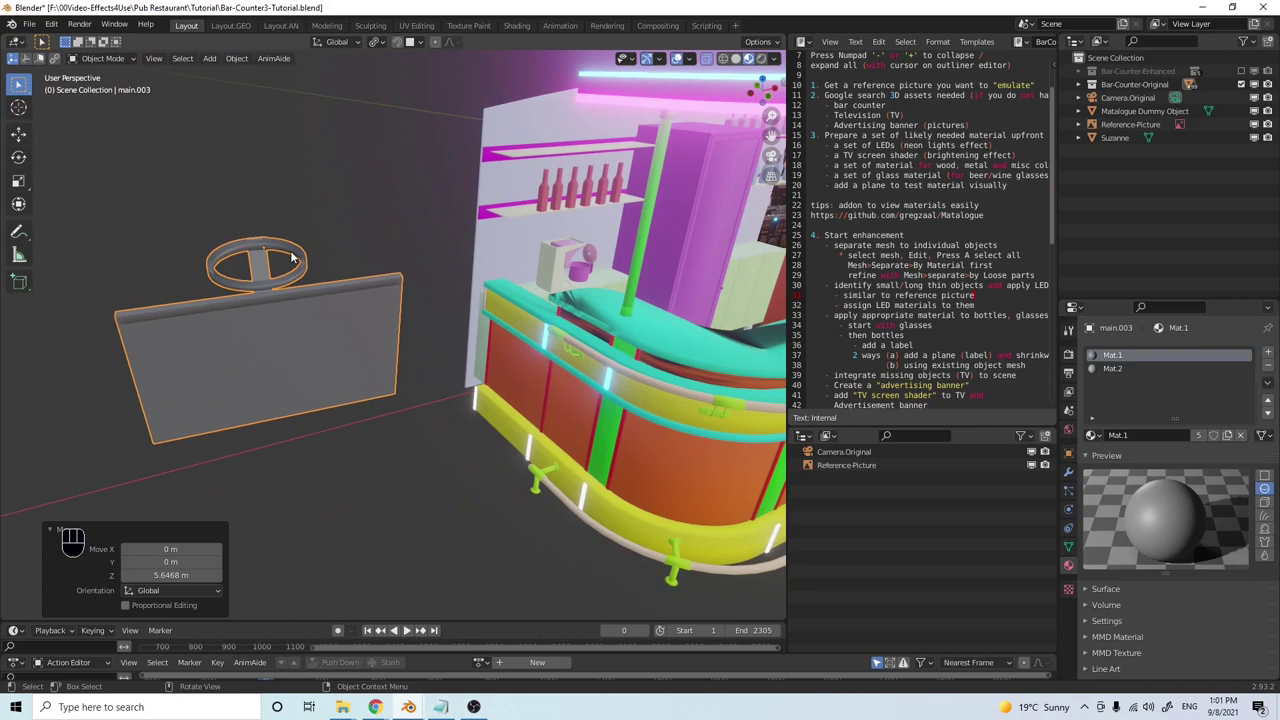
Shift the origin 0.26612 m along X, then reopen the transform options and snapping targets
key(g)
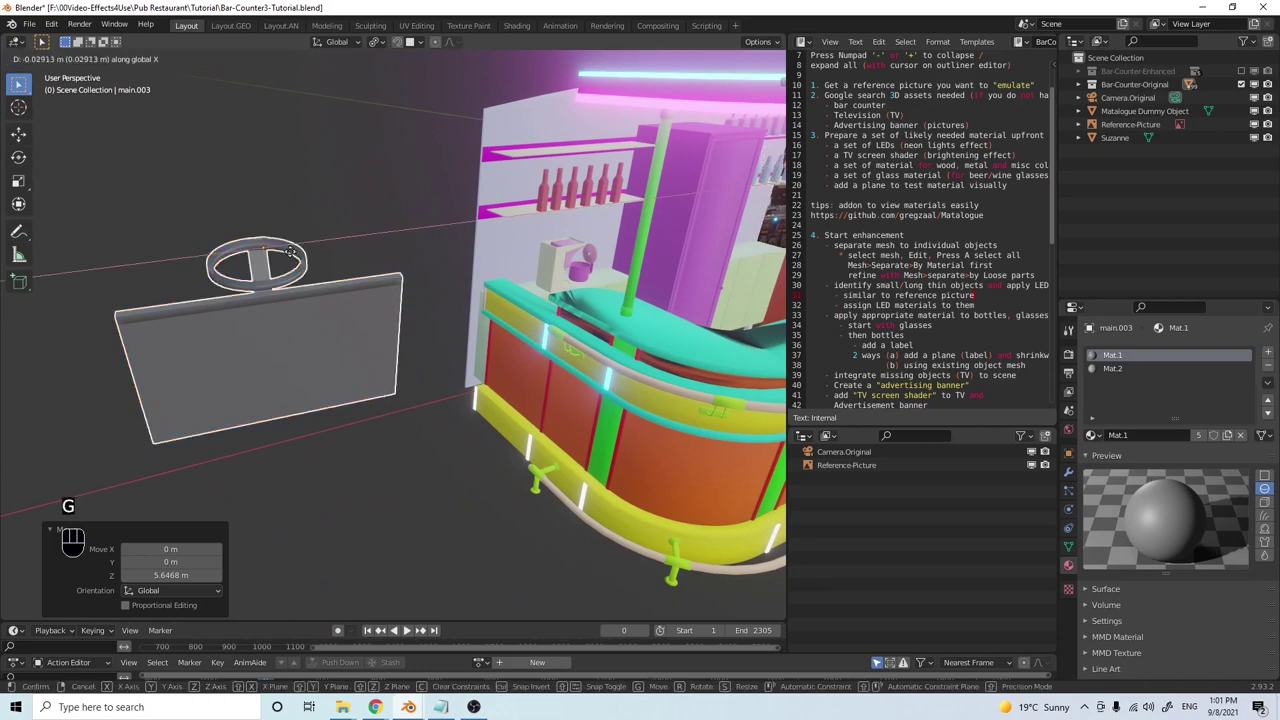
click(283, 288)
middle_drag(283, 288, 393, 368)
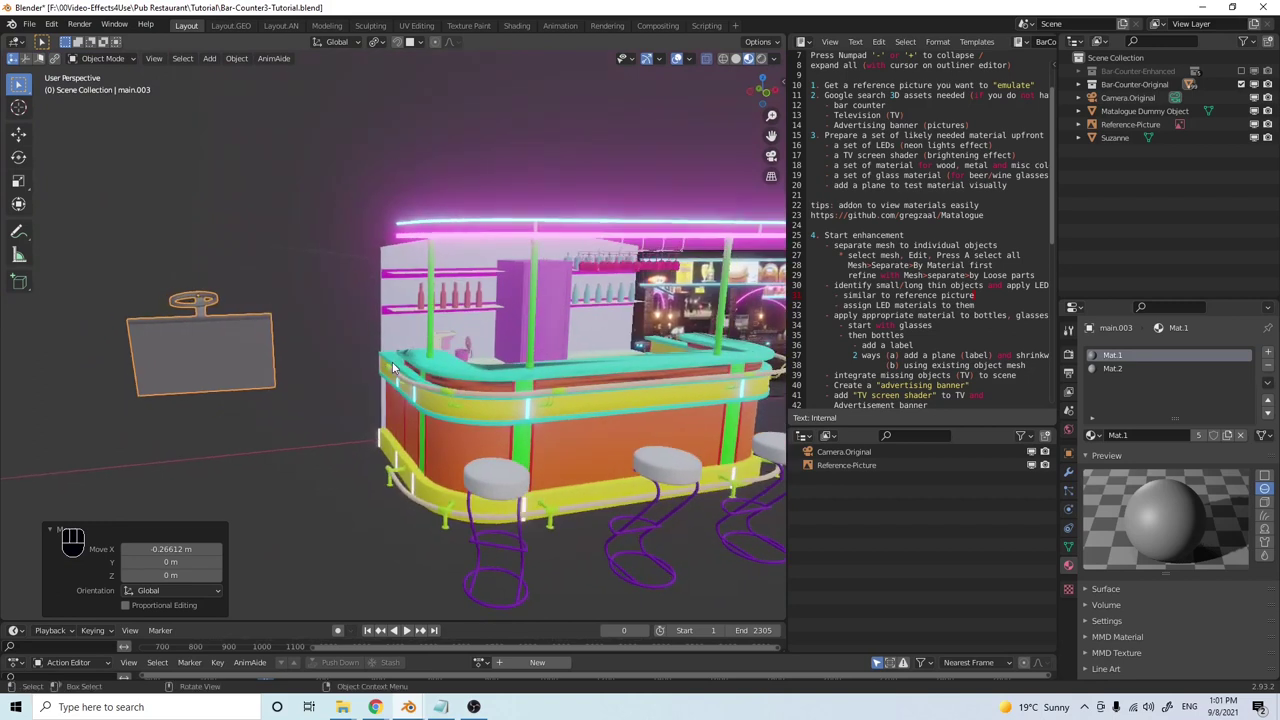
click(779, 44)
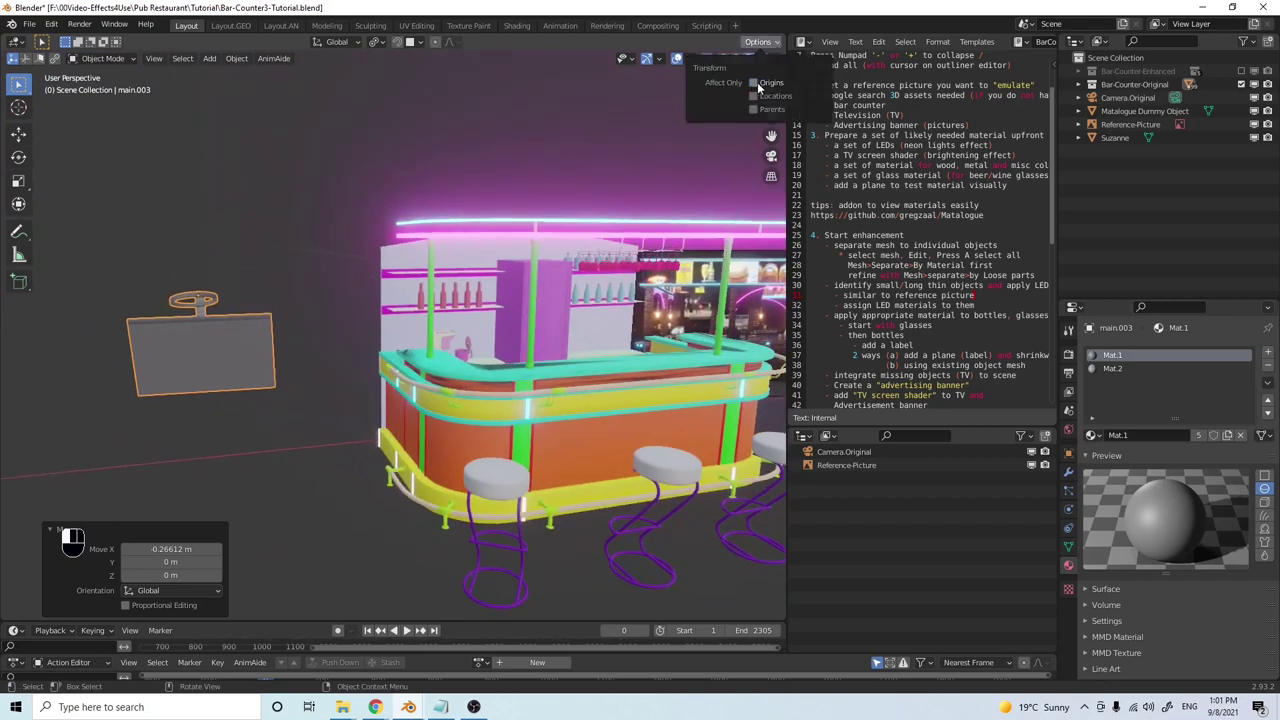
middle_drag(460, 235, 372, 358)
middle_drag(490, 372, 449, 398)
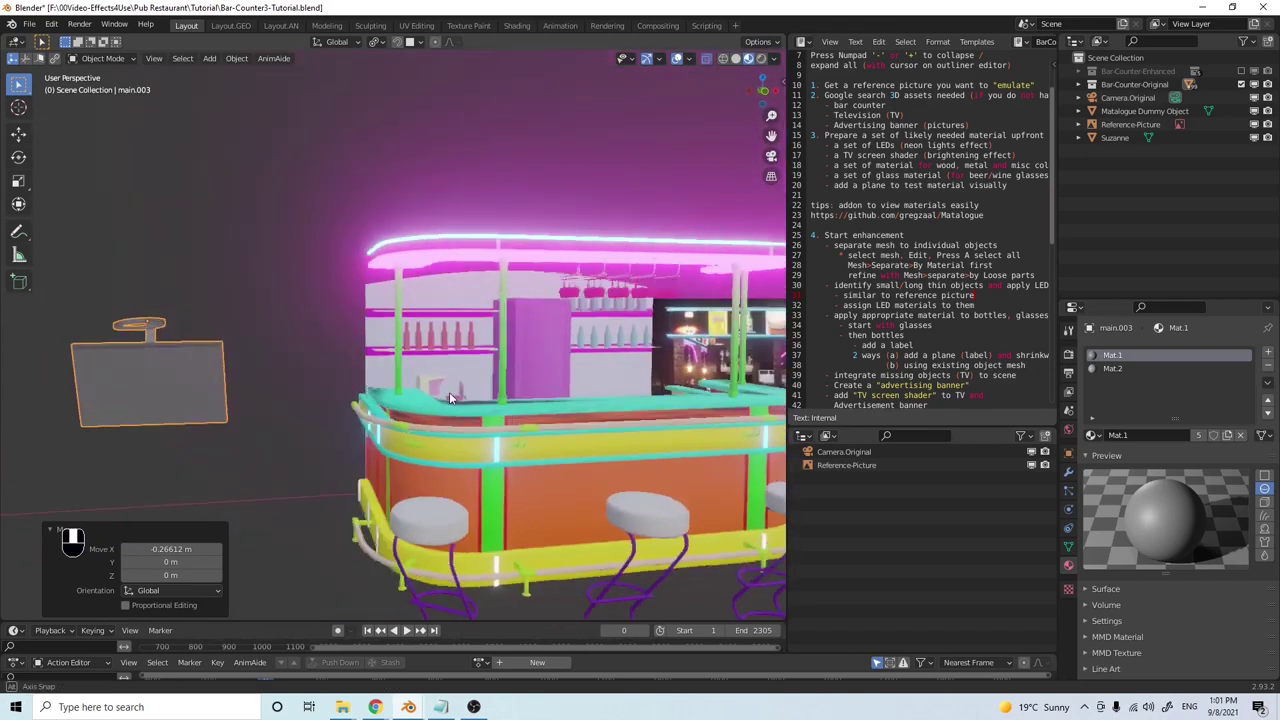
scroll(515, 349, up, 3)
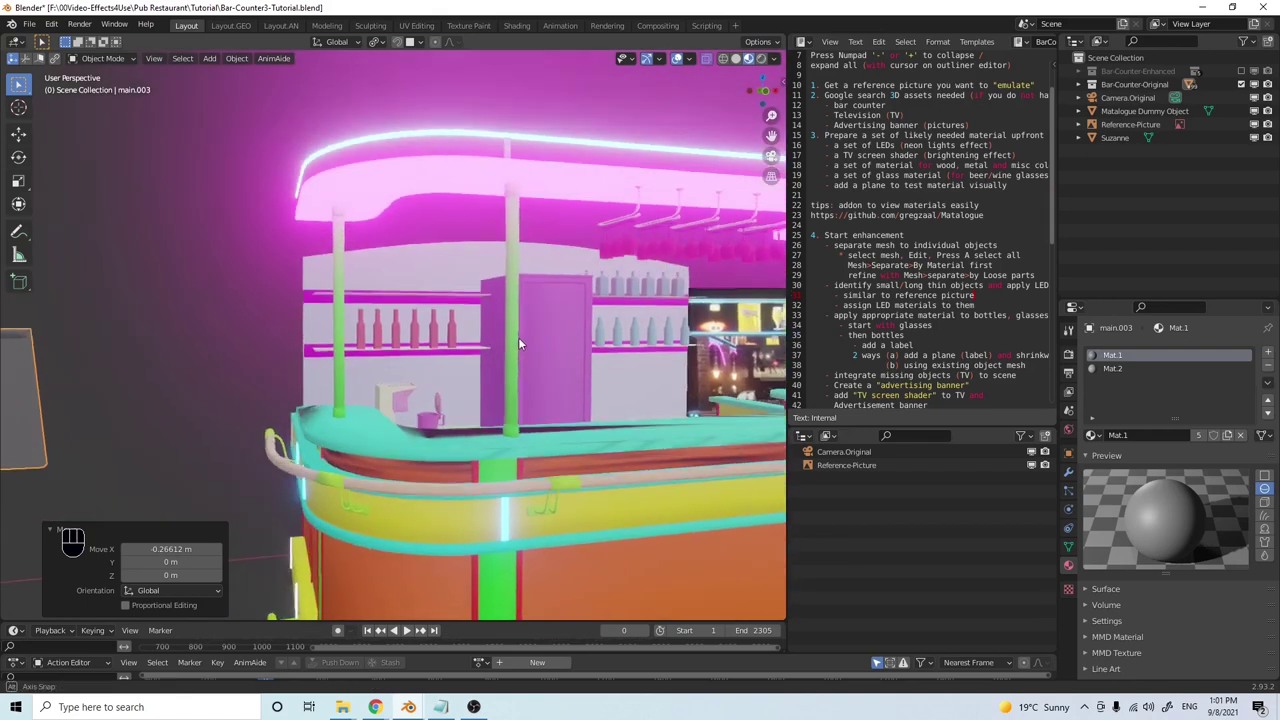
middle_drag(518, 343, 518, 335)
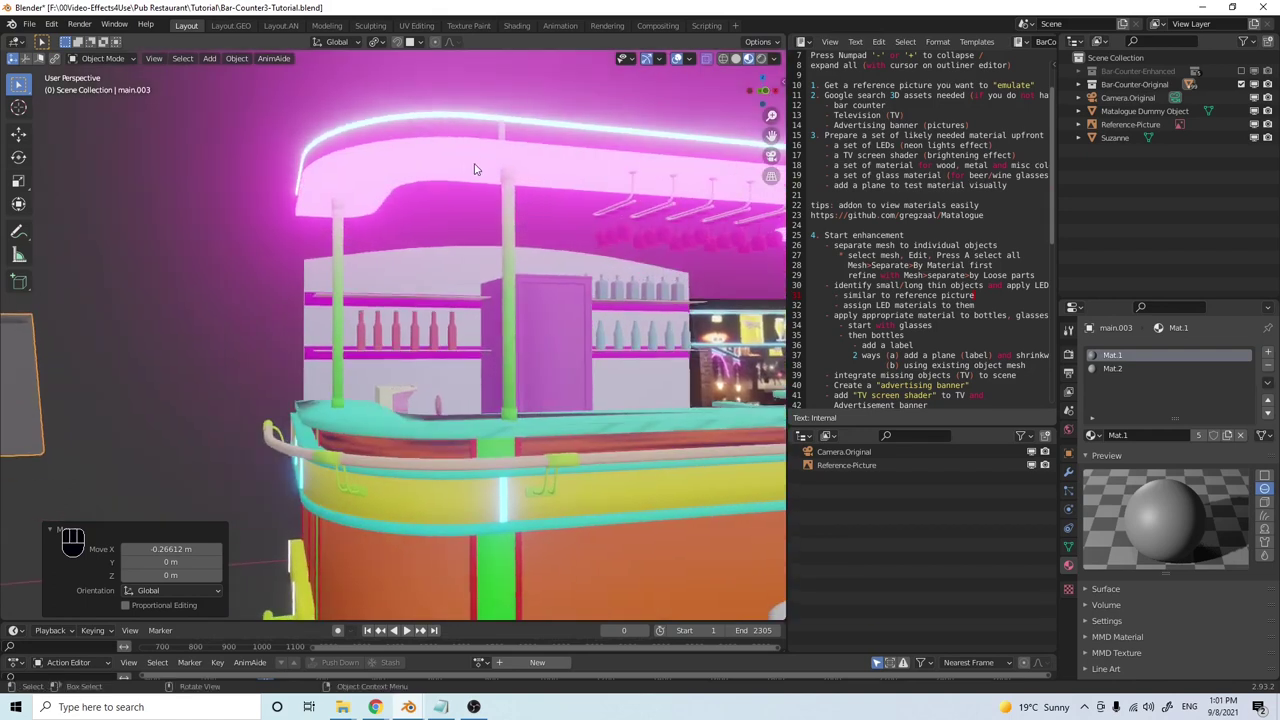
click(419, 43)
Place the 3D cursor on the bar's canopy and snap the TV to it with Selection to Cursor
key(shift)
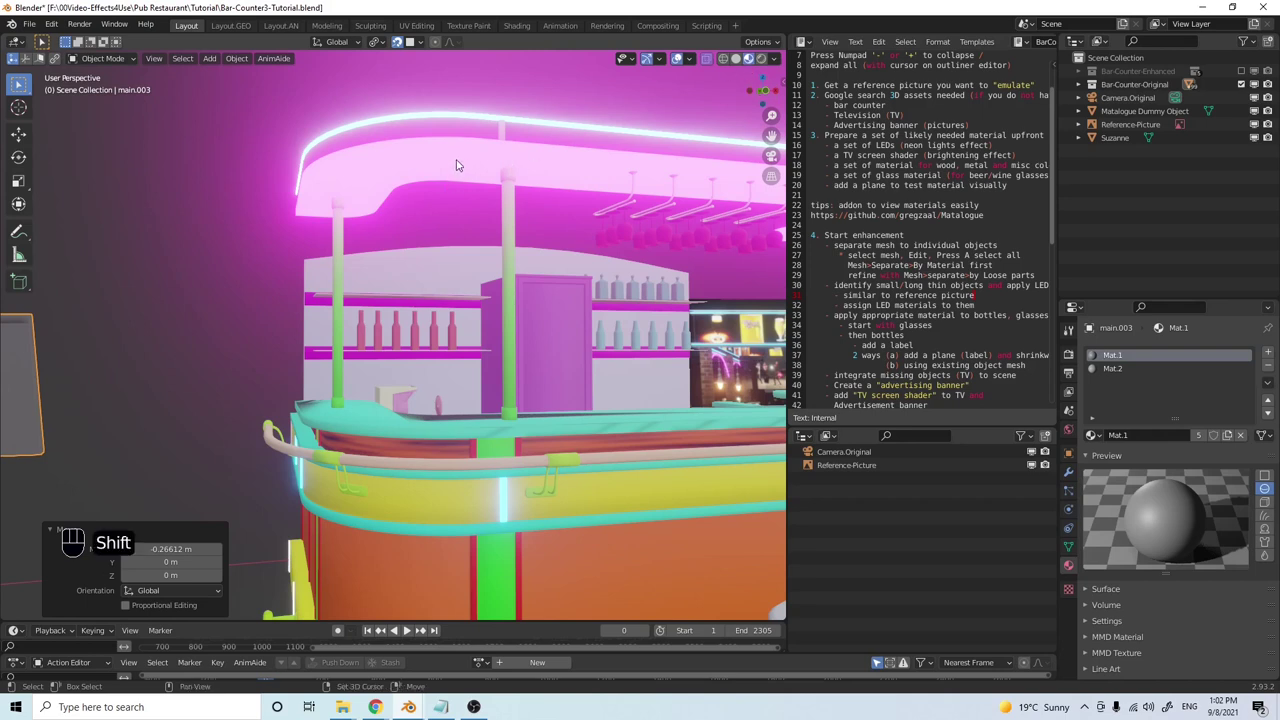
middle_drag(456, 165, 516, 200)
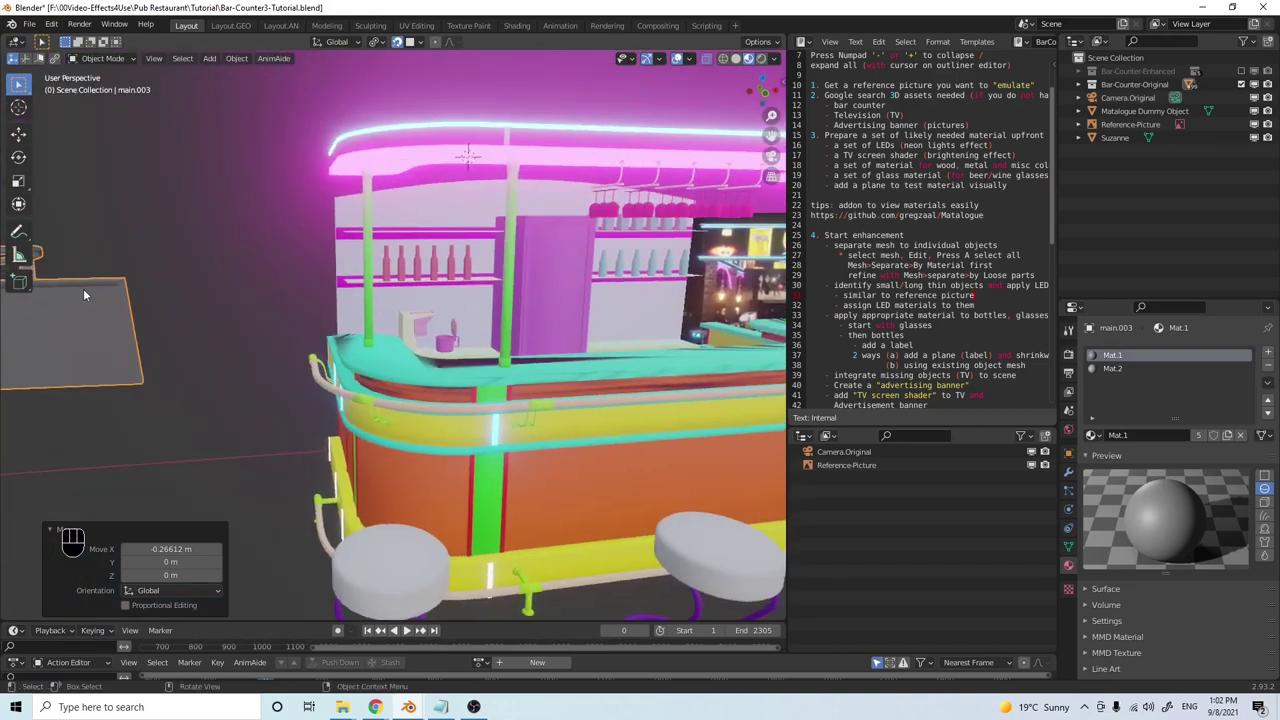
key(shift)
key(shift+s)
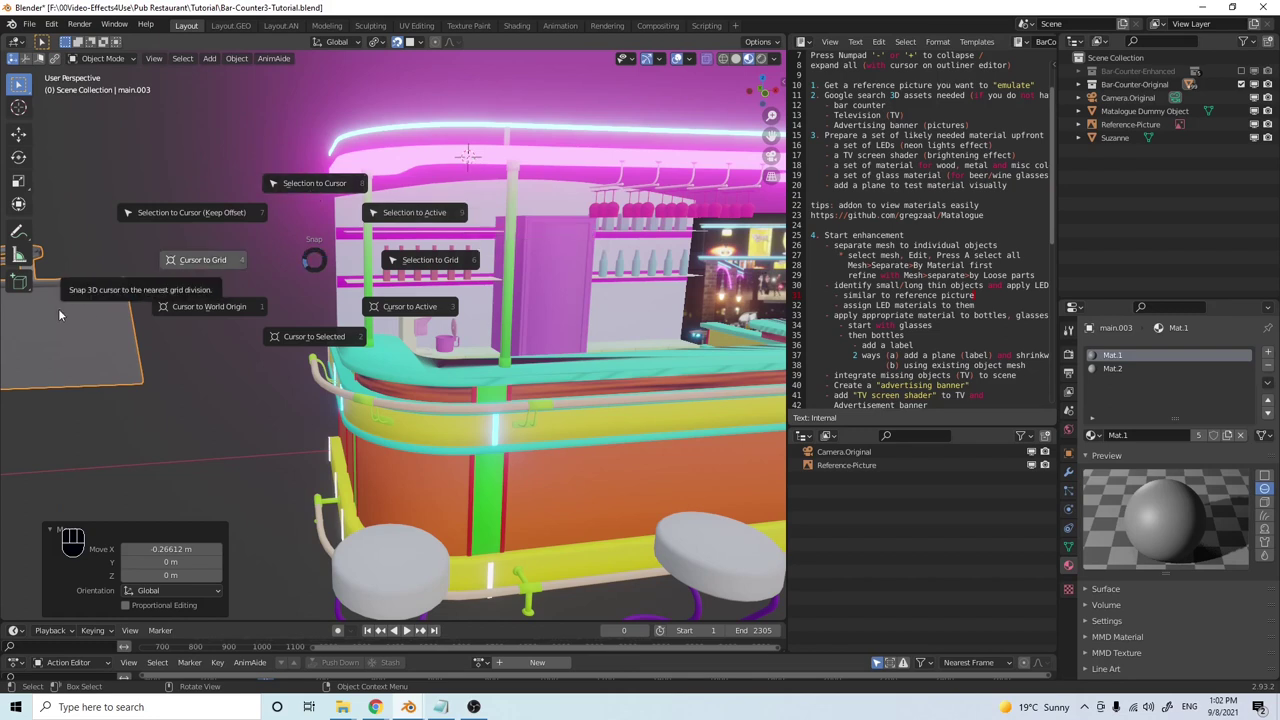
click(313, 184)
middle_drag(540, 256, 598, 279)
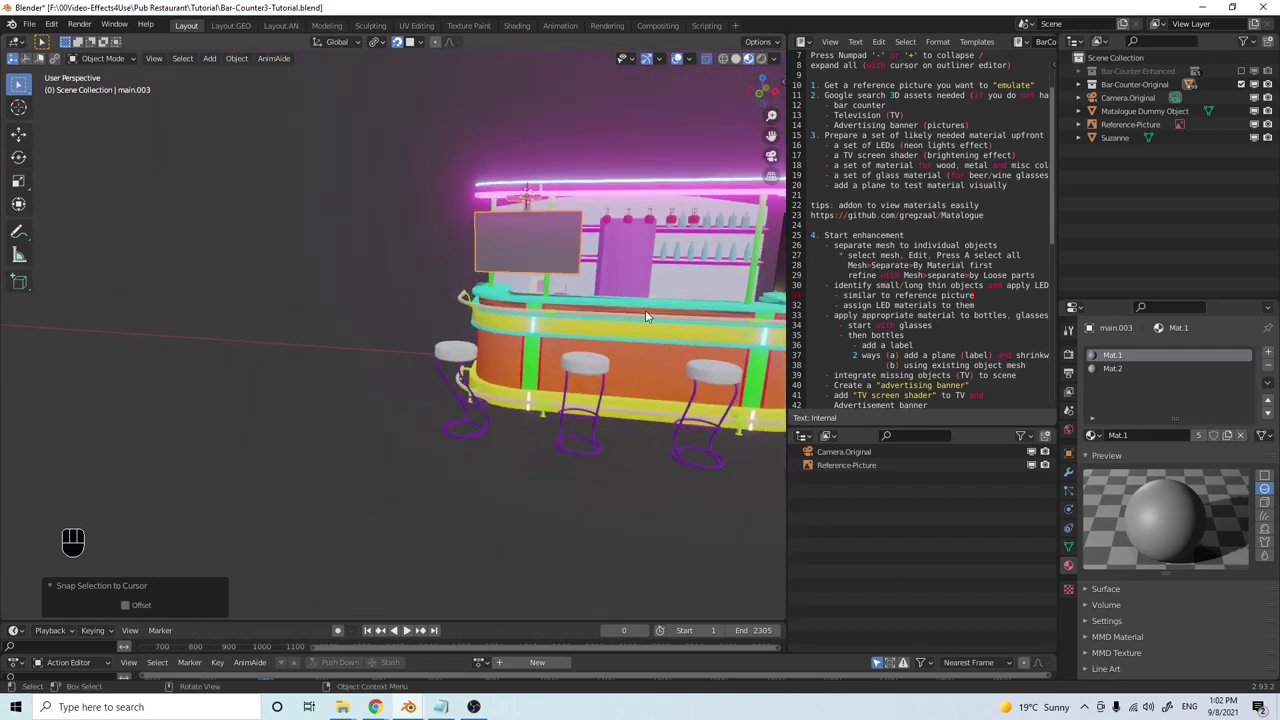
Scale the TV panel down to 0.838
key(s)
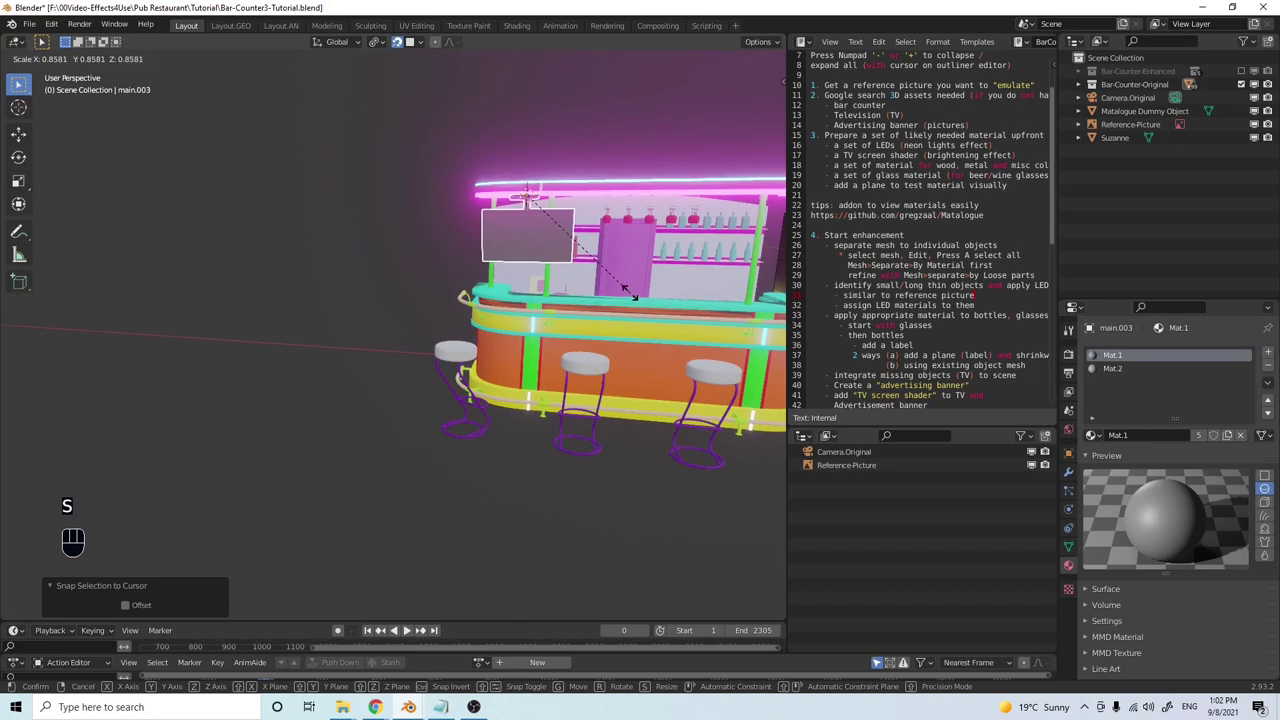
click(626, 290)
scroll(621, 284, down, 2)
shift+middle_drag(683, 292, 521, 282)
mouse_move(378, 230)
middle_down()
mouse_move(330, 228)
mouse_move(388, 232)
middle_up()
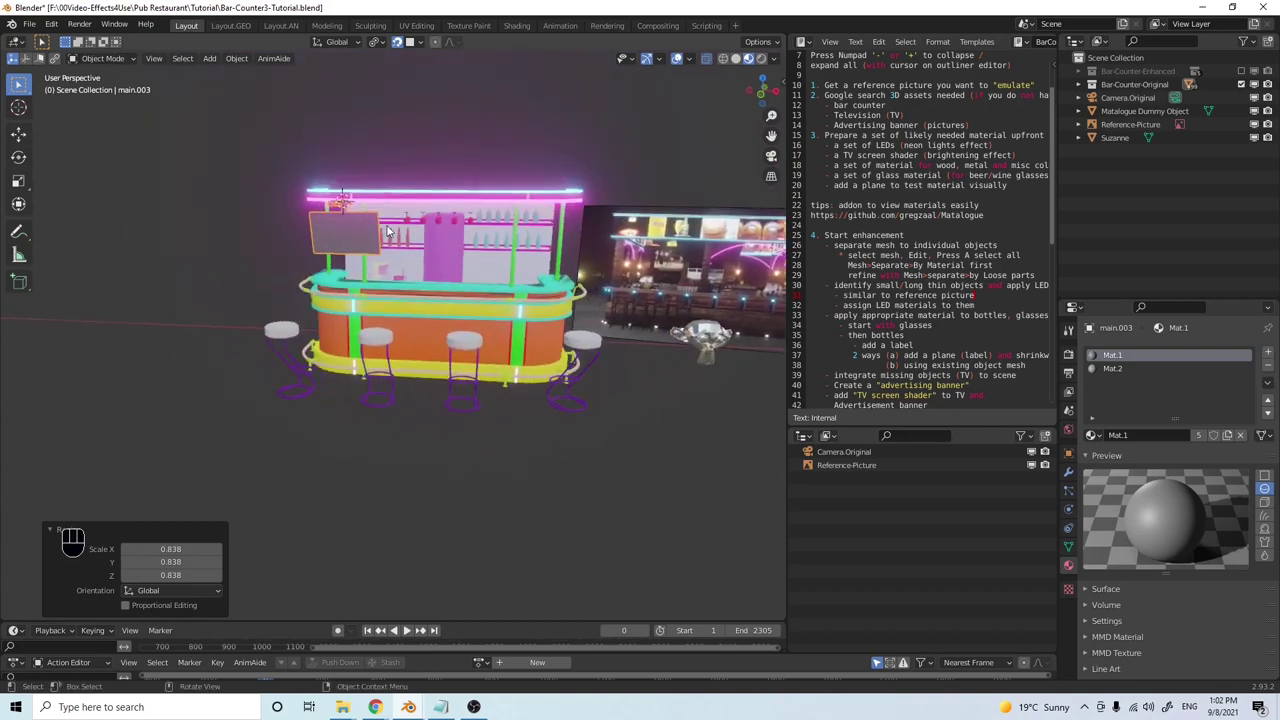
Move the TV panel 22.708 m along the global Y axis
key(g)
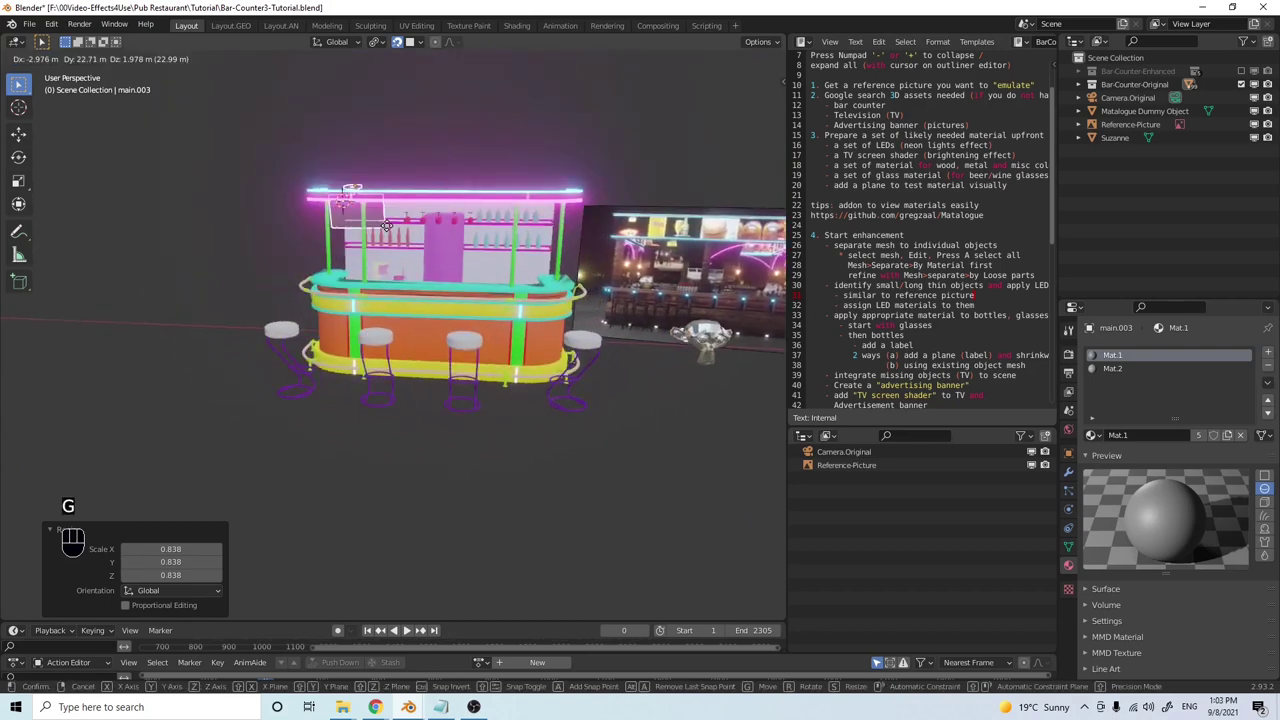
key(y)
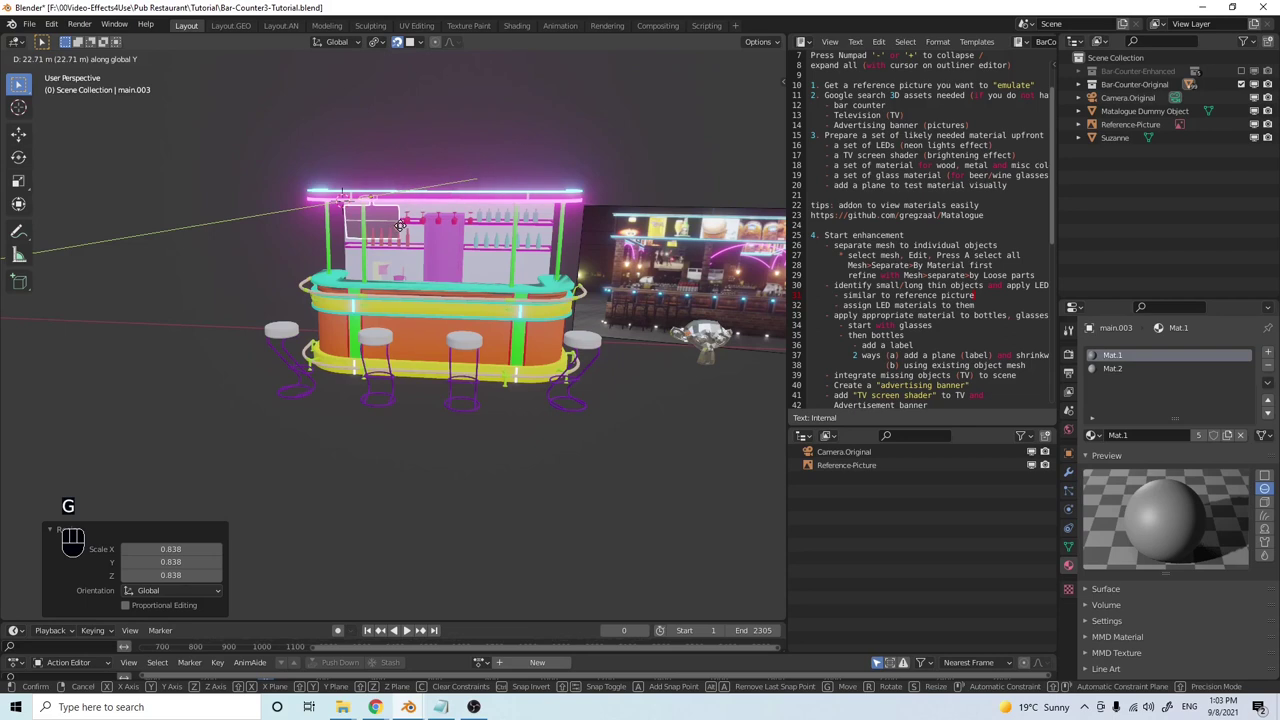
click(410, 230)
middle_drag(535, 256, 598, 258)
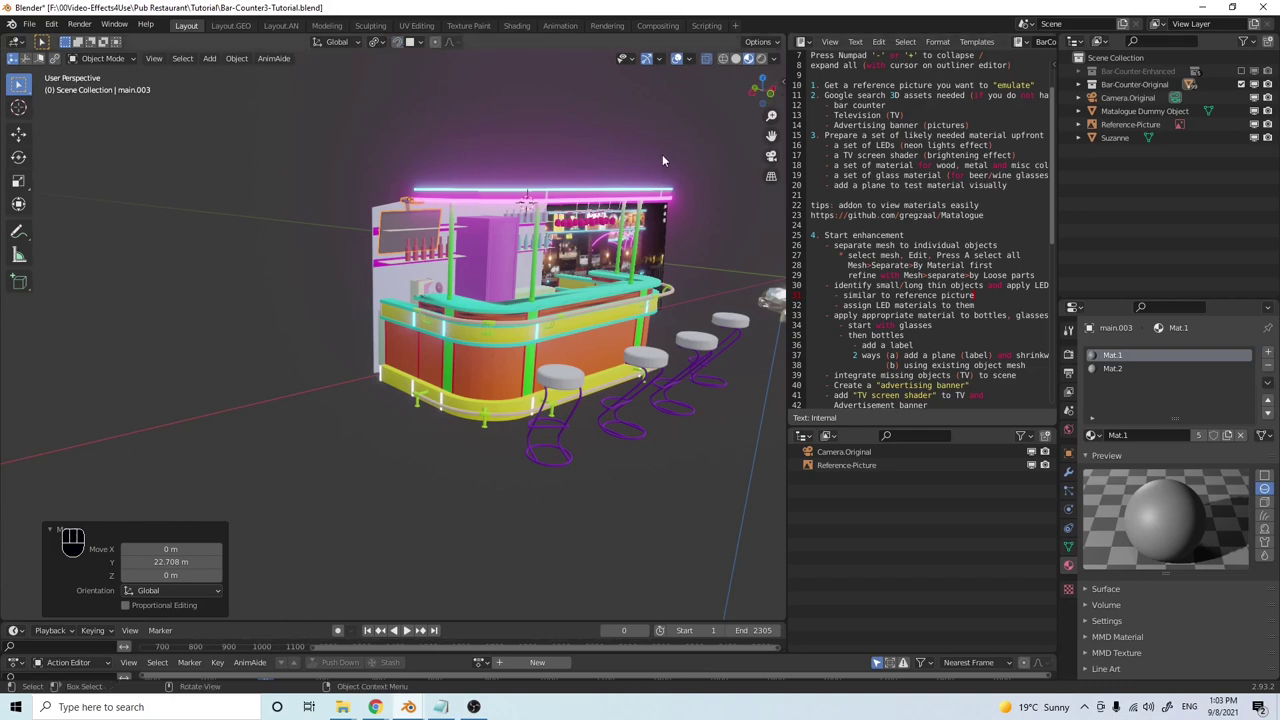
In the N sidebar, set the TV panel's location to X -152.91 m and Y -20.033 m
shift+middle_drag(635, 134, 586, 147)
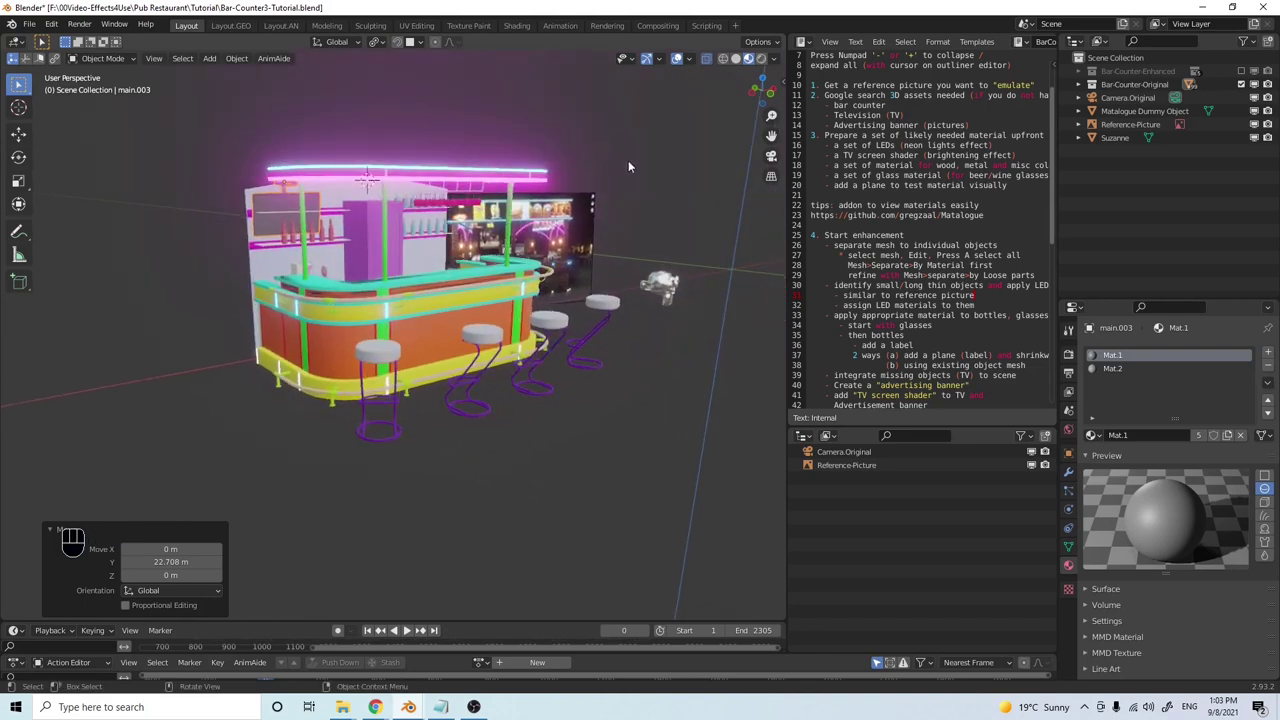
key(n)
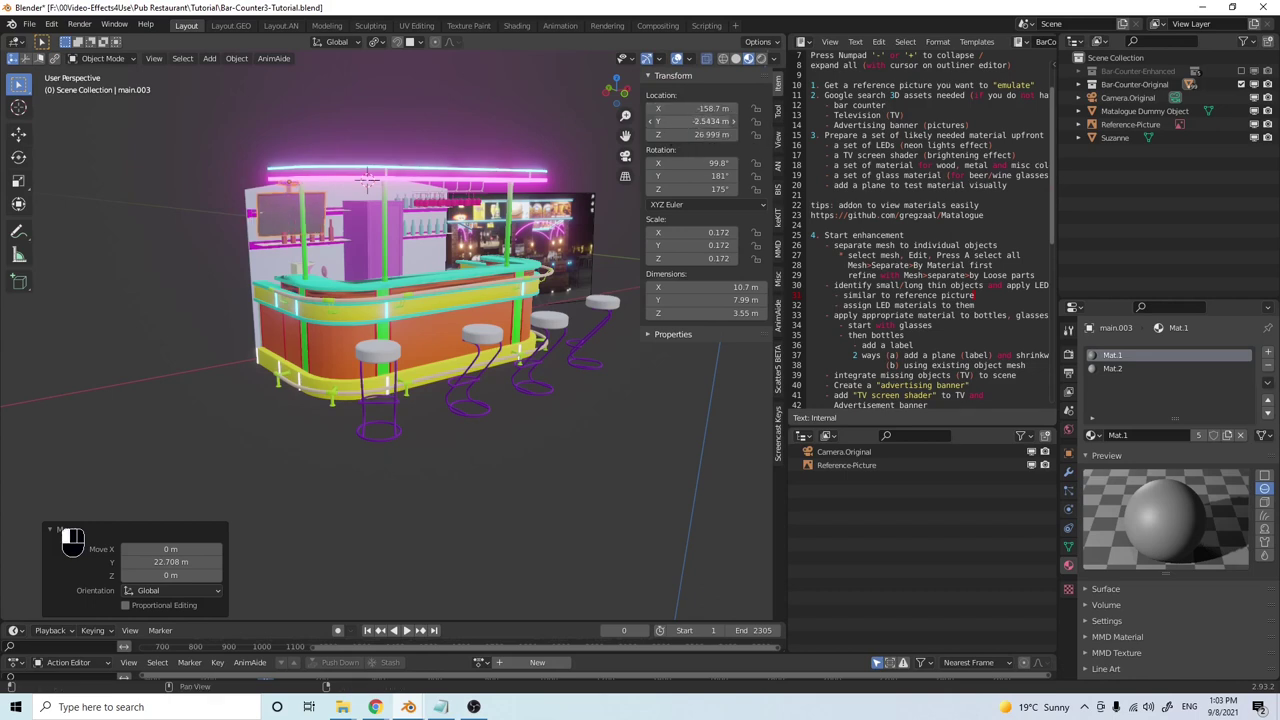
mouse_move(720, 121)
mouse_down()
mouse_move(670, 121)
mouse_move(715, 108)
mouse_up()
middle_drag(560, 240, 490, 205)
drag(725, 121, 700, 121)
middle_drag(470, 300, 424, 275)
scroll(464, 295, up, 3)
middle_drag(435, 336, 453, 323)
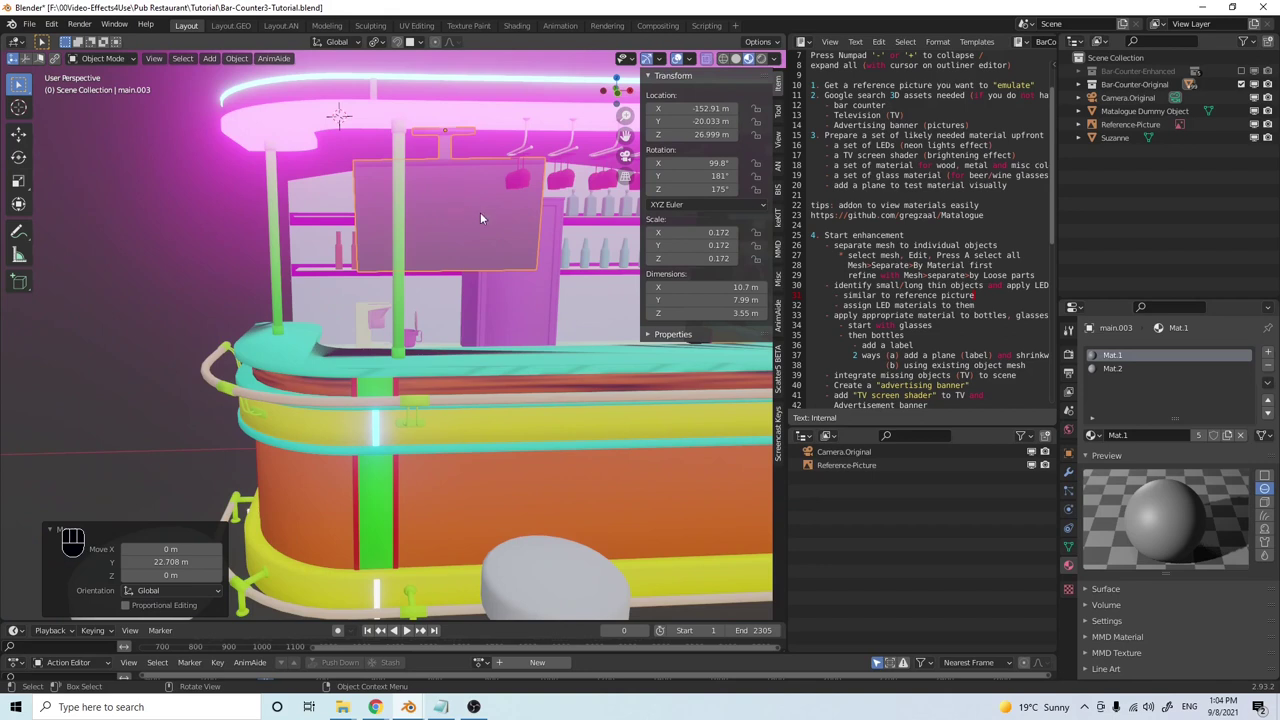
middle_drag(509, 314, 509, 318)
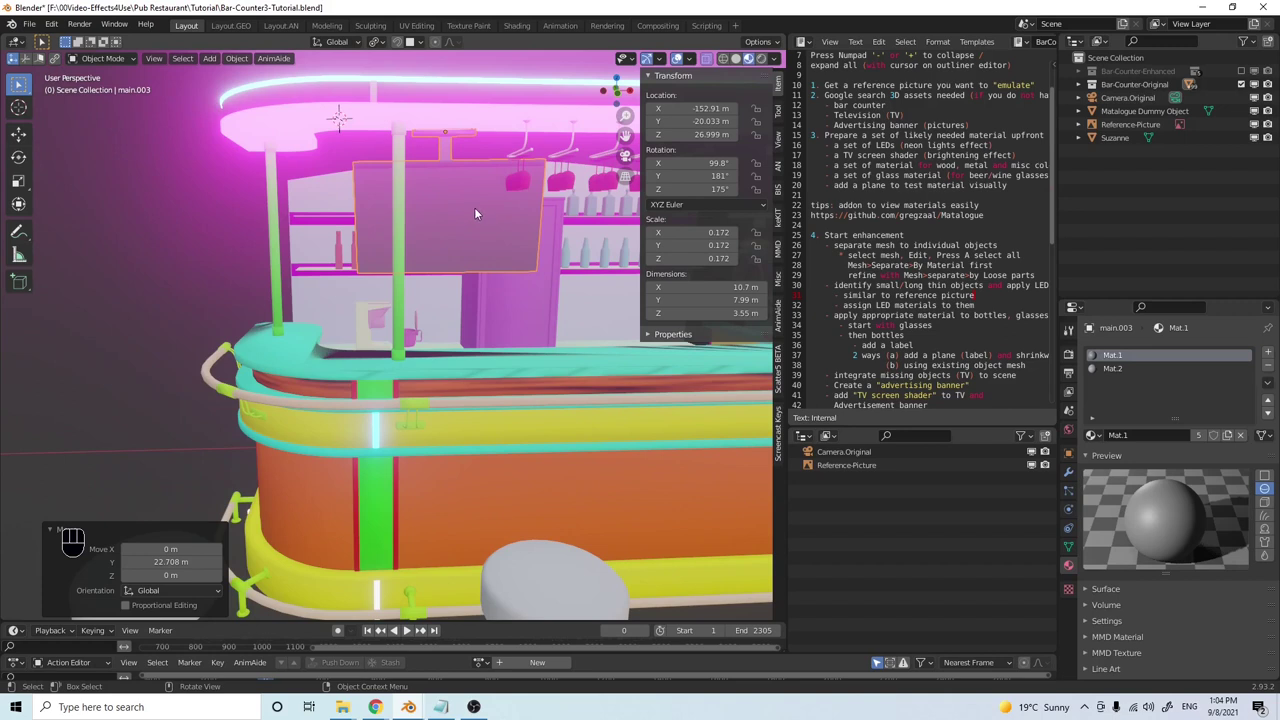
Enter Edit Mode on the TV panel's mesh
key(Tab)
middle_drag(492, 242, 440, 262)
scroll(440, 262, up, 3)
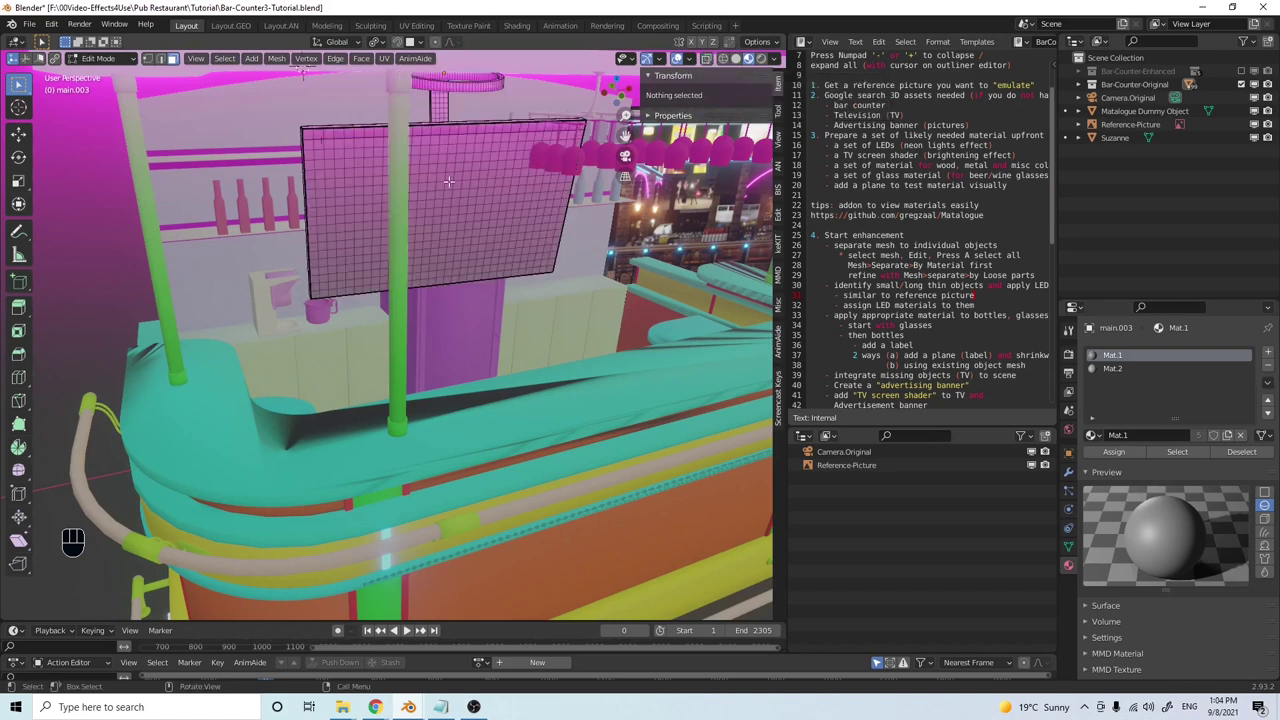
Box-select the front faces of the TV panel, including the bottom edge
middle_drag(502, 276, 410, 288)
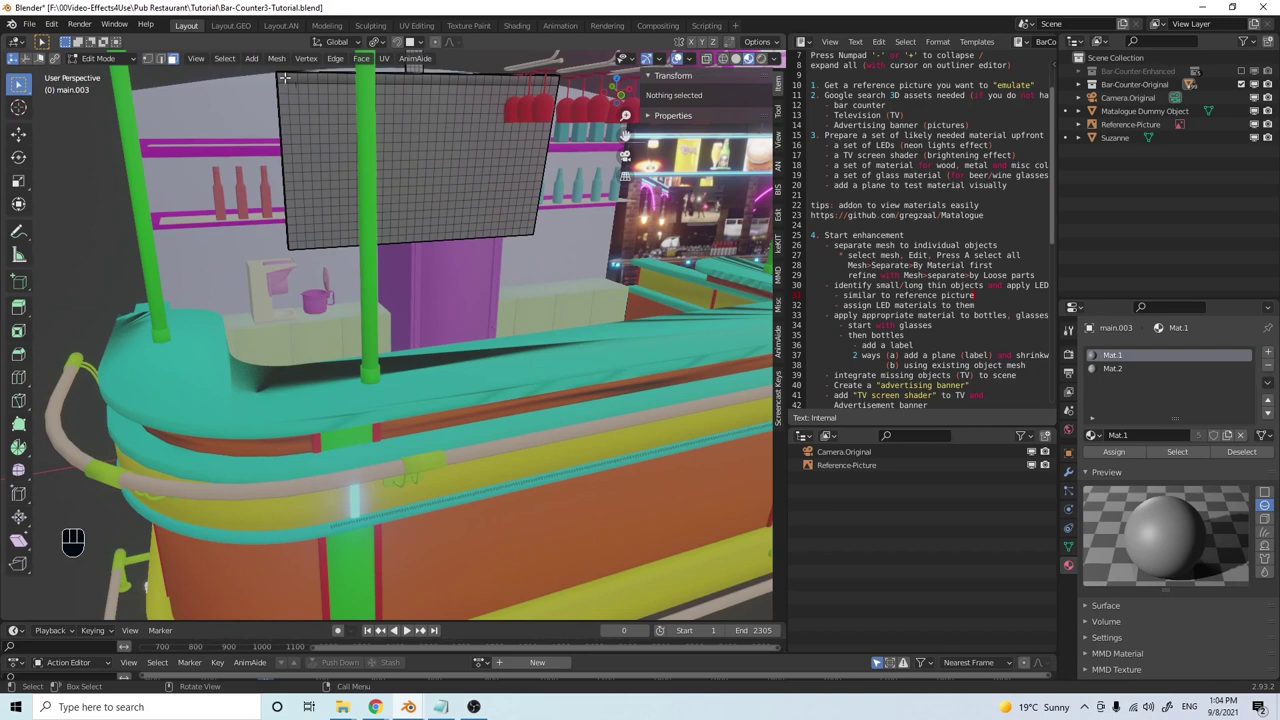
drag(283, 80, 358, 136)
shift+drag(380, 205, 540, 80)
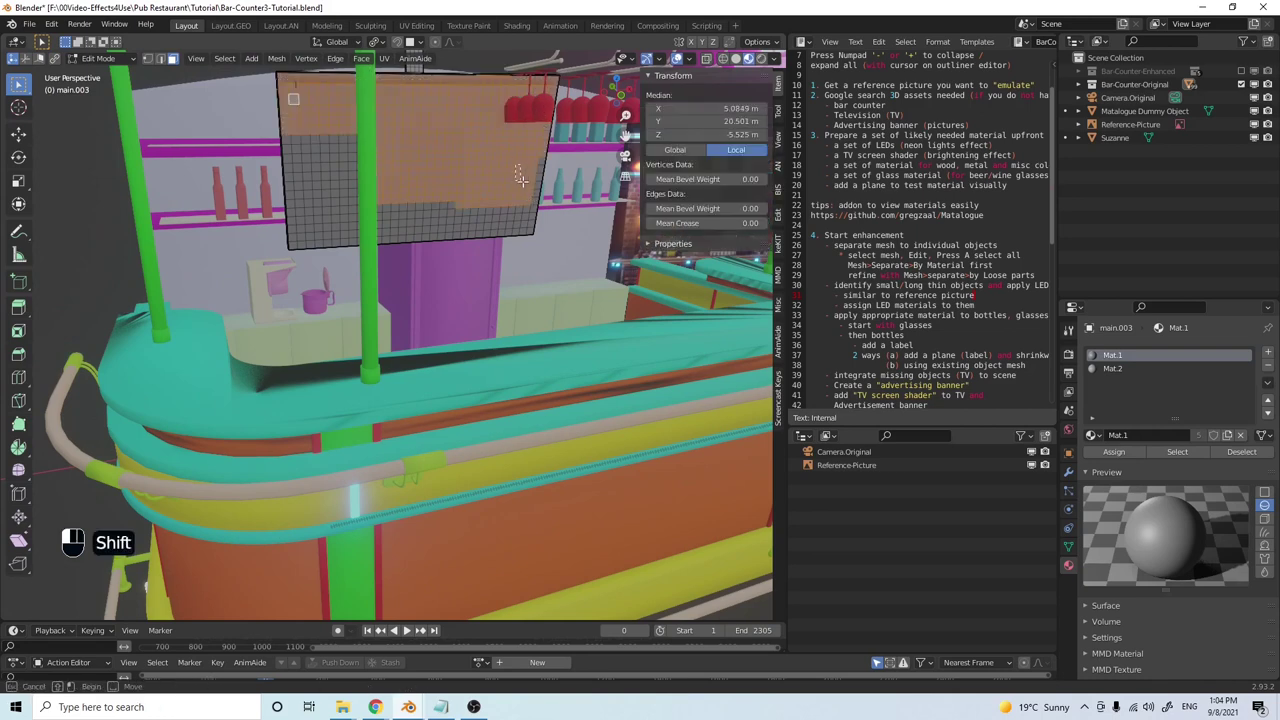
shift+drag(295, 138, 501, 227)
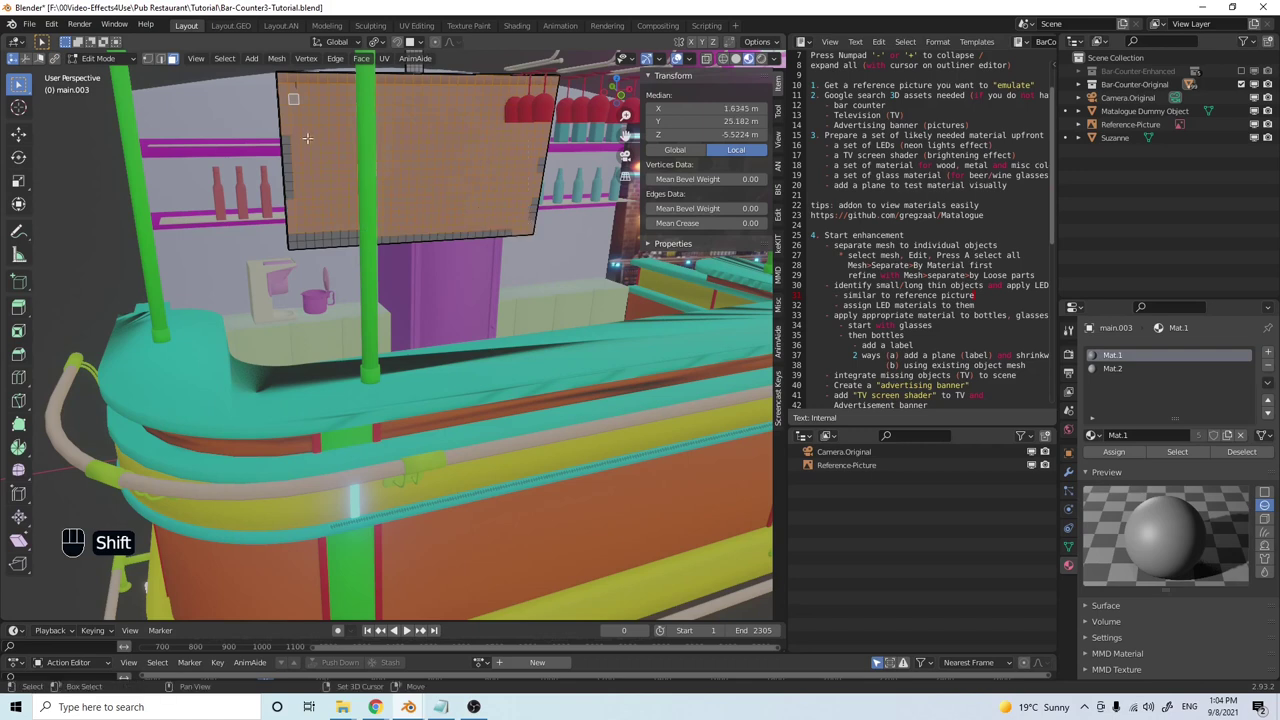
shift+drag(295, 233, 522, 232)
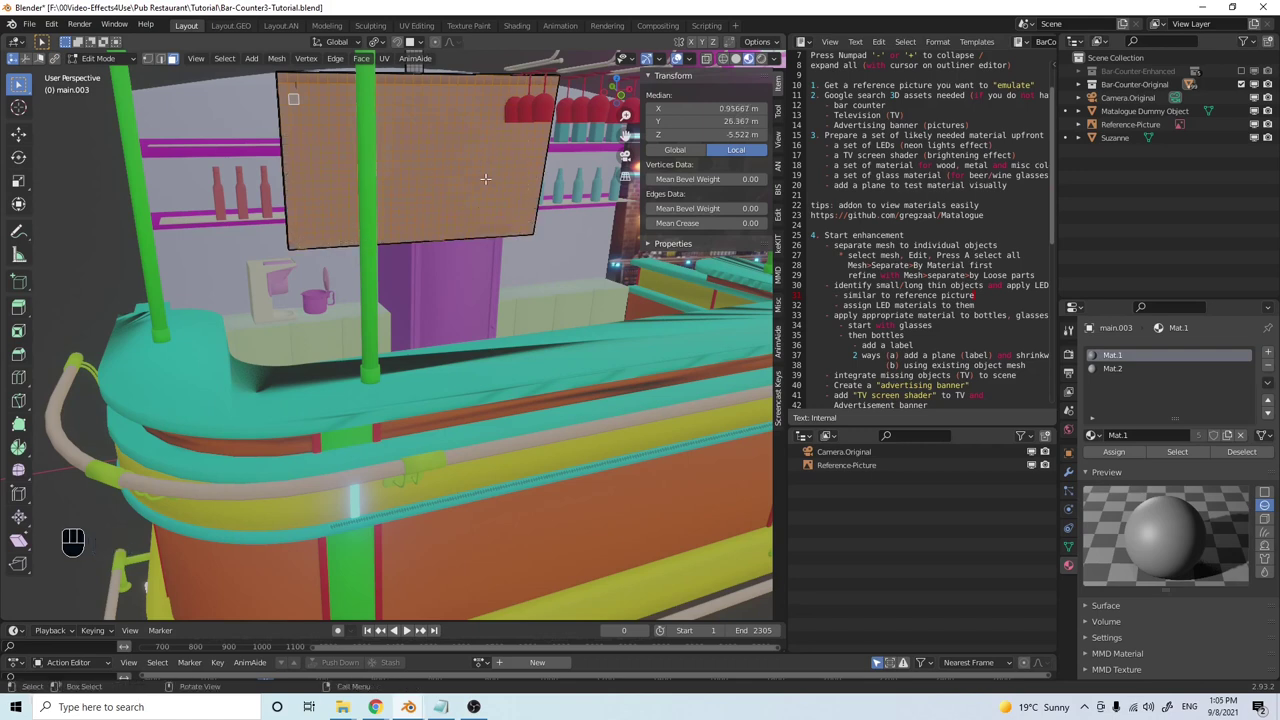
Create a vertex group named Group, assign the selected faces, then deselect them
click(1069, 548)
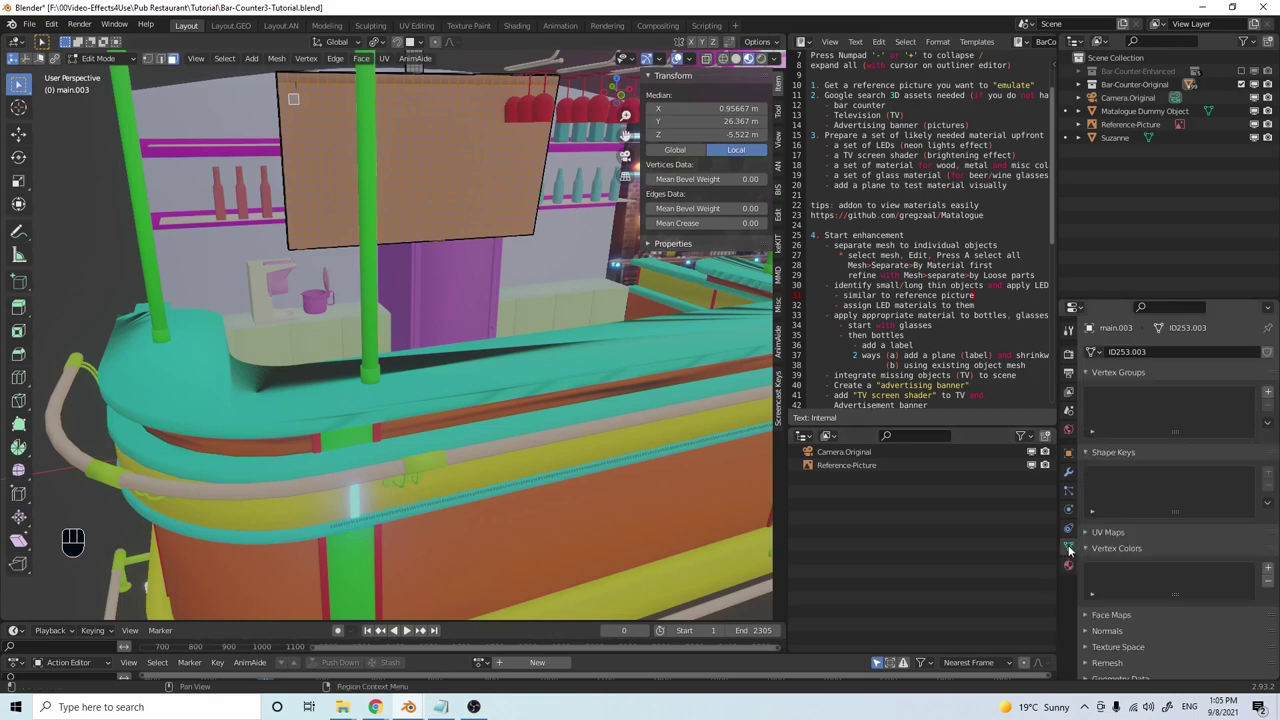
click(1268, 394)
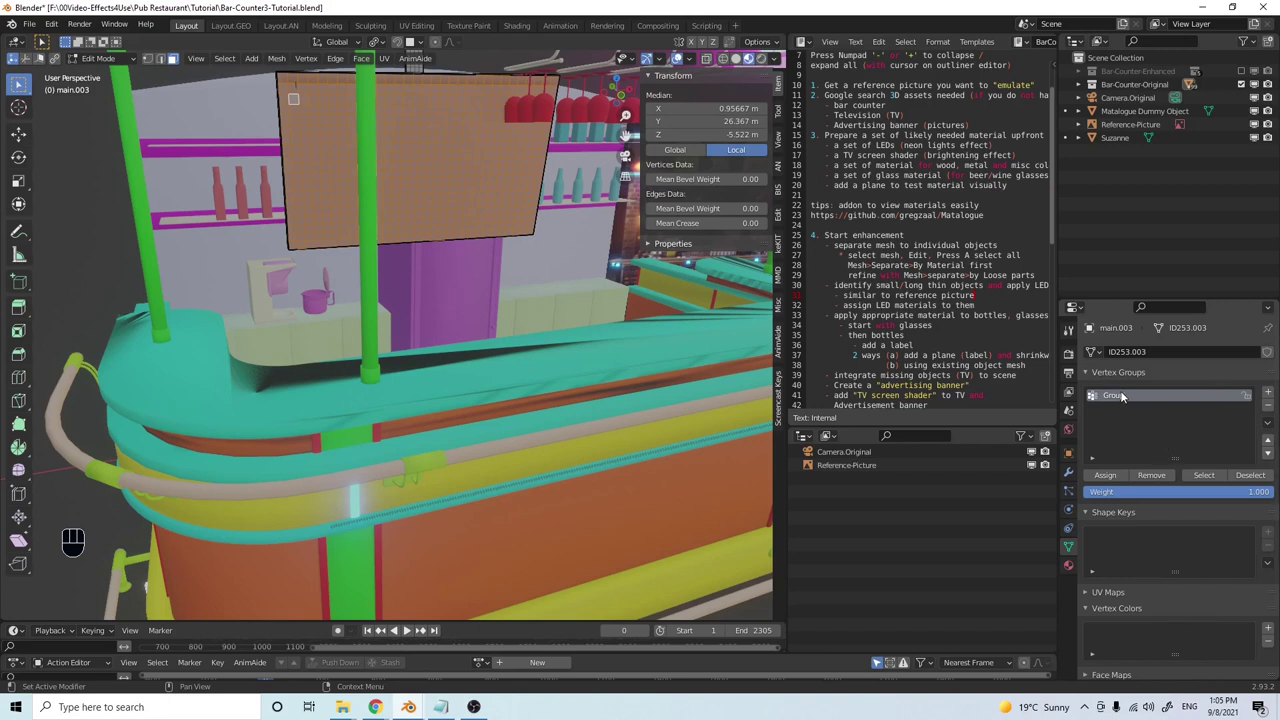
click(1106, 478)
click(512, 316)
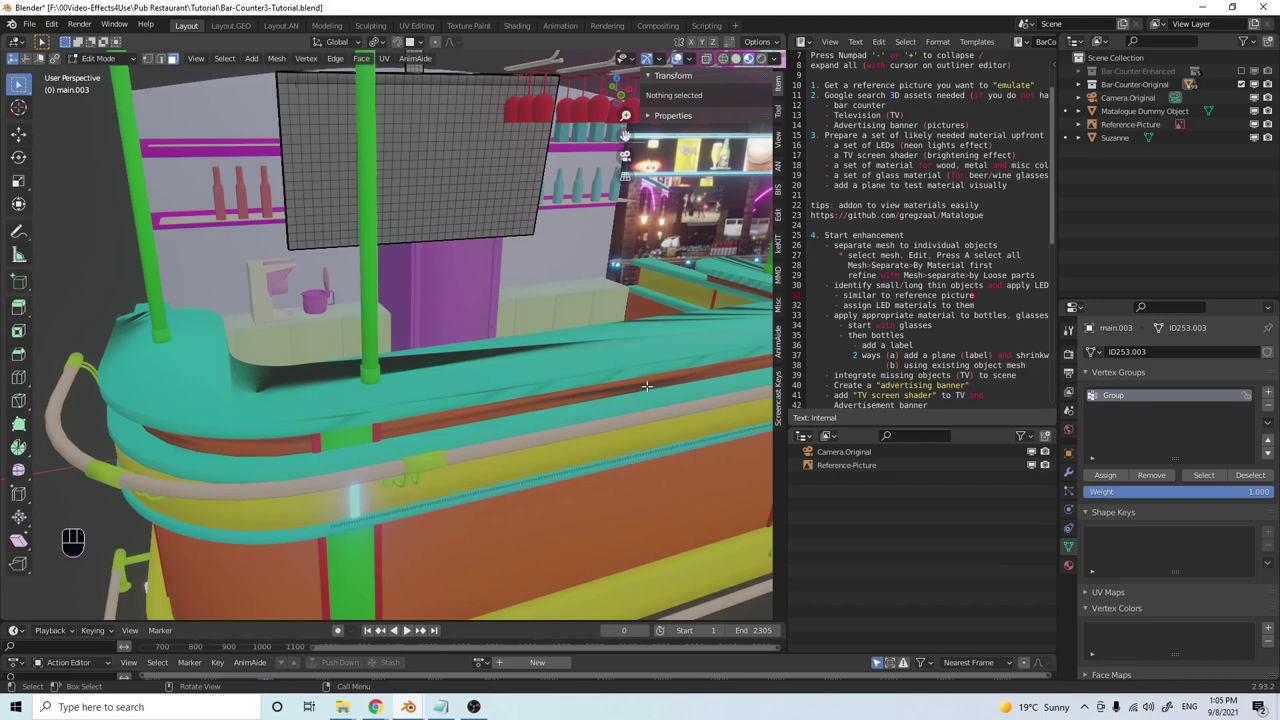
Reselect the Group faces and assign them a new material slot using TV-Screen
click(1204, 475)
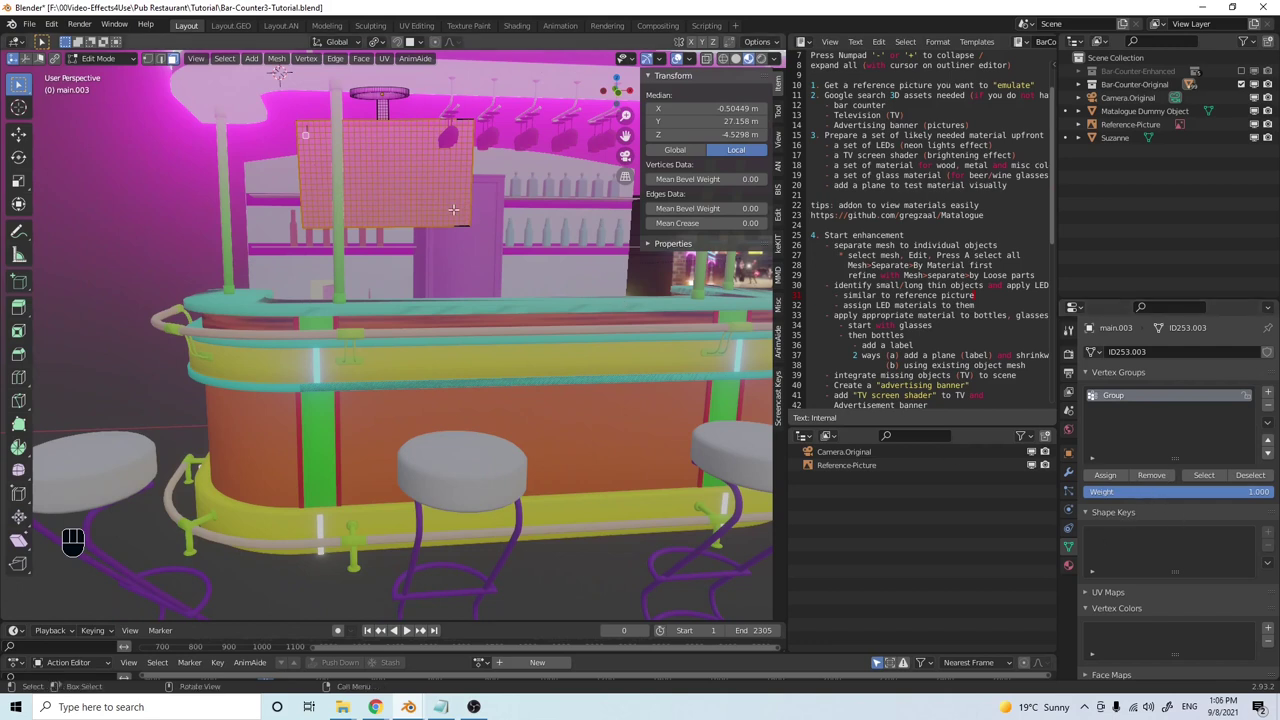
click(1068, 566)
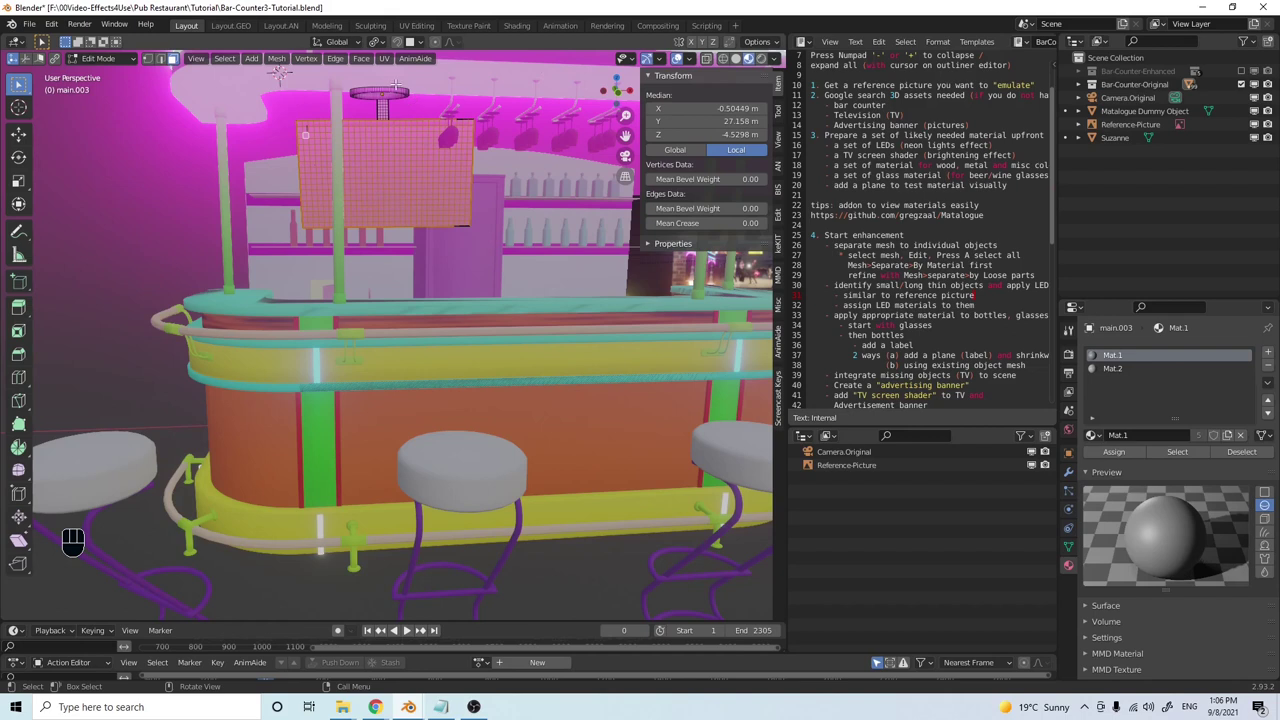
click(1268, 353)
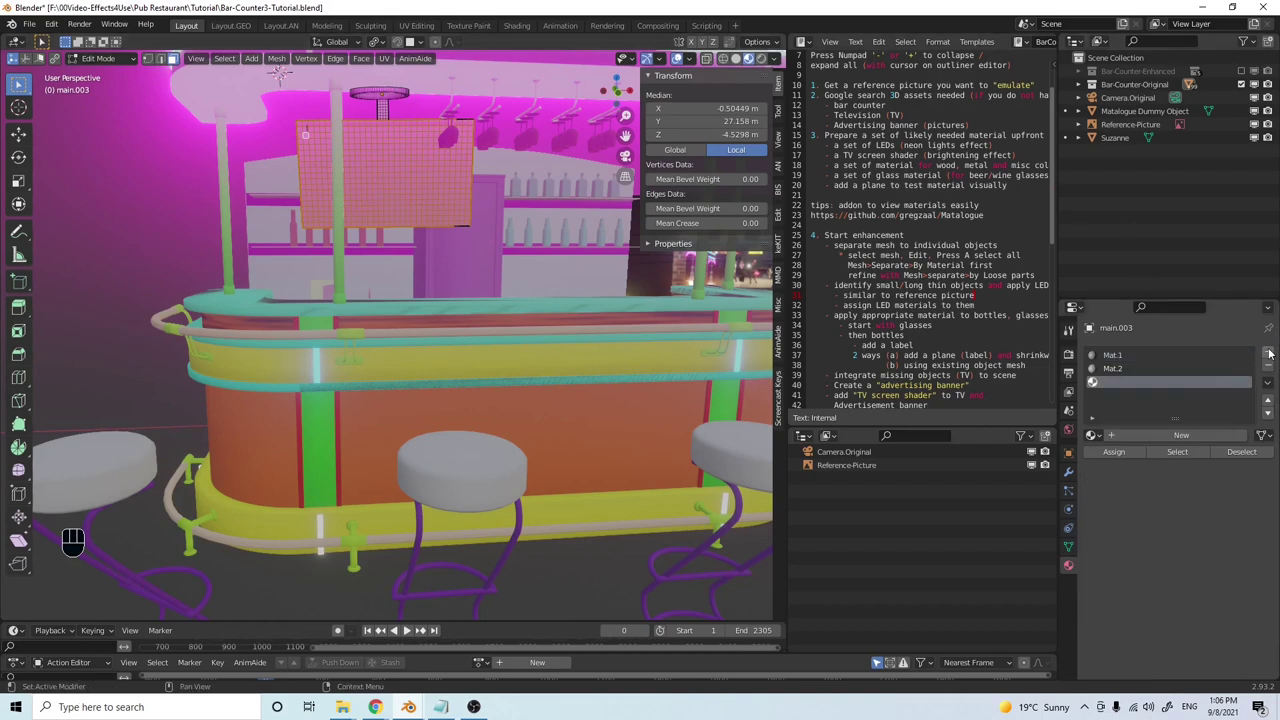
click(1116, 454)
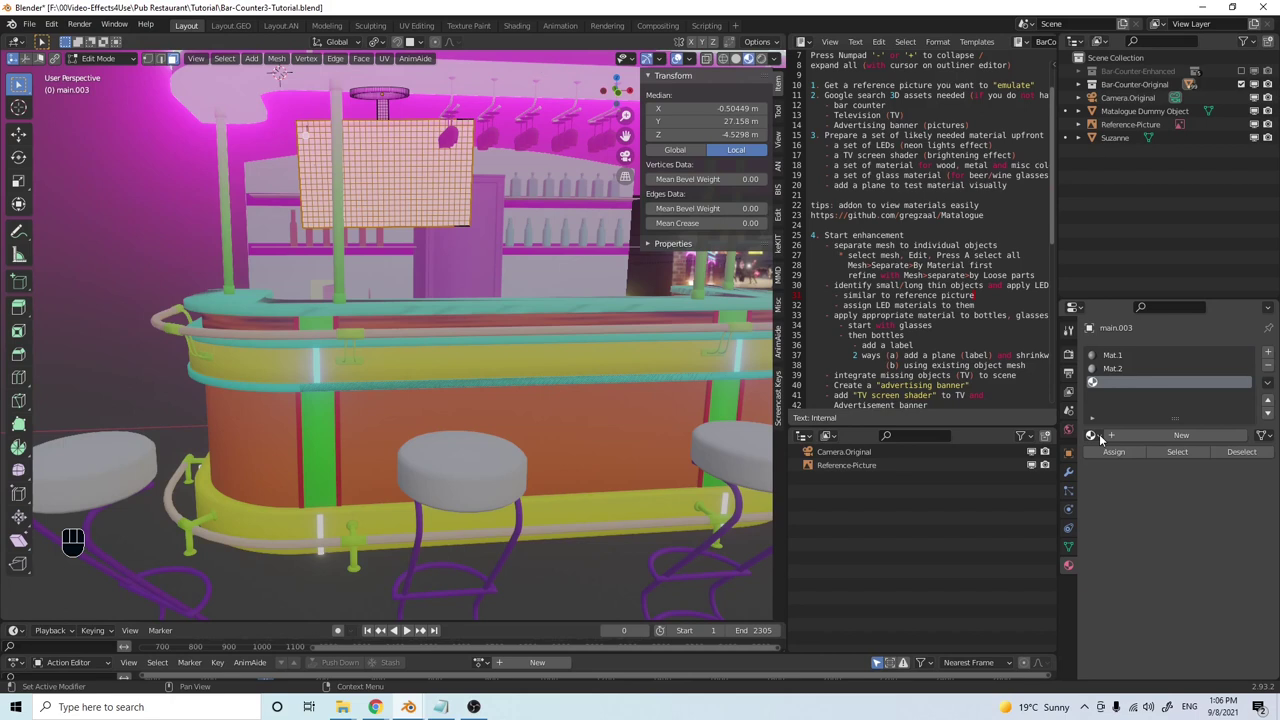
click(1097, 436)
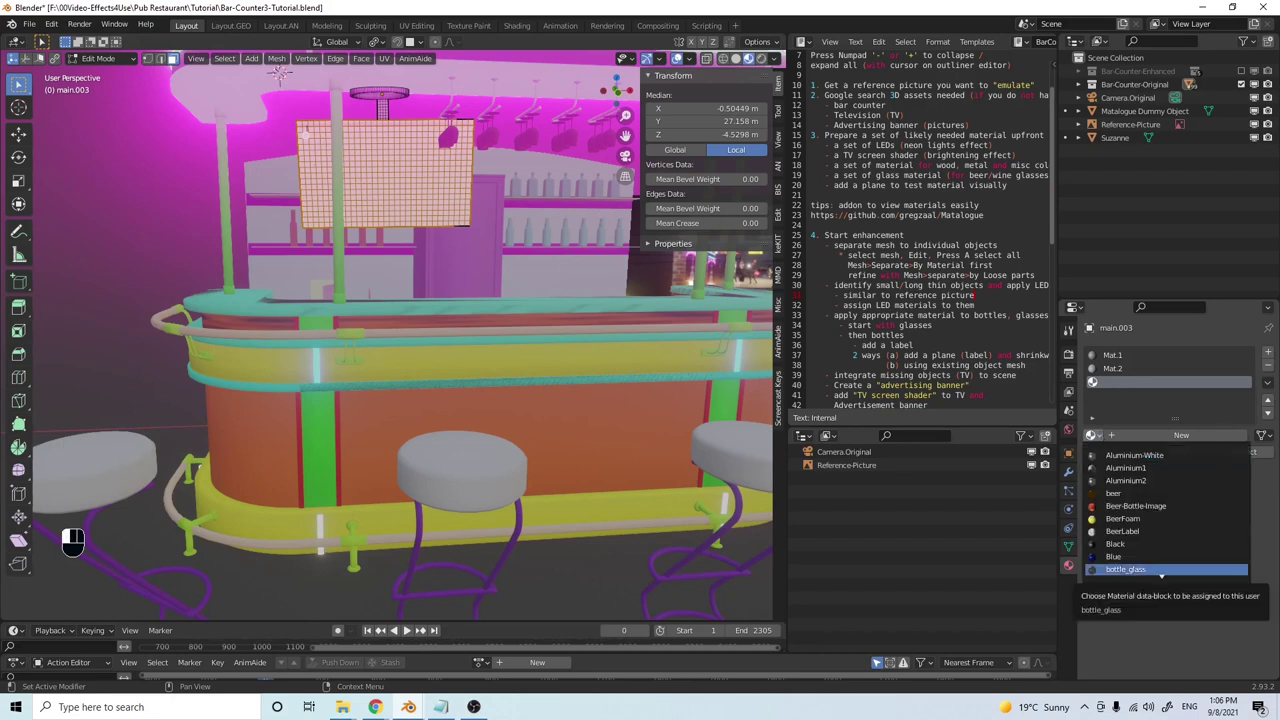
text(tv)
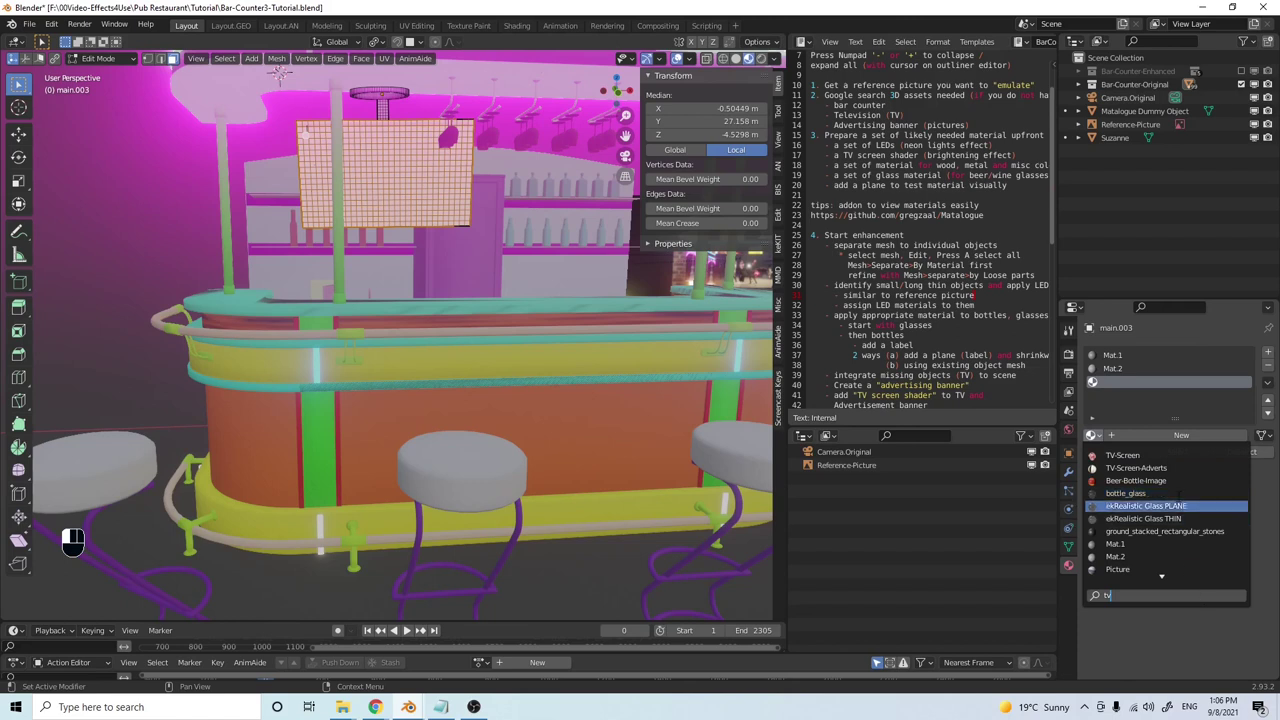
click(1153, 456)
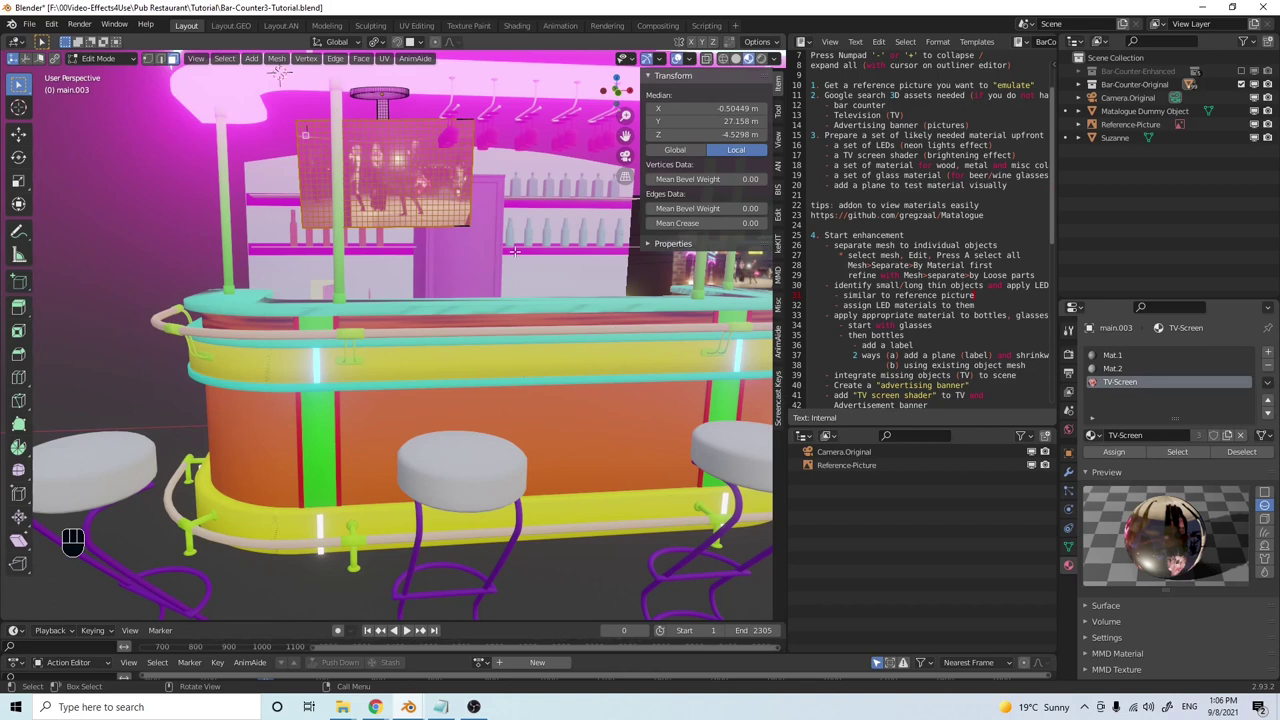
Return to Object Mode and view the dancing-figures image on the TV screen
key(Tab)
middle_drag(514, 251, 459, 254)
scroll(459, 254, up, 3)
mouse_move(357, 273)
middle_down()
mouse_move(389, 269)
mouse_move(298, 284)
mouse_move(373, 312)
mouse_move(390, 290)
middle_up()
scroll(298, 284, down, 5)
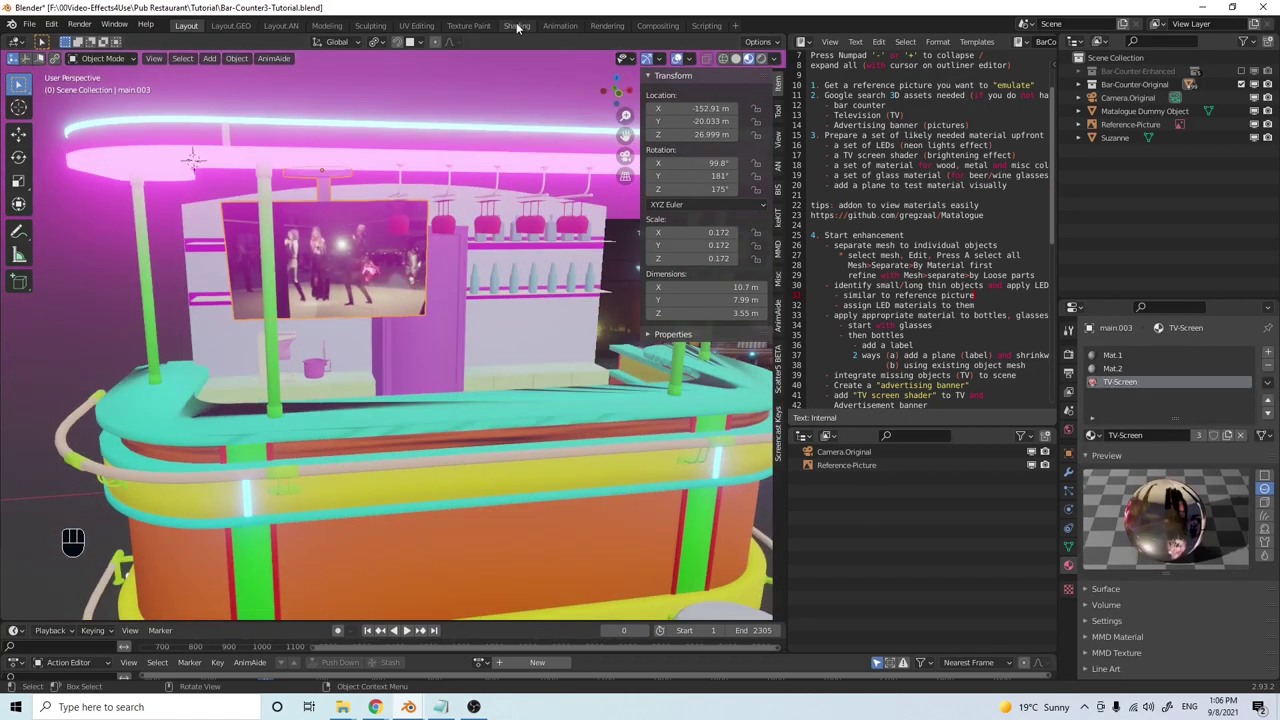
In the Shading workspace, load Zombie-Town-v5-Part2-4000-6500.mkv into the TV's Image Texture node
click(516, 25)
middle_drag(772, 395, 900, 360)
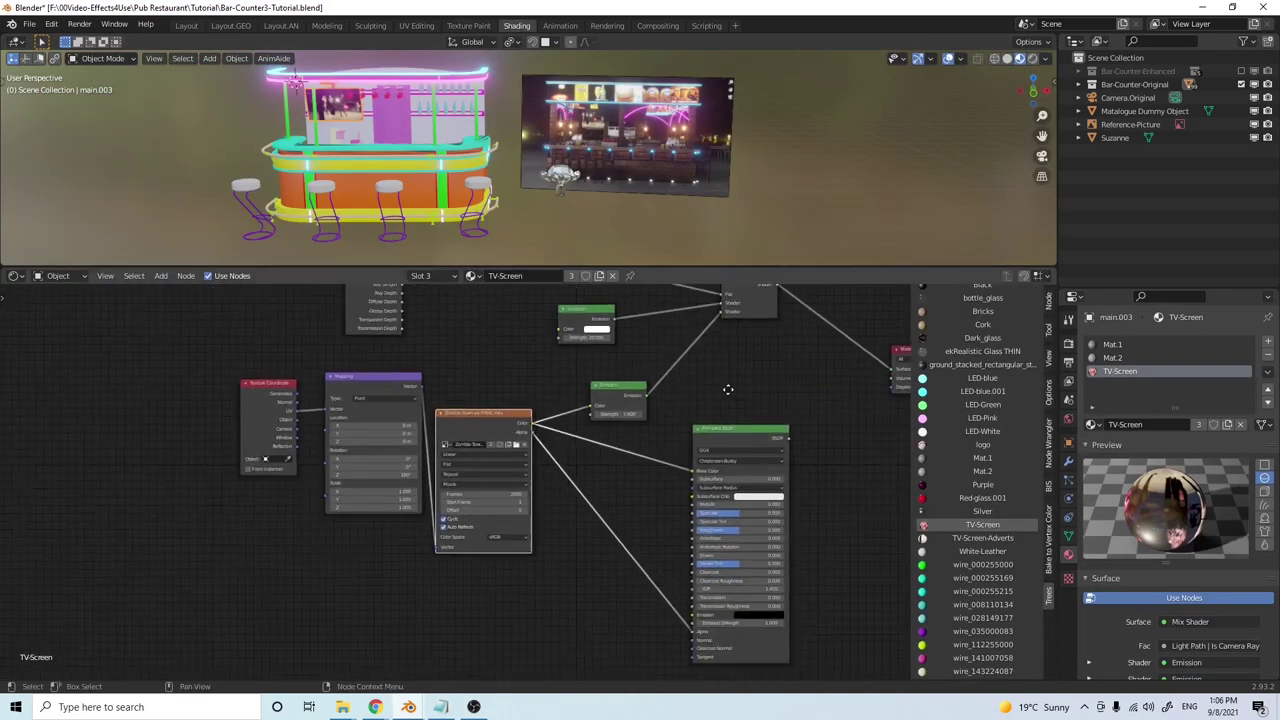
scroll(488, 390, up, 3)
click(565, 384)
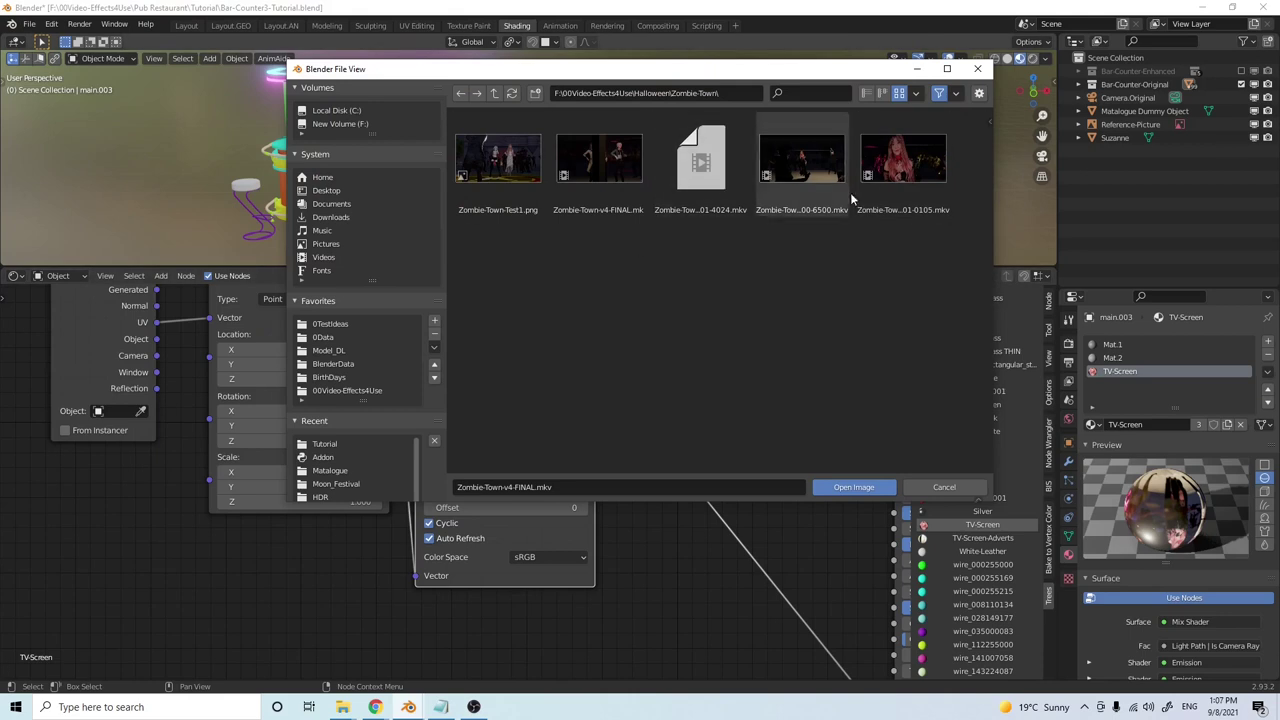
click(868, 490)
click(565, 384)
click(594, 177)
click(855, 487)
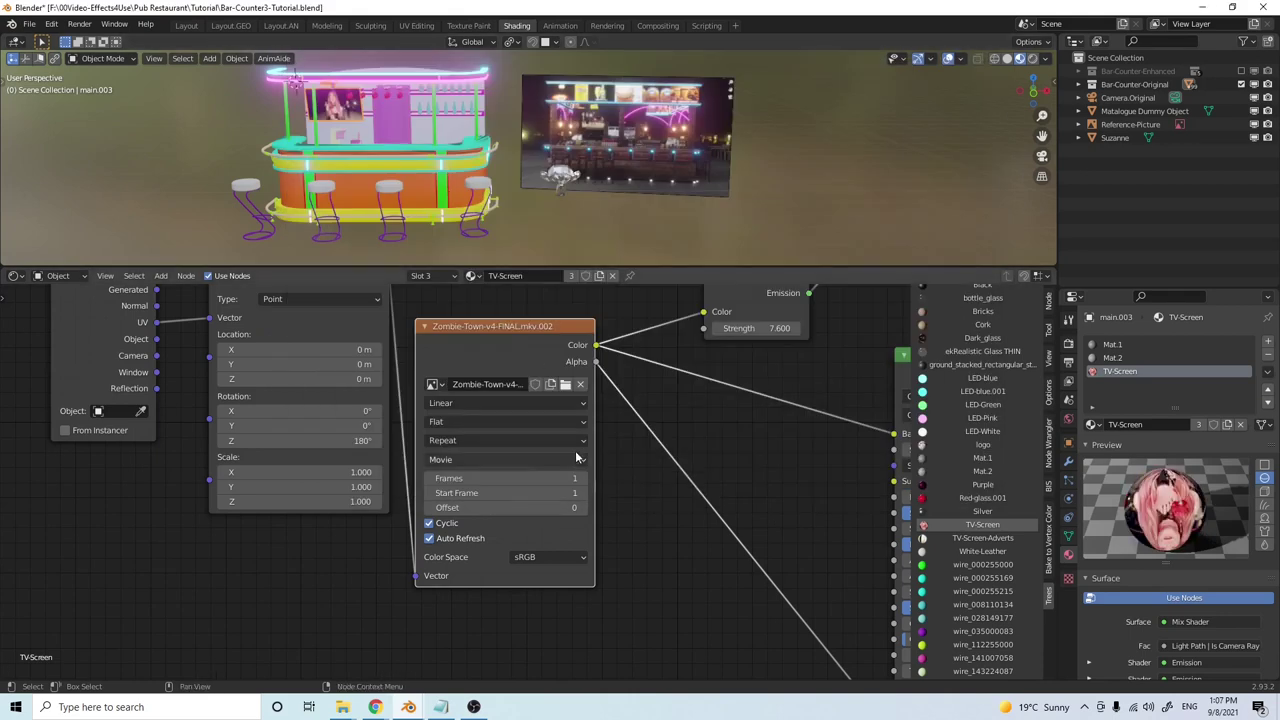
click(565, 384)
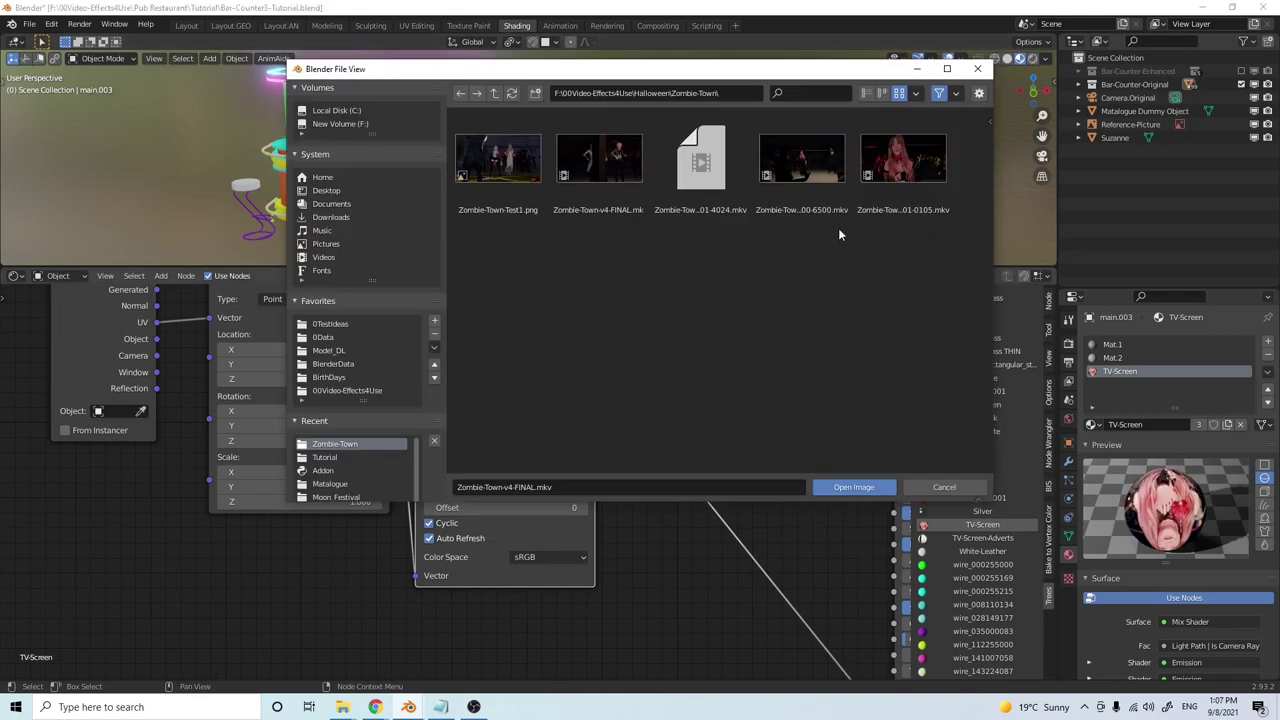
click(805, 165)
click(855, 487)
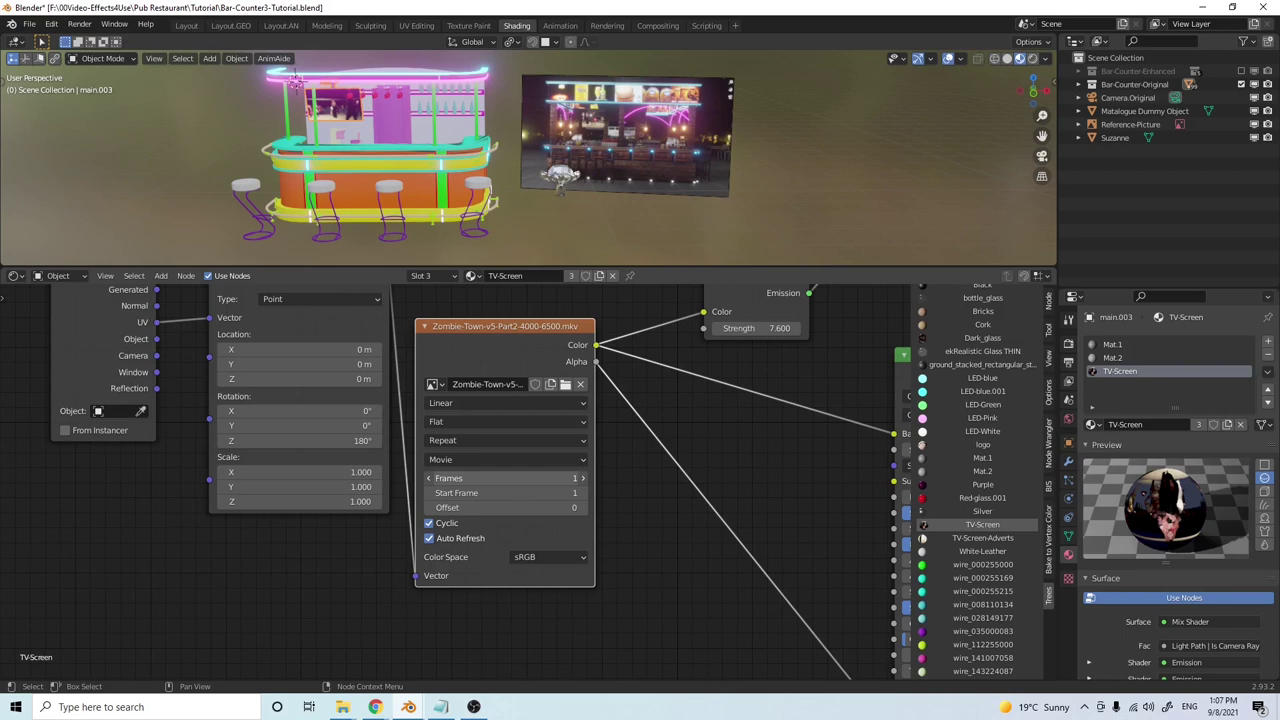
Set the movie texture to 2000 frames and play the animation
click(550, 479)
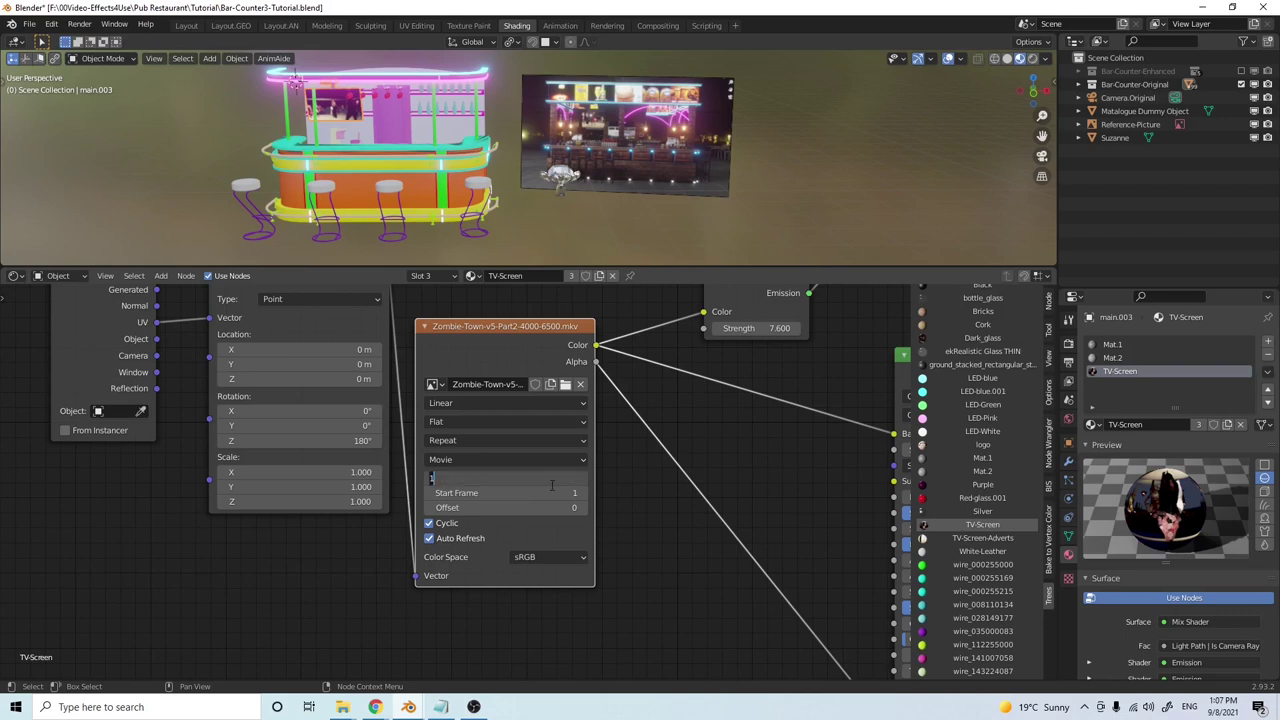
key(Return)
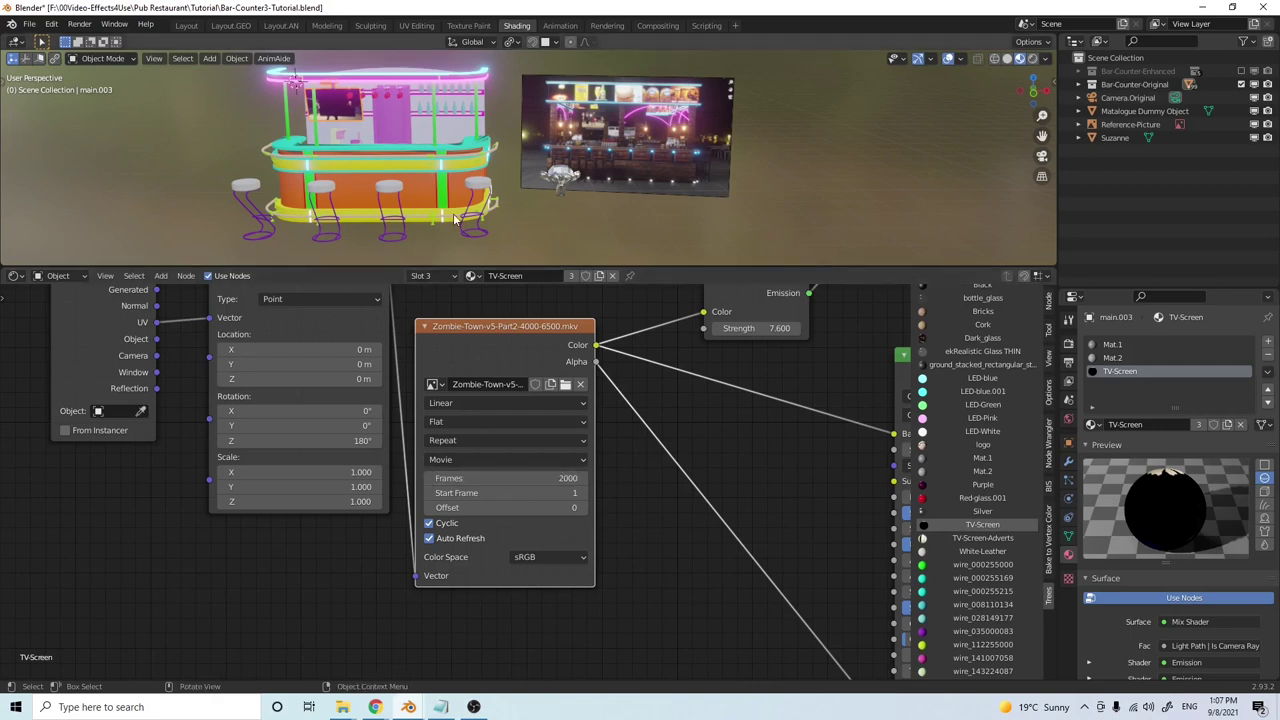
scroll(455, 220, up, 3)
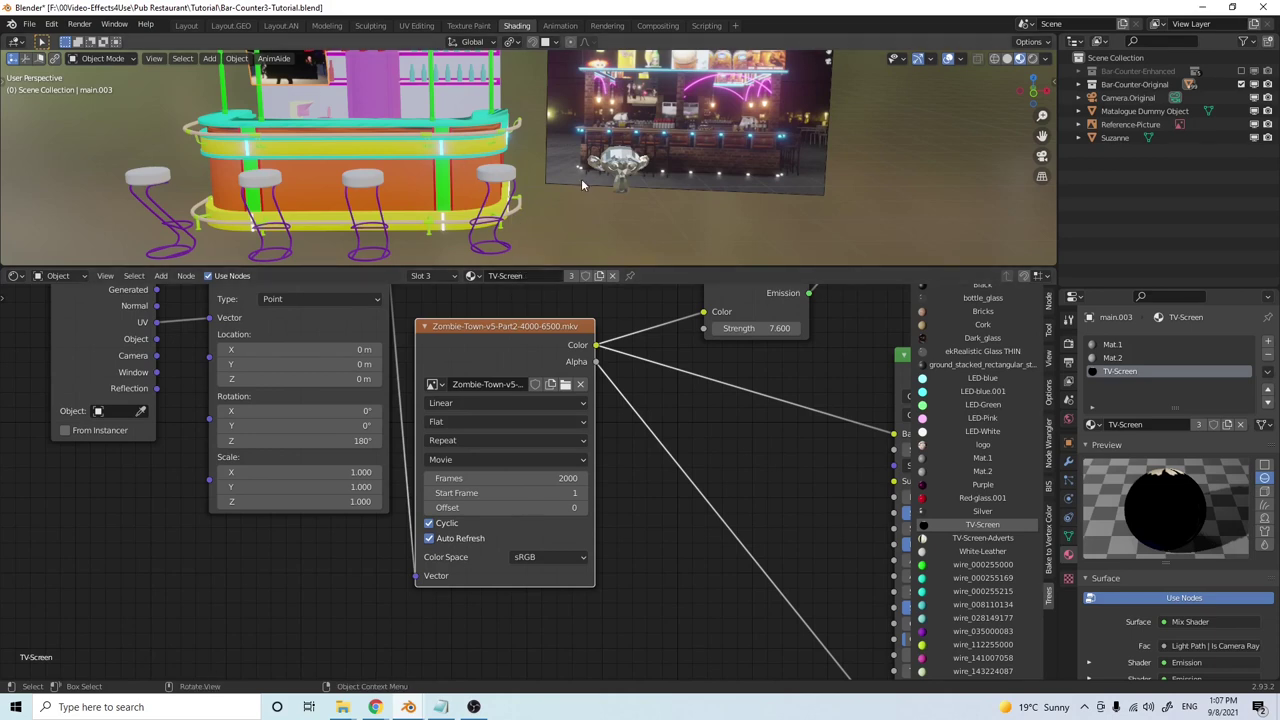
scroll(481, 201, up, 5)
key(space)
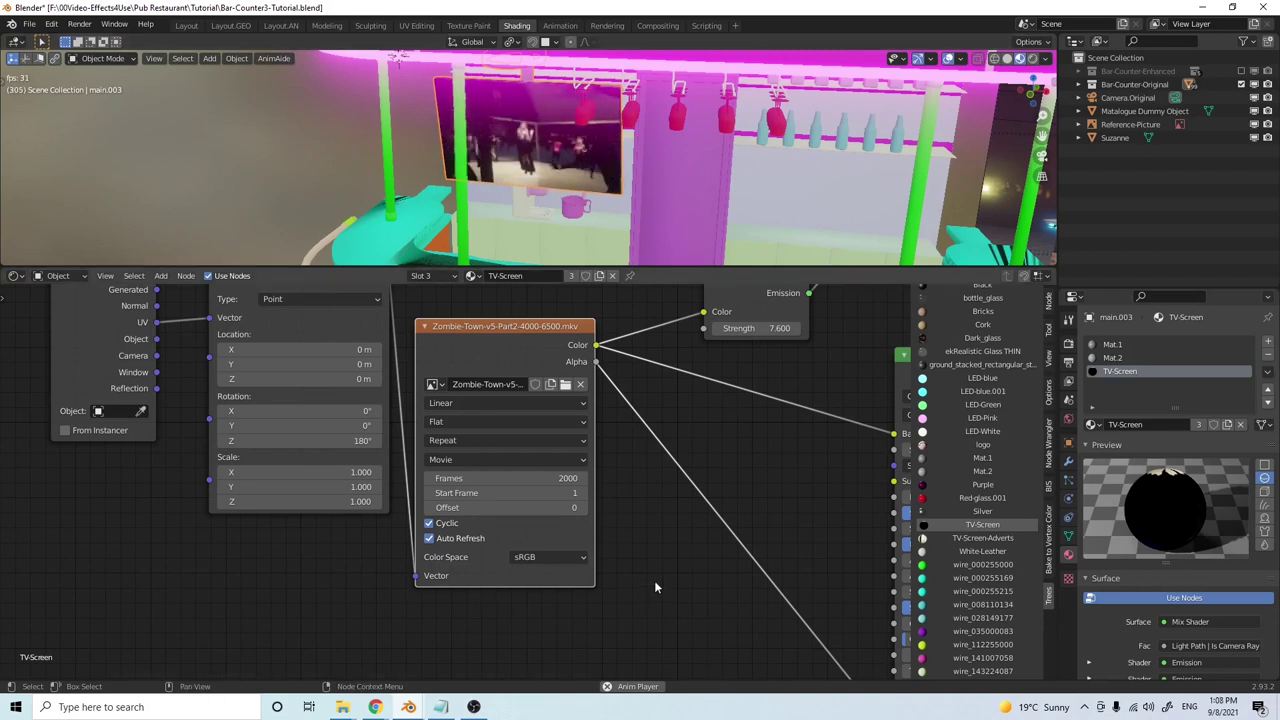
Stop playback, fit the whole node graph into view, and select the Light Path node
key(space)
scroll(624, 516, down, 1)
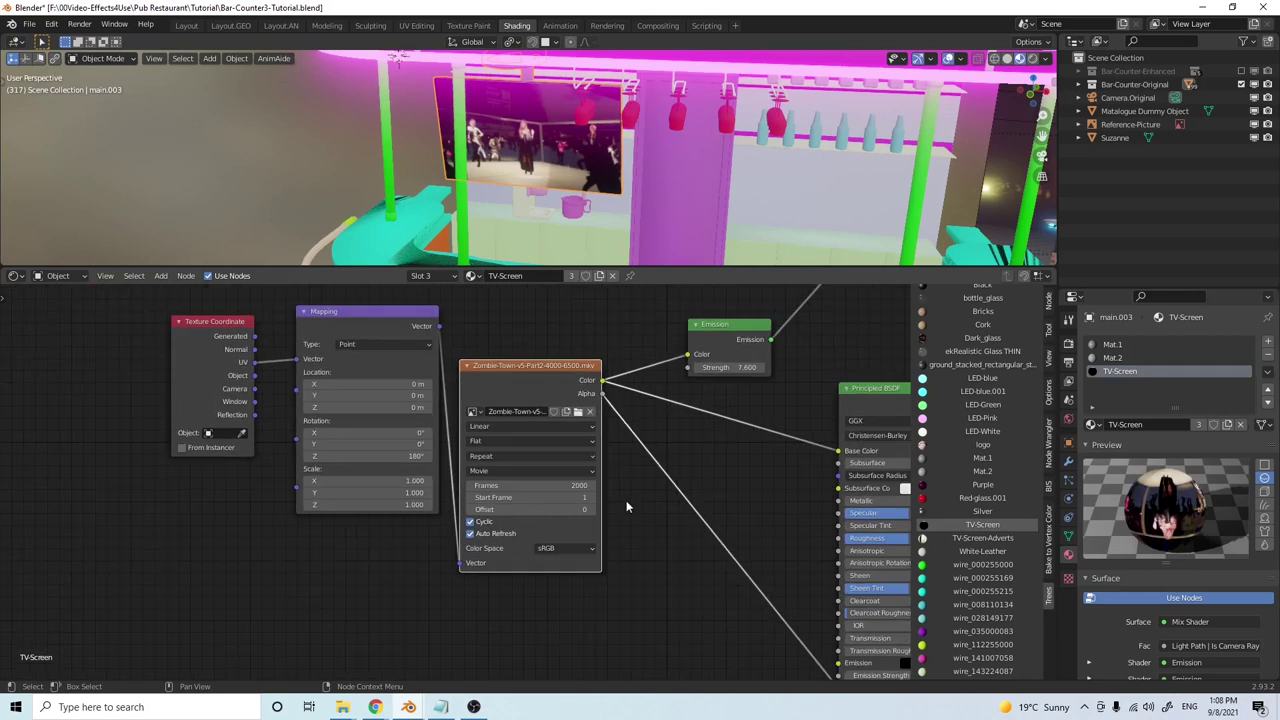
scroll(626, 500, down, 3)
scroll(565, 491, down, 1)
middle_drag(565, 491, 513, 568)
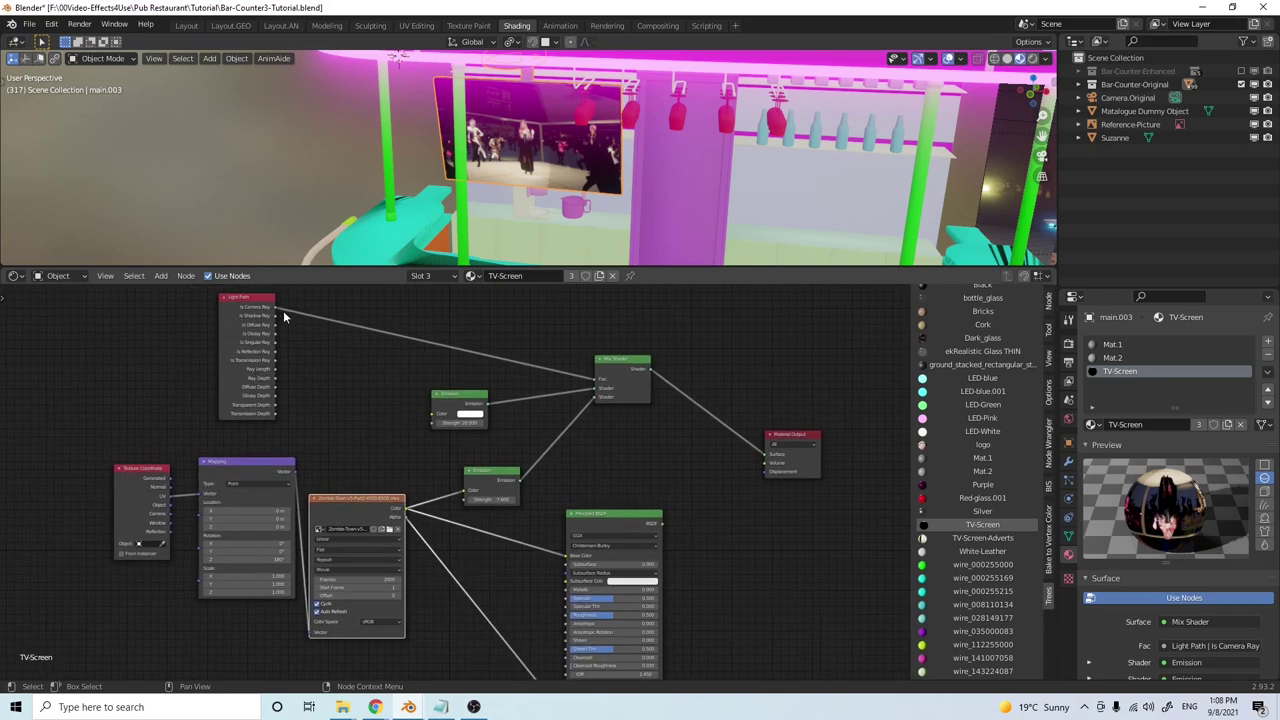
middle_drag(371, 385, 405, 403)
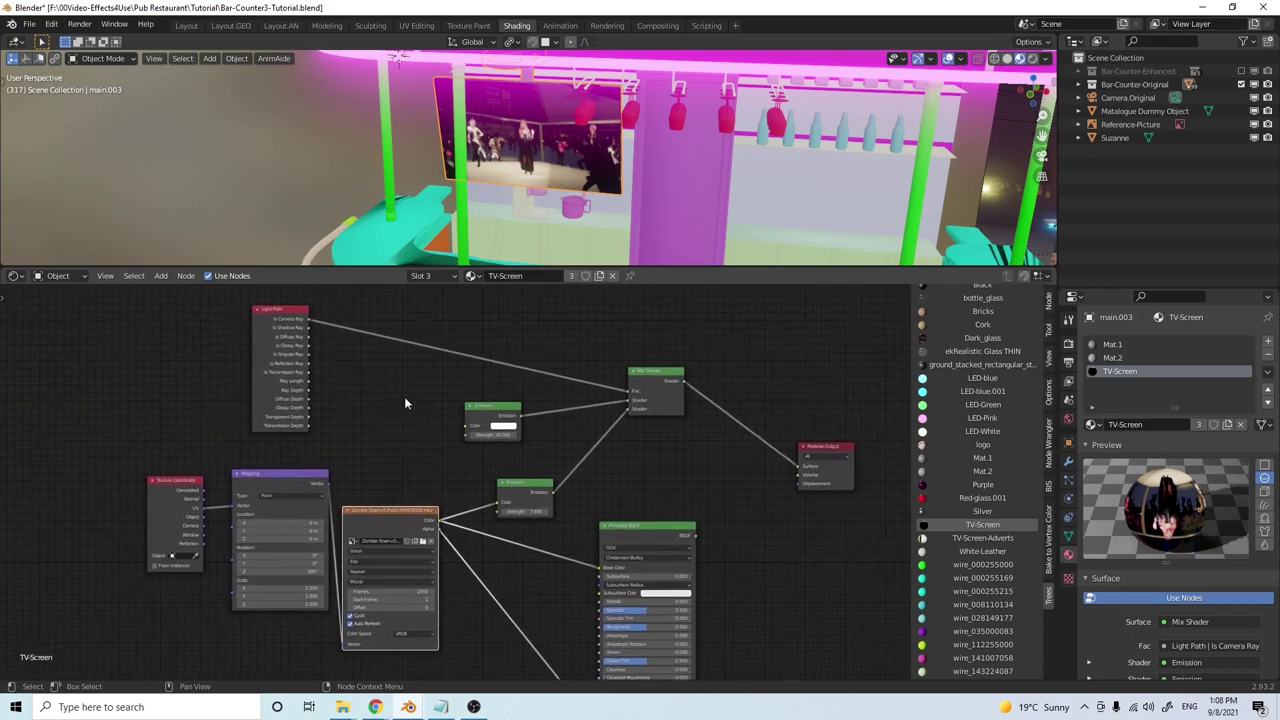
click(273, 312)
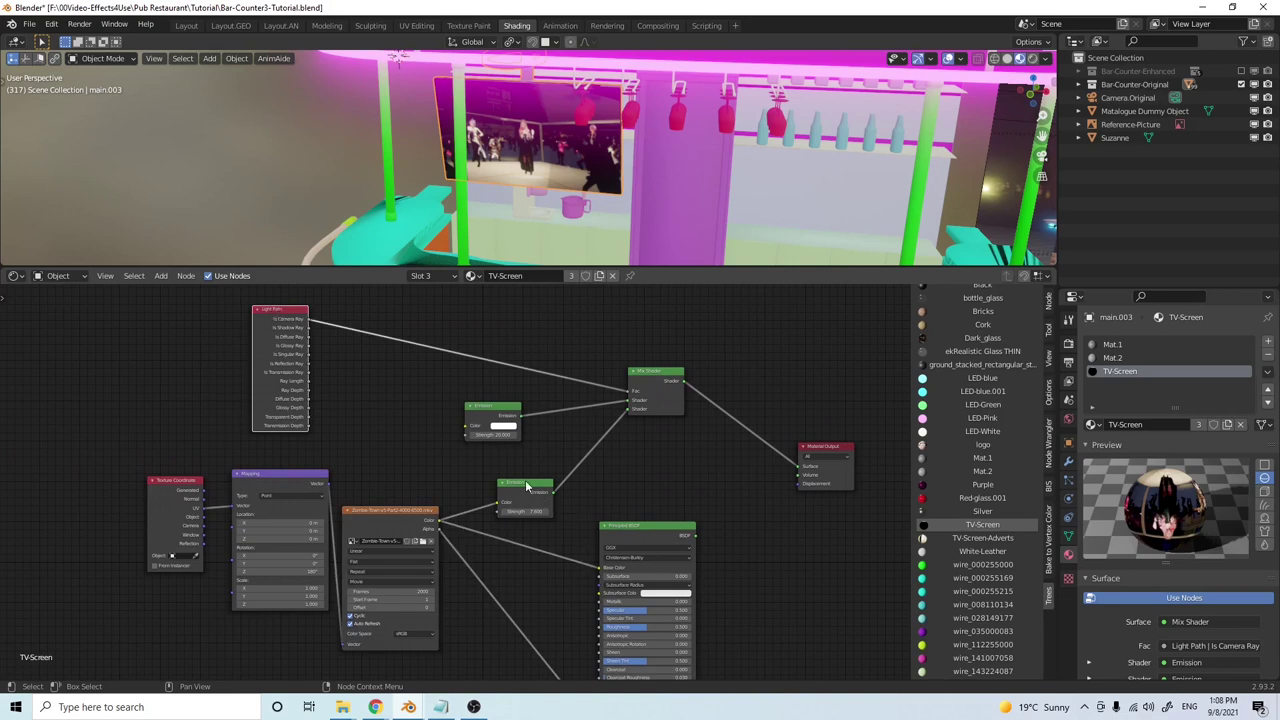
Increase the second Emission node's Strength and move the Light Path node right
middle_drag(690, 180, 630, 170)
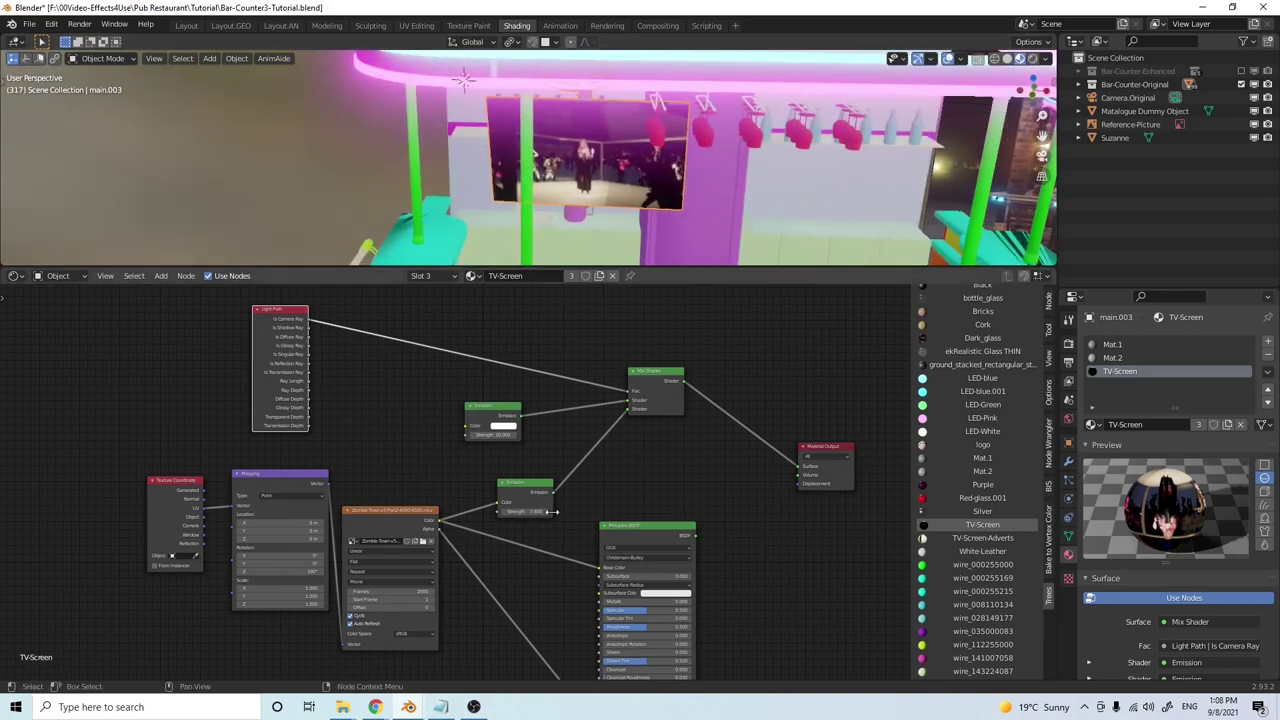
drag(540, 512, 598, 512)
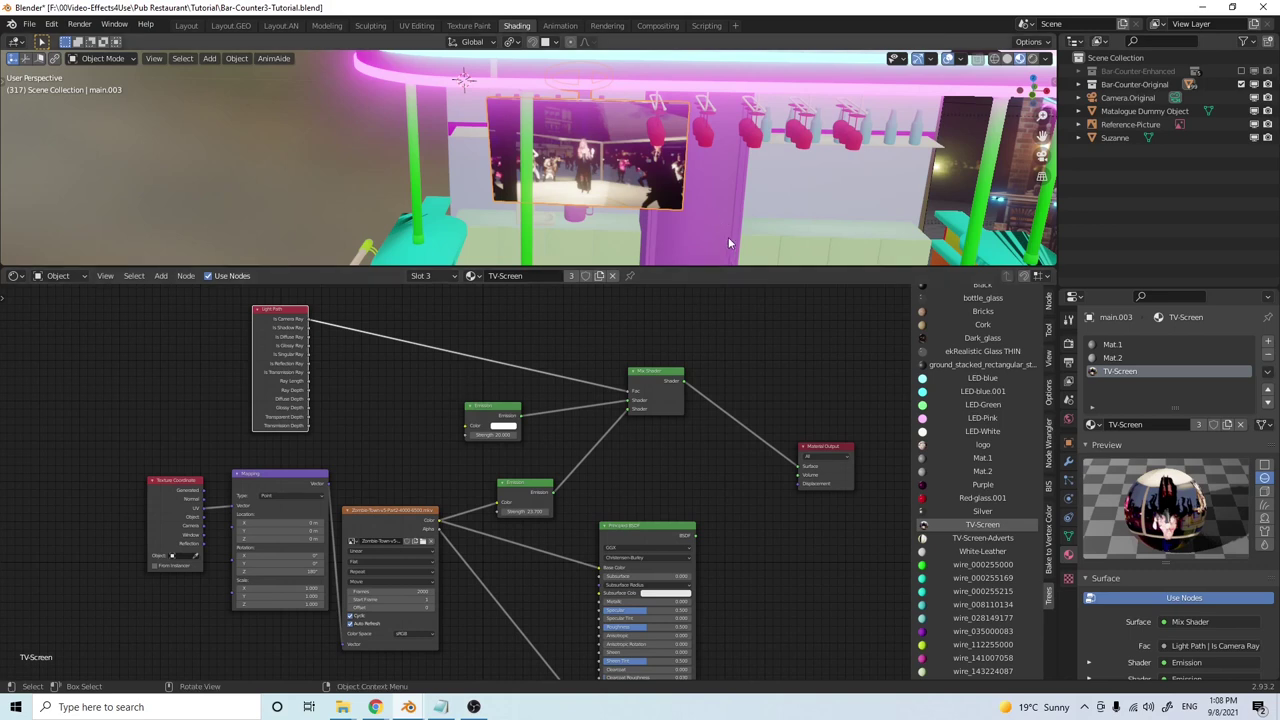
drag(285, 315, 376, 310)
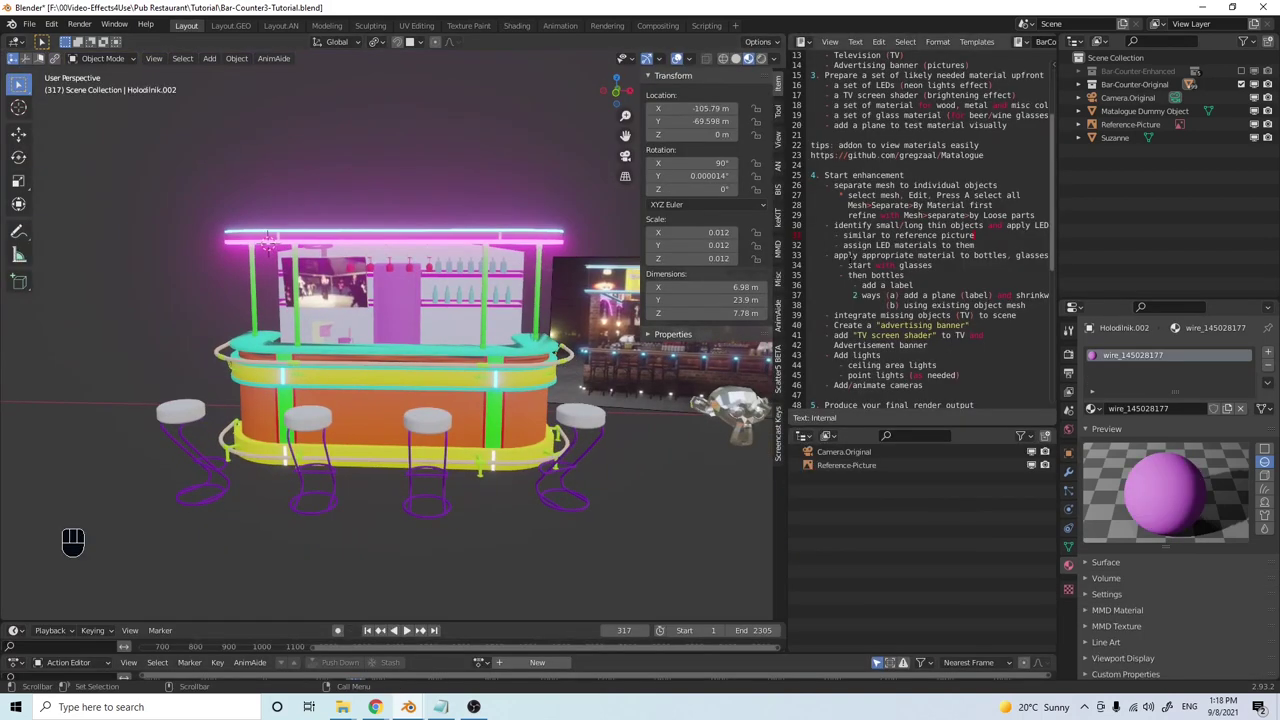
Assign the ekRealistic Glass THIN material to one hanging red wine glass
drag(811, 265, 905, 275)
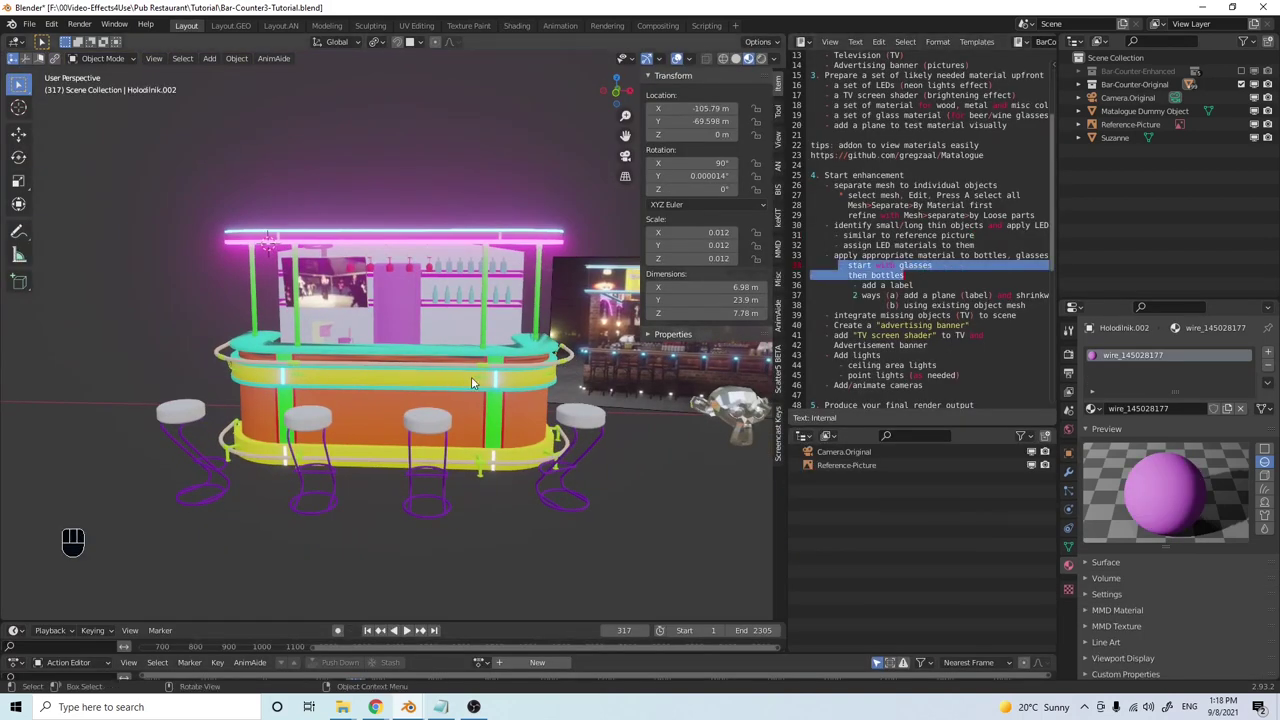
scroll(471, 376, up, 6)
shift+middle_drag(382, 295, 460, 361)
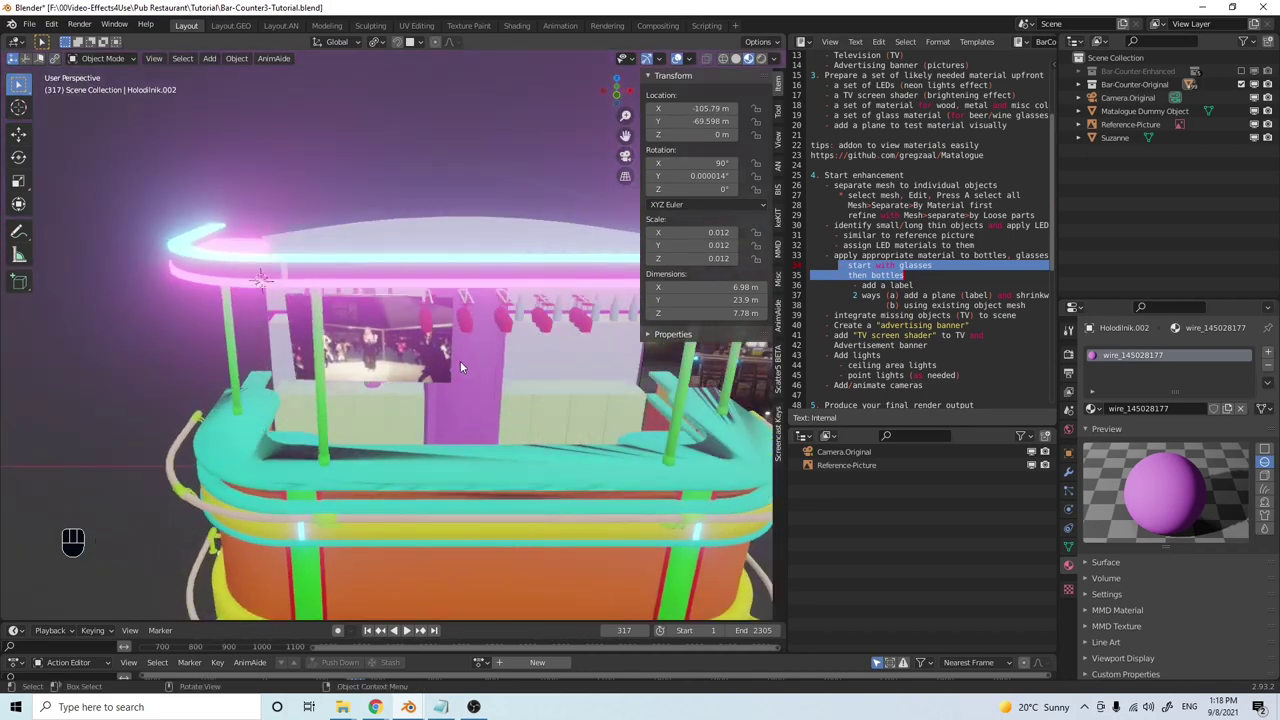
scroll(461, 356, up, 4)
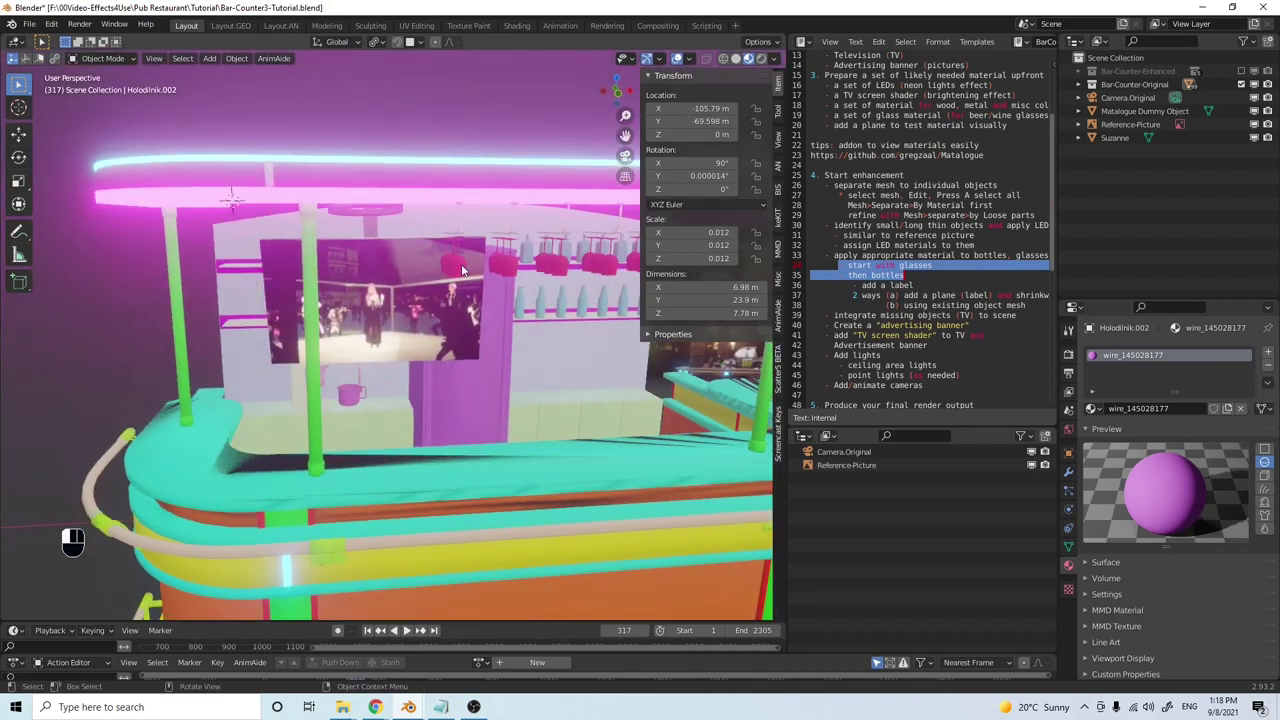
click(462, 270)
shift+middle_drag(462, 270, 448, 389)
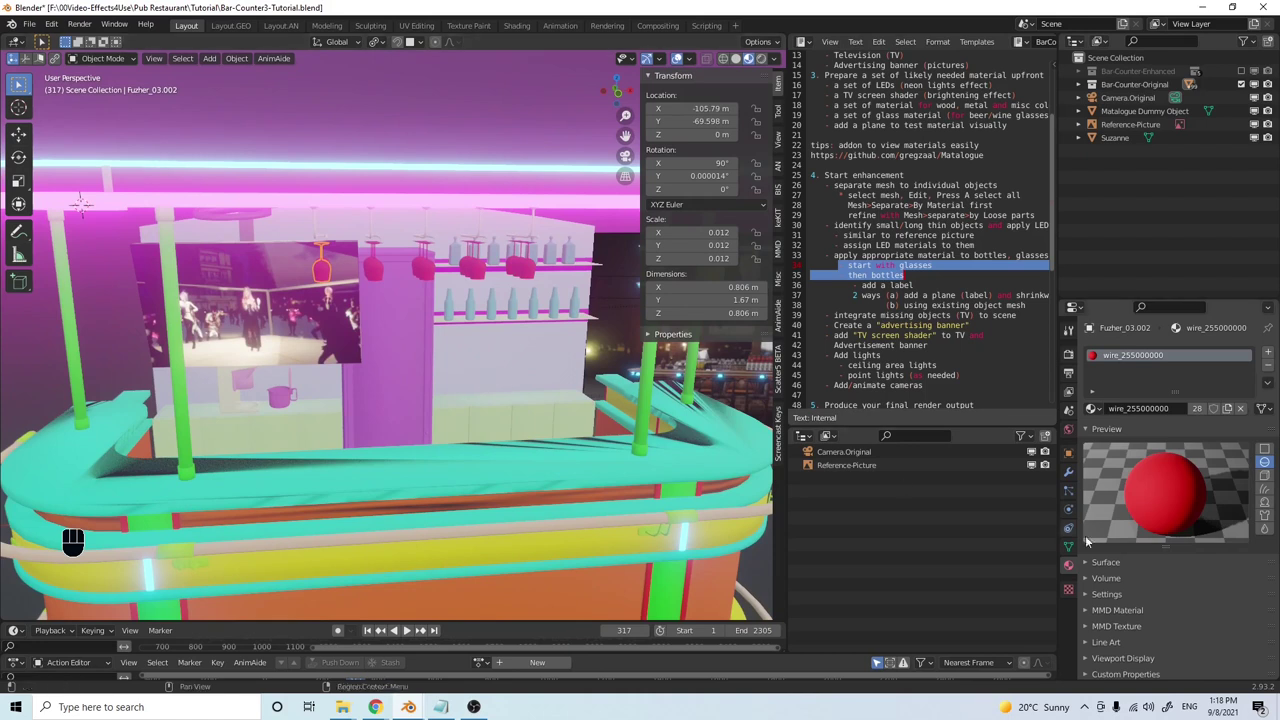
click(1092, 409)
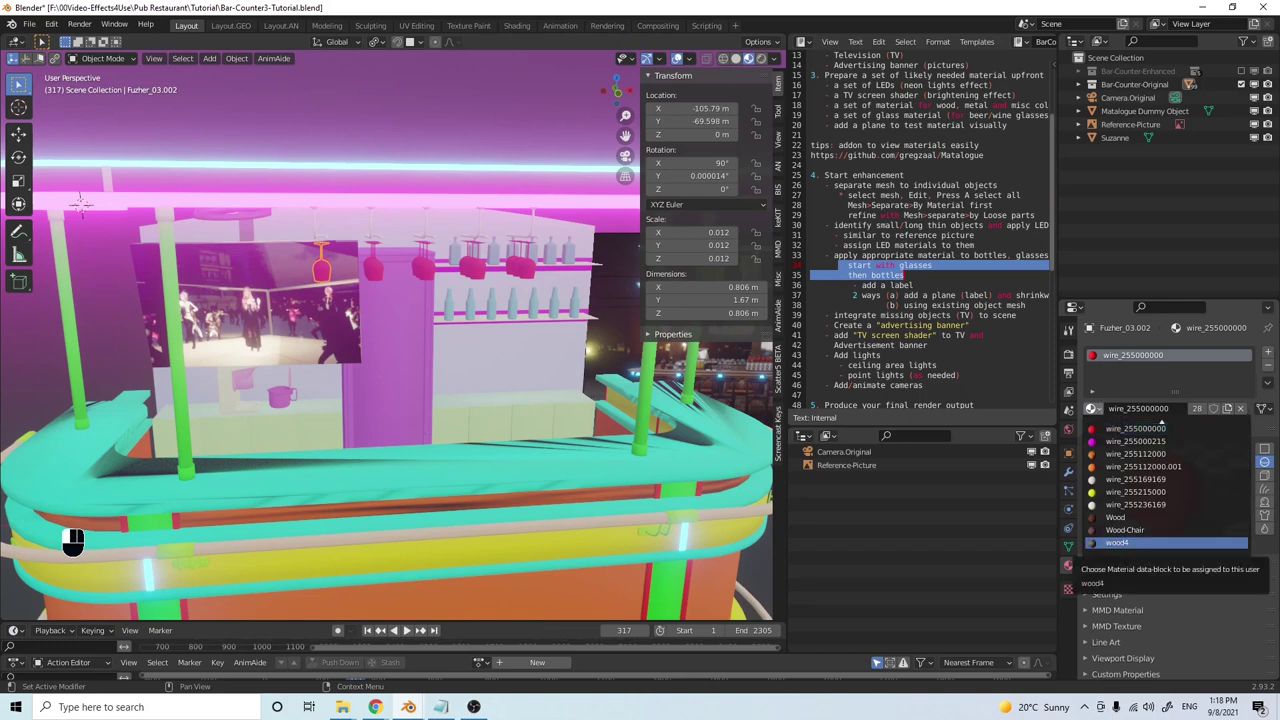
text(glass)
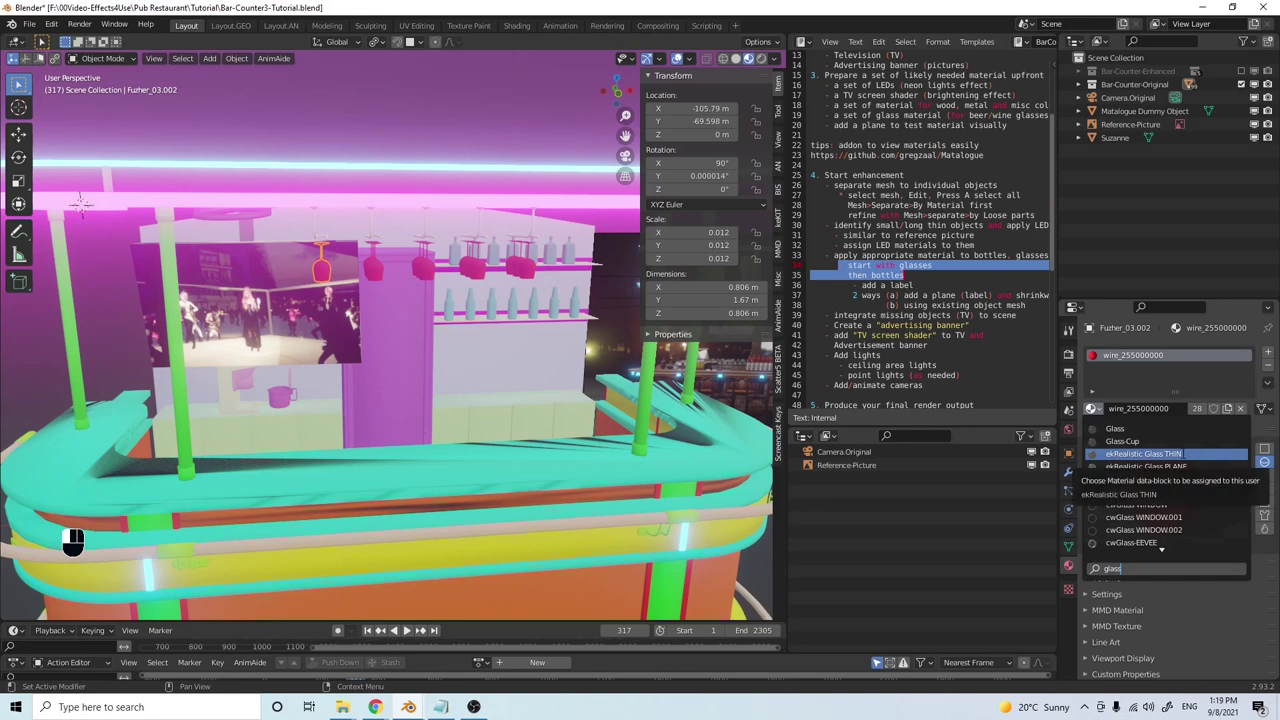
click(1170, 453)
Select another wine glass, then briefly move the TV screen along Y and cancel
middle_drag(440, 300, 479, 315)
scroll(443, 284, up, 3)
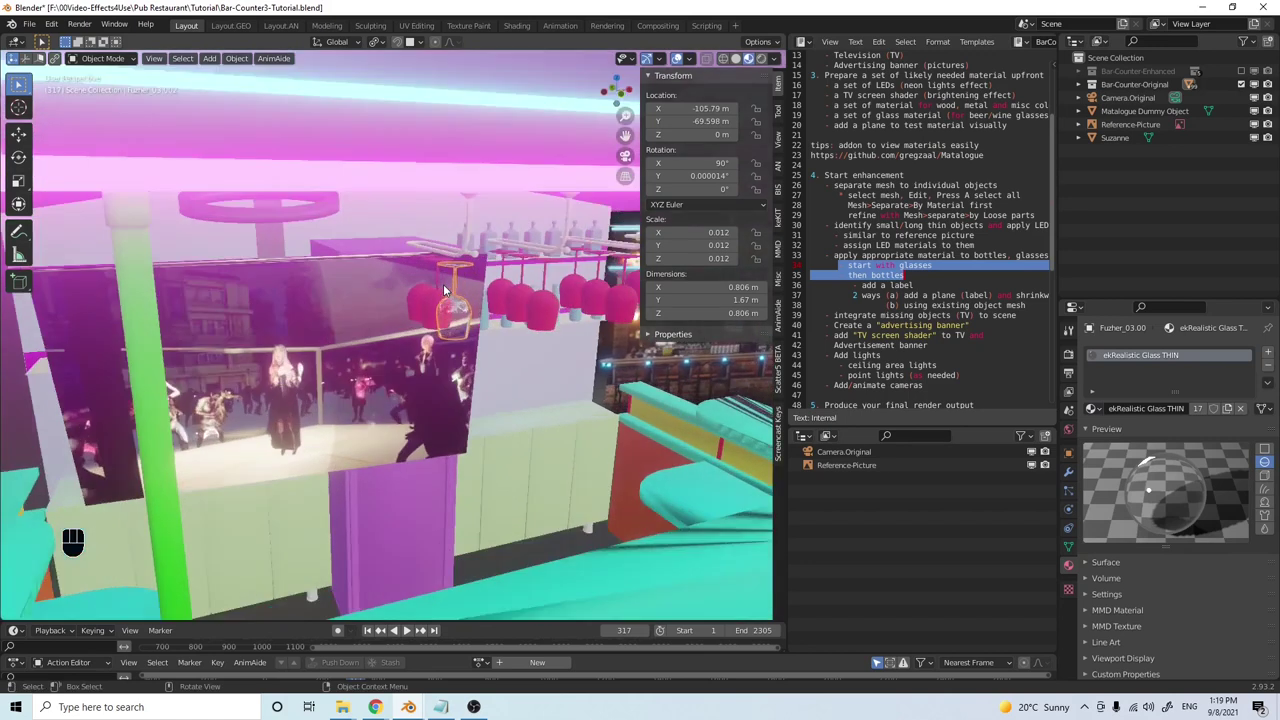
click(418, 305)
click(304, 277)
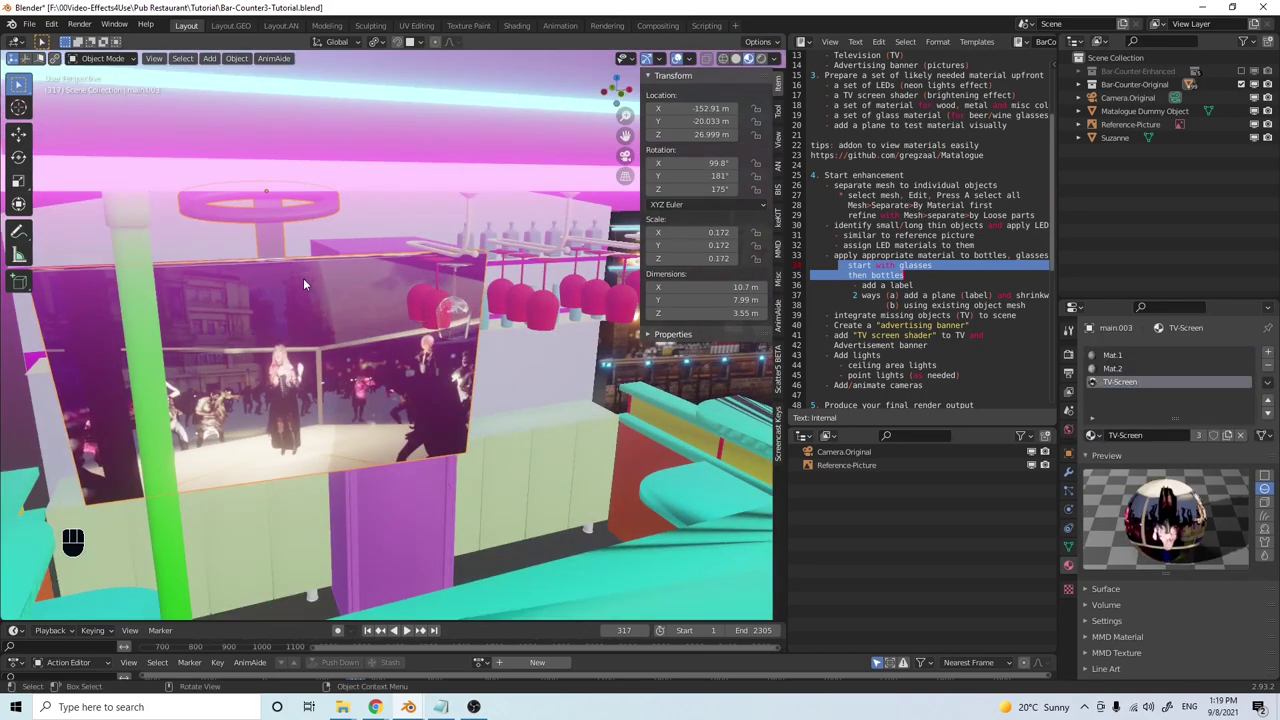
key(g)
key(y)
right_click(303, 324)
Select the other red glasses and link the clear glass material to them all
click(440, 305)
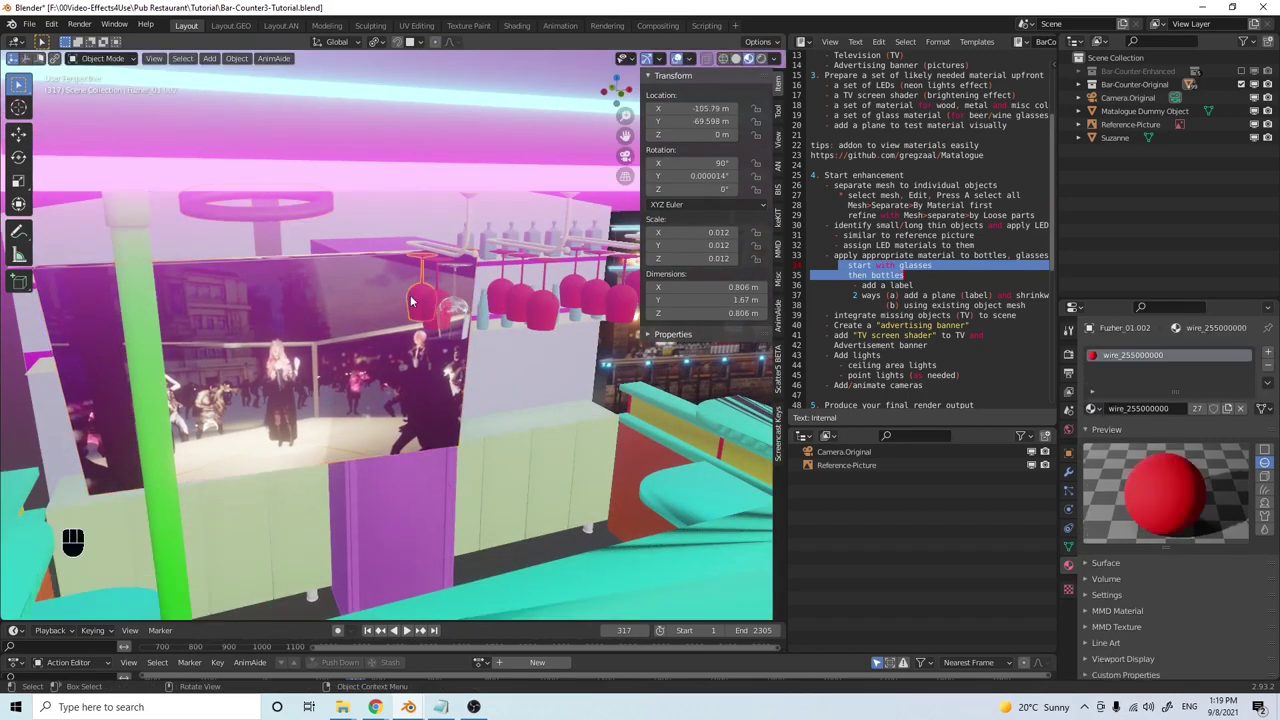
middle_drag(615, 415, 406, 294)
click(340, 312)
shift+scroll(322, 302, up, 3)
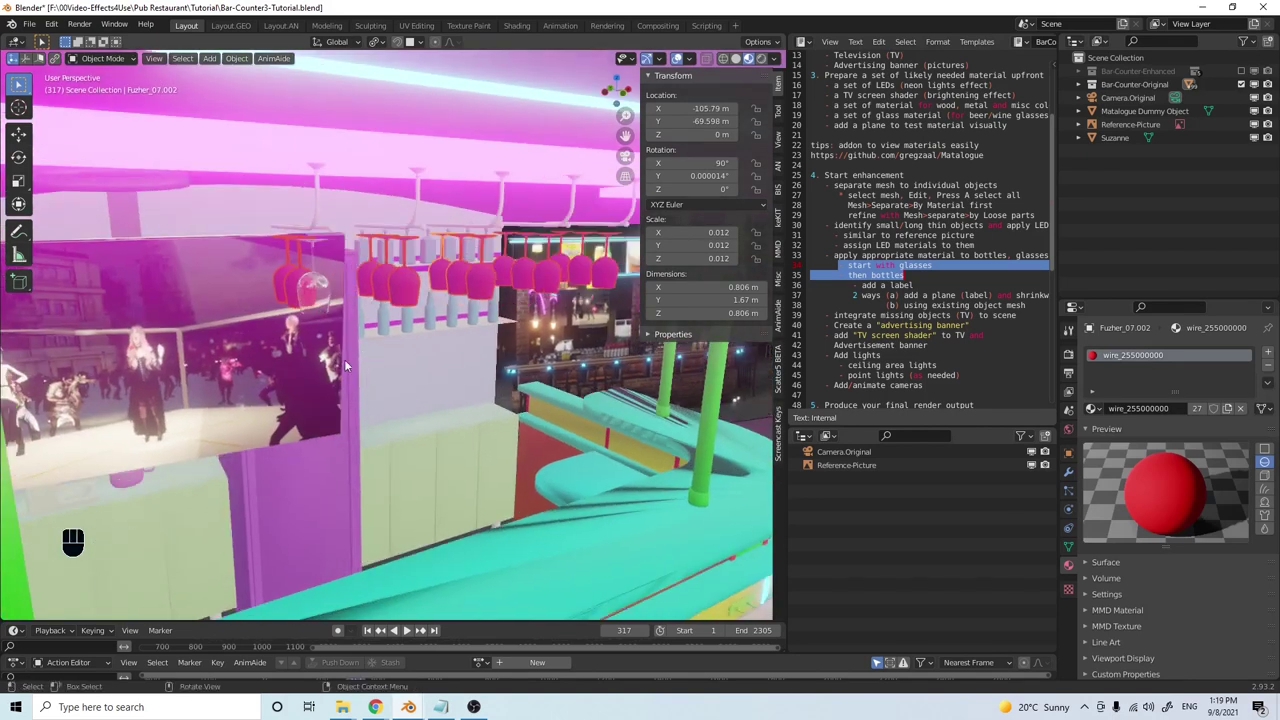
shift+click(317, 297)
key(ctrl+l)
click(317, 297)
middle_drag(468, 327, 398, 304)
click(449, 314)
scroll(398, 304, up, 3)
scroll(398, 304, up, 6)
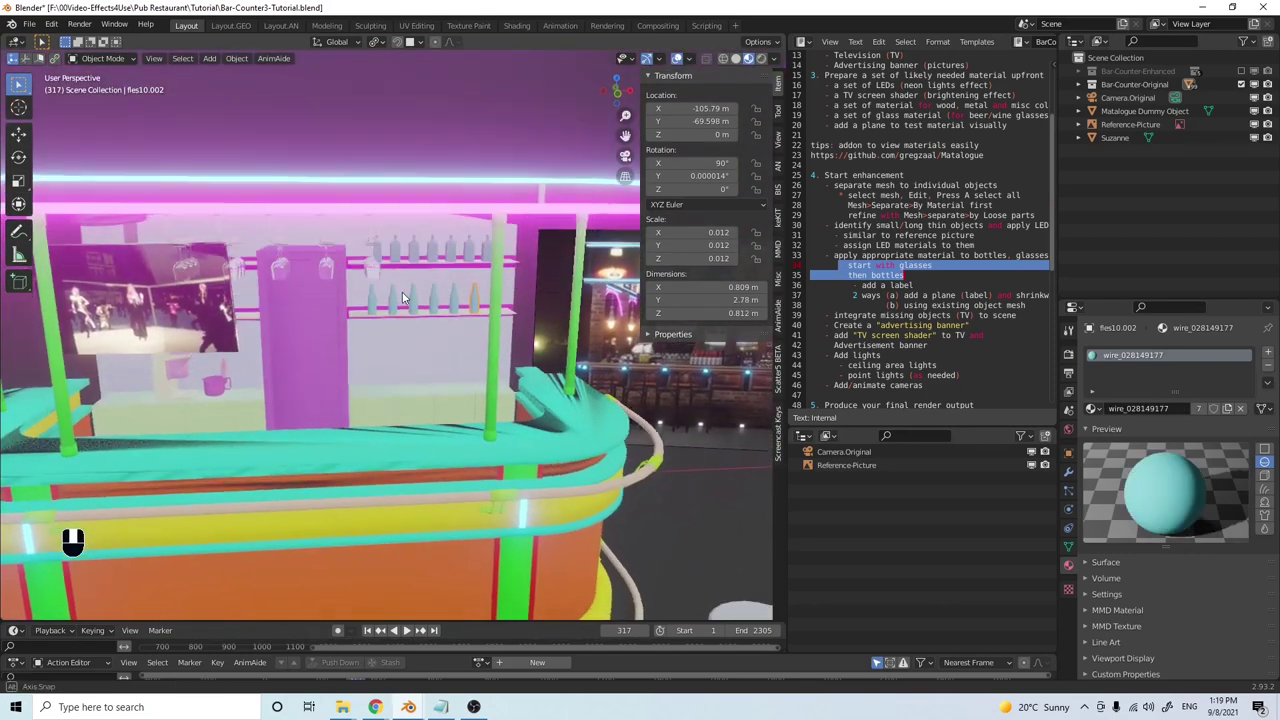
scroll(421, 283, down, 5)
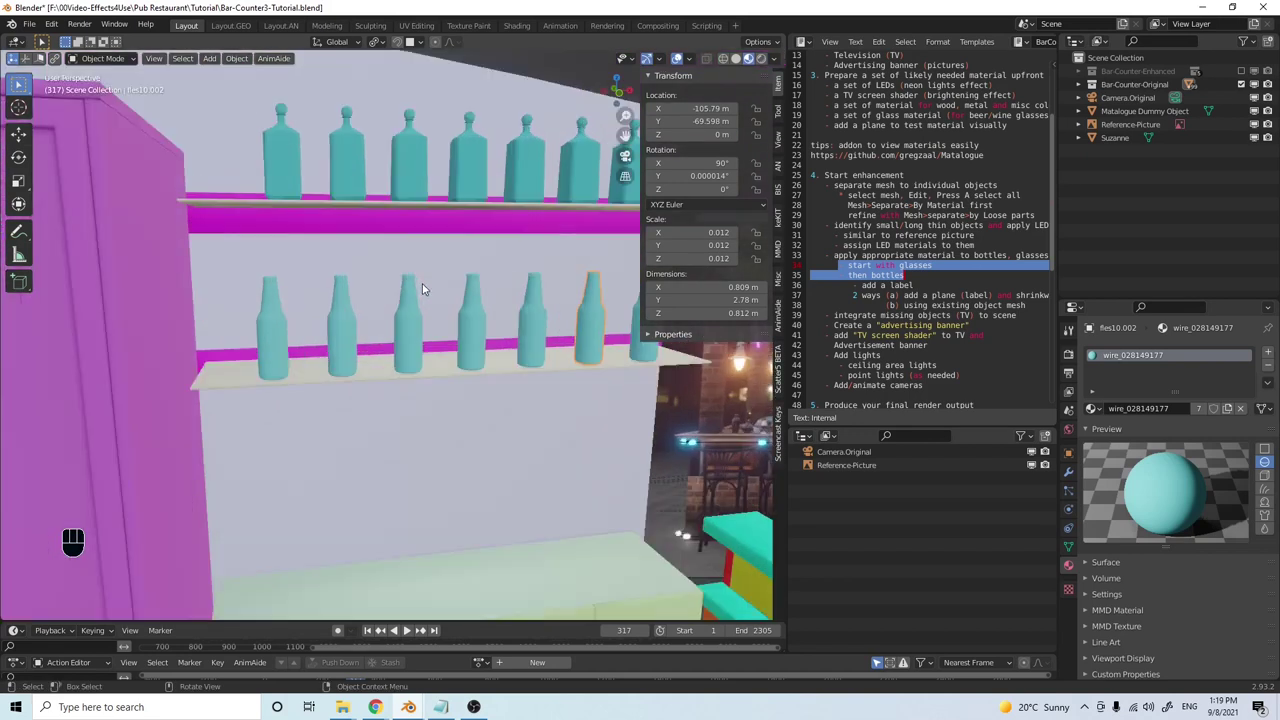
scroll(371, 264, up, 2)
scroll(358, 240, up, 4)
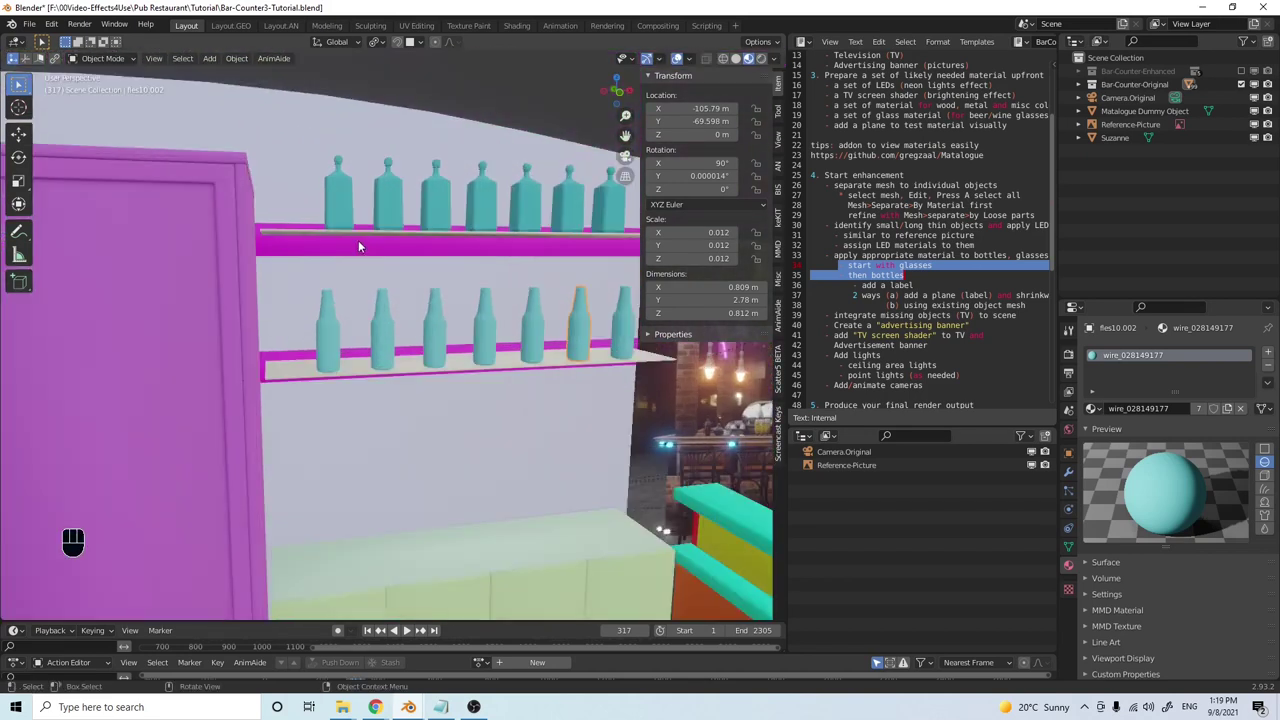
click(329, 231)
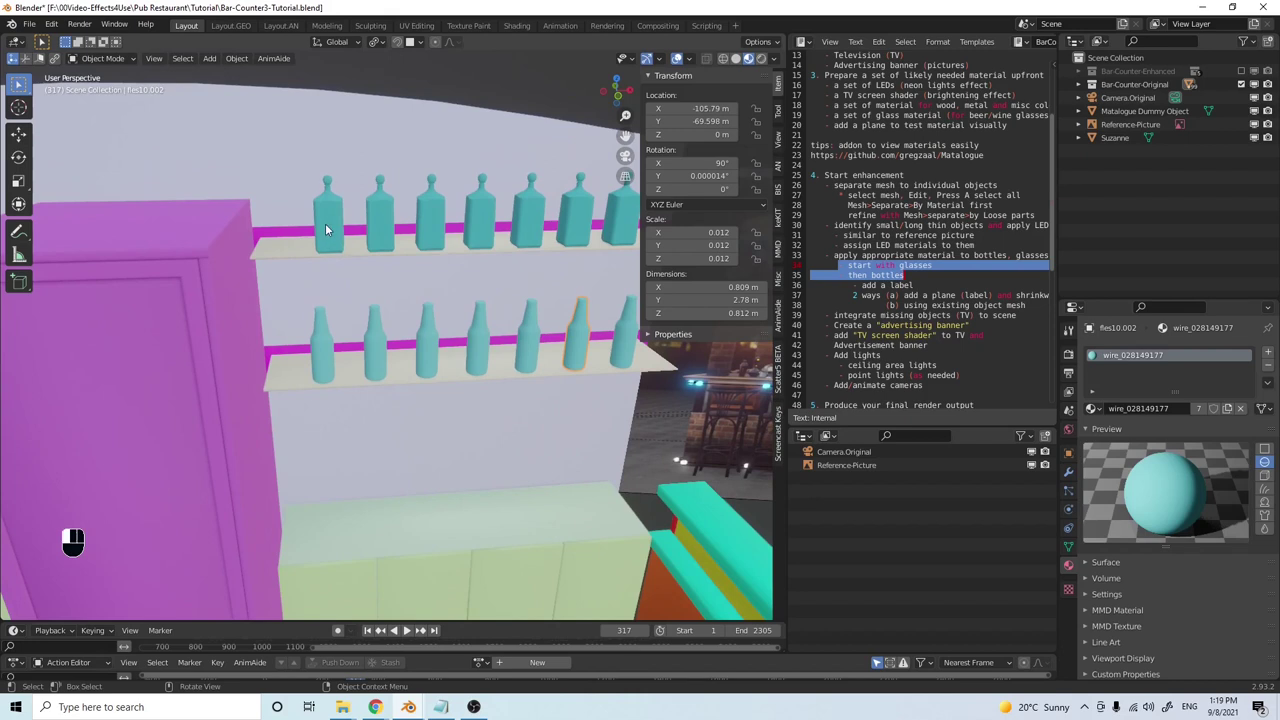
scroll(333, 227, up, 5)
middle_drag(335, 223, 327, 229)
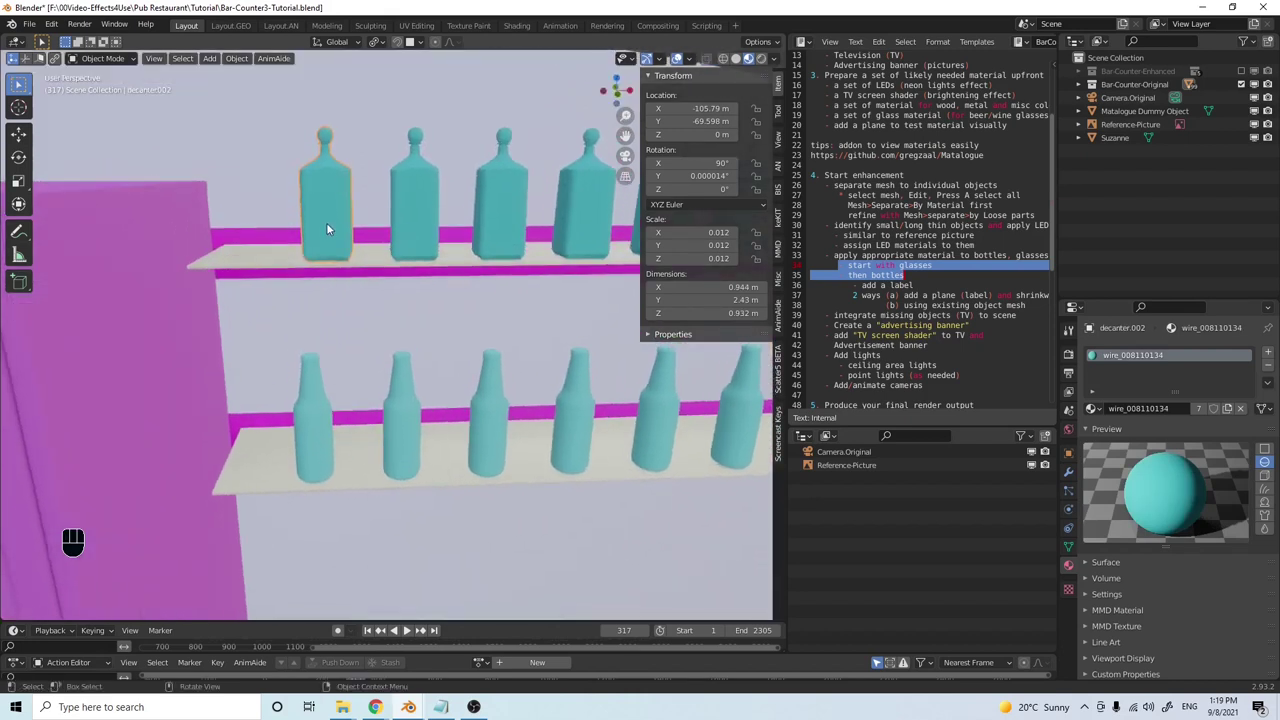
mouse_move(459, 293)
middle_down()
mouse_move(451, 286)
mouse_move(466, 309)
mouse_move(446, 329)
mouse_move(443, 307)
middle_up()
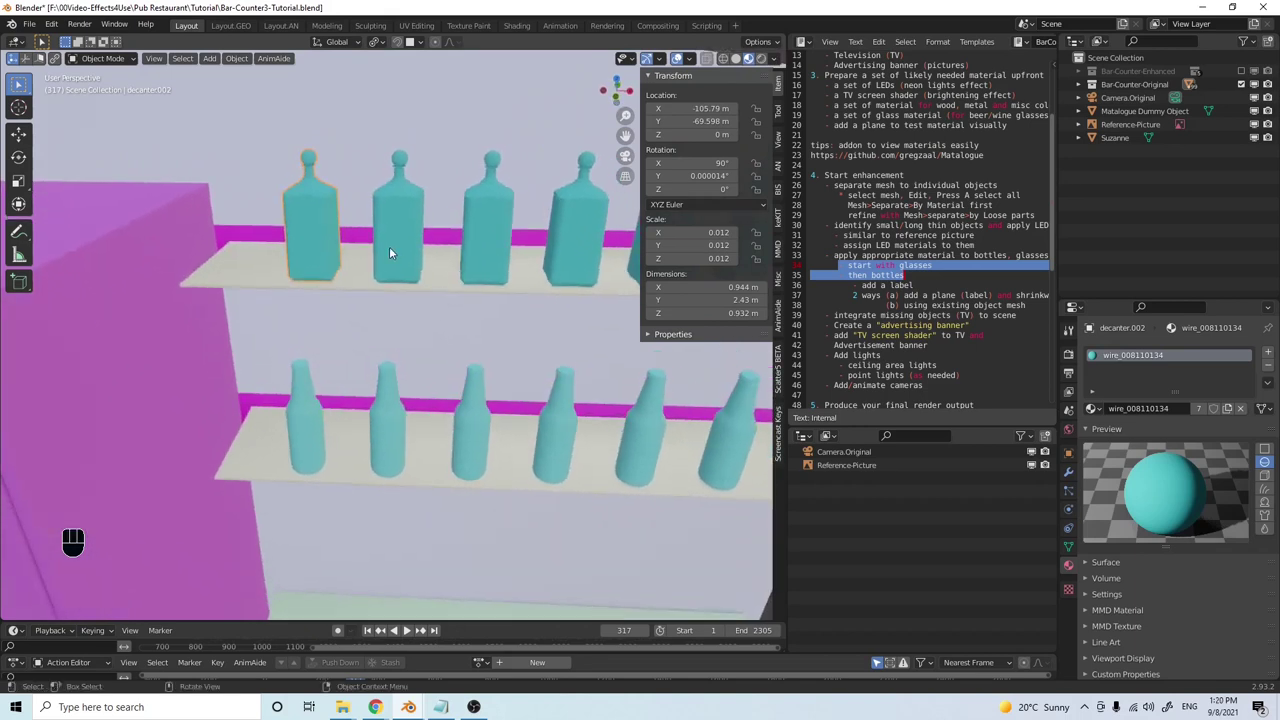
middle_drag(308, 162, 361, 172)
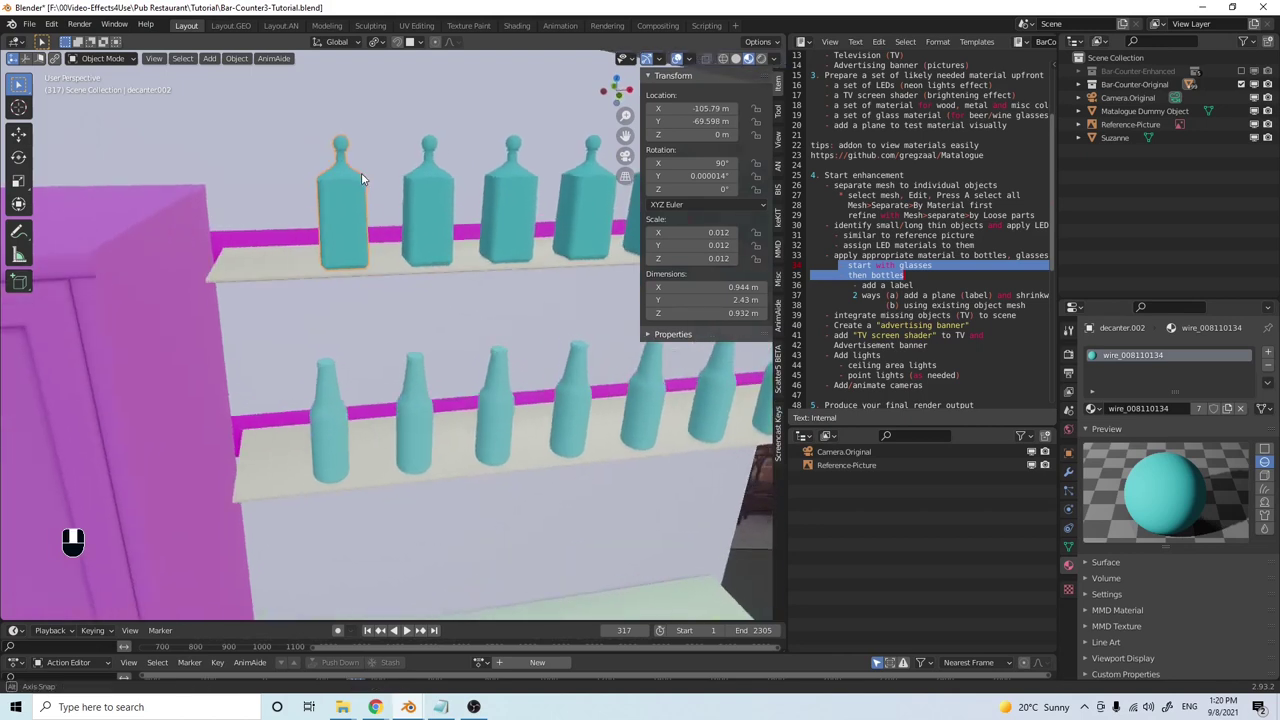
scroll(355, 168, up, 3)
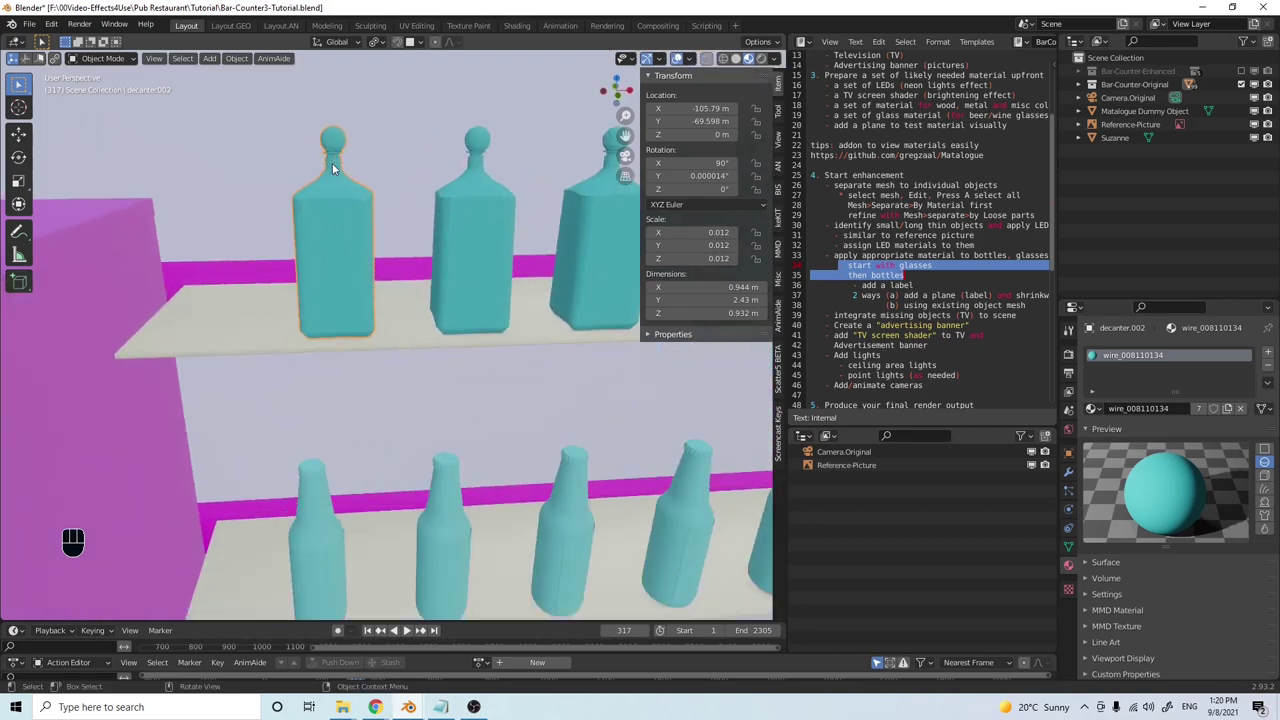
mouse_move(364, 289)
middle_down()
mouse_move(355, 306)
mouse_move(358, 296)
middle_up()
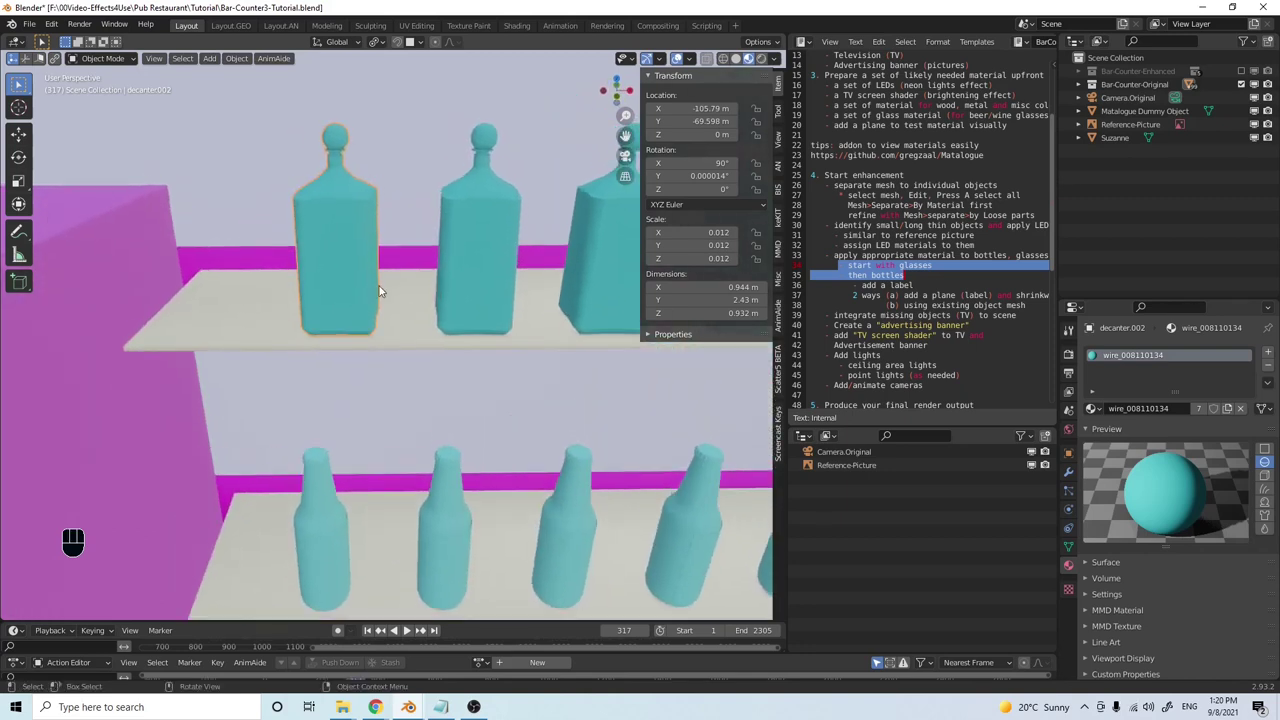
middle_drag(340, 244, 399, 277)
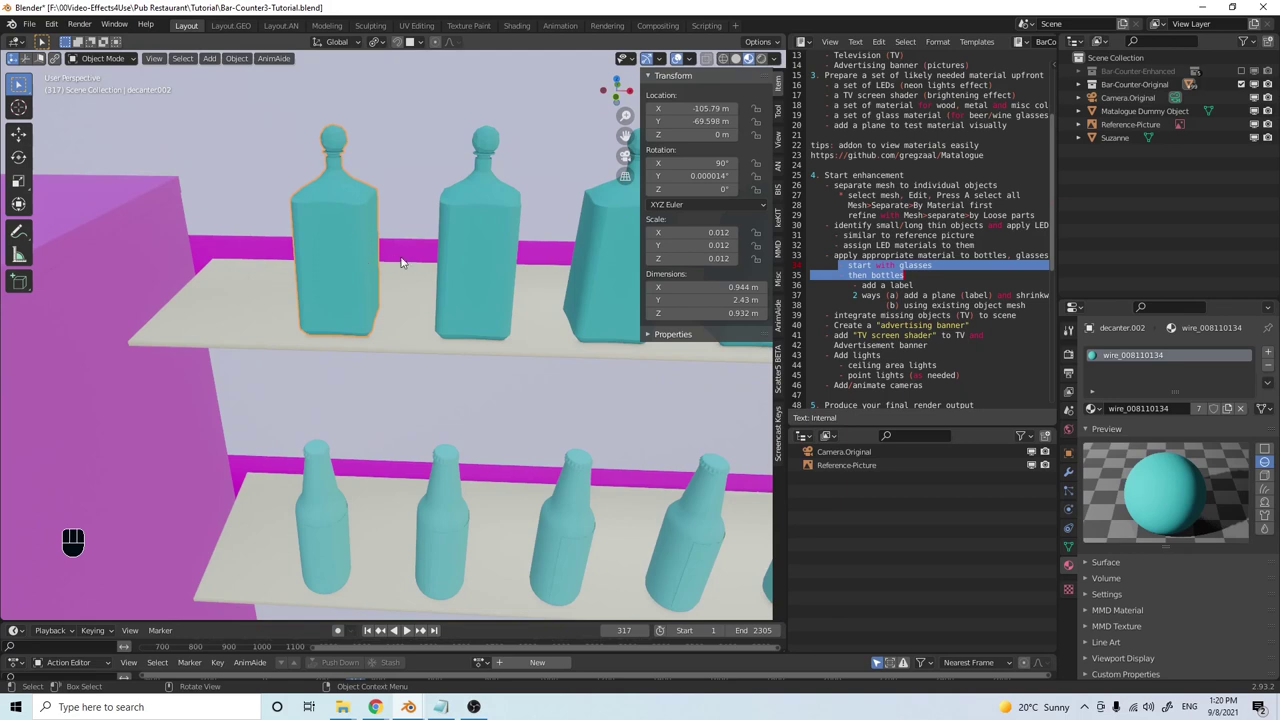
Separate the decanter mesh by loose parts in Edit Mode
key(Tab)
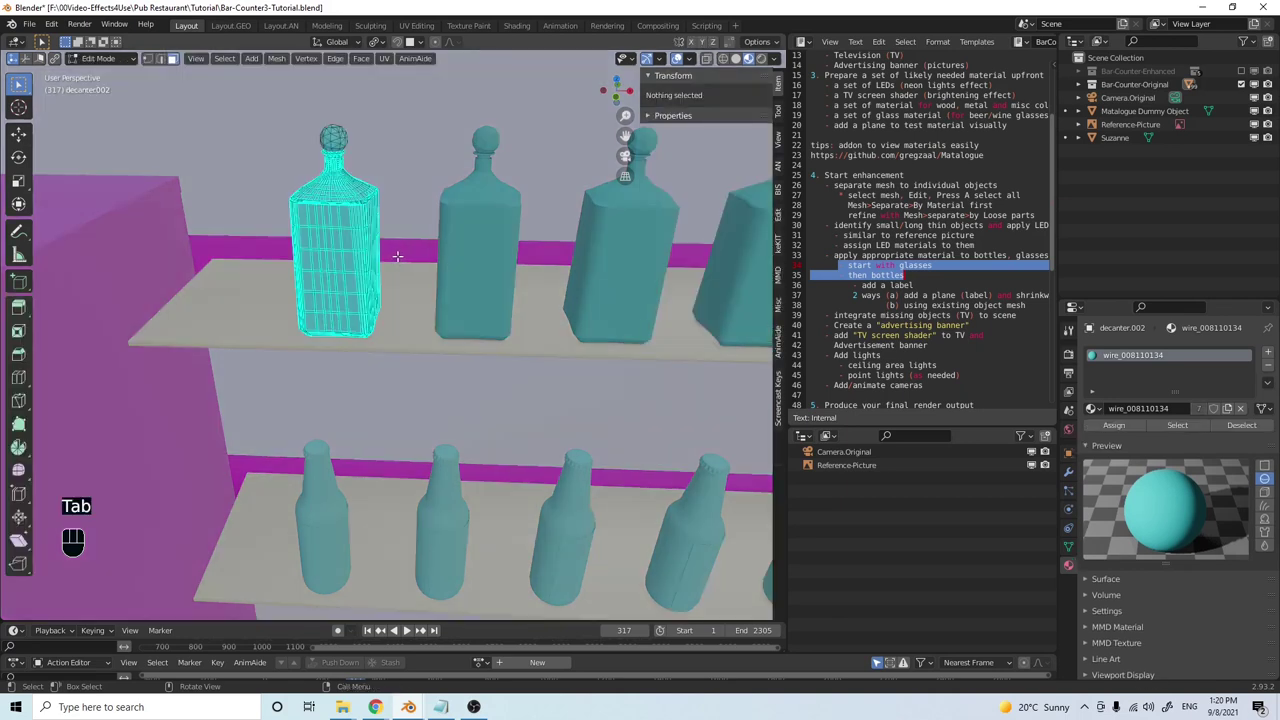
click(277, 60)
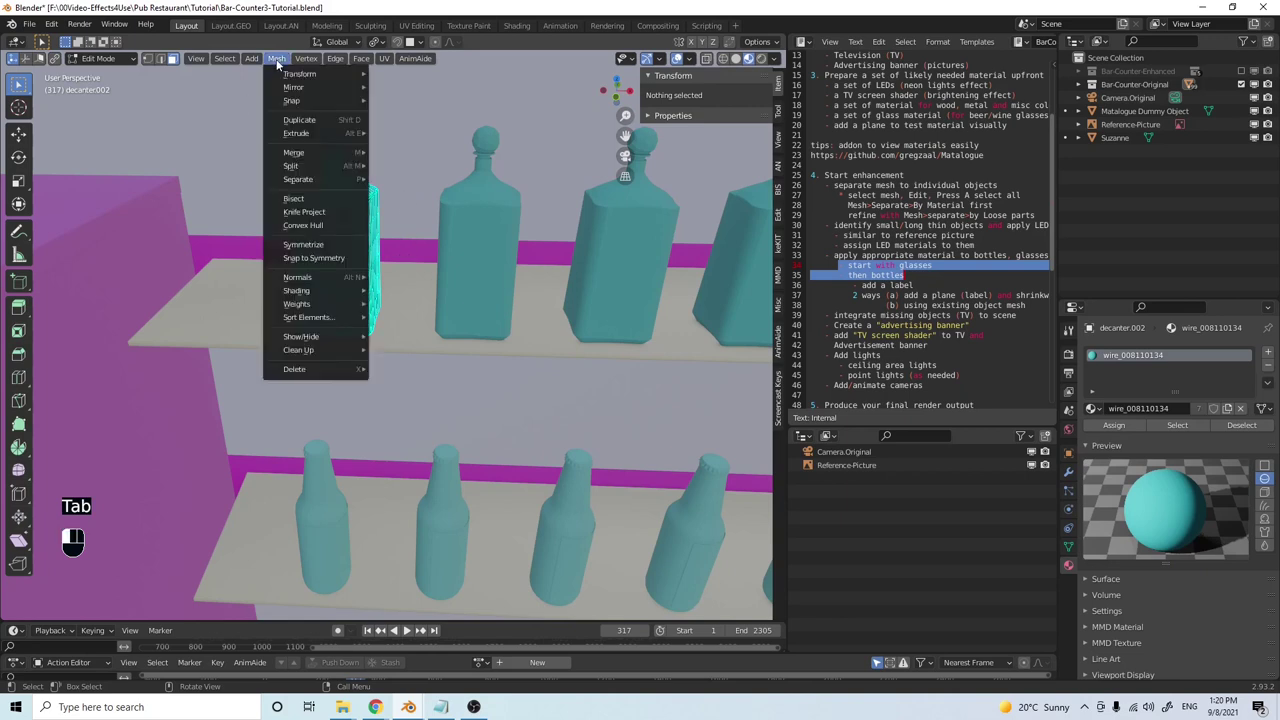
mouse_move(300, 179)
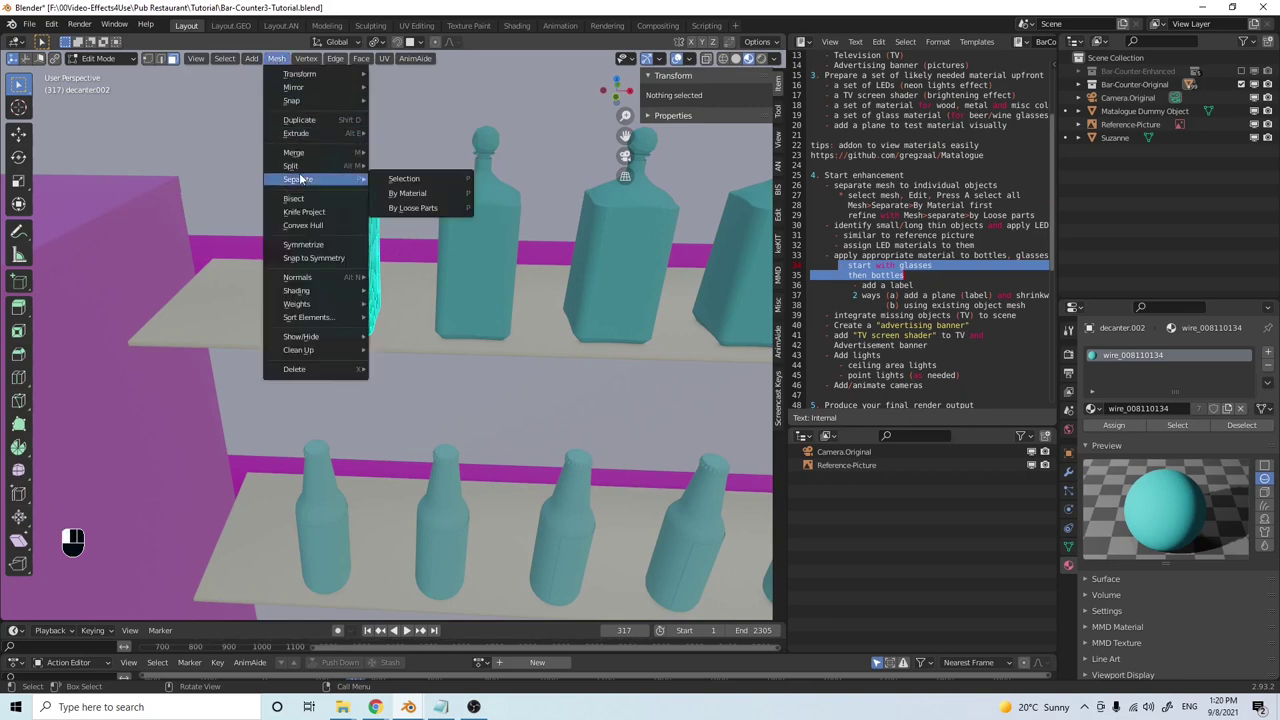
click(417, 210)
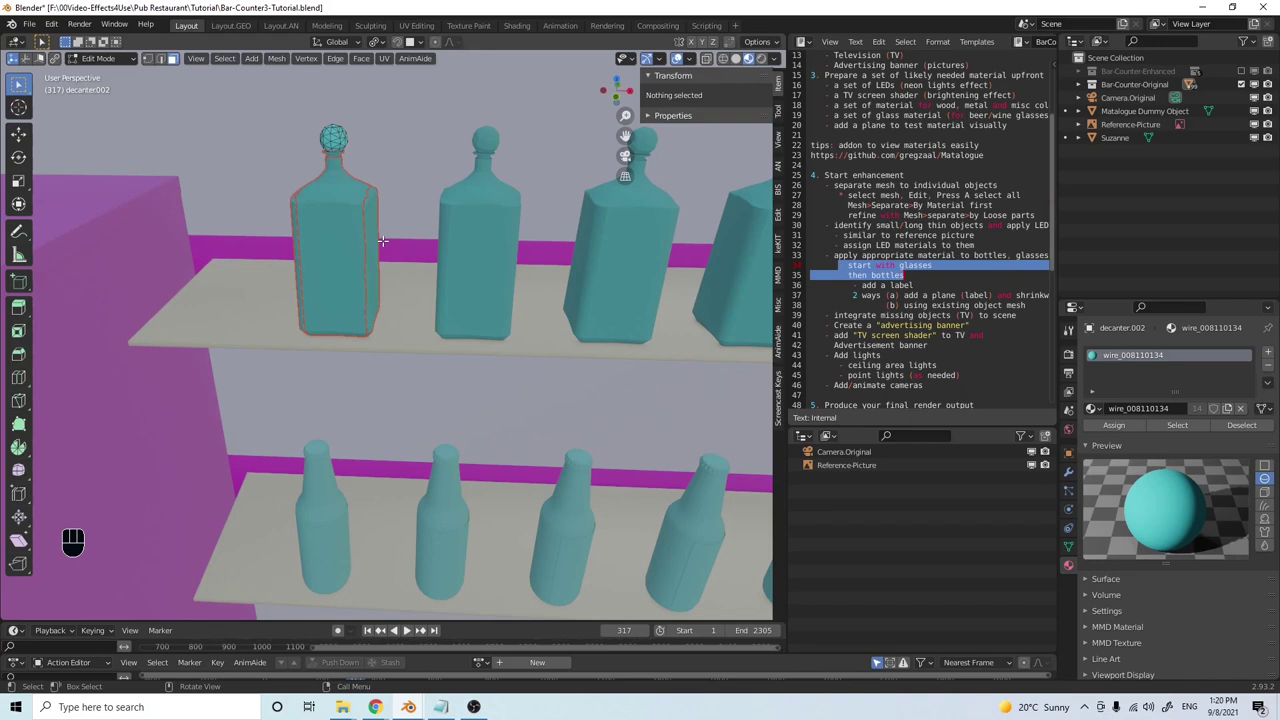
key(Tab)
Check that the stopper, thin neck ring and body are now separate objects
middle_drag(385, 244, 408, 233)
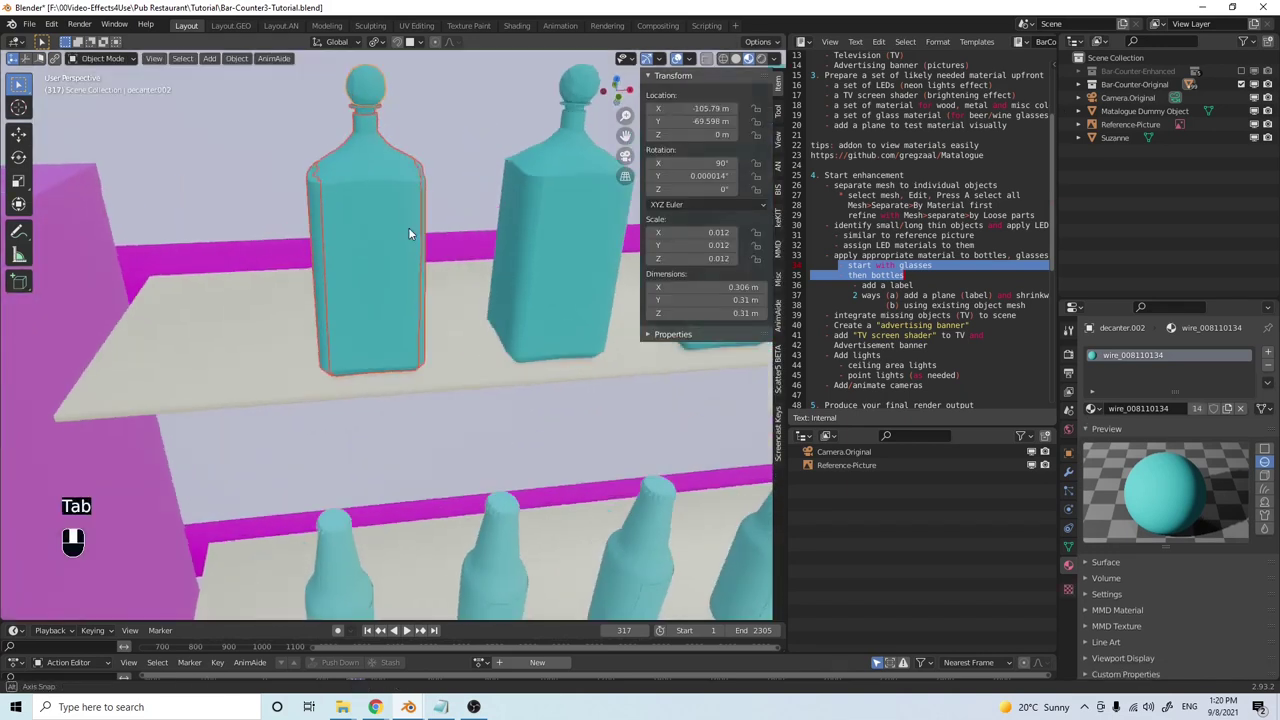
click(372, 92)
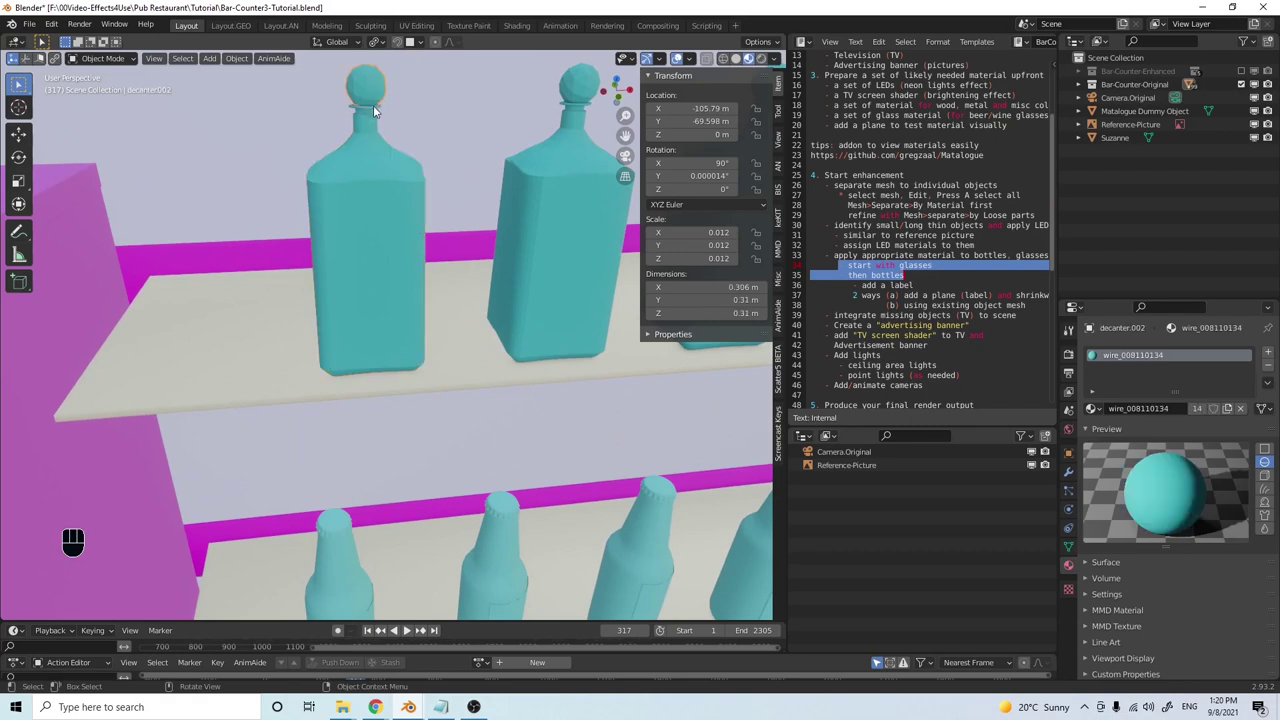
click(370, 106)
click(372, 170)
middle_drag(399, 293, 345, 265)
click(373, 91)
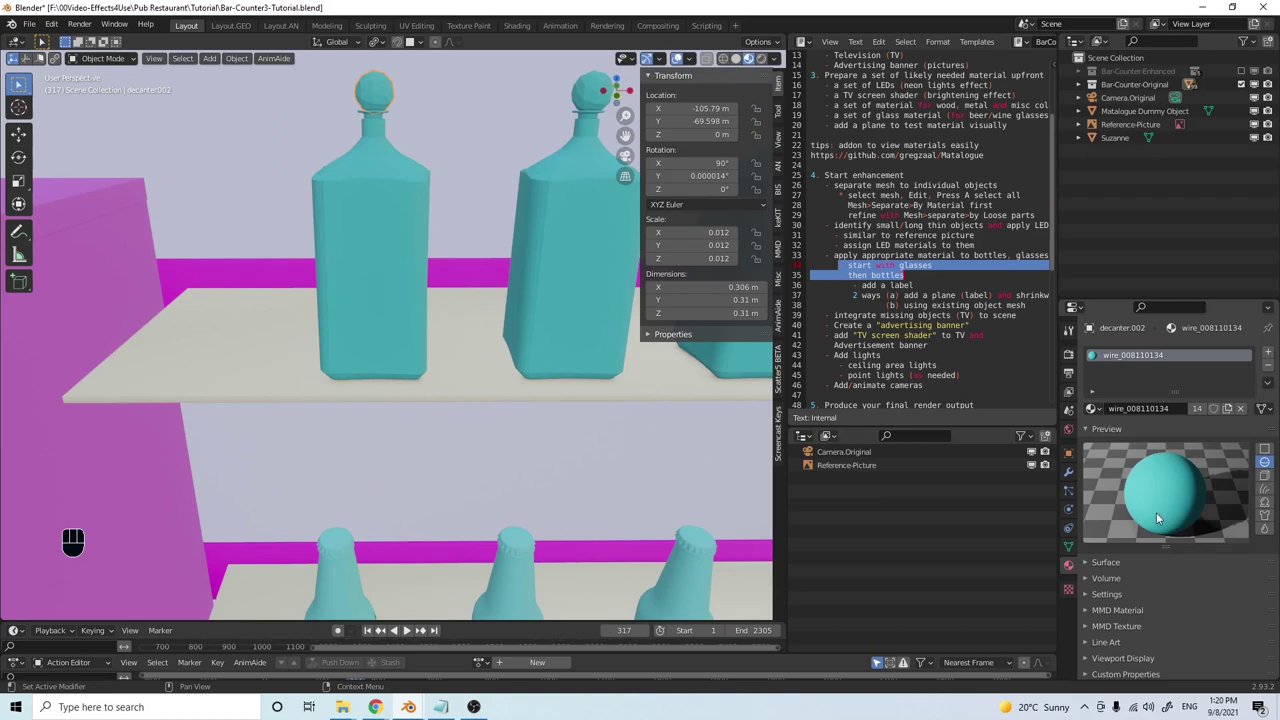
Give the decanter stopper the Dark_glass.001 material
click(1094, 408)
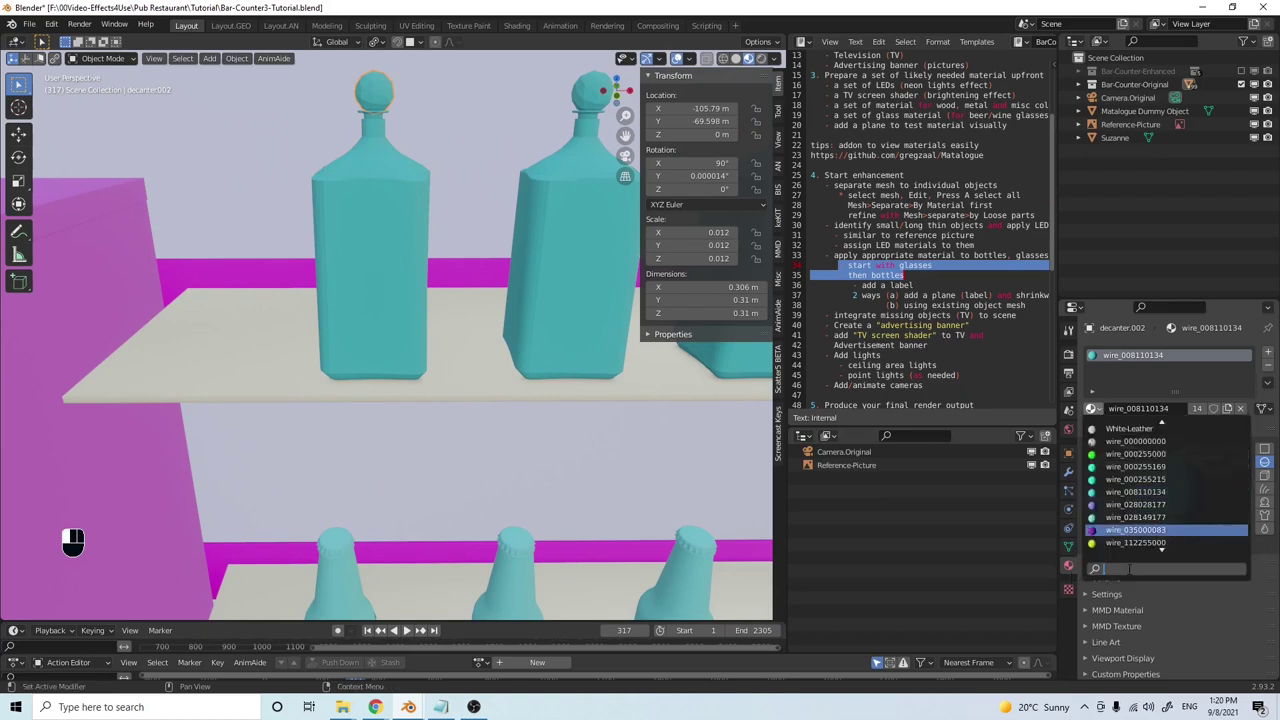
text(gl)
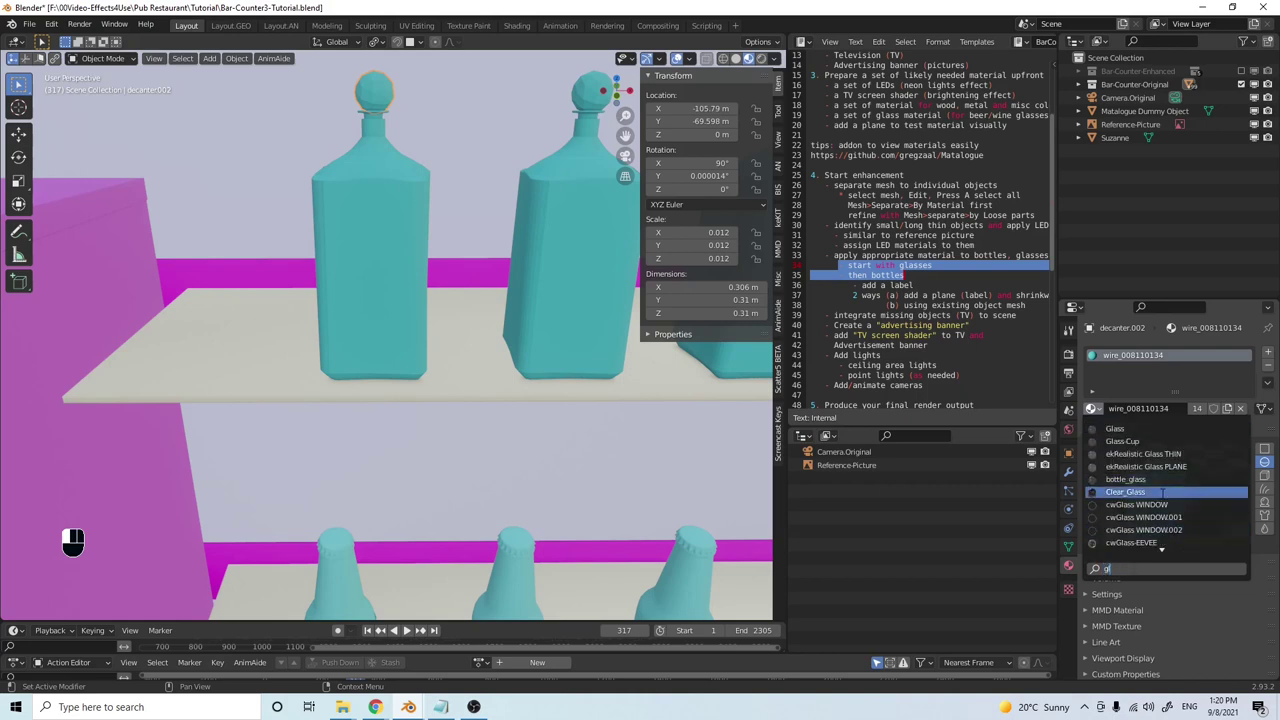
scroll(1165, 490, down, 3)
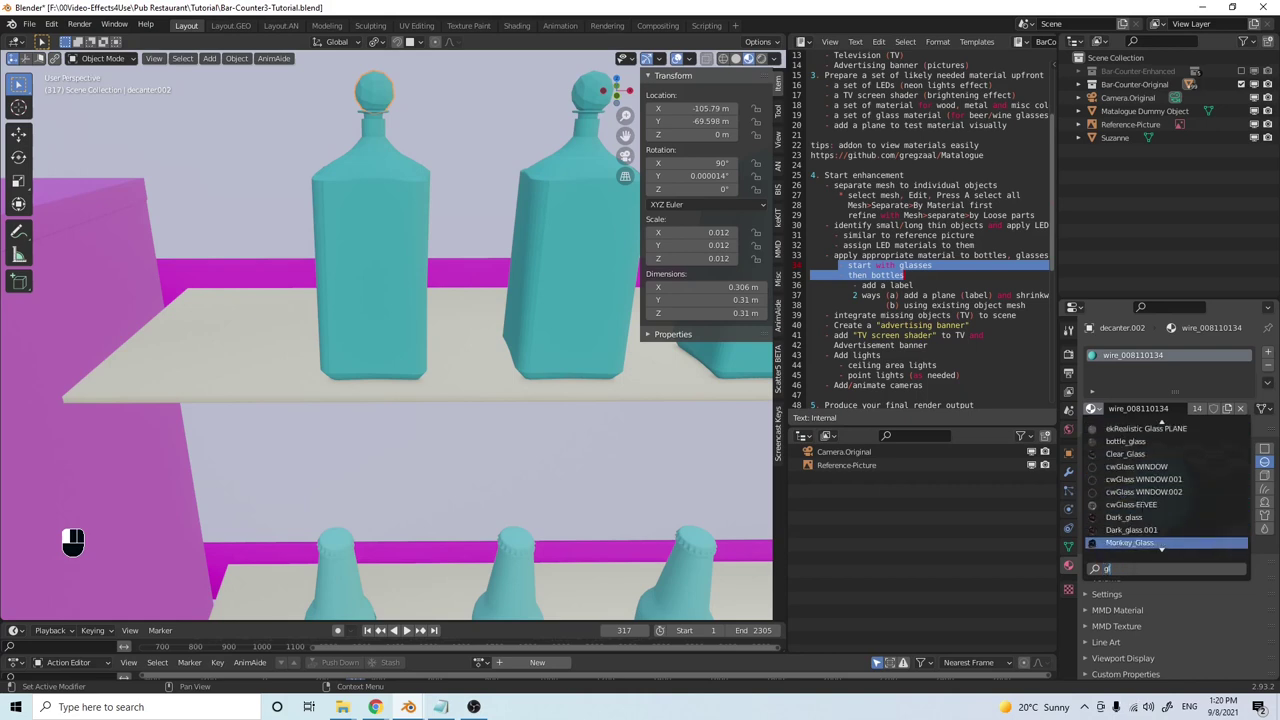
click(1130, 530)
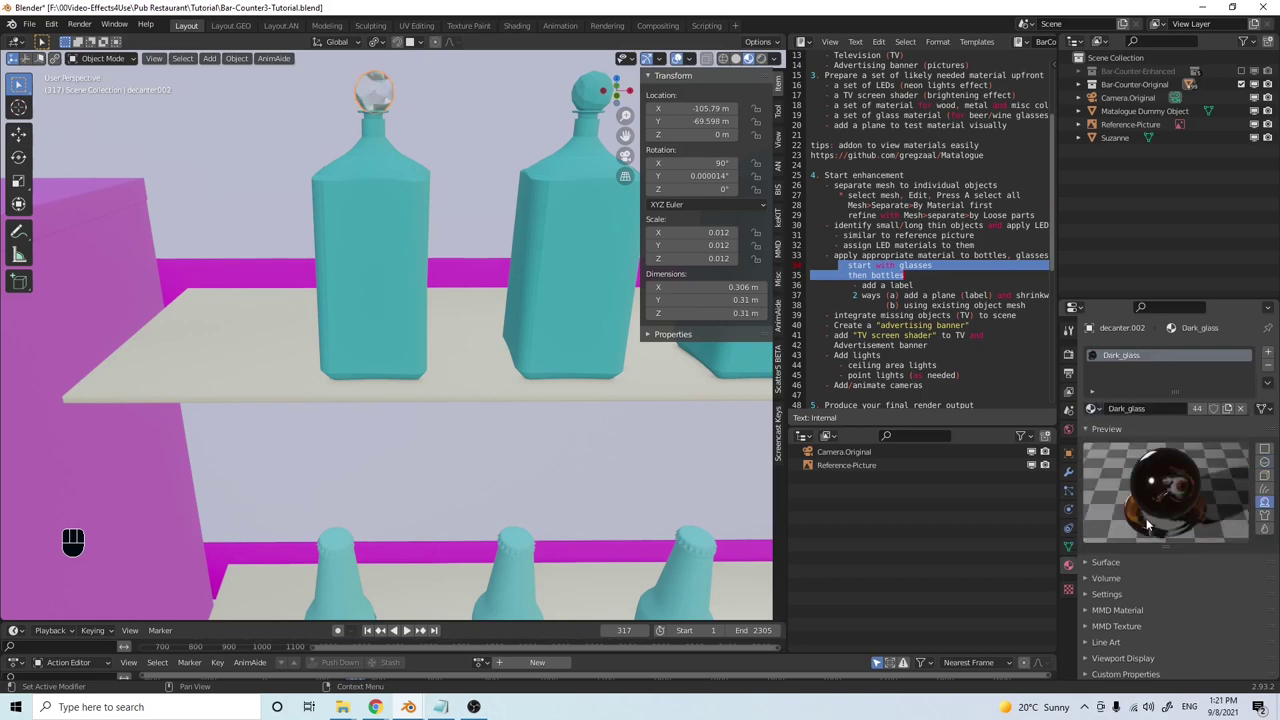
scroll(411, 268, up, 1)
Give the decanter body the Dark_glass material
click(411, 268)
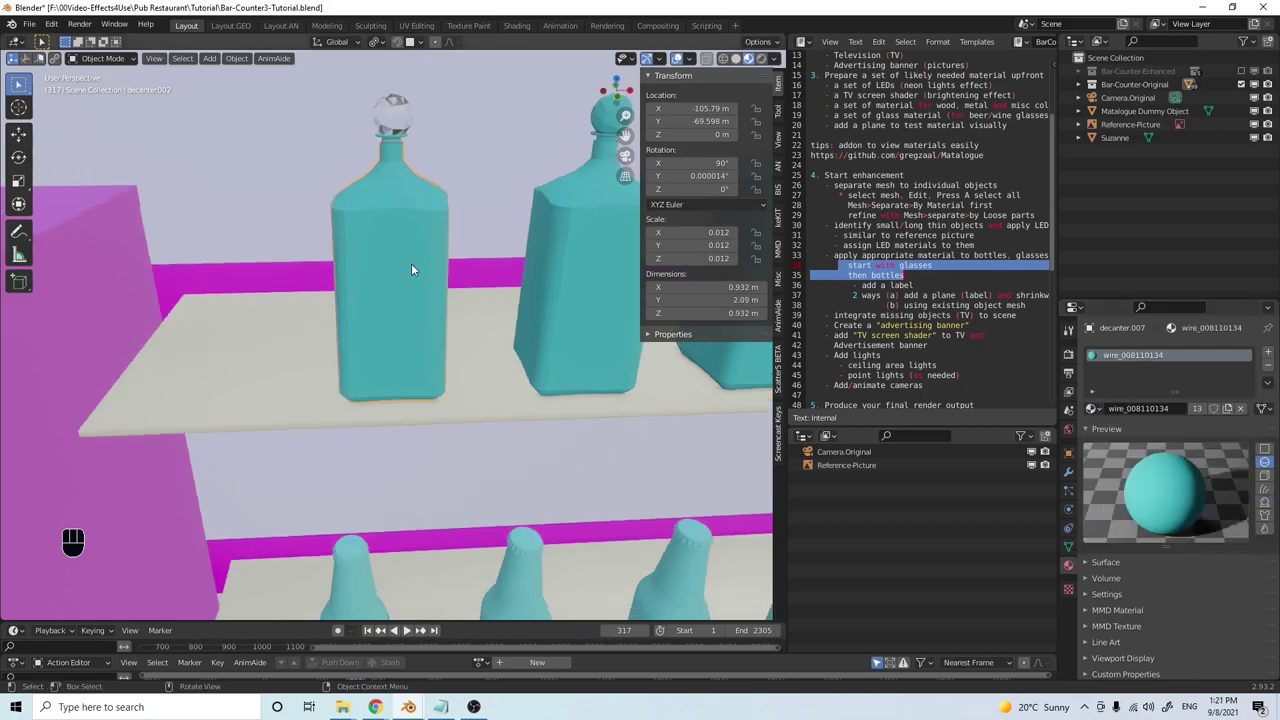
click(1094, 409)
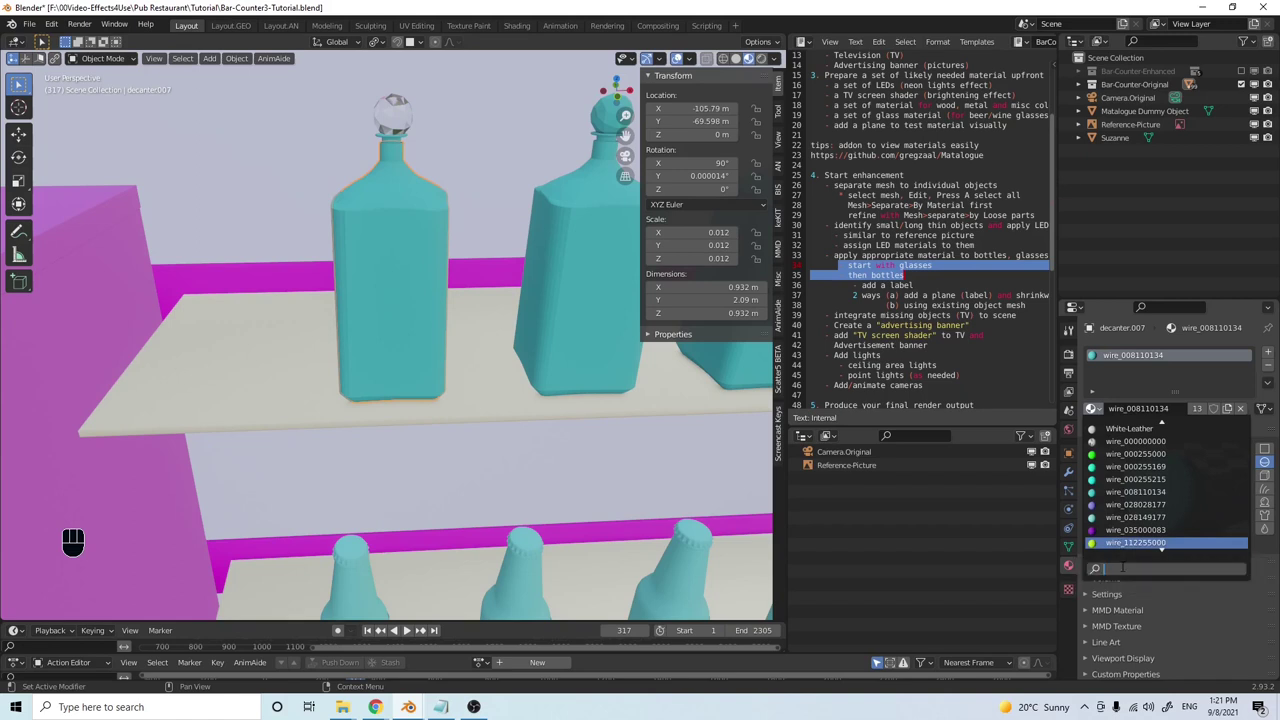
text(g)
key(Down)
key(Down)
key(Down)
key(Down)
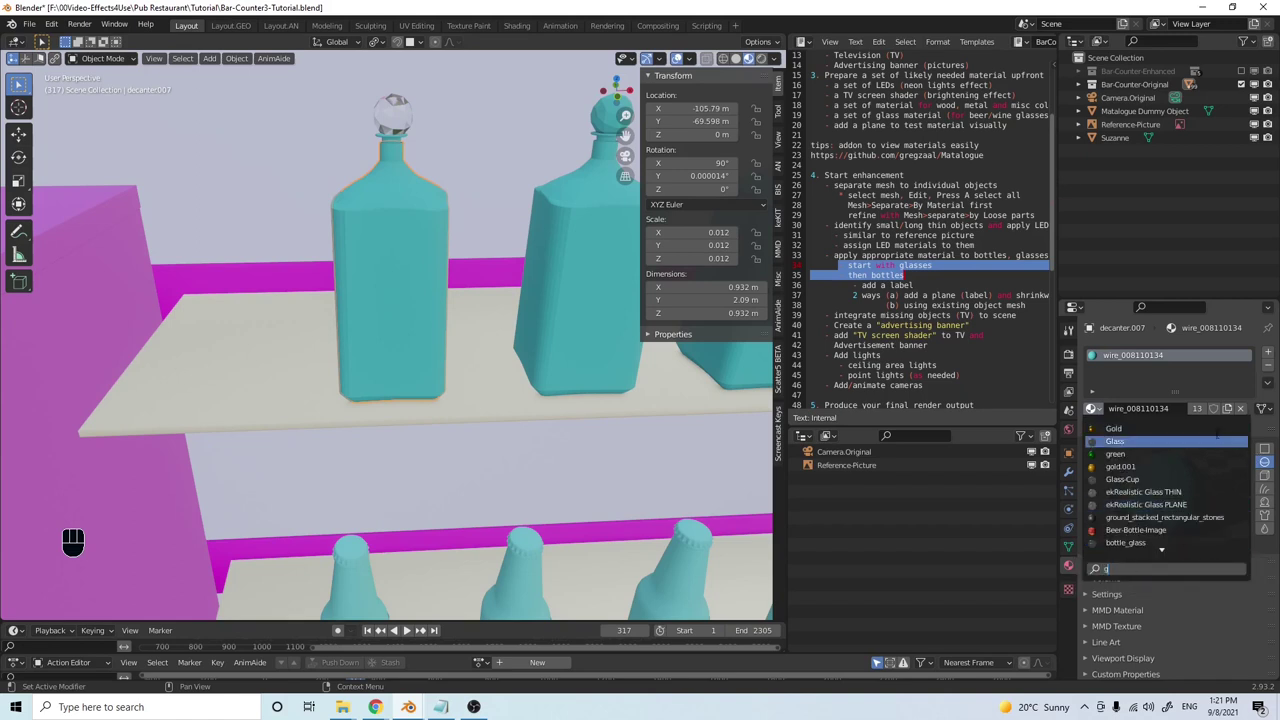
key(Down)
key(Down)
key(Down)
key(Down)
key(Down)
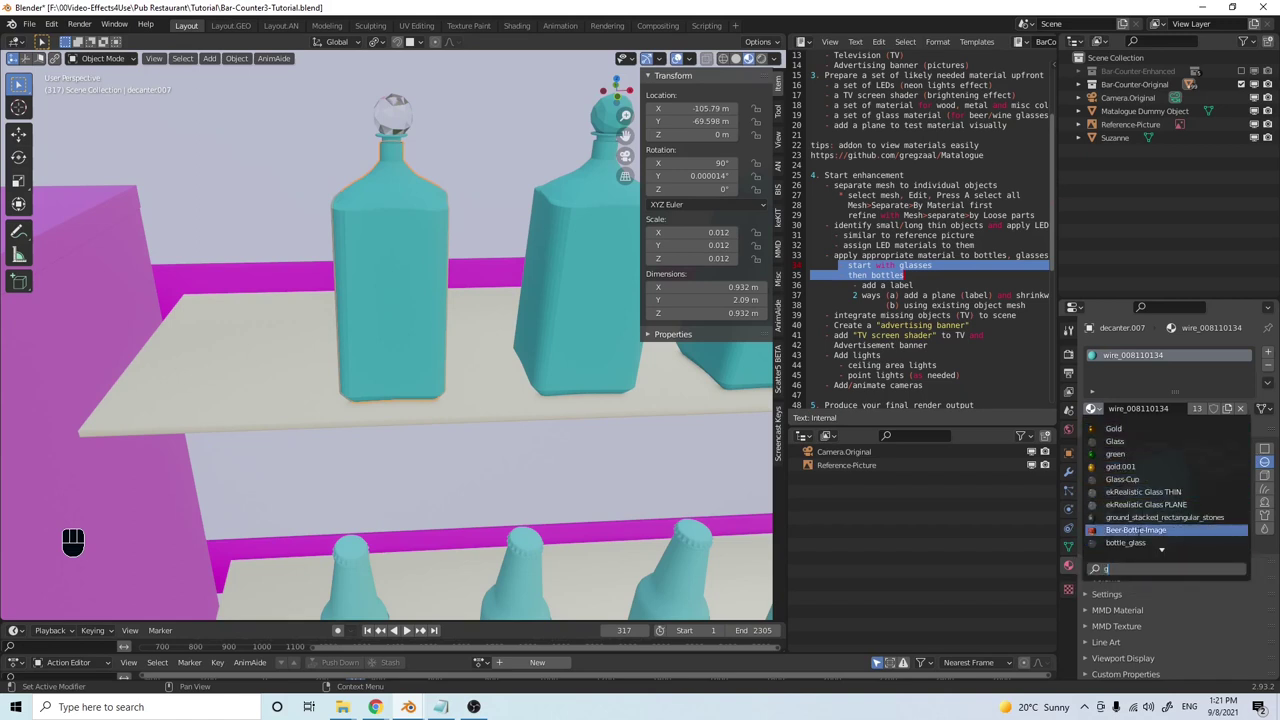
text(l)
key(Down)
key(Down)
key(Down)
key(Down)
key(Down)
key(Down)
key(Down)
key(Up)
key(Return)
Select the cyan piece on the labelled bottle and inspect it
middle_drag(370, 212, 466, 249)
scroll(462, 259, up, 2)
click(478, 273)
scroll(513, 312, up, 2)
mouse_move(518, 288)
middle_down()
mouse_move(529, 307)
mouse_move(580, 295)
mouse_move(508, 301)
middle_up()
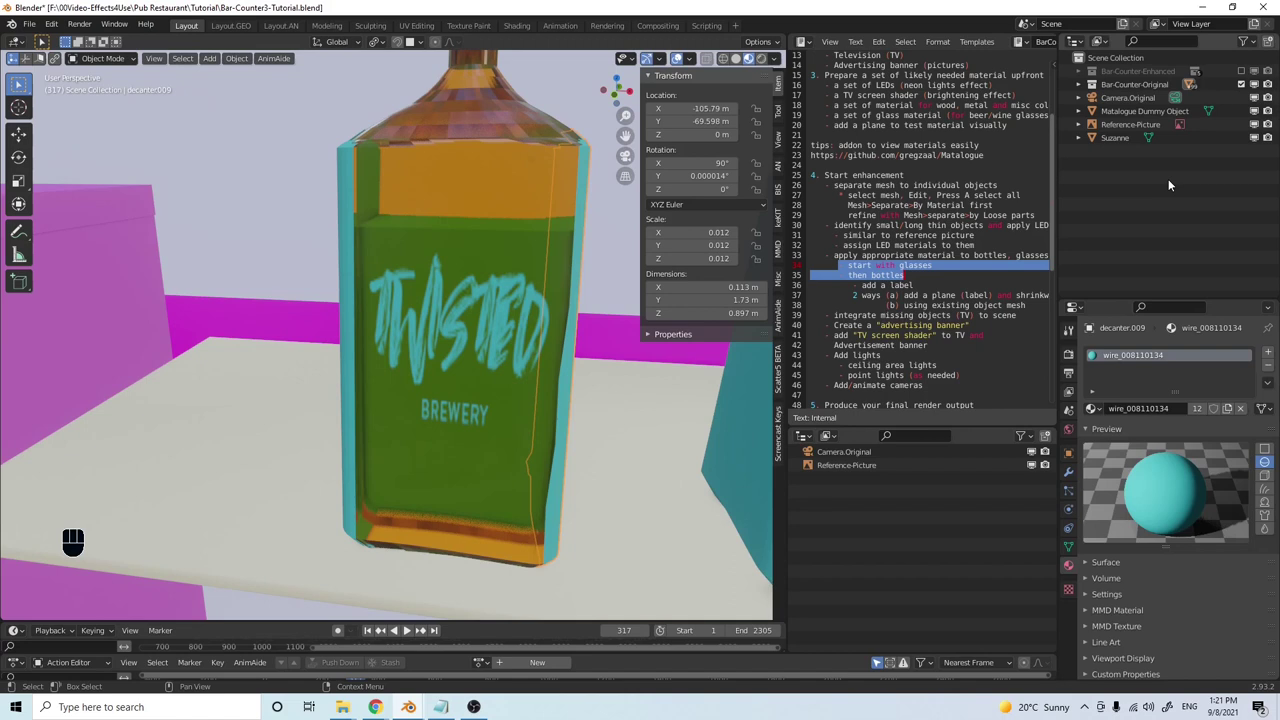
Toggle decanter.009's visibility to compare, then delete it
key(KP_Decimal)
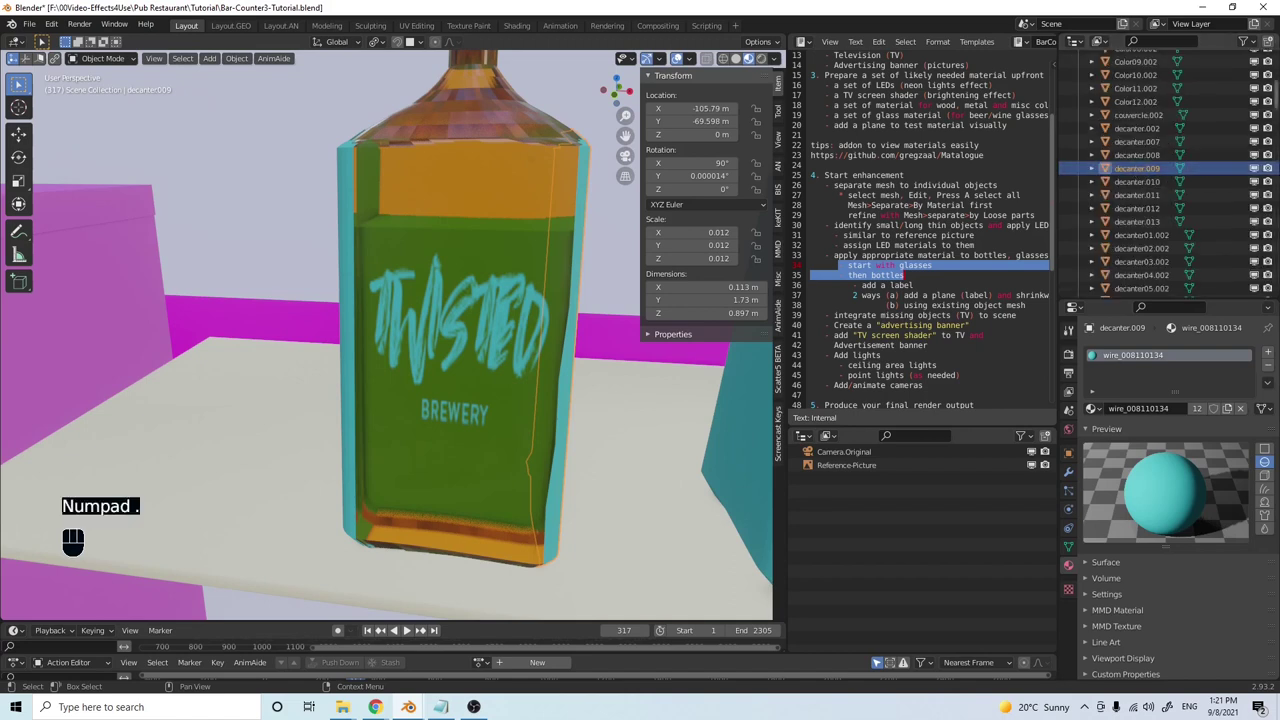
click(1256, 169)
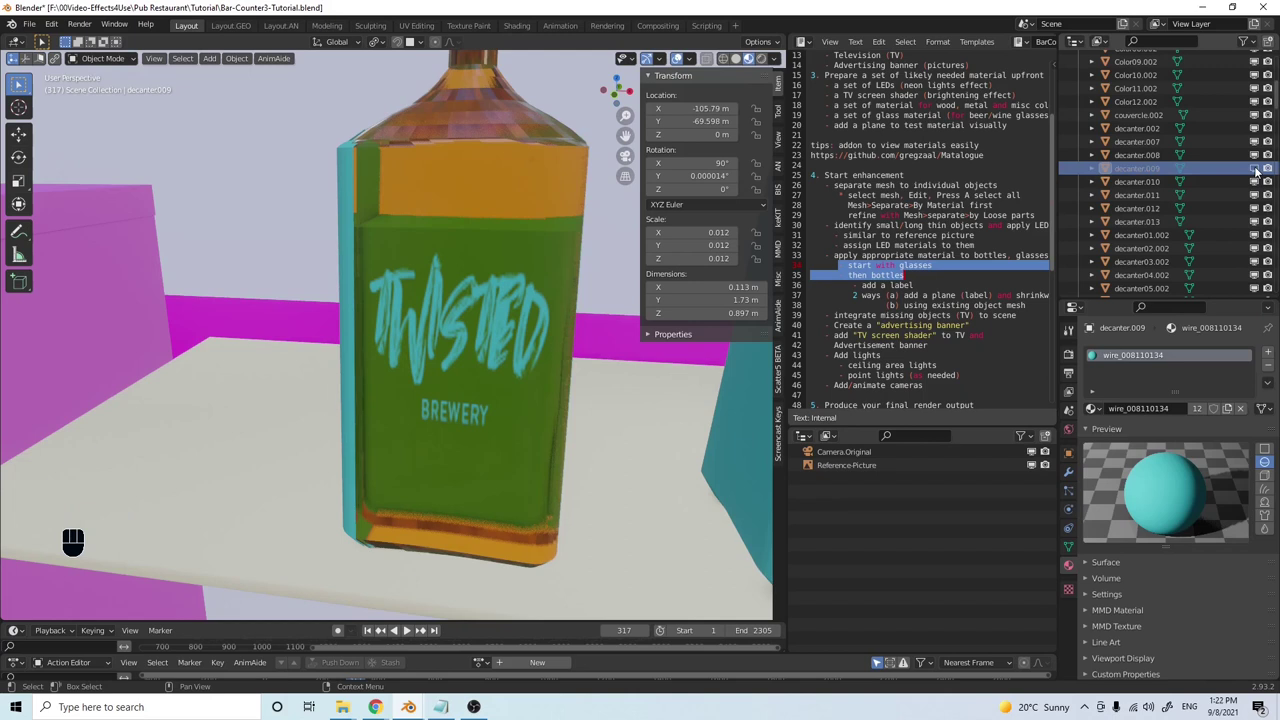
click(1256, 169)
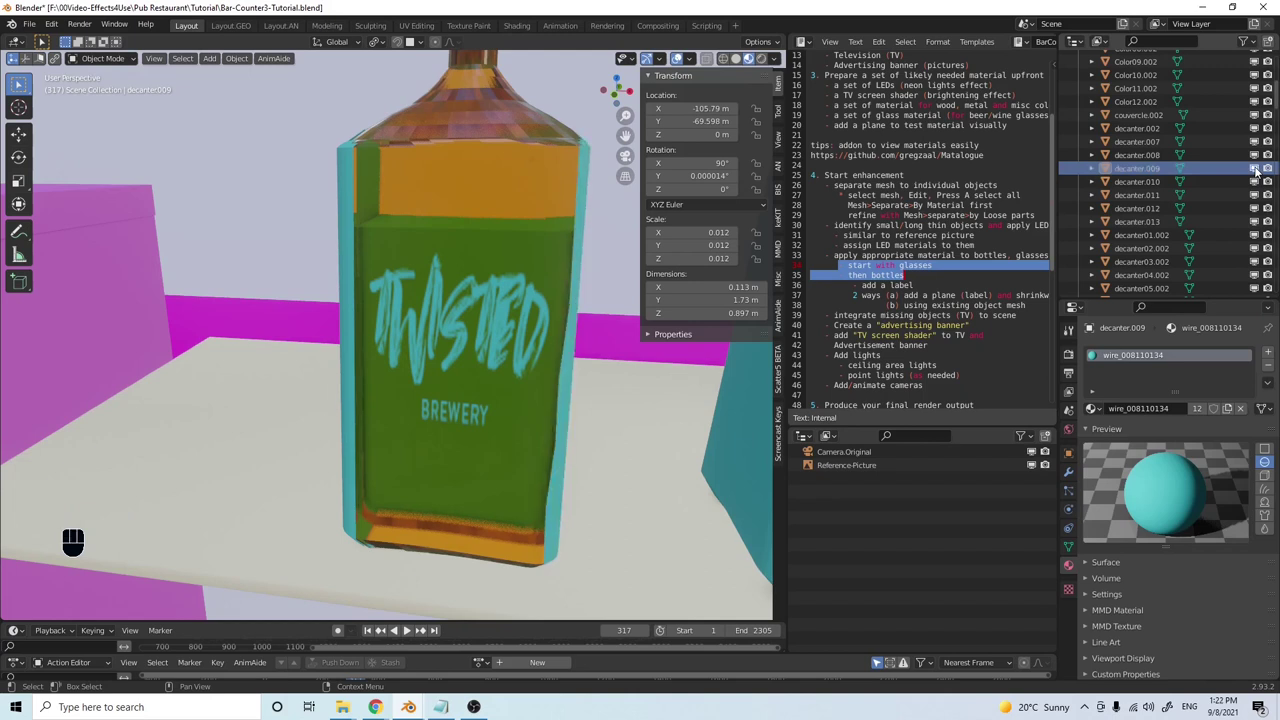
click(1256, 169)
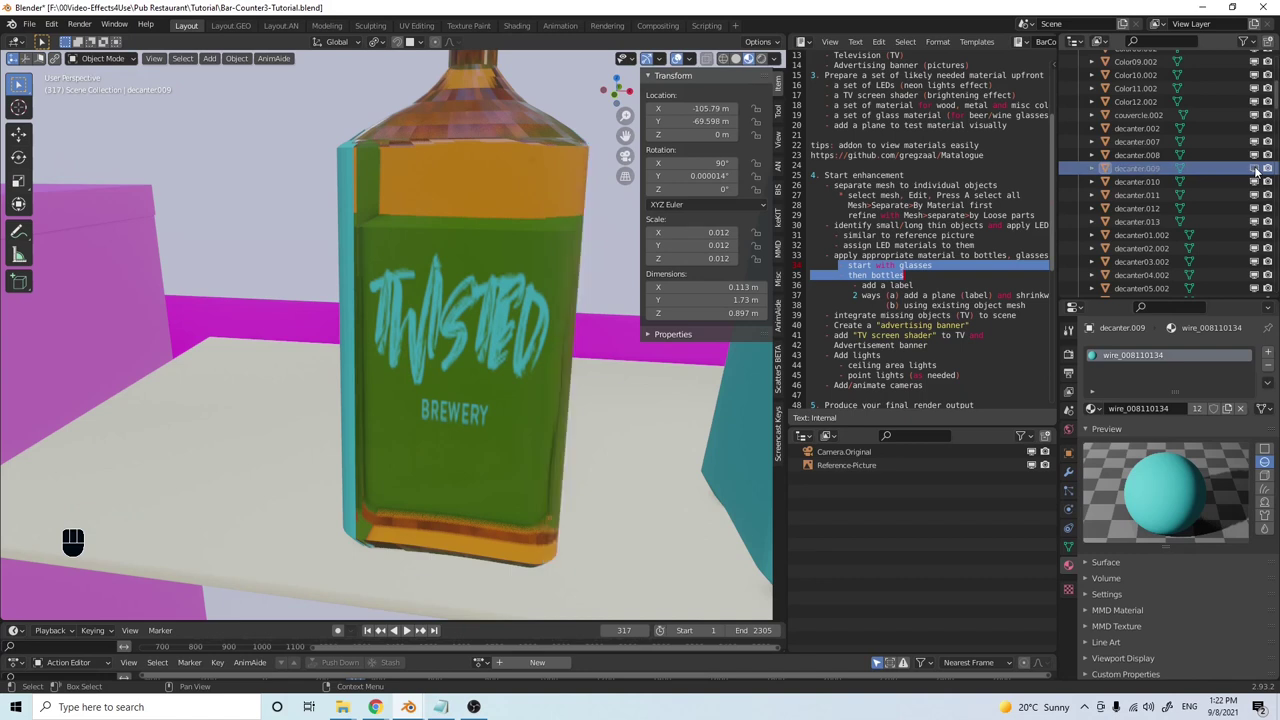
middle_drag(669, 403, 628, 418)
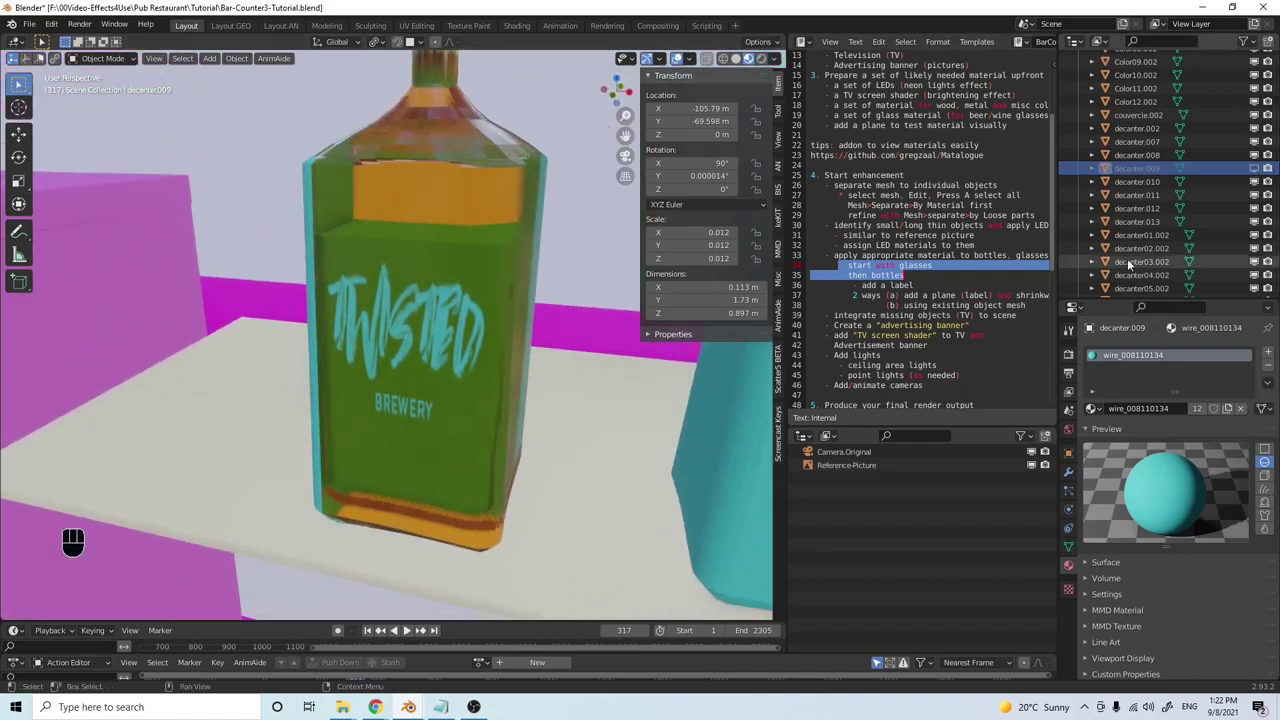
click(1256, 169)
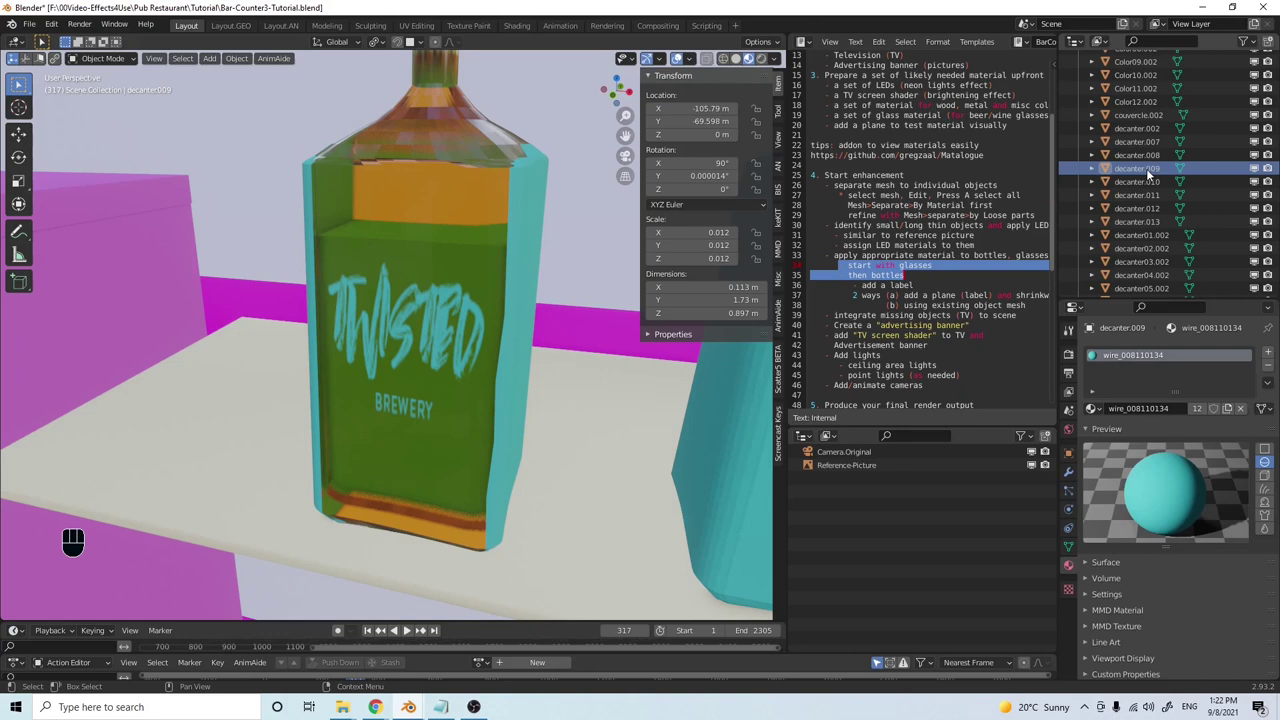
key(x)
Delete the bottle's leftover cyan piece and its green inner part
middle_drag(342, 393, 308, 353)
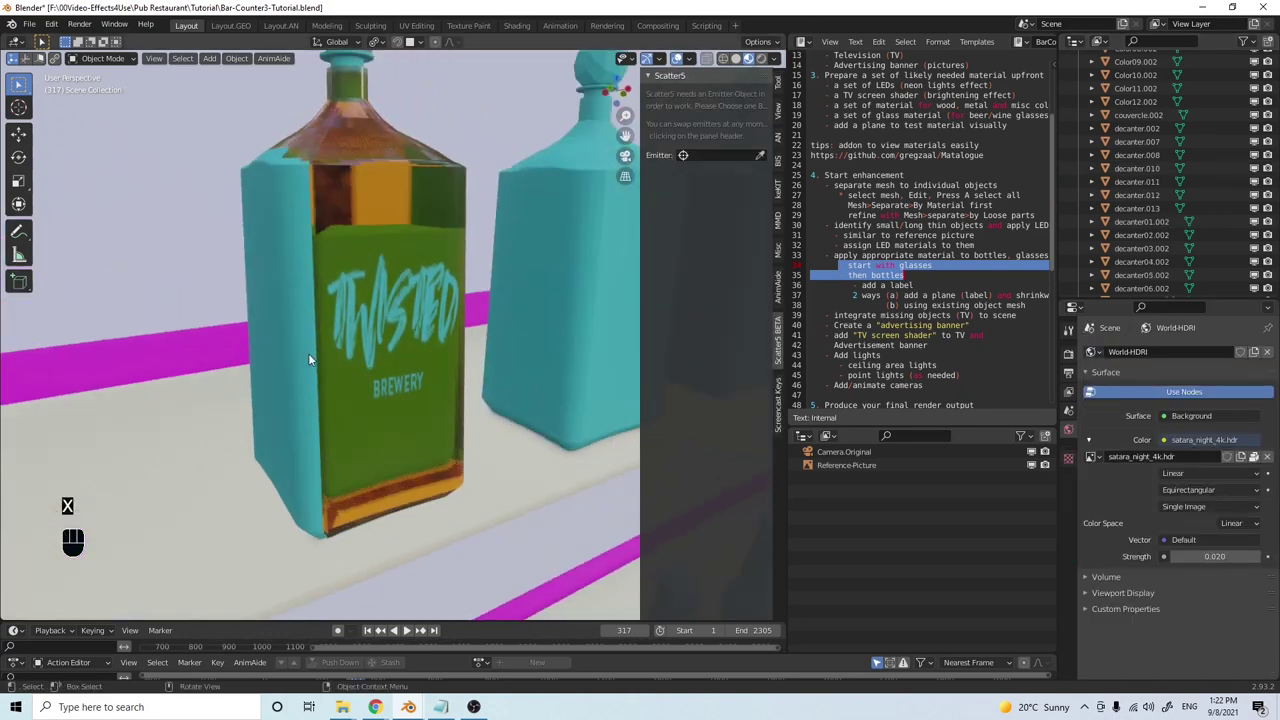
click(300, 342)
key(x)
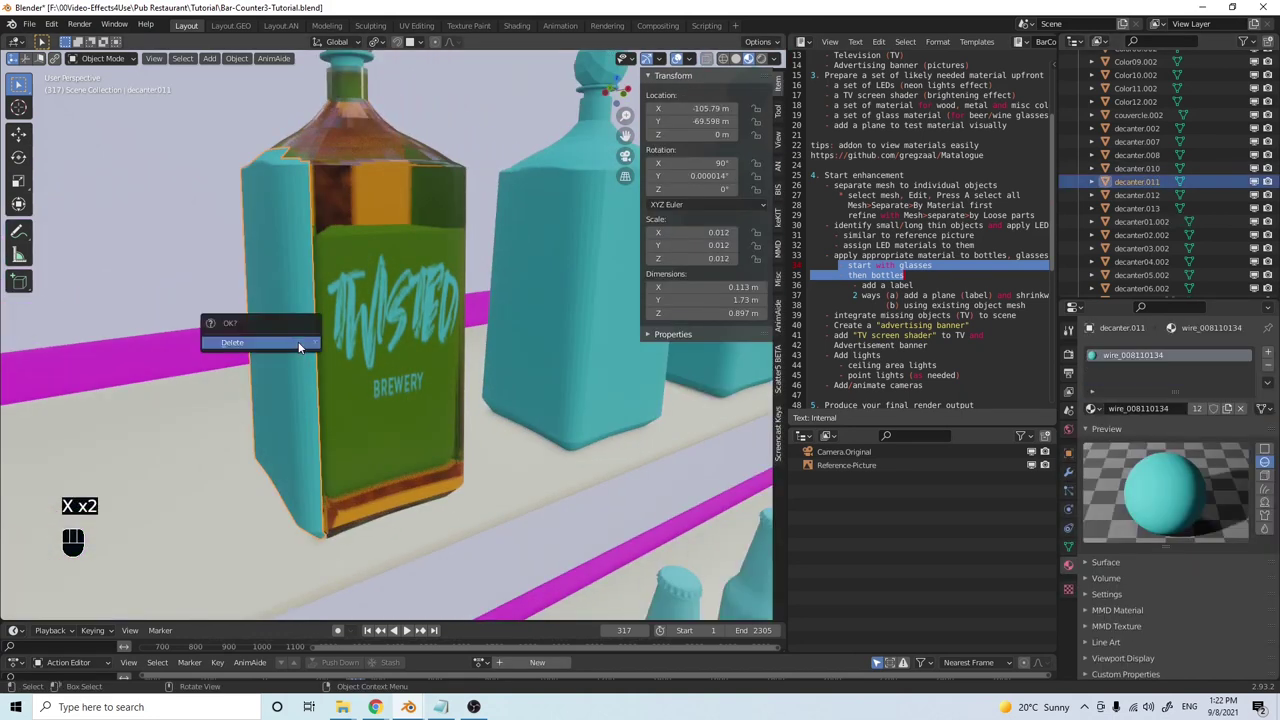
click(299, 346)
middle_drag(345, 349, 419, 366)
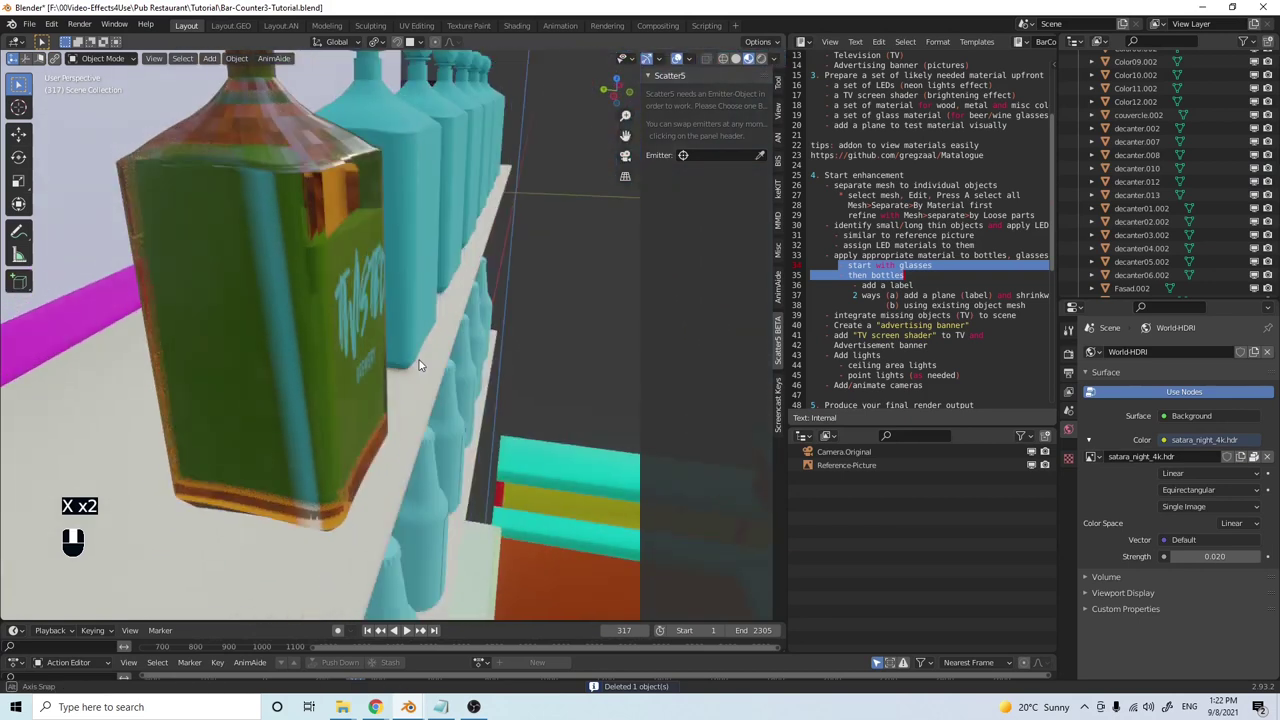
click(286, 392)
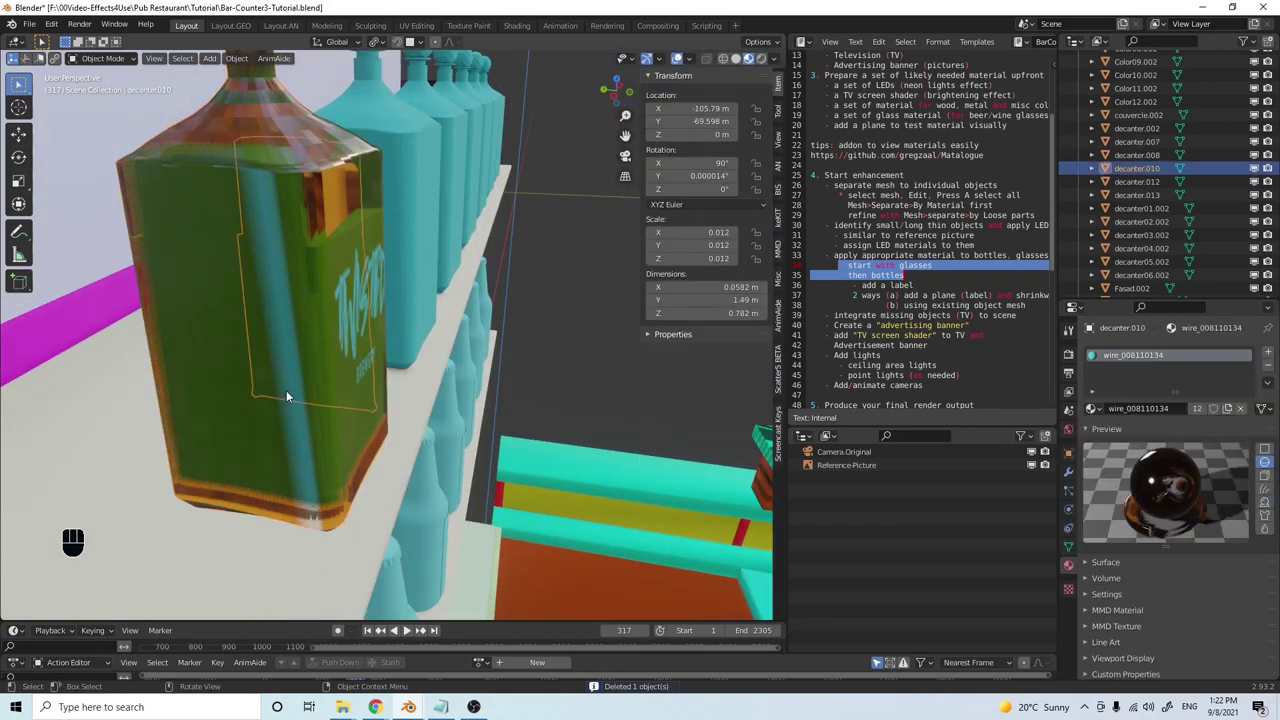
scroll(296, 377, down, 6)
mouse_move(293, 392)
middle_down()
mouse_move(290, 406)
mouse_move(286, 385)
middle_up()
key(x)
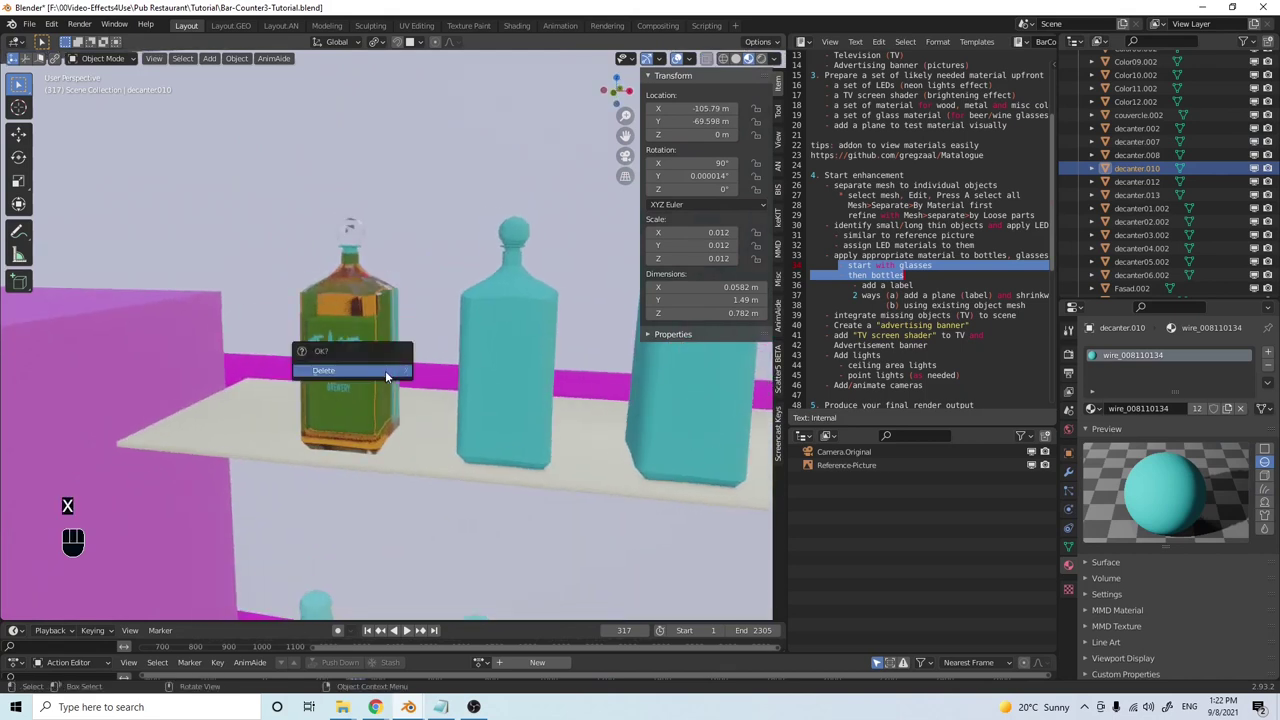
click(385, 372)
Delete the overlapping teal decanter.012 and select the Twisted bottle decanter.007
middle_drag(364, 363, 295, 340)
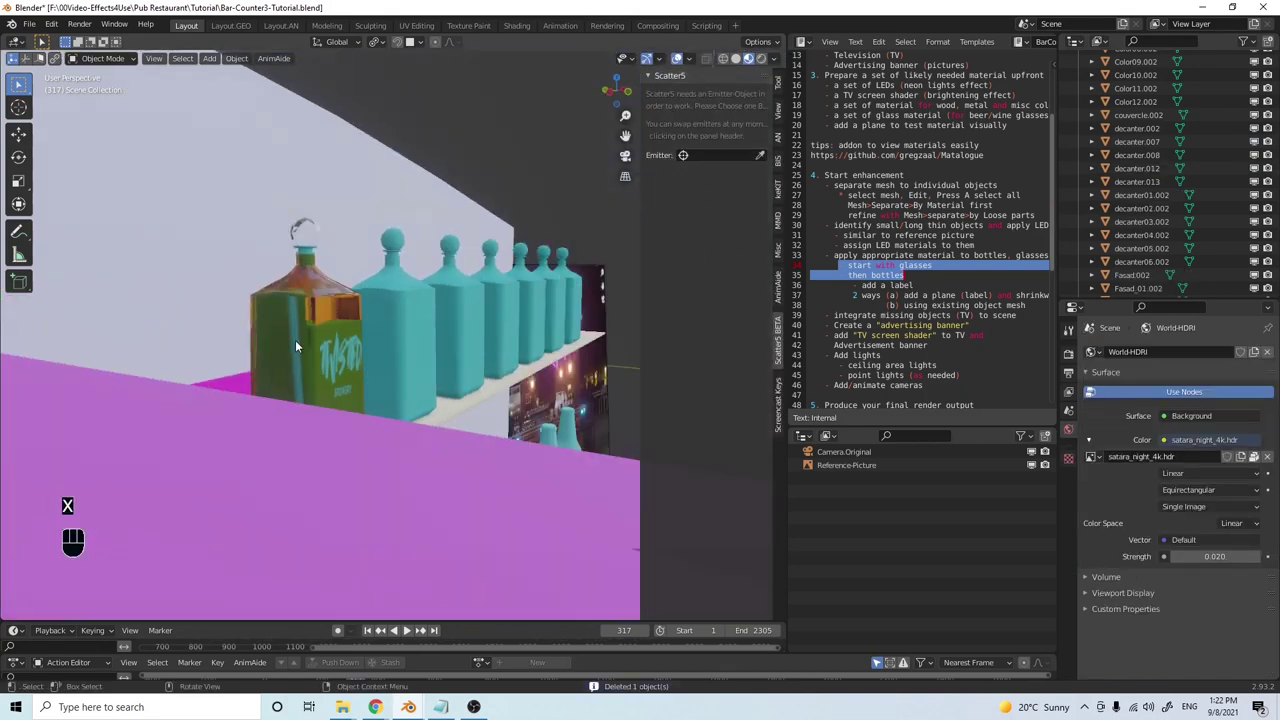
click(295, 340)
click(294, 340)
key(x)
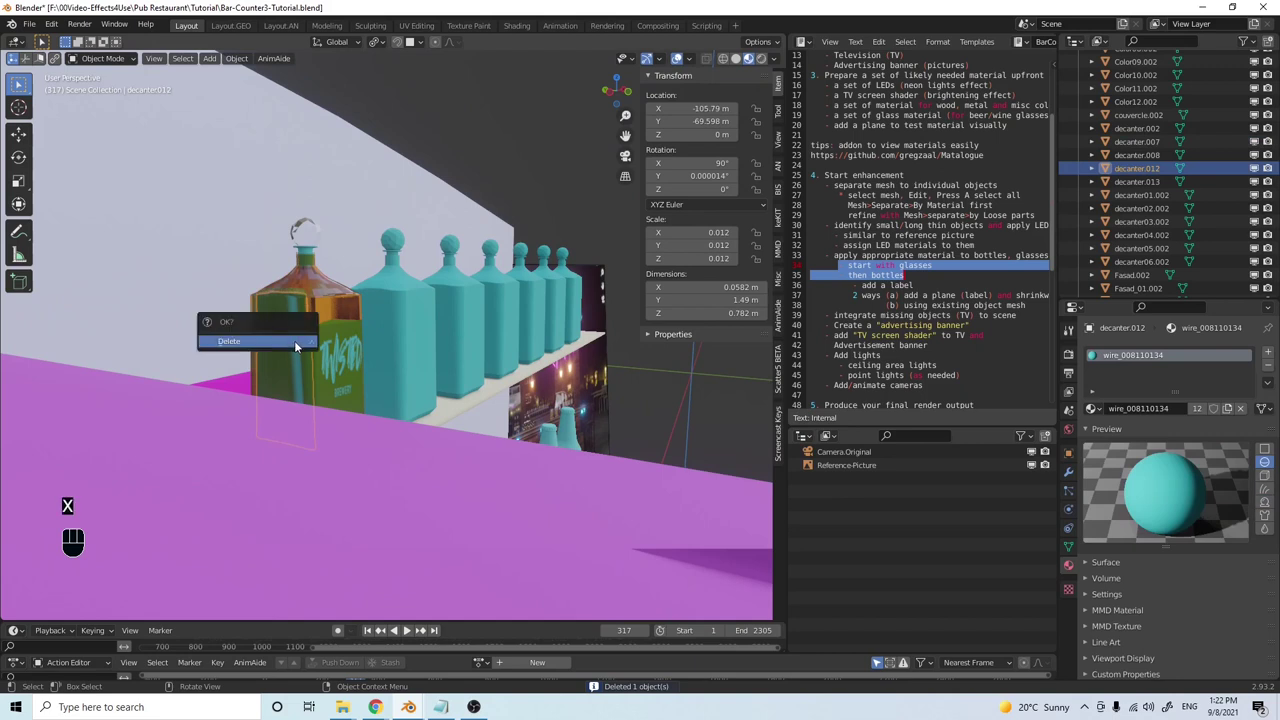
click(295, 342)
middle_drag(377, 369, 302, 373)
scroll(275, 369, up, 4)
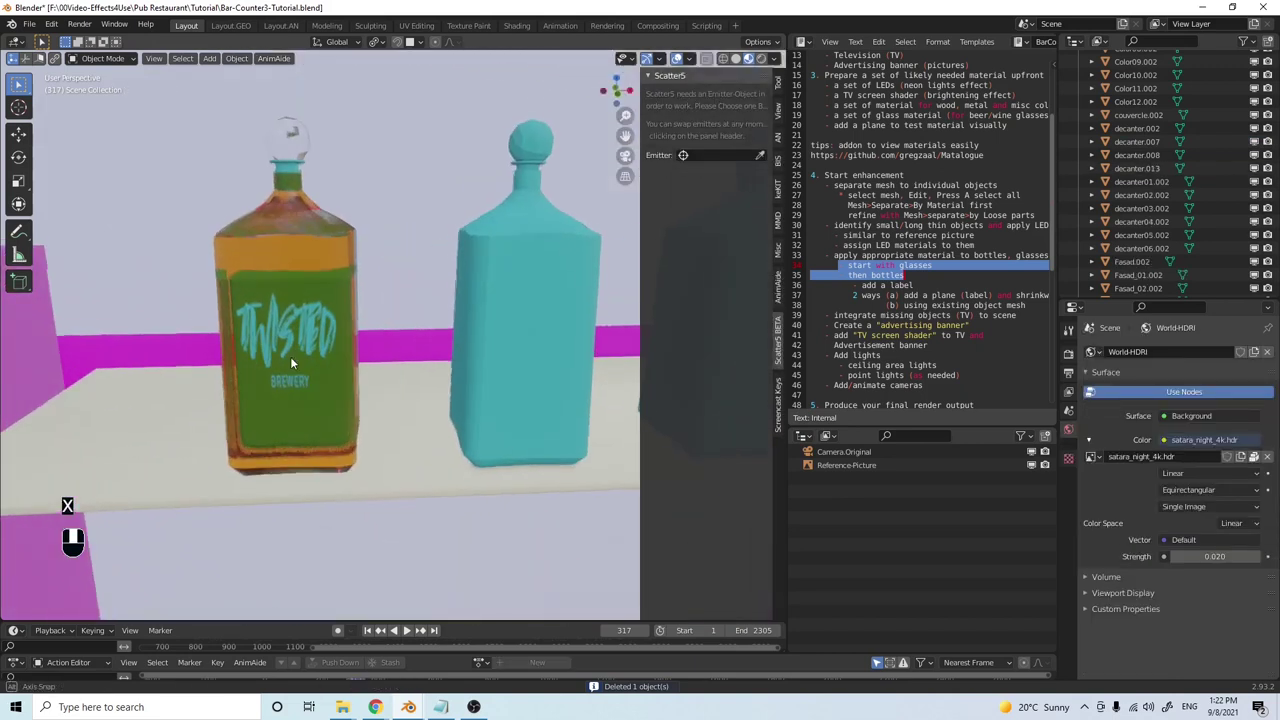
scroll(283, 401, up, 5)
mouse_move(327, 410)
middle_down()
mouse_move(350, 421)
mouse_move(320, 417)
mouse_move(331, 426)
middle_up()
click(343, 421)
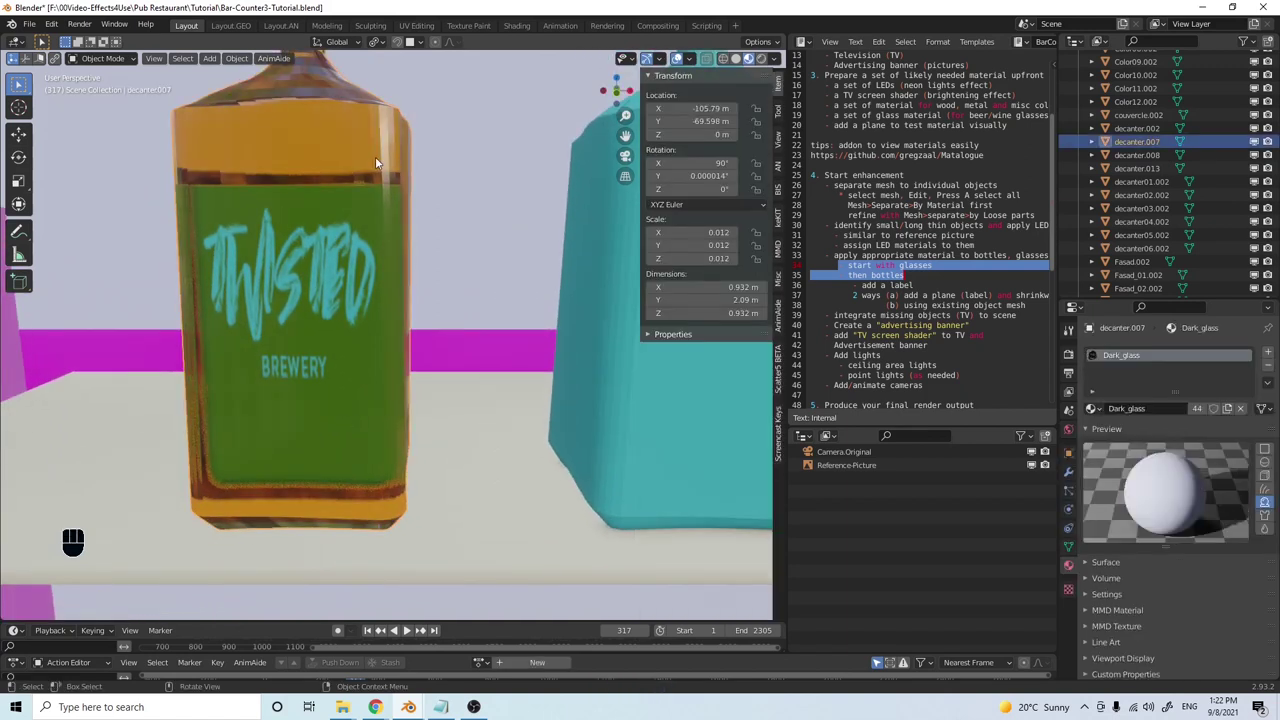
Rename the Twisted bottle WineGlass and its inner part WineGlass-content
click(1255, 142)
click(1255, 142)
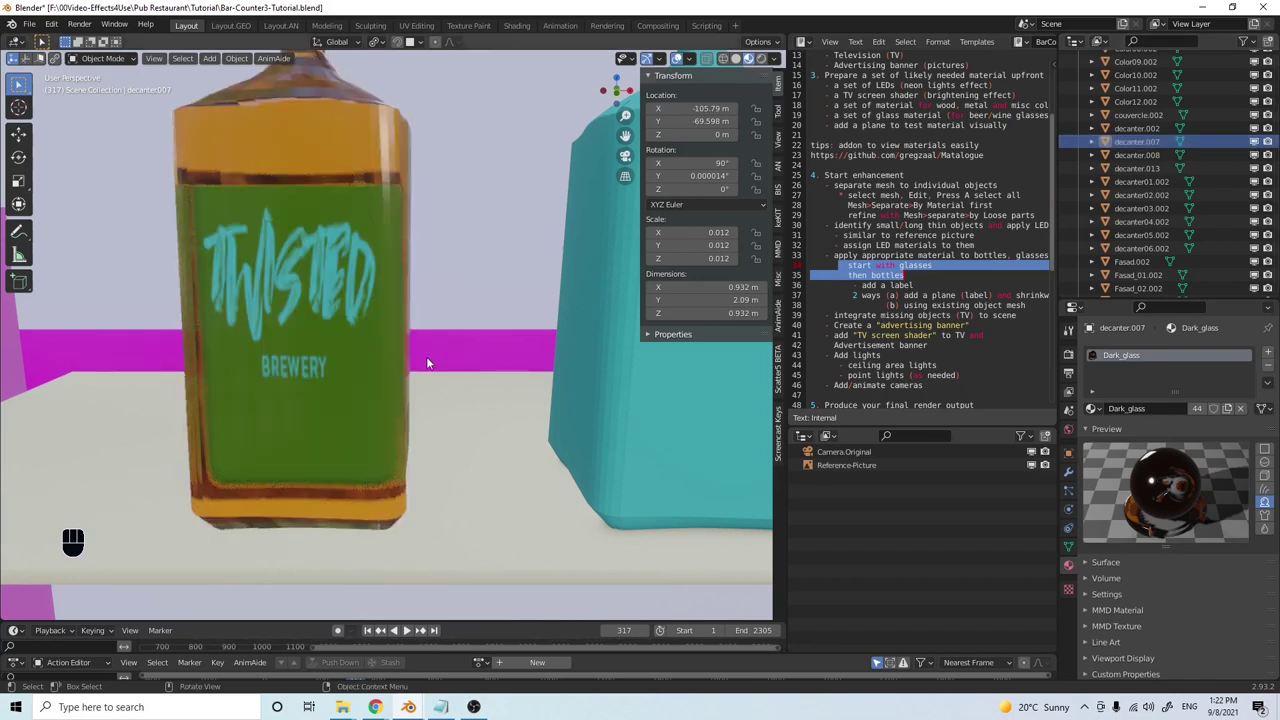
scroll(430, 360, up, 3)
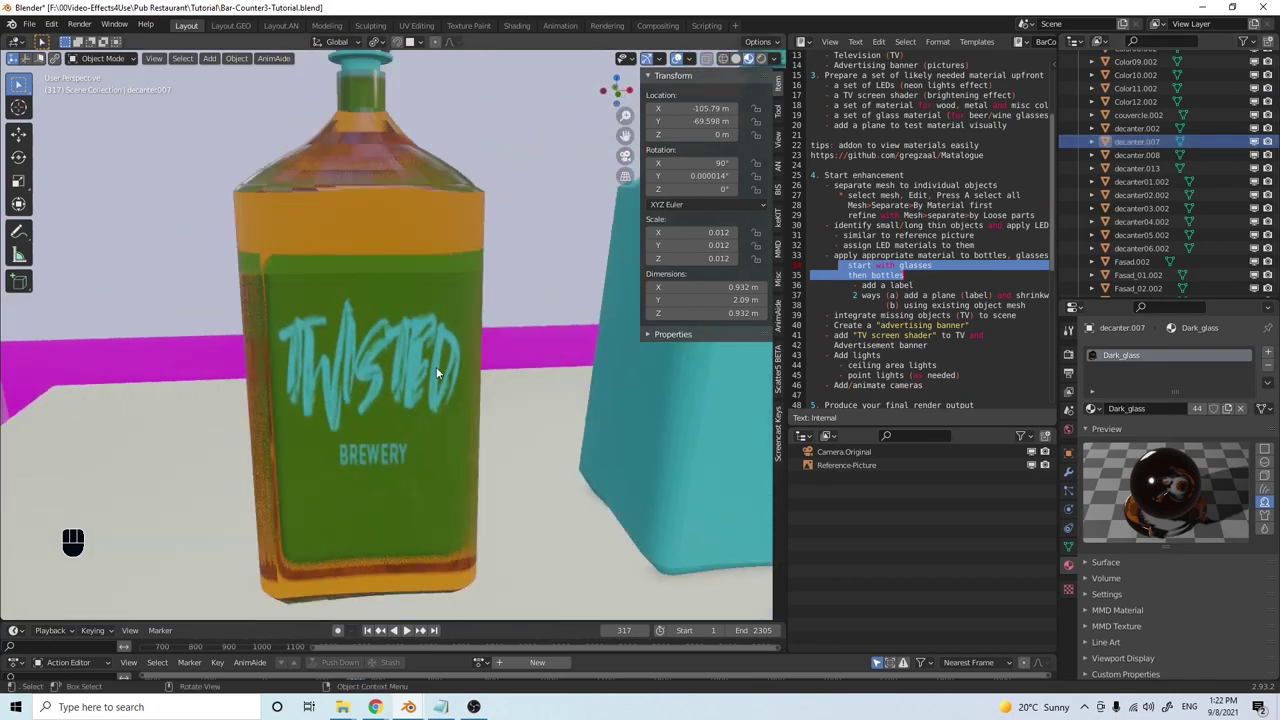
double_click(1140, 142)
text(WineGlass)
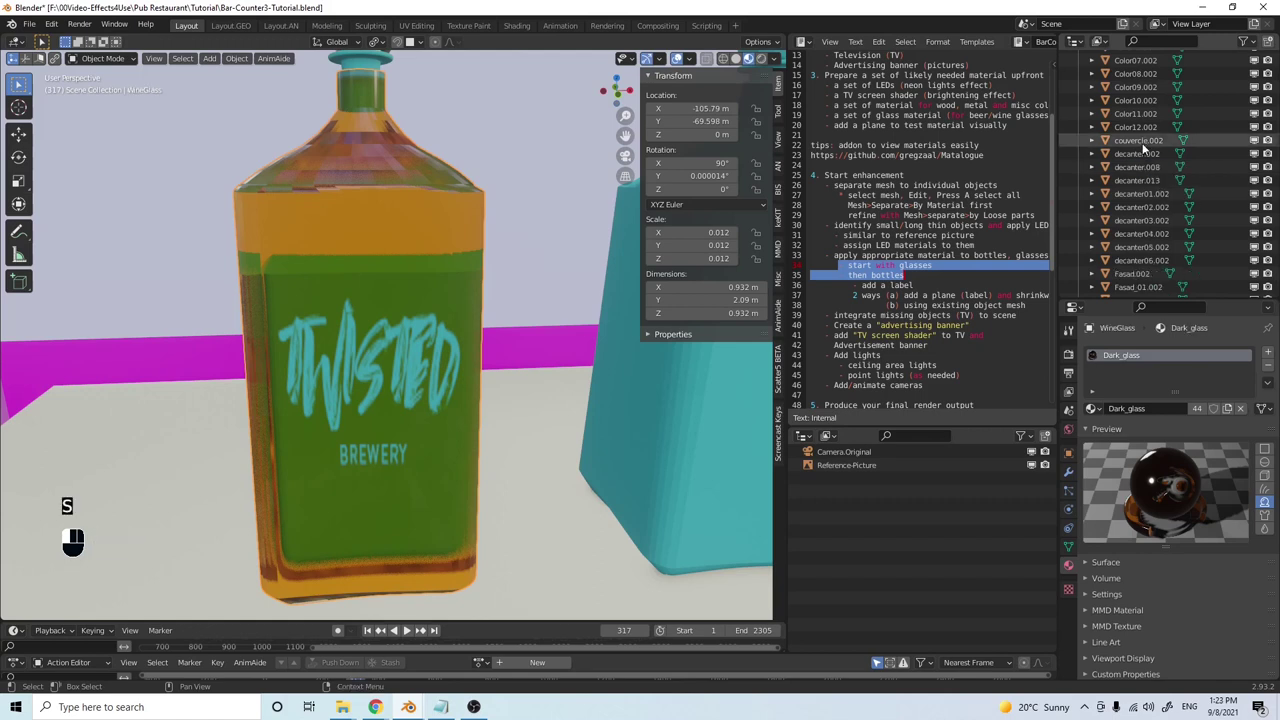
click(420, 312)
double_click(1140, 166)
text(WineG)
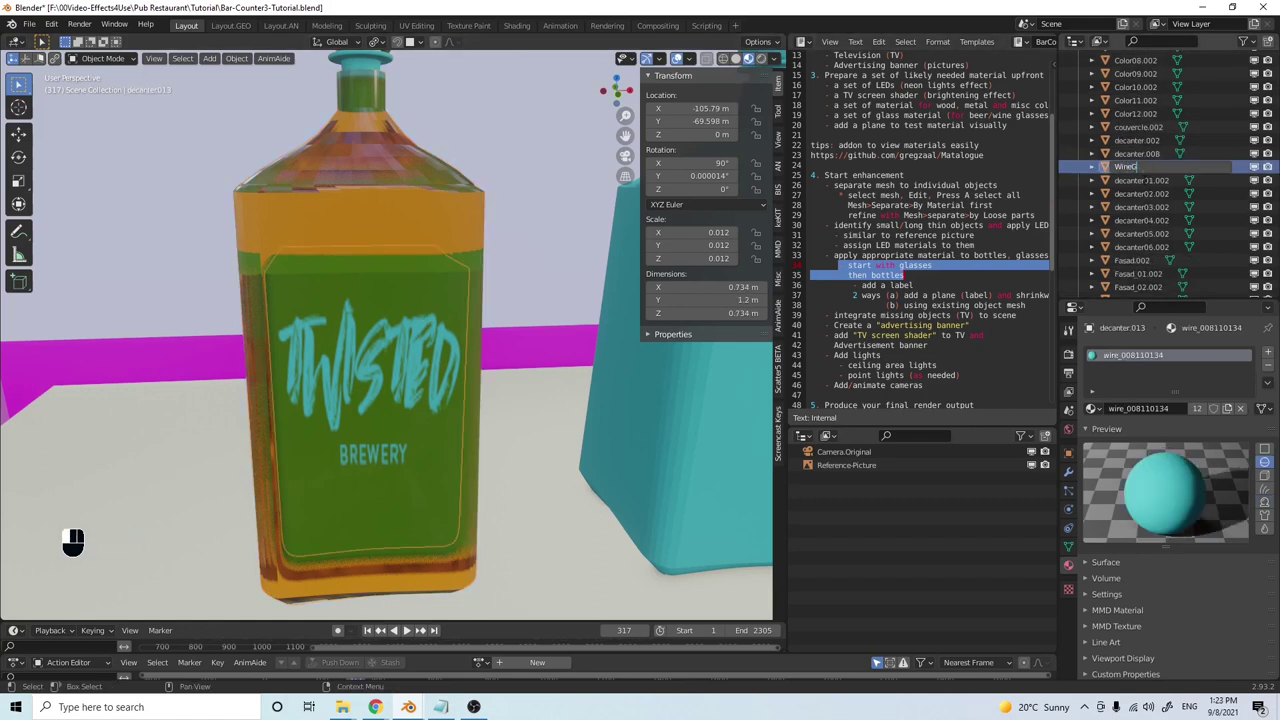
text(lass-contents)
key(BackSpace)
key(Return)
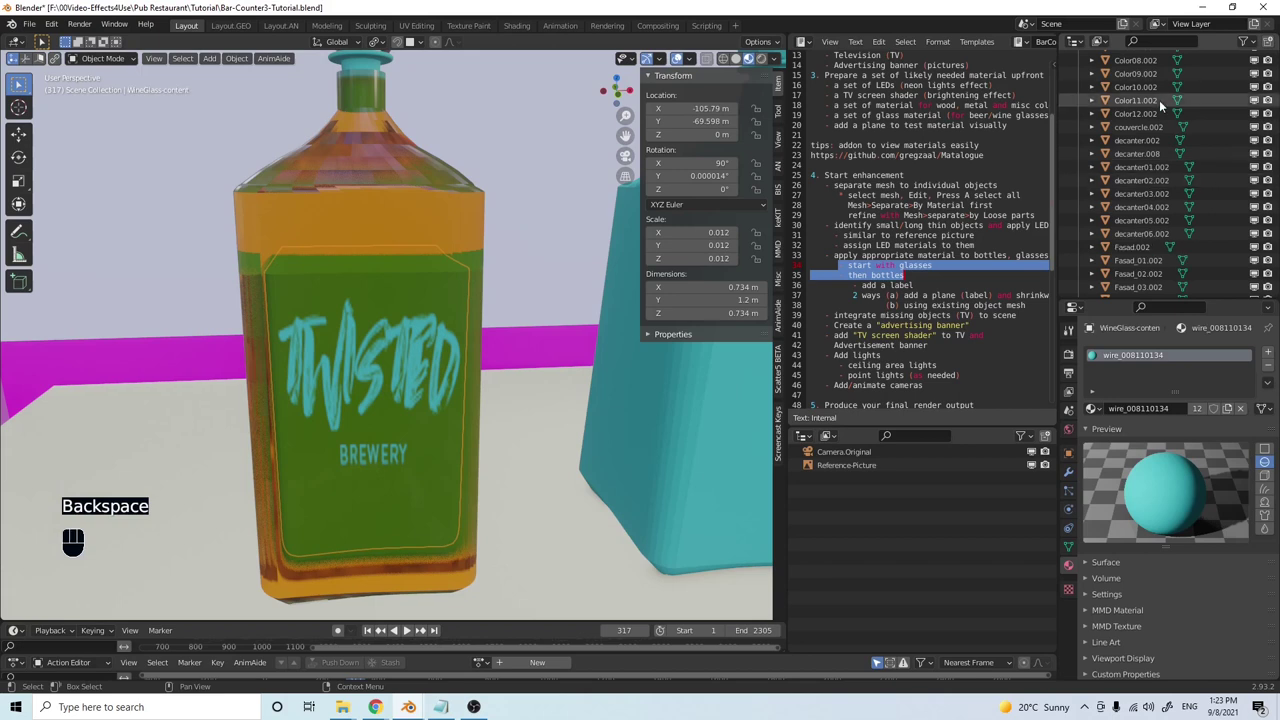
Give WineGlass-content the Red-glass material
key(KP_Decimal)
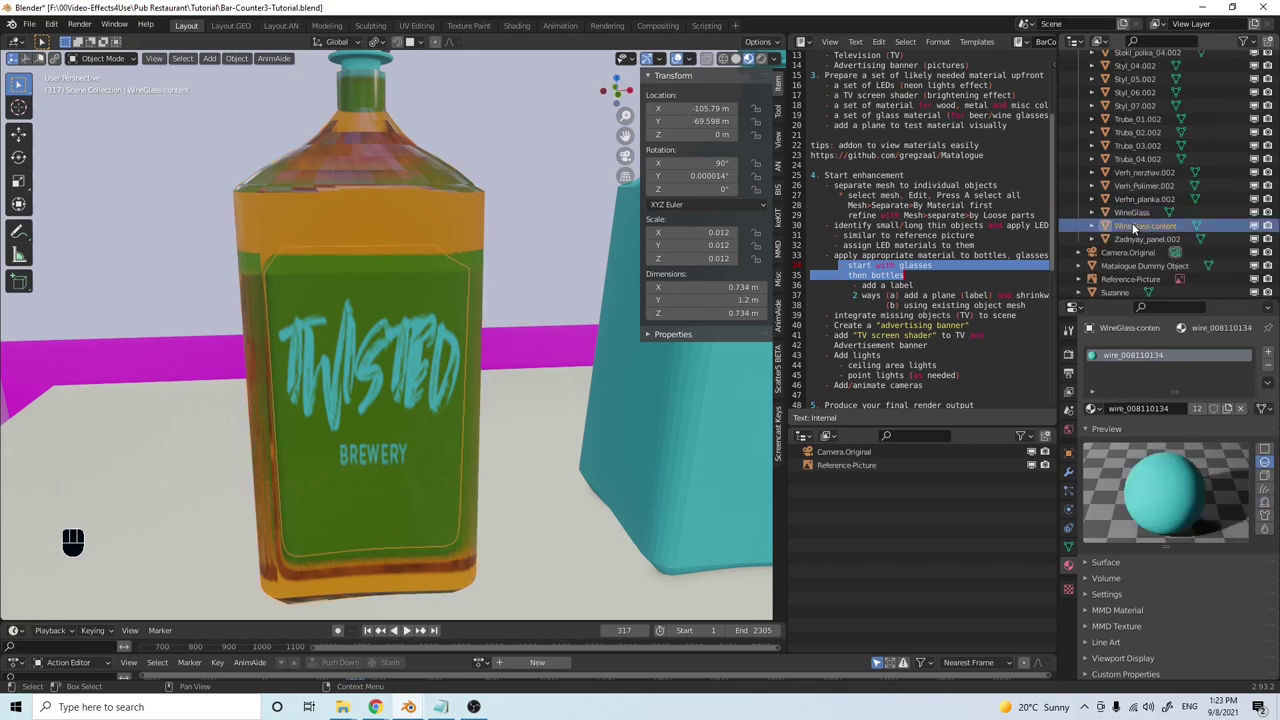
click(1091, 408)
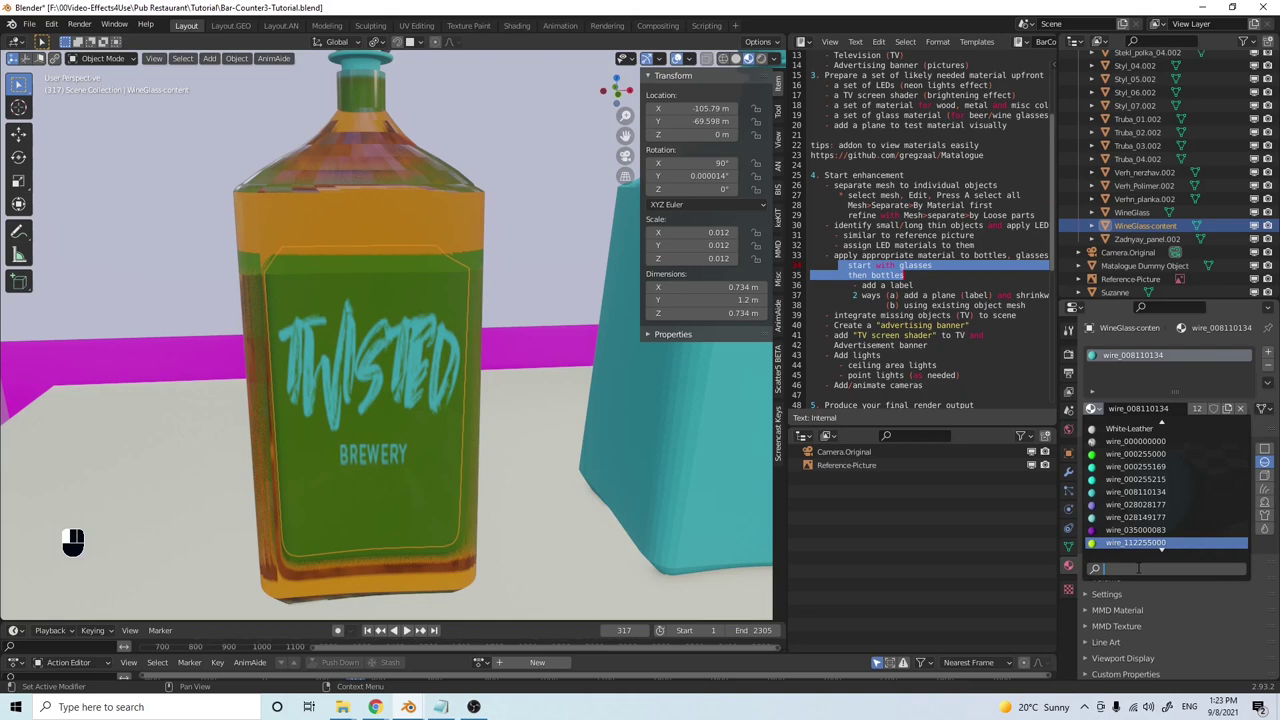
text(gl)
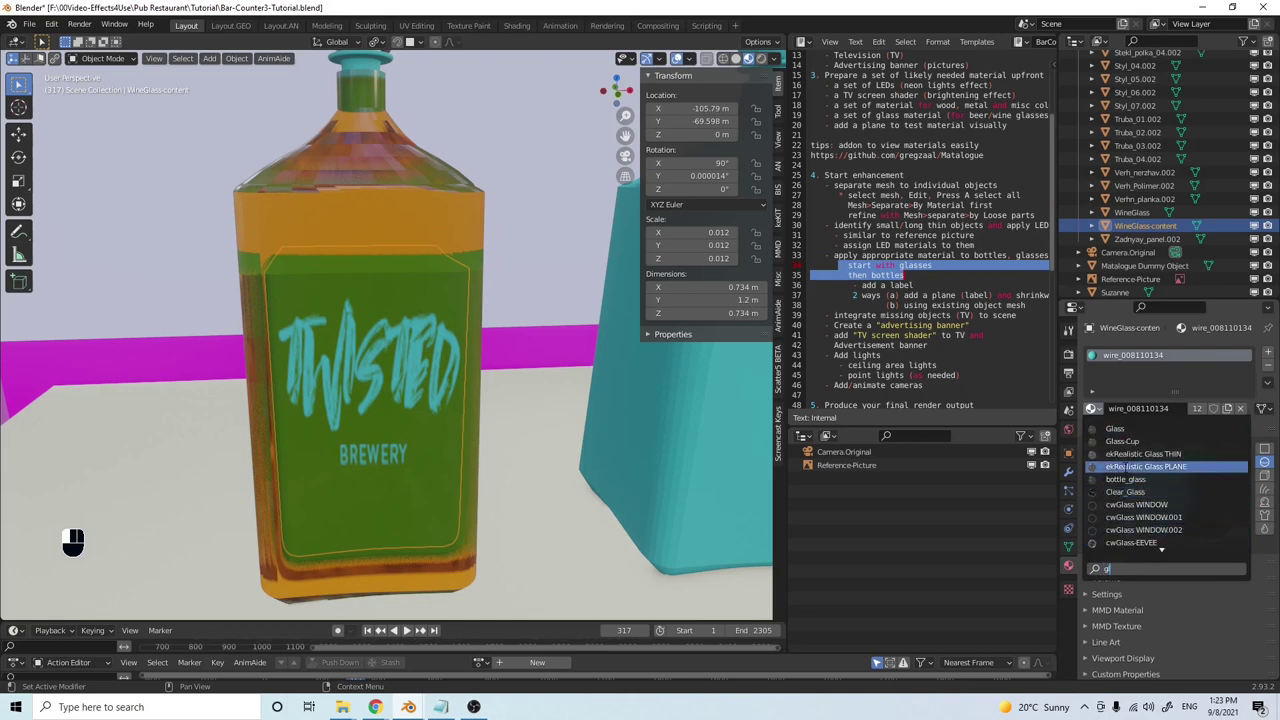
scroll(1120, 540, down, 4)
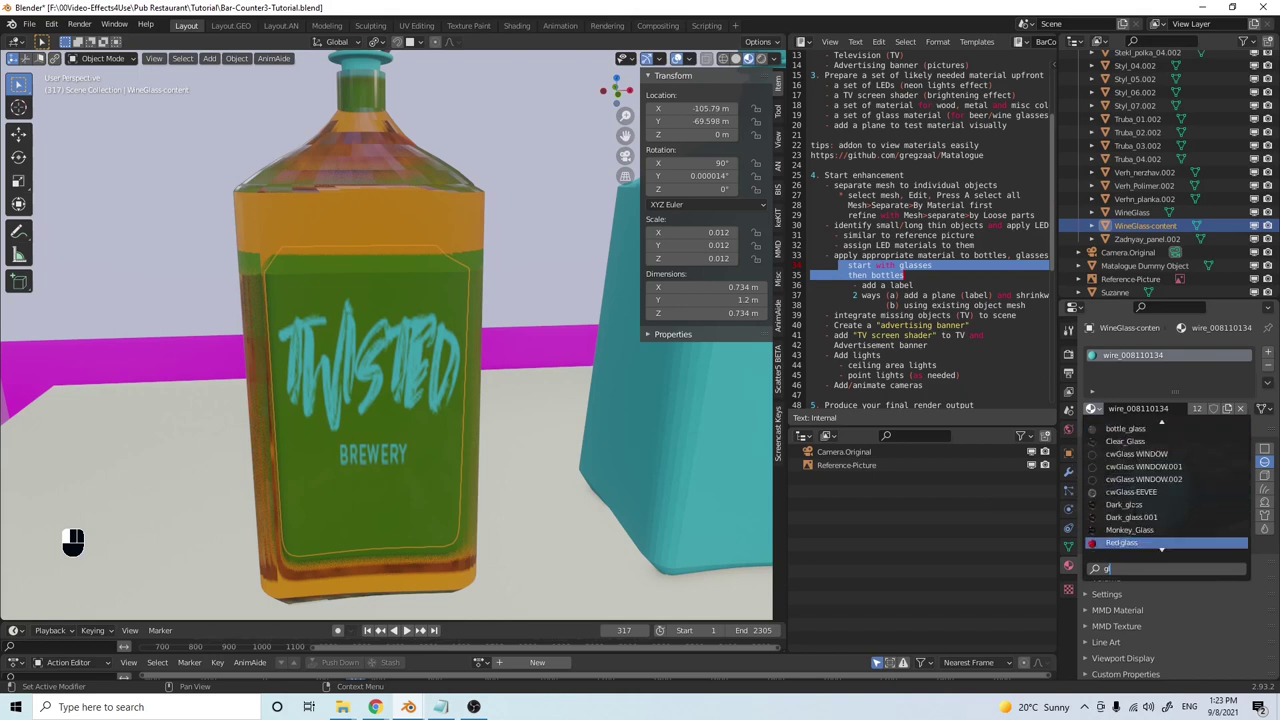
scroll(1165, 490, down, 2)
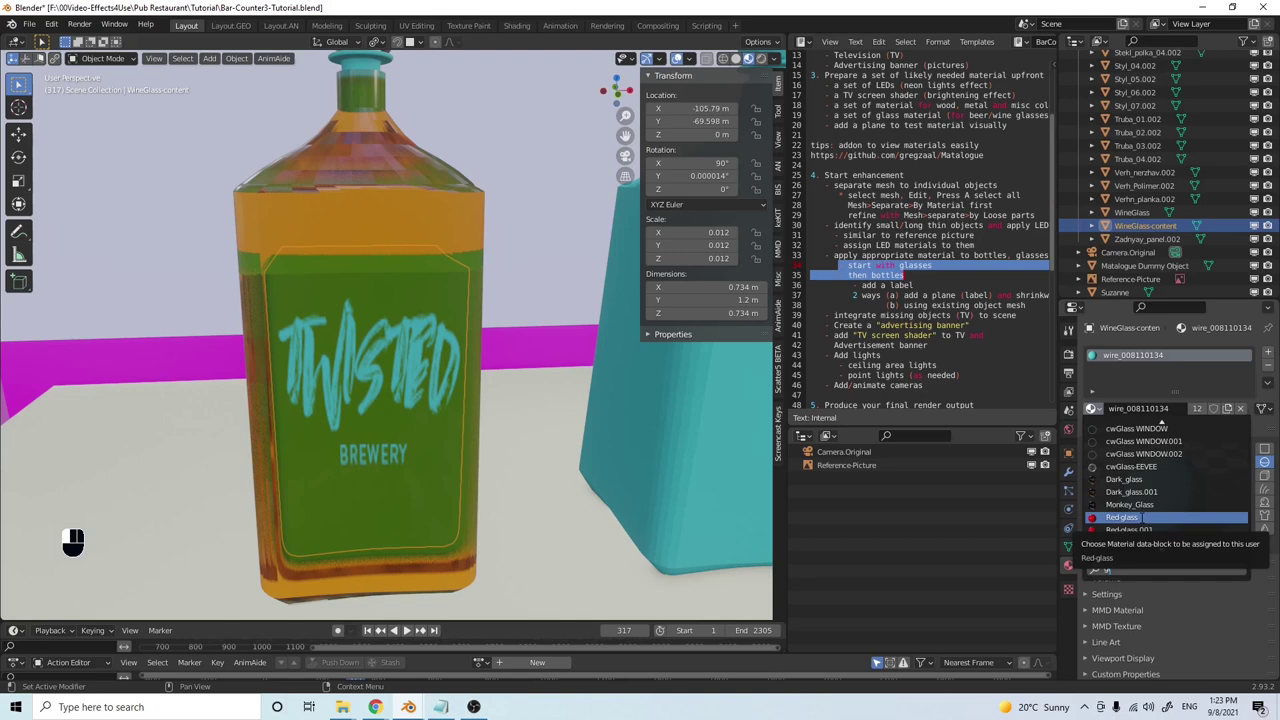
click(1143, 517)
Select the back panel Zadnyay_panel.002, then the red decanter's neck piece decanter.008
middle_drag(420, 396, 375, 407)
scroll(405, 391, down, 4)
scroll(484, 323, up, 5)
click(484, 323)
scroll(484, 323, down, 3)
scroll(418, 374, up, 3)
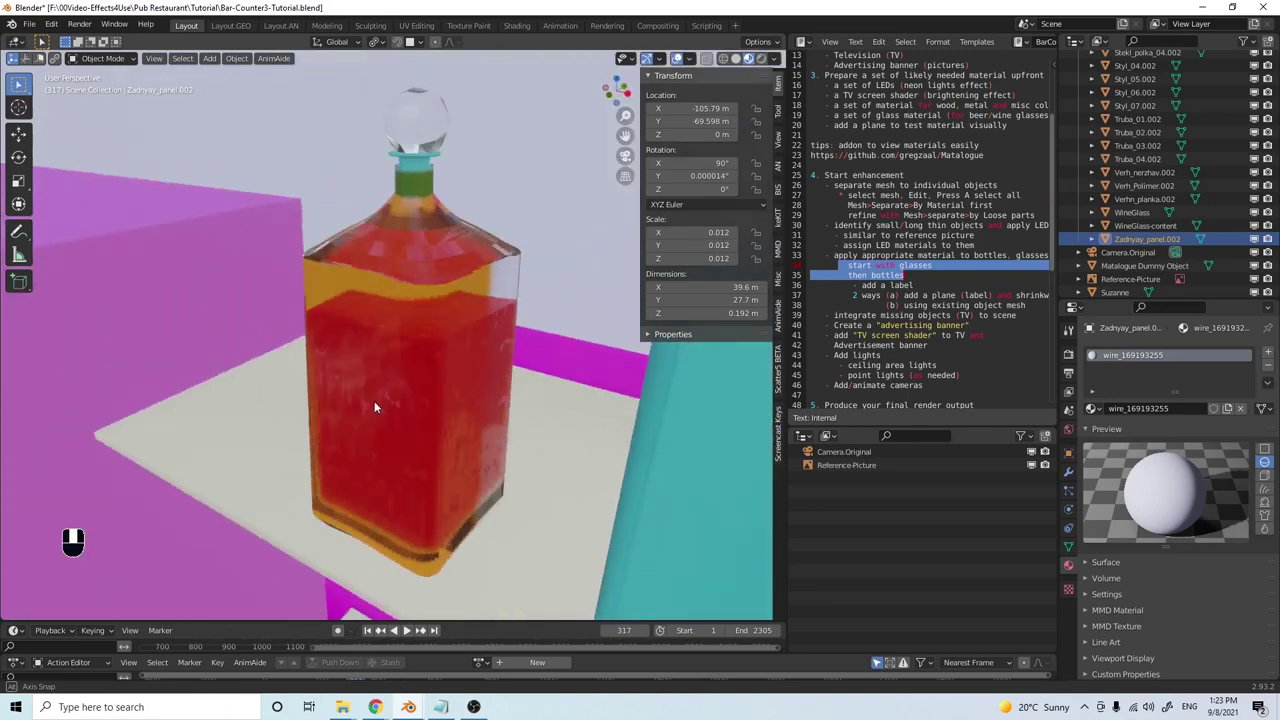
scroll(375, 407, down, 3)
scroll(396, 273, up, 4)
middle_drag(396, 273, 371, 265)
click(366, 200)
Assign the Cork material to decanter.008
scroll(360, 267, down, 3)
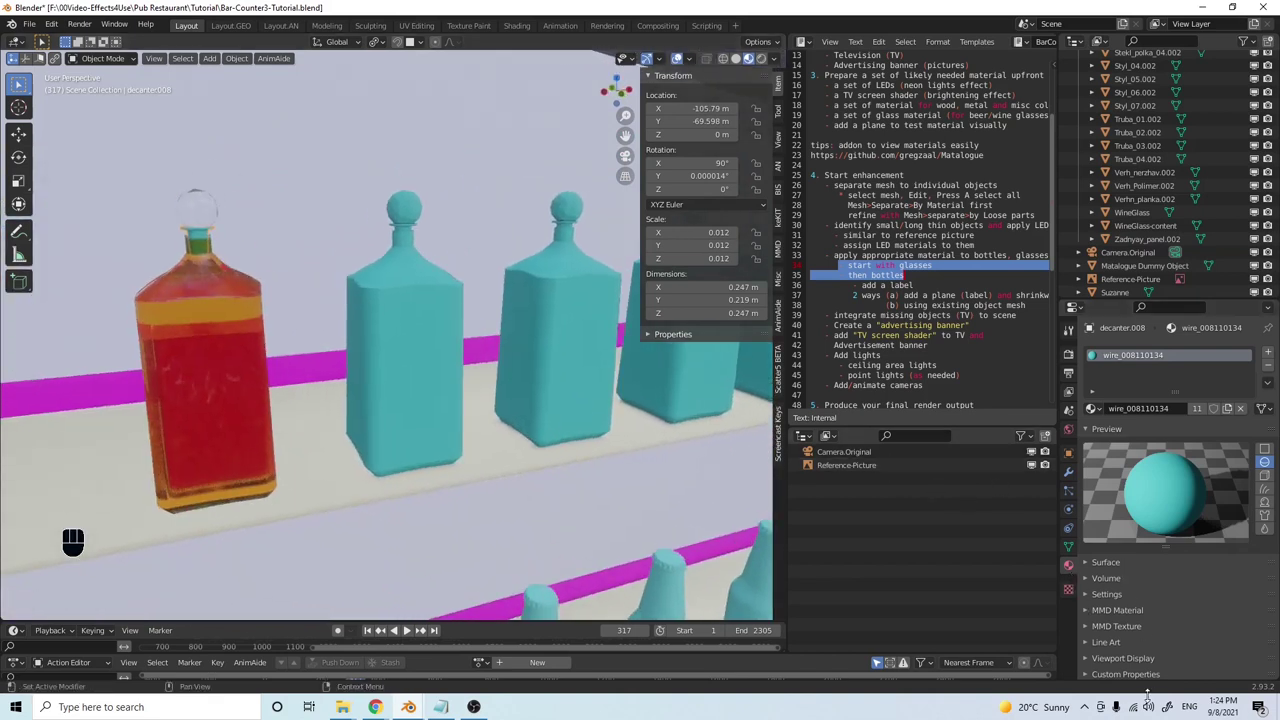
click(1101, 409)
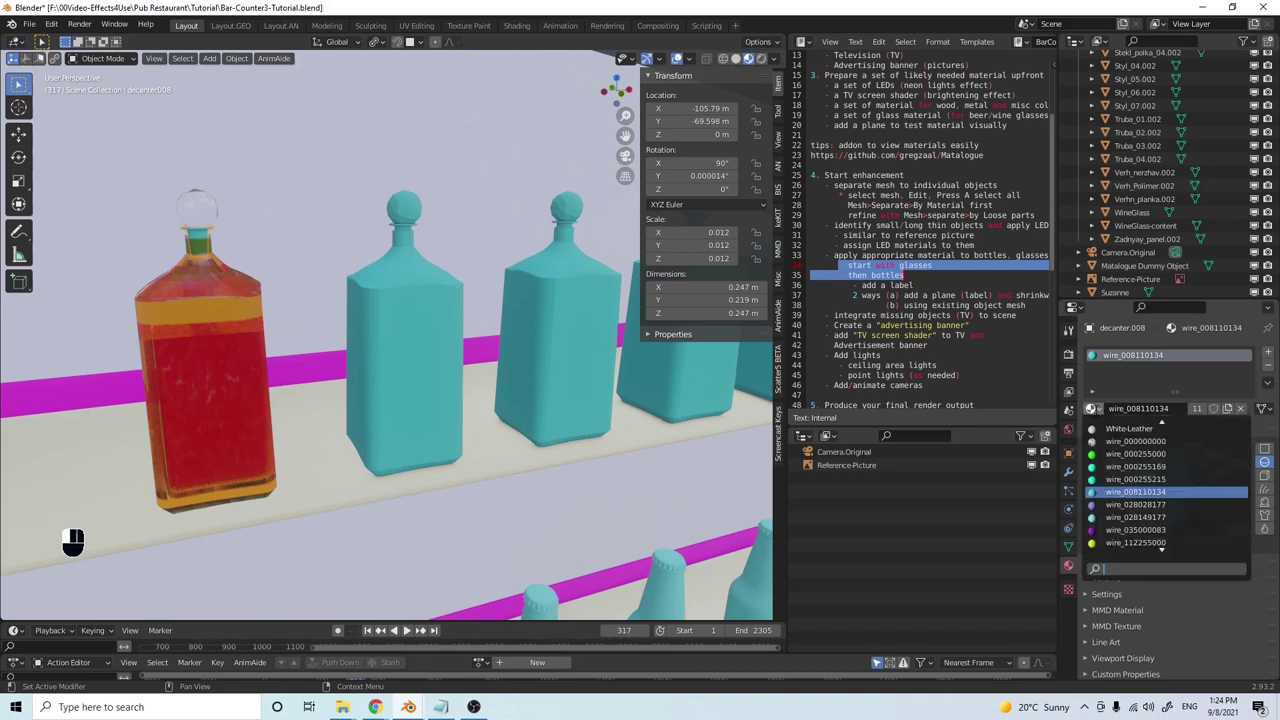
text(cor)
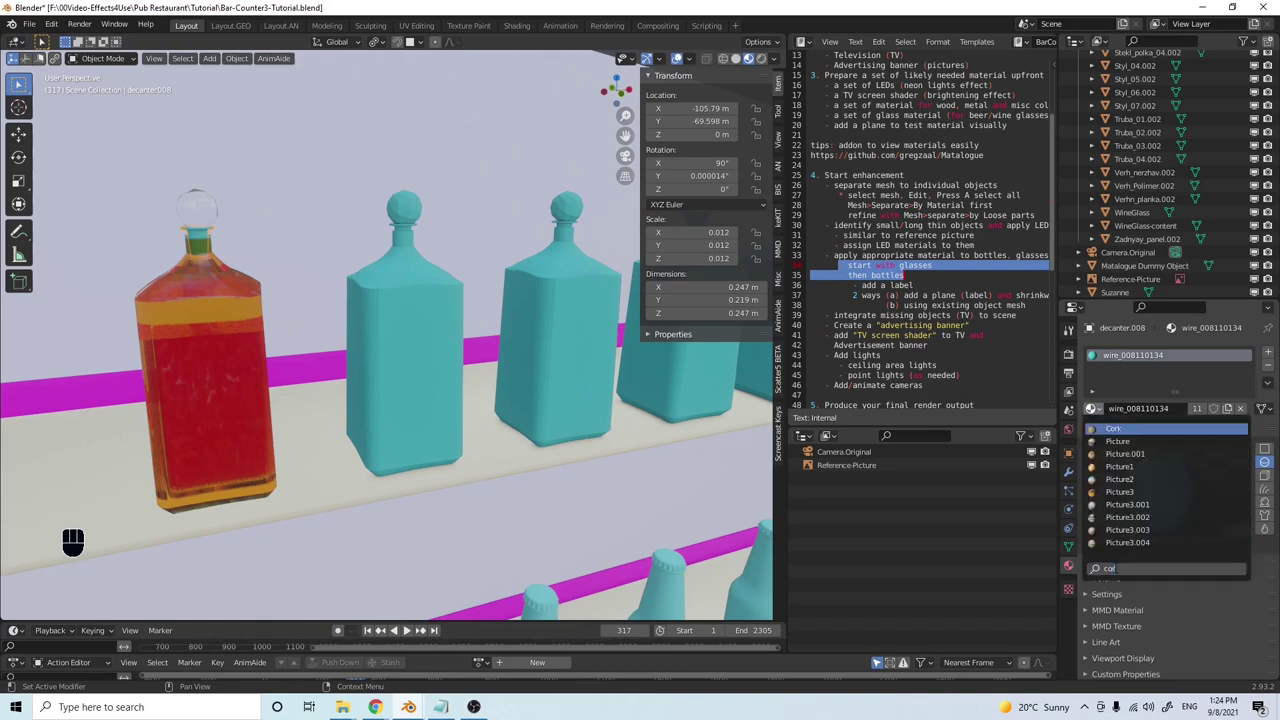
click(1137, 427)
Orbit to a low frontal view to inspect the corked decanter
middle_drag(200, 254, 172, 394)
scroll(240, 322, up, 6)
scroll(228, 366, down, 4)
shift+middle_drag(277, 424, 286, 328)
scroll(294, 326, up, 4)
alt+middle_drag(325, 371, 307, 333)
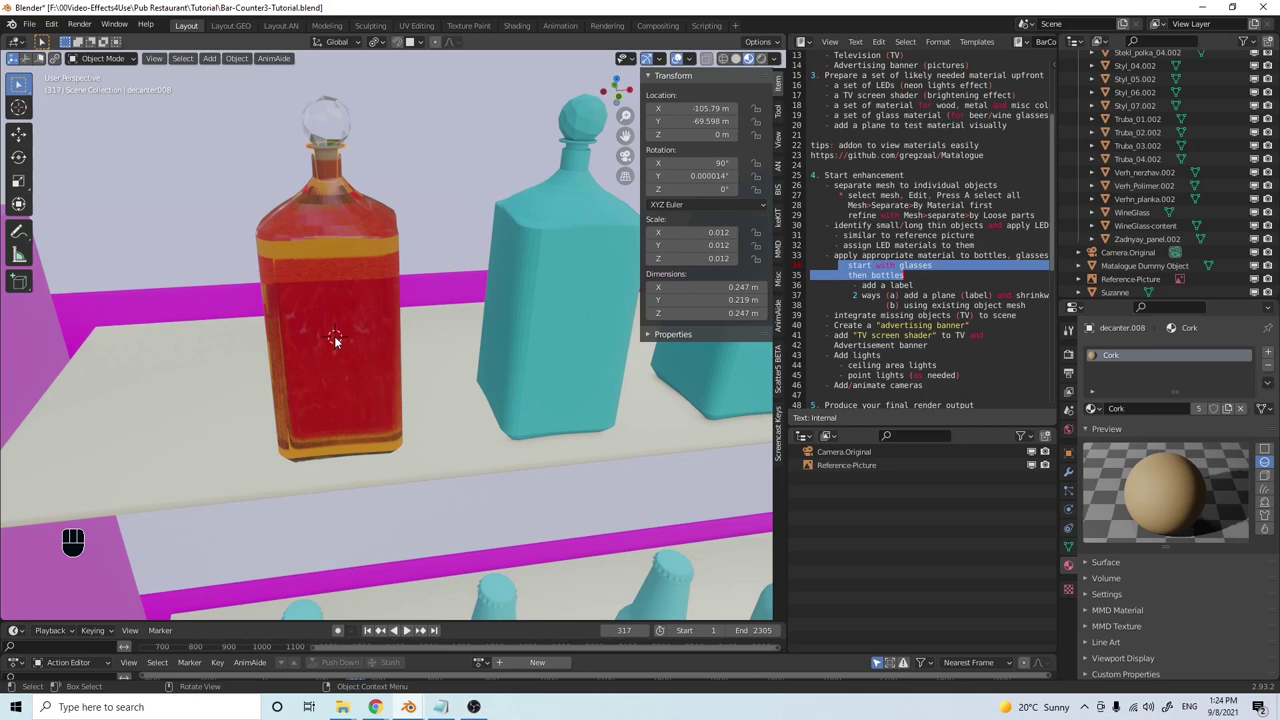
middle_drag(350, 360, 315, 268)
Add a plane, stand it upright at 90° on X and scale it to 0.401
click(212, 60)
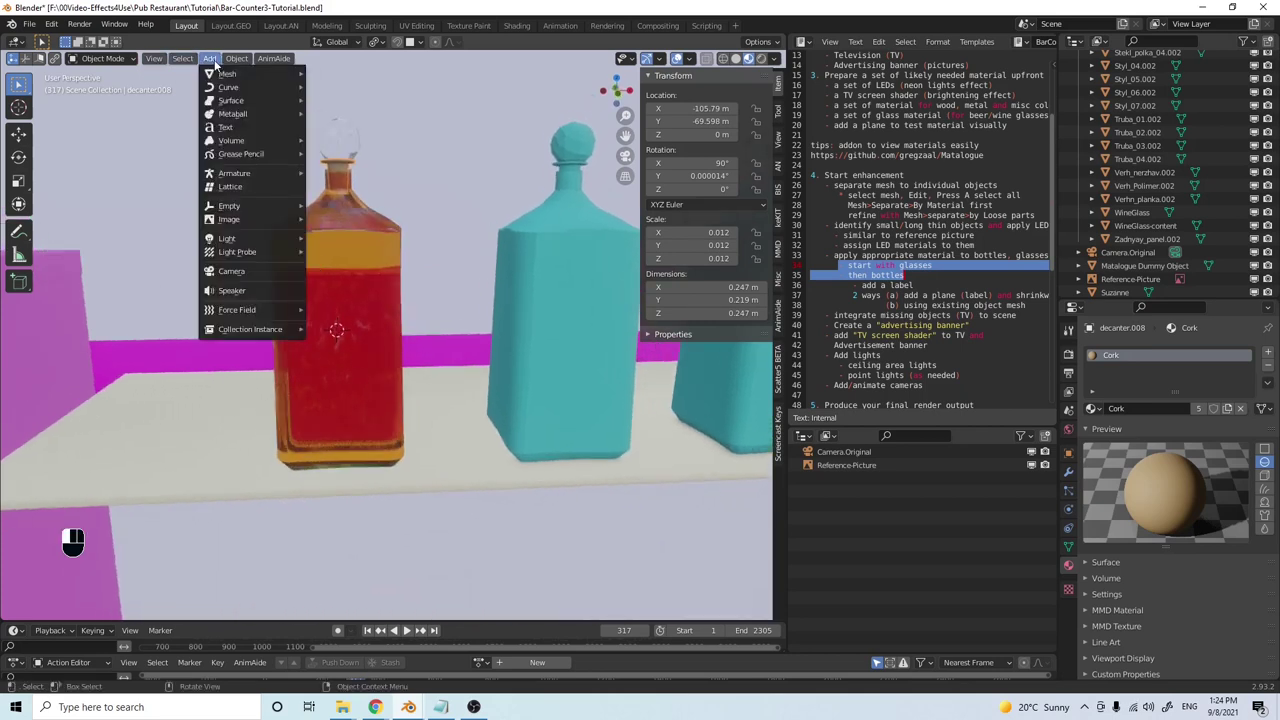
mouse_move(231, 78)
click(355, 73)
text(r)
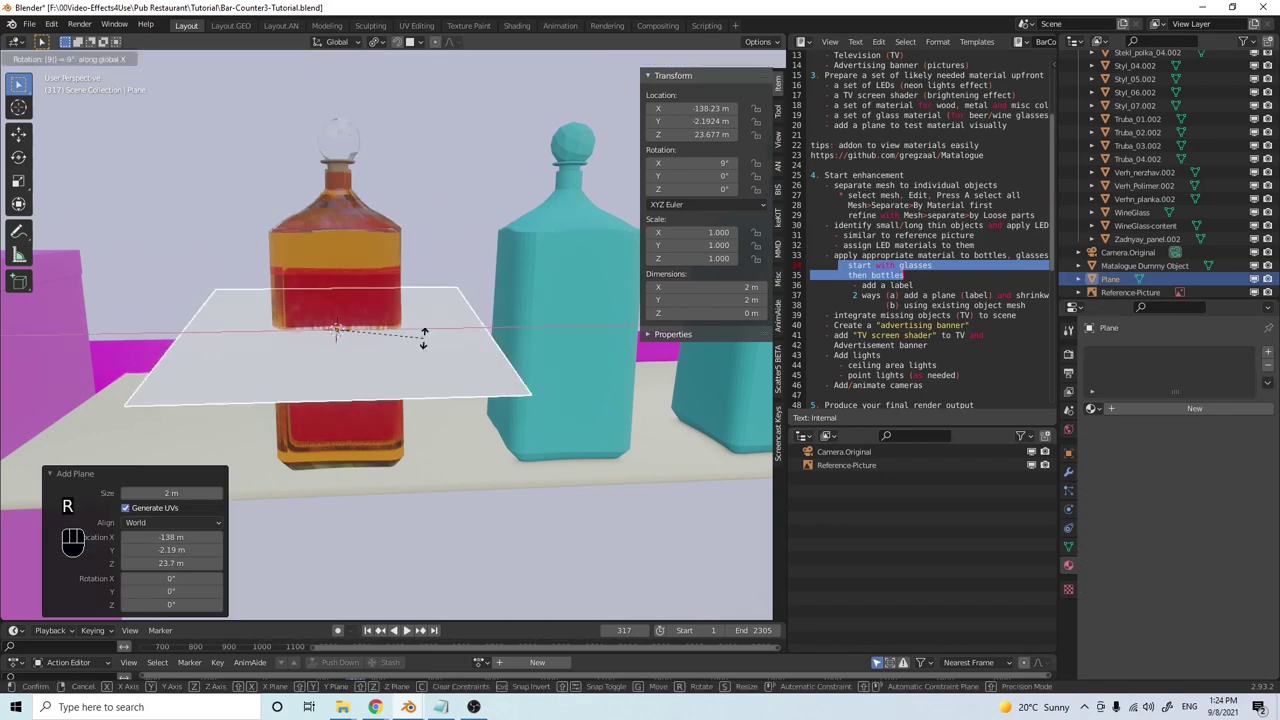
text(x90)
key(Return)
key(s)
click(370, 335)
Move the label along Y onto the bottle front and rotate it -2.66° about Z
middle_drag(370, 335, 393, 443)
key(g)
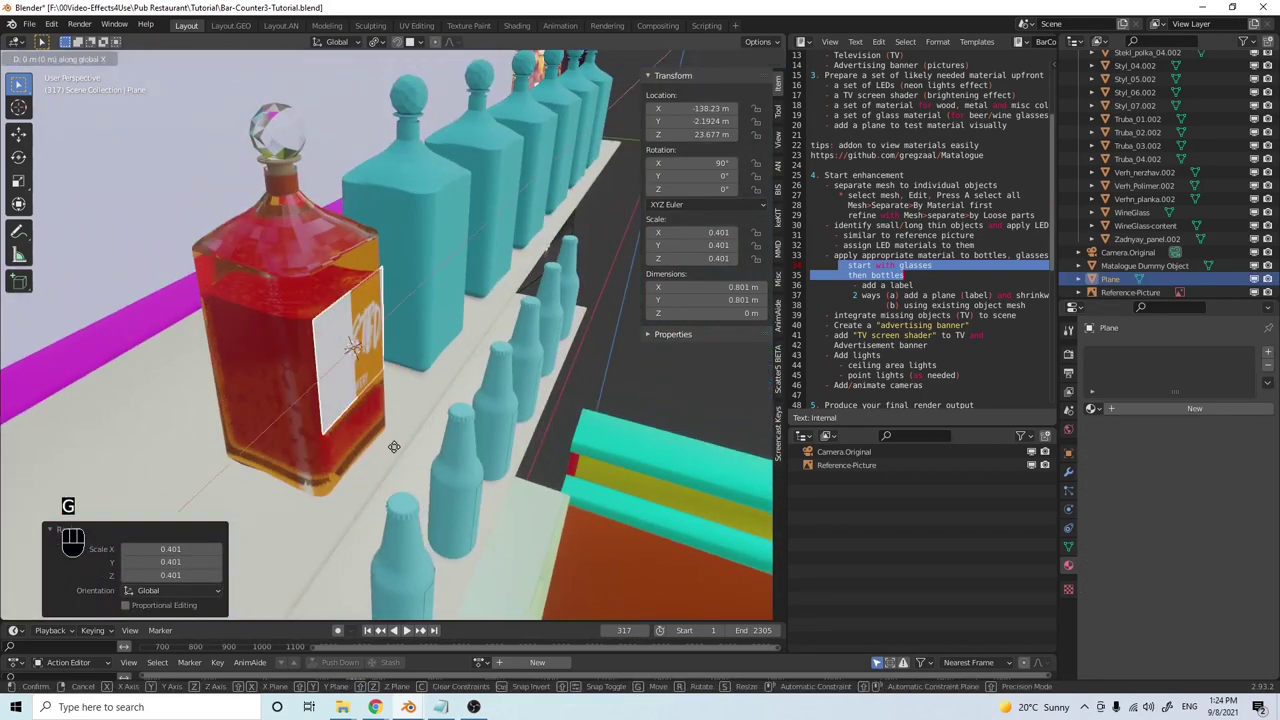
key(y)
click(445, 401)
middle_drag(445, 401, 293, 225)
key(r)
key(z)
click(414, 329)
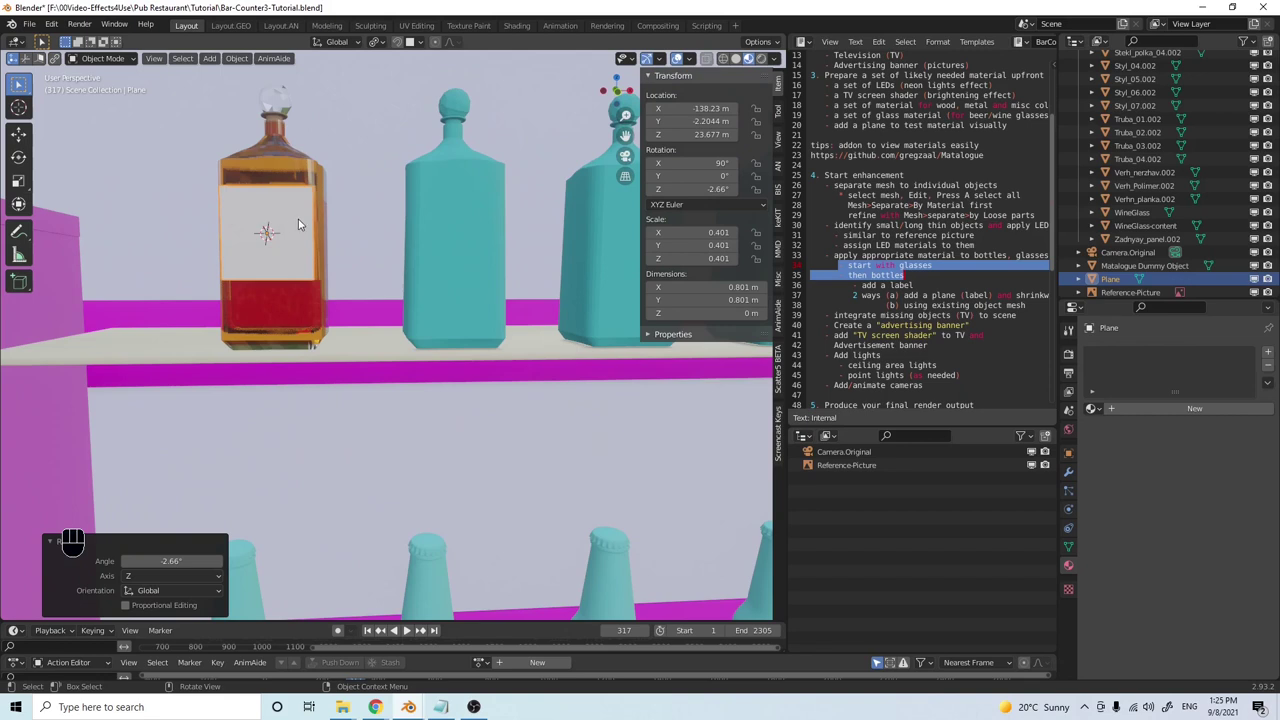
click(298, 225)
click(298, 225)
click(298, 197)
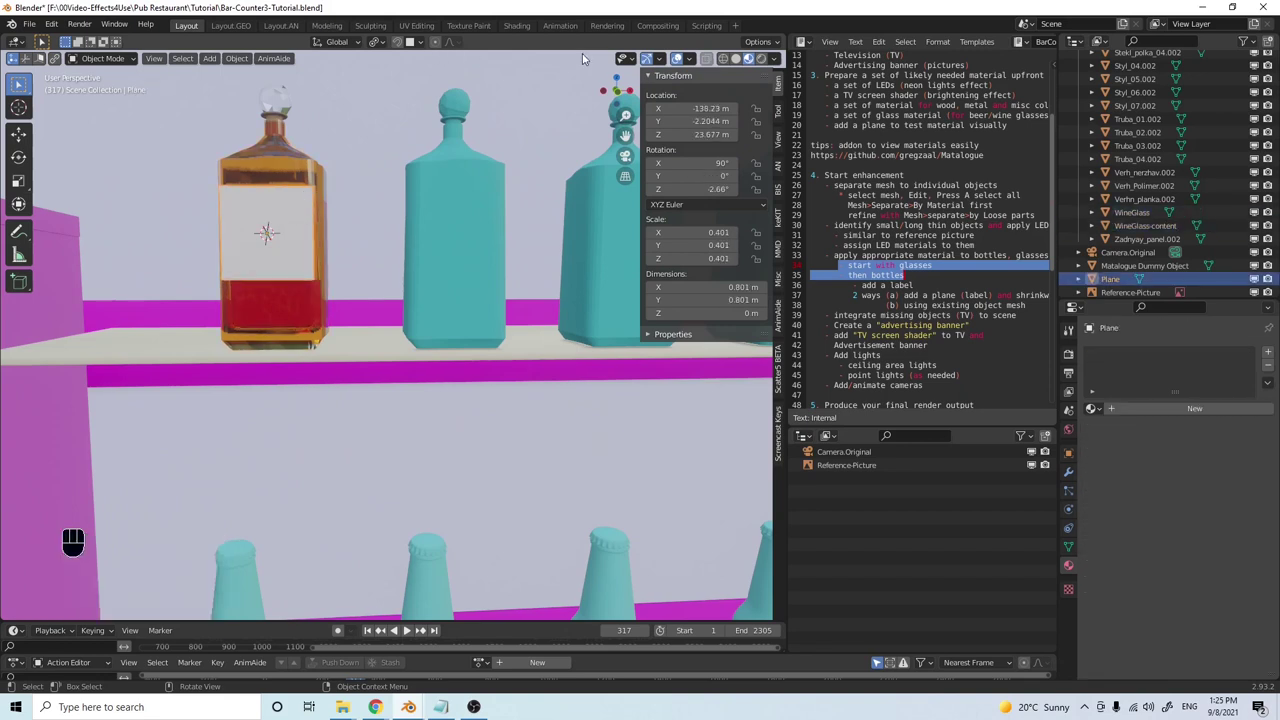
In the Shading workspace, give the label plane a new material with an Image Texture driving Base Color
click(516, 26)
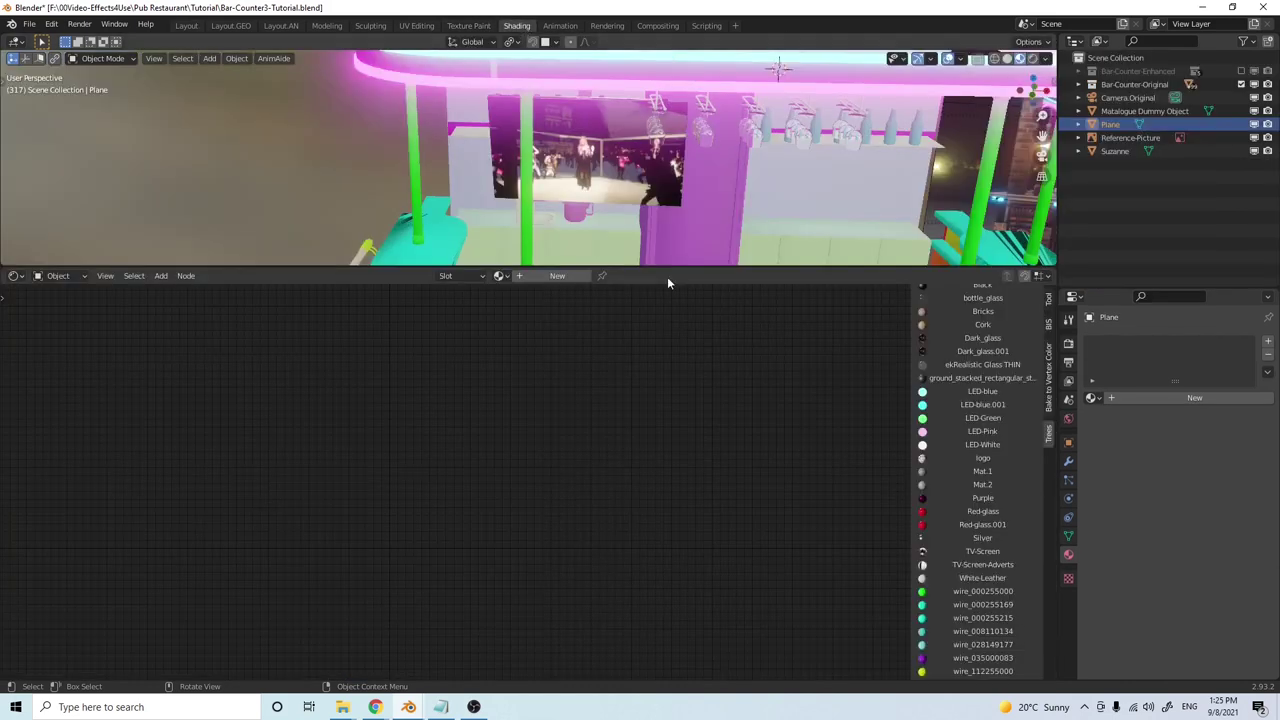
click(543, 276)
click(160, 280)
mouse_move(209, 354)
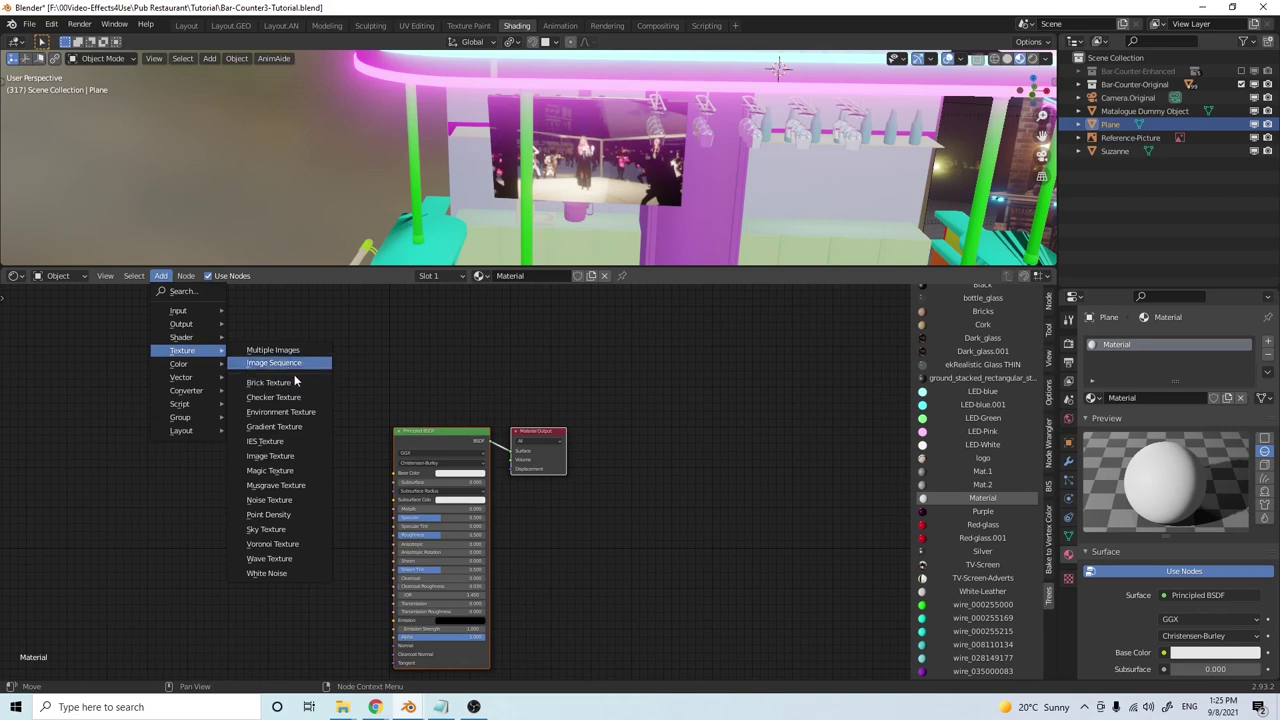
click(298, 455)
click(323, 451)
drag(333, 447, 398, 474)
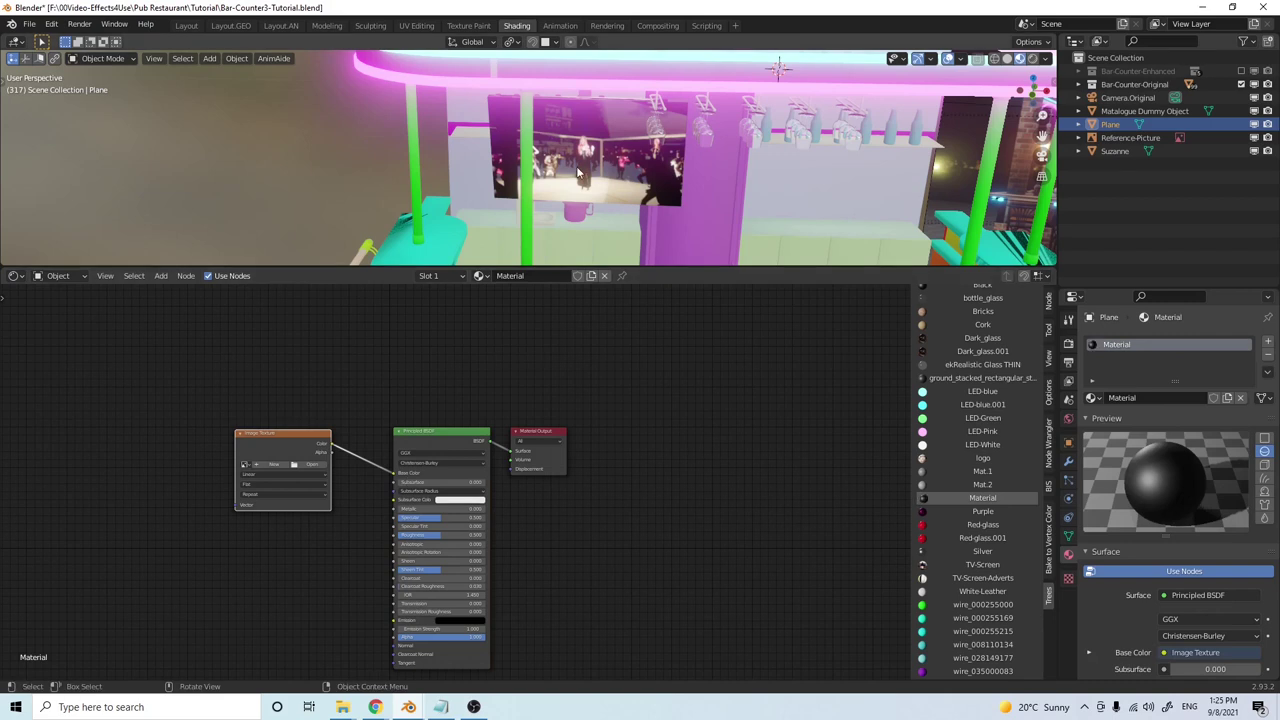
Frame the label plane in view and browse for an image file for the texture
key(KP_Decimal)
scroll(574, 167, down, 3)
middle_drag(574, 167, 615, 180)
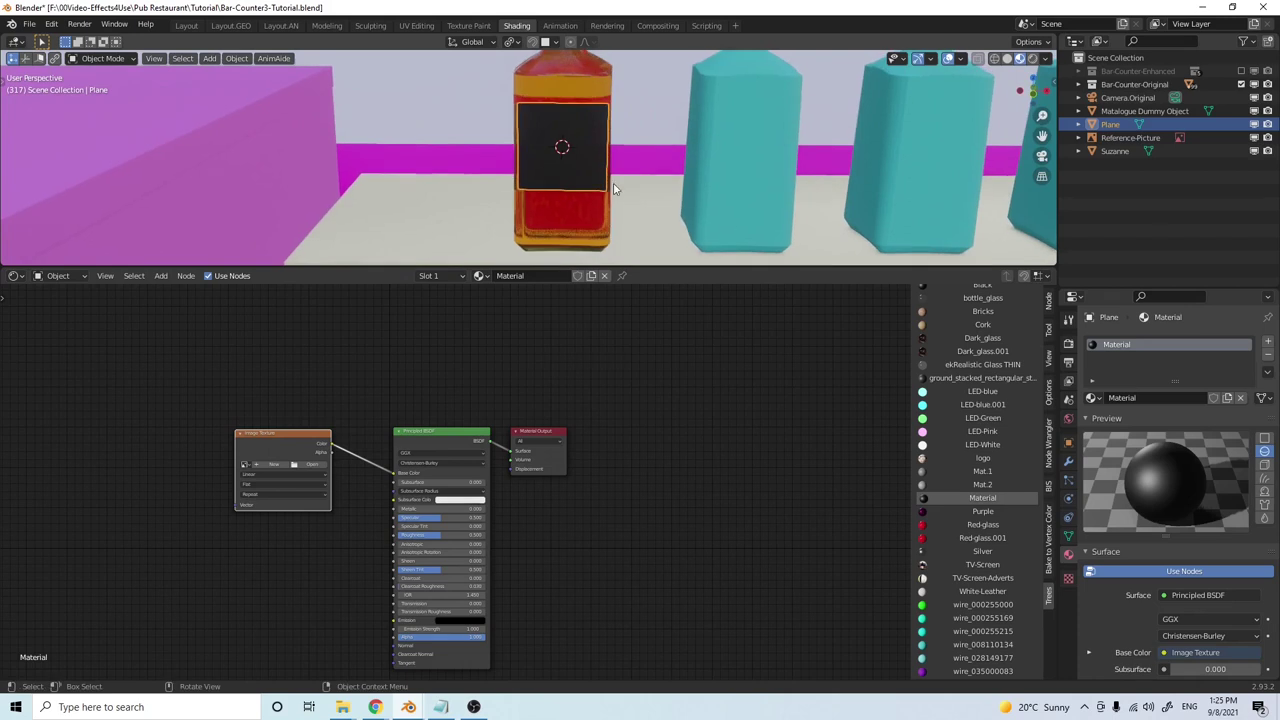
click(313, 467)
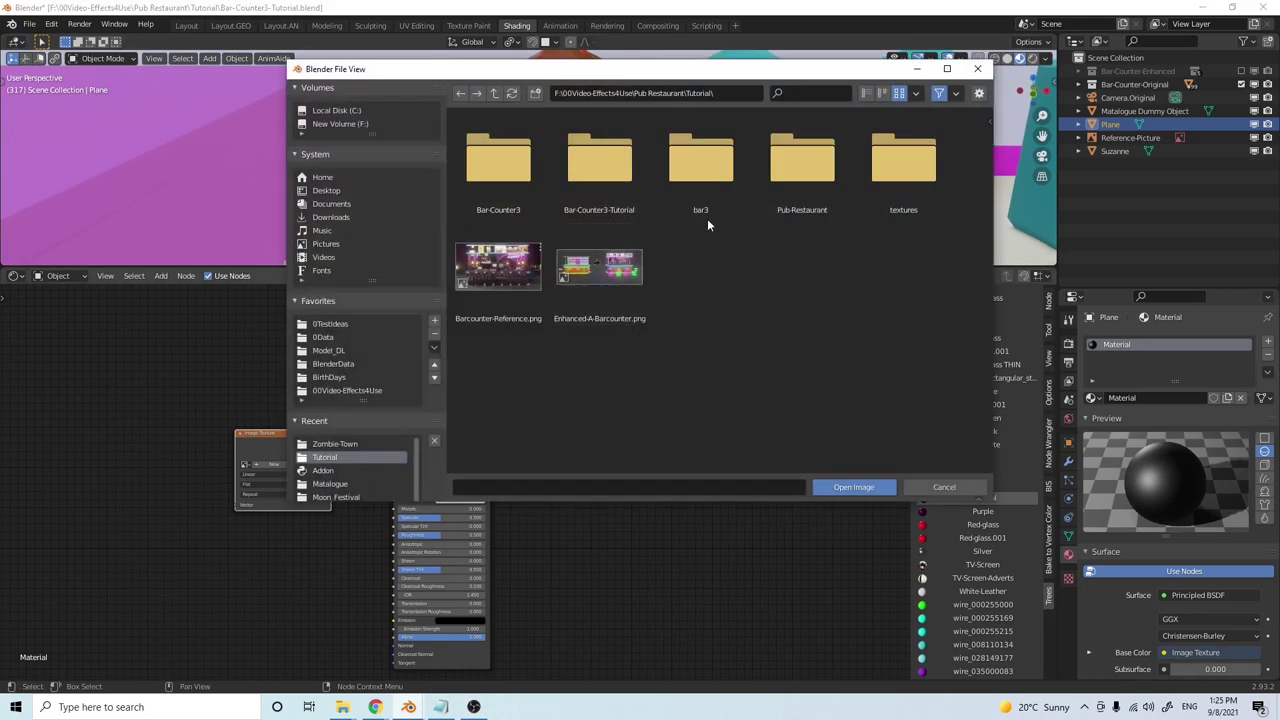
Load BlackRack.png from the BeerLabelsImage folder into the image texture
click(494, 93)
click(502, 160)
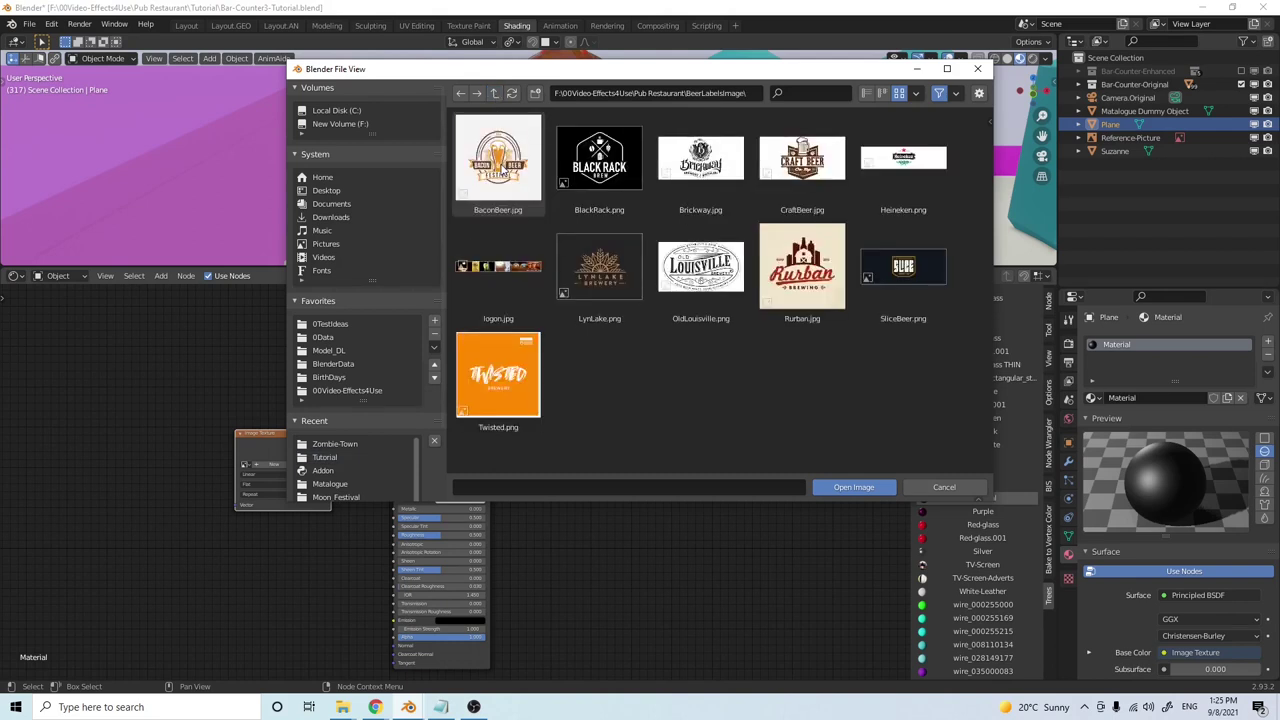
click(599, 160)
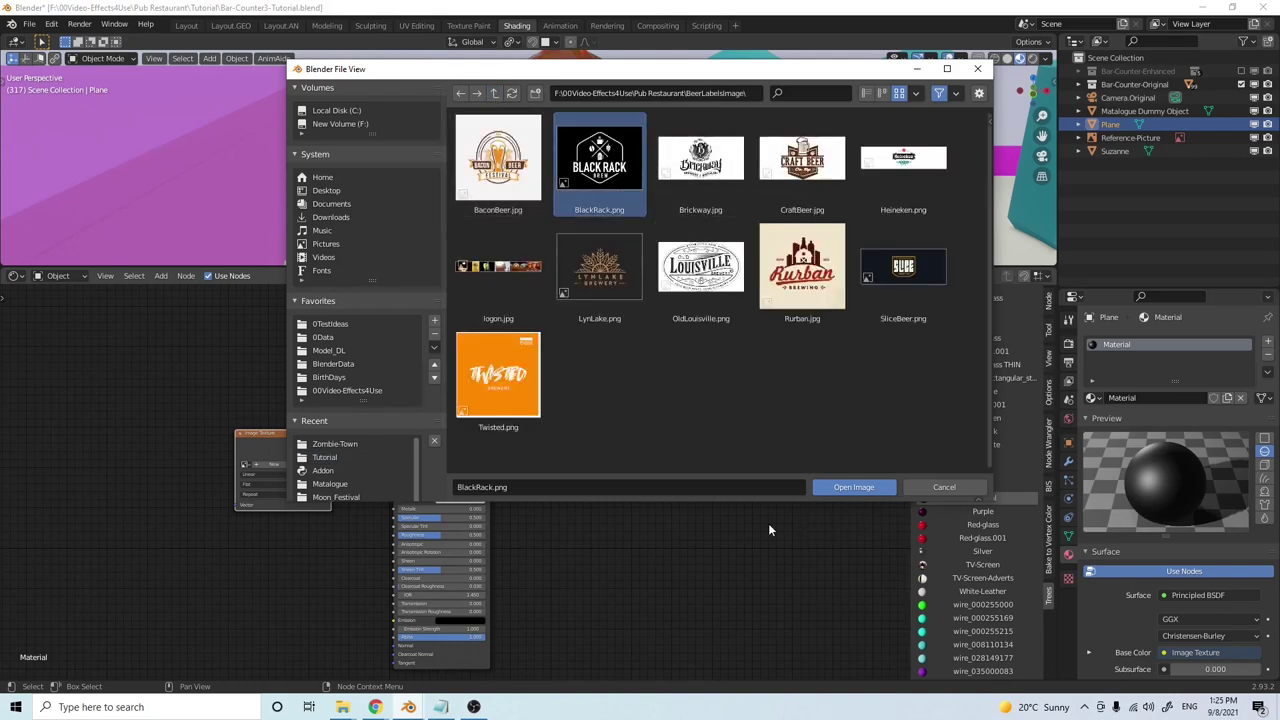
click(826, 487)
Scale the label plane down in two passes so it fits the bottle's front
middle_drag(605, 222, 664, 132)
scroll(664, 133, down, 2)
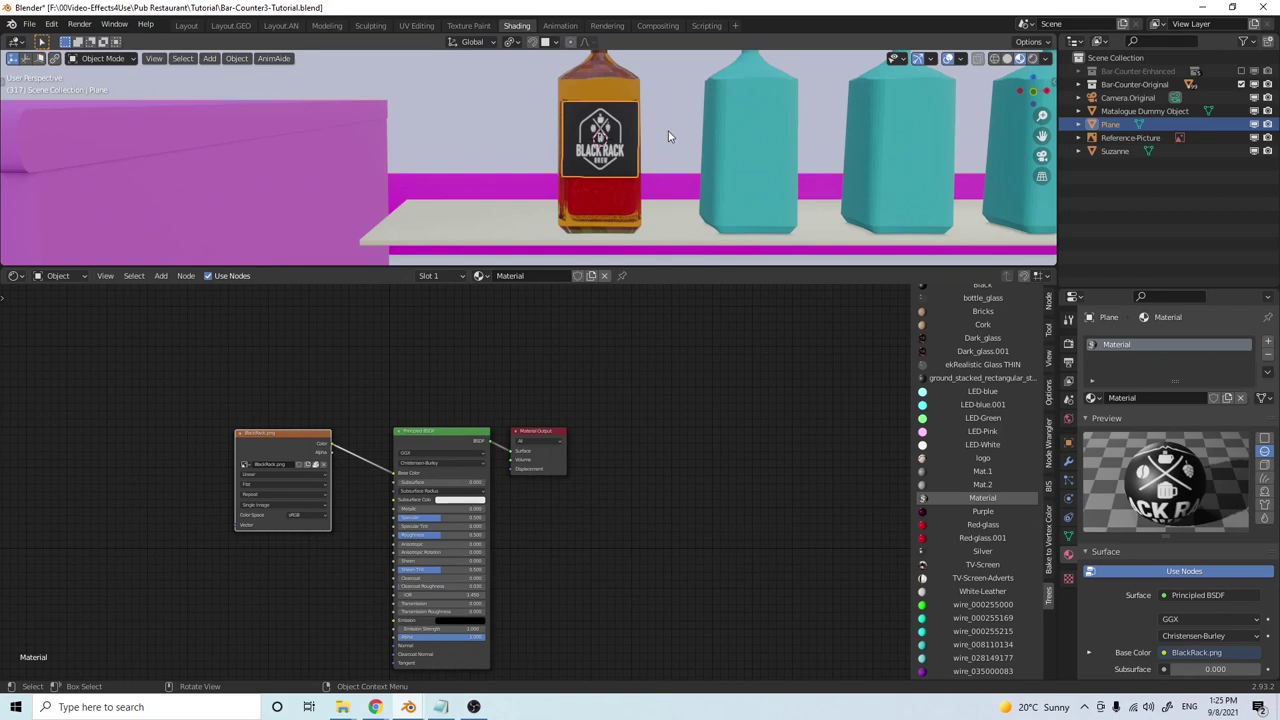
key(s)
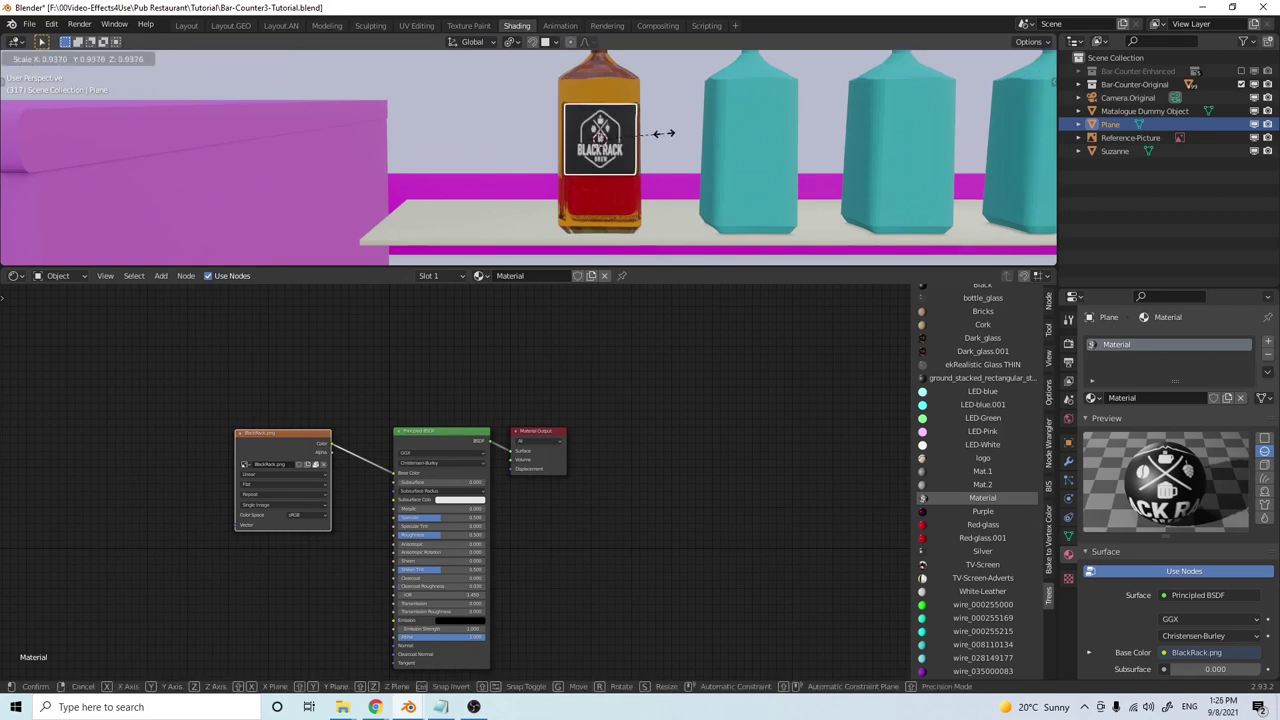
click(662, 133)
middle_drag(663, 137, 640, 171)
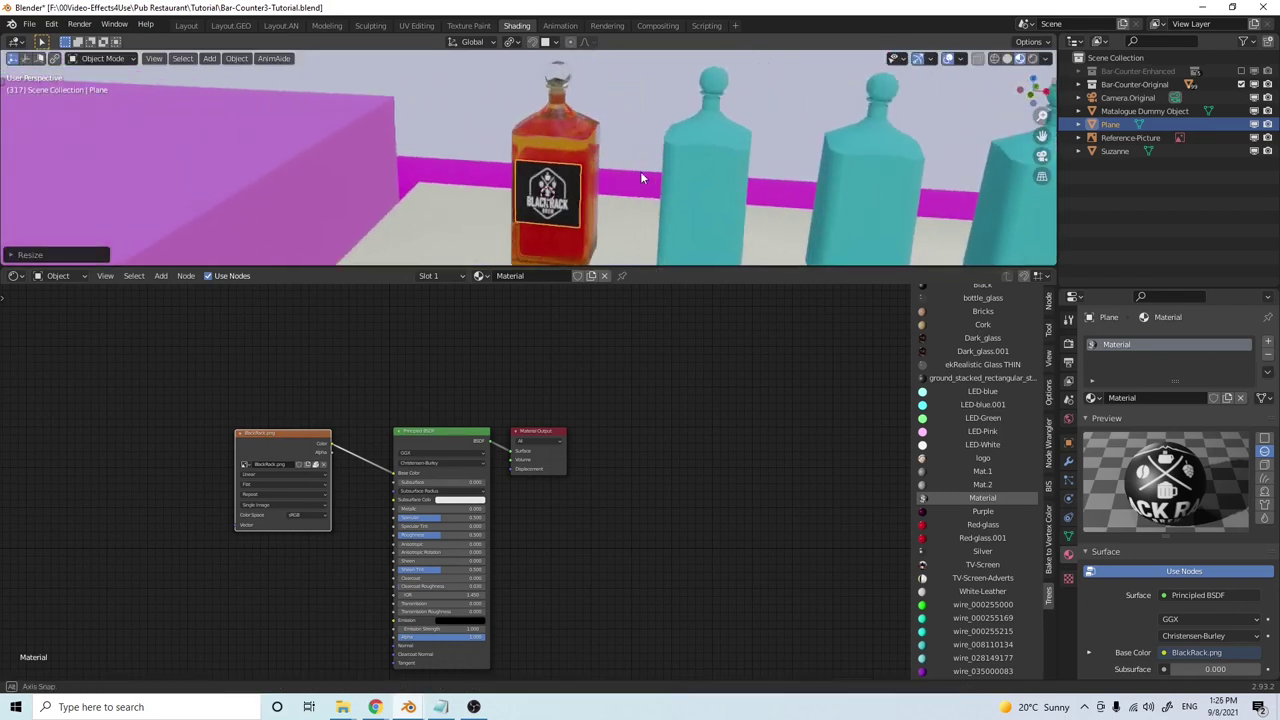
key(s)
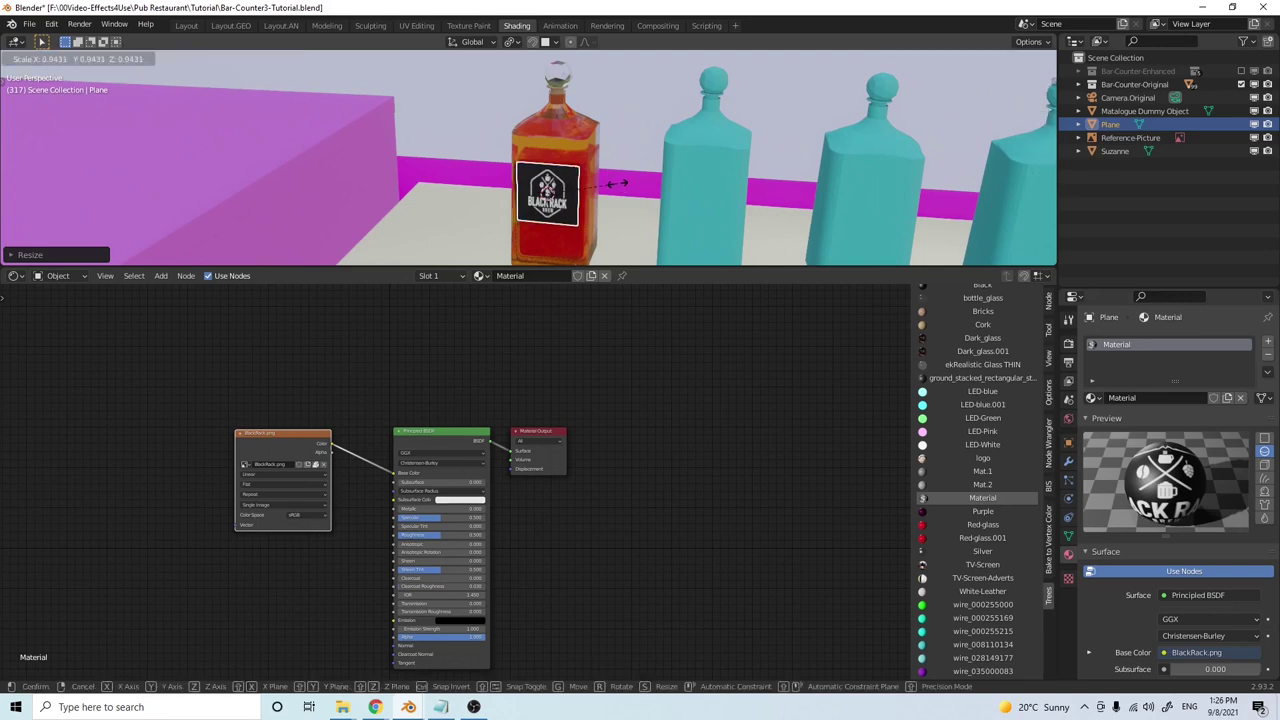
click(603, 183)
Join the logo label plane into the red WineGlass bottle
click(580, 155)
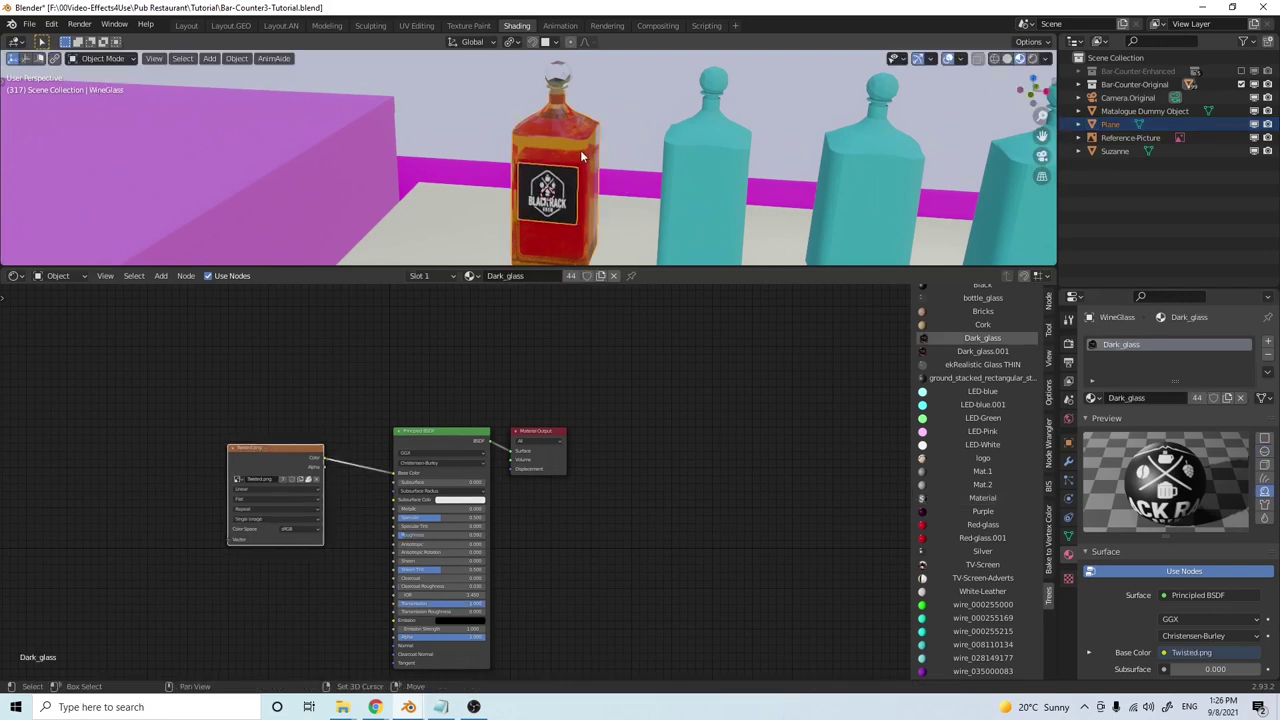
middle_drag(580, 155, 626, 179)
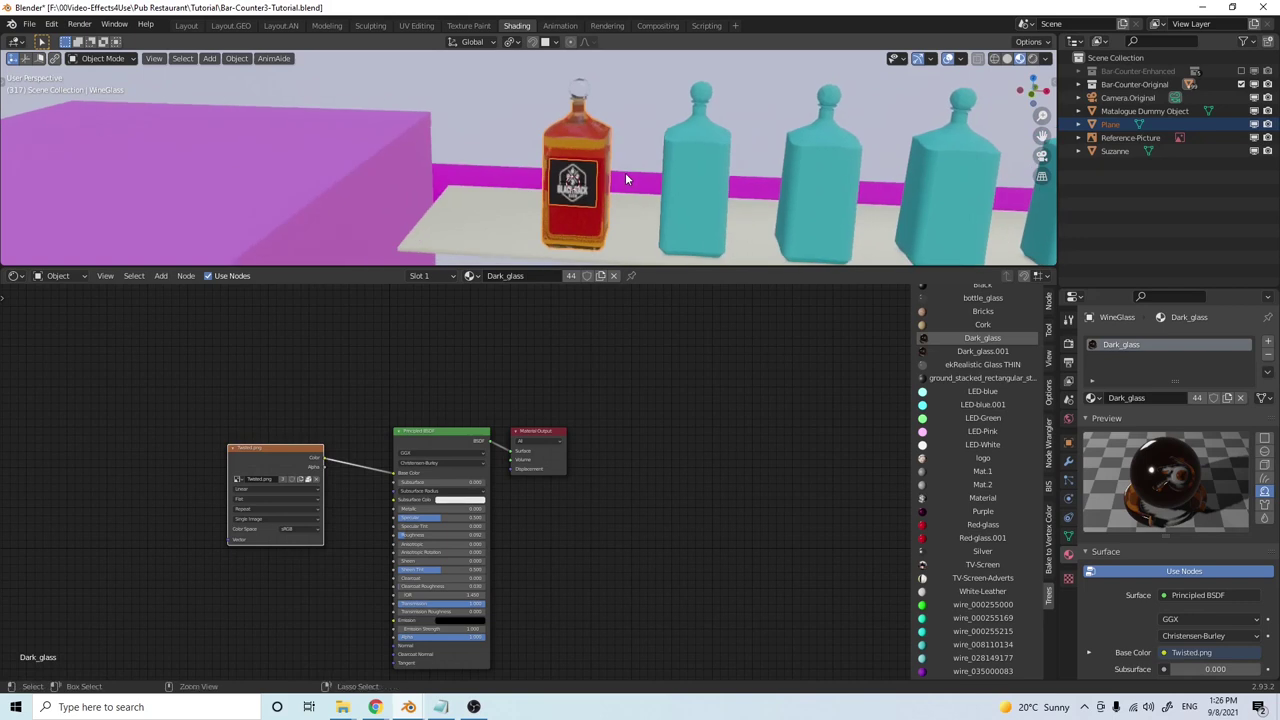
key(ctrl+j)
middle_drag(625, 180, 796, 167)
scroll(618, 194, up, 2)
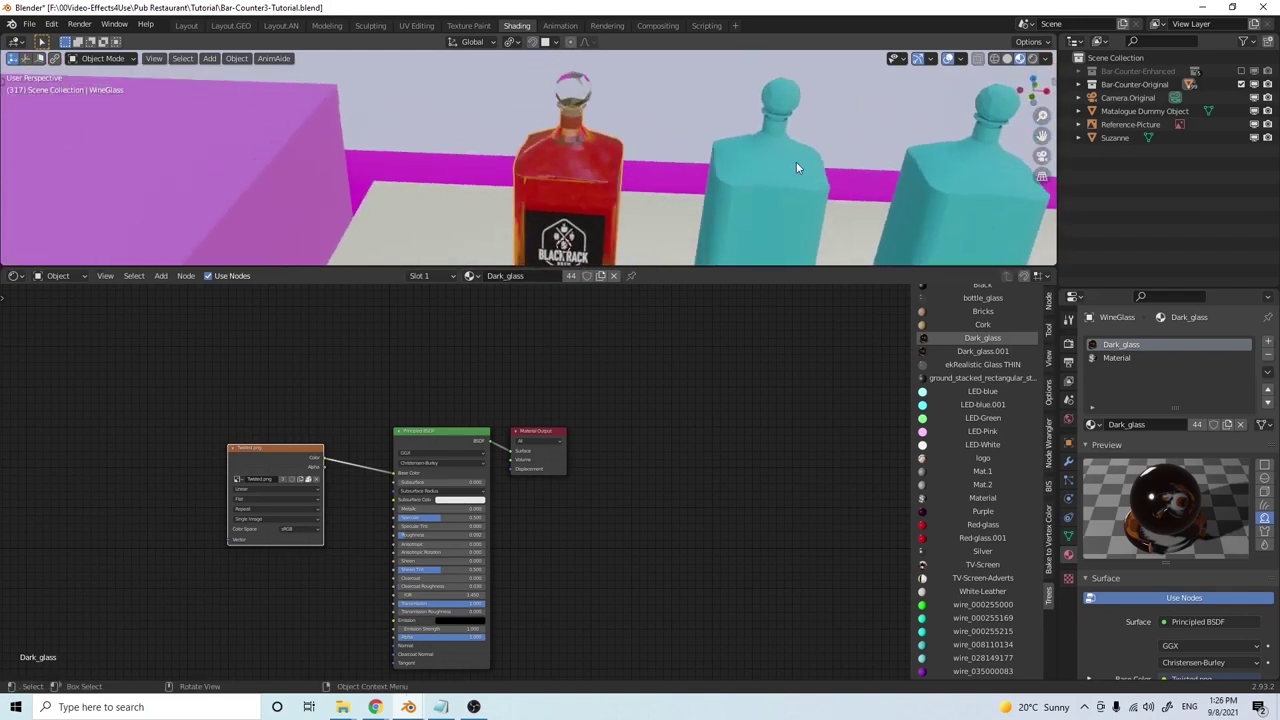
Back in the Layout workspace, join the cork into the WineGlass bottle
click(186, 25)
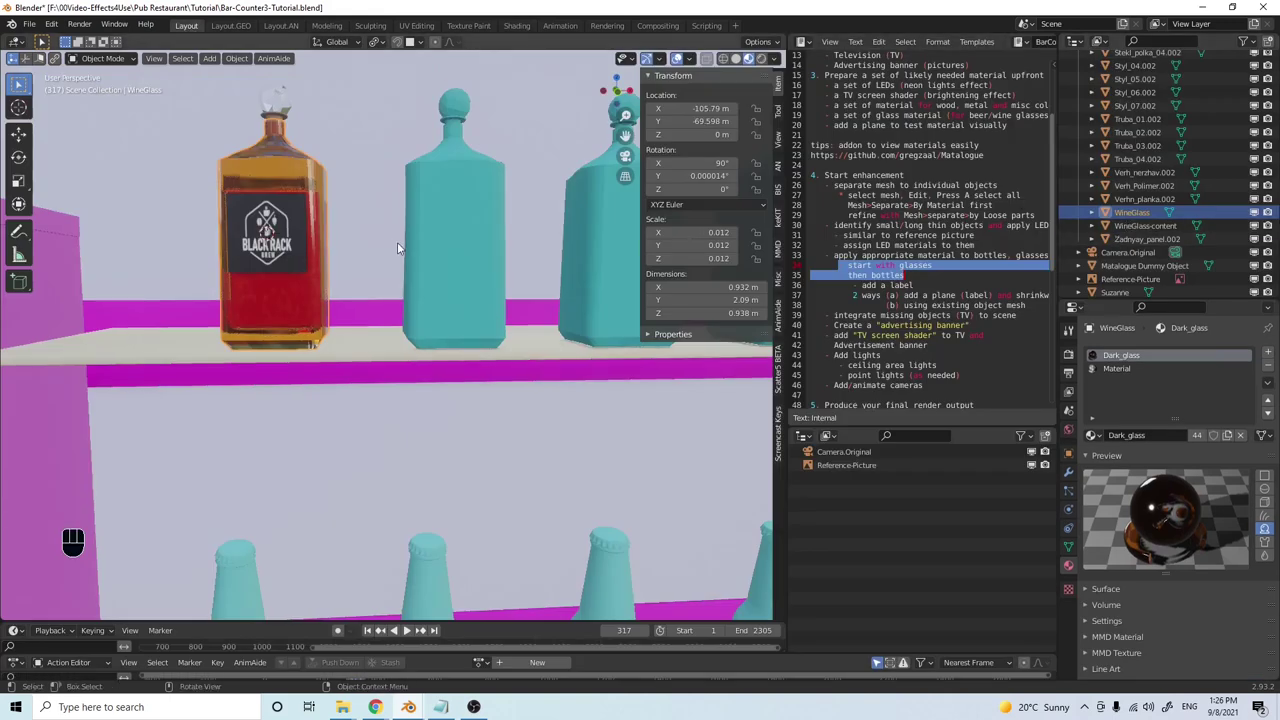
middle_drag(348, 245, 309, 236)
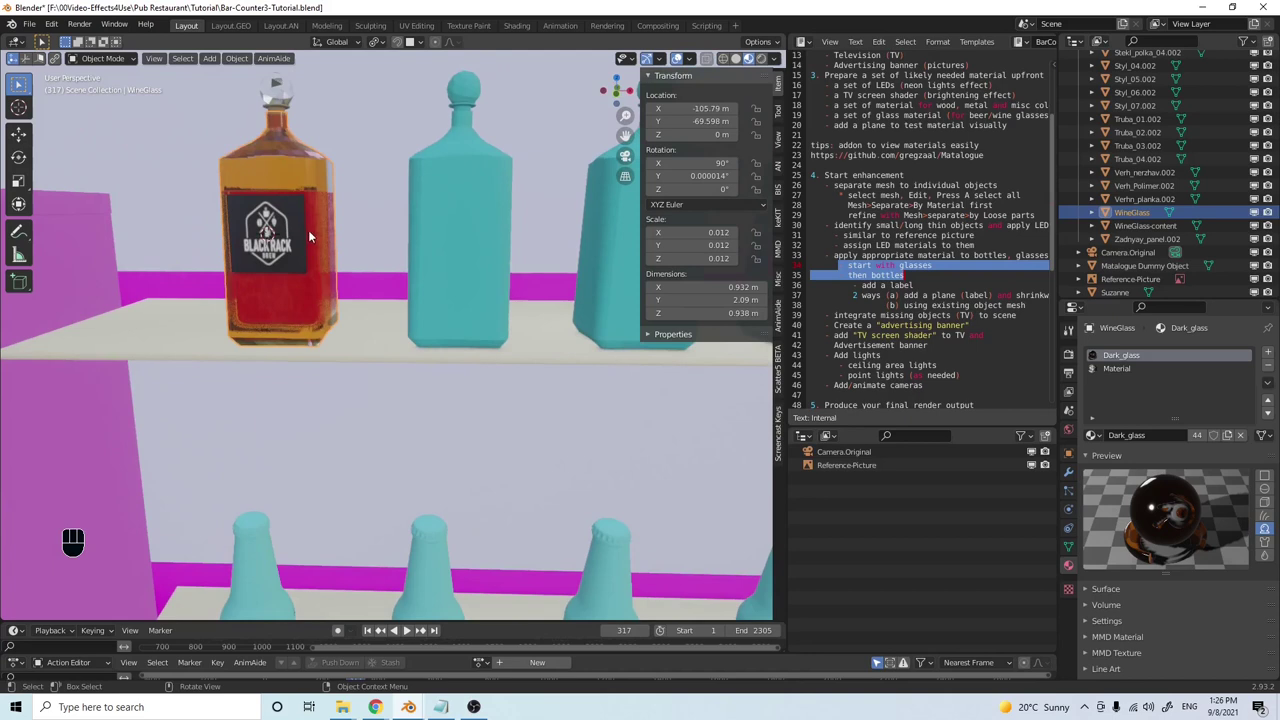
click(279, 90)
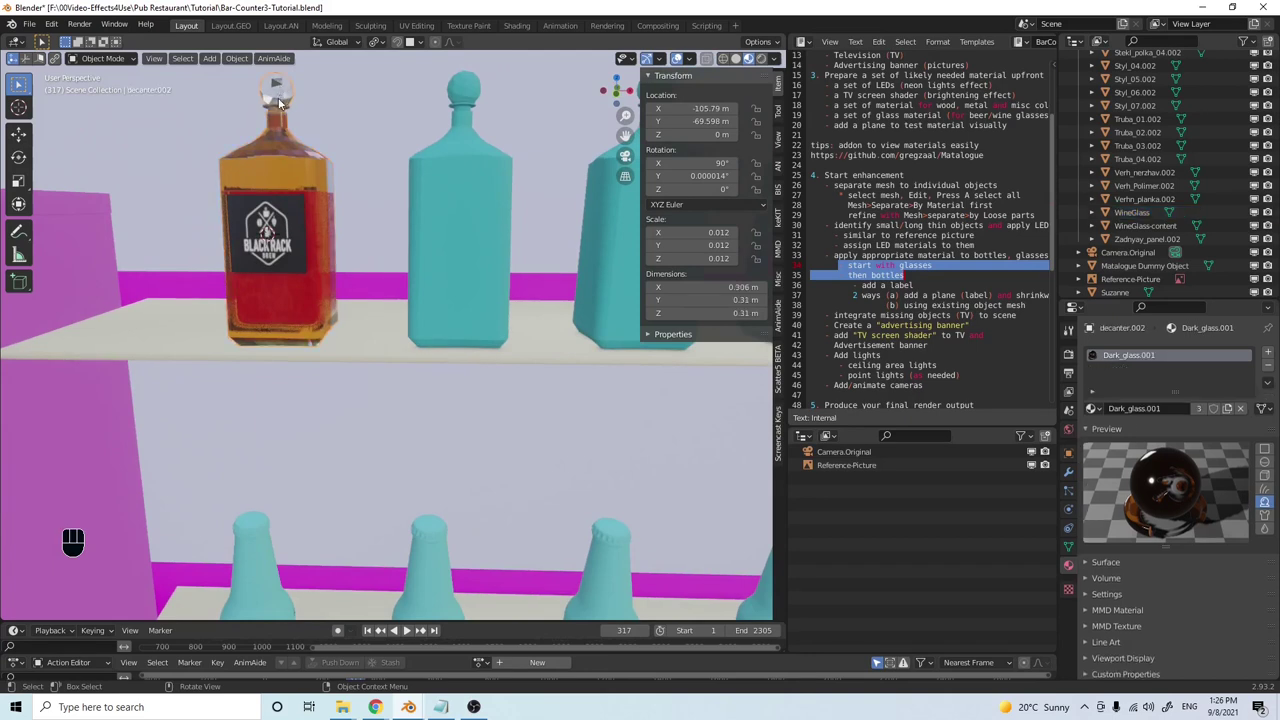
click(283, 157)
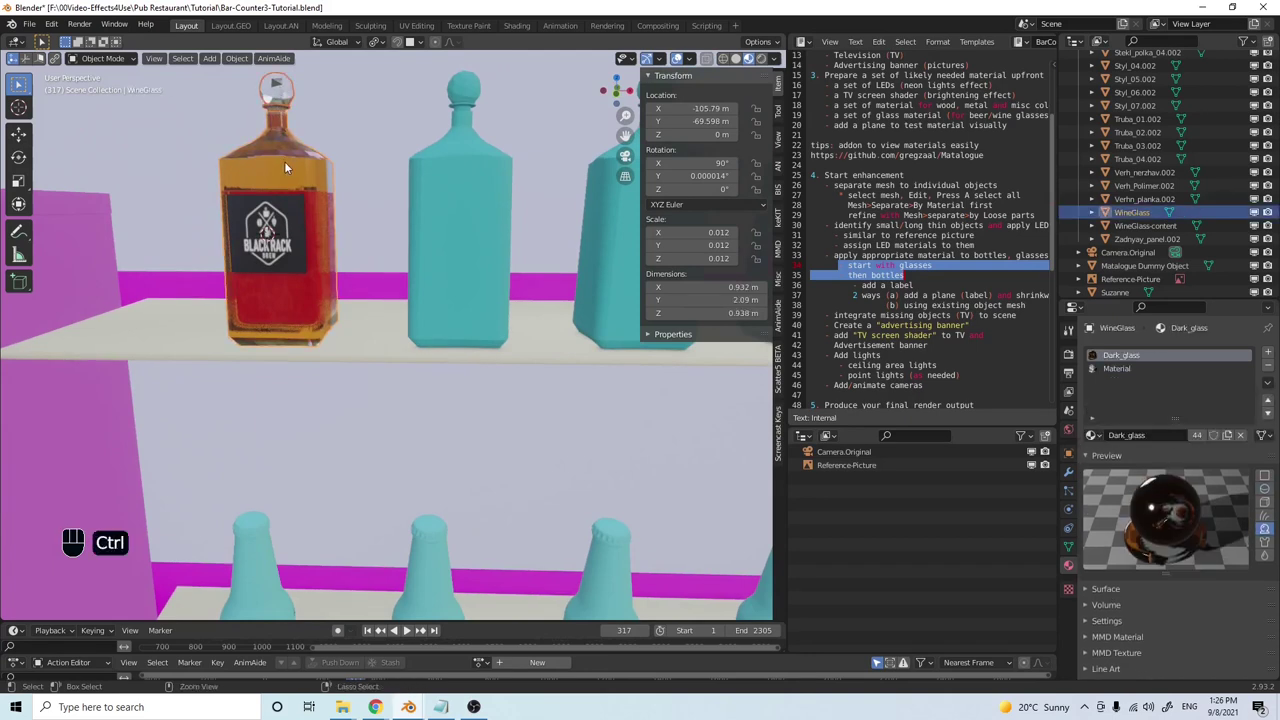
key(ctrl+j)
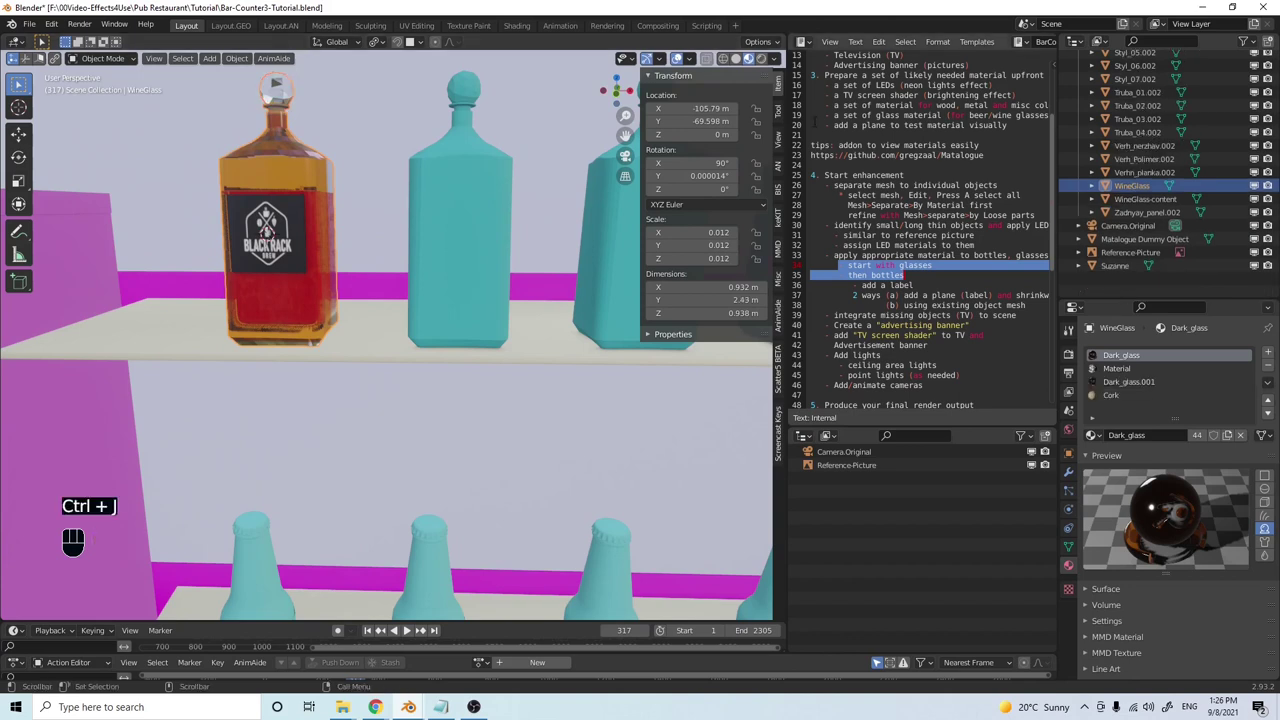
scroll(1127, 207, up, 2)
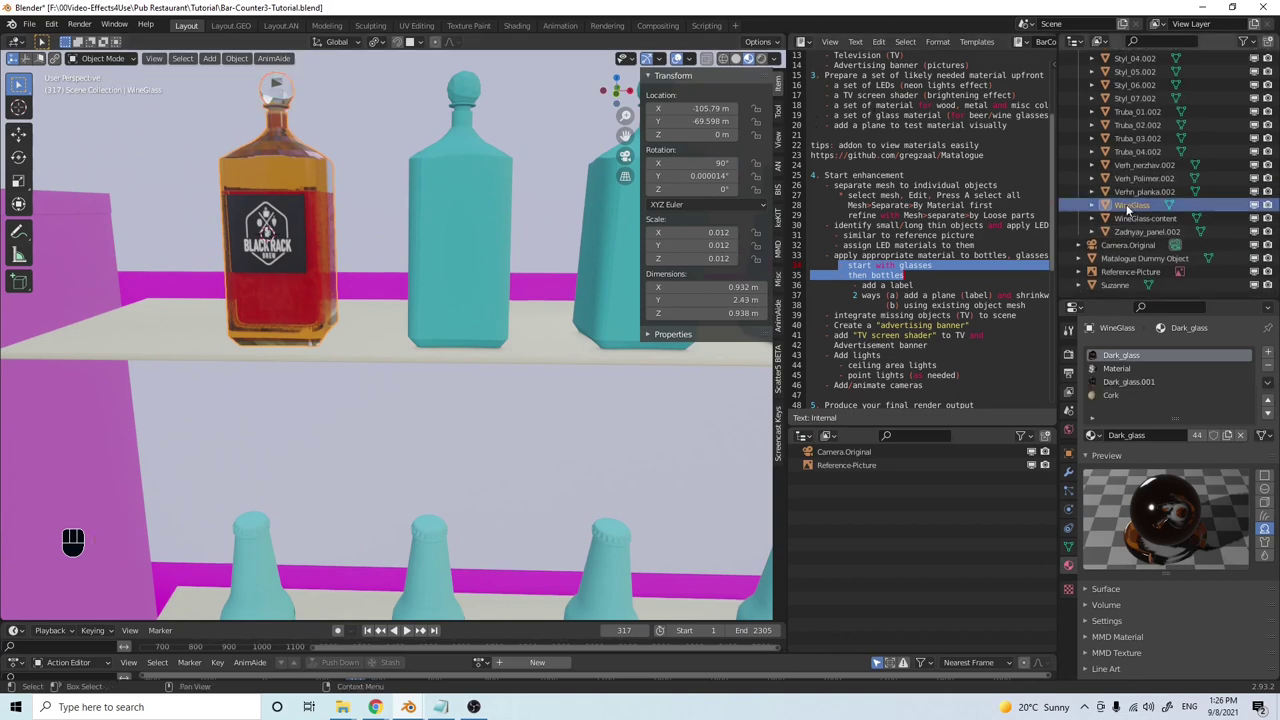
middle_drag(375, 241, 317, 244)
shift+middle_drag(426, 243, 339, 237)
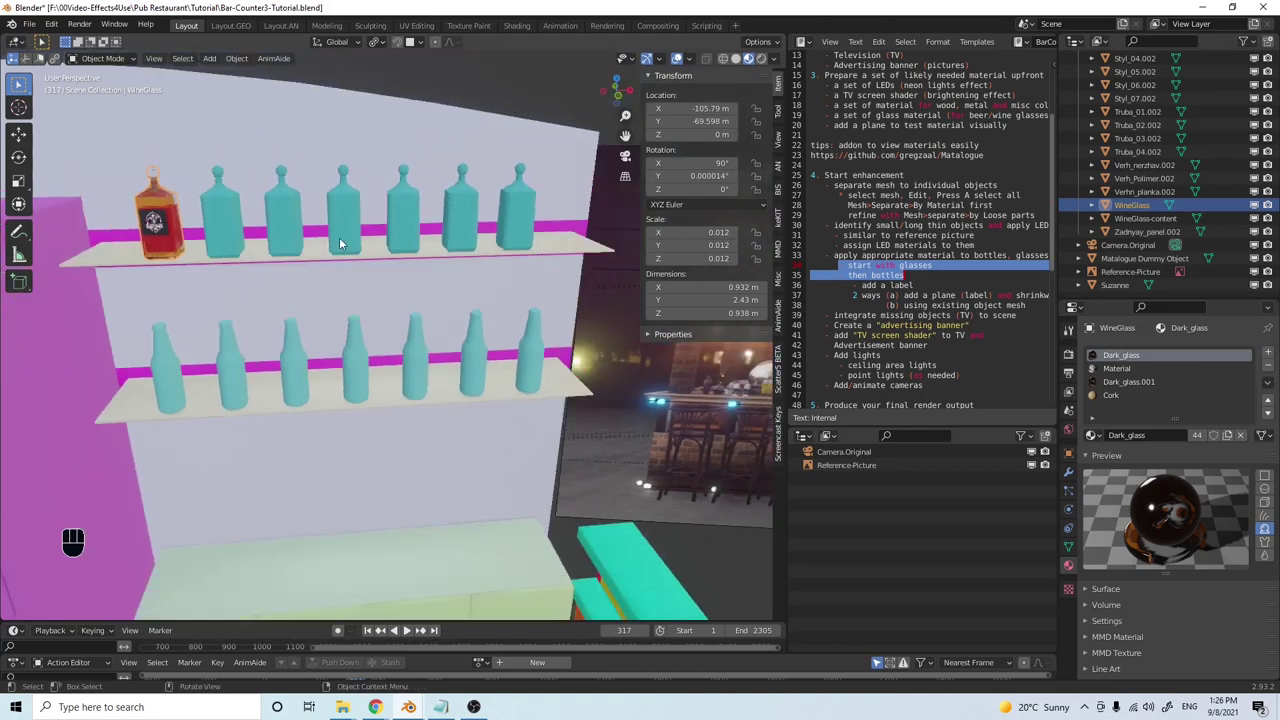
Delete the six cyan bottles on the top shelf
click(215, 210)
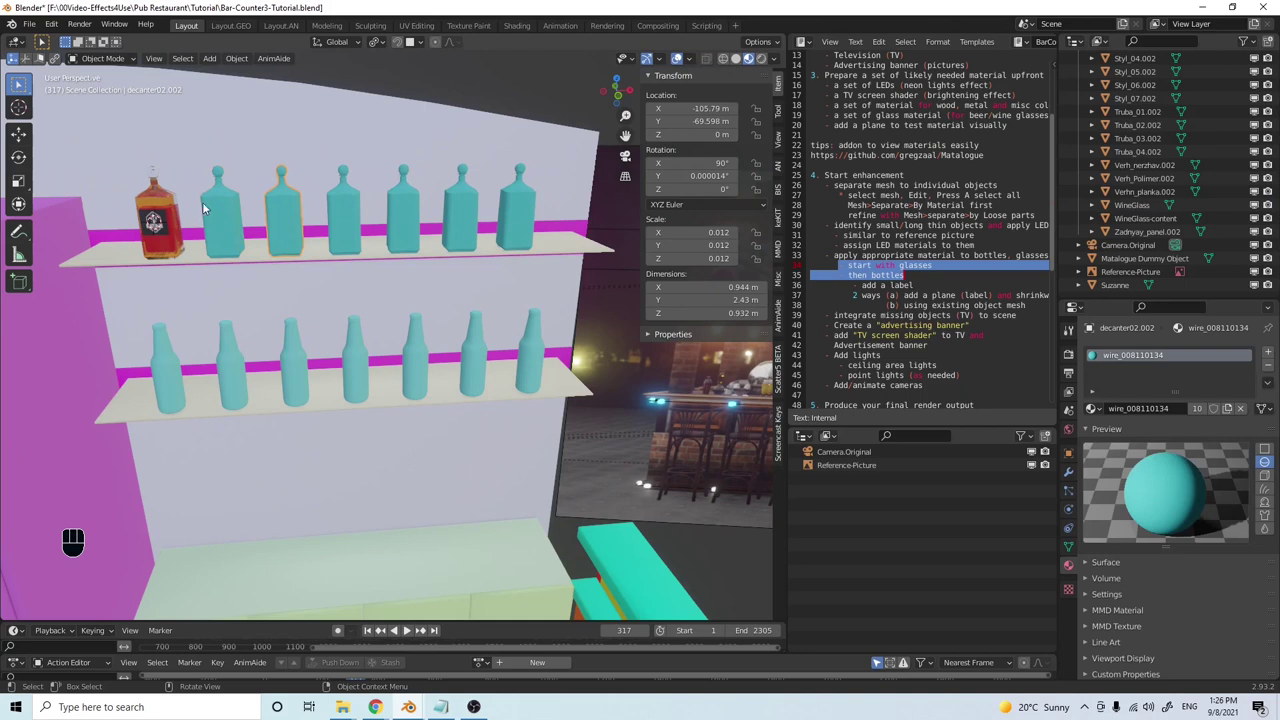
click(210, 212)
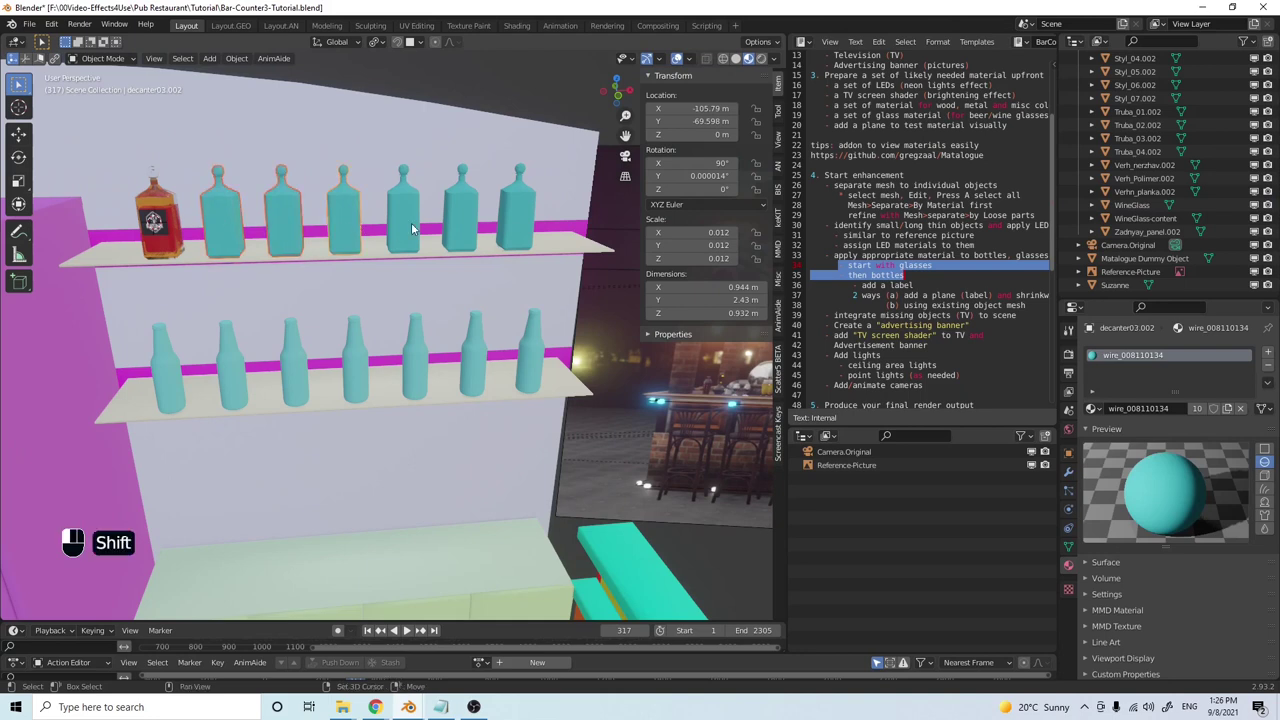
key(x)
click(513, 213)
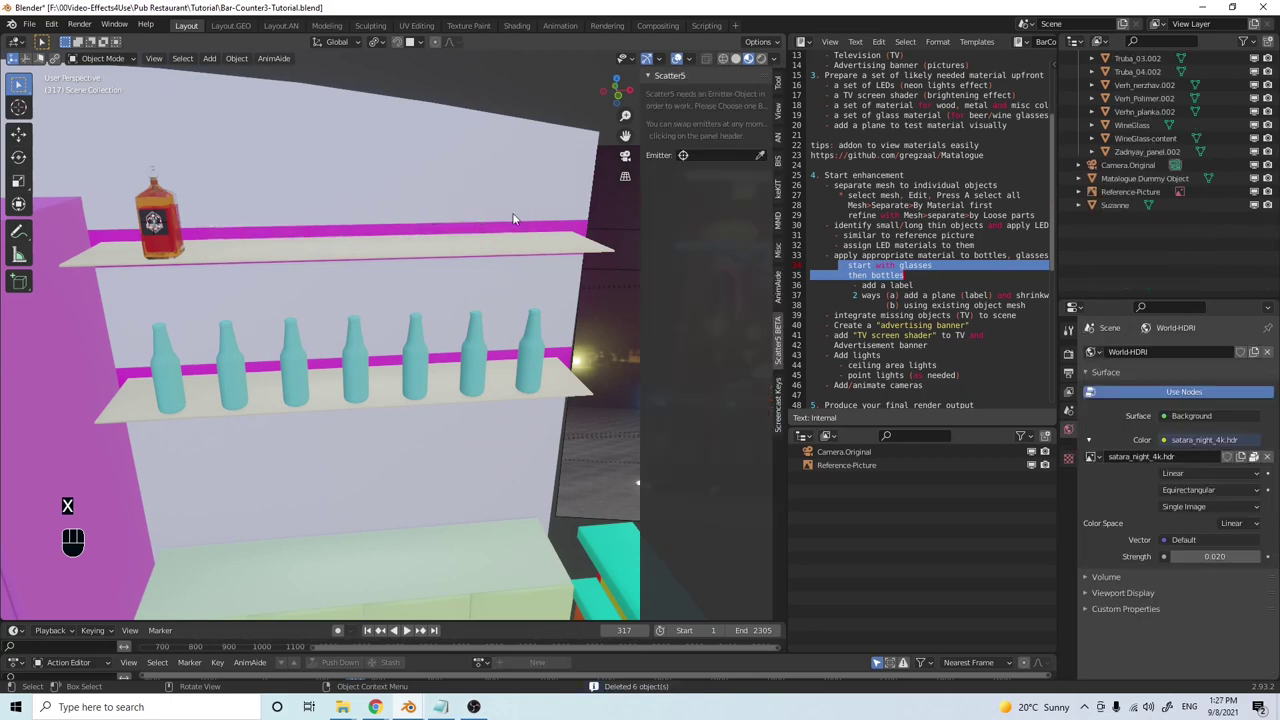
Add an Array modifier to the red bottle with a count of 7, spaced along the shelf
click(155, 222)
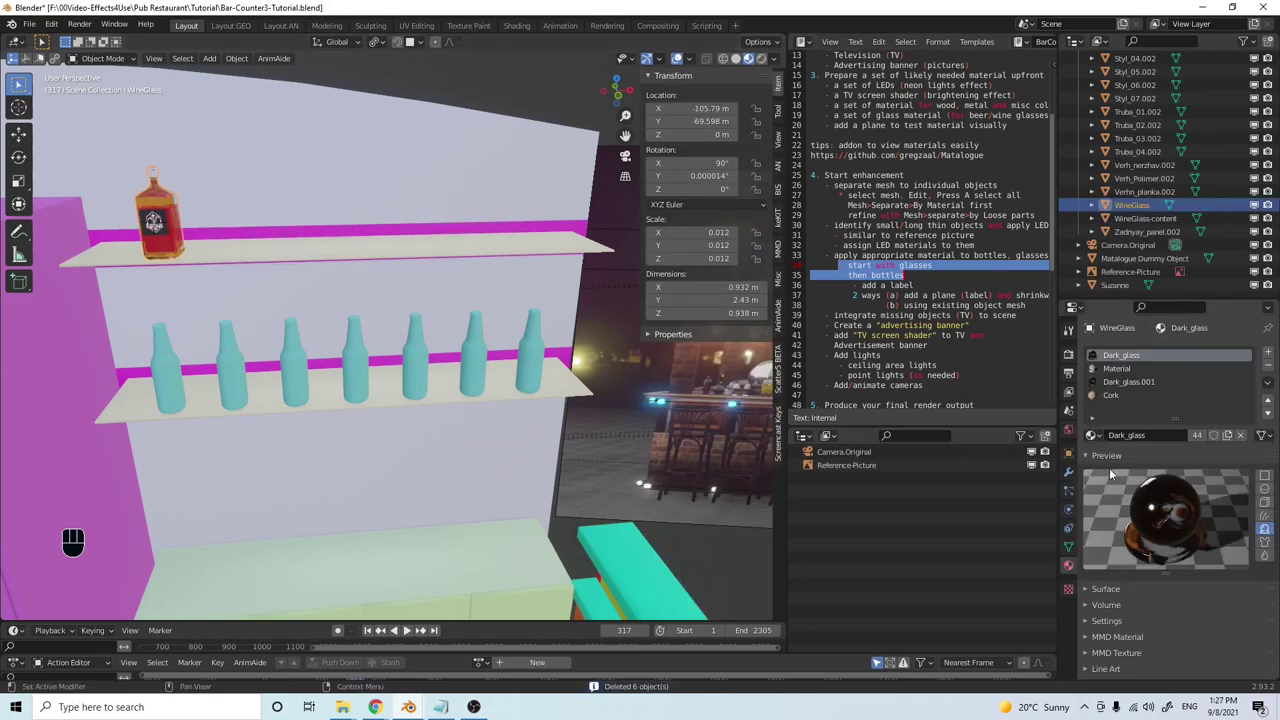
click(1070, 476)
click(1124, 351)
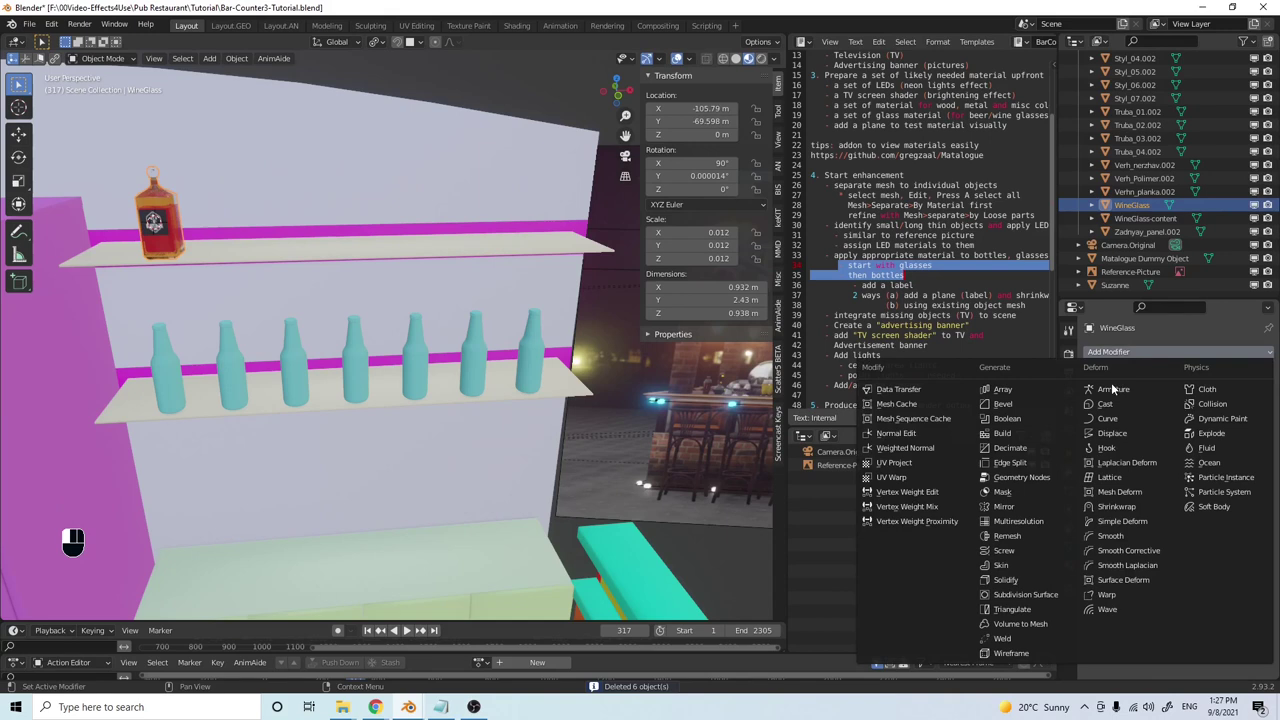
click(1027, 391)
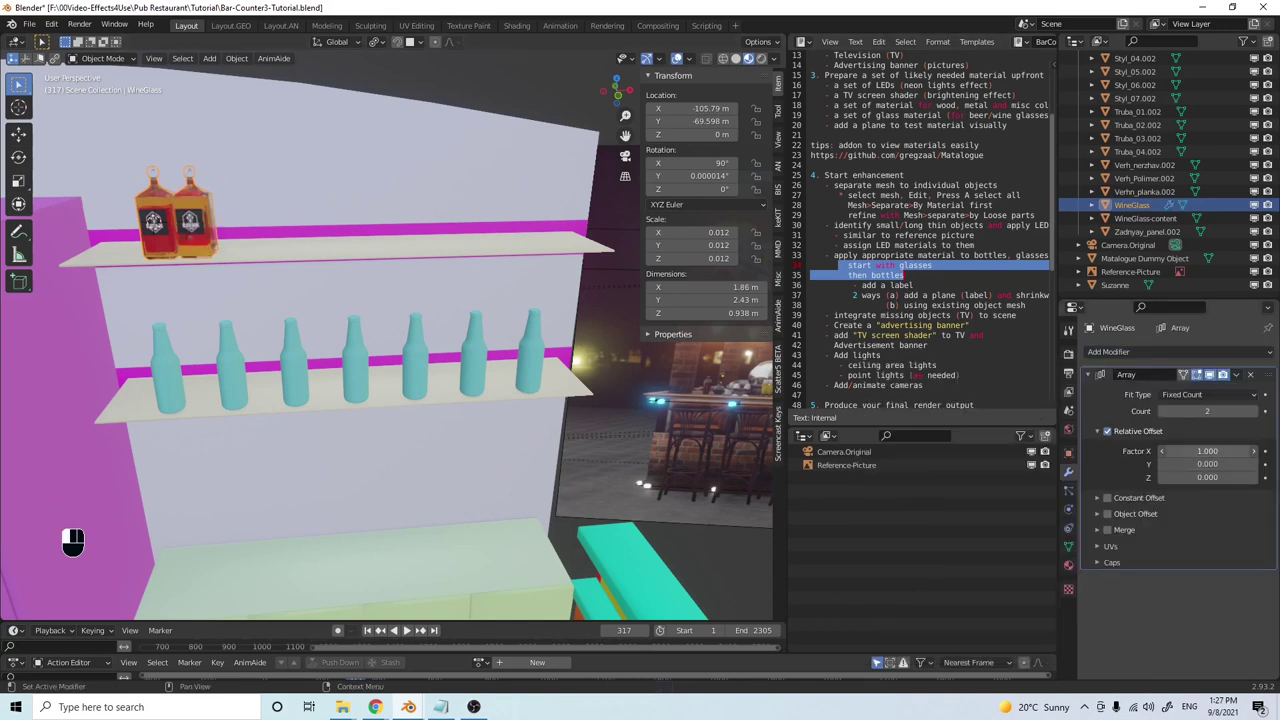
shift+drag(1208, 451, 1232, 411)
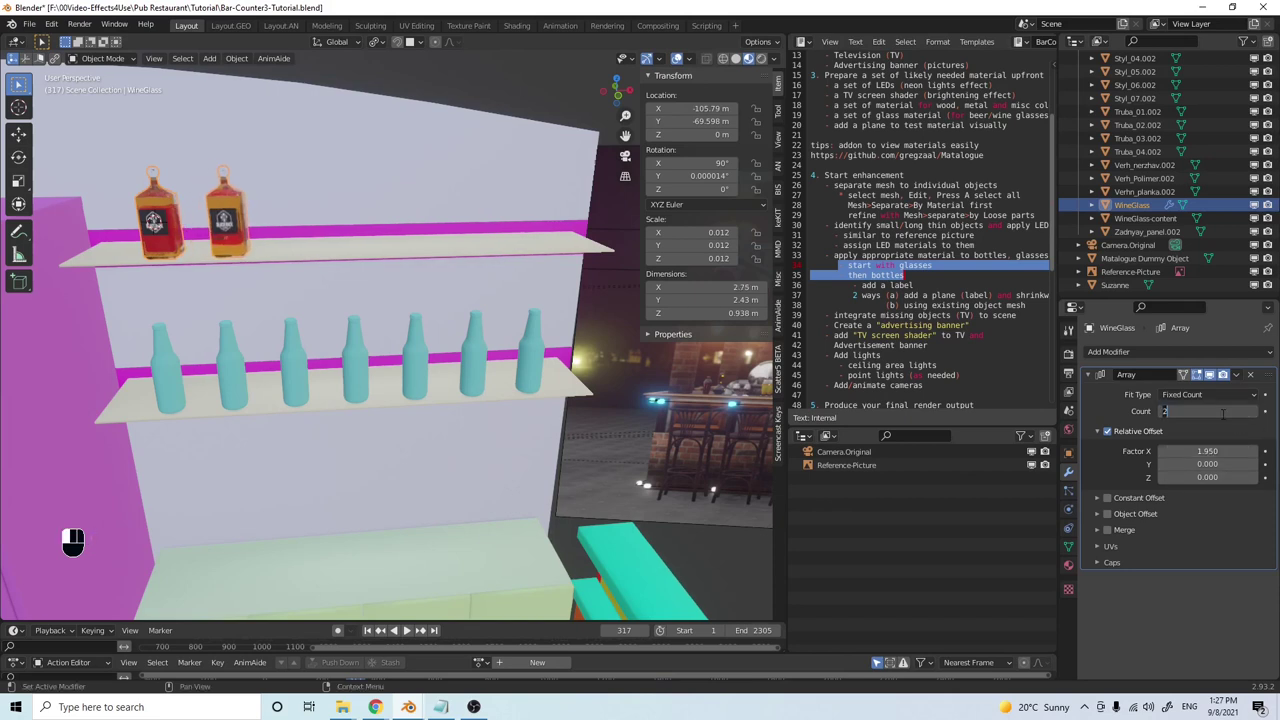
key(Return)
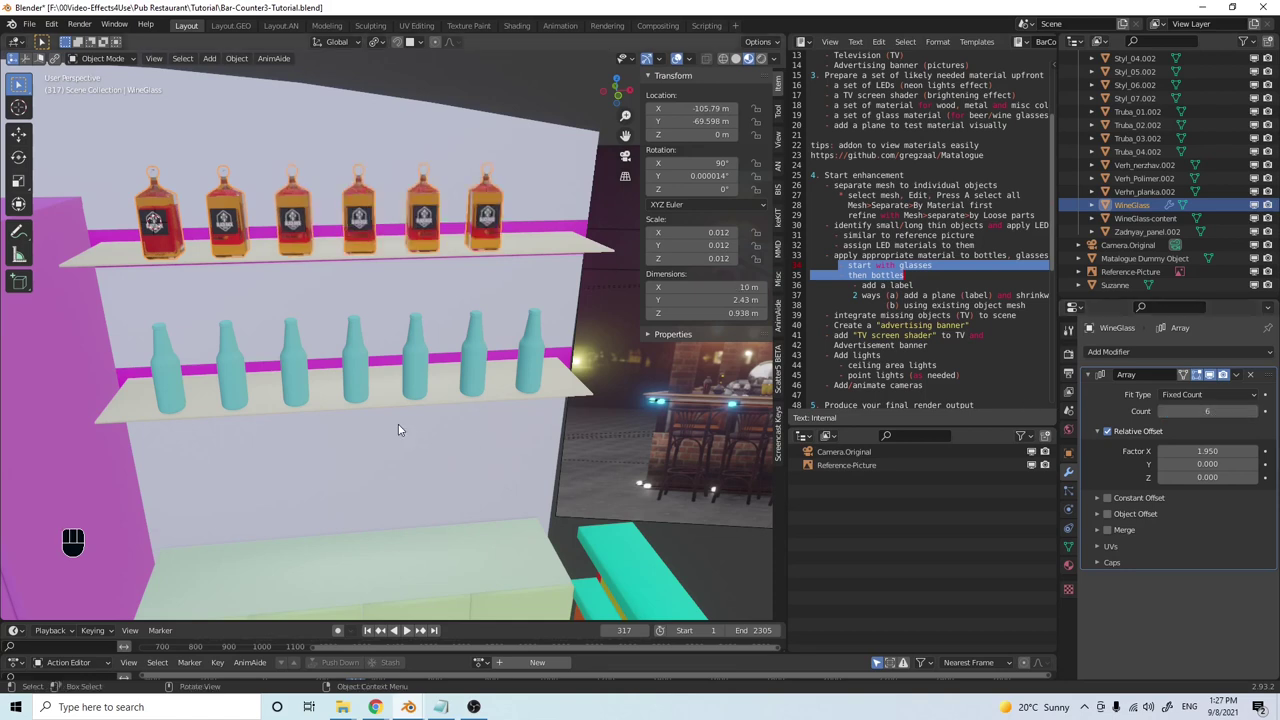
click(1205, 411)
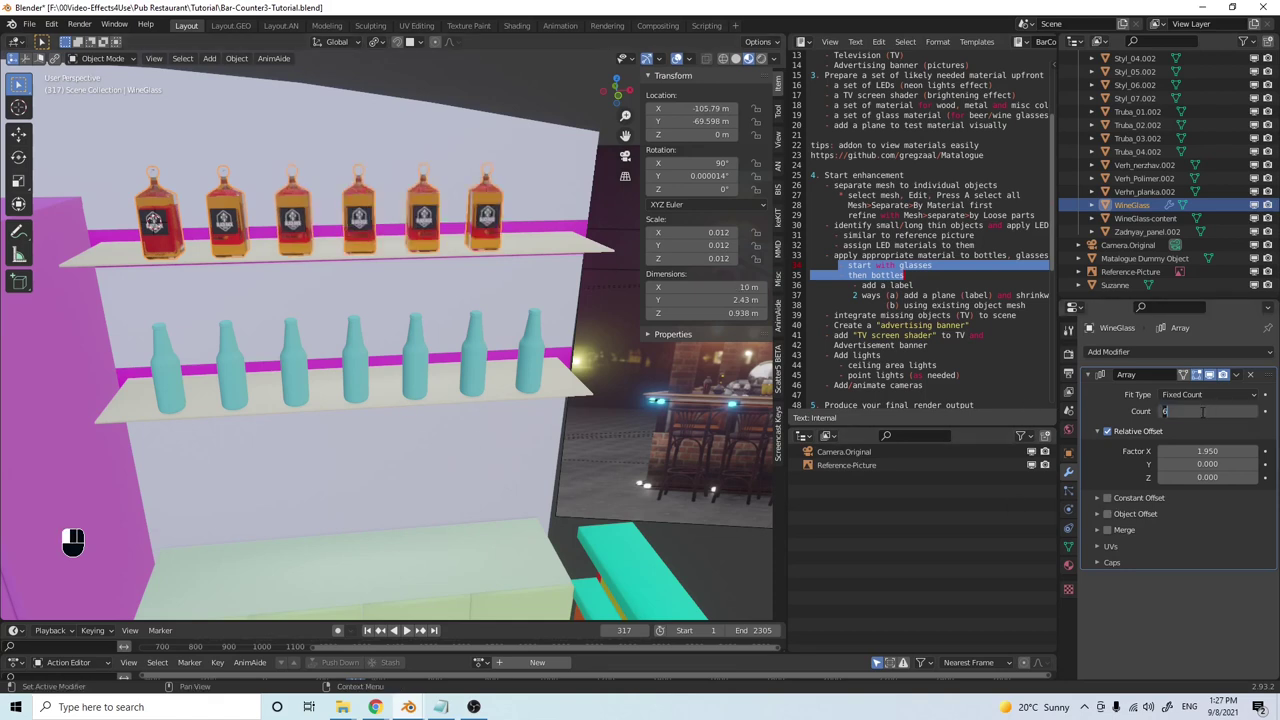
text(7)
key(Return)
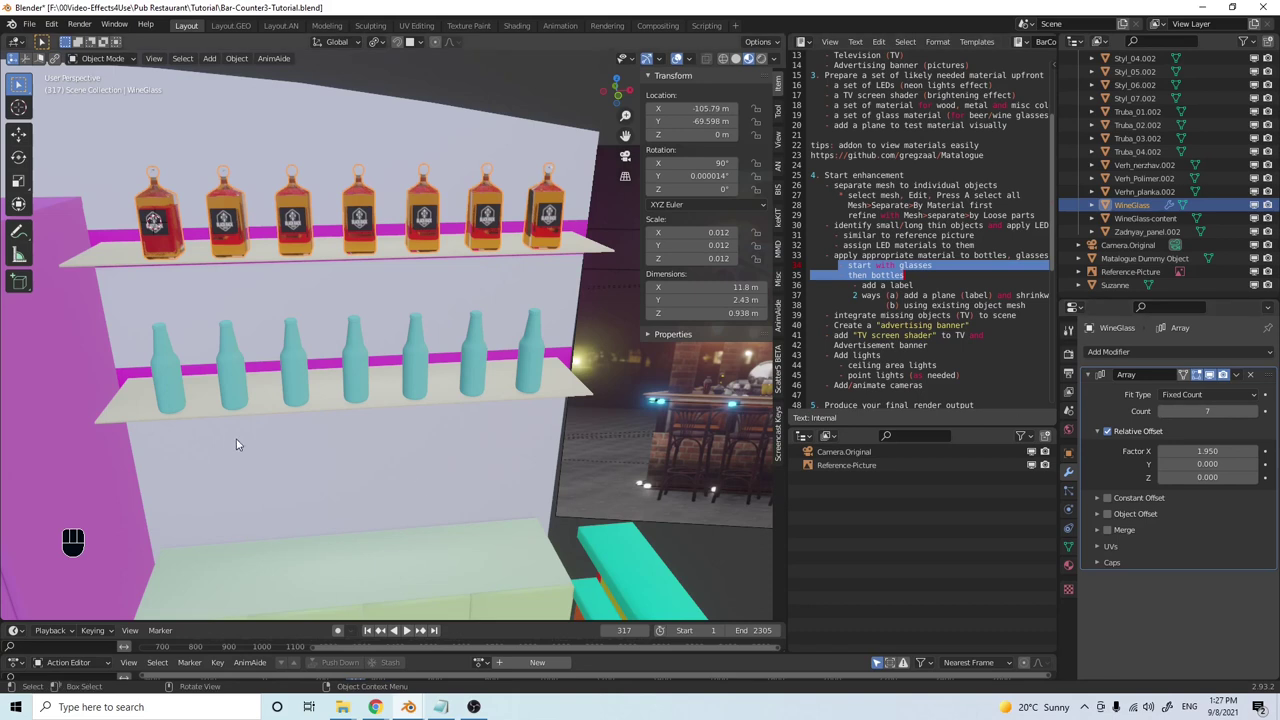
click(281, 319)
Assign the Beer-Bottle-Image material to the leftmost lower-shelf bottle
scroll(277, 333, down, 3)
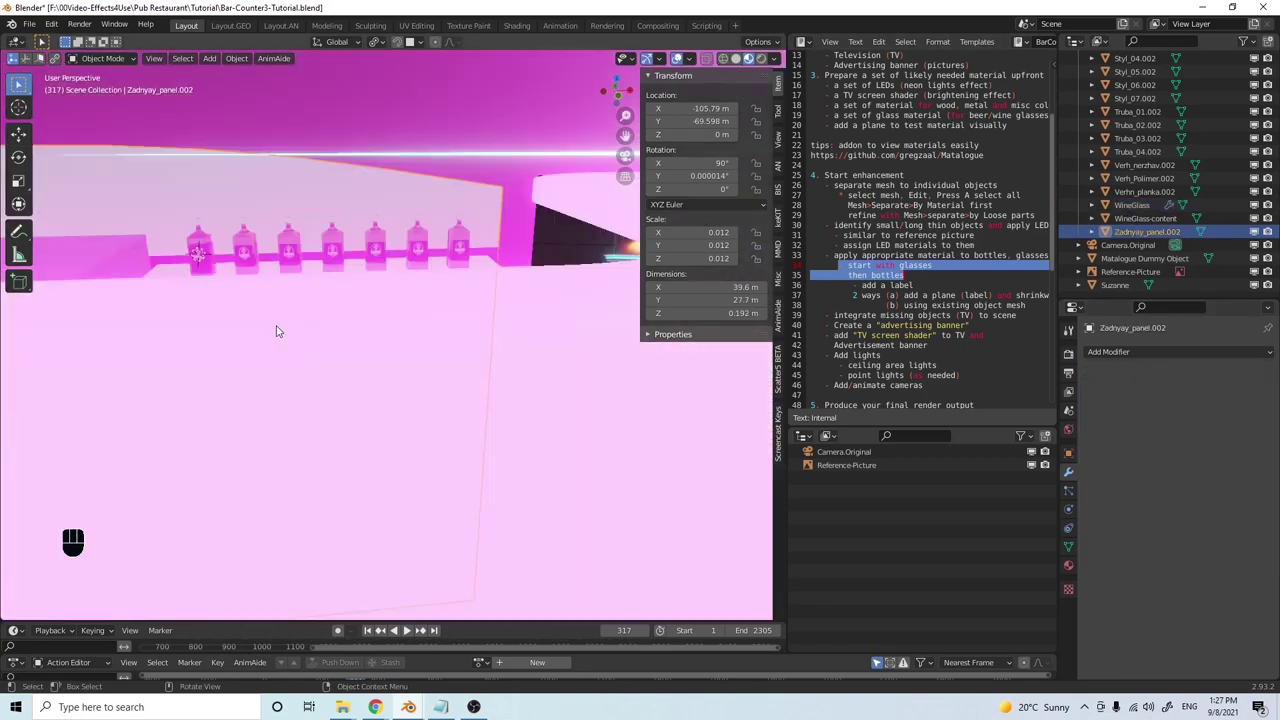
scroll(280, 331, up, 8)
scroll(285, 328, down, 5)
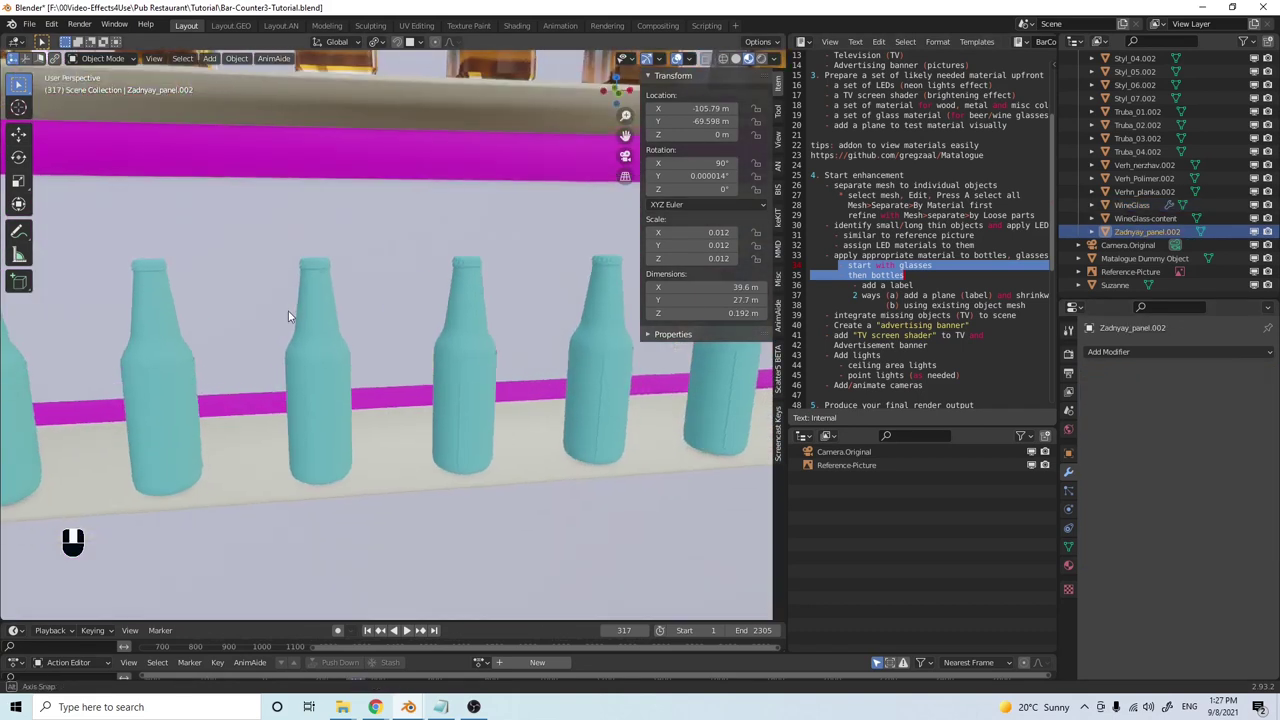
middle_drag(297, 323, 200, 376)
click(200, 376)
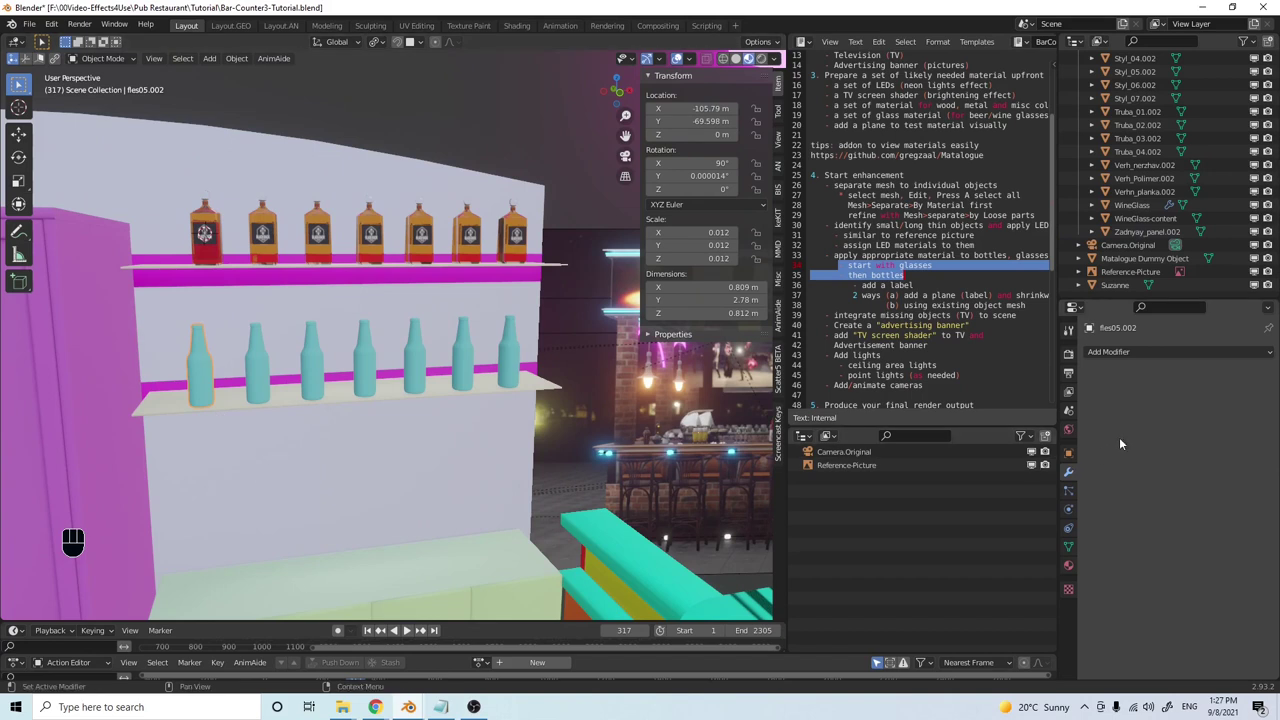
click(1071, 566)
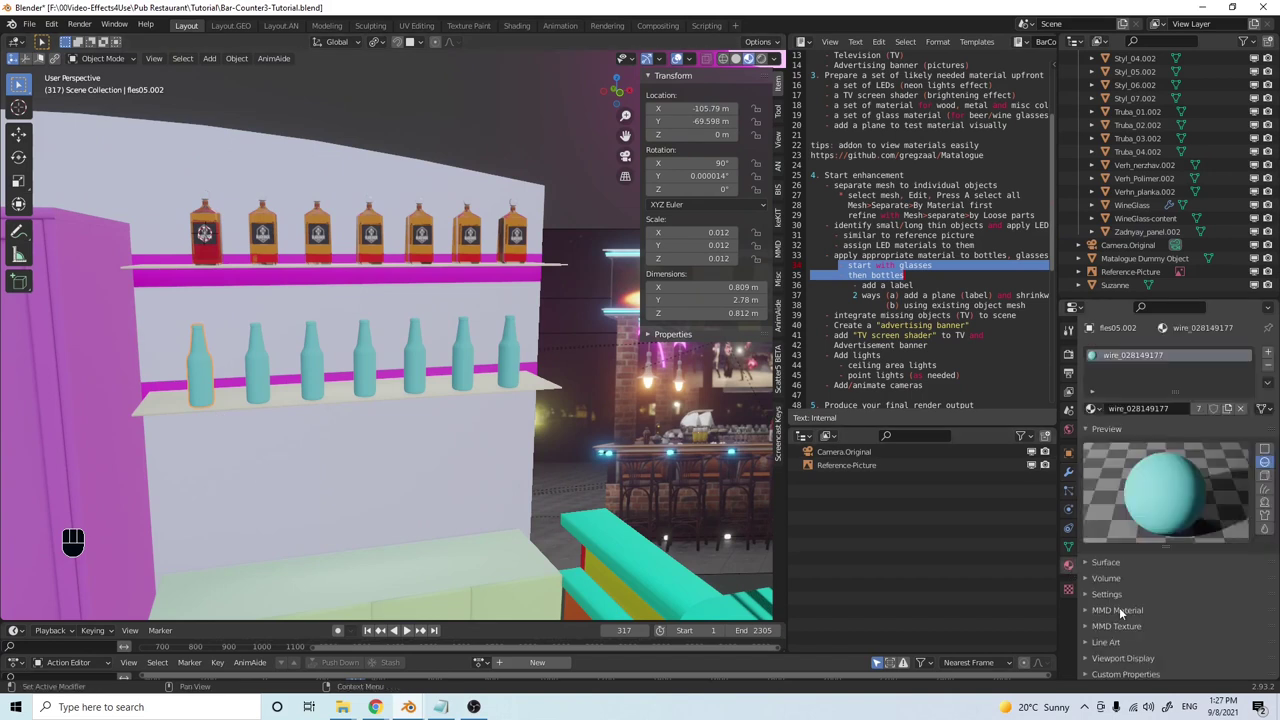
click(1091, 408)
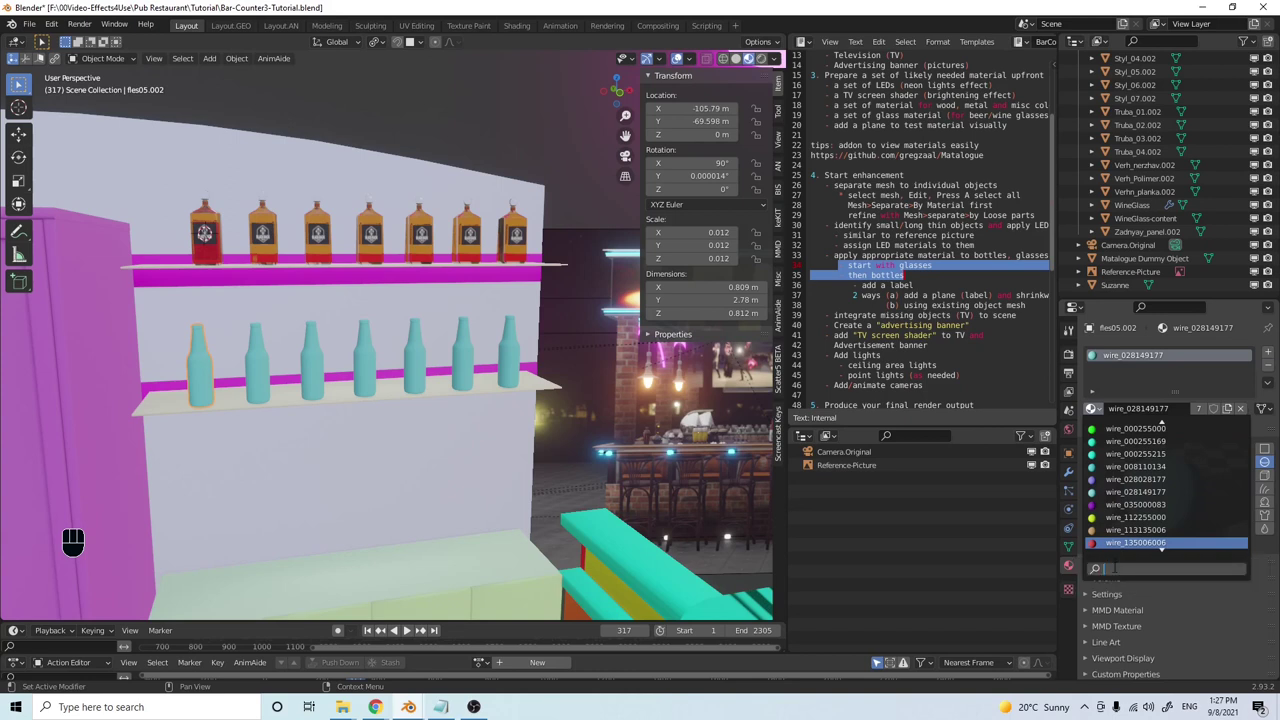
text(BEER)
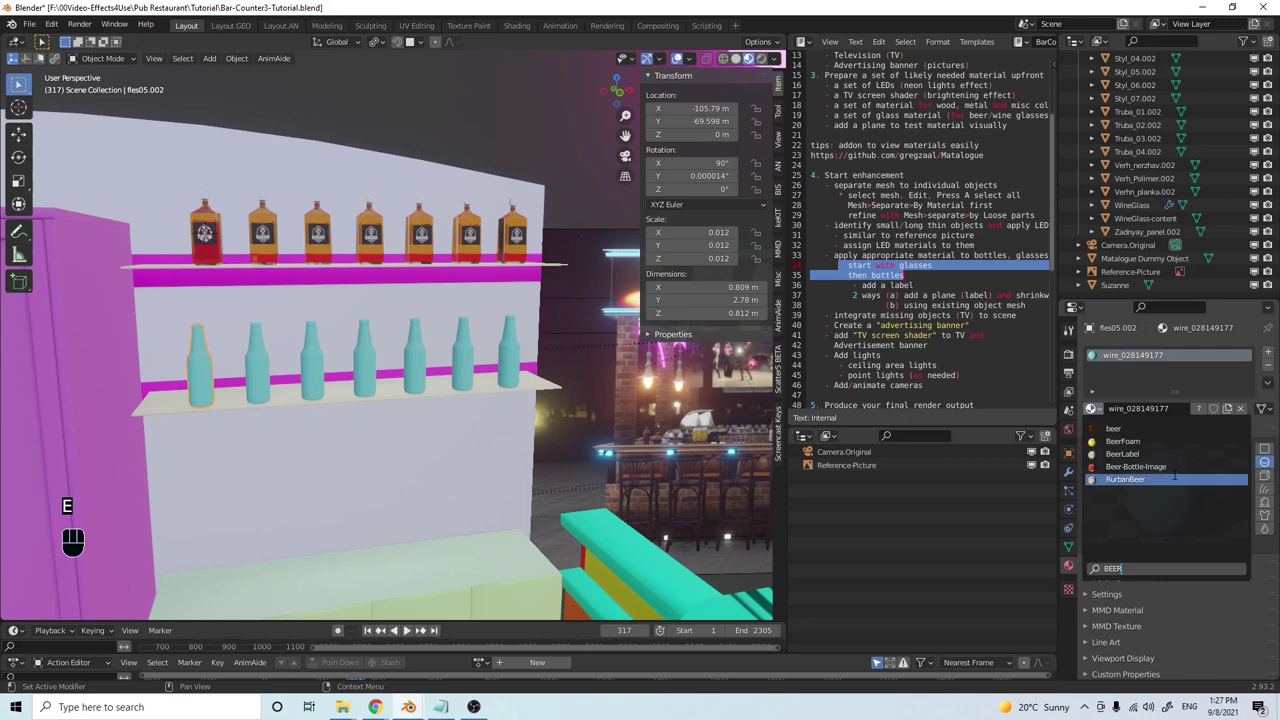
click(1135, 466)
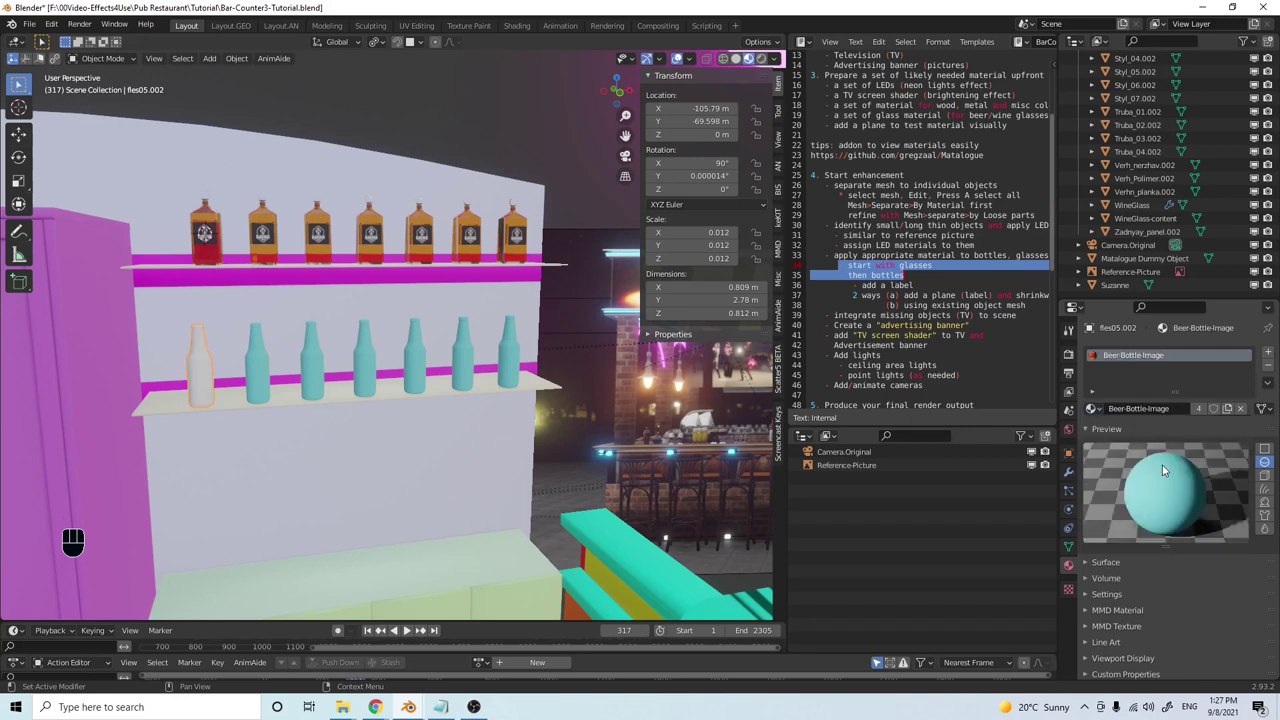
Link the Beer-Bottle-Image material from that bottle to the six other cyan bottles
middle_drag(239, 448, 239, 440)
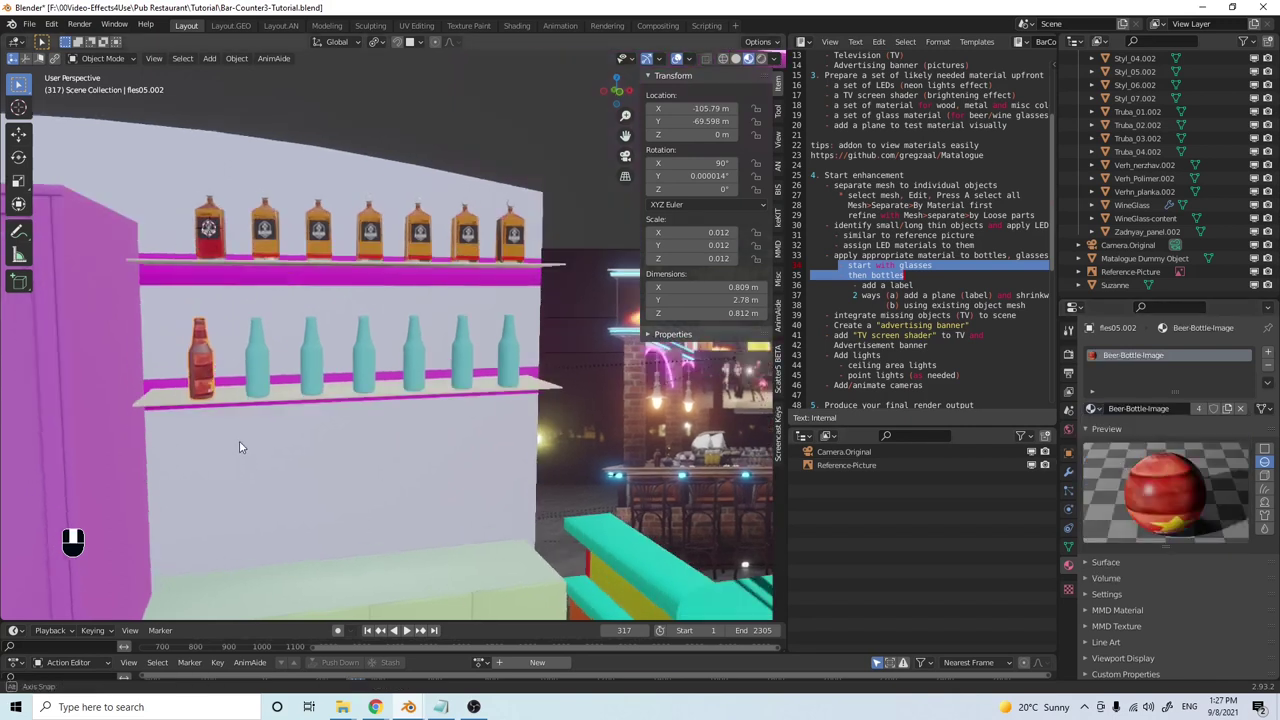
scroll(239, 440, up, 3)
middle_drag(354, 413, 331, 428)
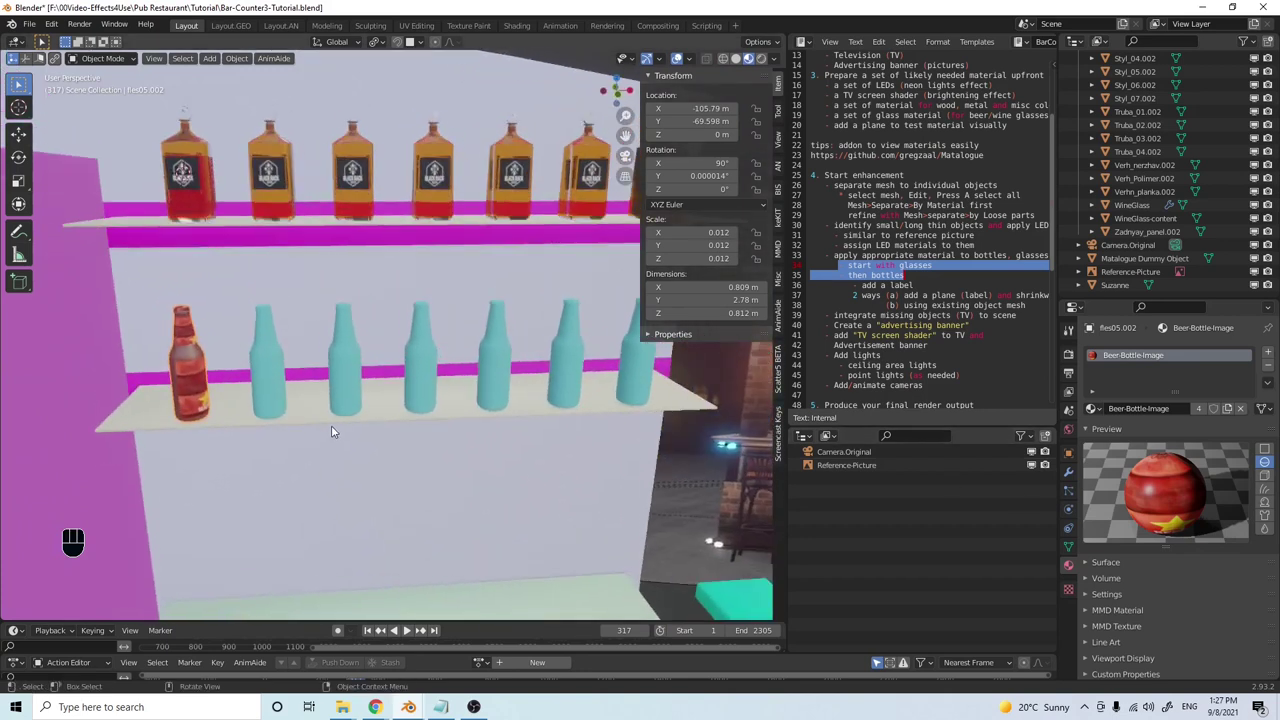
scroll(328, 426, up, 2)
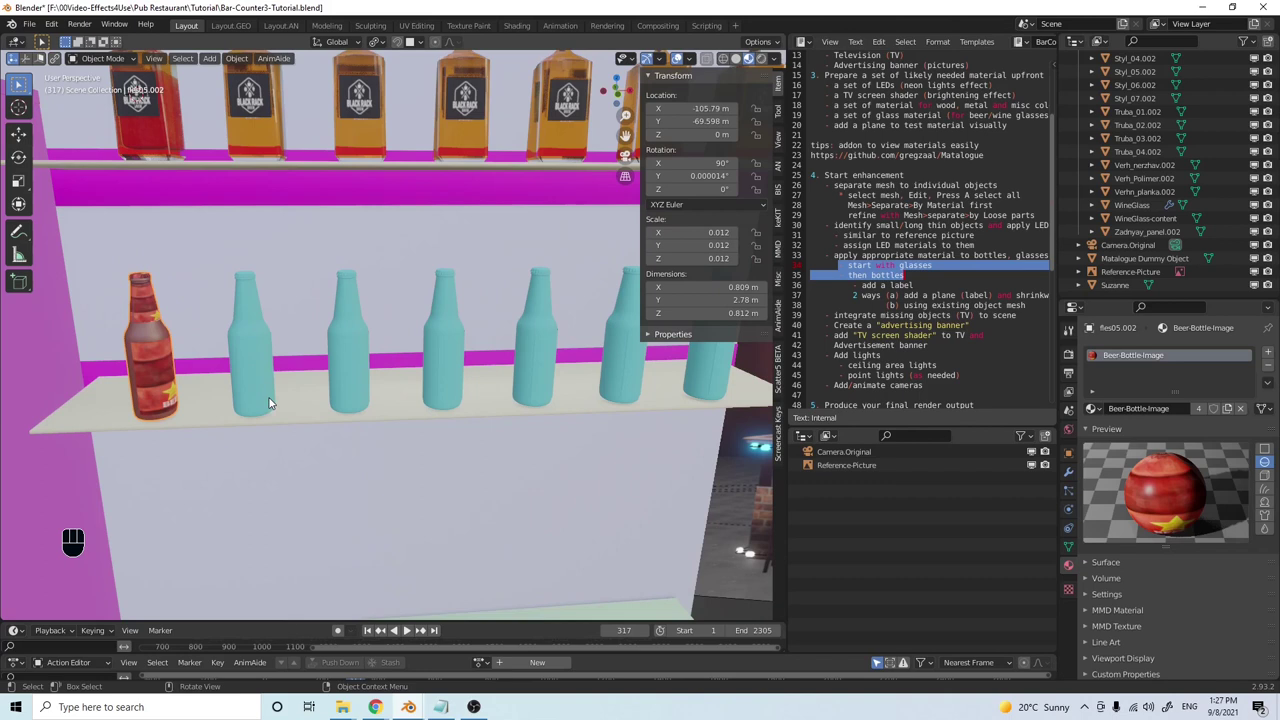
scroll(272, 397, down, 3)
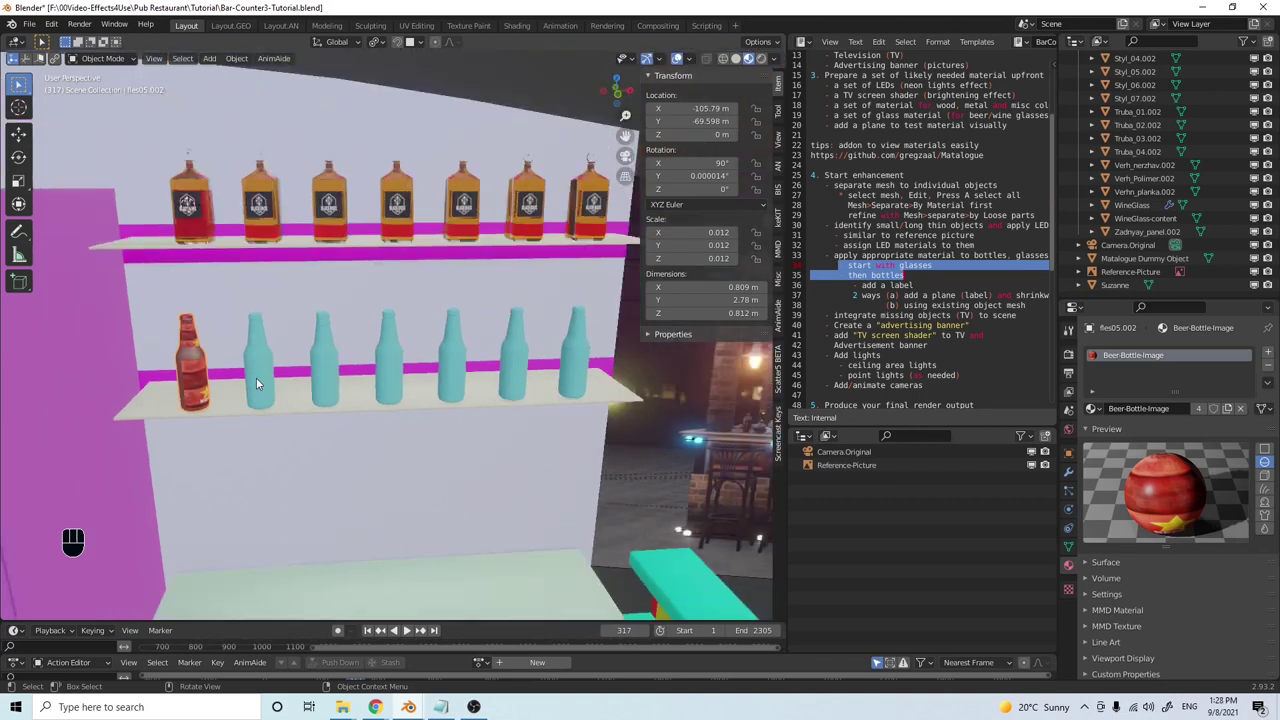
click(261, 378)
shift+click(322, 376)
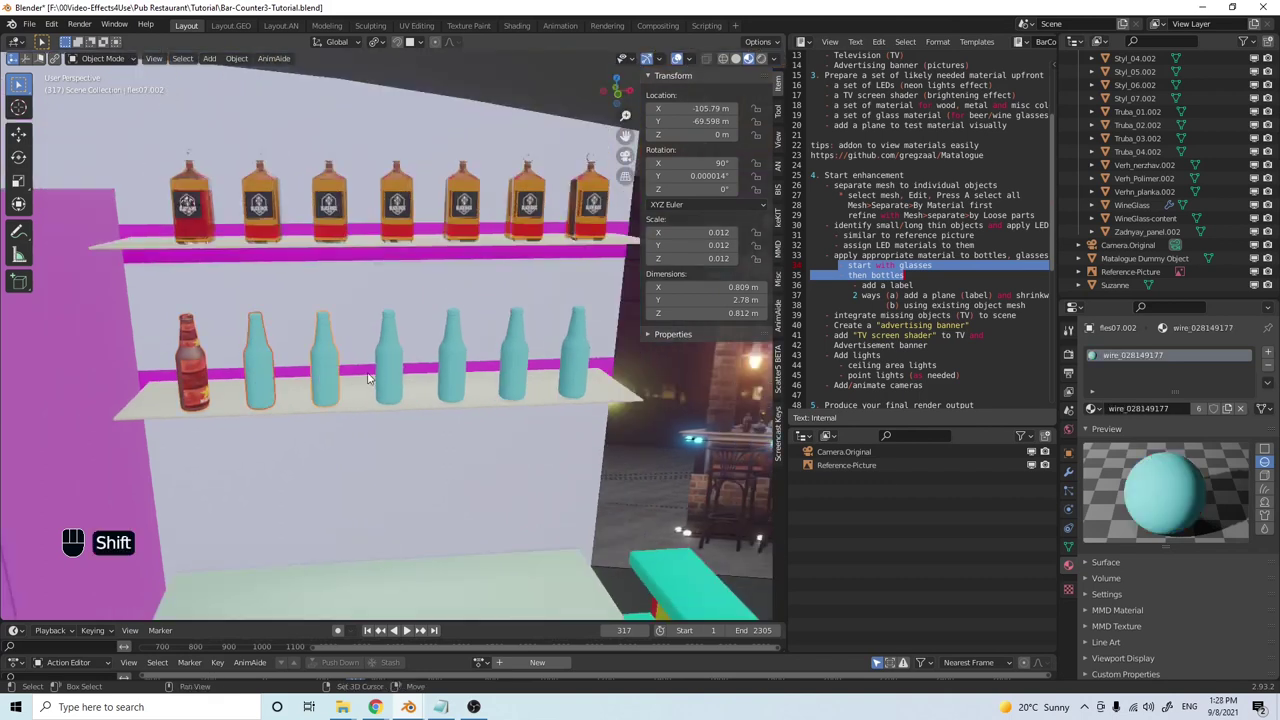
shift+click(395, 373)
shift+click(462, 376)
shift+click(526, 373)
shift+click(579, 378)
shift+click(190, 375)
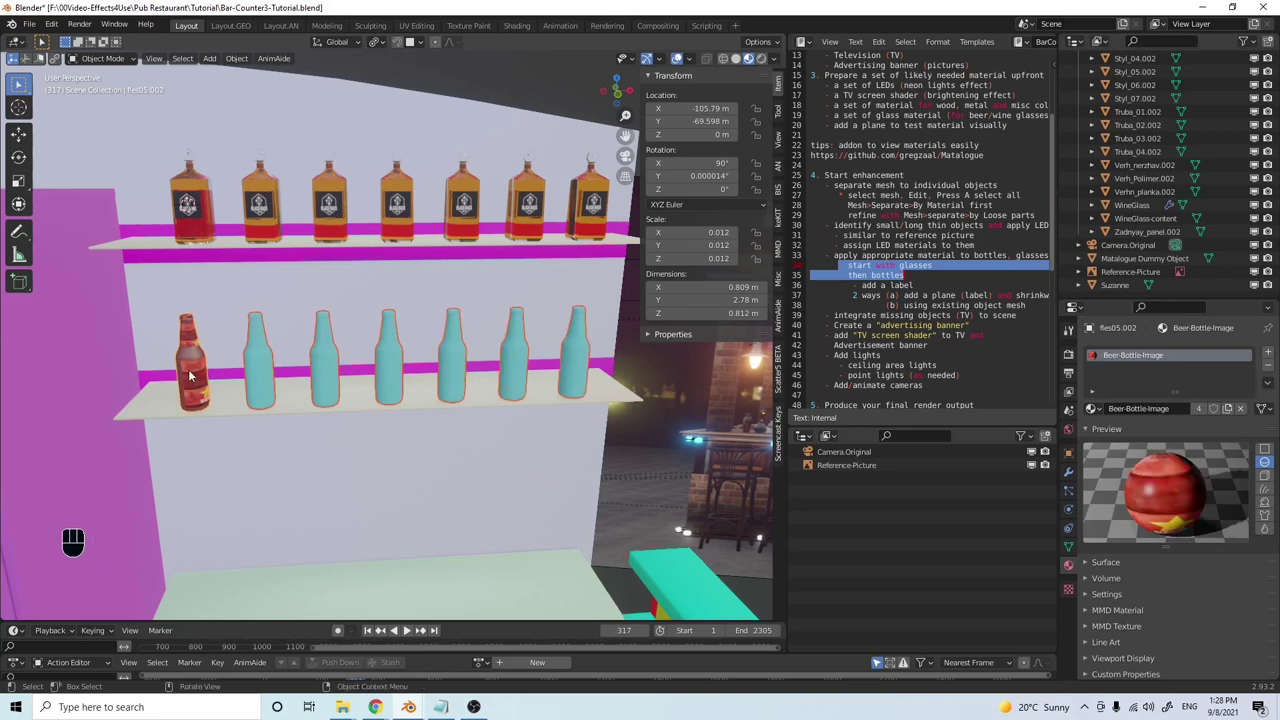
key(ctrl+l)
click(196, 375)
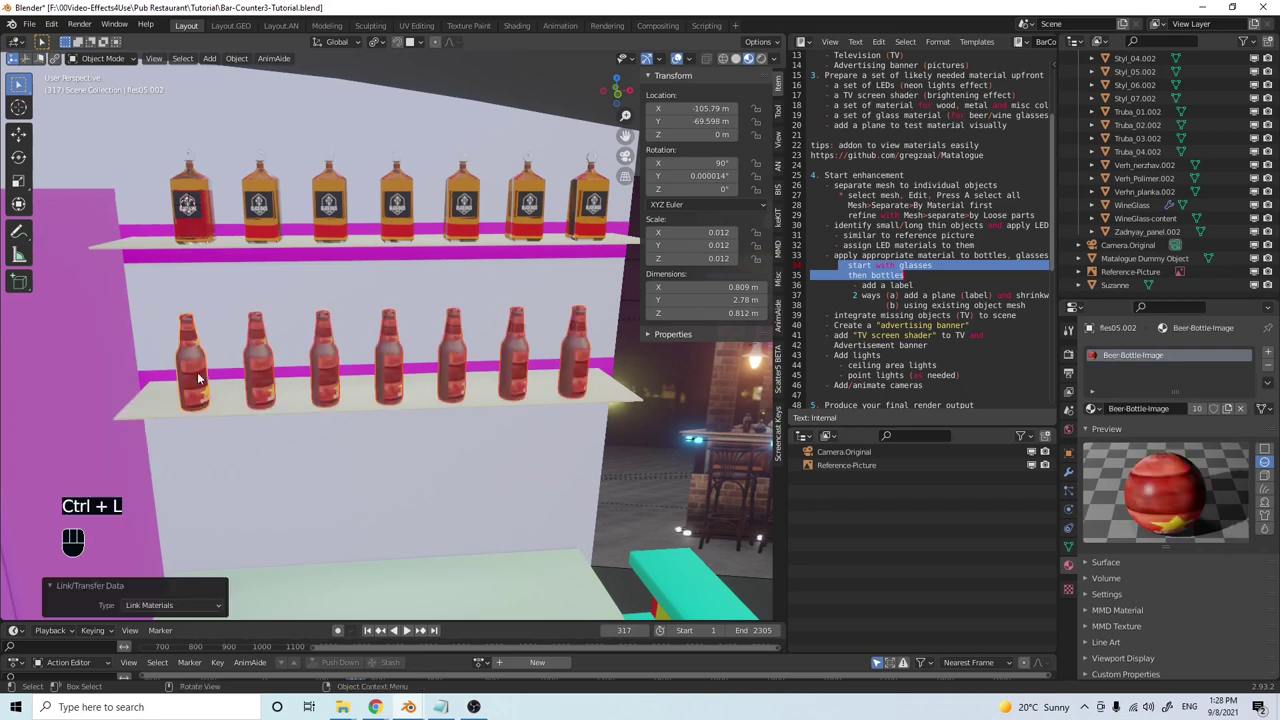
scroll(305, 463, up, 4)
scroll(313, 460, down, 4)
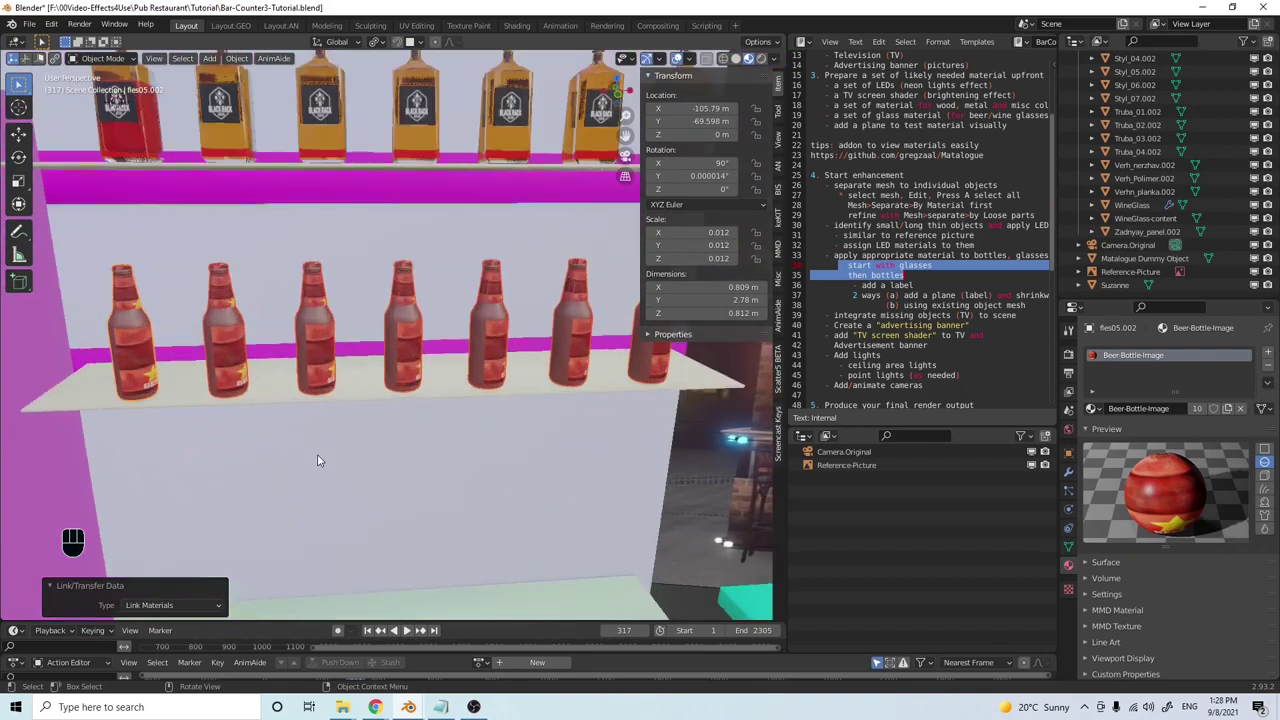
scroll(317, 457, down, 2)
middle_drag(317, 457, 539, 499)
middle_drag(356, 380, 220, 389)
Assign the Dark_glass material to the leftmost pink bottle
click(186, 364)
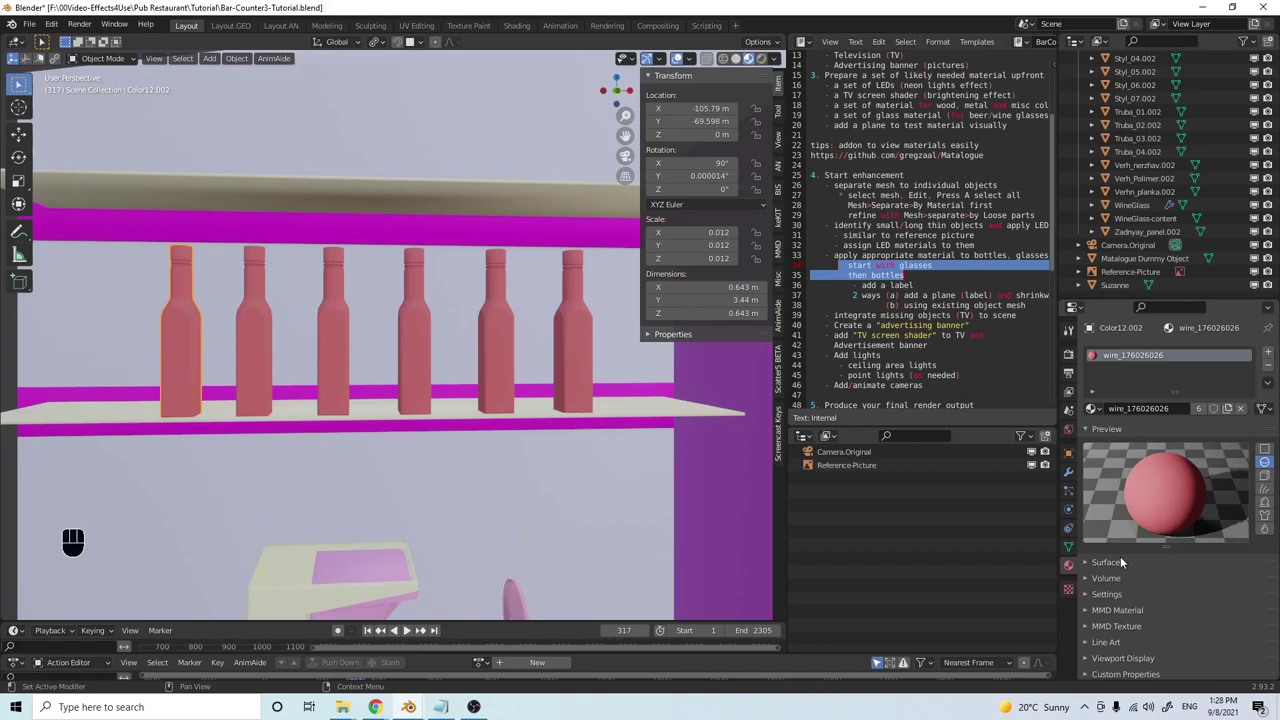
click(1096, 409)
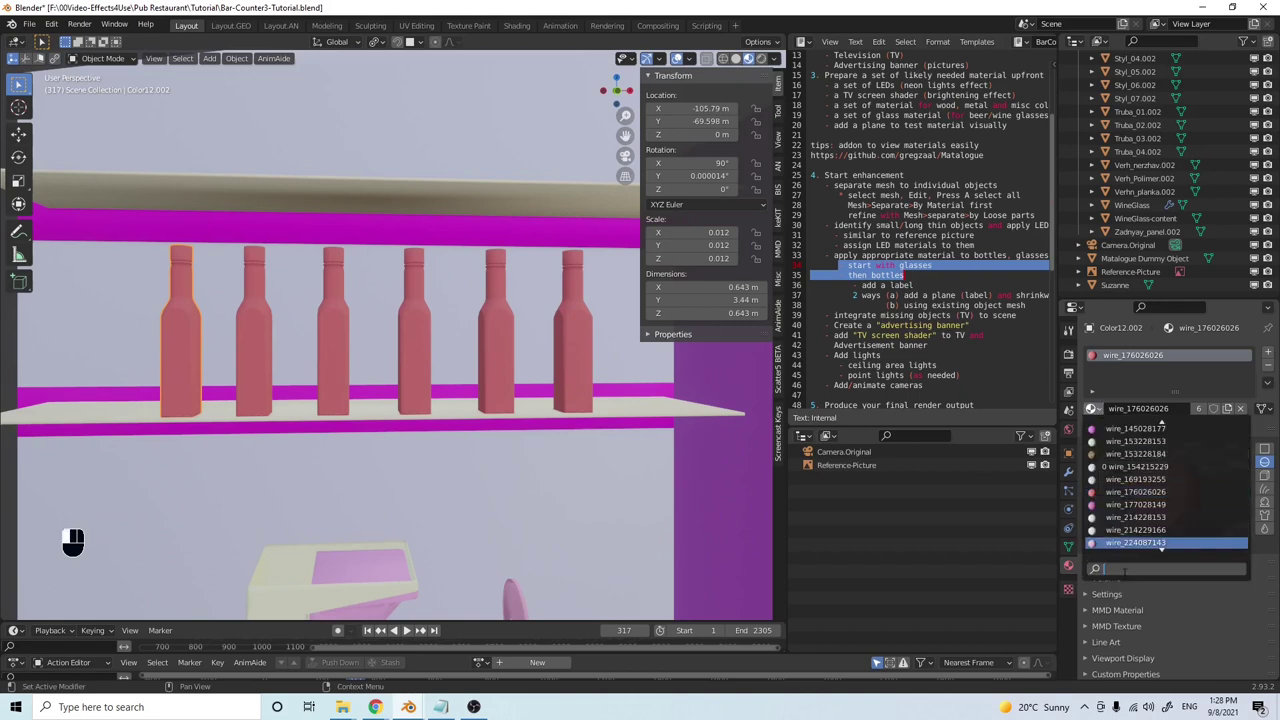
text(Gl)
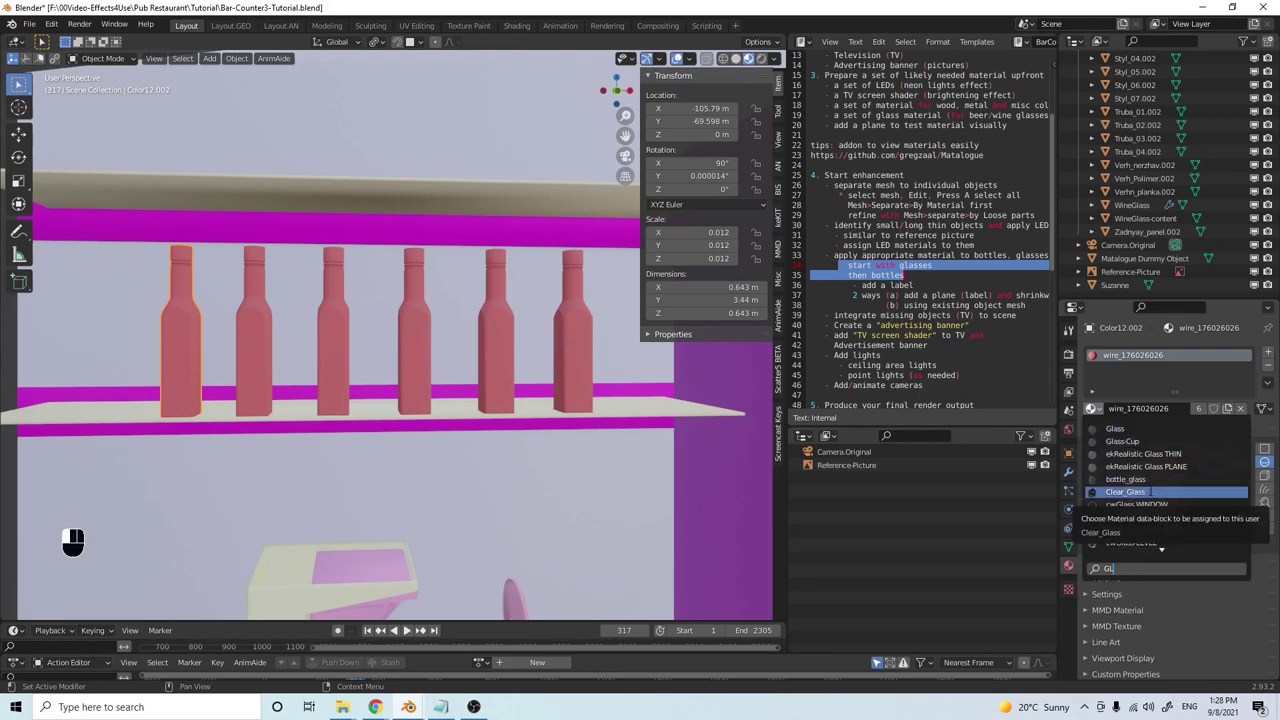
scroll(1150, 492, down, 5)
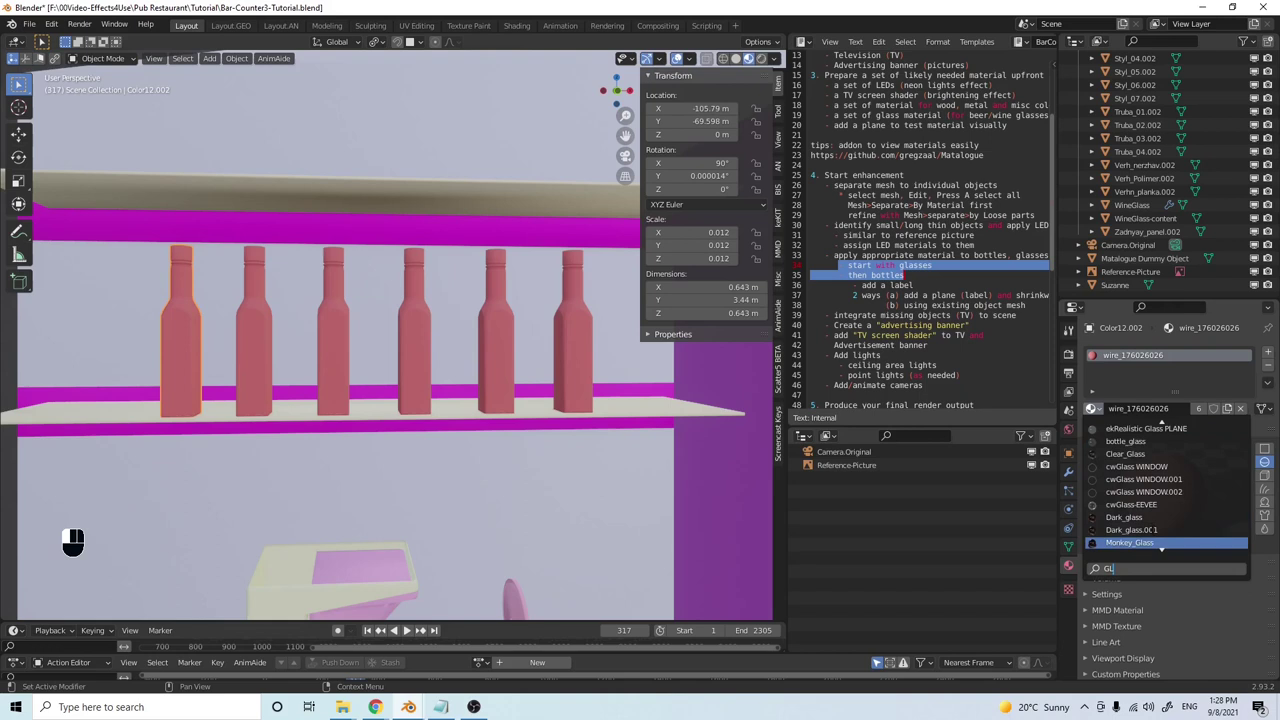
click(1125, 517)
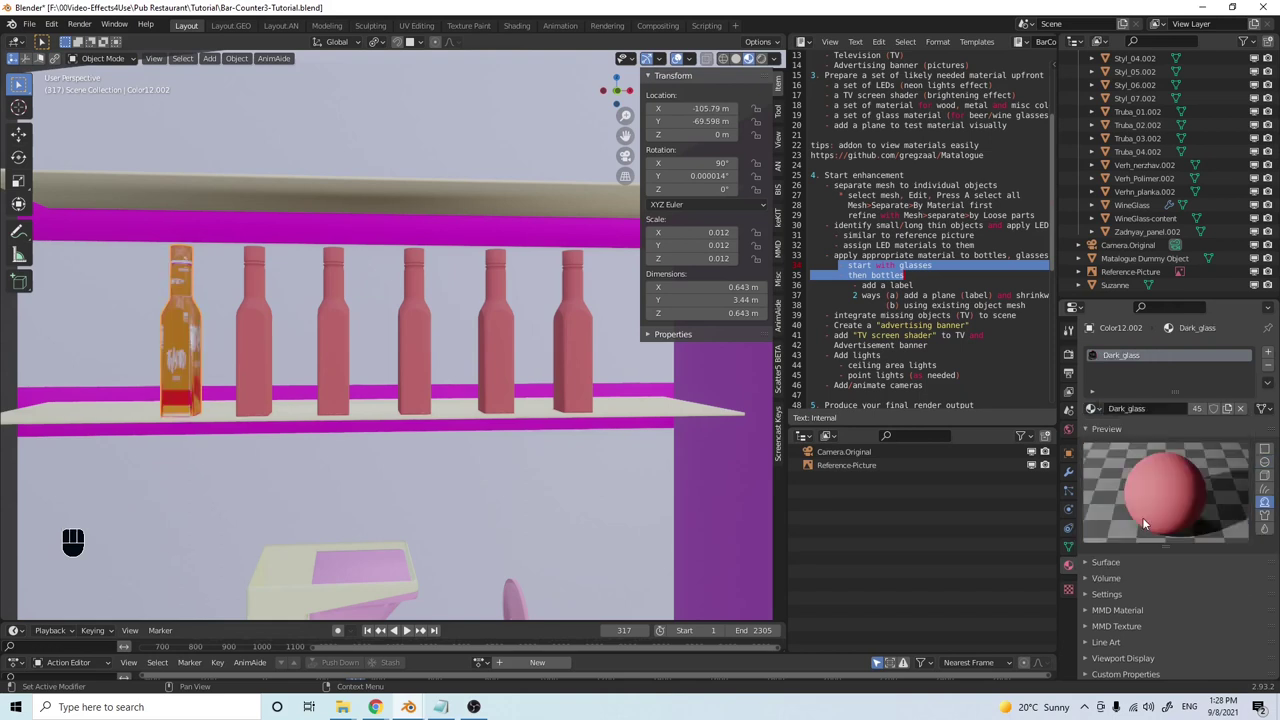
middle_drag(357, 406, 254, 402)
scroll(184, 370, up, 3)
click(144, 372)
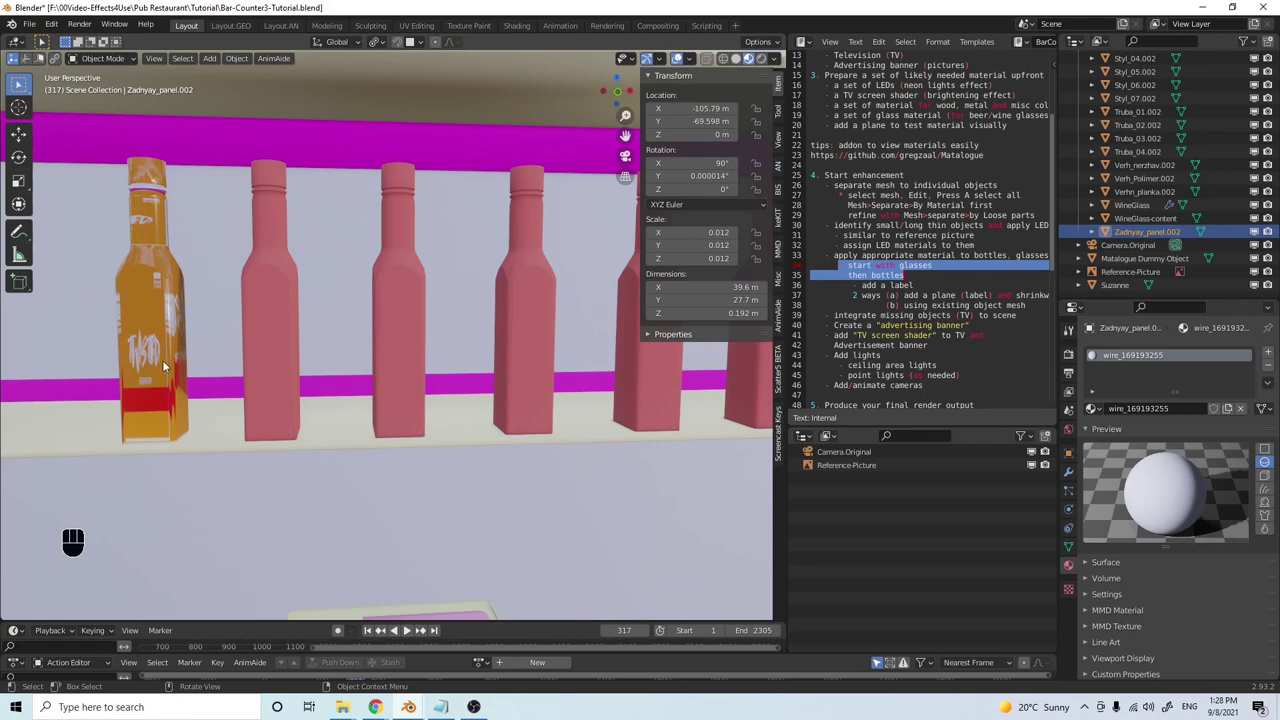
scroll(173, 358, down, 4)
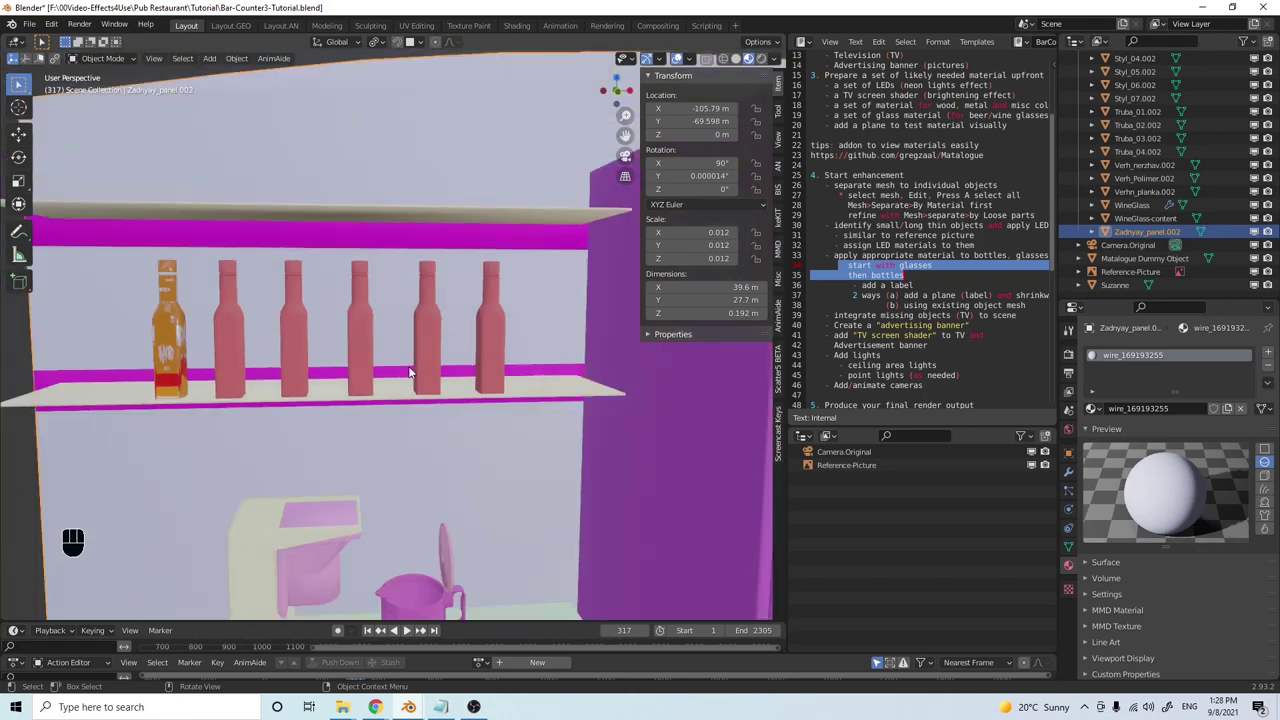
Link the Dark_glass material from that bottle to the four other pink bottles
click(484, 347)
shift+click(428, 340)
shift+click(359, 336)
shift+click(291, 337)
shift+click(178, 340)
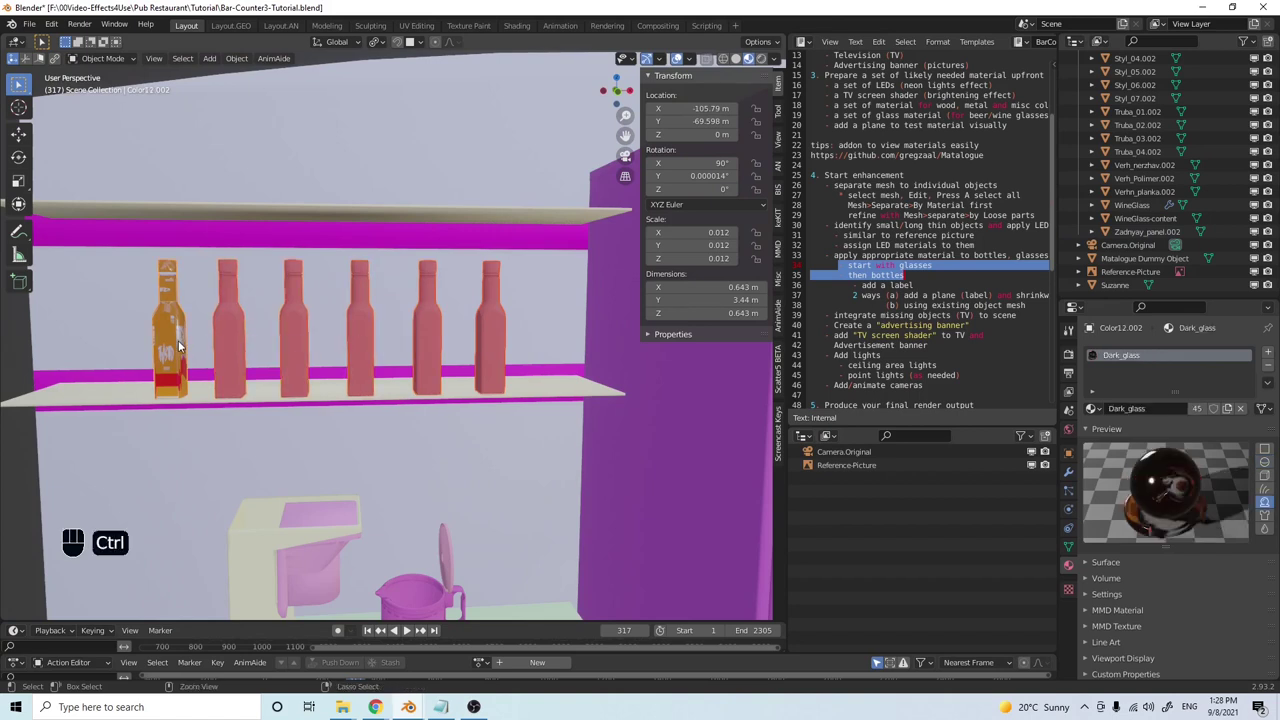
key(ctrl+l)
click(178, 340)
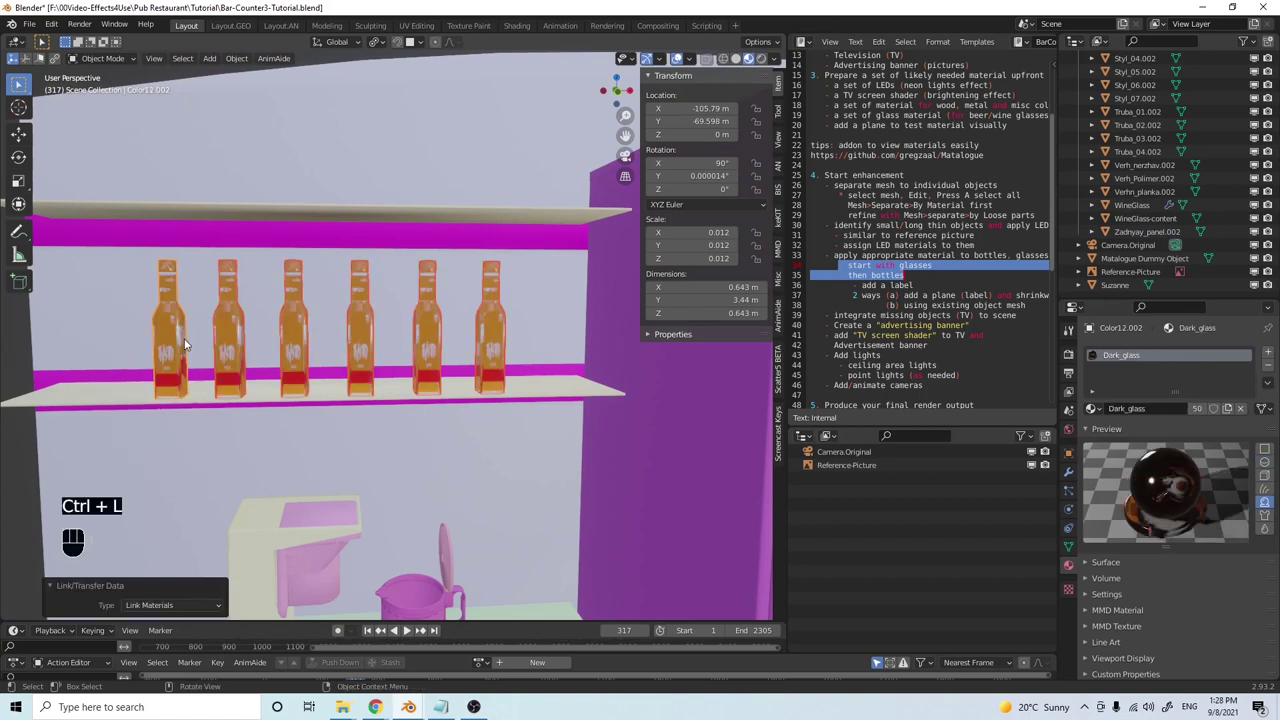
scroll(180, 345, up, 5)
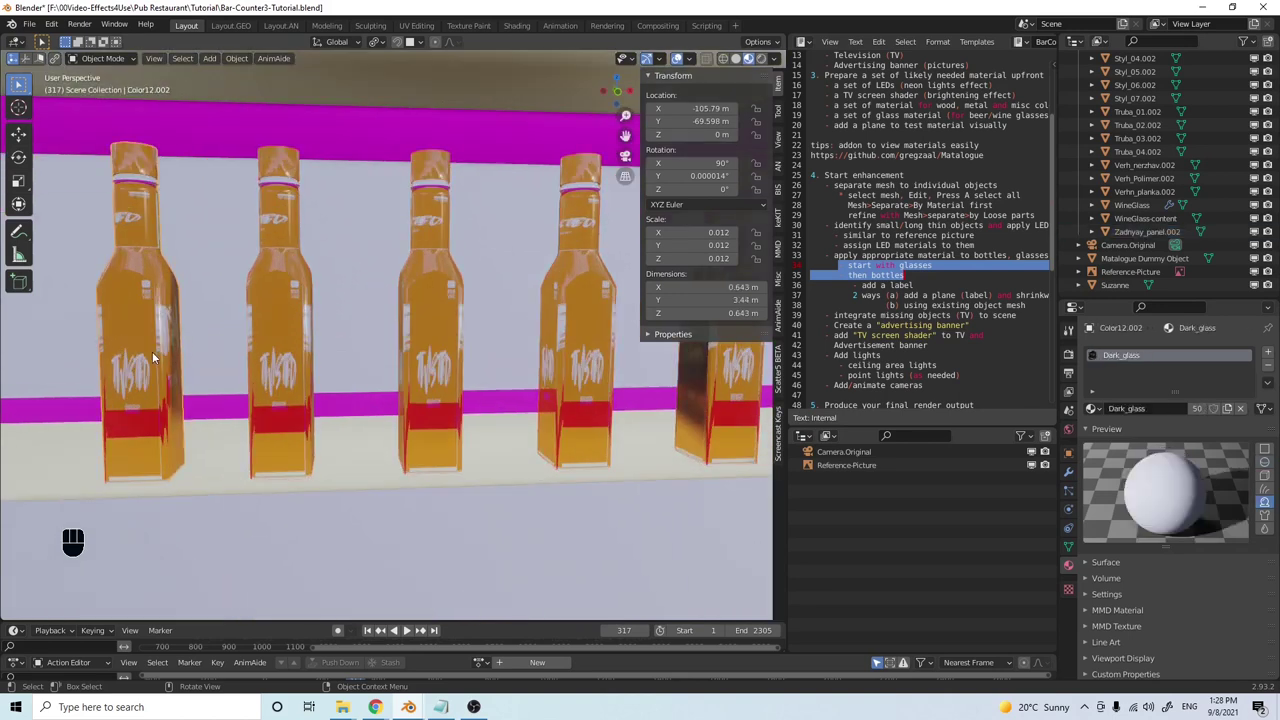
middle_drag(164, 352, 187, 349)
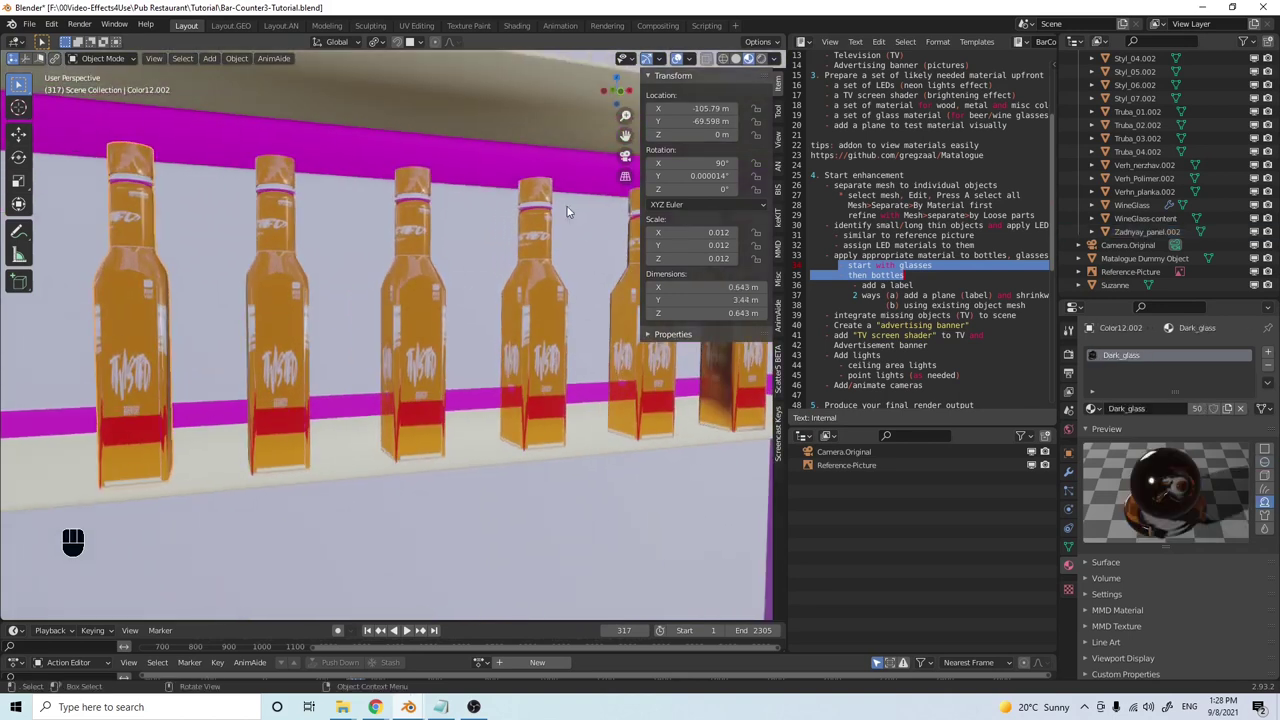
Show the bottles' Dark_glass node tree and bottle bodies in the Shading workspace
click(516, 25)
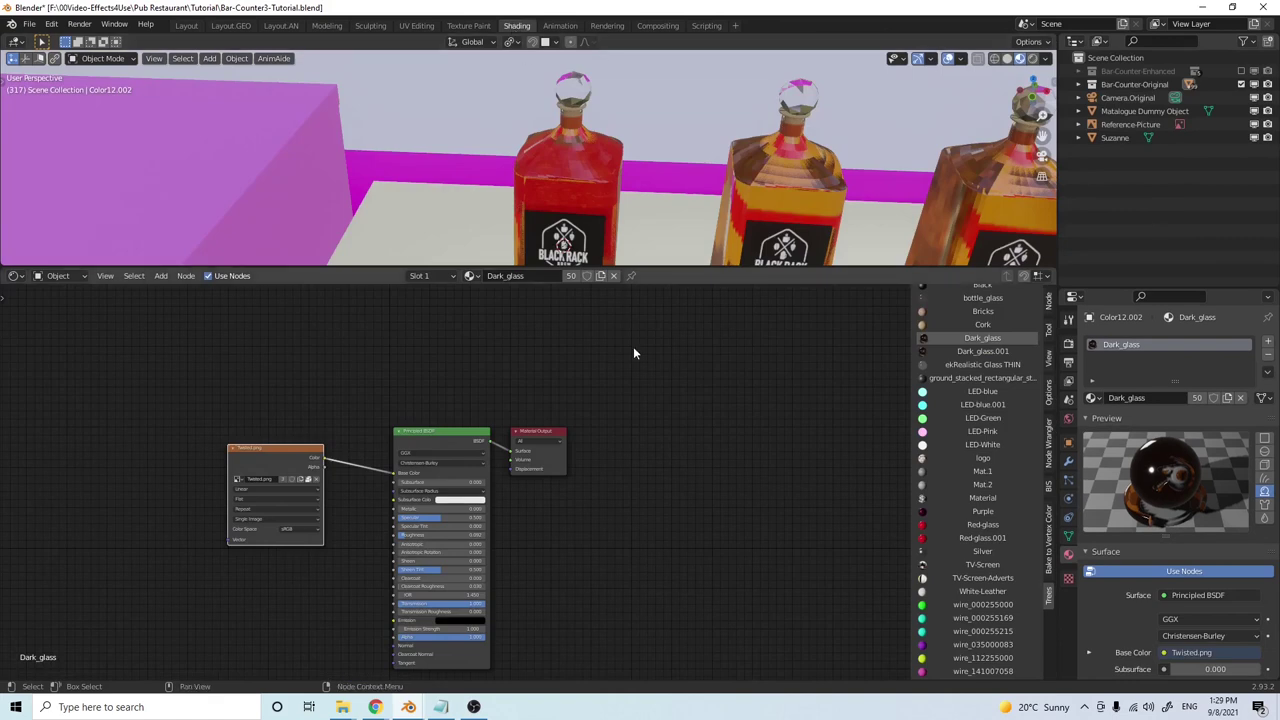
scroll(387, 384, up, 1)
middle_drag(387, 384, 544, 344)
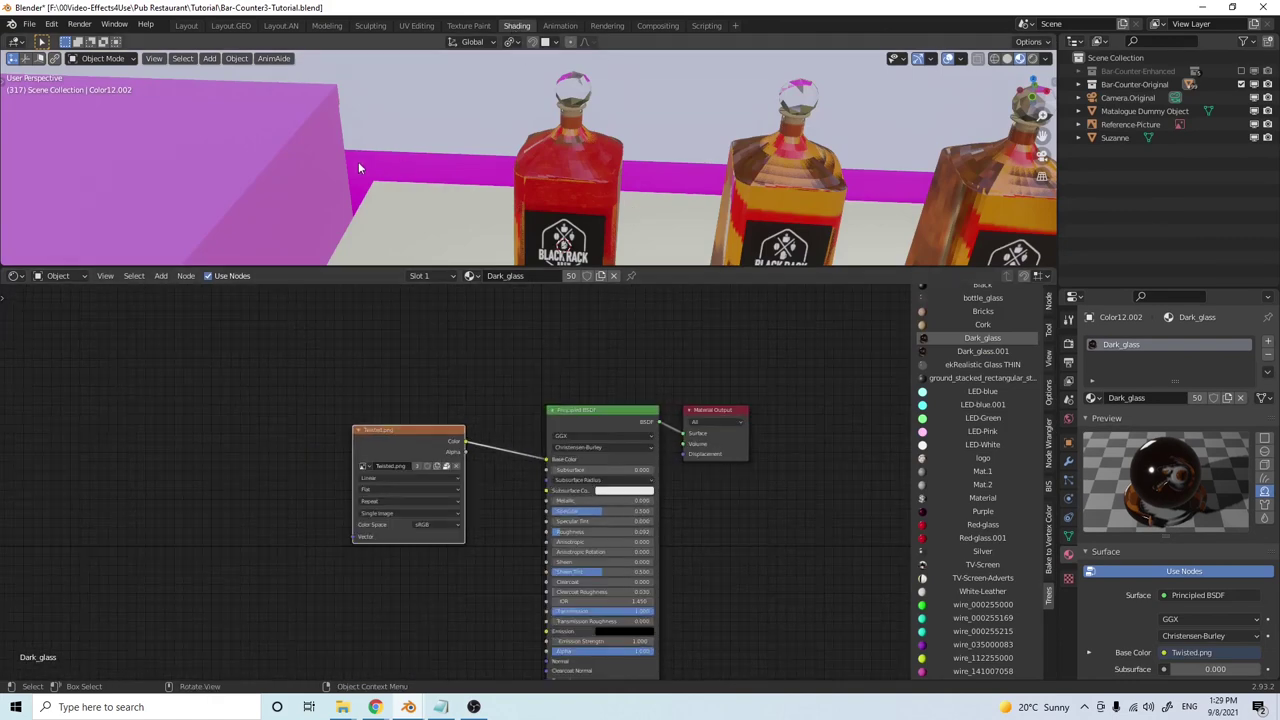
scroll(358, 168, down, 3)
scroll(516, 172, up, 2)
middle_drag(516, 172, 516, 110)
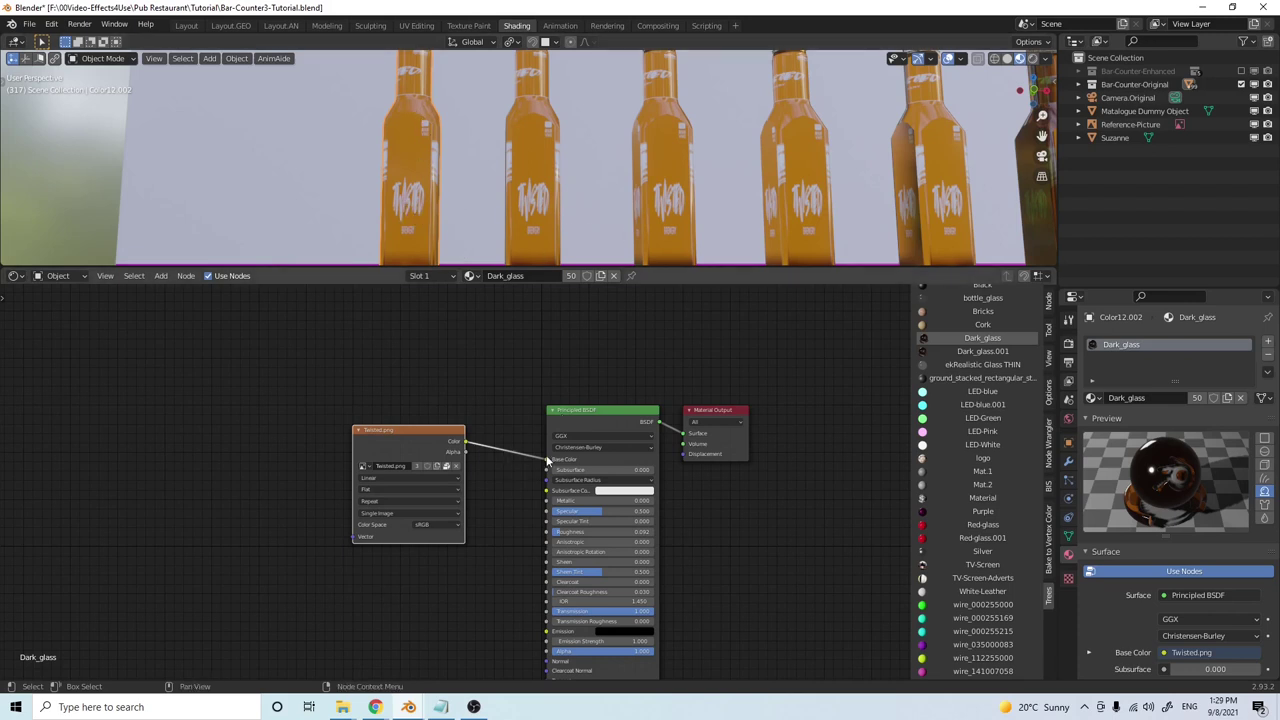
Disconnect and reconnect the Twisted.png Image Texture's Color to Base Color
drag(543, 462, 484, 450)
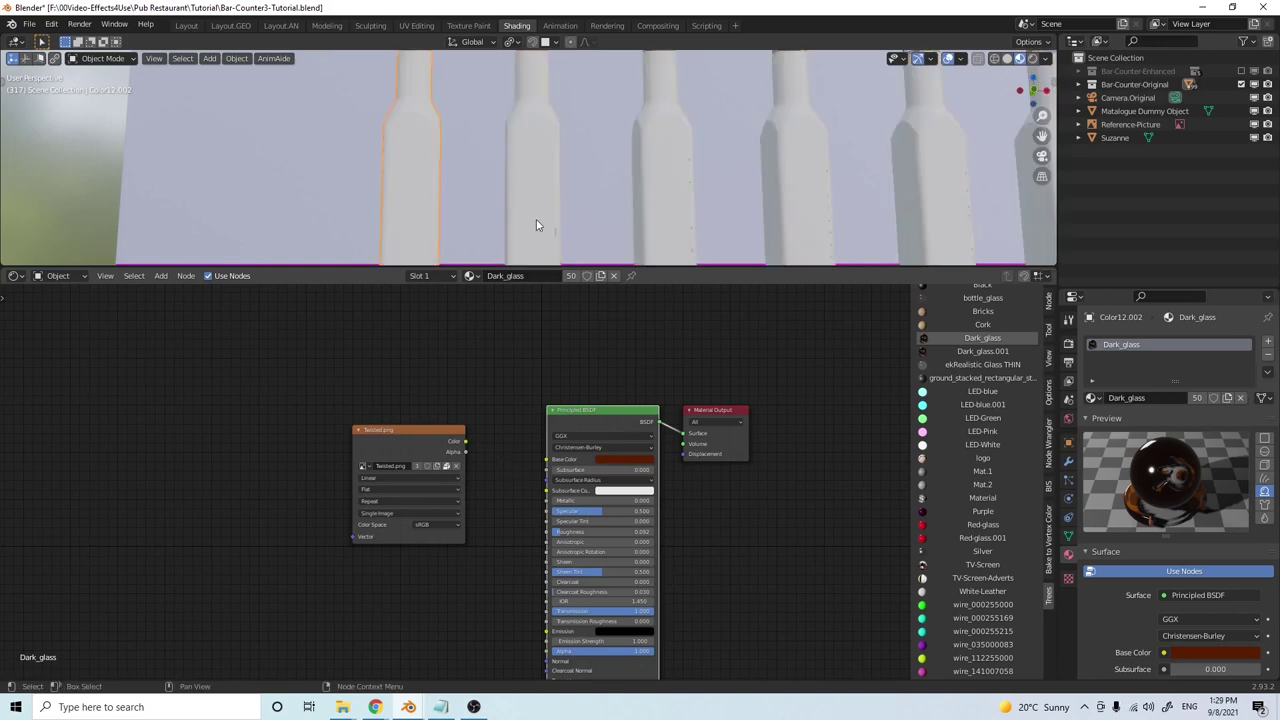
mouse_move(537, 222)
middle_down()
mouse_move(684, 245)
mouse_move(538, 243)
middle_up()
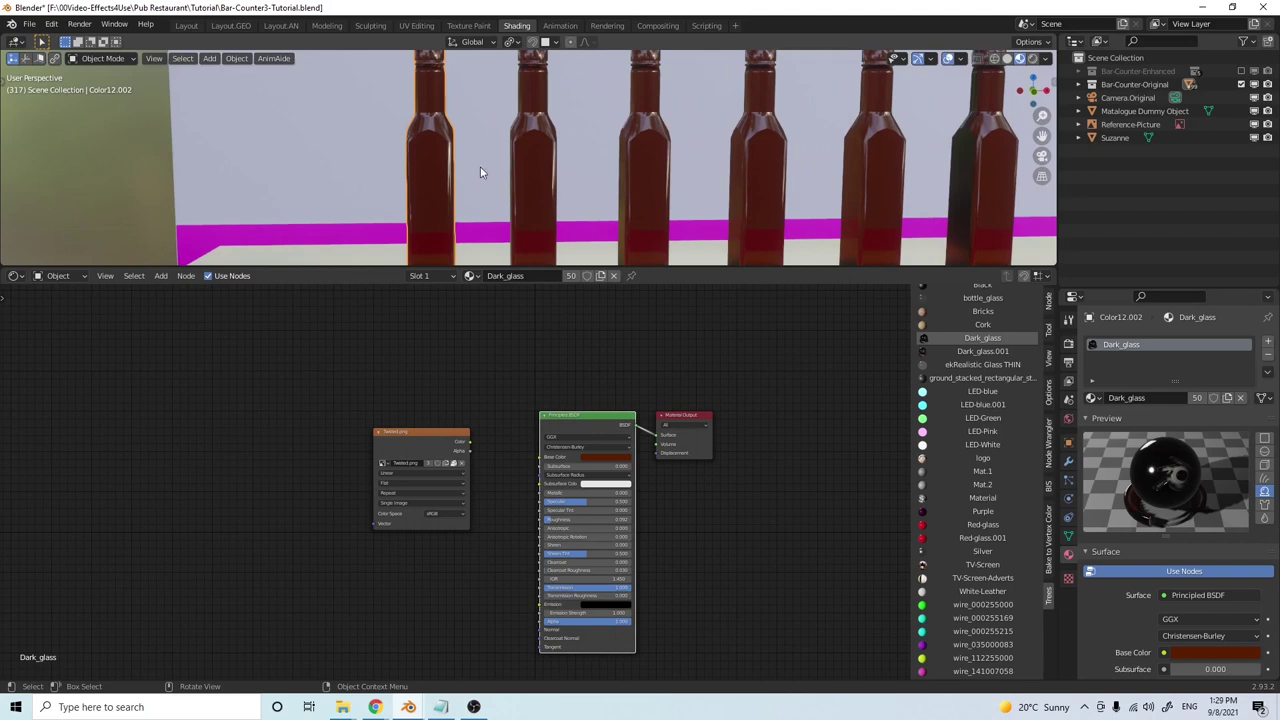
scroll(438, 155, up, 1)
mouse_move(461, 213)
middle_down()
mouse_move(482, 210)
mouse_move(477, 196)
mouse_move(473, 228)
middle_up()
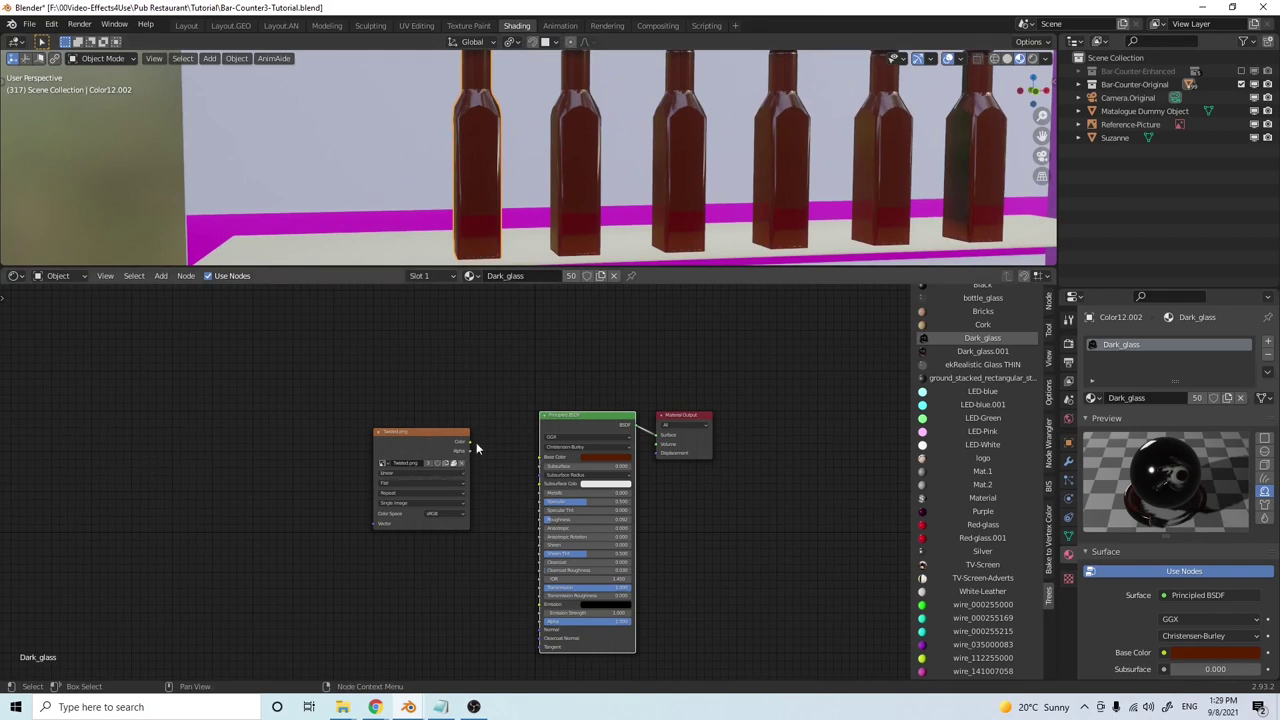
drag(470, 447, 542, 457)
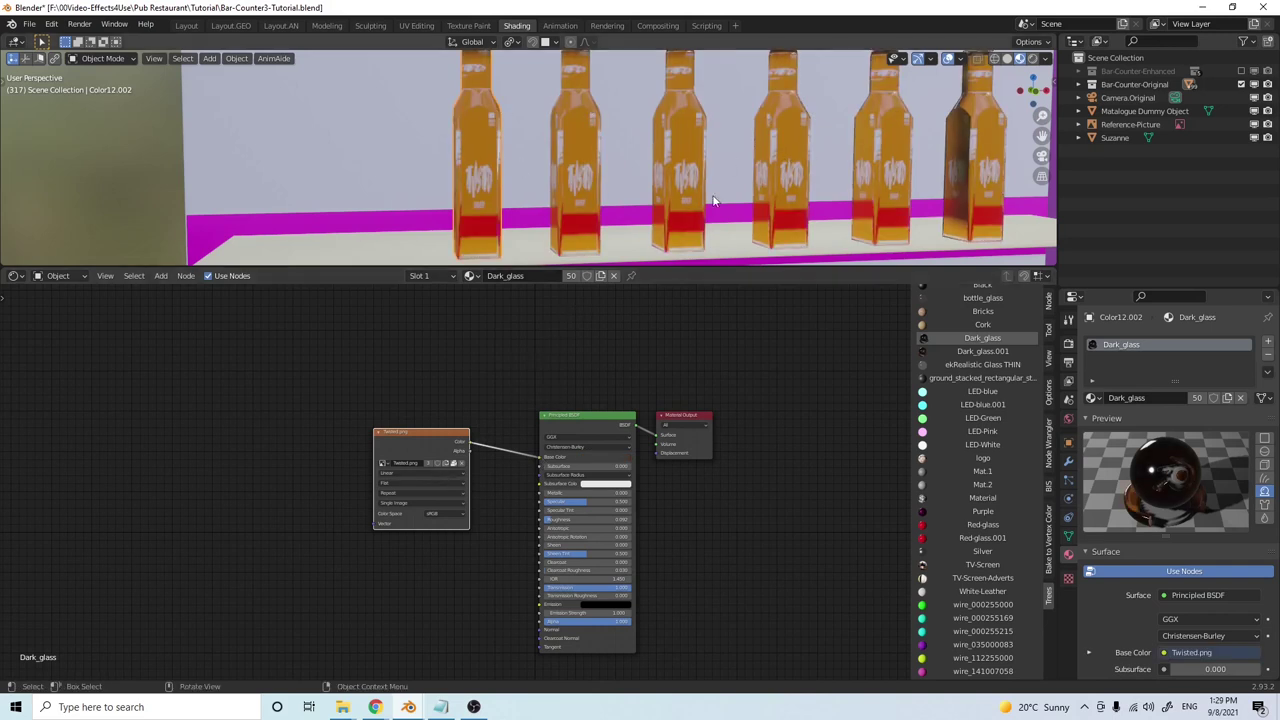
Replace the texture's image by reloading Twisted.png from the BeerLabelsImage folder
click(458, 463)
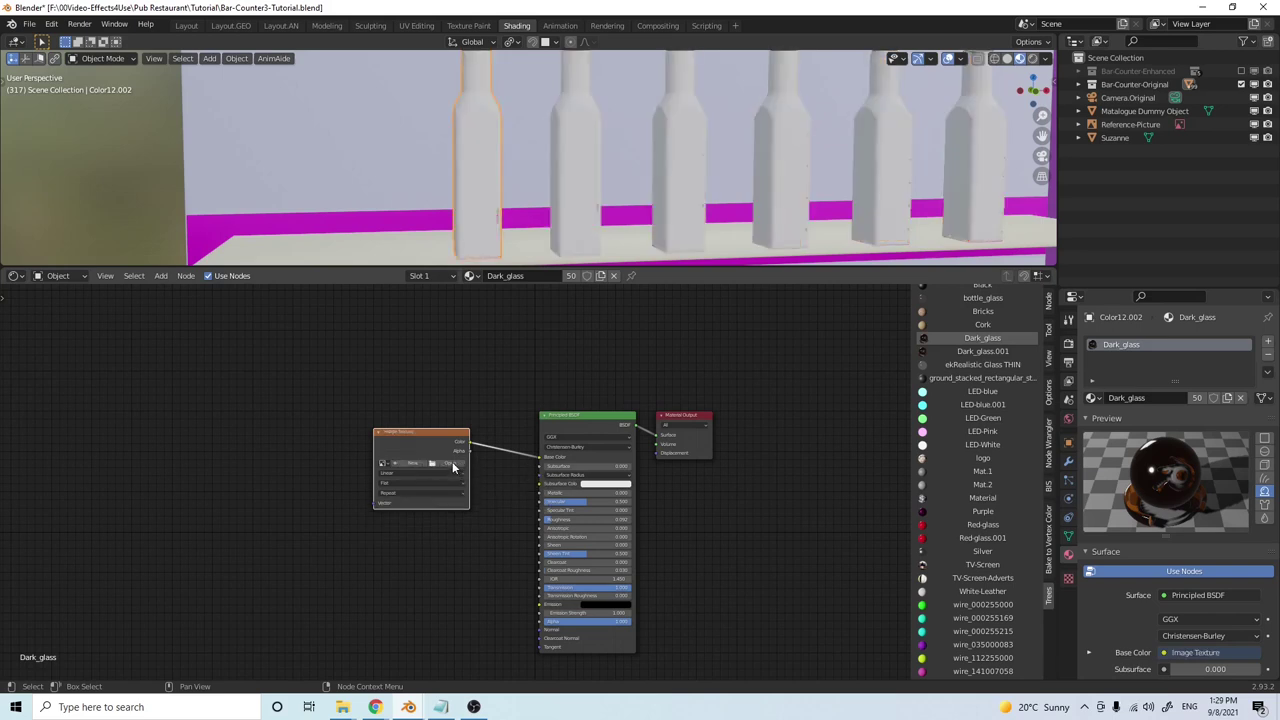
click(452, 465)
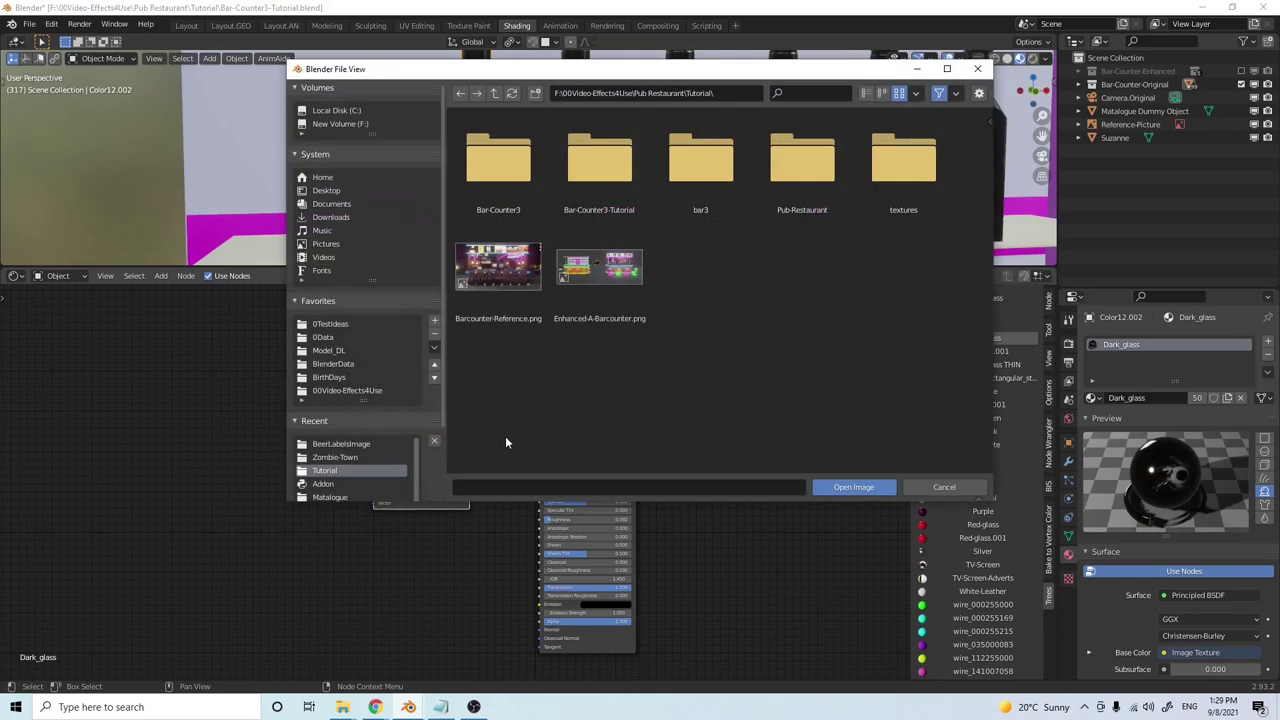
click(494, 93)
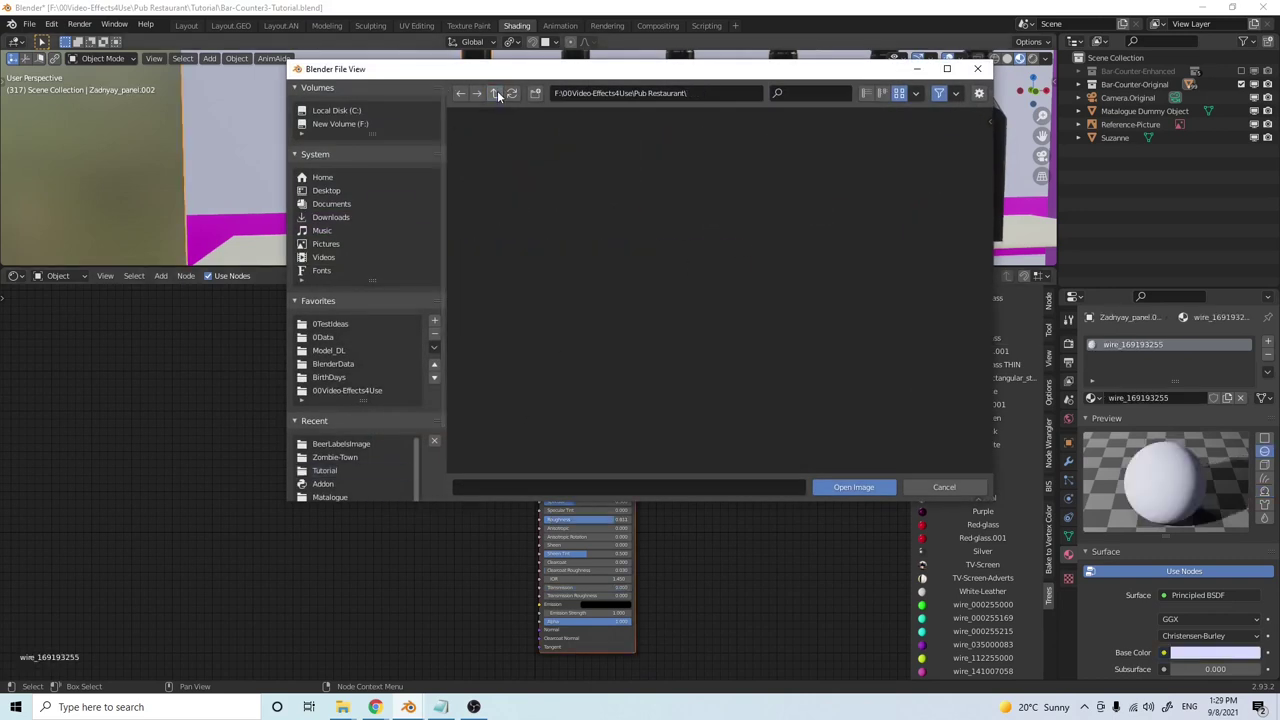
double_click(493, 176)
click(534, 406)
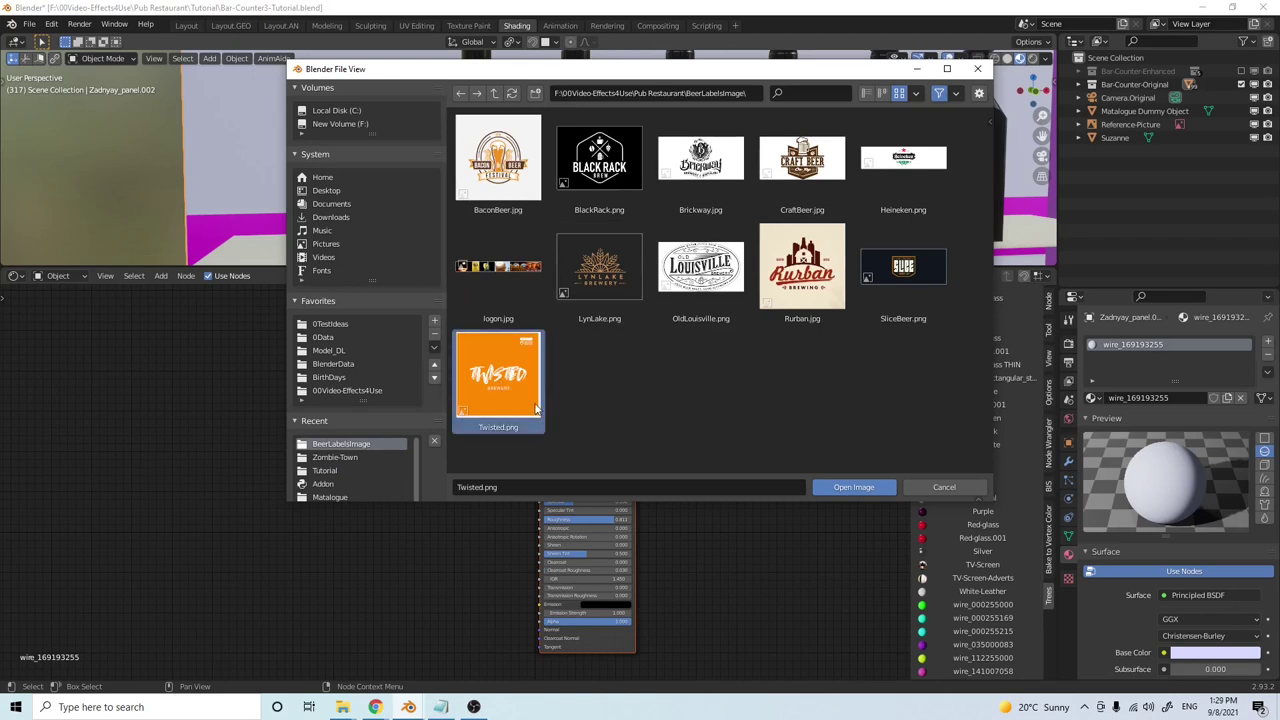
click(855, 488)
Reconnect the Twisted.png Color to Base Color and check the bottle labels
middle_drag(503, 92, 607, 159)
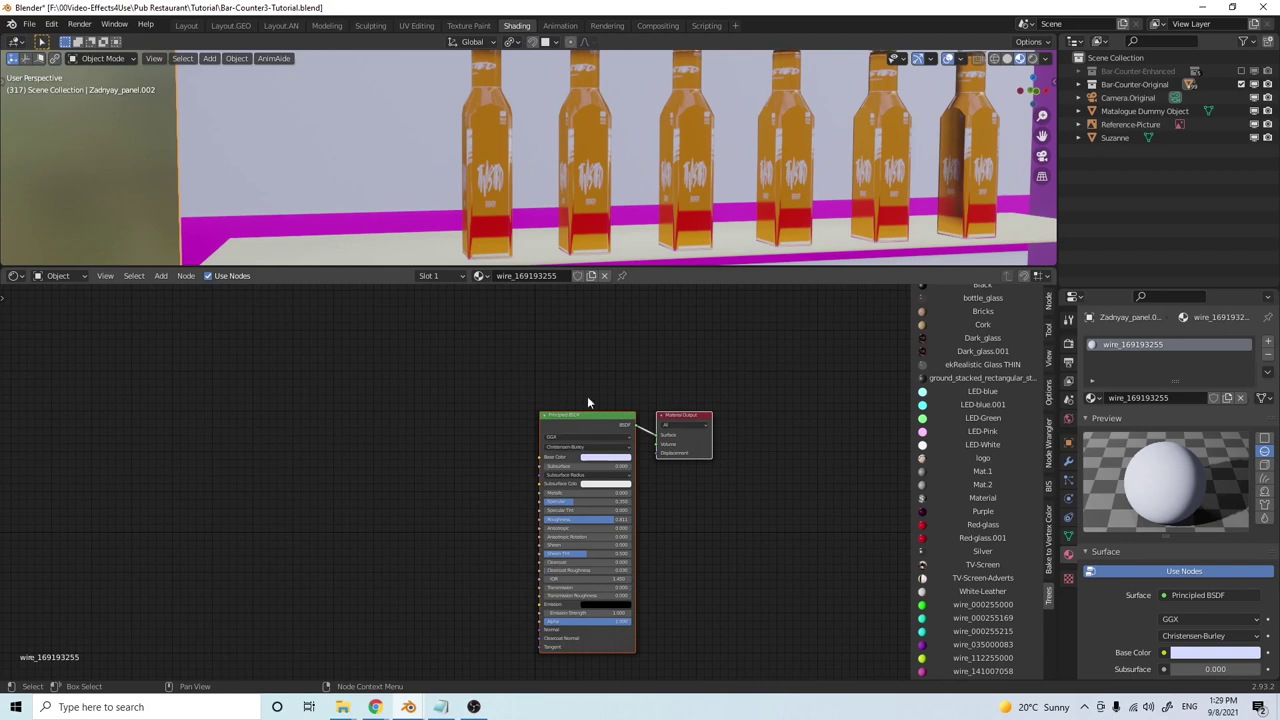
click(498, 123)
drag(540, 459, 581, 464)
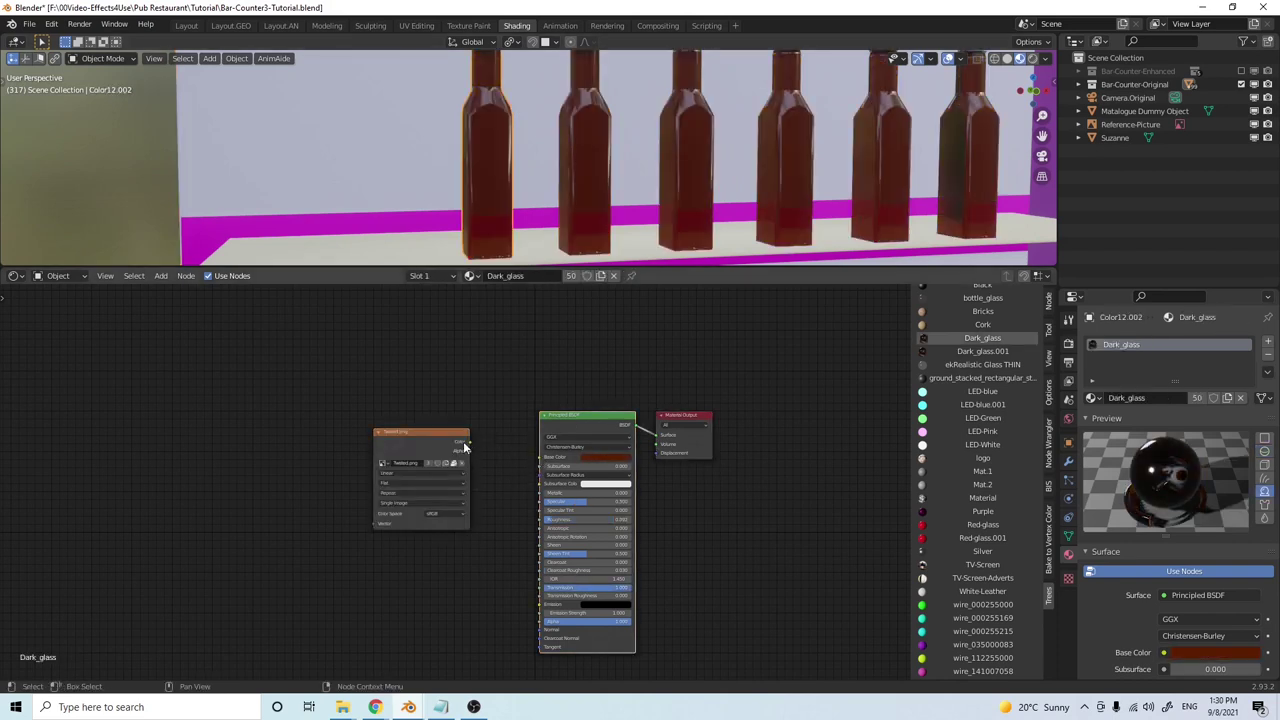
drag(469, 442, 540, 458)
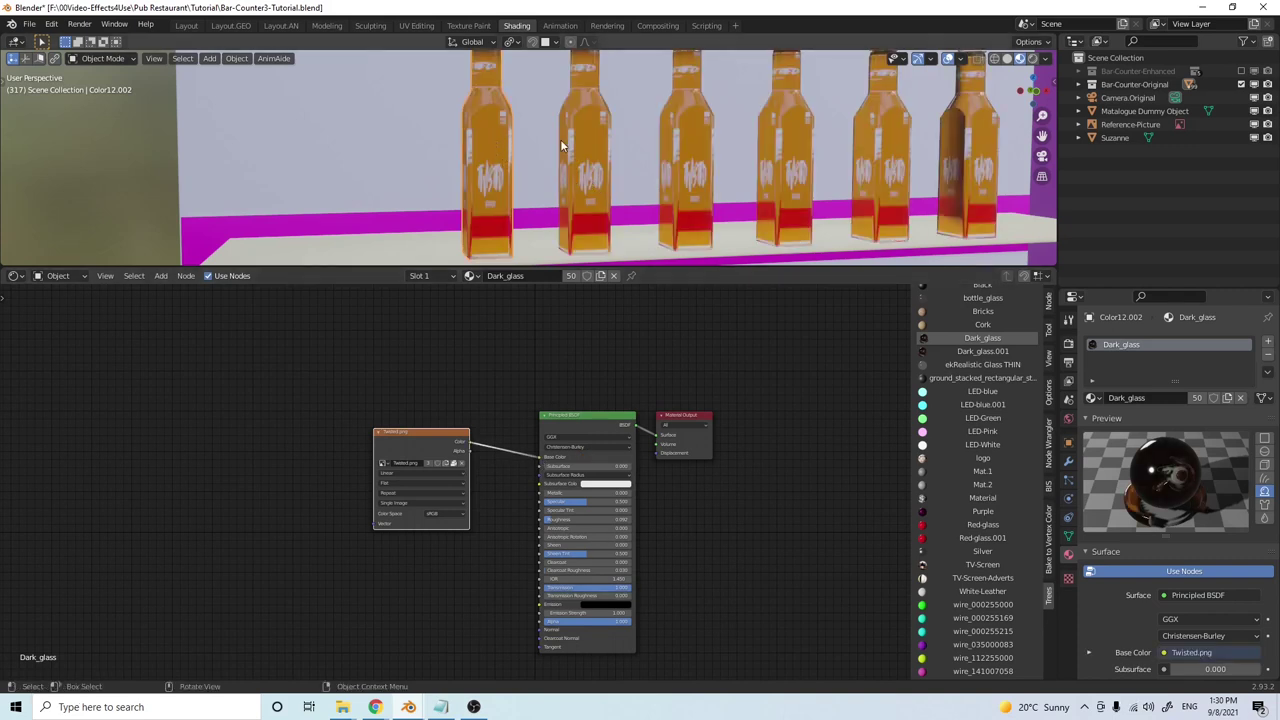
middle_drag(568, 151, 622, 217)
scroll(636, 205, down, 3)
scroll(645, 155, down, 3)
scroll(605, 145, up, 2)
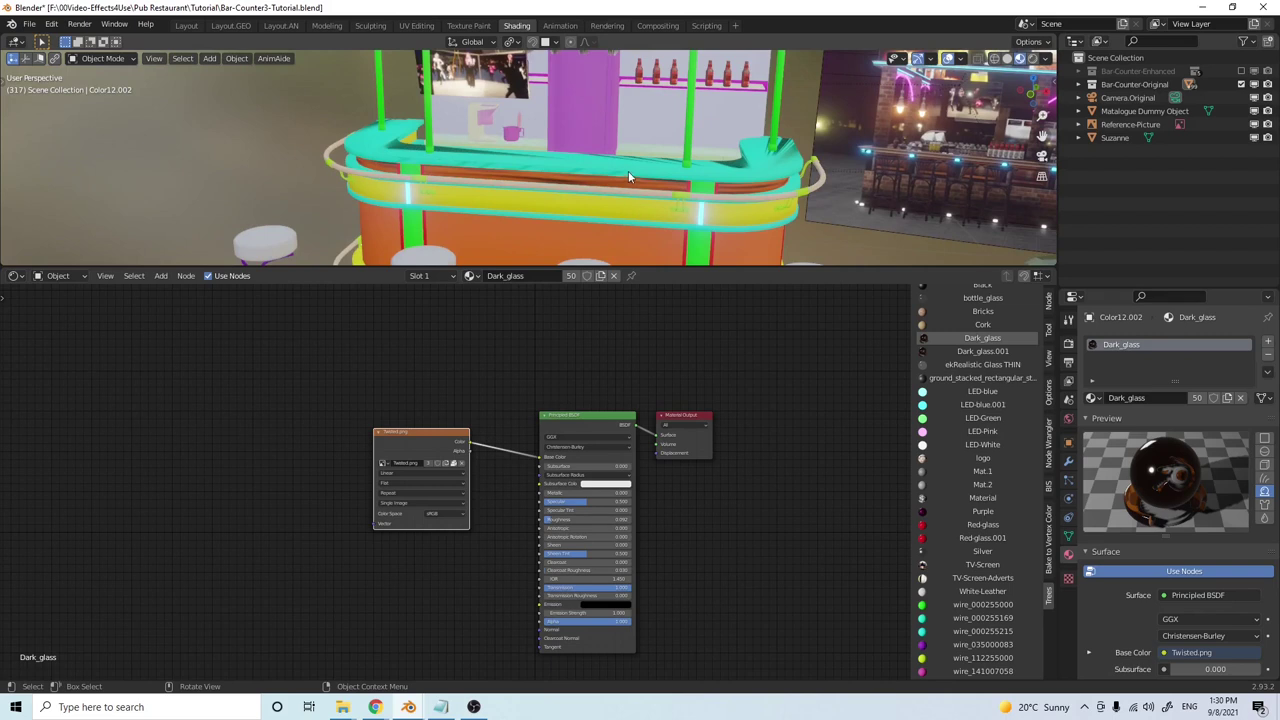
Assign the Wood material to the bar countertop
click(628, 172)
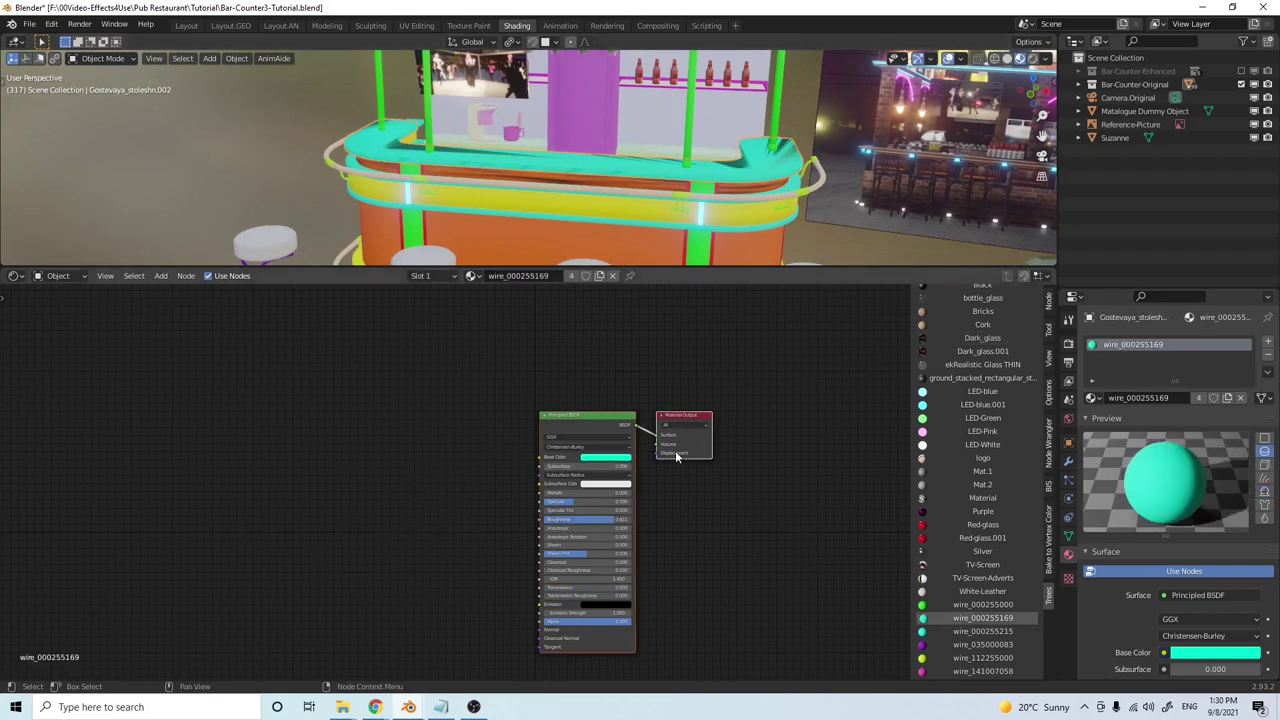
drag(1150, 528, 1131, 378)
click(1098, 398)
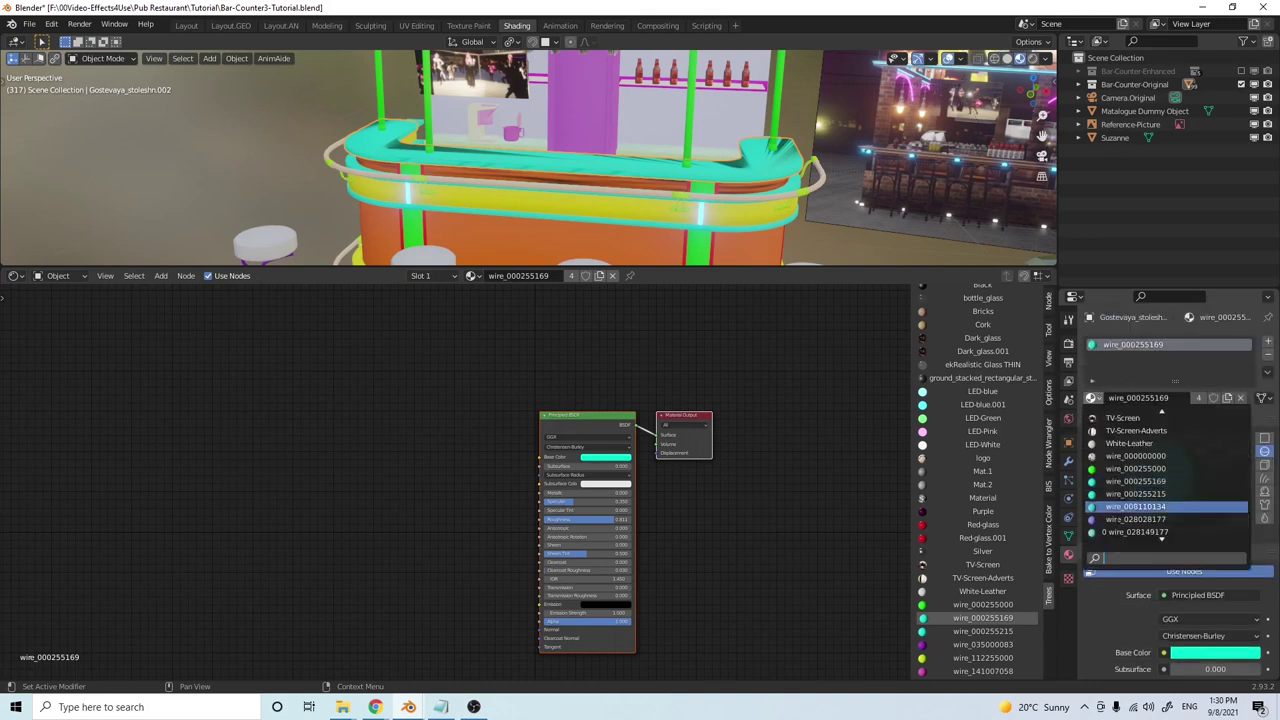
text(w)
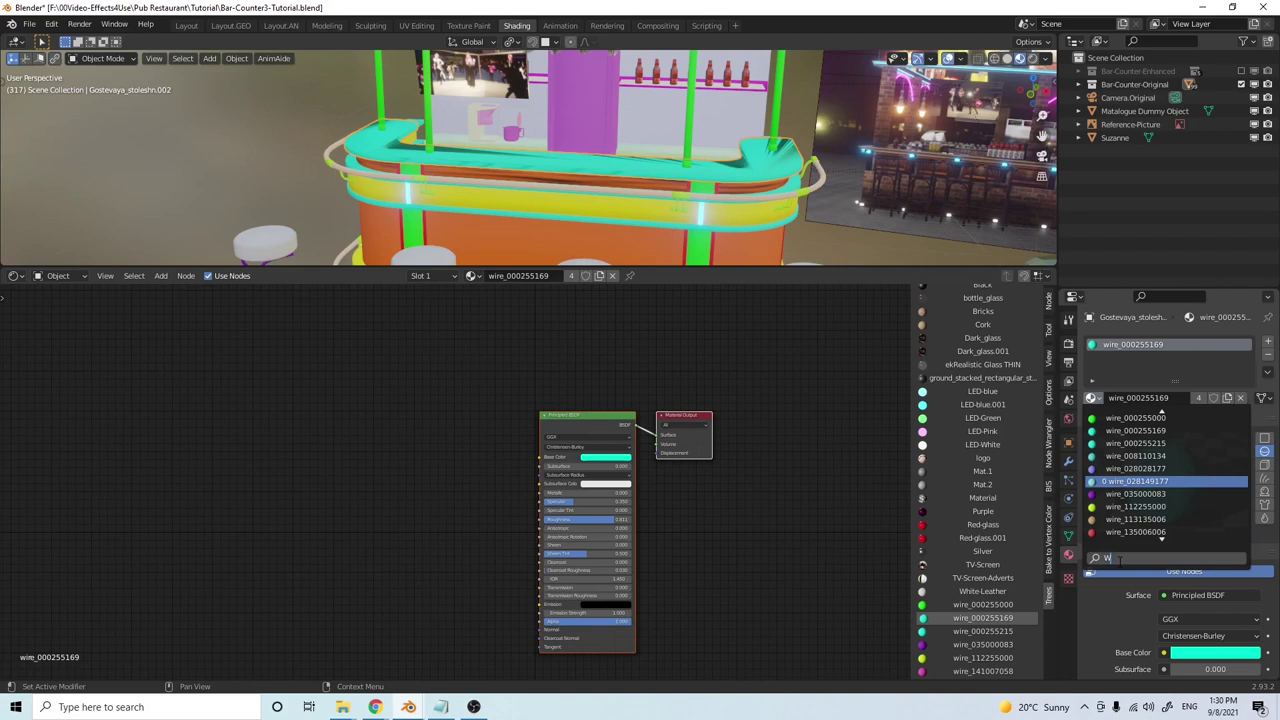
text(oo)
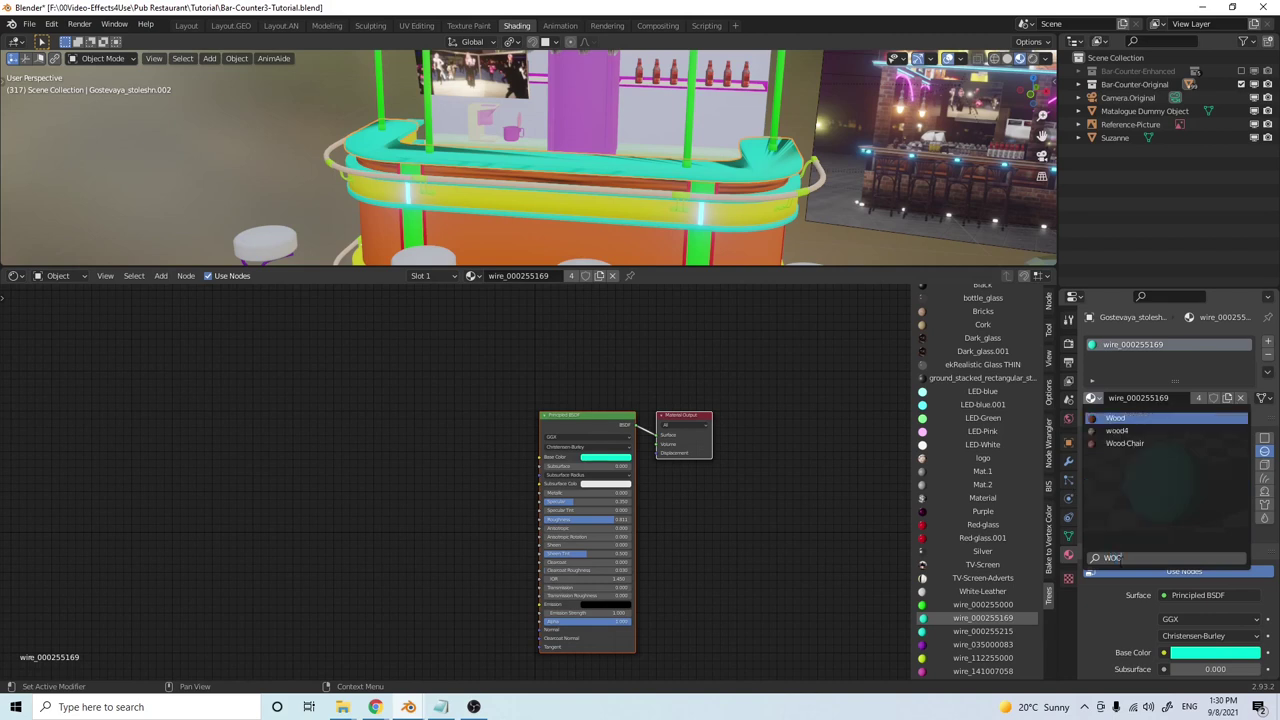
click(1133, 419)
Link the countertop's Wood material onto the yellow band below the rim
middle_drag(500, 160, 530, 142)
middle_drag(503, 152, 541, 186)
click(517, 200)
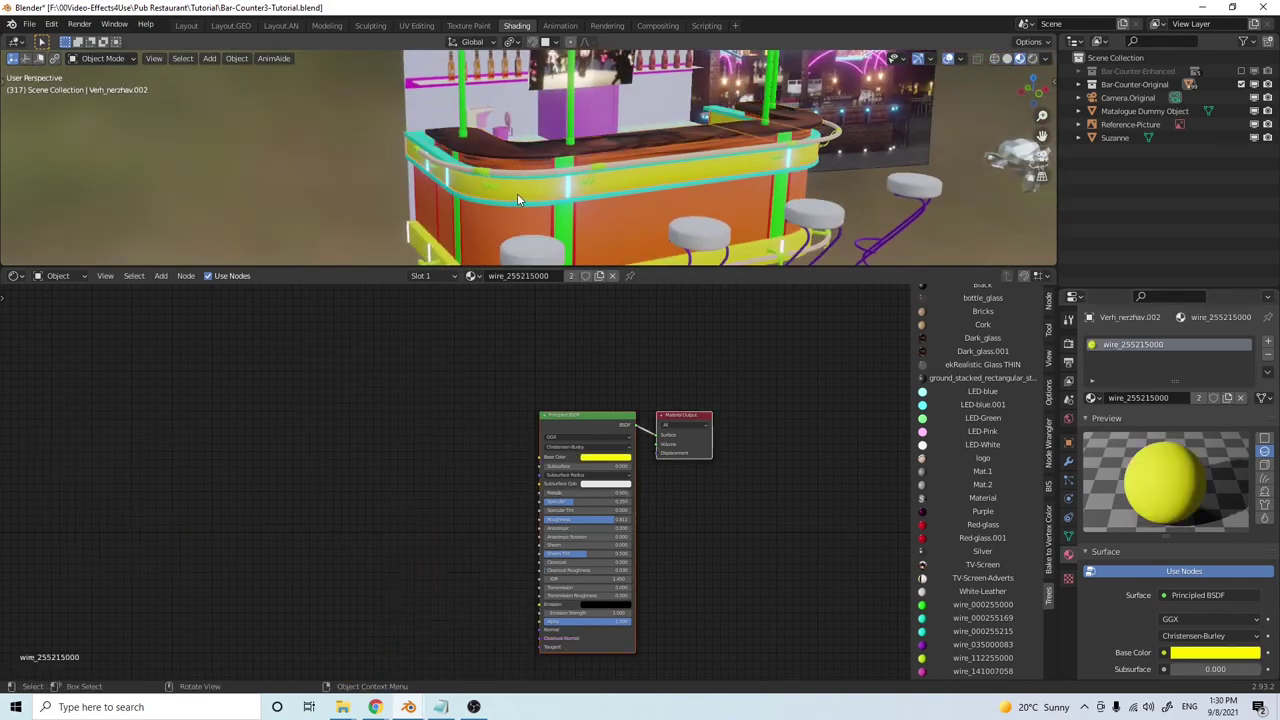
scroll(594, 186, up, 2)
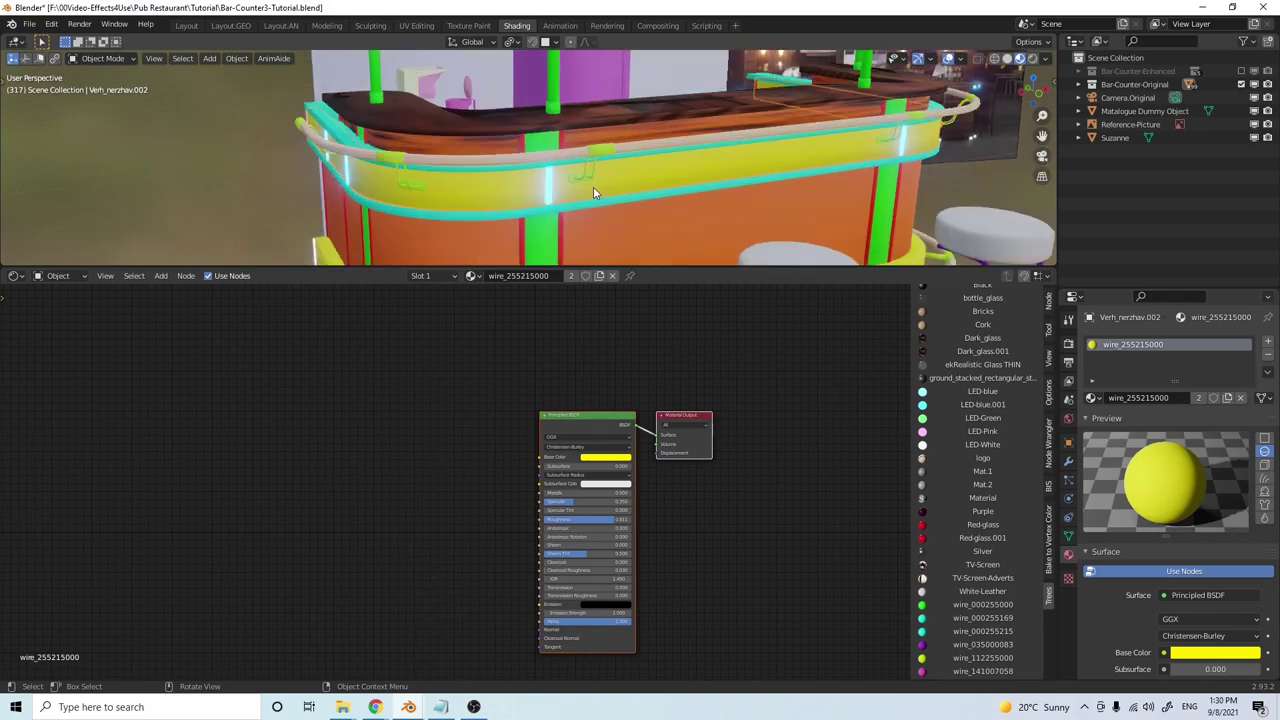
shift+click(480, 122)
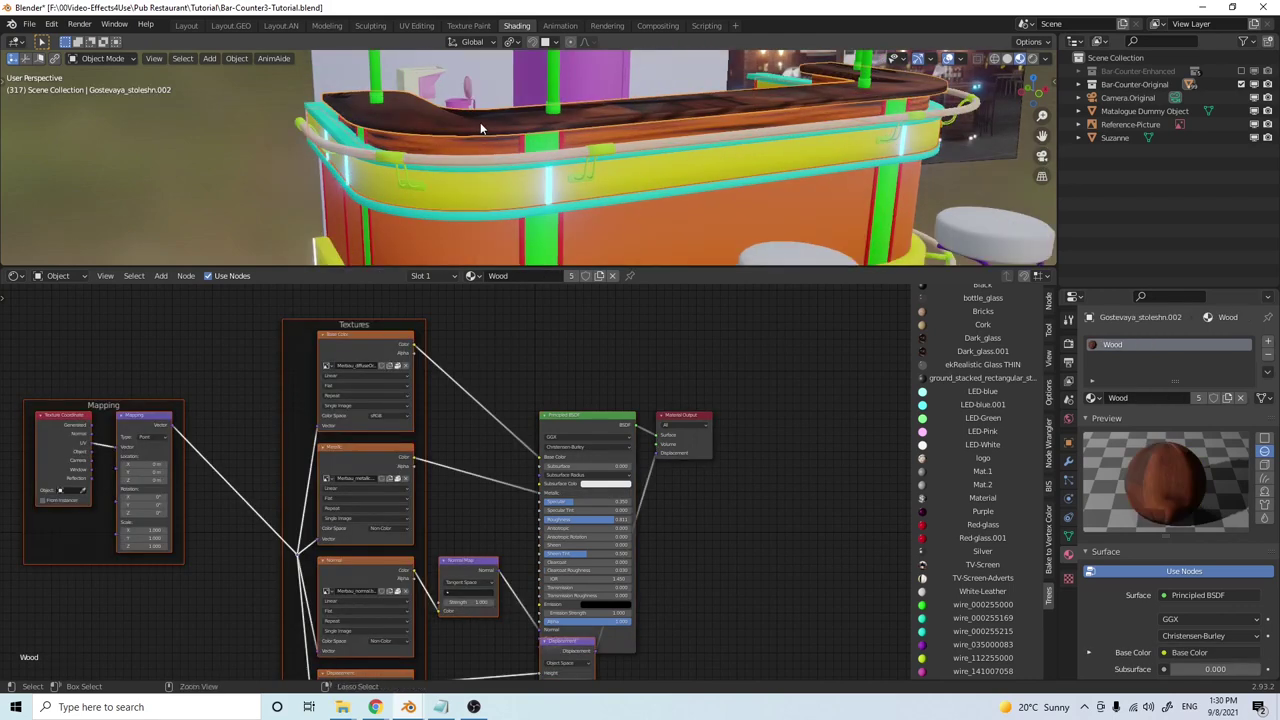
key(ctrl+l)
click(480, 122)
middle_drag(480, 122, 530, 58)
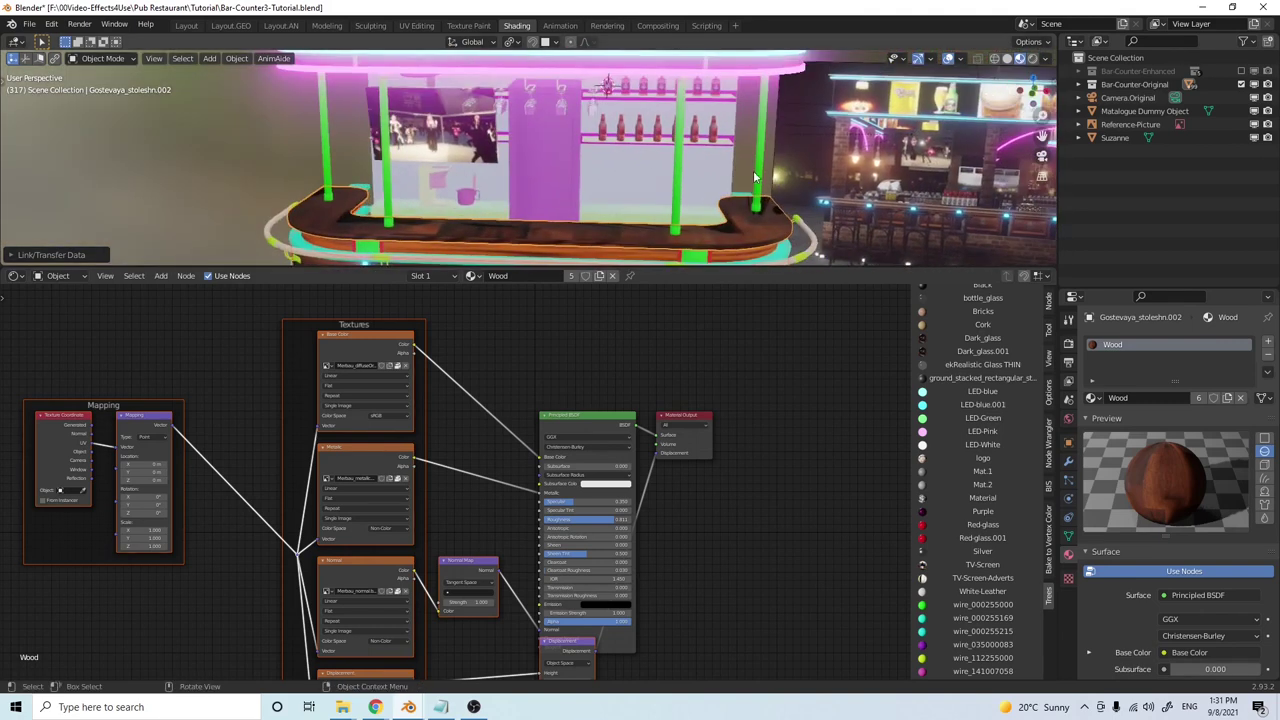
Assign the Black material to one pink back-bar shelf edge
scroll(650, 150, up, 3)
middle_drag(700, 145, 787, 110)
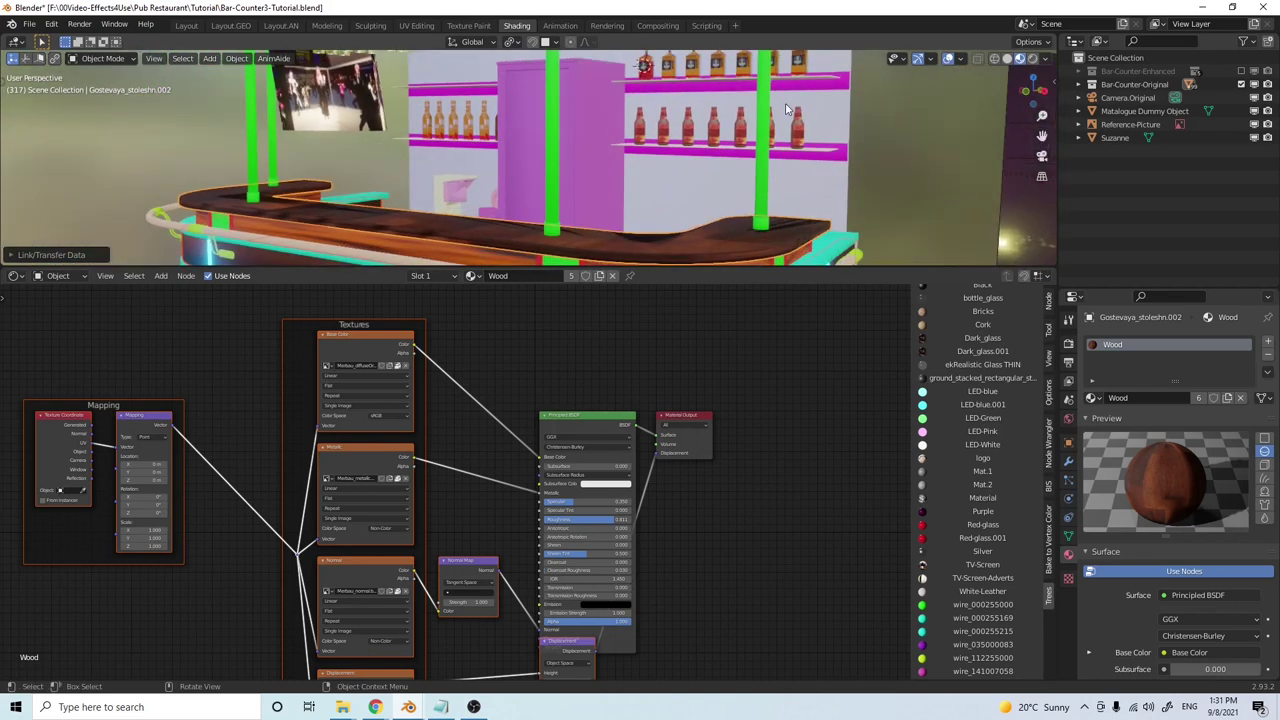
click(848, 86)
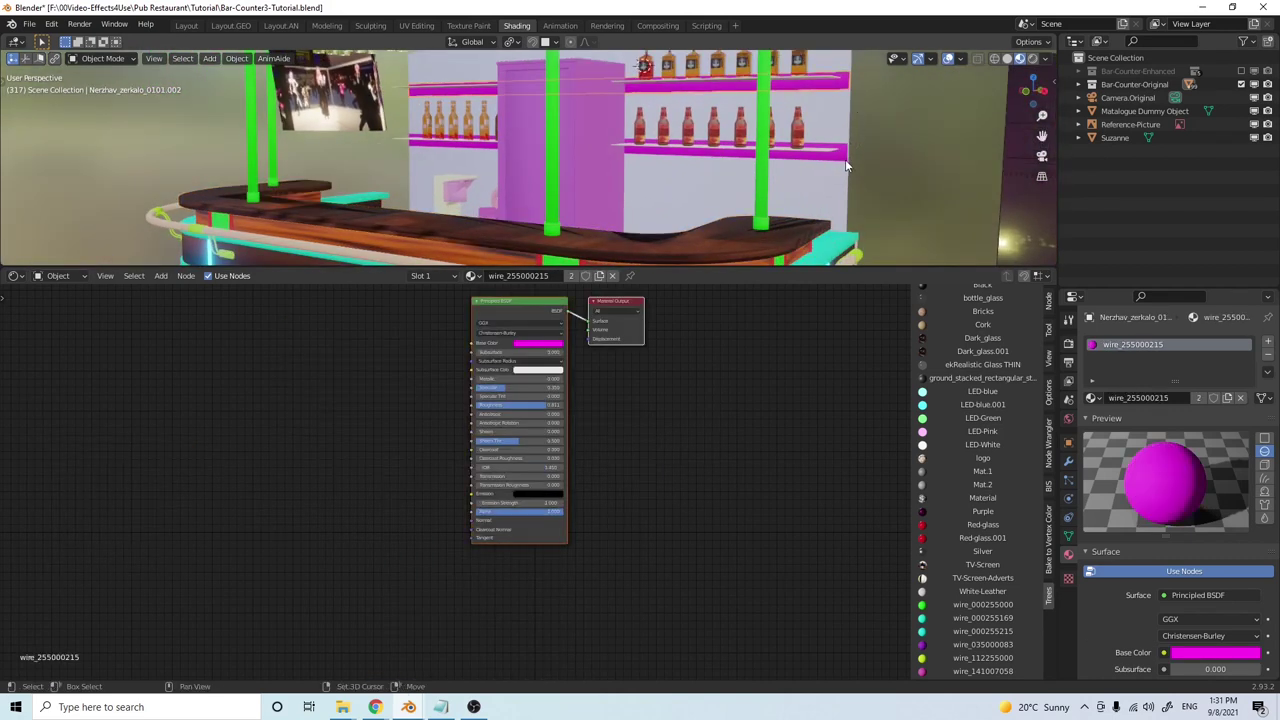
click(1096, 398)
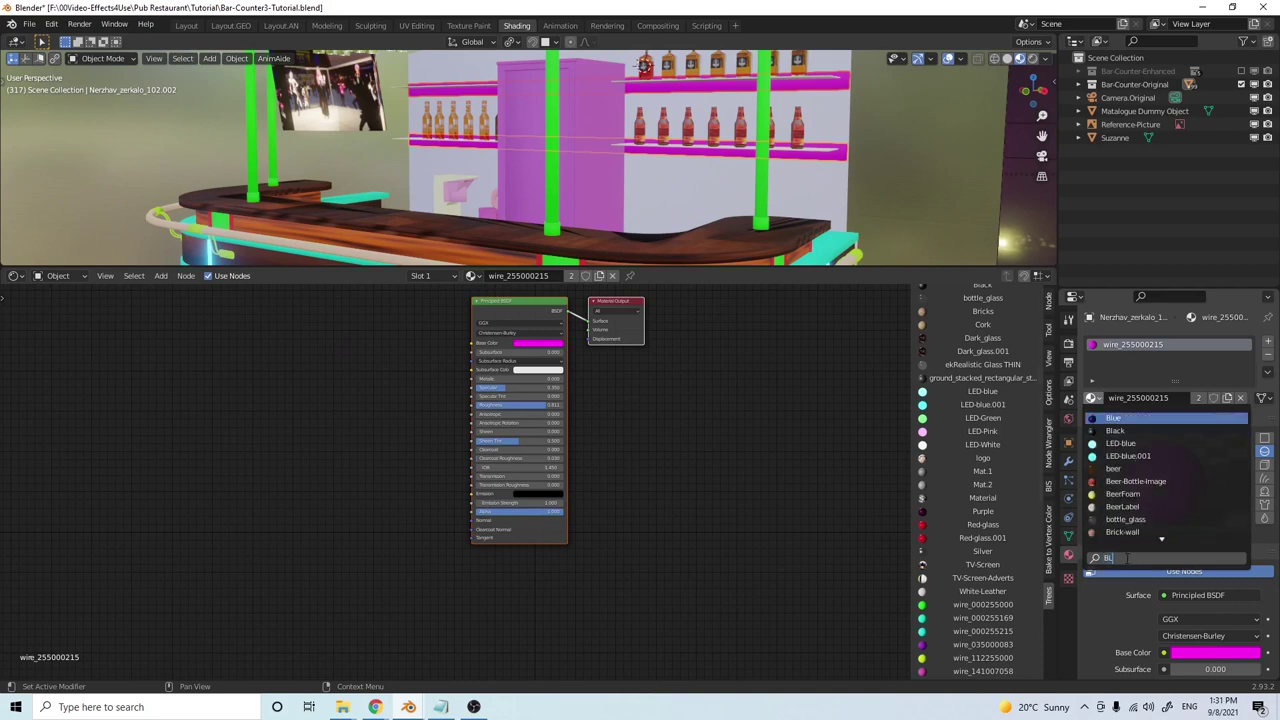
click(1124, 430)
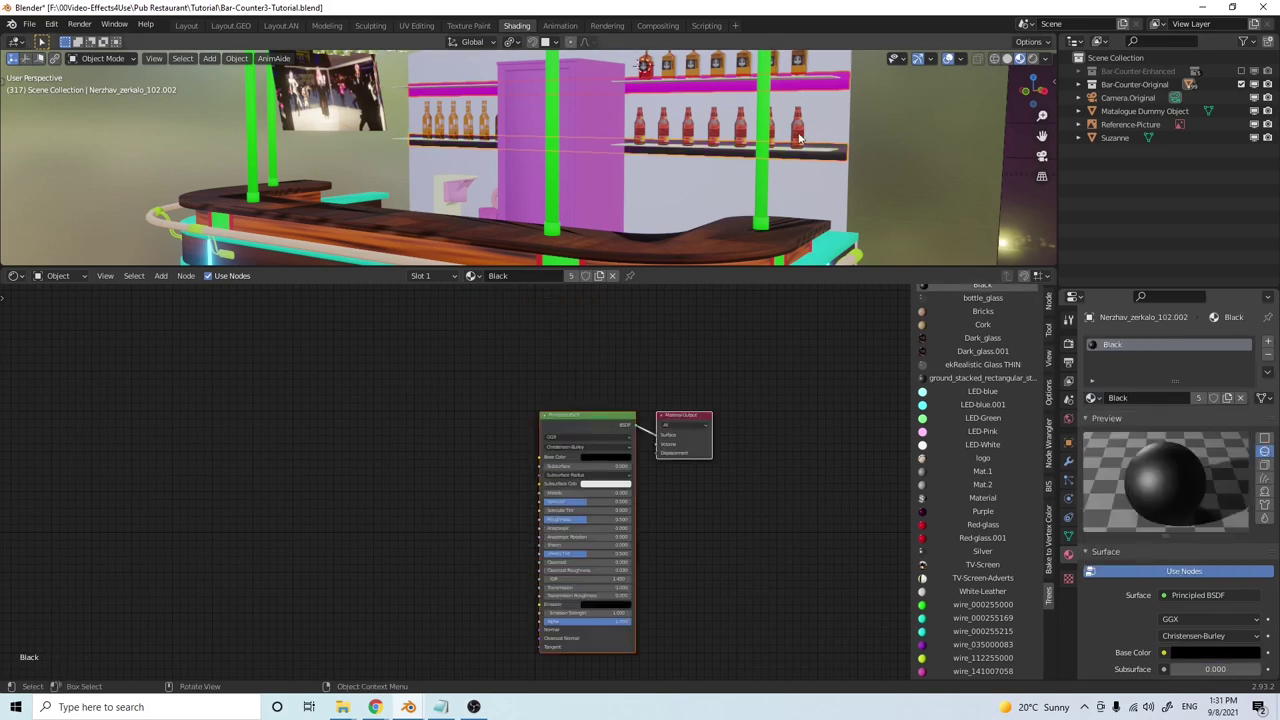
Link the Black material onto the other pink shelf edge with Ctrl+L
click(845, 89)
click(844, 158)
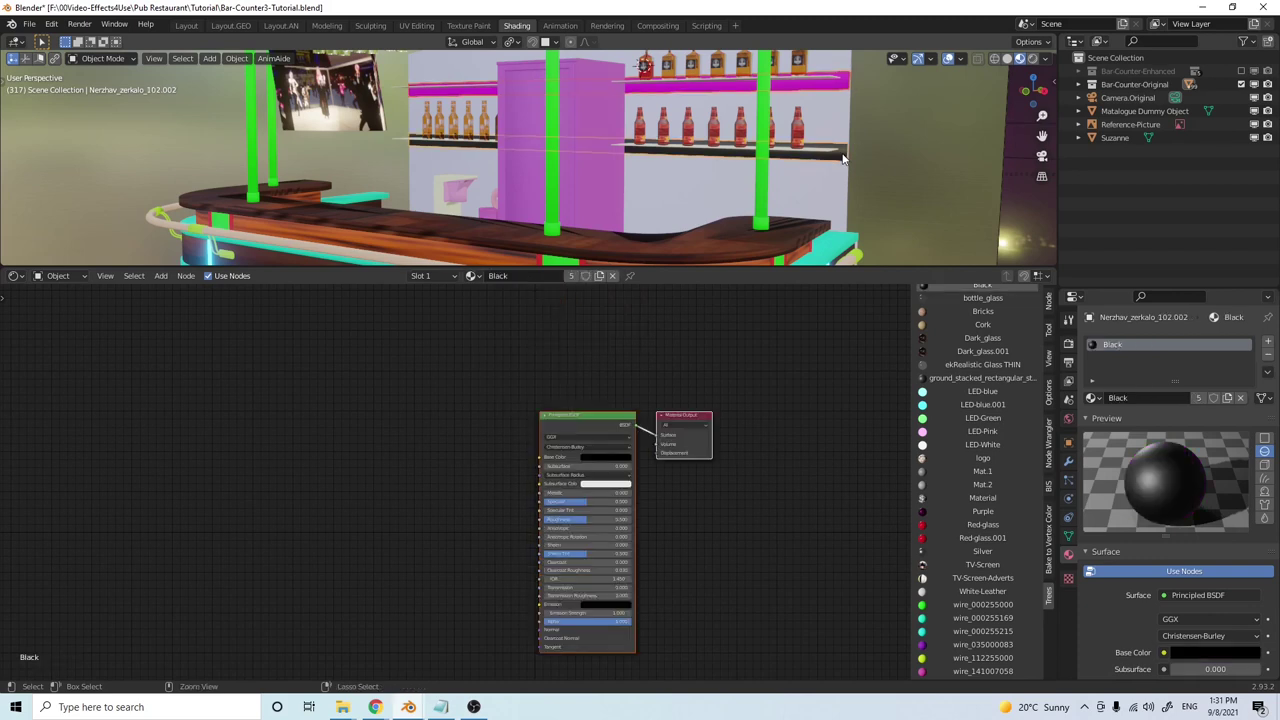
key(ctrl+l)
click(842, 153)
middle_drag(856, 153, 743, 170)
click(714, 147)
Give the railing around the counter the Aluminium-White material
scroll(703, 217, up, 3)
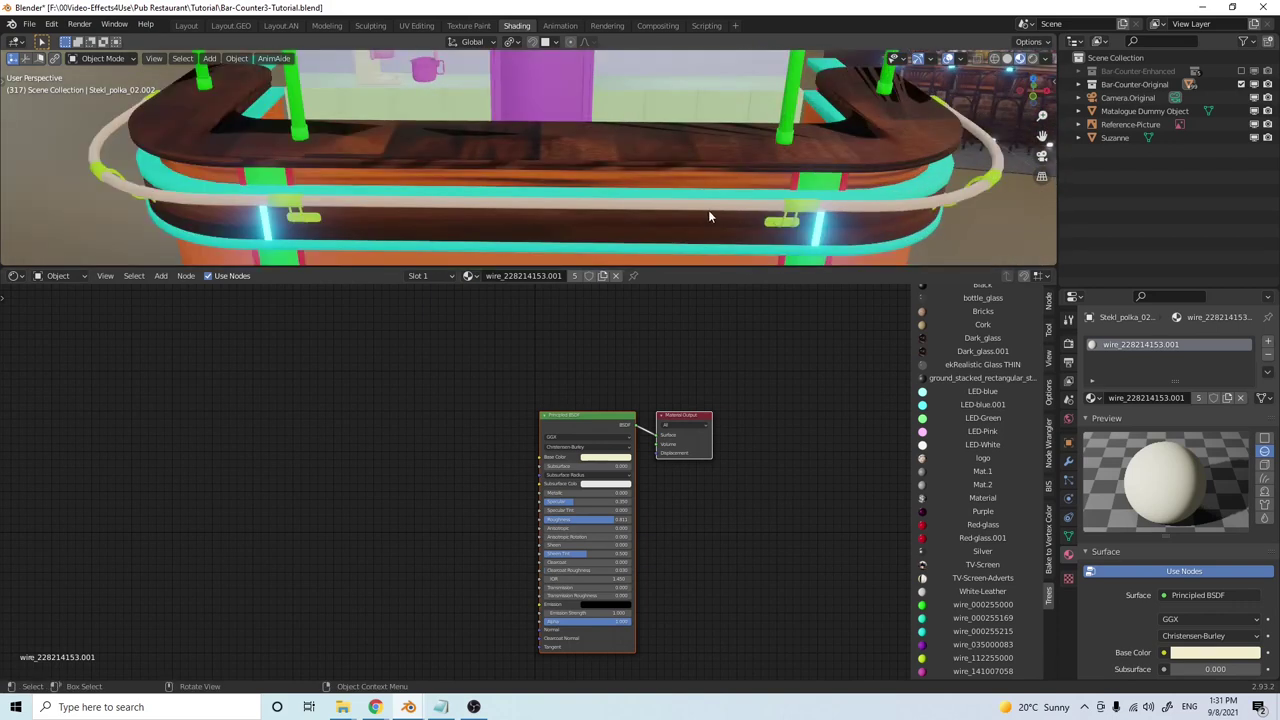
click(708, 213)
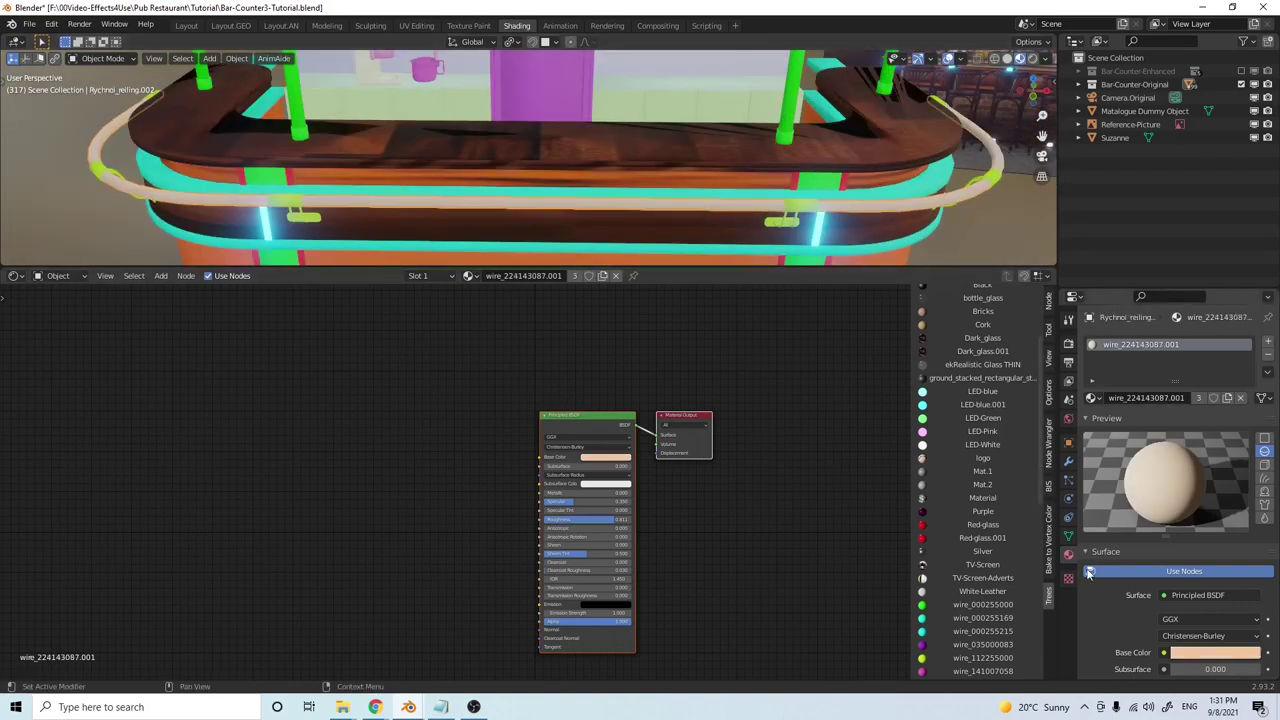
click(1093, 398)
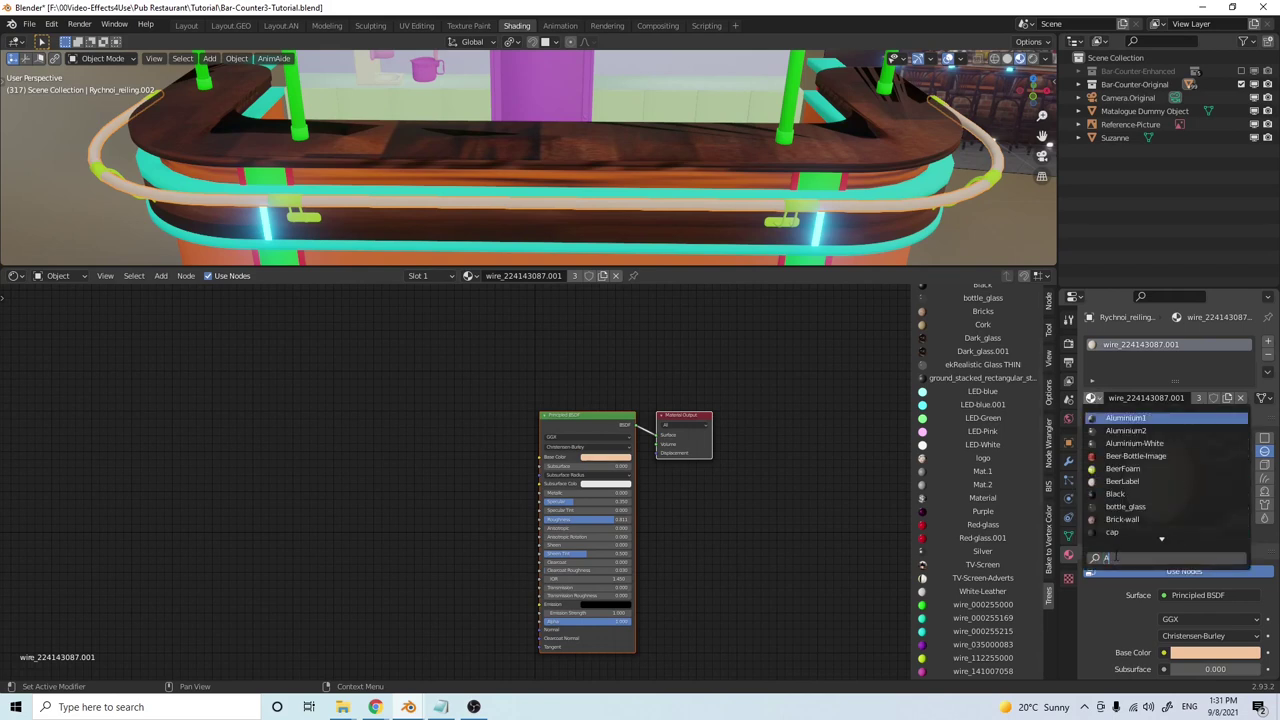
click(1134, 443)
middle_drag(651, 173, 602, 185)
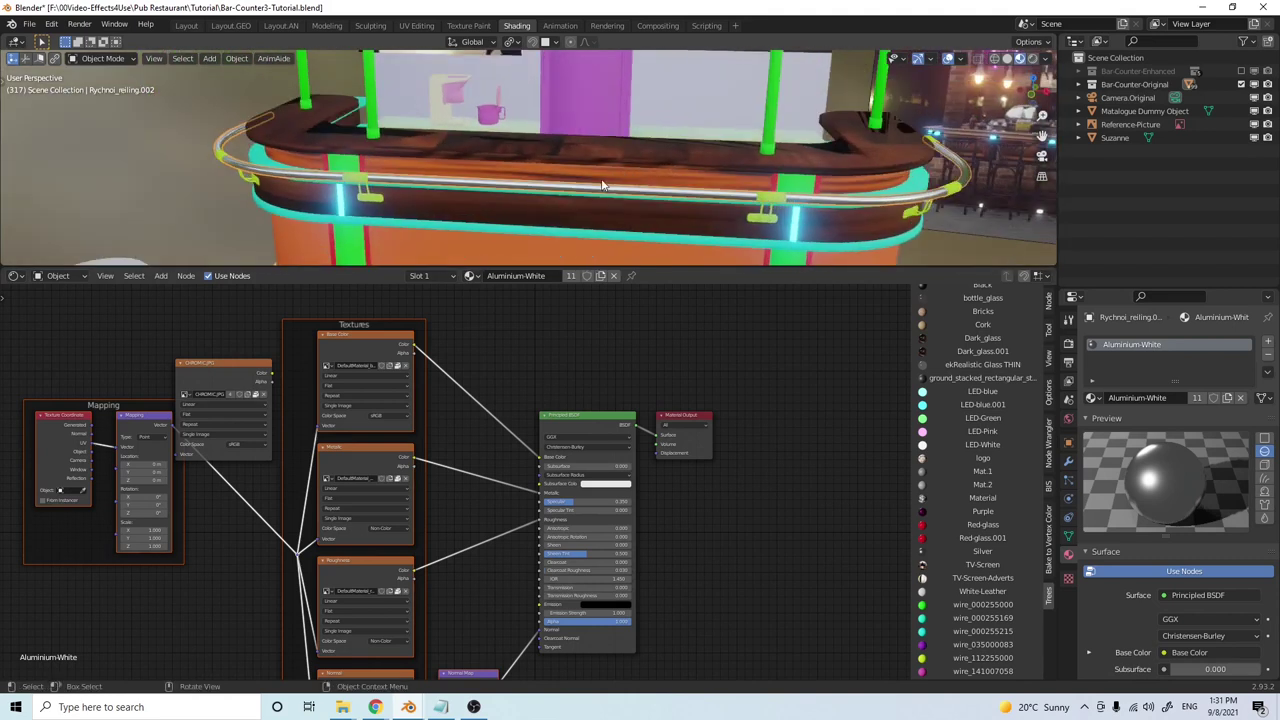
middle_drag(678, 228, 556, 201)
Assign the BlackRack Material to one rail hanger
click(585, 210)
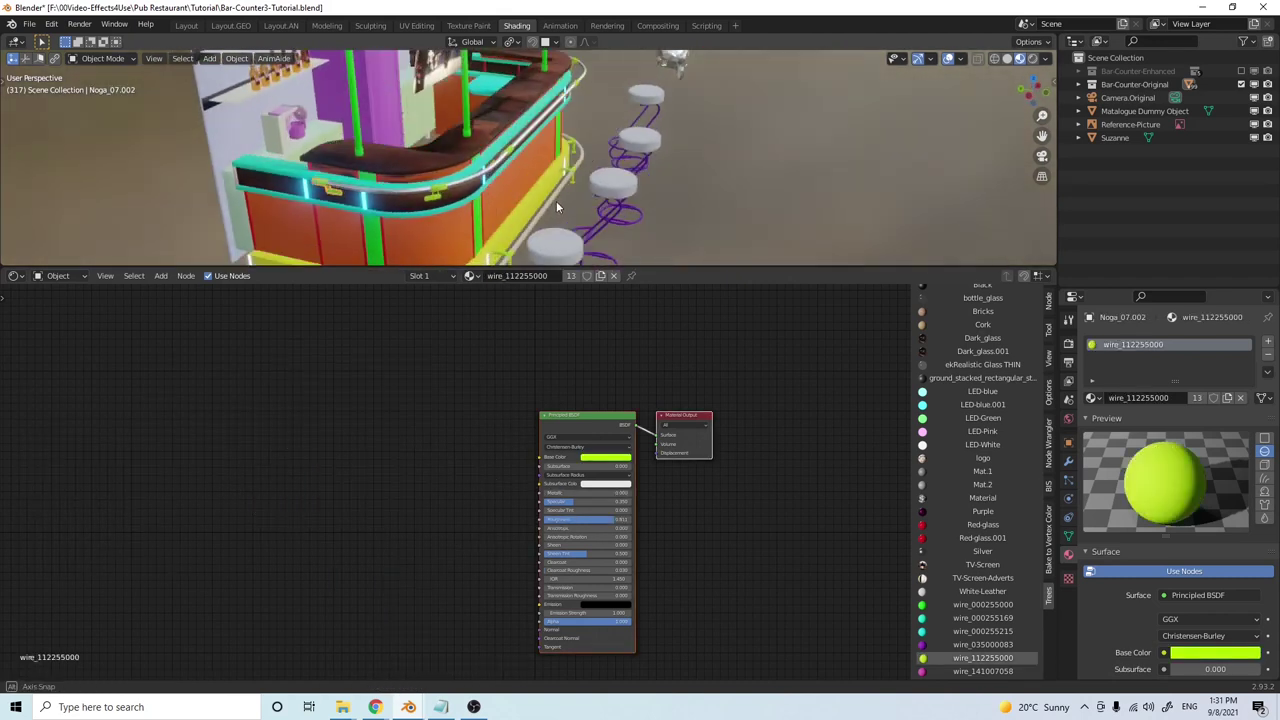
click(1093, 398)
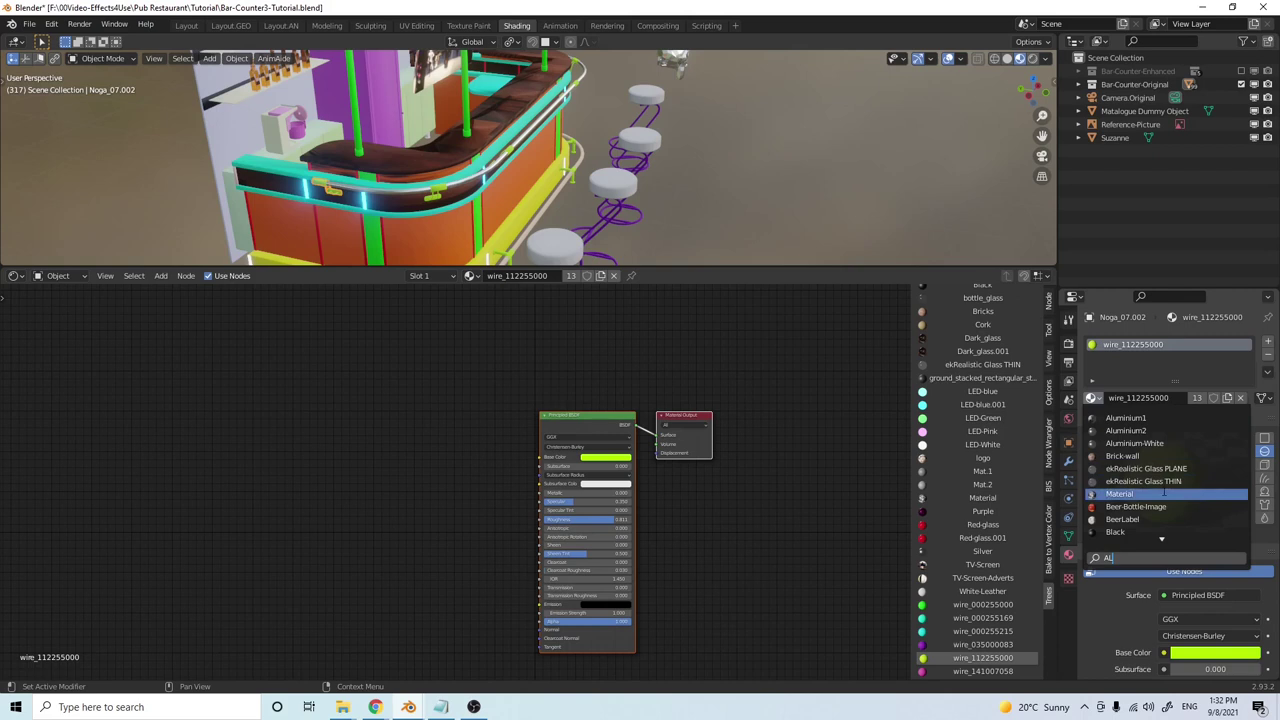
click(1147, 494)
scroll(440, 157, up, 3)
middle_drag(440, 157, 524, 168)
Link the hanger's material onto all the remaining rail hangers
click(781, 146)
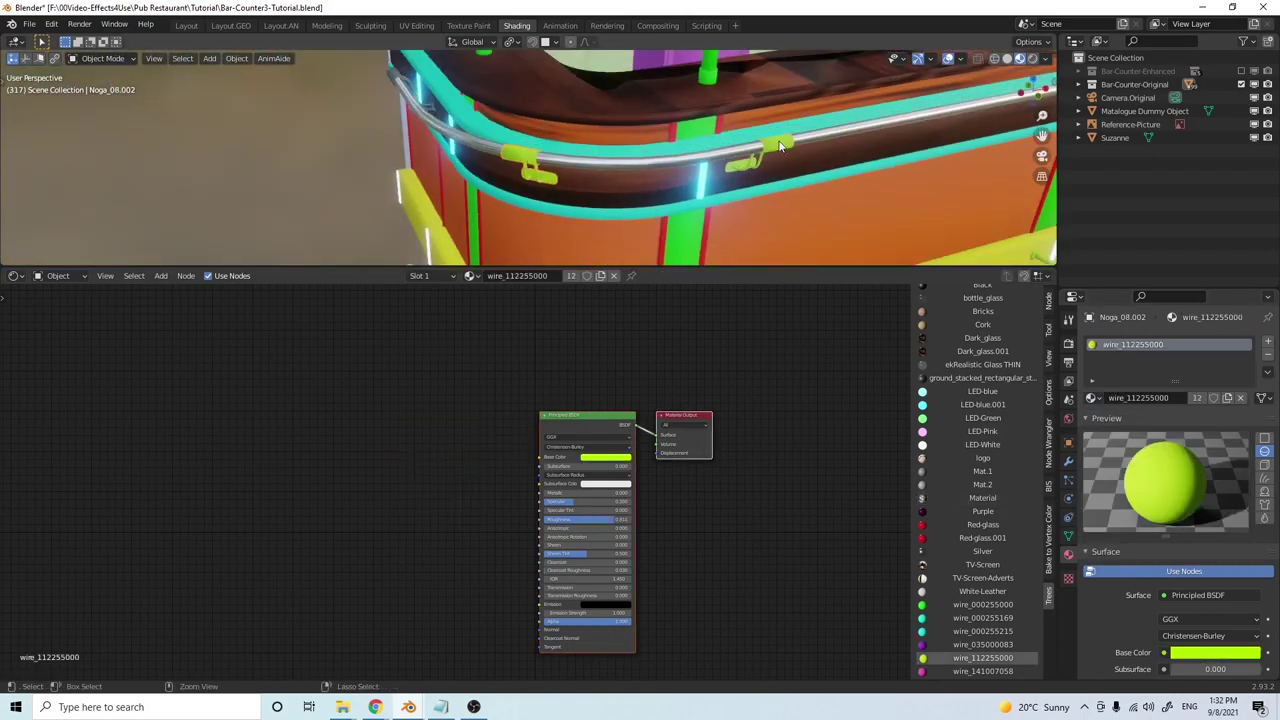
middle_drag(773, 143, 498, 129)
shift+click(438, 127)
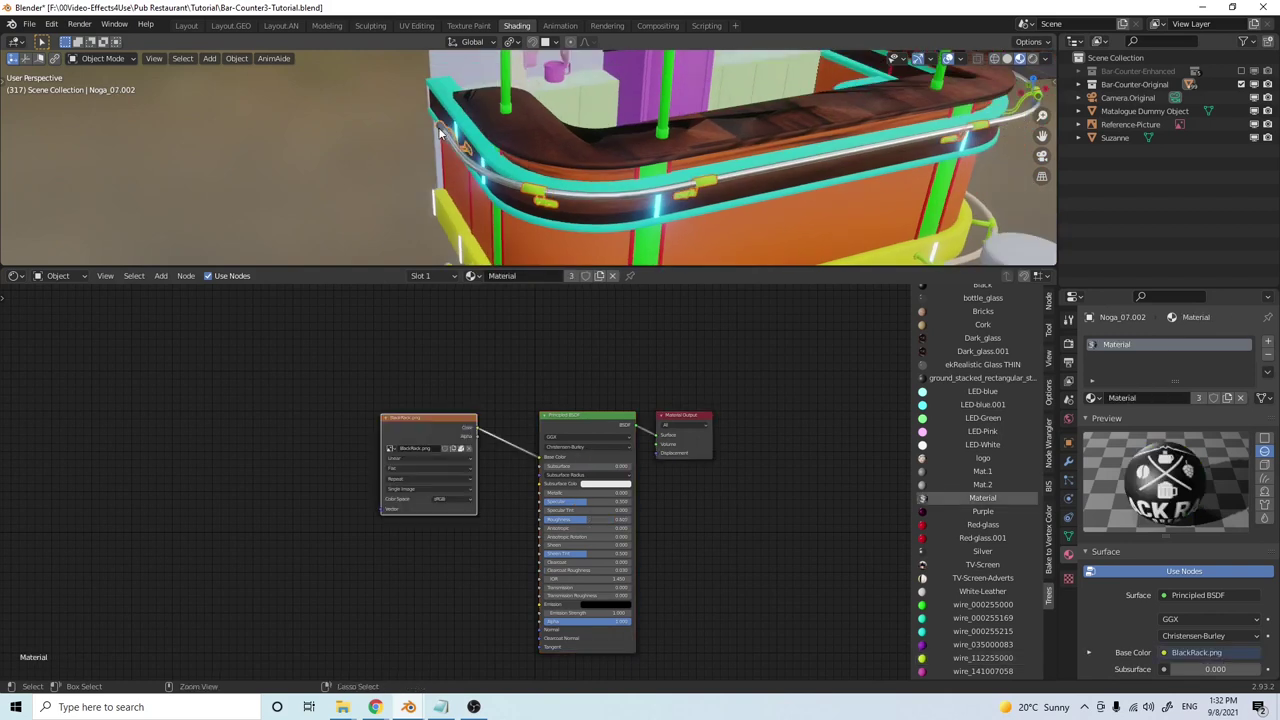
key(ctrl+l)
click(430, 128)
middle_drag(838, 182, 592, 195)
click(780, 200)
shift+click(655, 170)
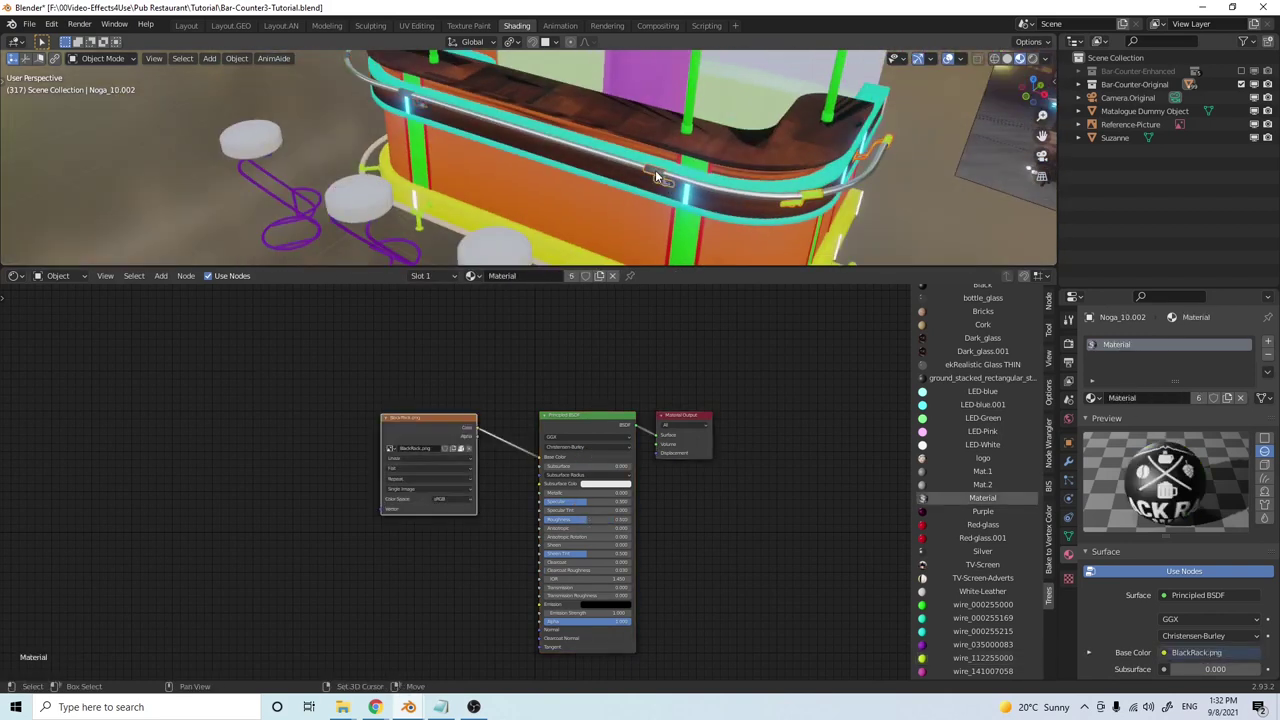
key(ctrl+l)
Give the stool seat the Wood-Chair material
middle_drag(733, 180, 584, 136)
click(630, 165)
click(1092, 397)
click(1125, 519)
middle_drag(790, 200, 688, 188)
scroll(688, 188, up, 10)
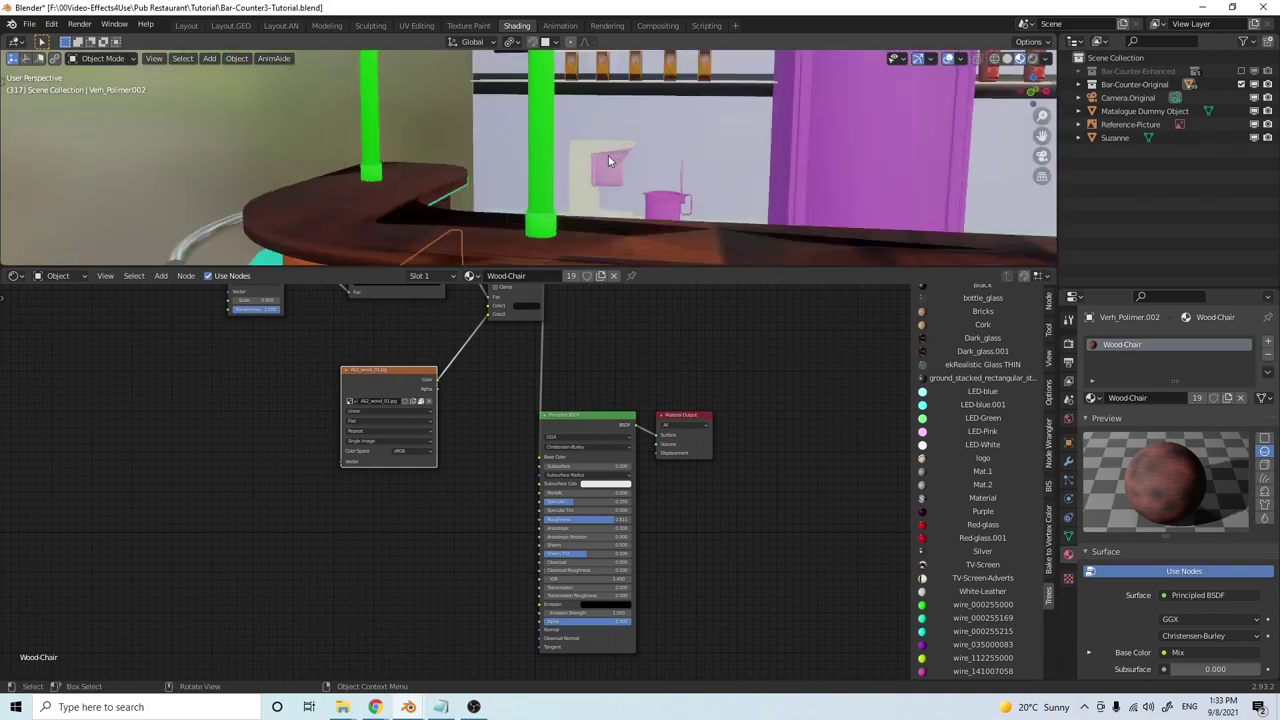
Make the coffee machine Aluminium2 with a Black inner part
click(608, 155)
click(1092, 397)
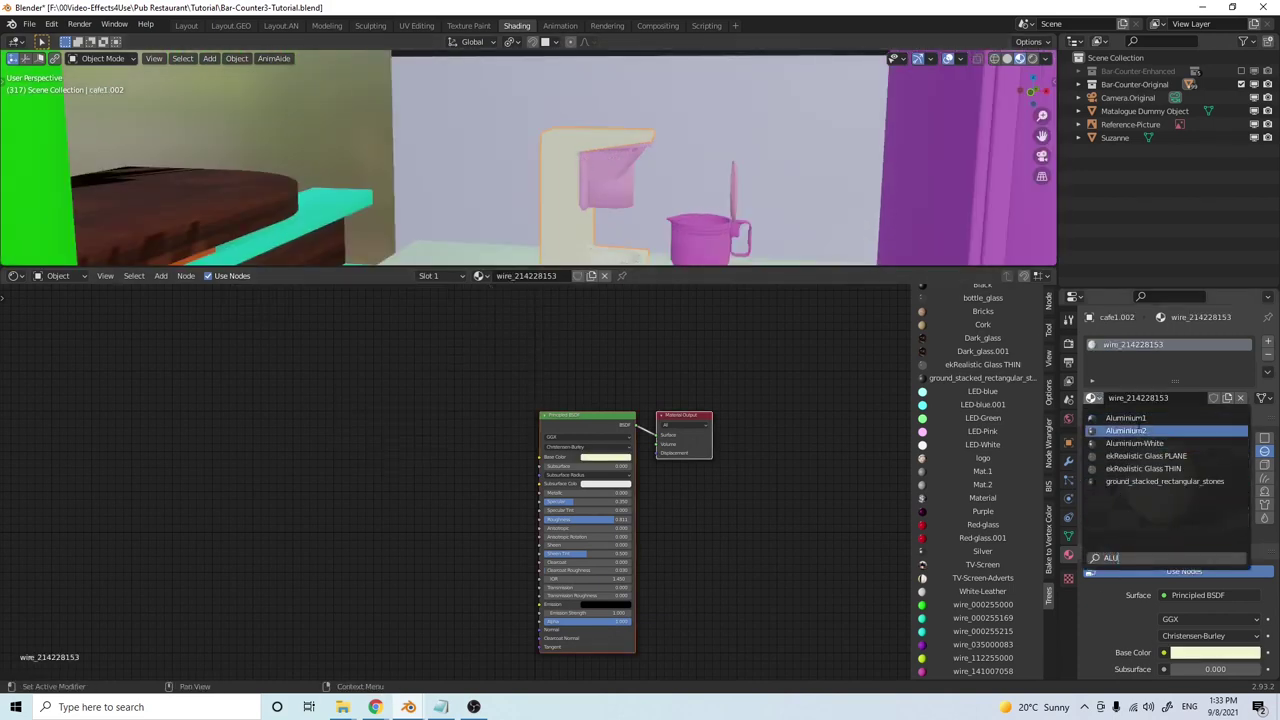
click(1125, 430)
middle_drag(700, 200, 618, 195)
click(618, 195)
click(1092, 397)
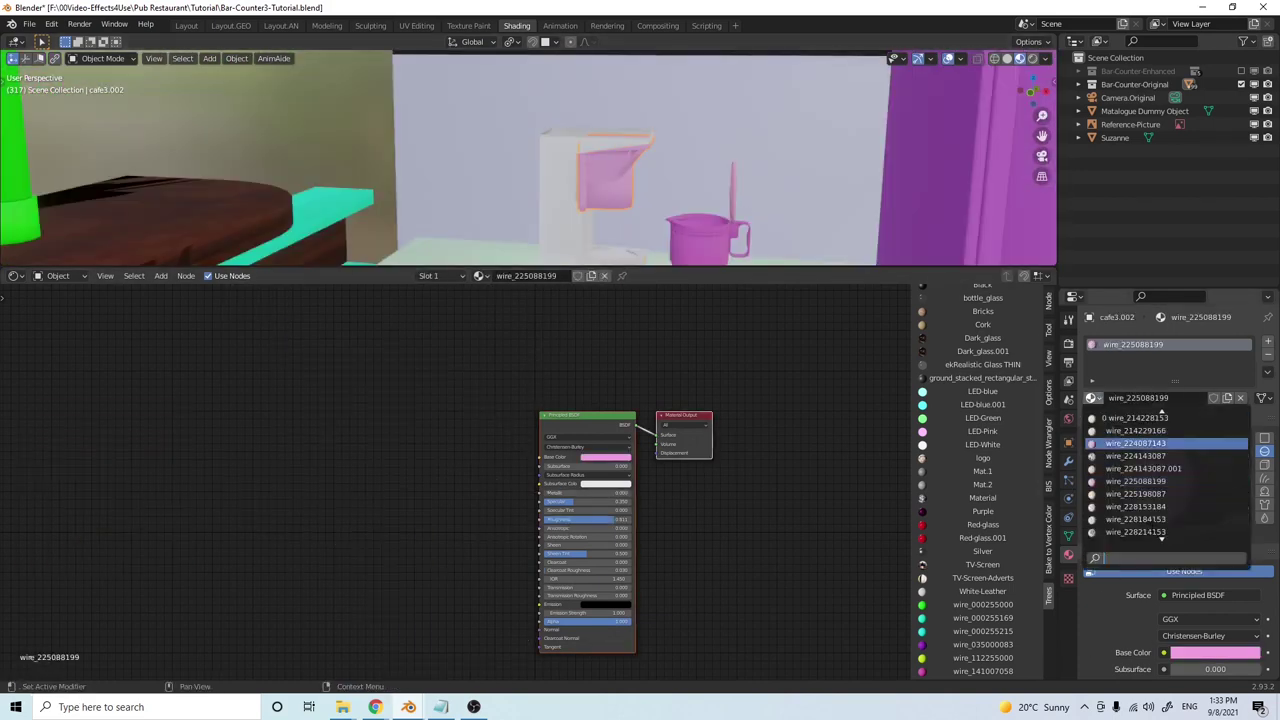
click(1135, 430)
Make the pink jug Glass-Cup and its lid Black
click(707, 230)
middle_drag(707, 230, 733, 96)
click(1092, 397)
click(1125, 432)
click(733, 96)
click(1092, 397)
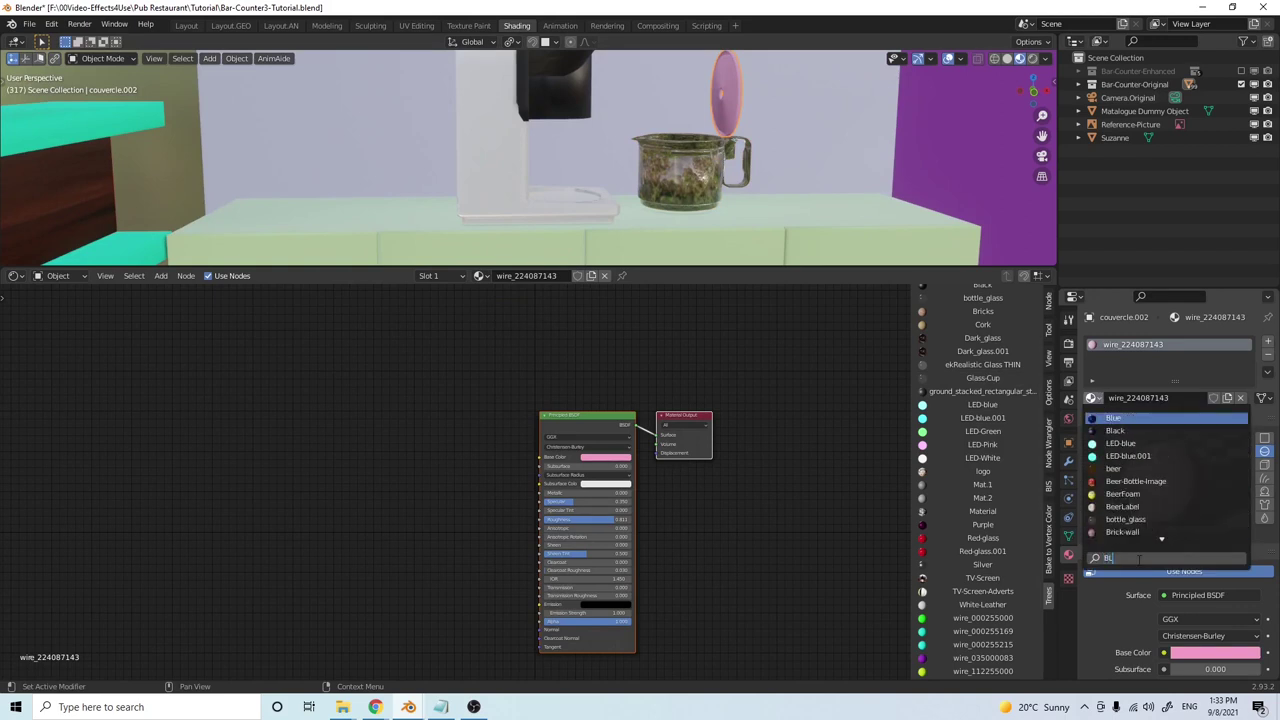
click(1125, 416)
Give the left counter panel Wood-Chair and link it to neighbouring counter fronts
middle_drag(617, 160, 417, 114)
click(609, 194)
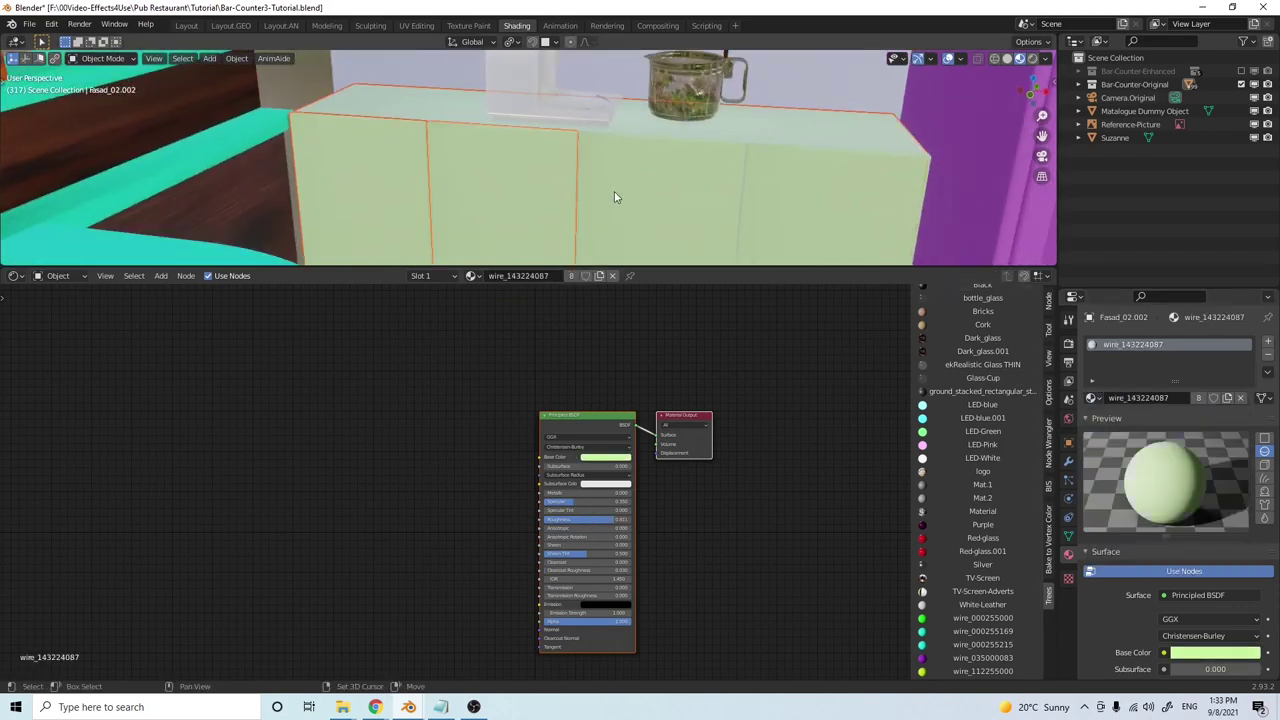
click(354, 177)
click(1092, 397)
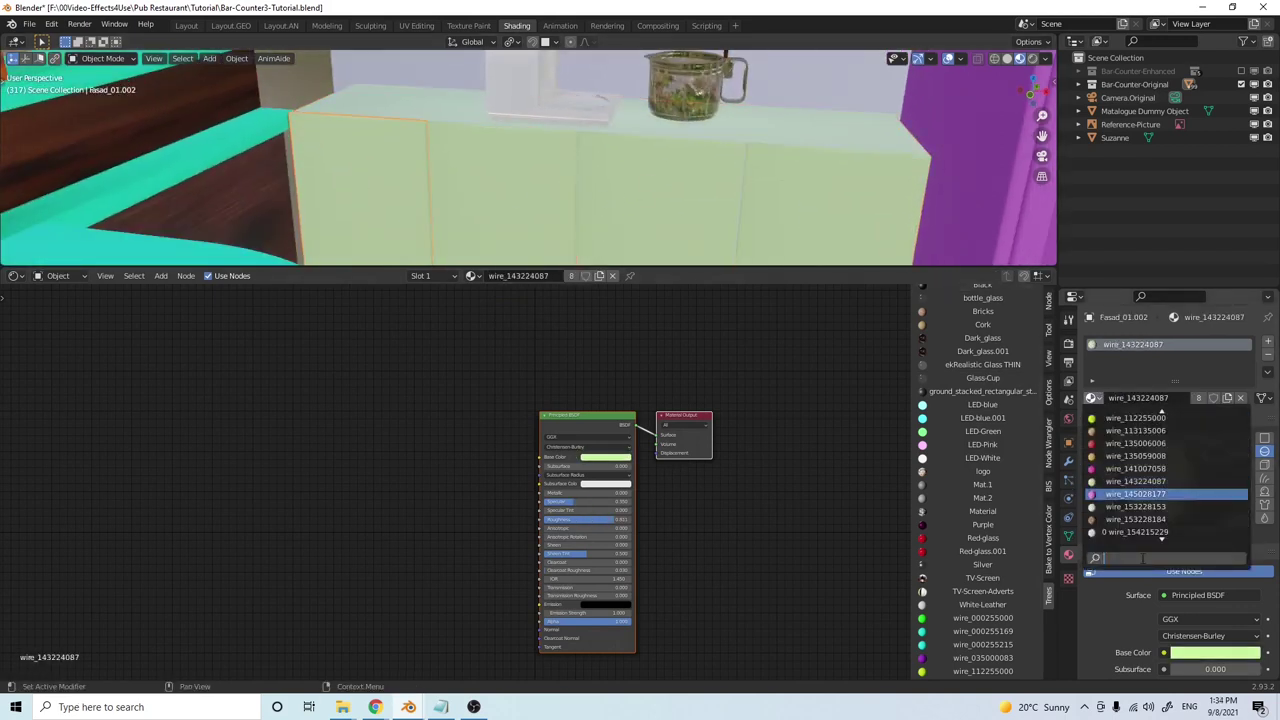
text(Wood)
click(1147, 442)
shift+click(445, 201)
shift+click(387, 187)
key(ctrl+l)
click(381, 190)
Give the box under the counter the Wood material
click(700, 110)
click(1092, 397)
text(Wood)
click(1115, 418)
Link Wood-Chair onto the remaining green counter fronts
middle_drag(690, 250, 588, 117)
scroll(588, 117, up, 5)
click(428, 134)
shift+click(426, 123)
key(ctrl+l)
click(938, 222)
middle_drag(938, 222, 995, 205)
shift+click(492, 153)
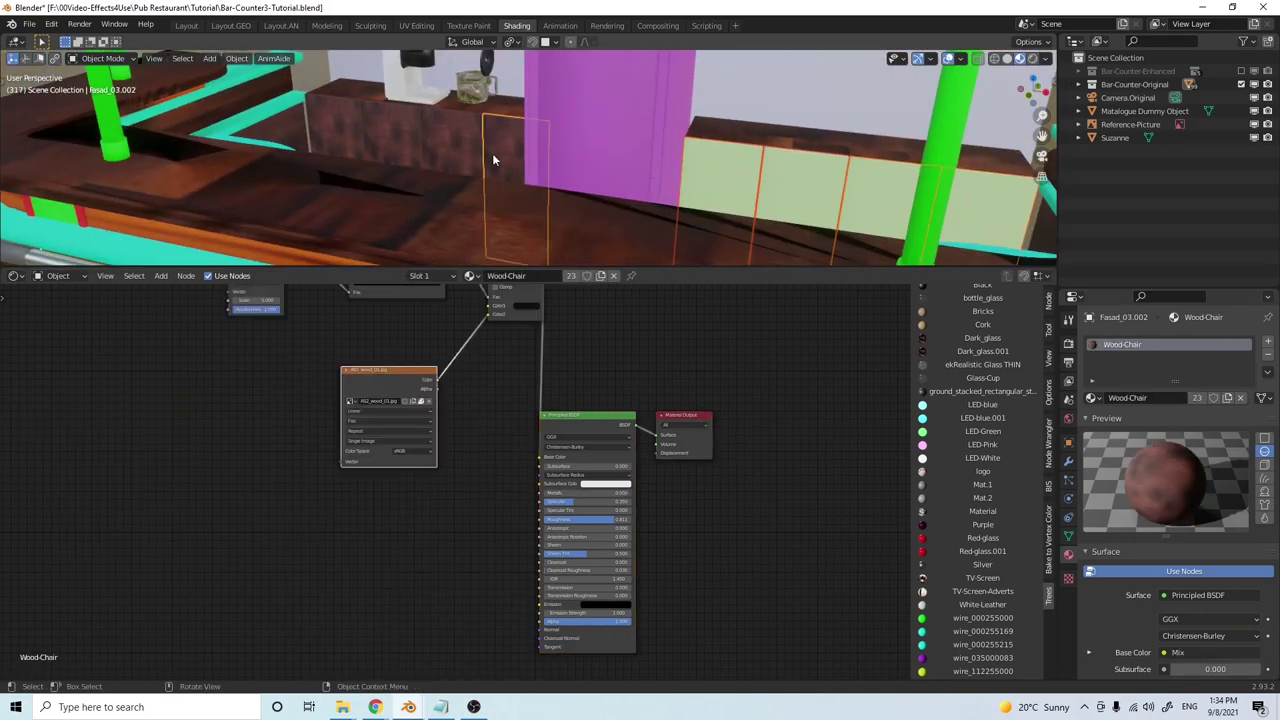
key(ctrl+l)
click(492, 153)
scroll(705, 155, up, 3)
Give the fridge the Brick-wall material
click(694, 149)
mouse_move(694, 149)
middle_down()
mouse_move(696, 127)
mouse_move(681, 136)
mouse_move(700, 150)
middle_up()
click(1091, 398)
text(bri)
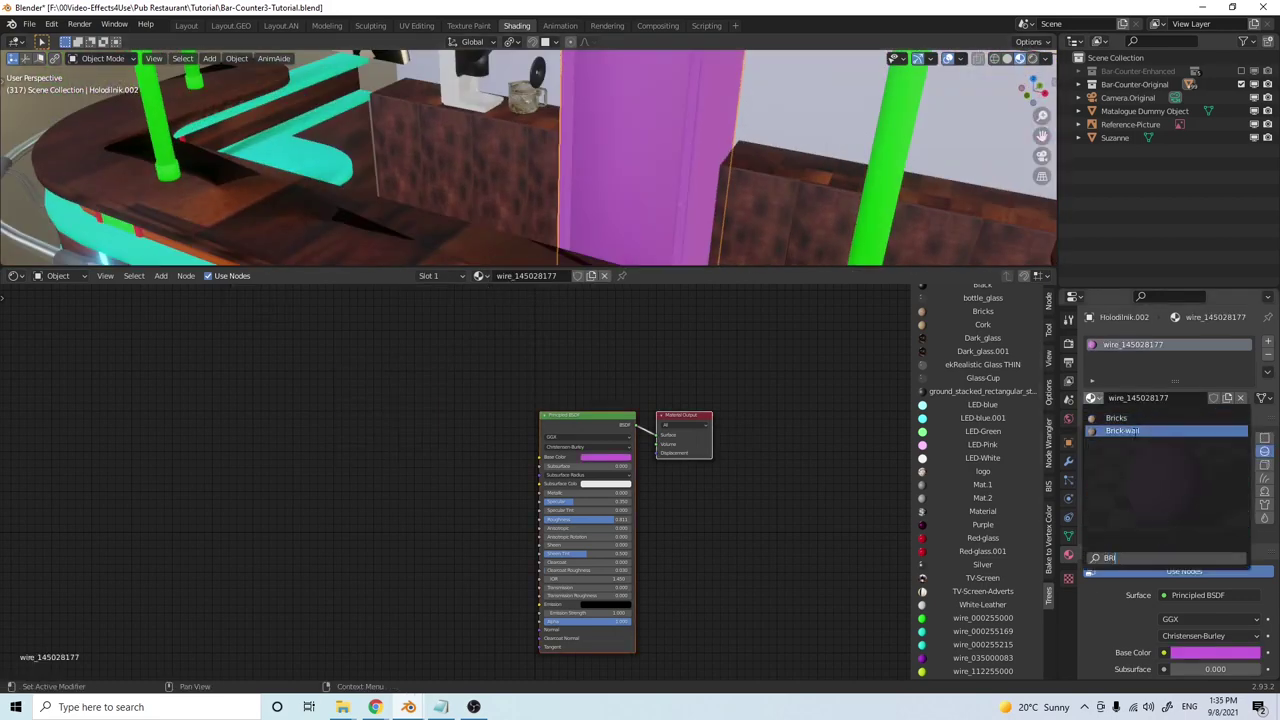
click(1122, 430)
mouse_move(792, 172)
middle_down()
mouse_move(708, 167)
mouse_move(797, 153)
middle_up()
Assign Clear_Glass to the back panel Zadnyay_panel.002
click(797, 153)
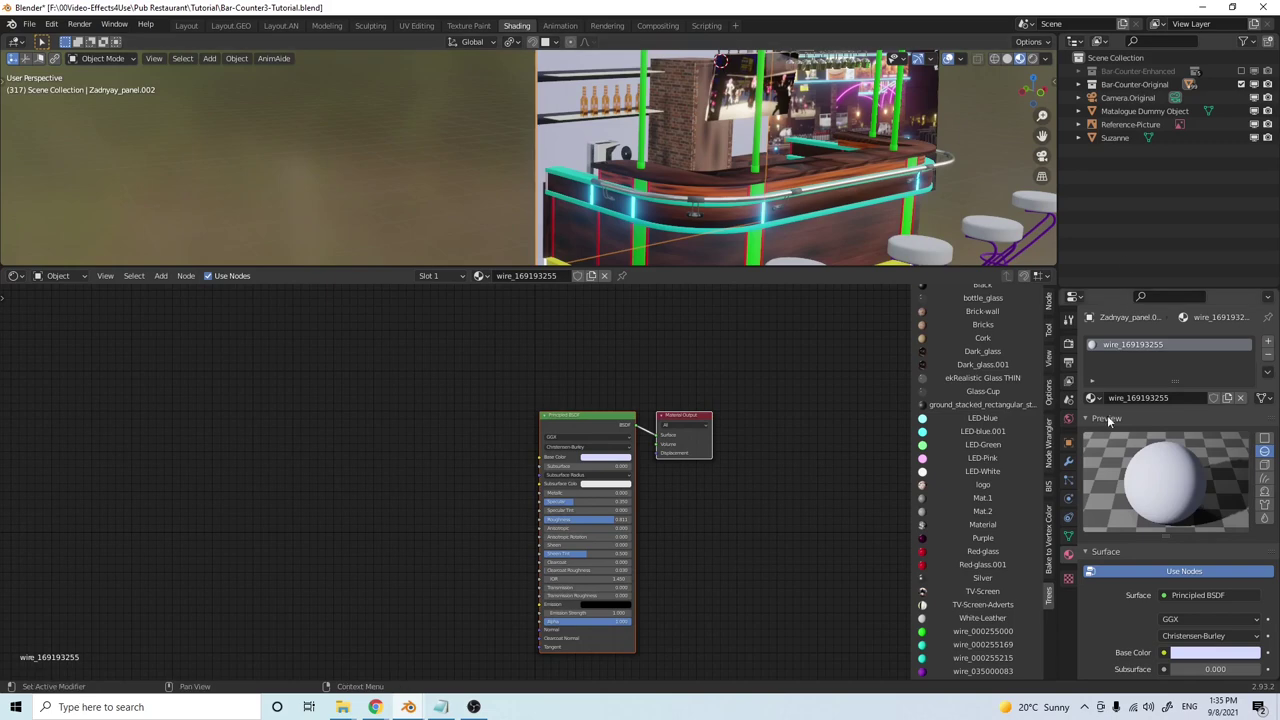
click(1091, 398)
text(Gl)
click(1160, 482)
middle_drag(760, 160, 503, 131)
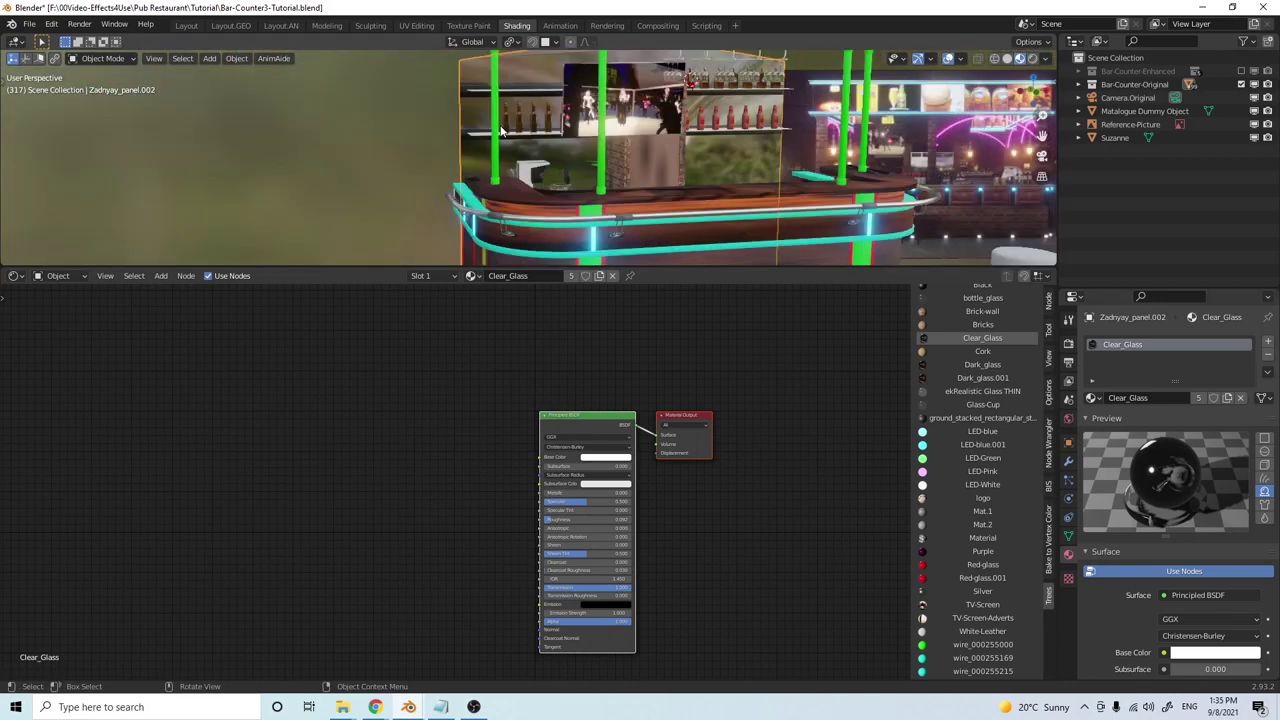
Link the railing's Aluminium-White material onto the green pipes
click(840, 153)
shift+click(866, 148)
key(ctrl+l)
click(810, 146)
middle_drag(792, 143, 775, 198)
scroll(797, 176, down, 3)
scroll(771, 202, up, 3)
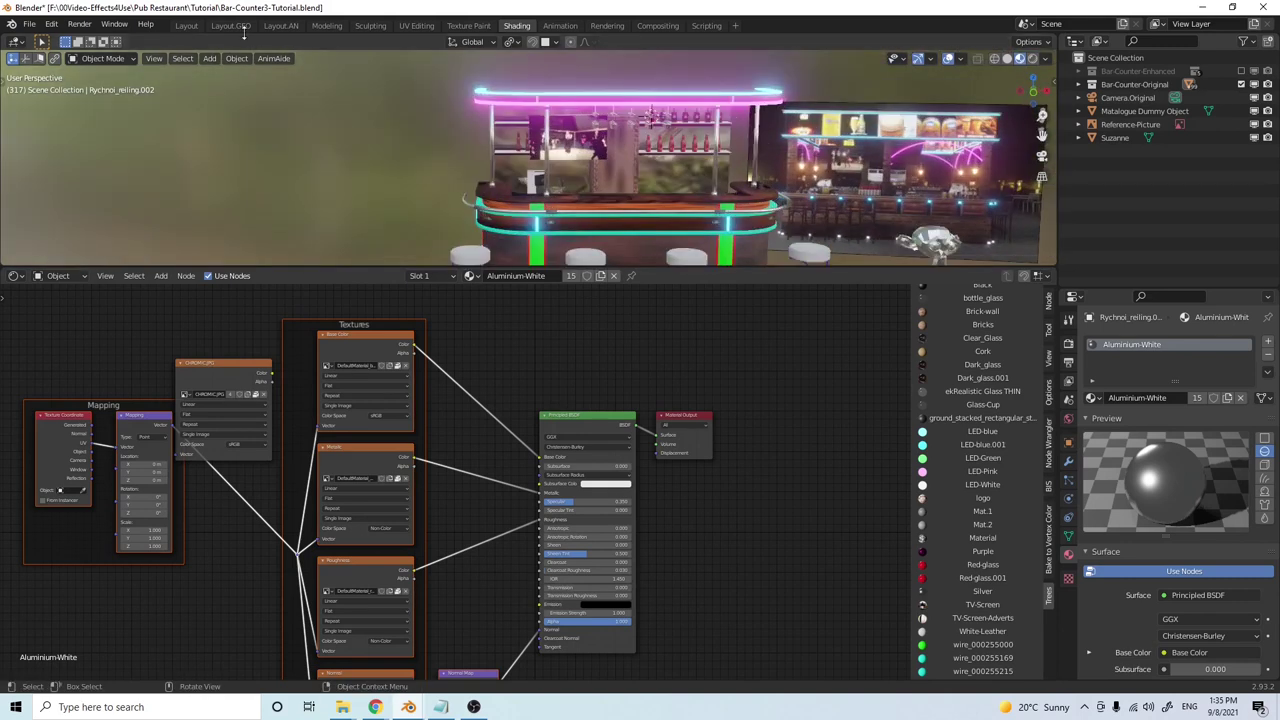
Switch to the Layout workspace and review the lit counter and stools
click(186, 26)
scroll(562, 211, down, 5)
mouse_move(550, 210)
middle_down()
mouse_move(528, 257)
mouse_move(428, 212)
mouse_move(515, 236)
mouse_move(430, 208)
mouse_move(500, 252)
mouse_move(537, 210)
middle_up()
scroll(526, 240, down, 4)
middle_drag(363, 133, 362, 248)
scroll(380, 210, up, 3)
scroll(392, 238, up, 4)
scroll(391, 237, down, 2)
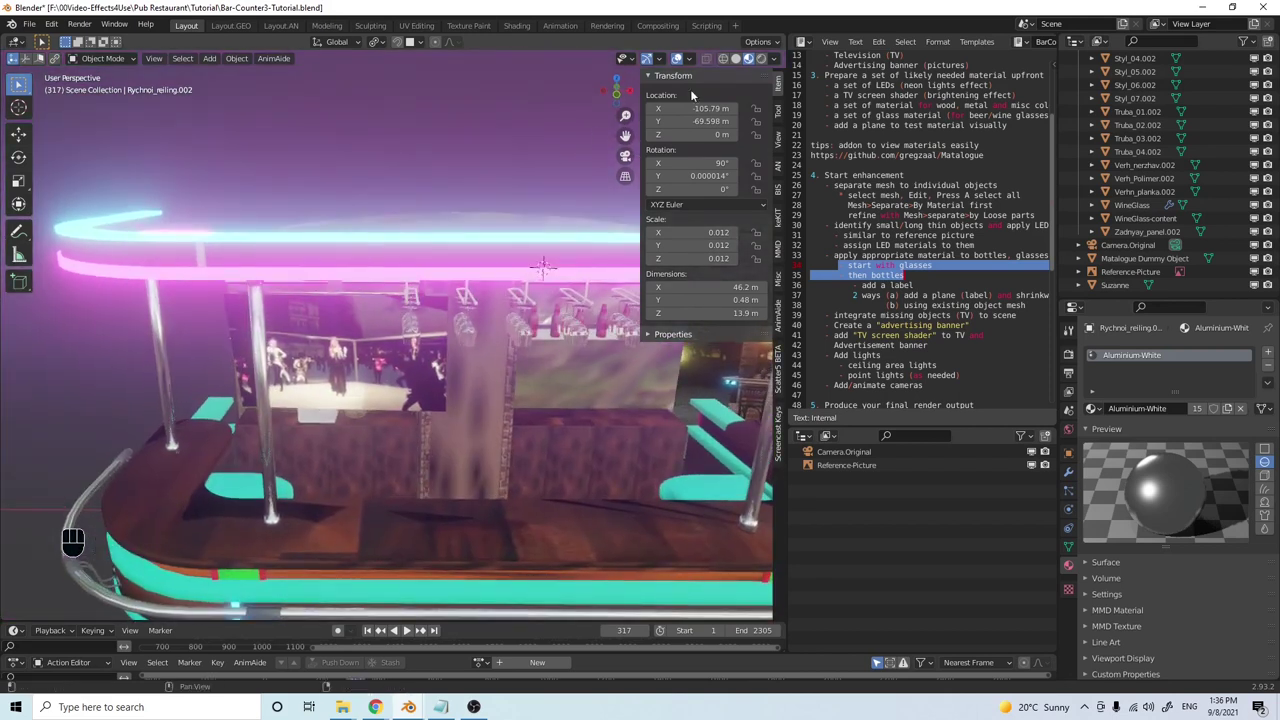
Use Solid viewport shading and select the top rail Verhn_planka.002
click(736, 58)
mouse_move(420, 300)
middle_down()
mouse_move(439, 321)
mouse_move(538, 320)
mouse_move(478, 343)
mouse_move(410, 340)
middle_up()
click(398, 212)
scroll(404, 238, down, 3)
middle_drag(407, 242, 361, 240)
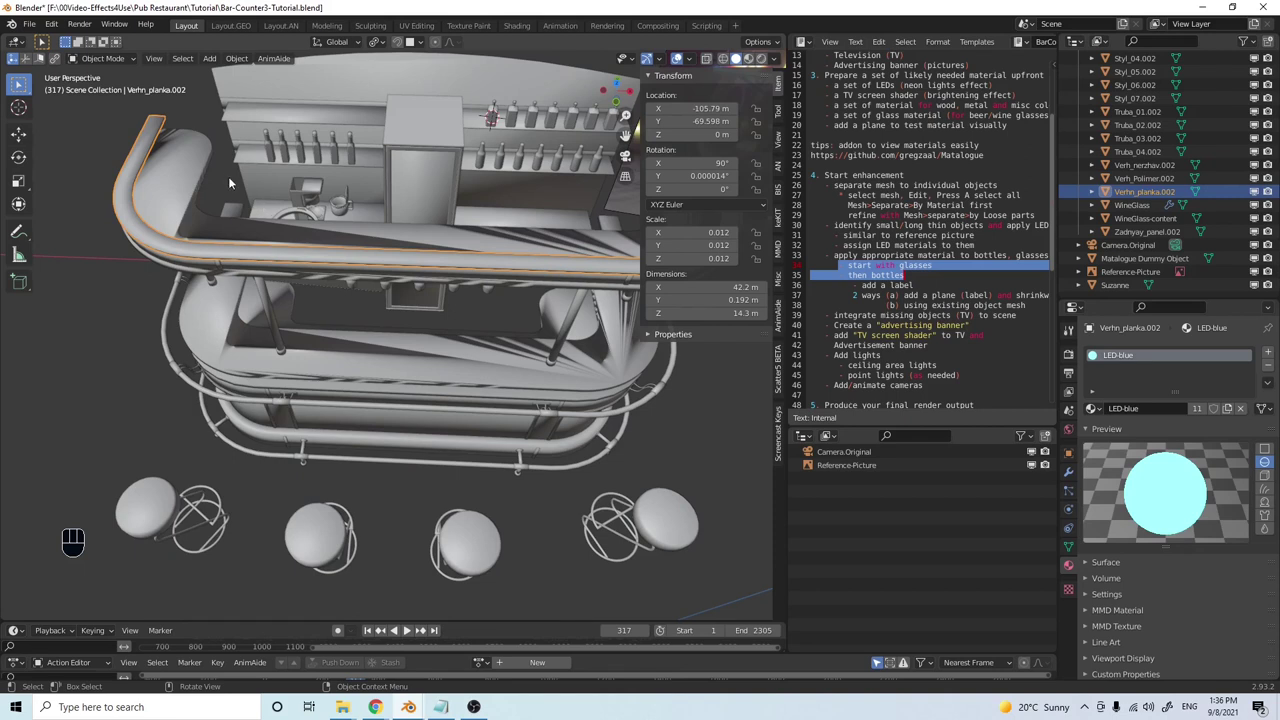
In Edit Mode, extrude the top band's edge upward, then return to Object Mode
key(Tab)
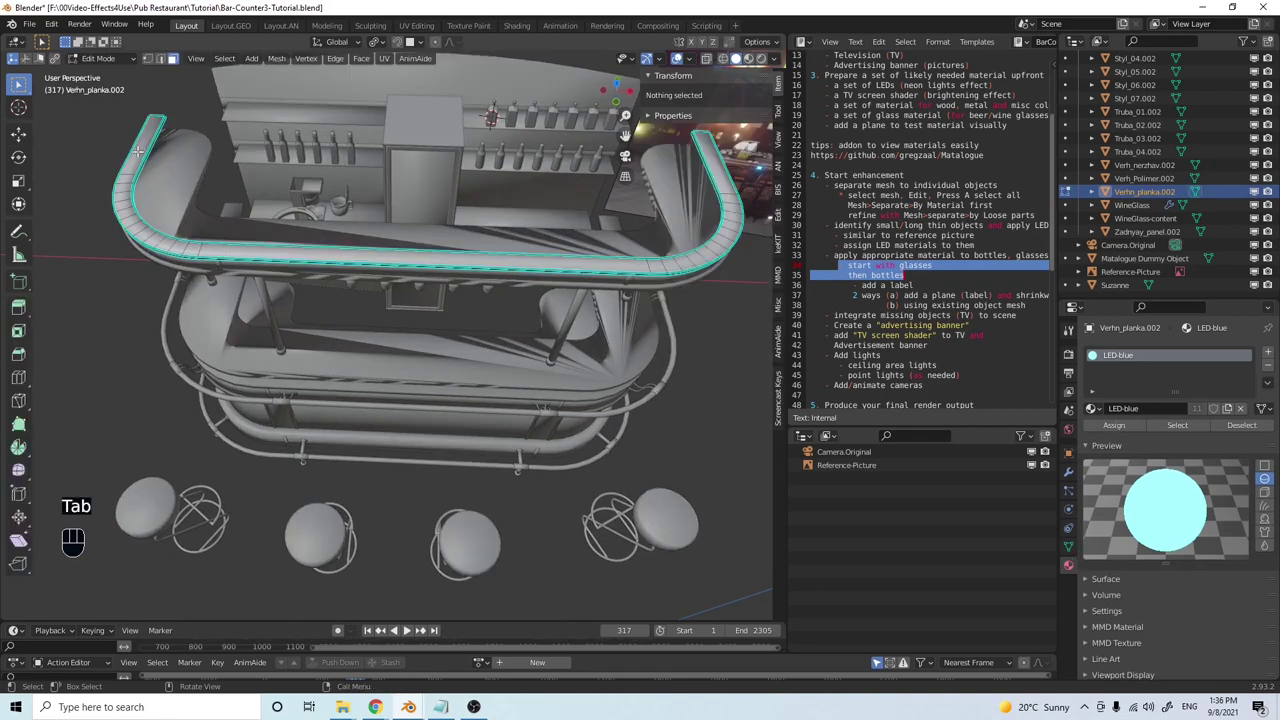
shift+click(120, 185)
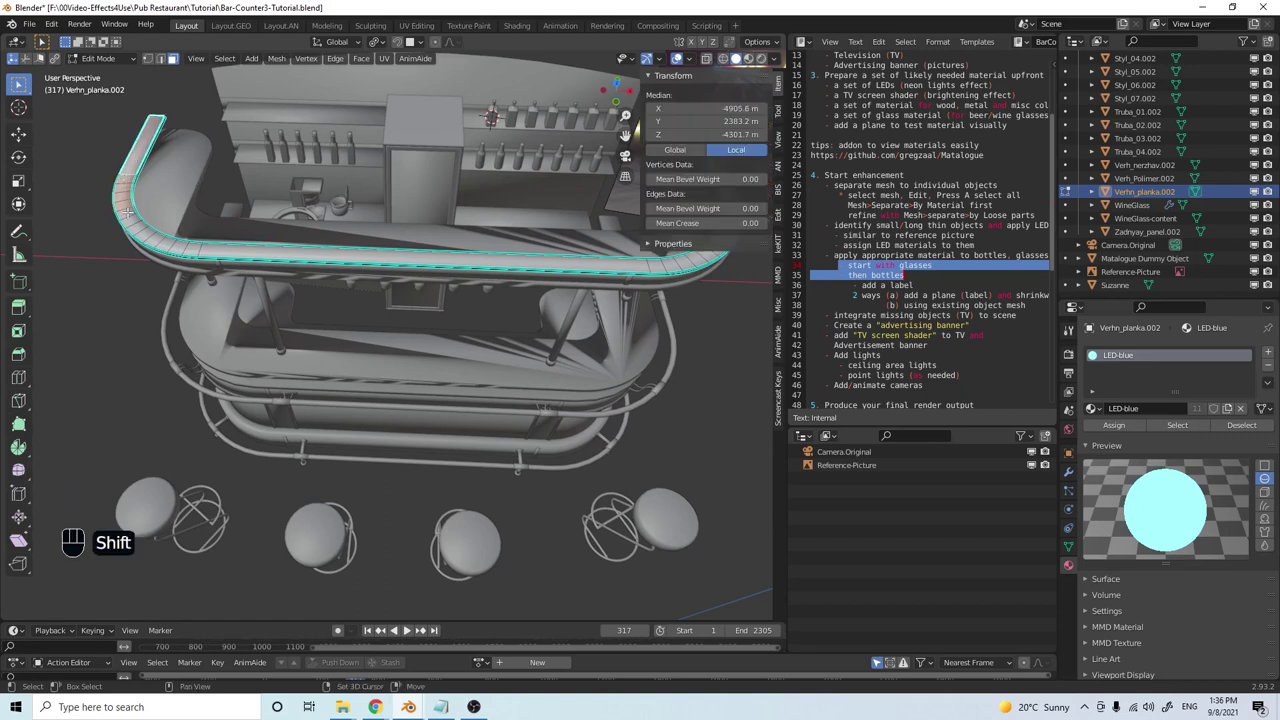
shift+click(193, 247)
middle_drag(193, 247, 374, 318)
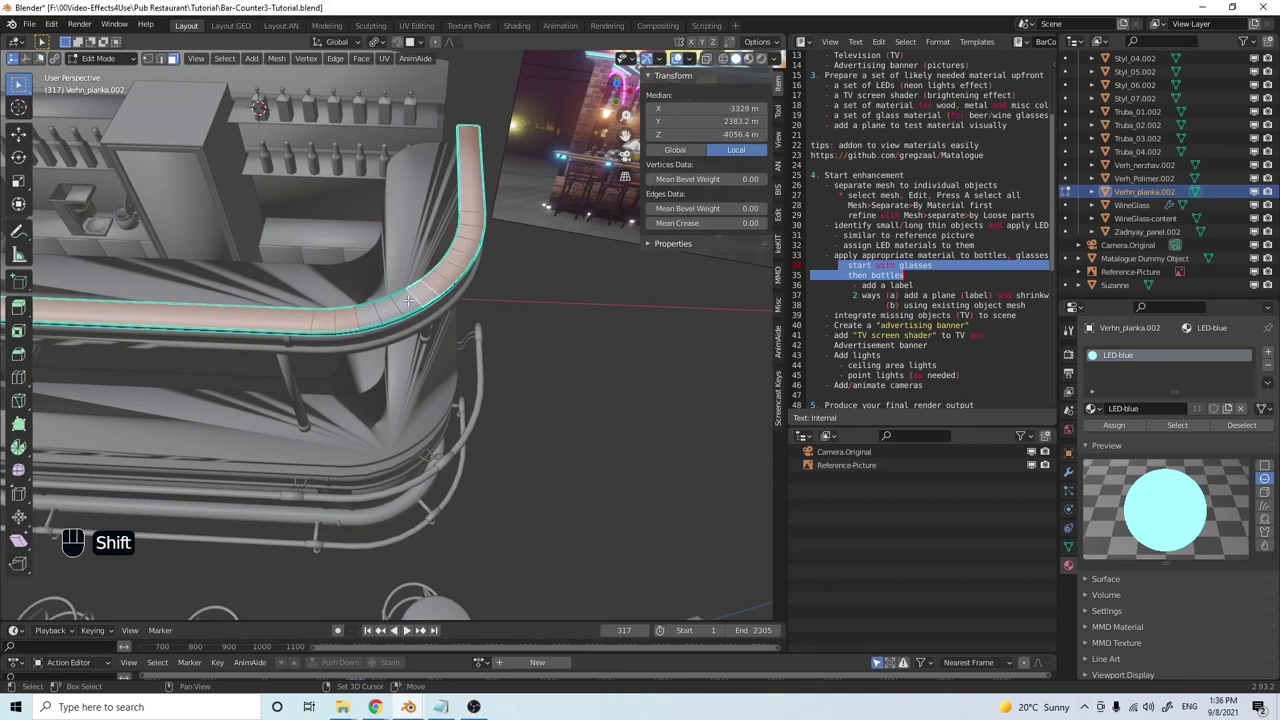
middle_drag(362, 314, 140, 48)
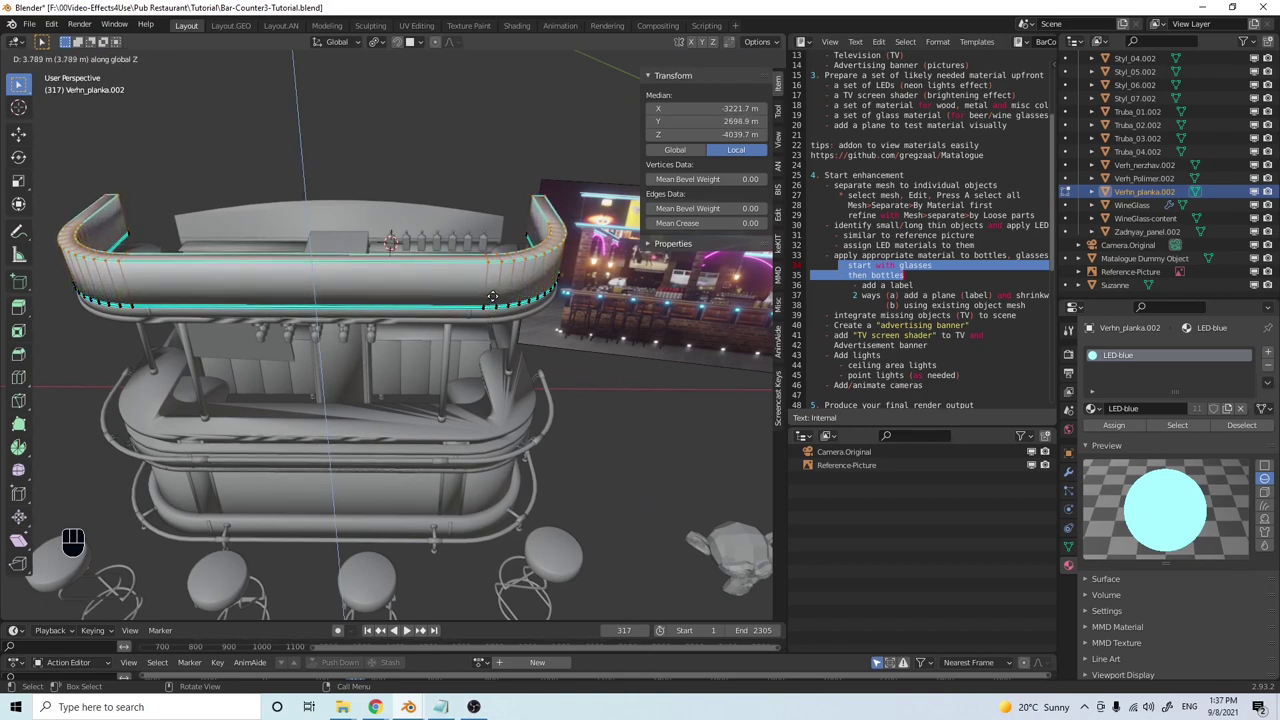
click(495, 289)
middle_drag(529, 369, 530, 322)
middle_drag(580, 318, 424, 311)
scroll(580, 322, up, 3)
key(Tab)
Re-enter Edit Mode on the counter-top band, select all, then clear the selection
scroll(424, 311, up, 2)
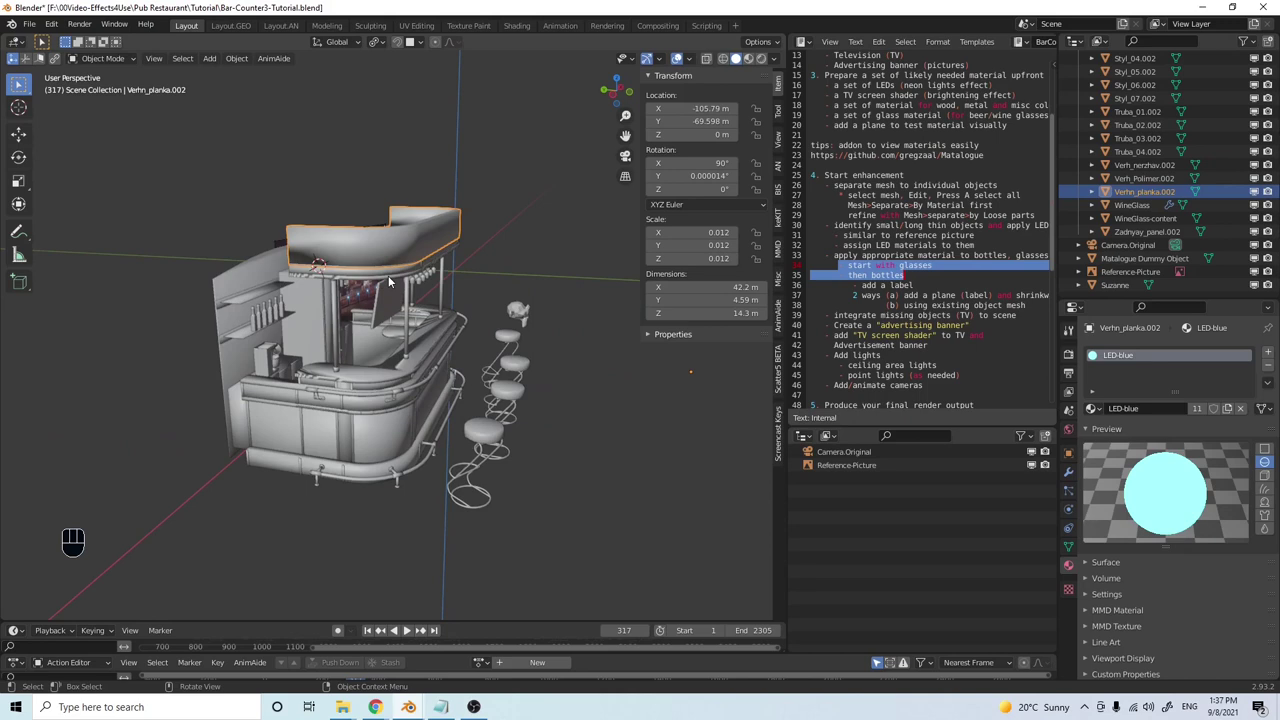
scroll(424, 311, up, 3)
scroll(428, 260, up, 3)
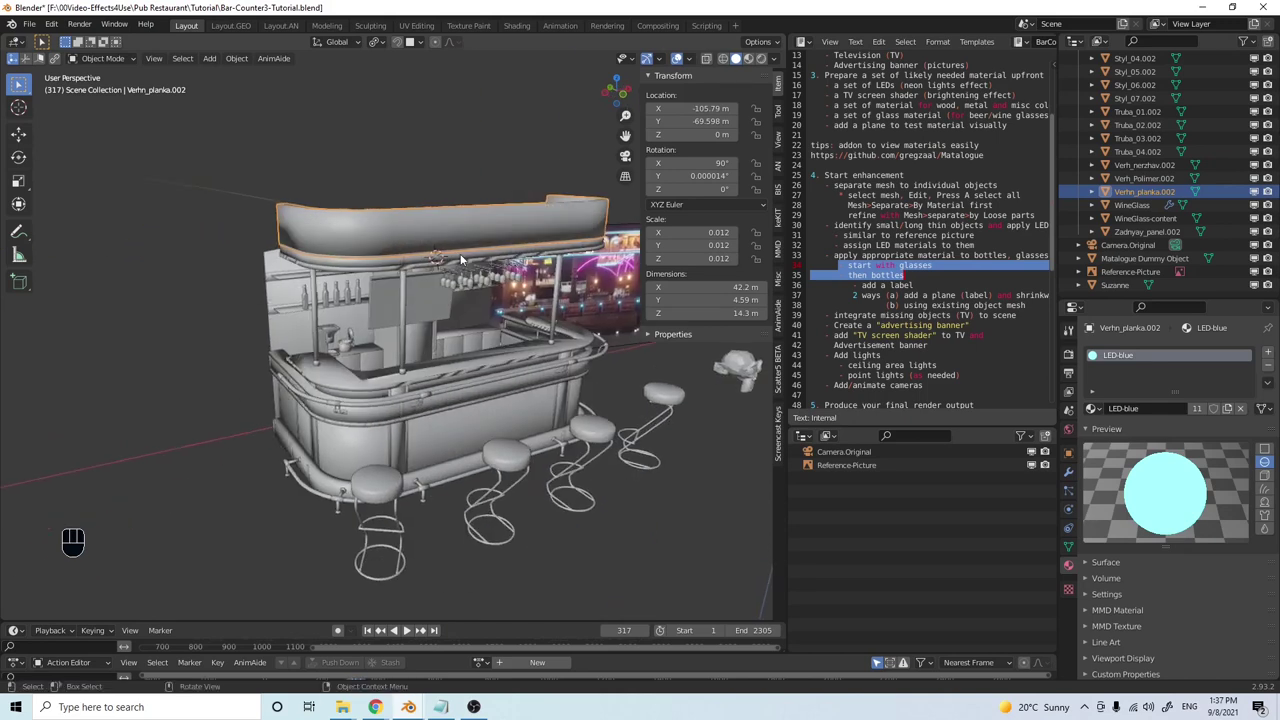
key(Tab)
middle_drag(475, 241, 411, 150)
key(a)
middle_drag(464, 225, 591, 223)
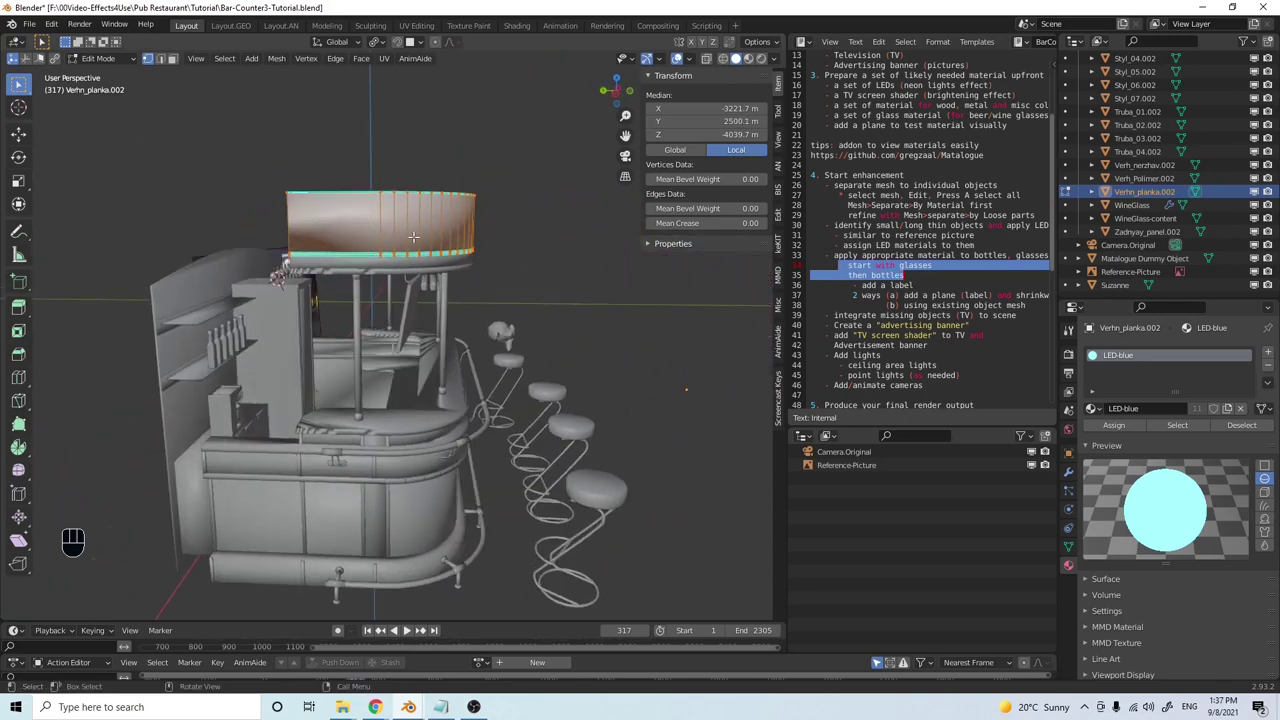
scroll(413, 237, up, 2)
middle_drag(307, 208, 463, 258)
scroll(369, 253, down, 2)
click(464, 237)
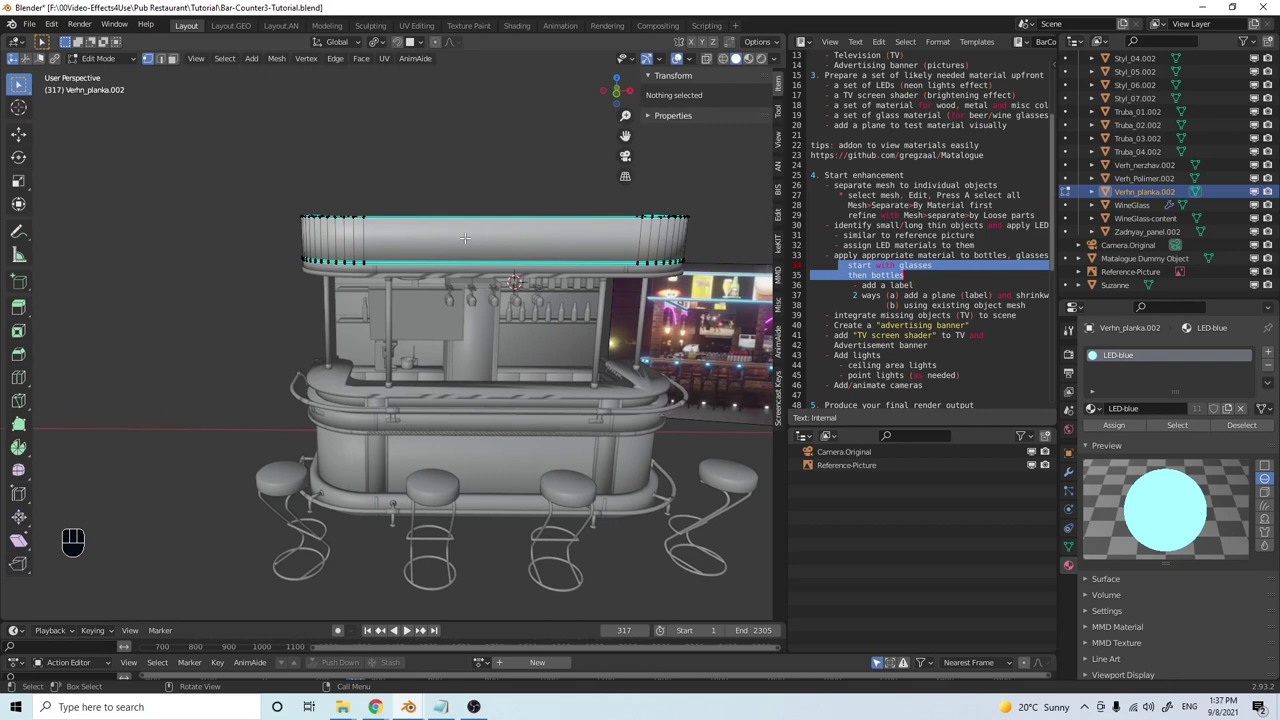
Select the canopy panel face in Face Select mode and switch to UV Editing
click(172, 58)
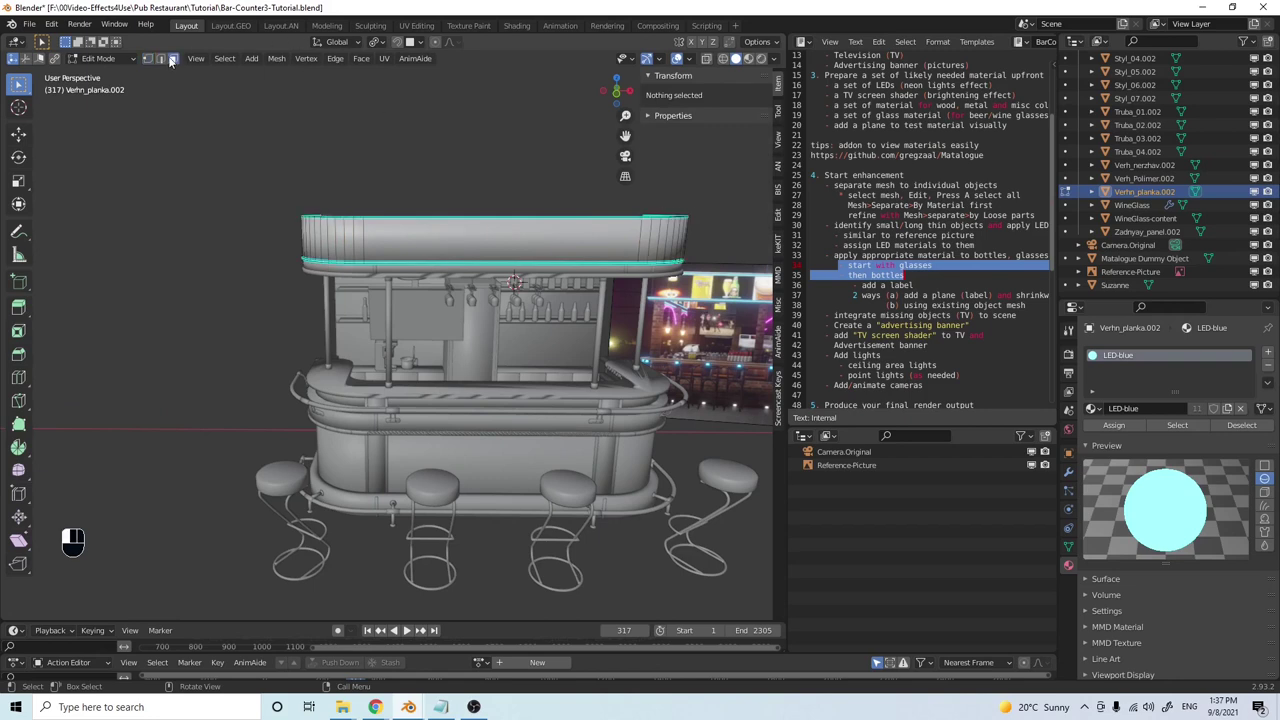
click(449, 232)
shift+middle_drag(504, 175, 422, 112)
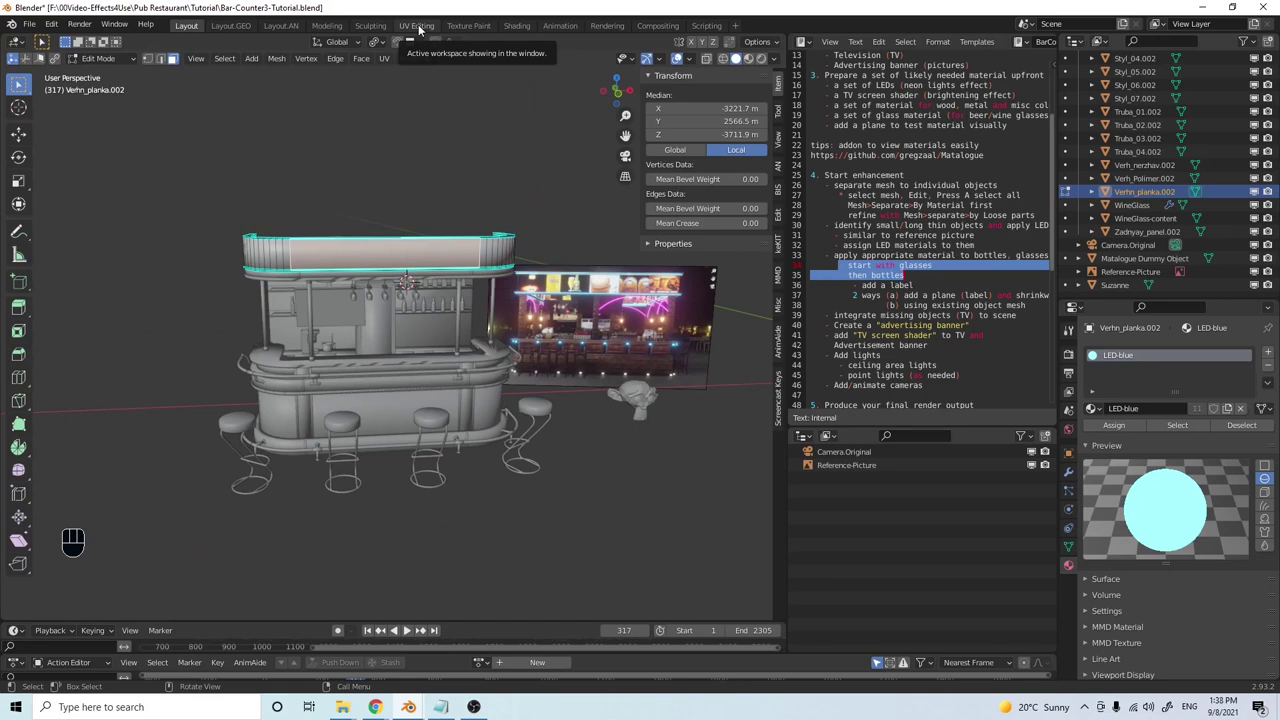
scroll(345, 248, up, 3)
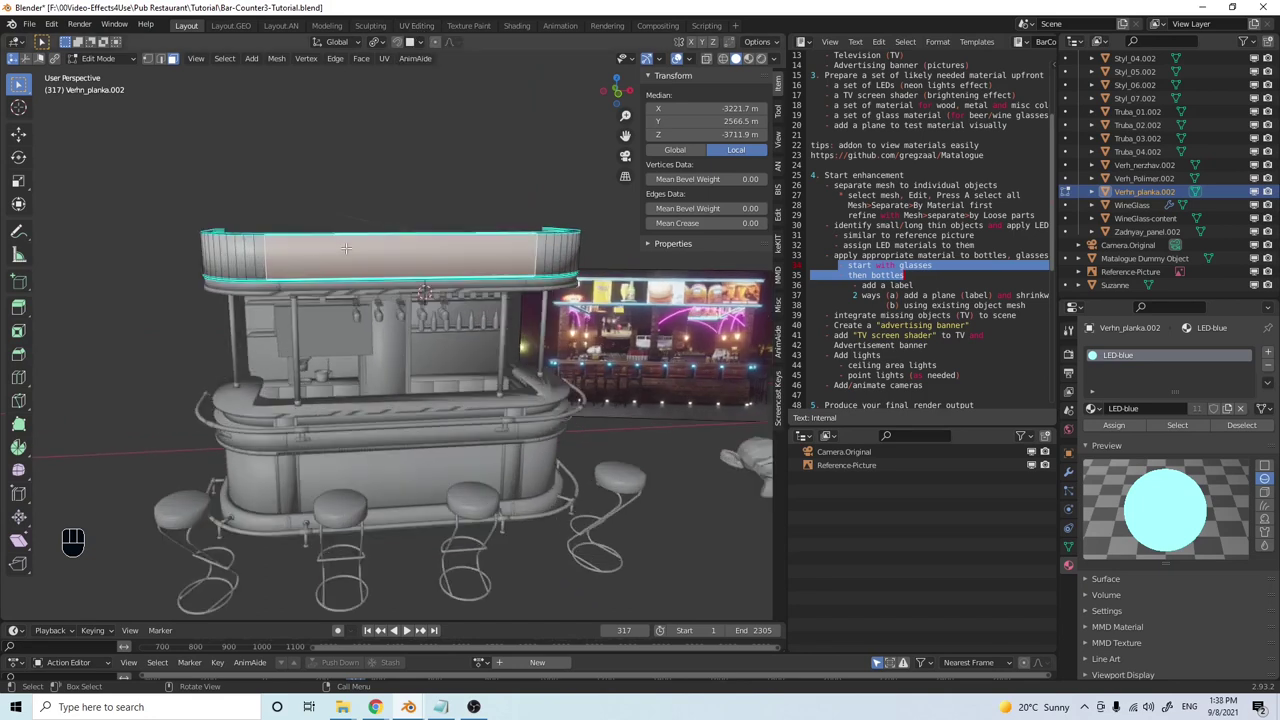
click(418, 26)
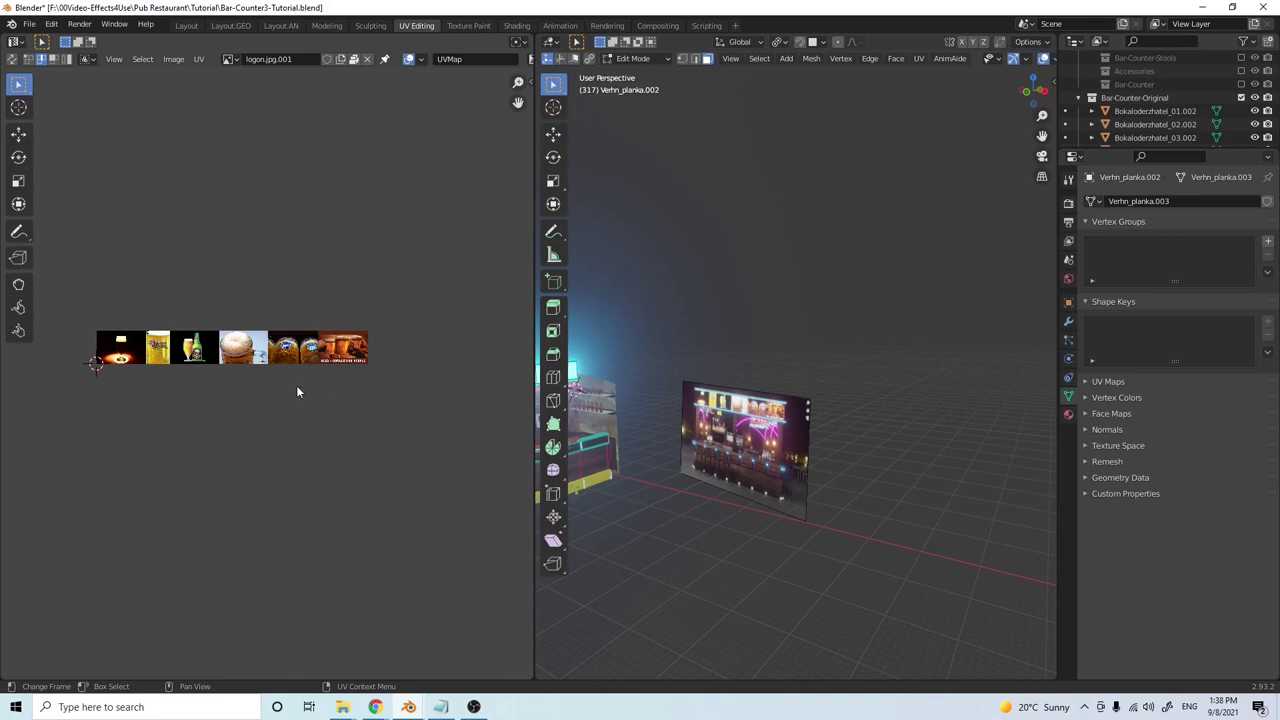
Frame the selected canopy faces, then orbit out to view the whole counter
middle_drag(338, 231, 423, 214)
scroll(405, 229, up, 2)
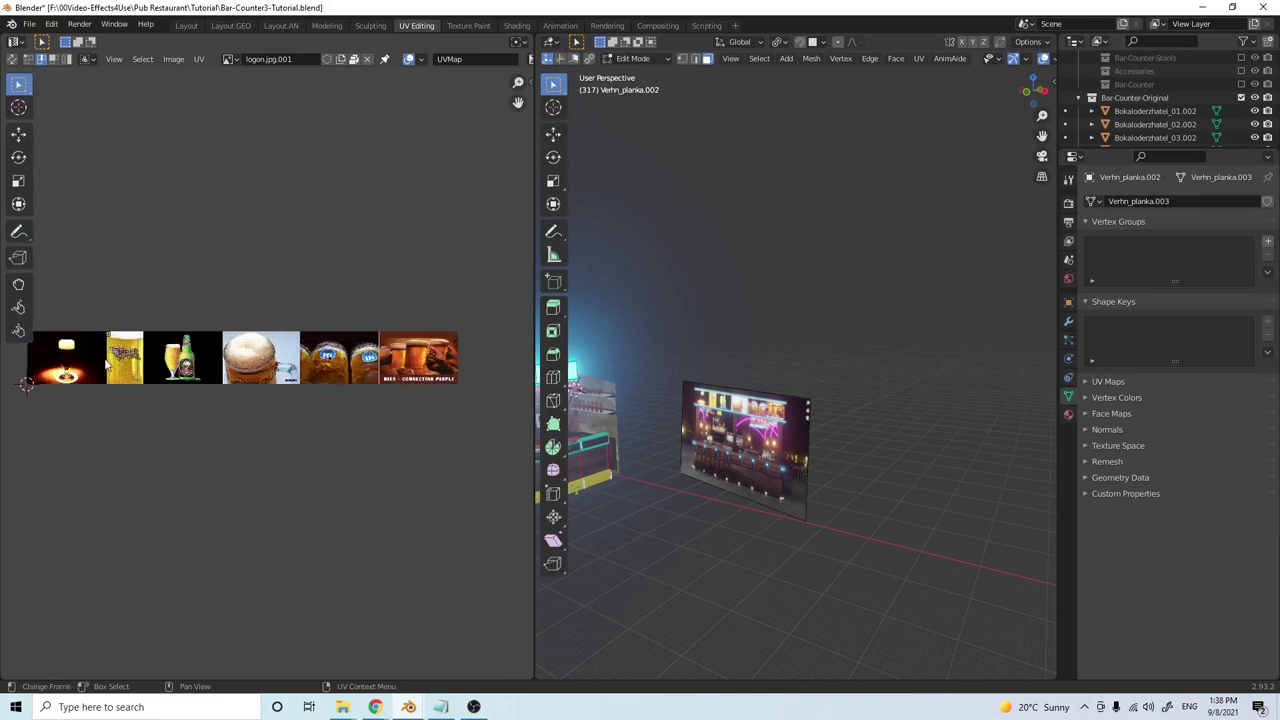
scroll(311, 424, down, 1)
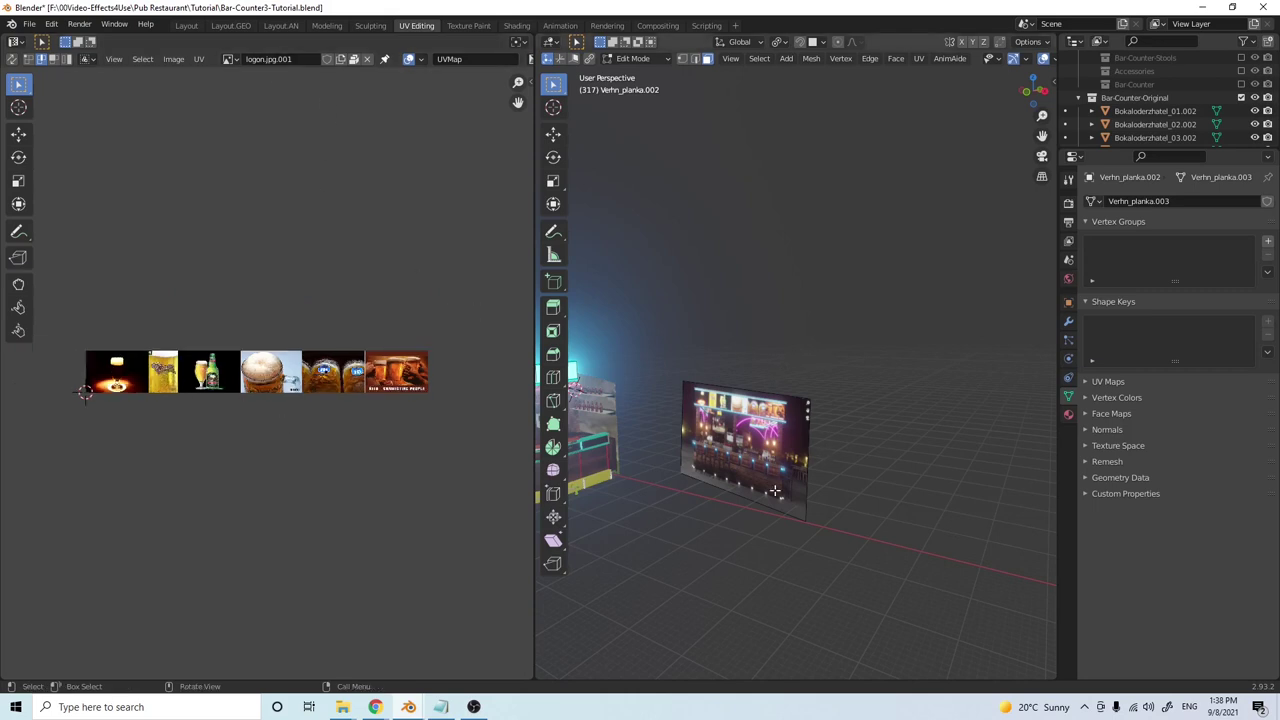
key(KP_Decimal)
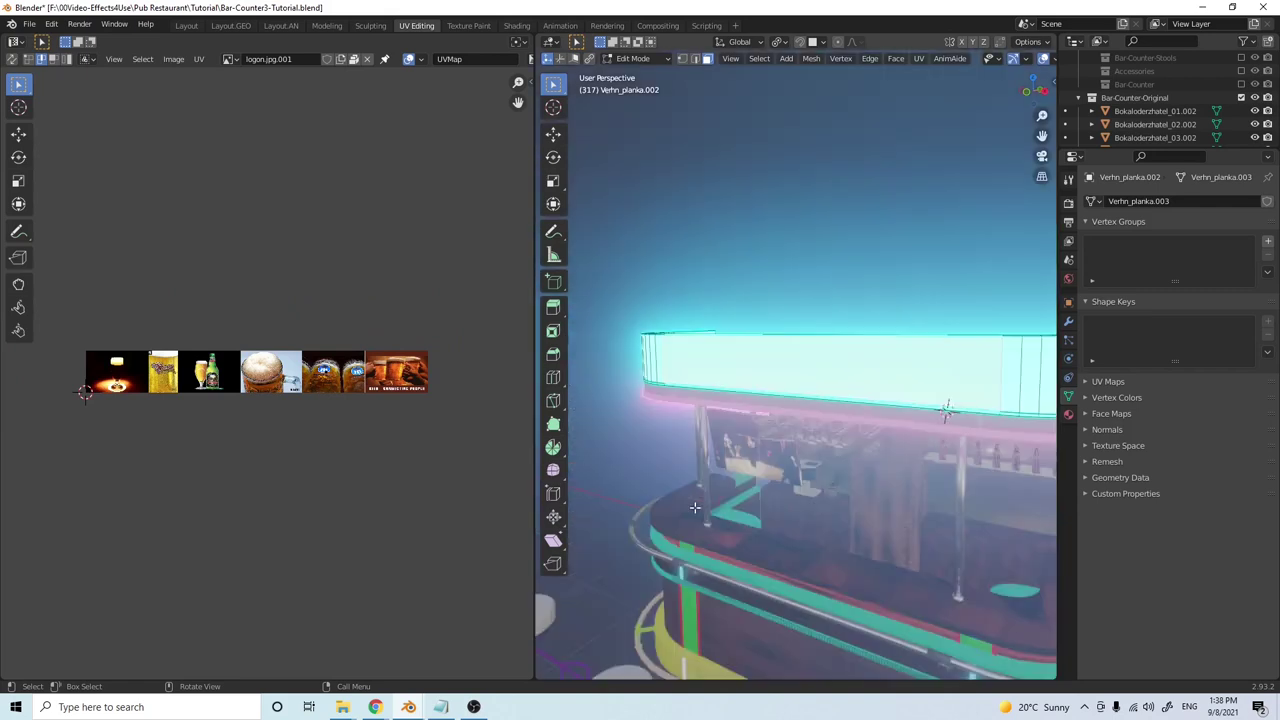
middle_drag(664, 518, 797, 346)
scroll(835, 393, up, 4)
scroll(770, 375, down, 4)
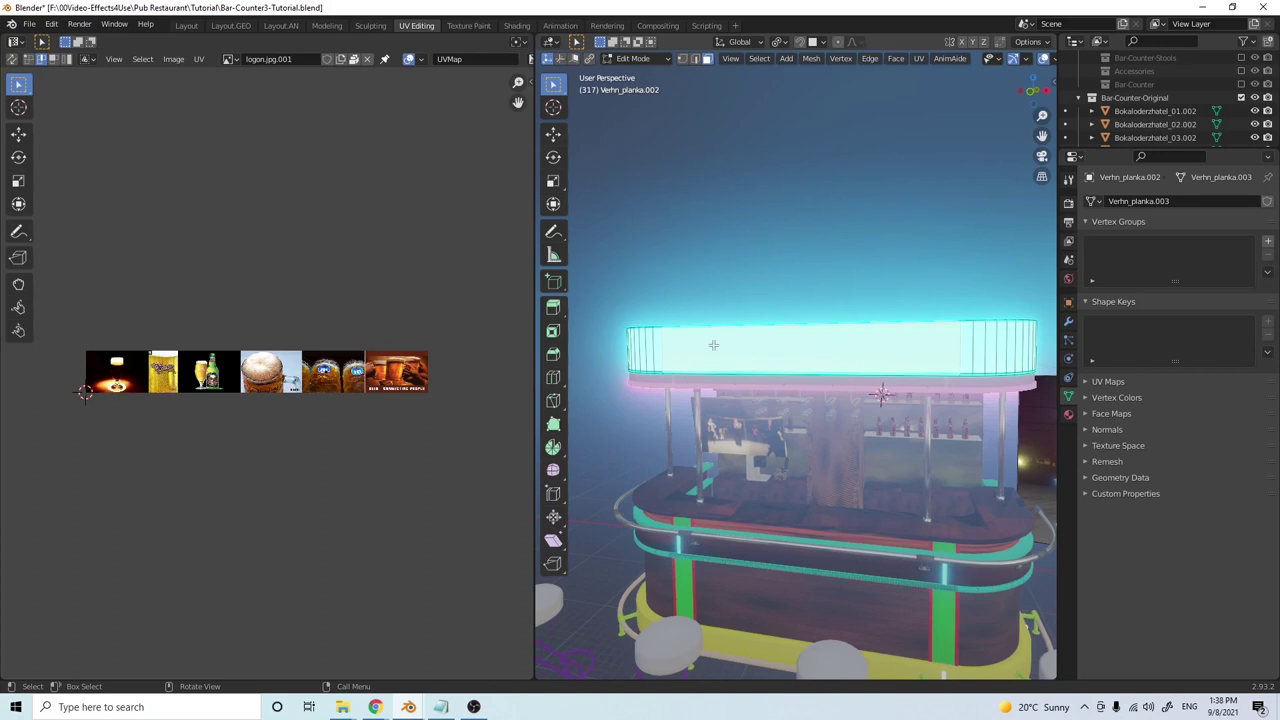
Adjust the face selection on the canopy band
key(alt+a)
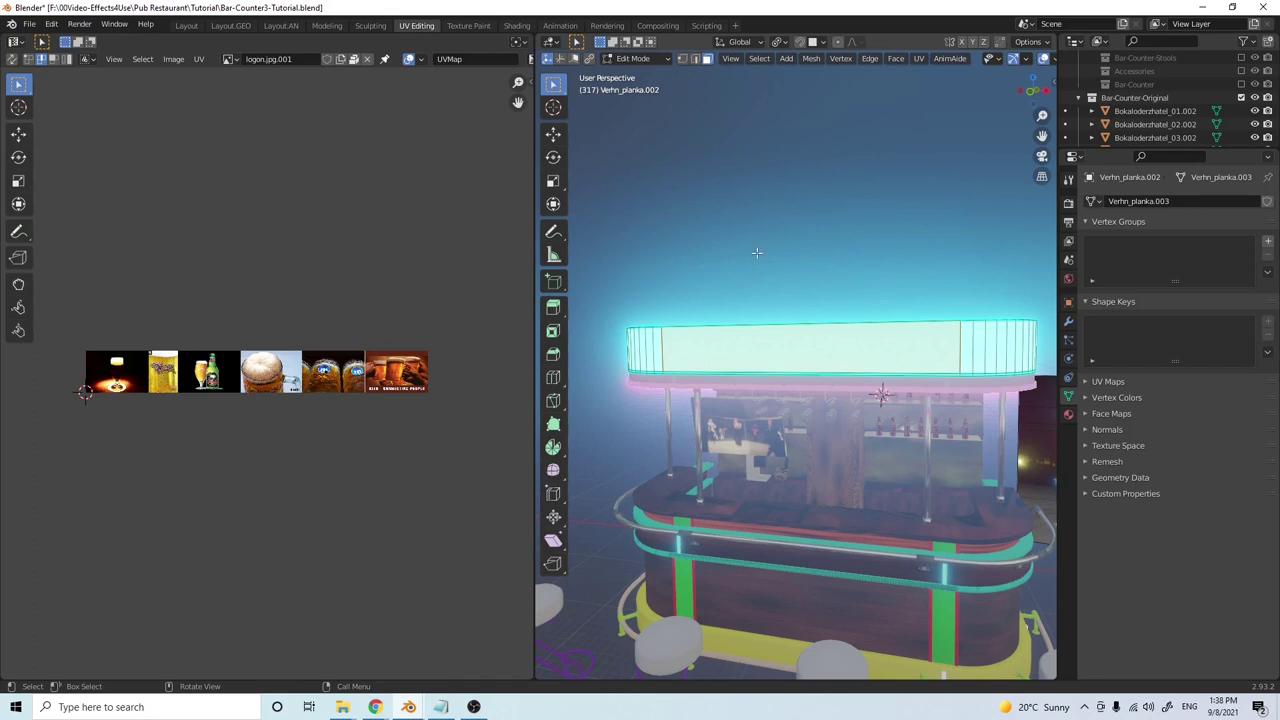
middle_drag(757, 253, 773, 268)
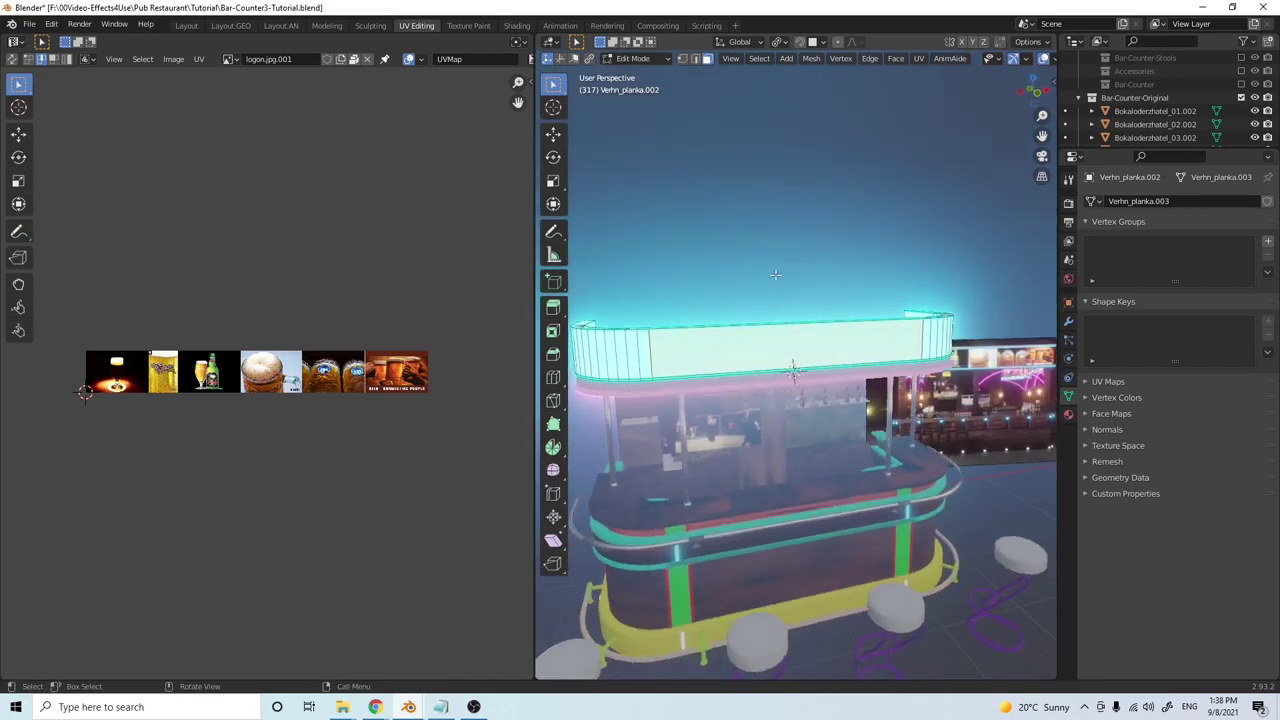
right_click(773, 268)
middle_drag(695, 280, 716, 289)
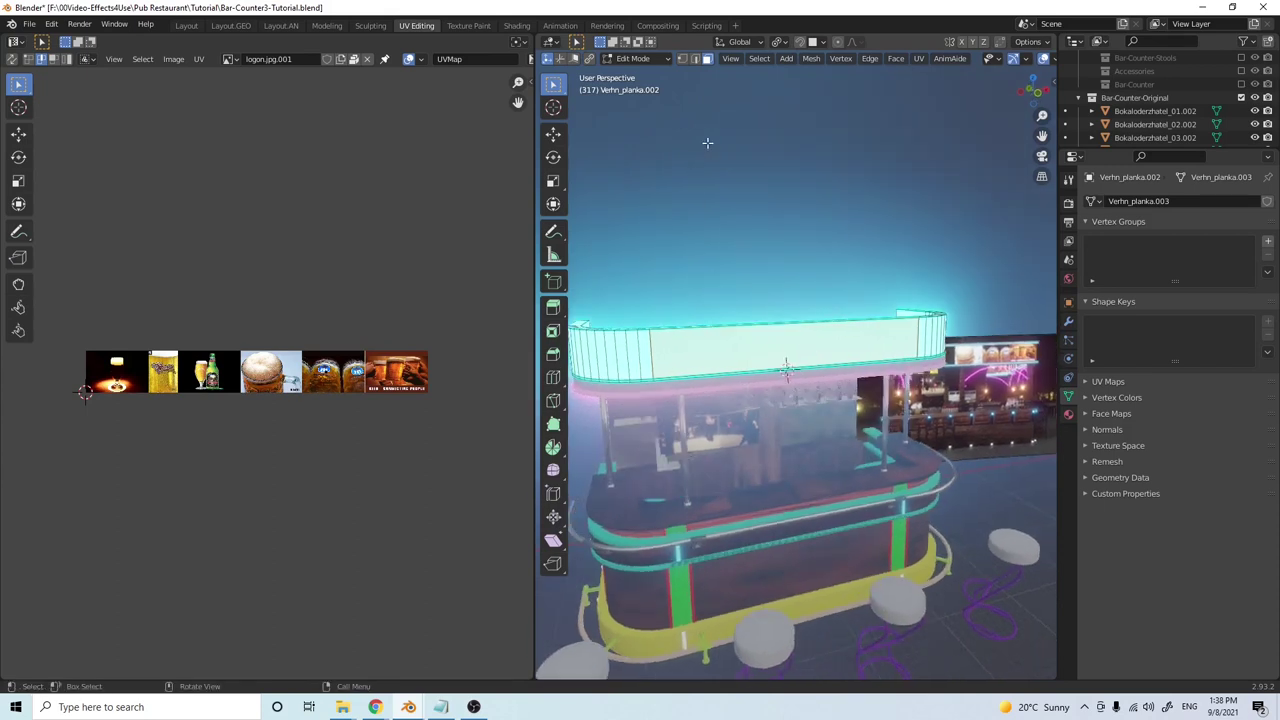
Switch to vertex select, unwrap the canopy faces, and reopen the UV Mapping menu
click(681, 56)
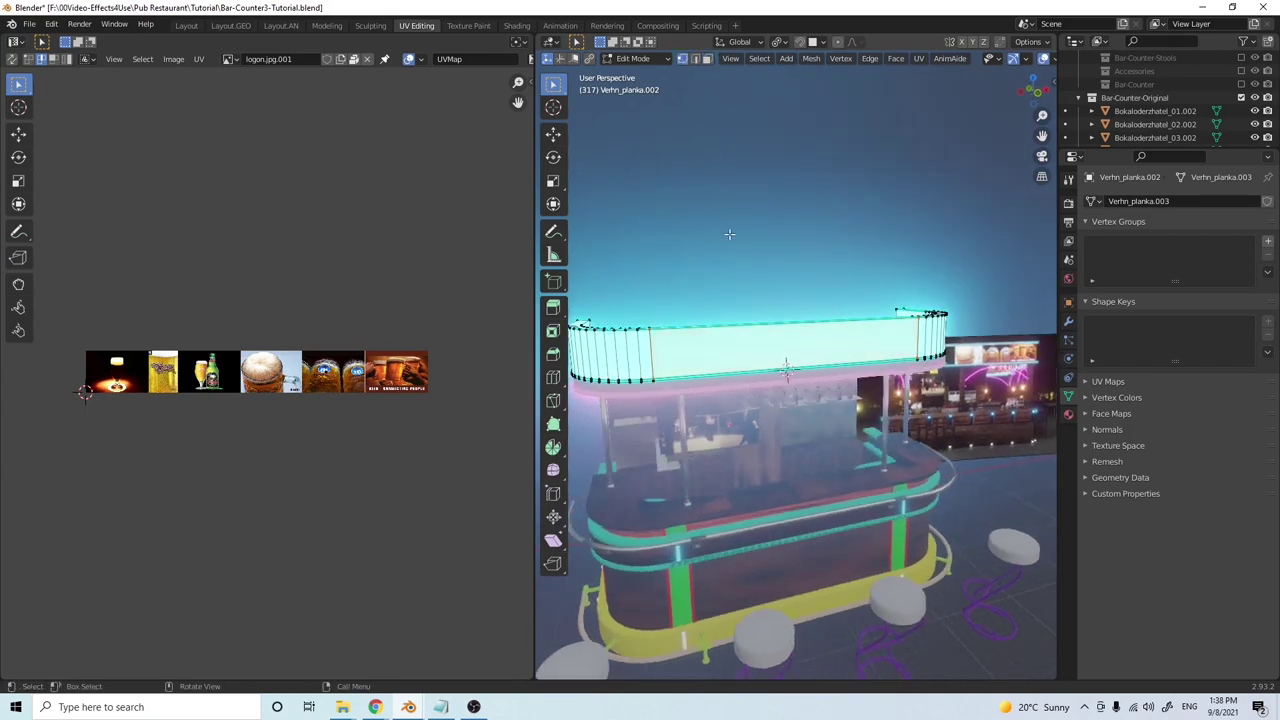
middle_drag(730, 251, 707, 294)
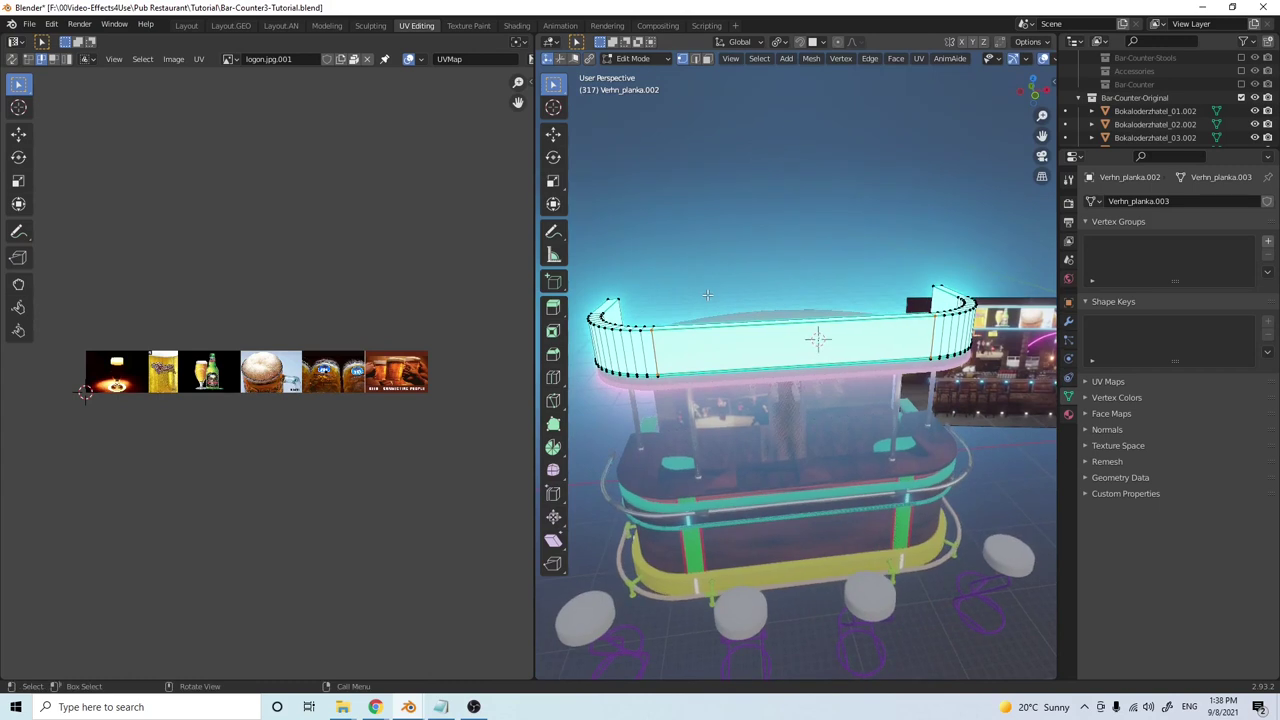
key(u)
click(713, 298)
middle_drag(750, 254, 749, 230)
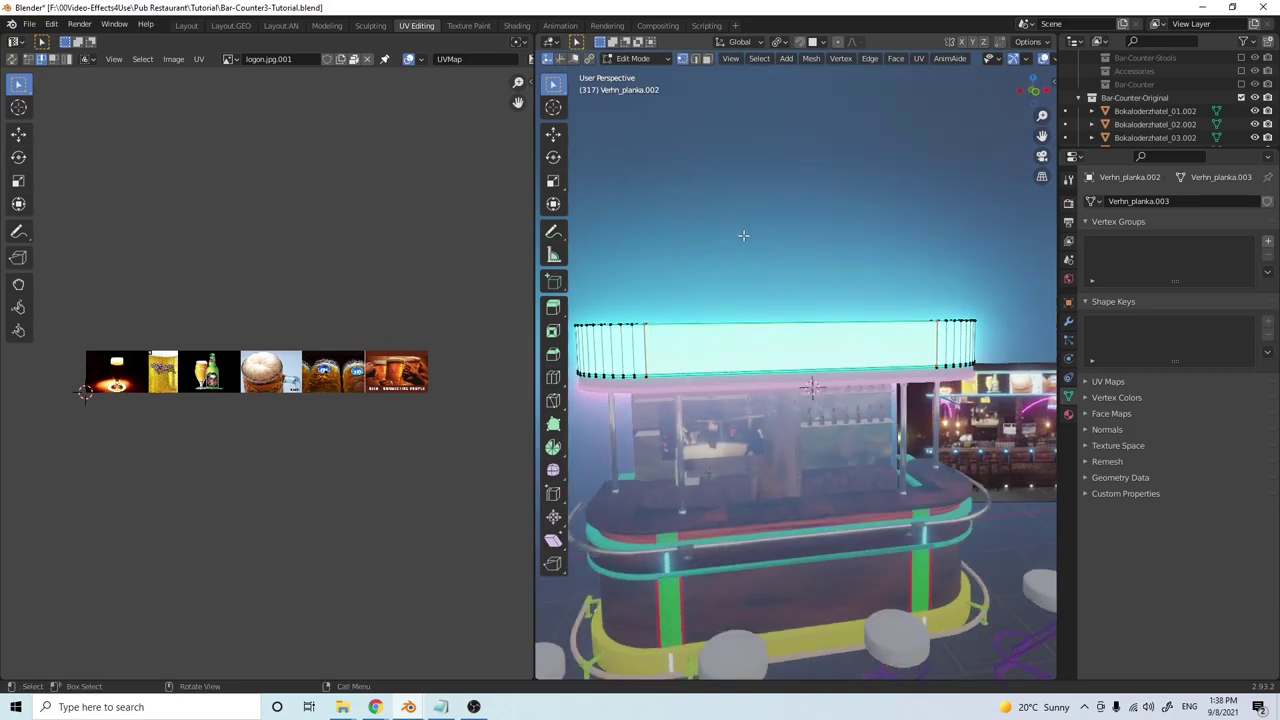
key(u)
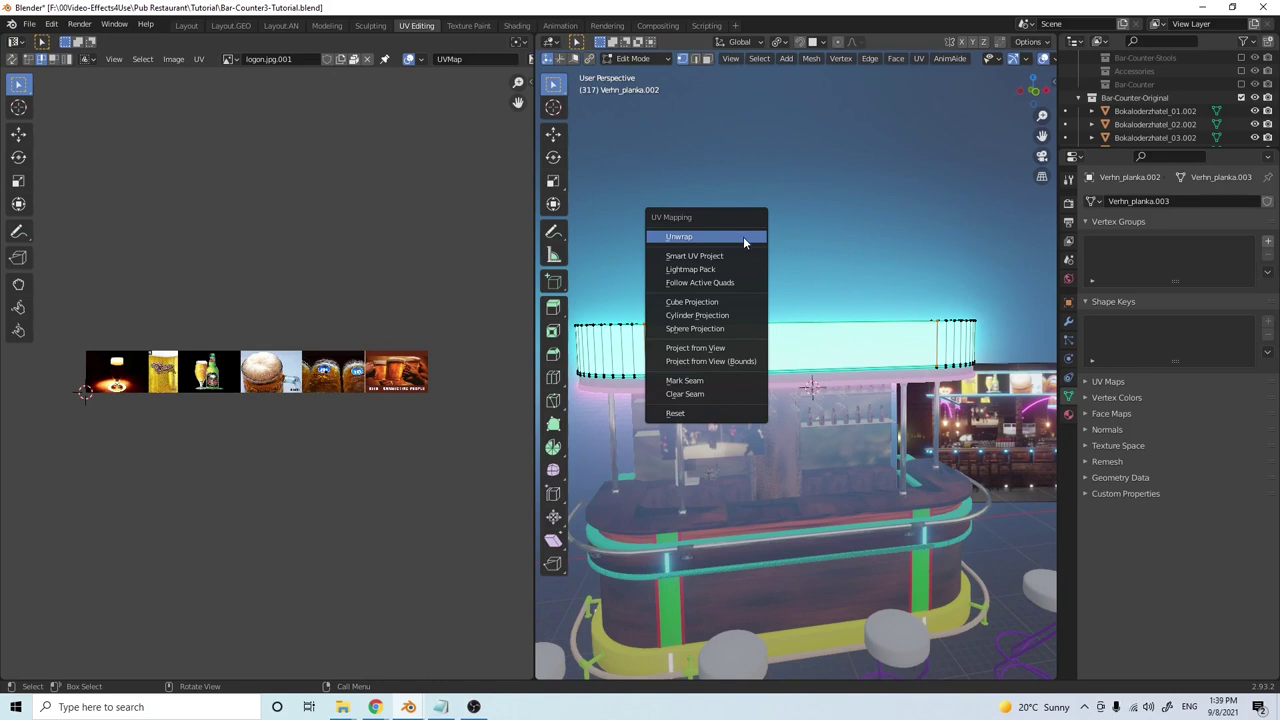
Unwrap the canopy band and box-select all its UVs in the UV Editor
click(743, 237)
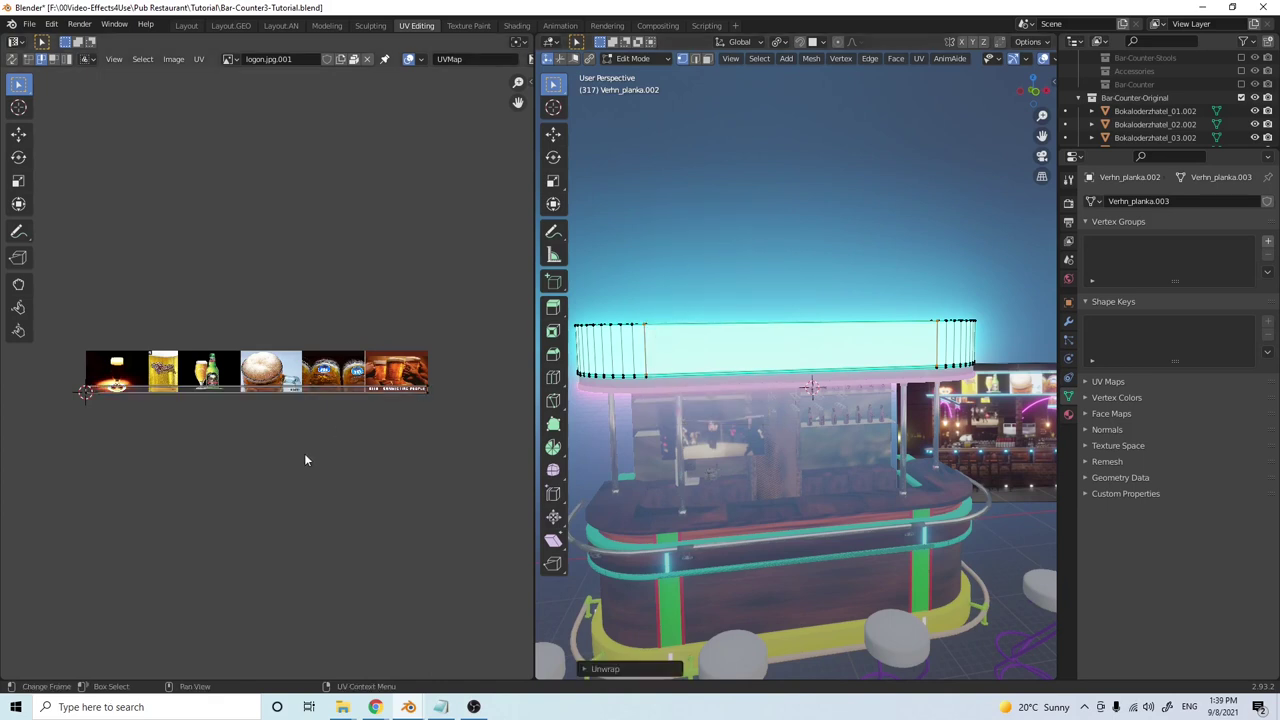
scroll(194, 416, up, 2)
scroll(198, 415, down, 2)
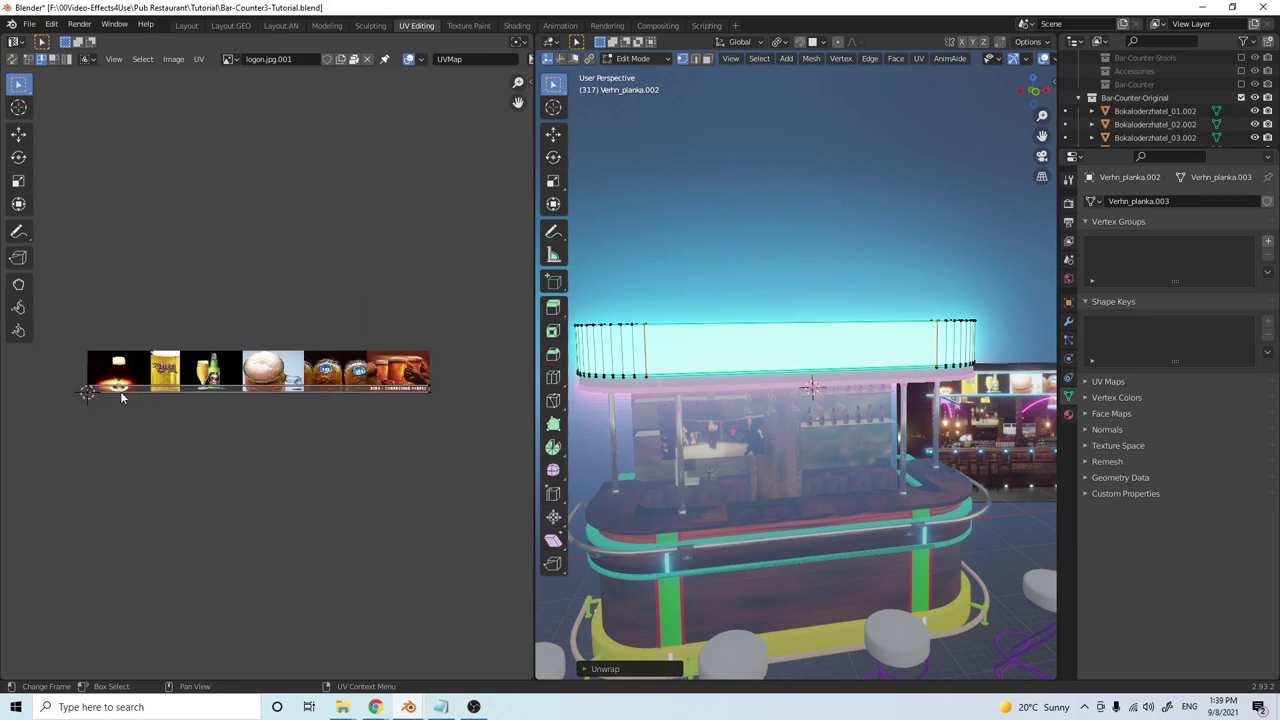
drag(58, 378, 454, 441)
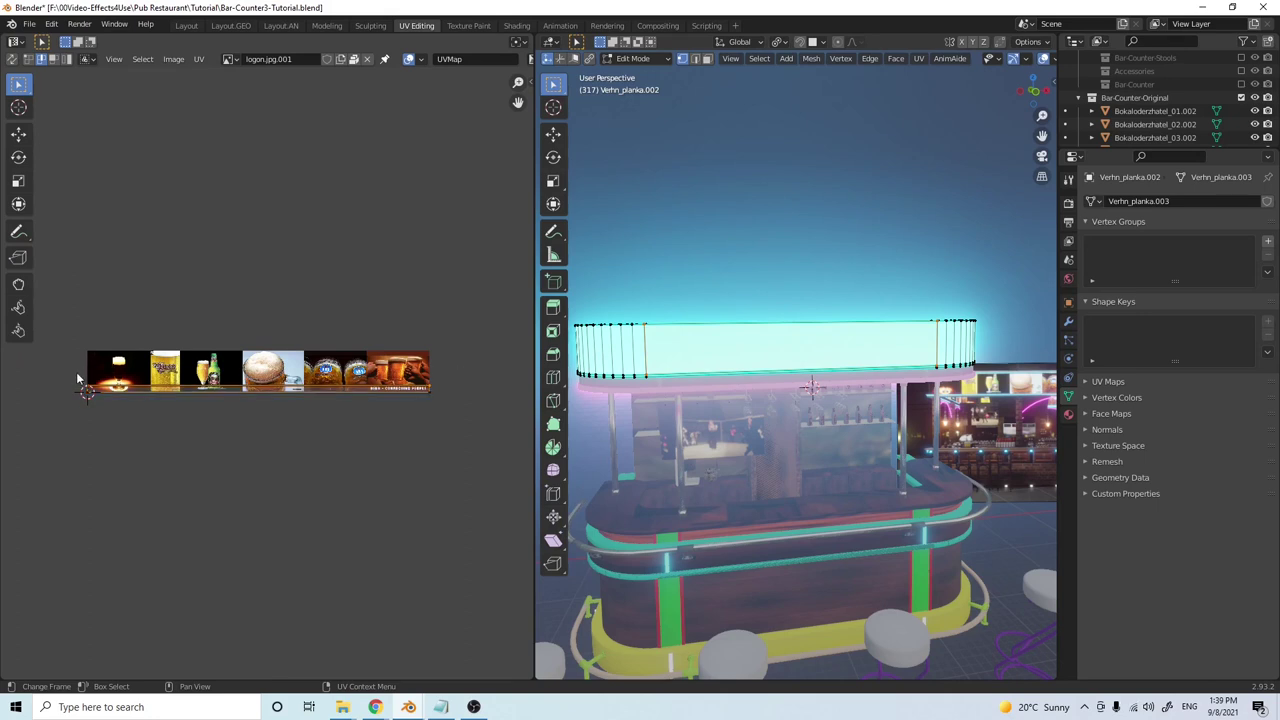
middle_drag(305, 414, 280, 400)
key(b)
drag(305, 375, 466, 383)
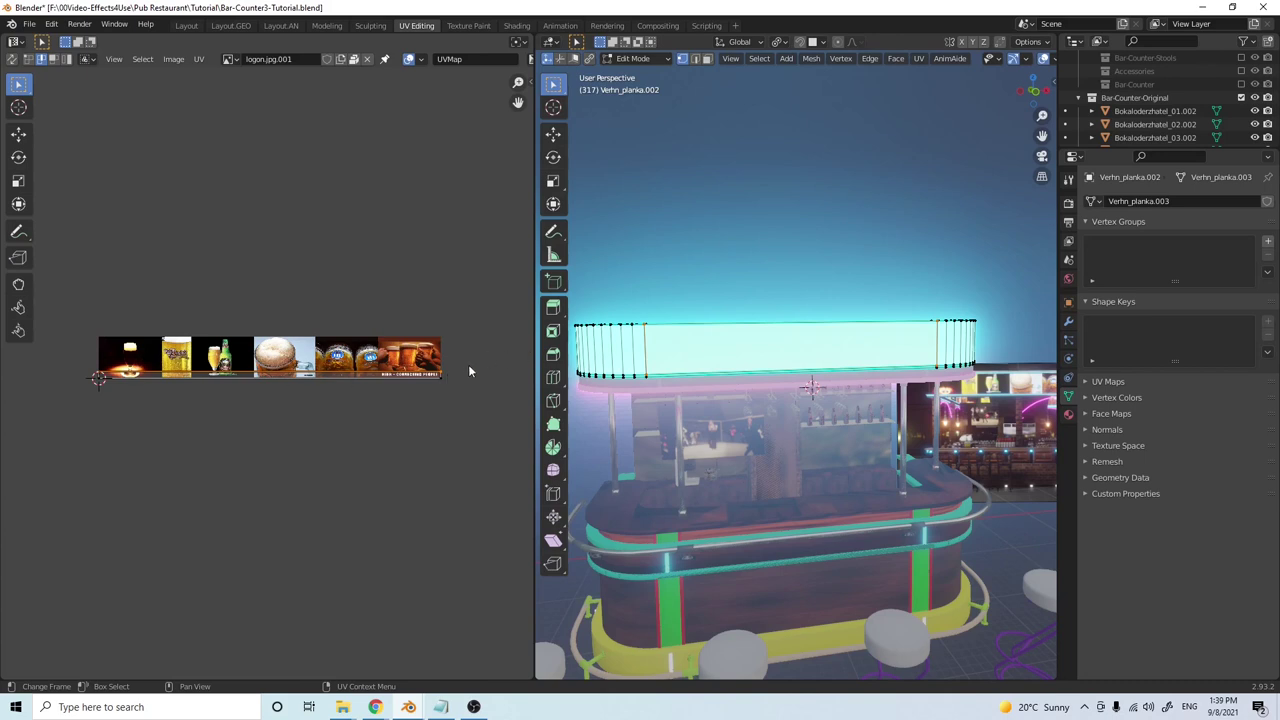
Move the UVs up over the logon.jpg.001 logo strip, then return to the Layout workspace
key(g)
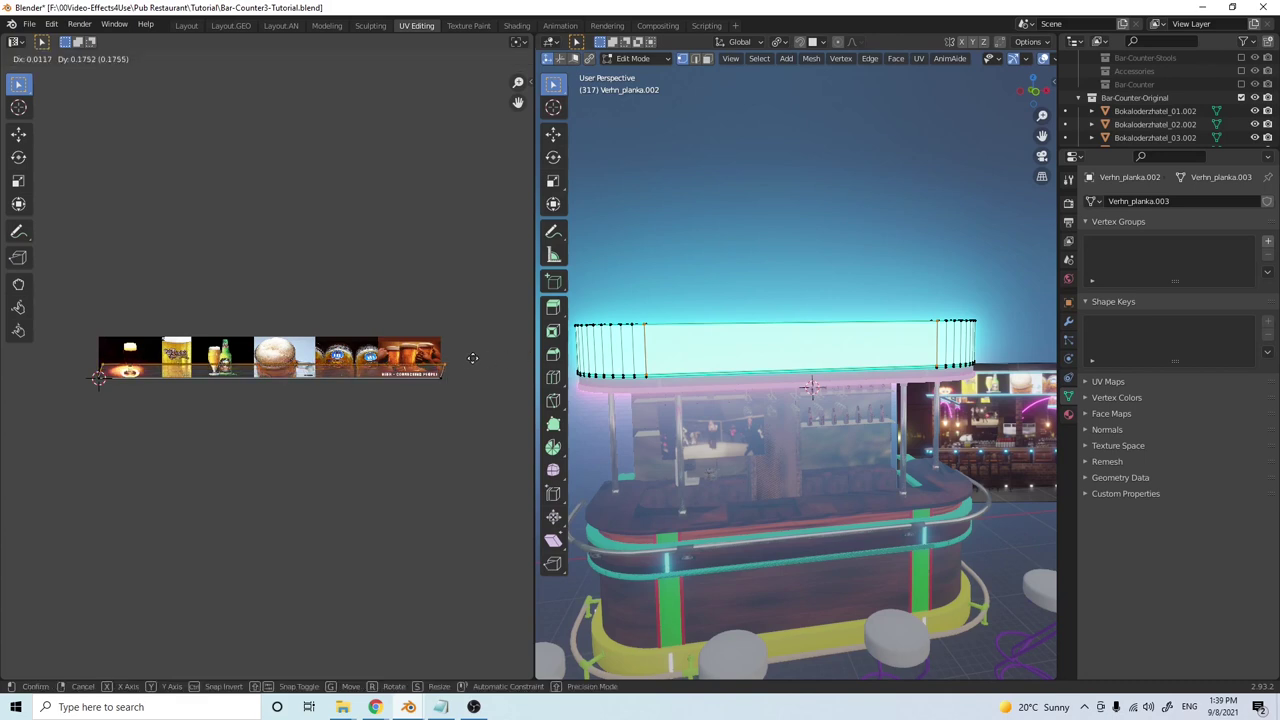
right_click(474, 364)
key(g)
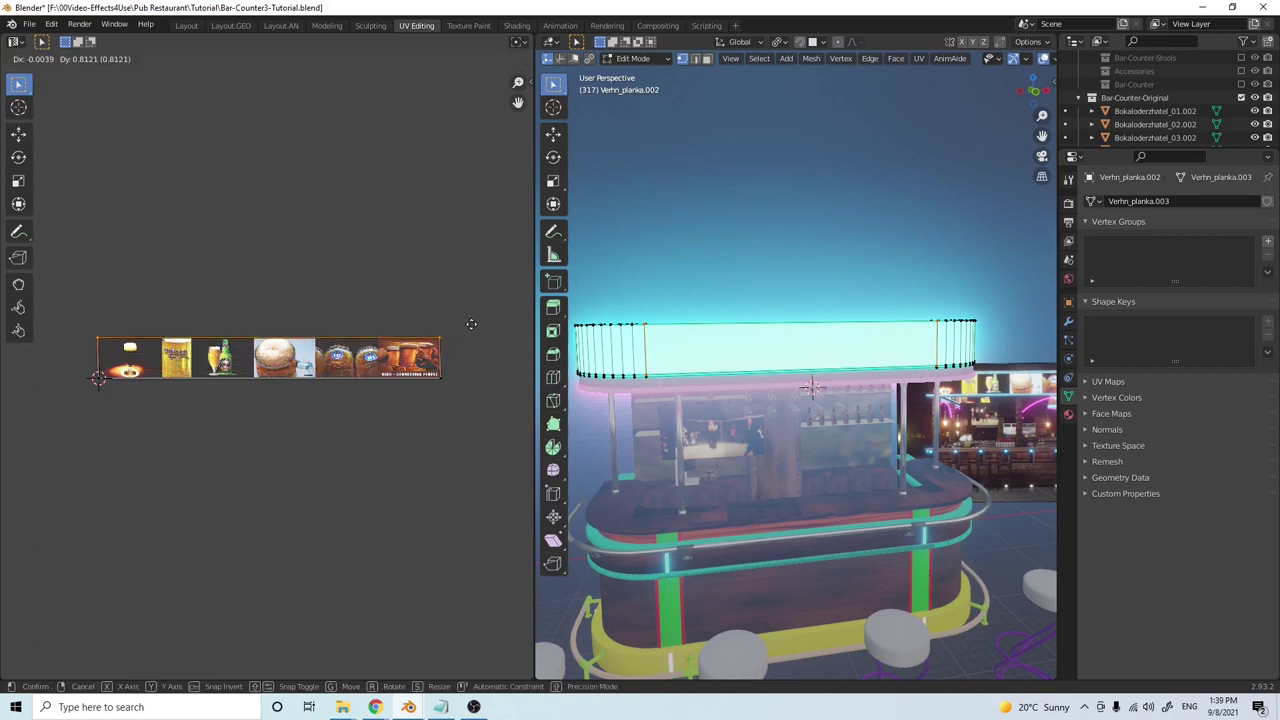
click(473, 326)
middle_drag(471, 391, 436, 402)
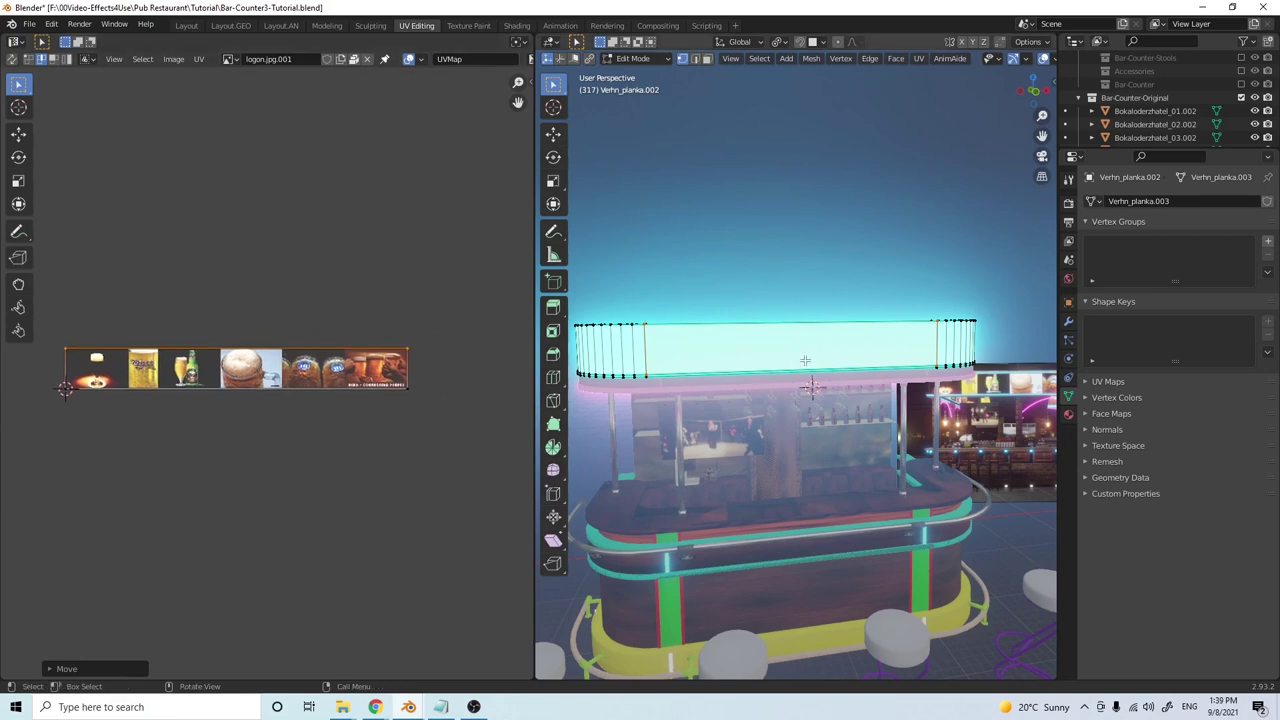
mouse_move(802, 413)
middle_down()
mouse_move(840, 420)
mouse_move(785, 416)
middle_up()
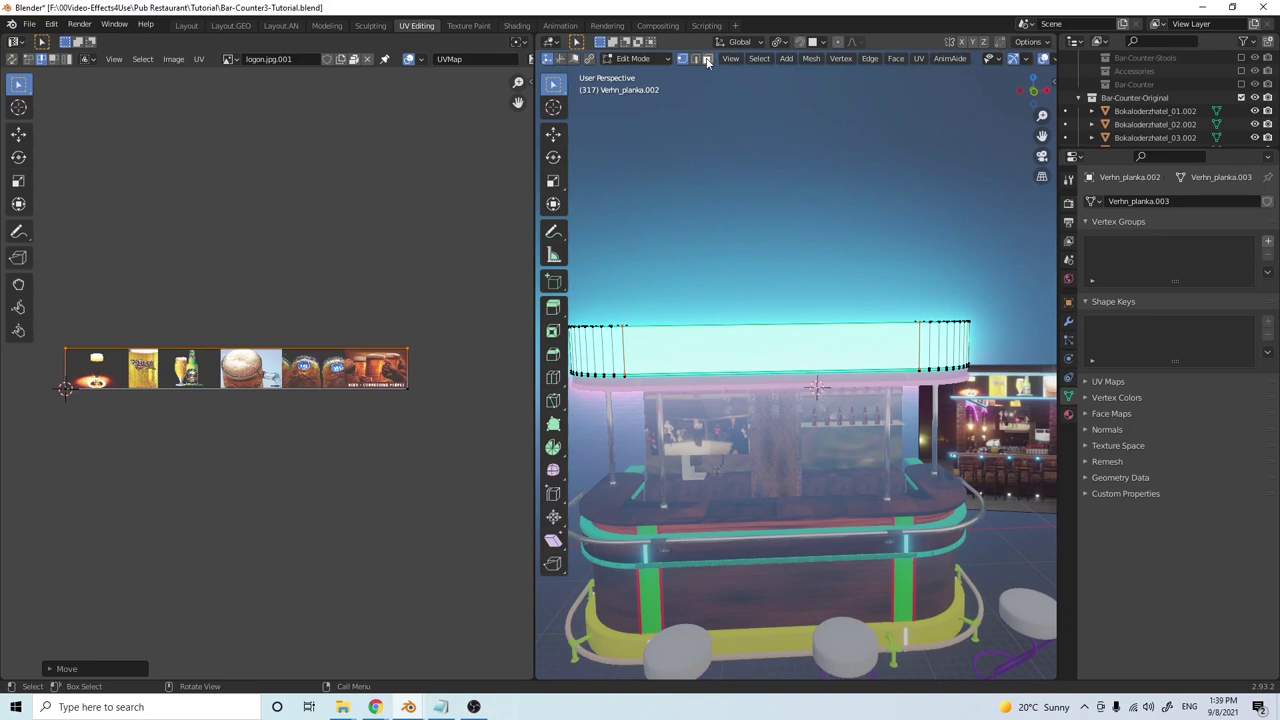
click(186, 25)
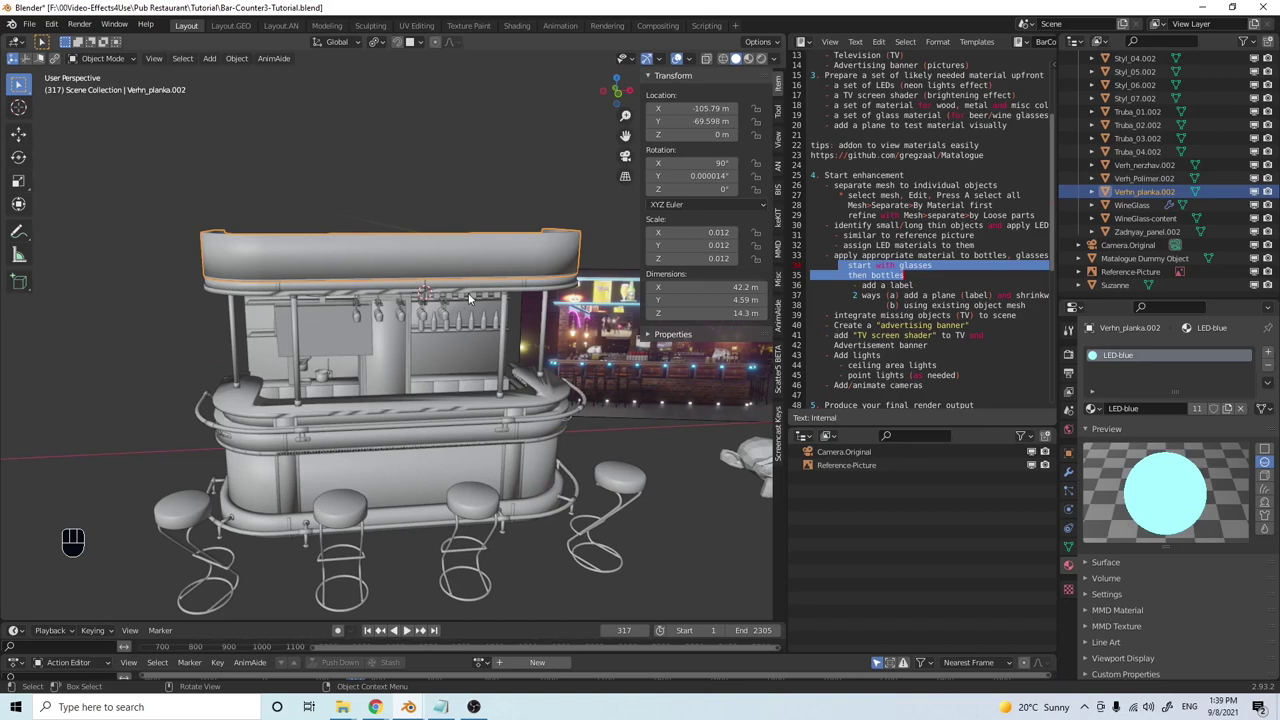
Clear the mesh selection and select the canopy's inner panel face in face select mode
scroll(422, 284, up, 3)
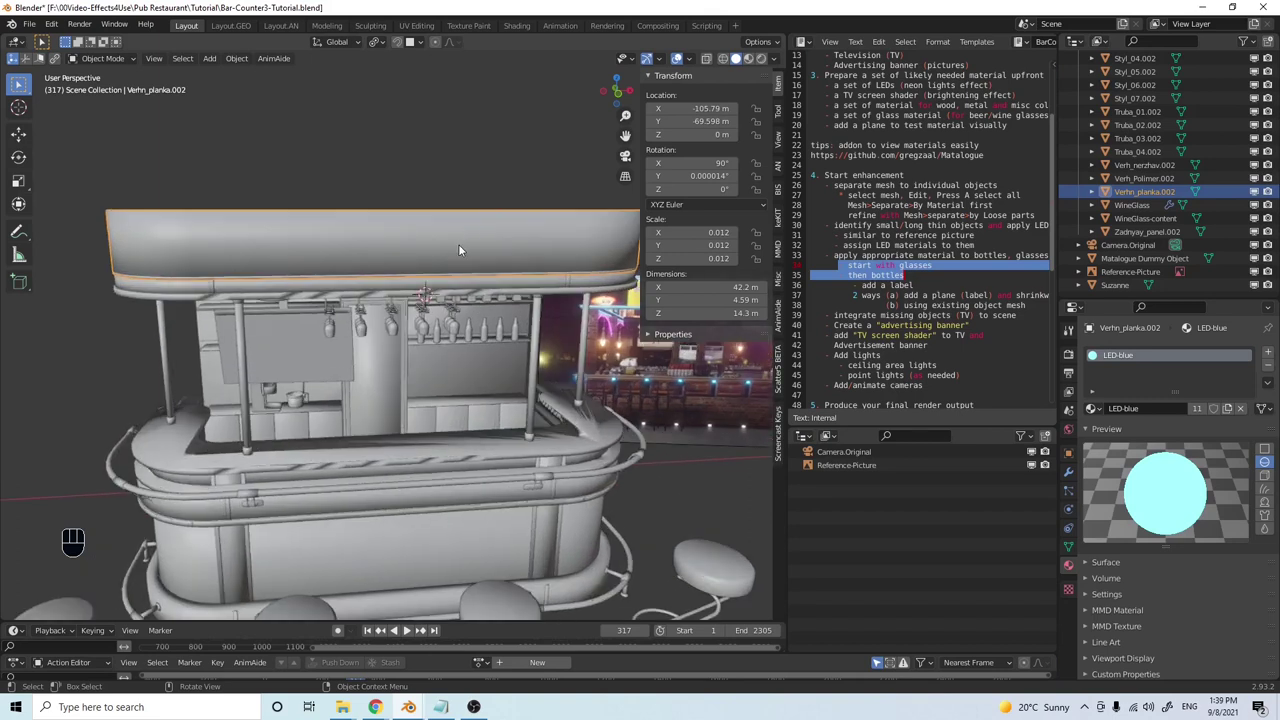
key(Tab)
key(alt+a)
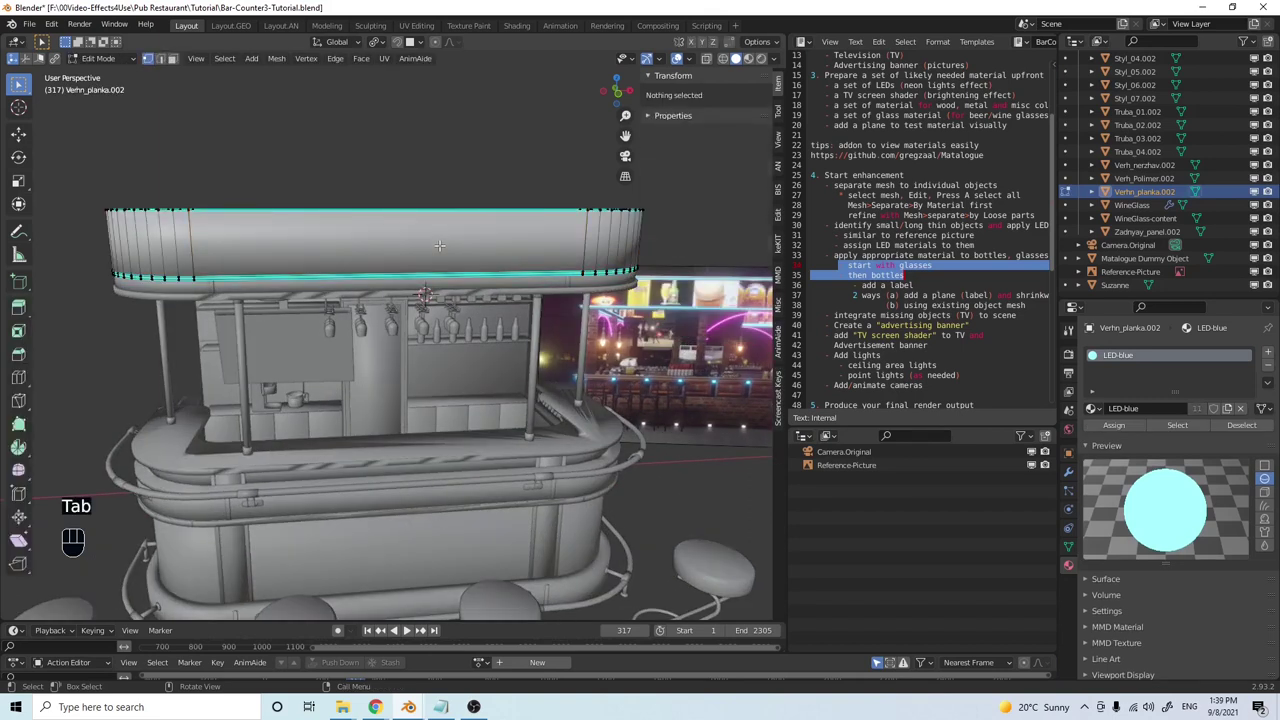
key(Tab)
key(Tab)
mouse_move(441, 251)
middle_down()
mouse_move(428, 283)
mouse_move(434, 262)
middle_up()
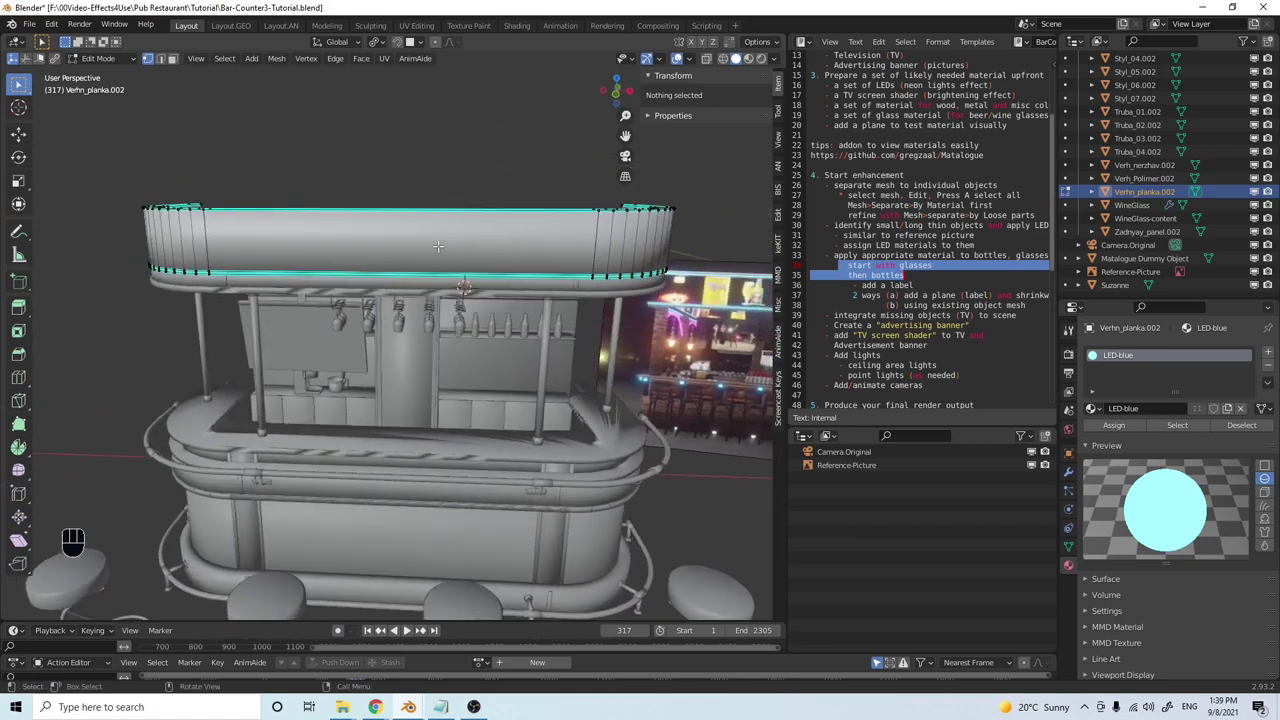
click(171, 59)
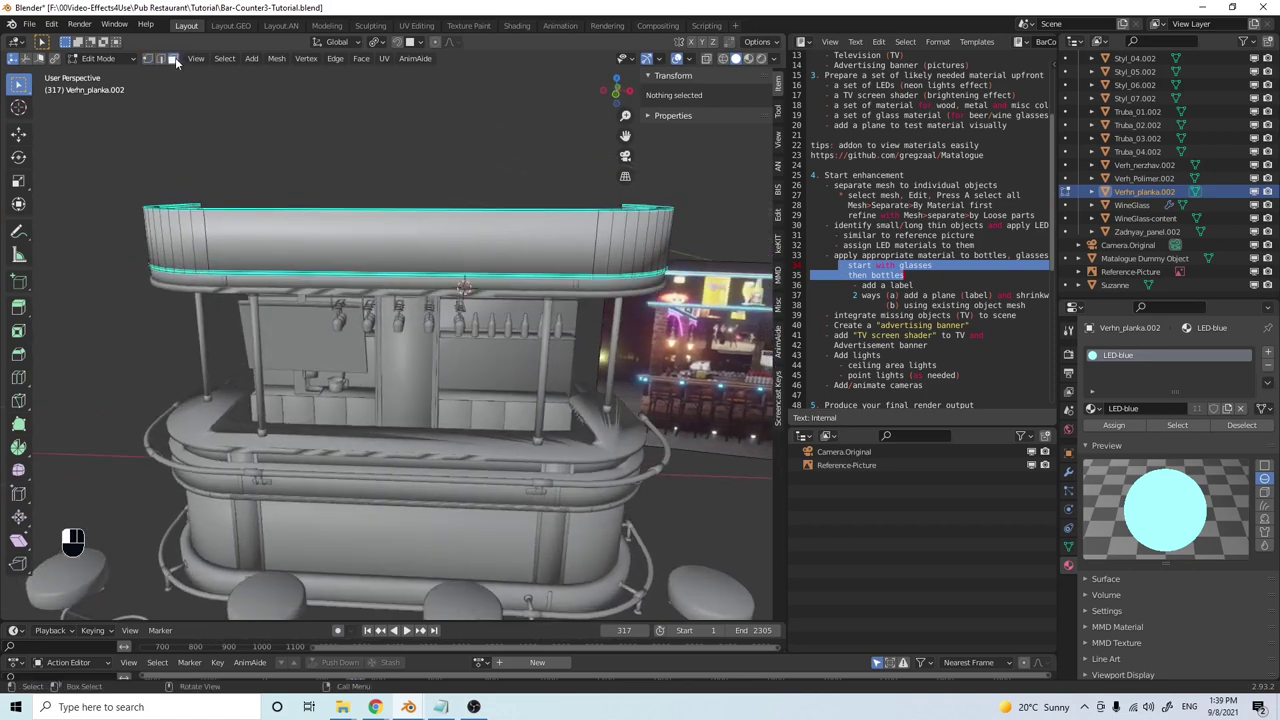
click(343, 235)
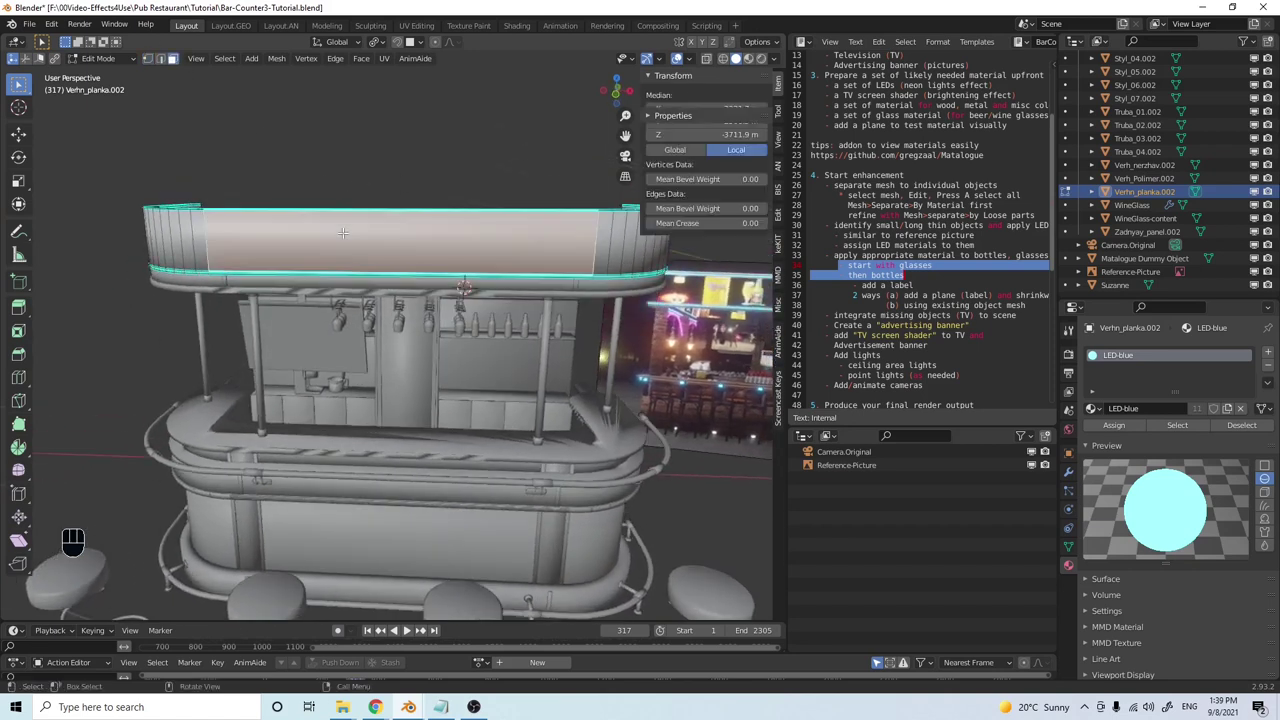
Add a new vertex group and a second material slot holding TV-Screen-Adverts
click(1068, 547)
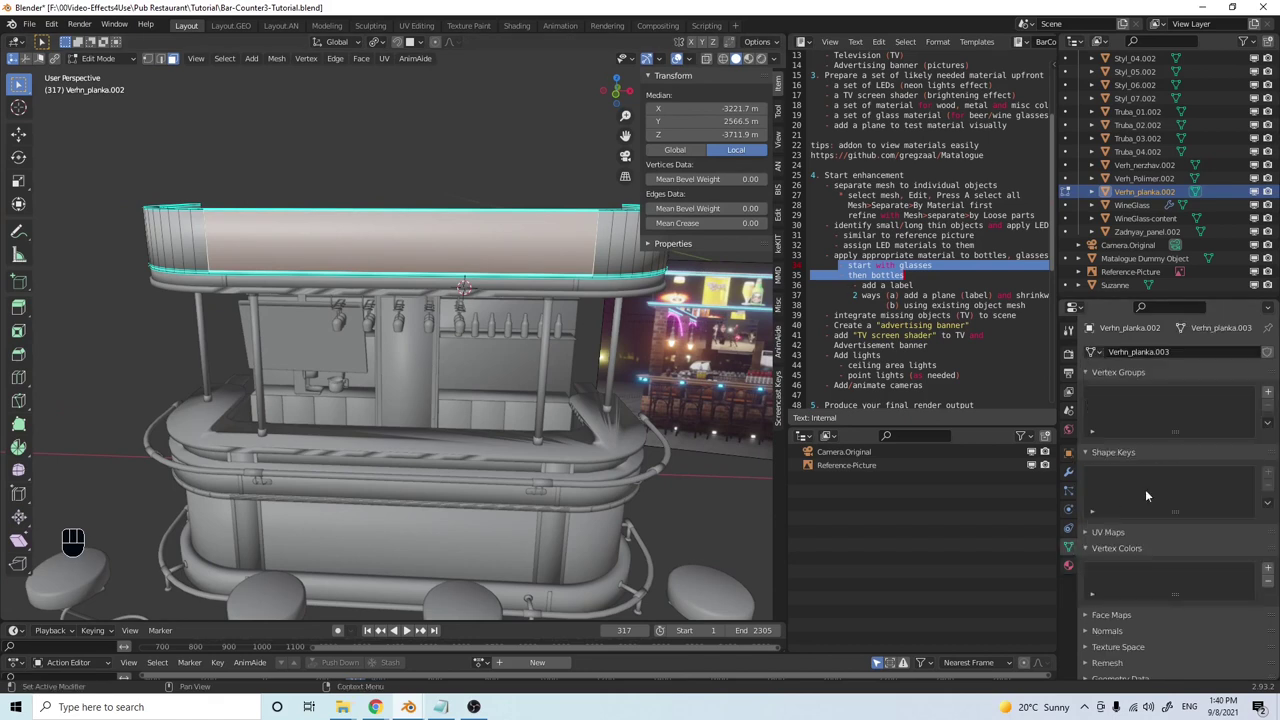
click(1267, 392)
click(1068, 565)
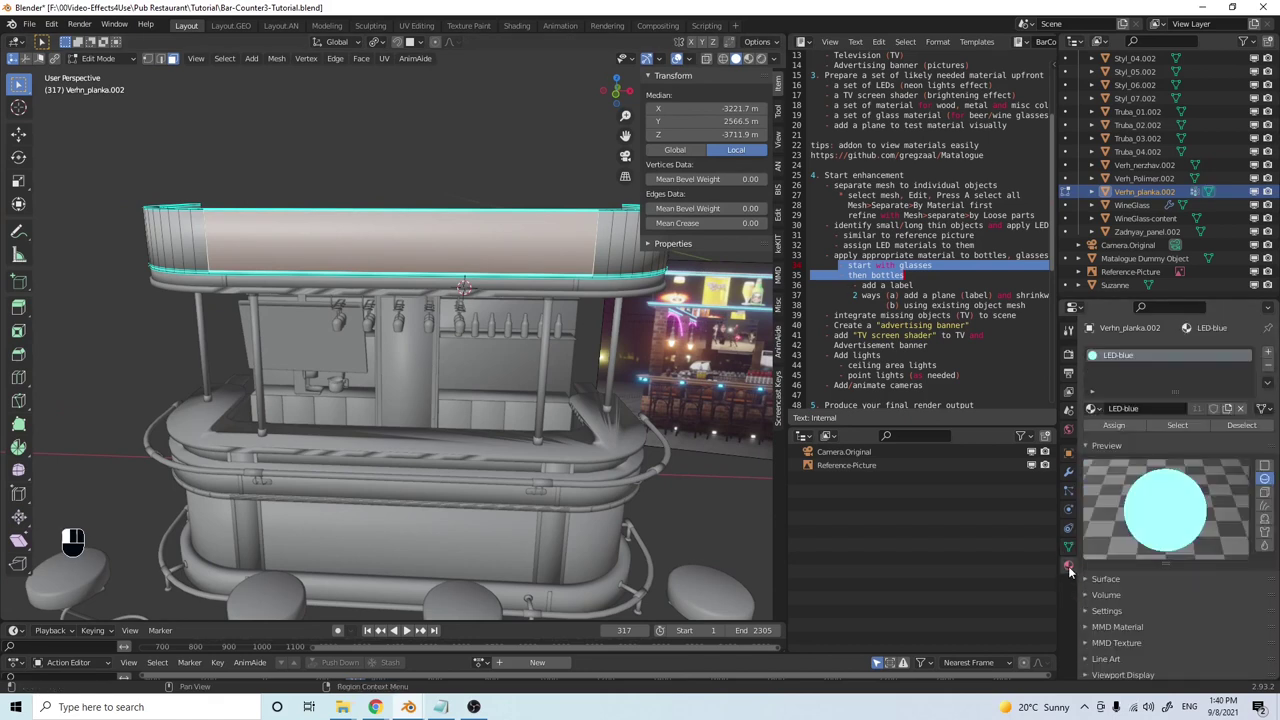
click(1267, 354)
click(1094, 436)
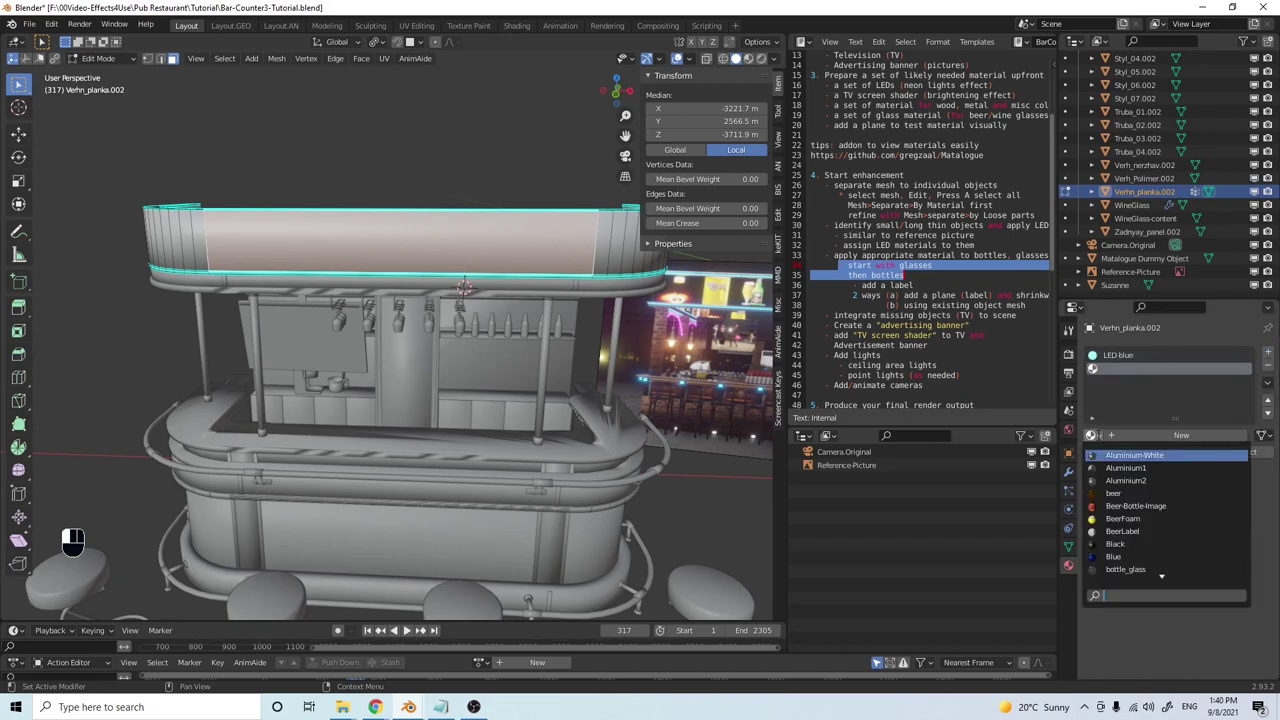
text(TV)
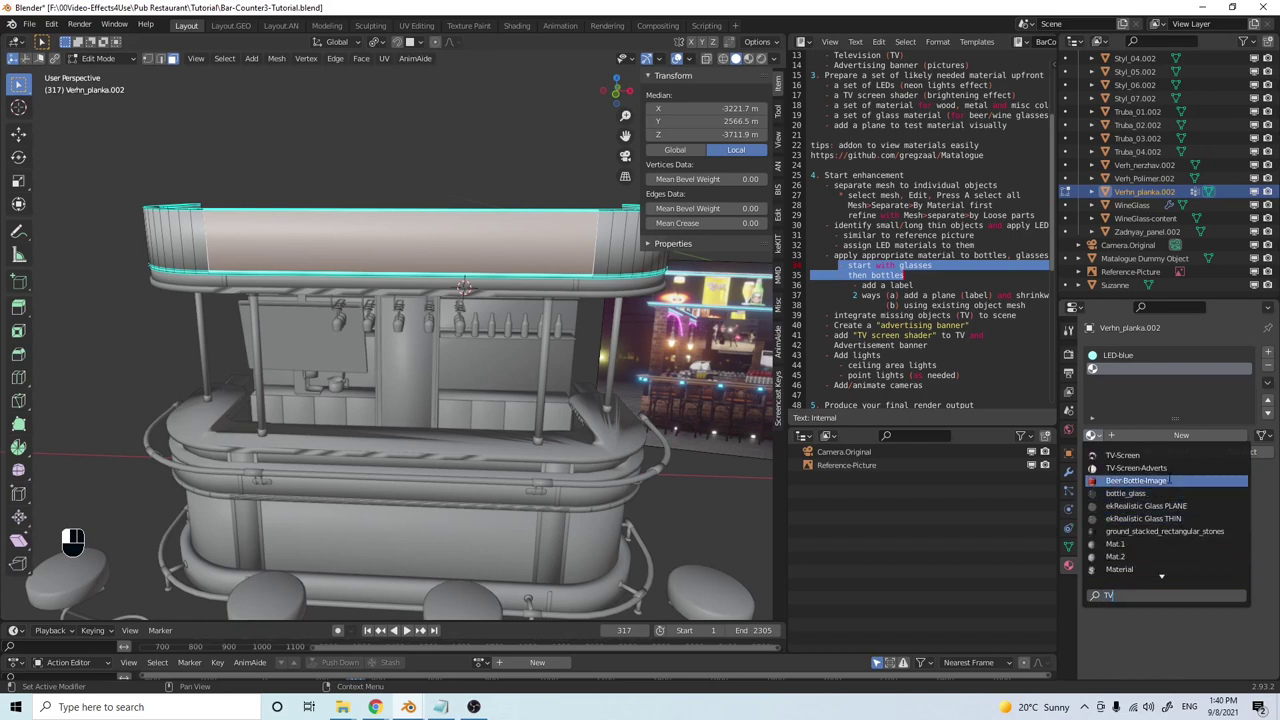
click(1160, 468)
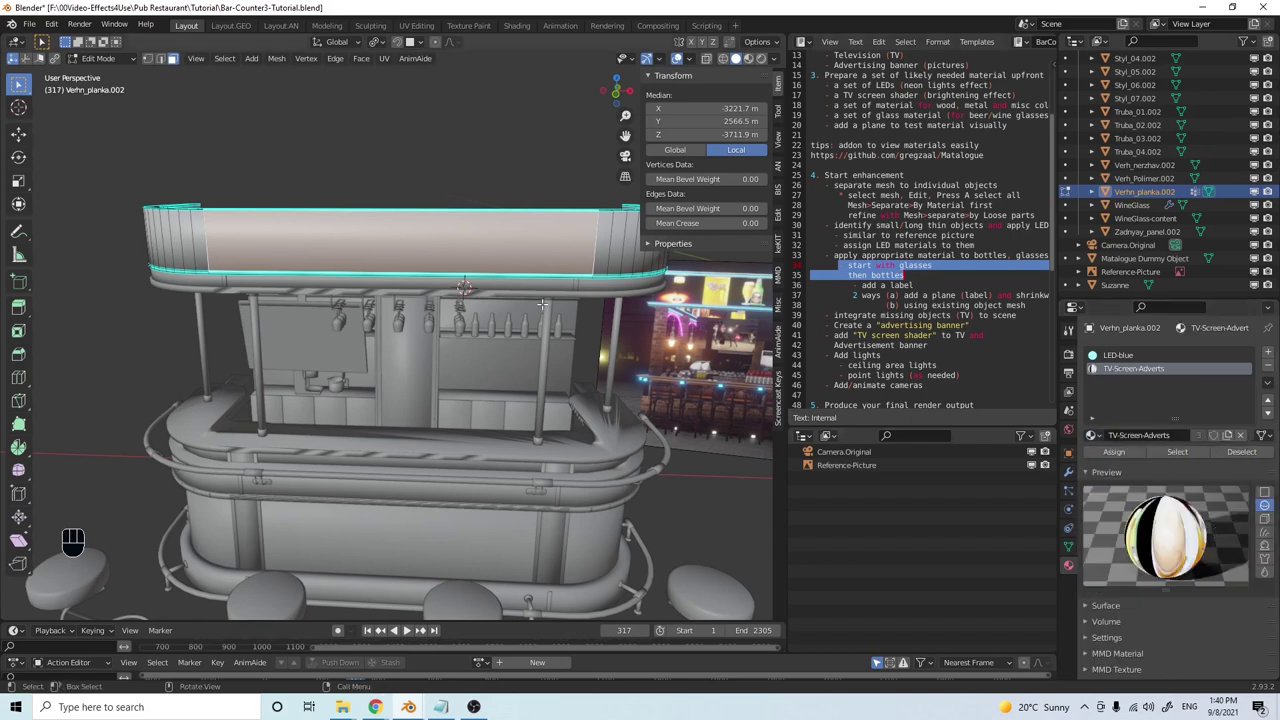
In Material Preview, assign TV-Screen-Adverts to the selected canopy faces and view them from the front
click(748, 58)
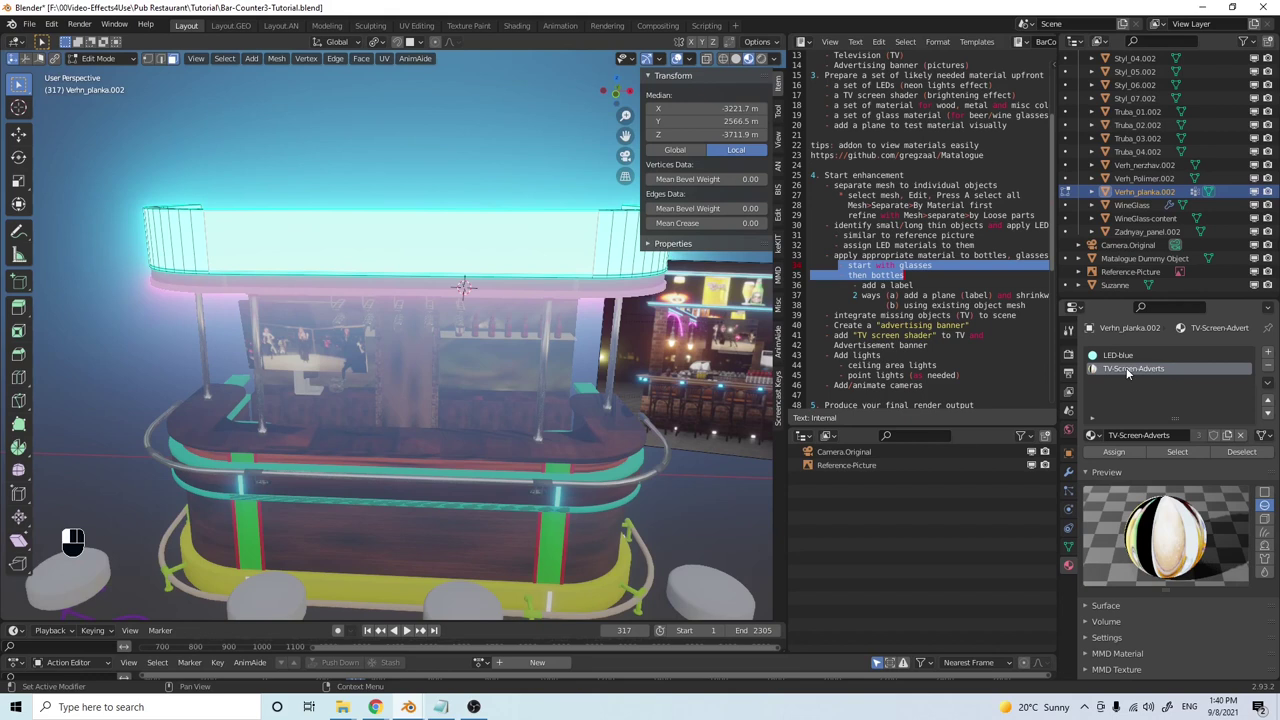
click(1119, 452)
middle_drag(675, 370, 378, 285)
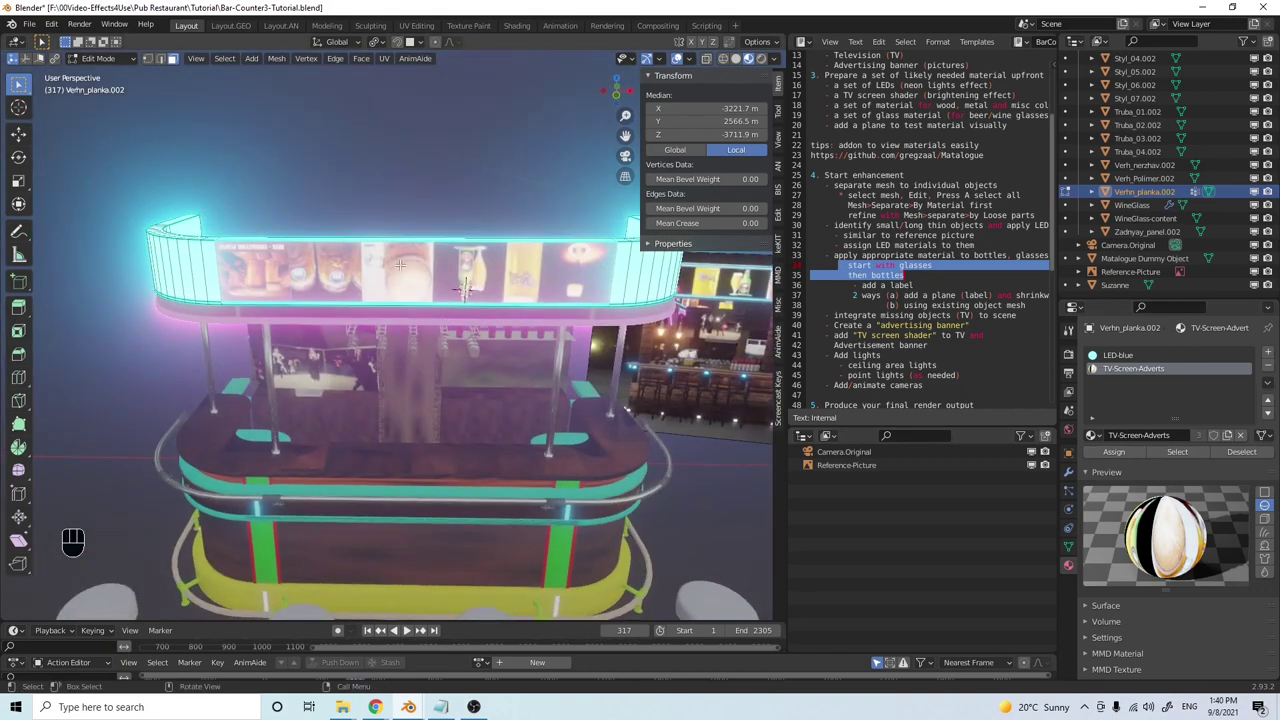
mouse_move(472, 310)
middle_down()
mouse_move(432, 302)
mouse_move(491, 313)
middle_up()
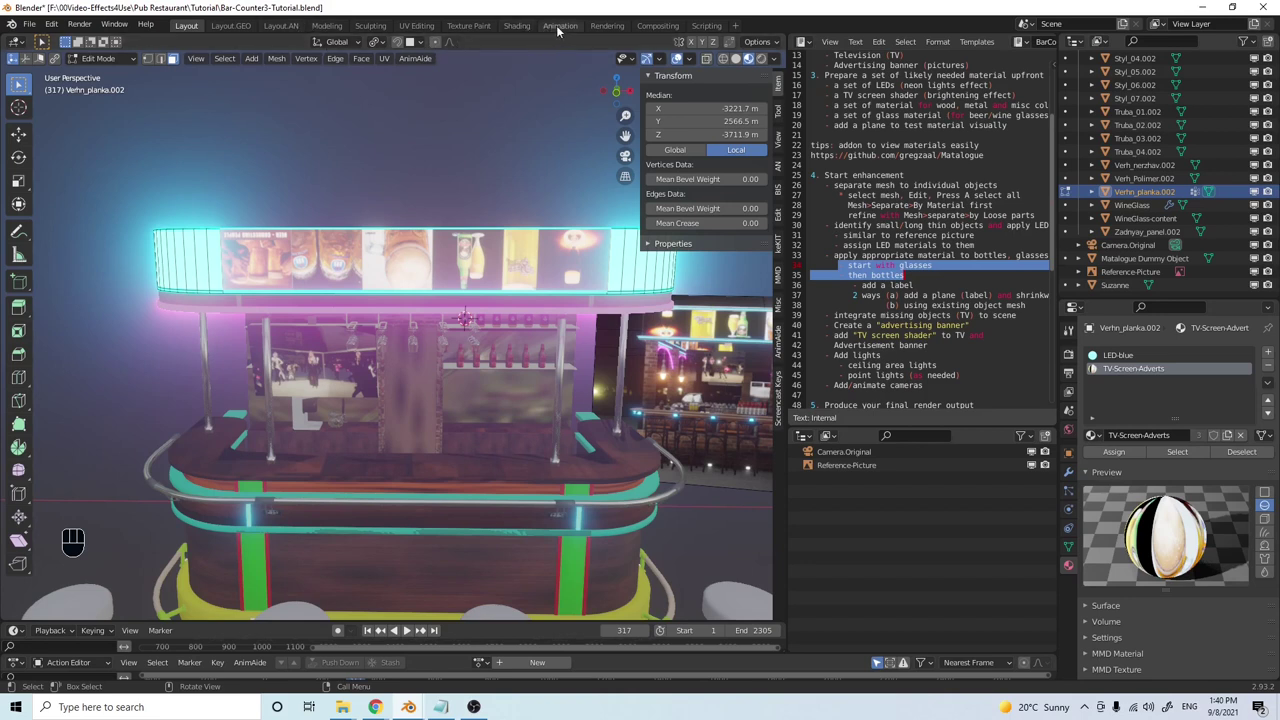
In the UV Editing workspace, widen the UV view and rotate the canopy UVs 180 degrees
click(418, 26)
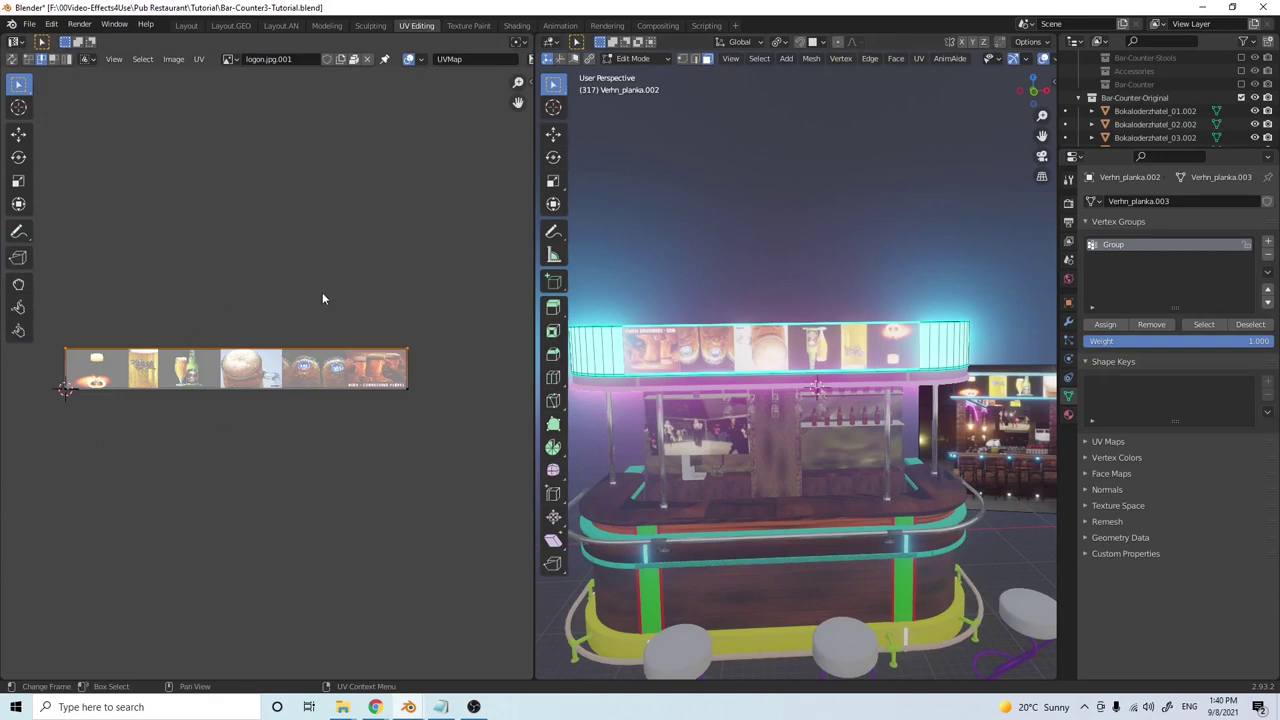
drag(357, 450, 40, 300)
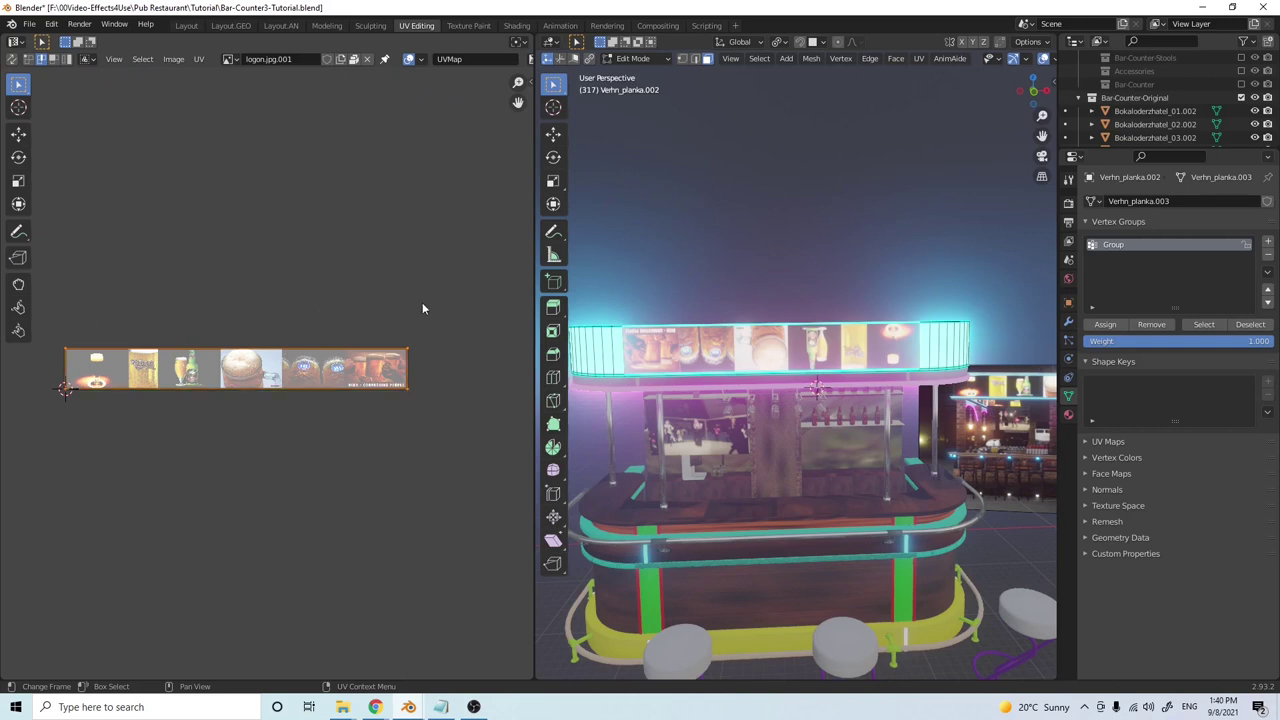
key(r)
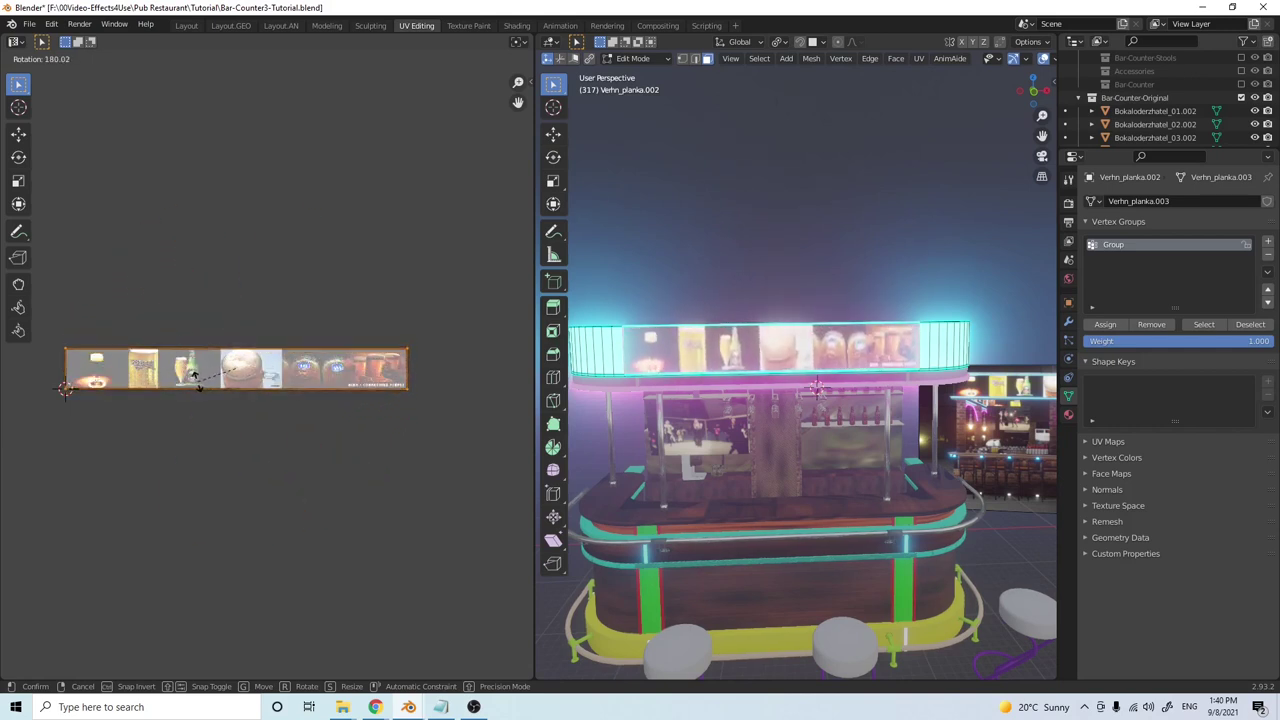
click(197, 380)
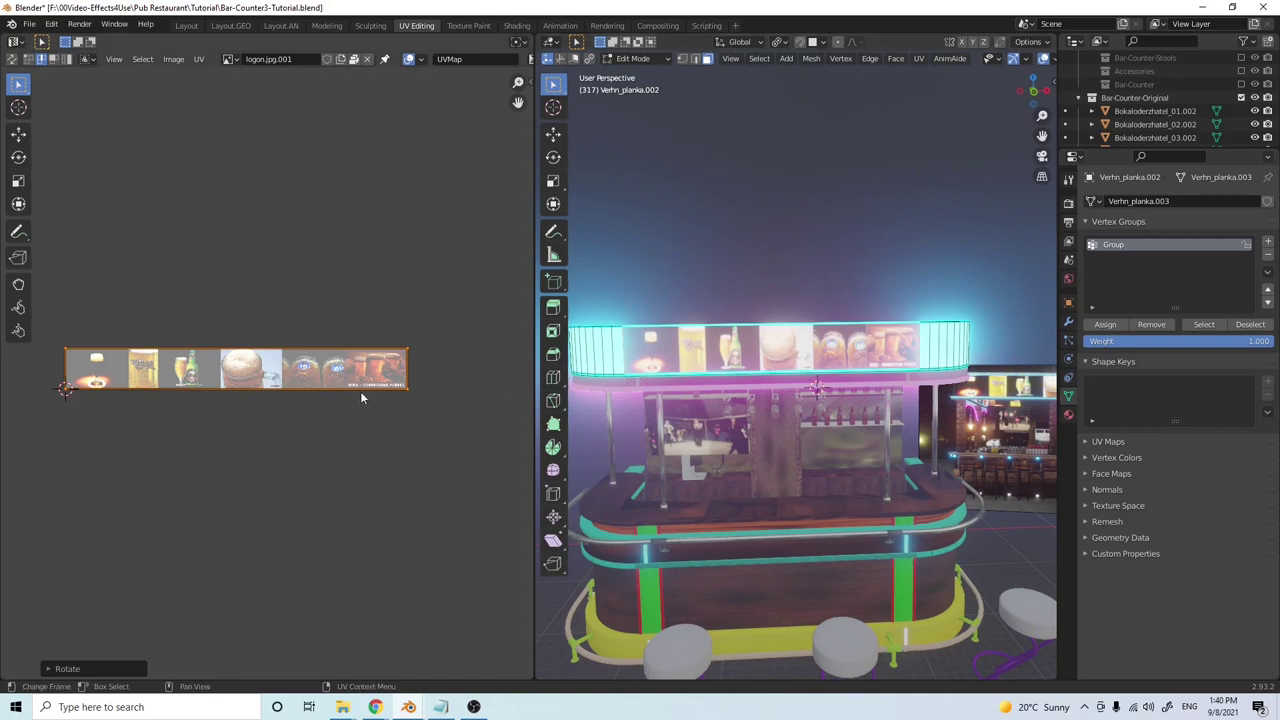
key(Tab)
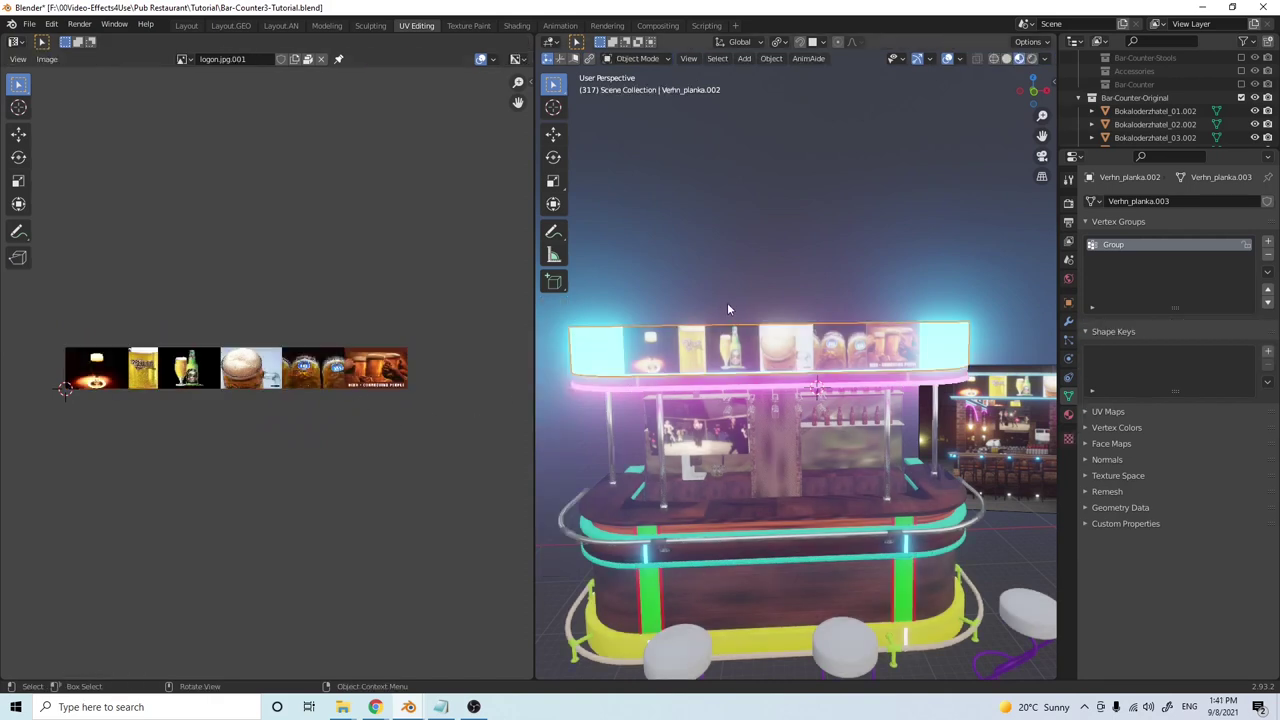
scroll(732, 294, down, 5)
middle_drag(732, 294, 790, 300)
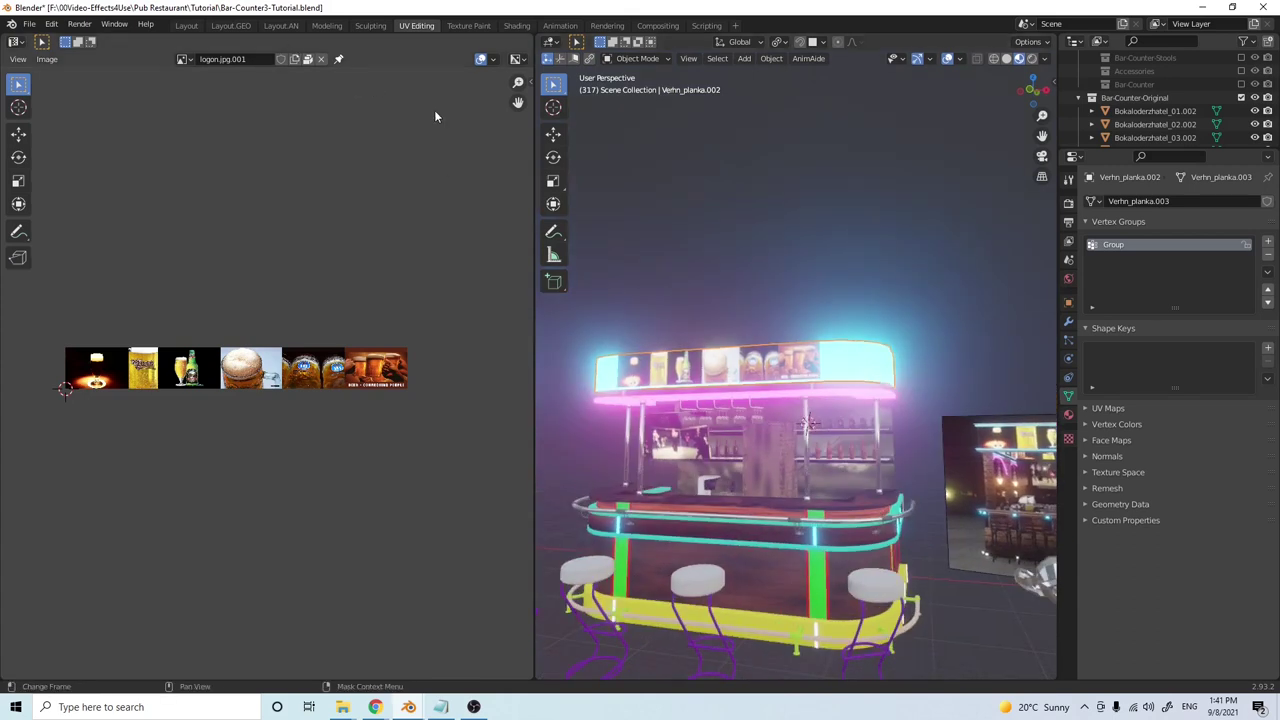
mouse_move(886, 396)
middle_down()
mouse_move(859, 438)
mouse_move(897, 377)
mouse_move(850, 386)
mouse_move(802, 426)
mouse_move(878, 374)
middle_up()
scroll(880, 399, up, 5)
key(Tab)
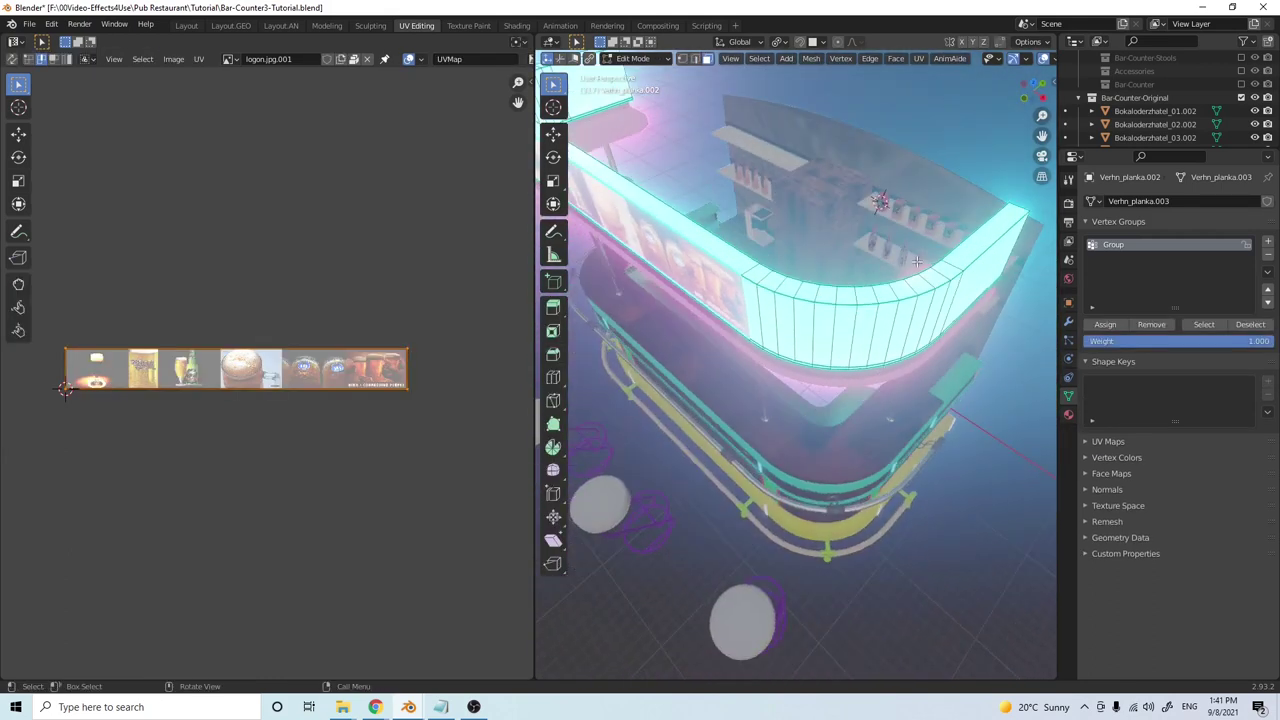
Box-select the curved right-hand canopy faces and assign them TV-Screen-Adverts
middle_drag(915, 324, 785, 317)
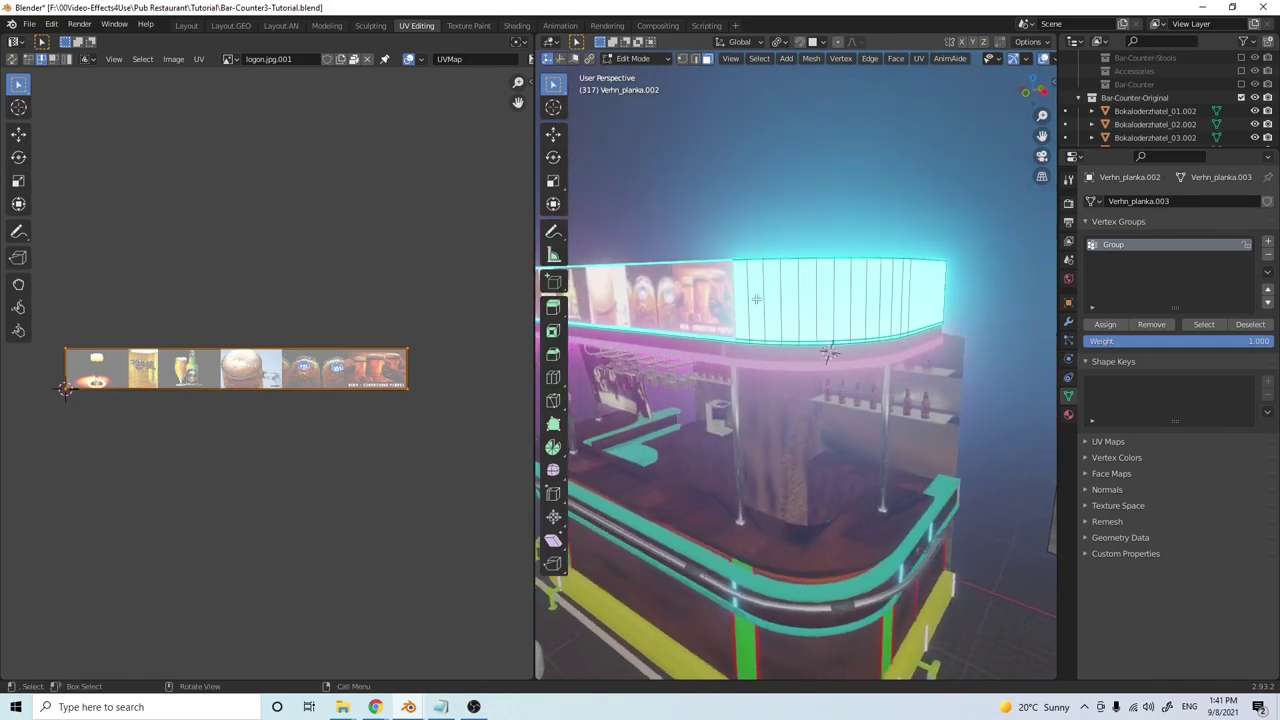
drag(744, 295, 904, 305)
middle_drag(829, 352, 797, 330)
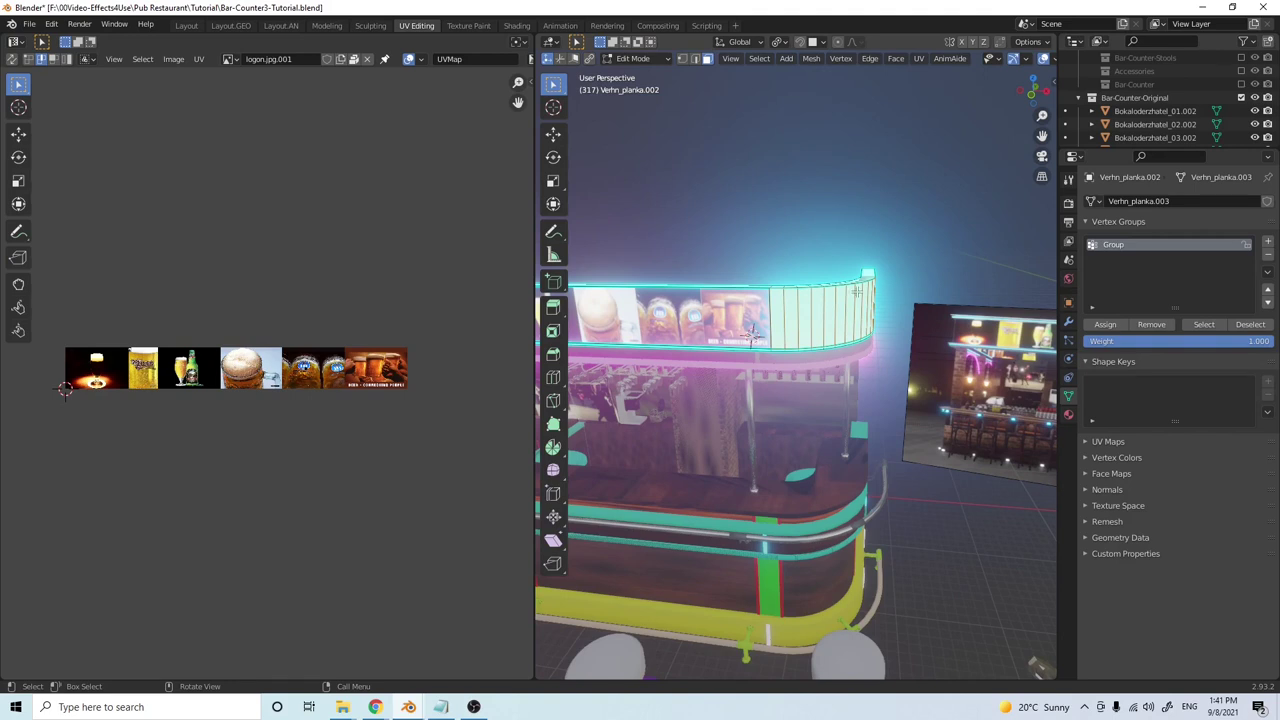
click(1068, 413)
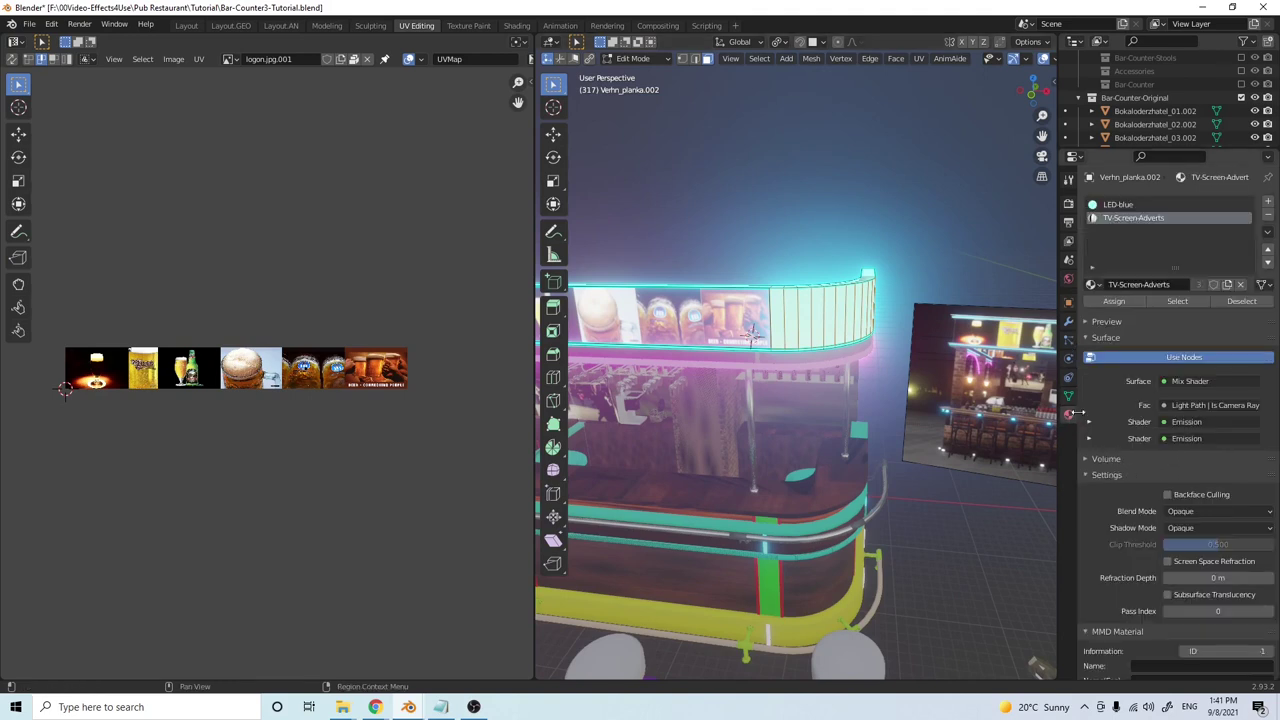
click(1117, 305)
middle_drag(890, 352, 845, 345)
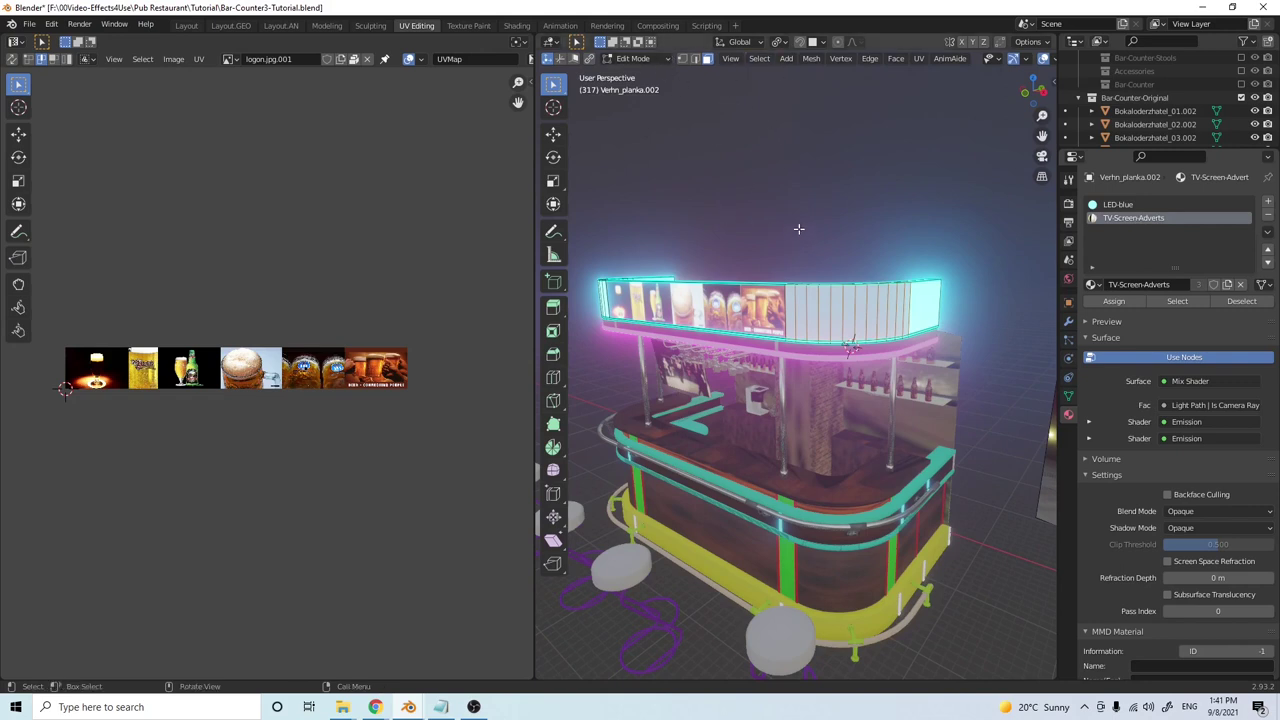
Unwrap the curved canopy faces and rotate the new UV island about 90 degrees
key(u)
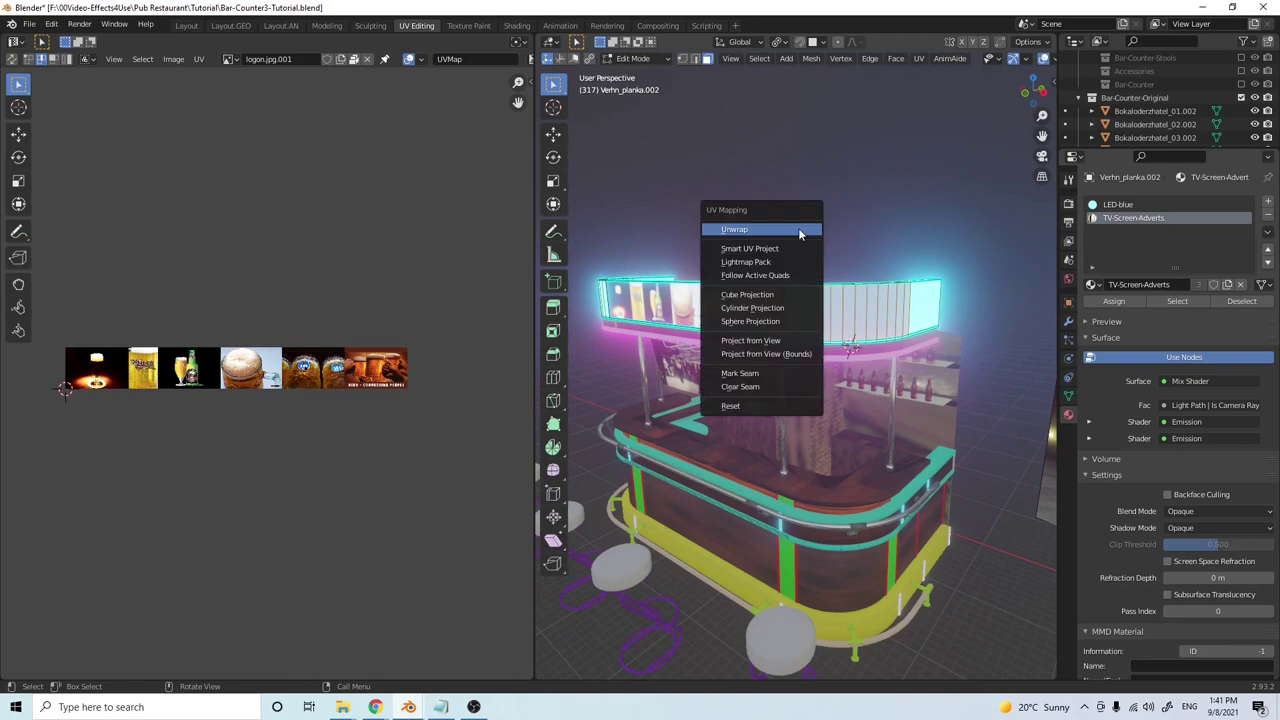
click(798, 230)
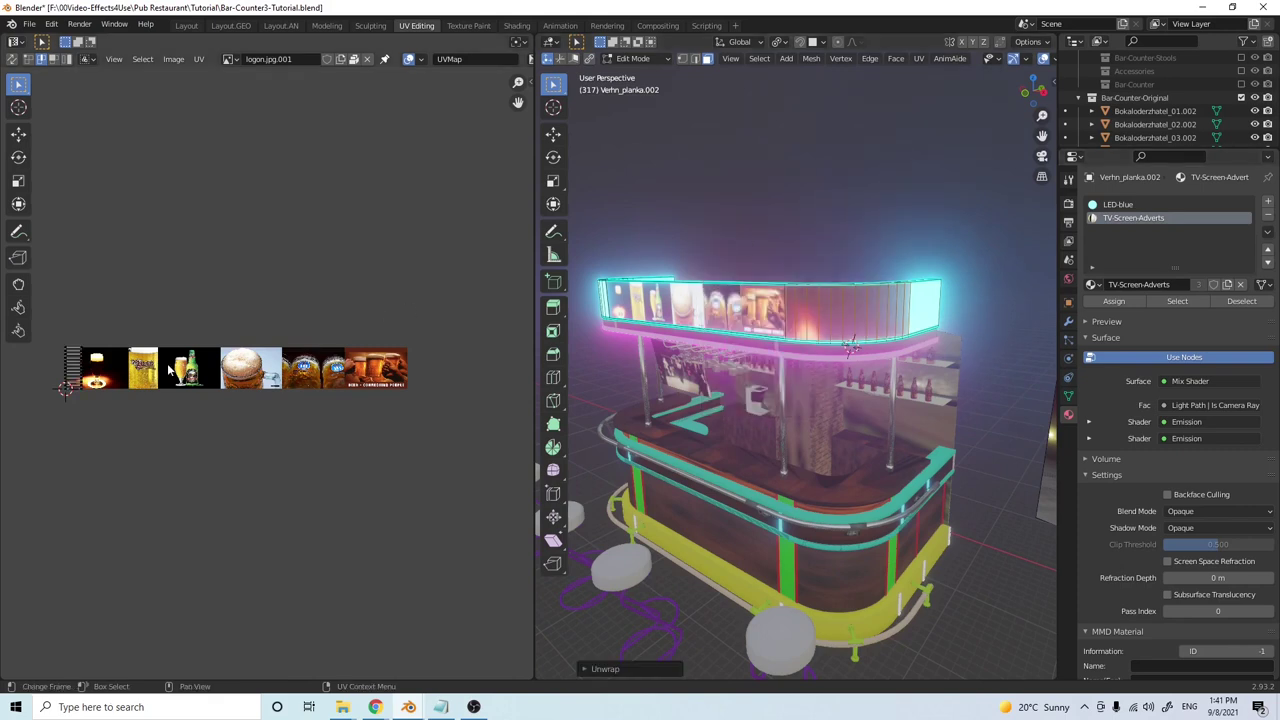
drag(52, 333, 104, 409)
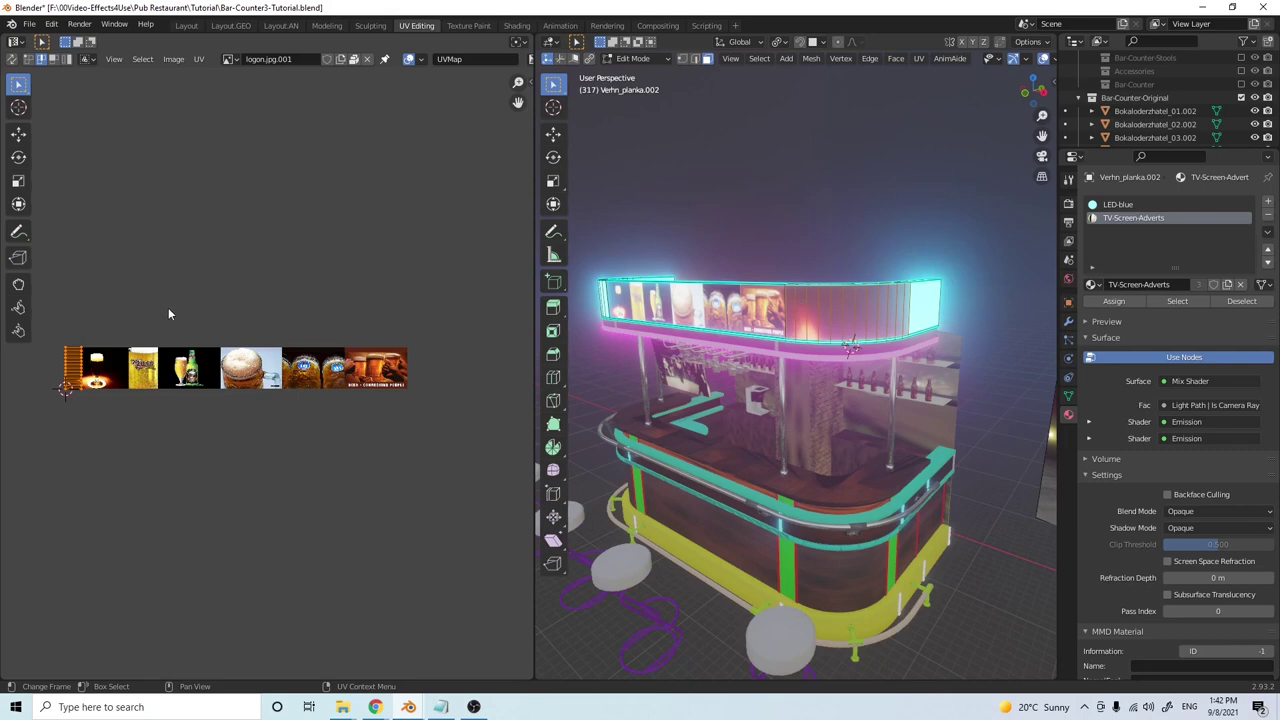
key(r)
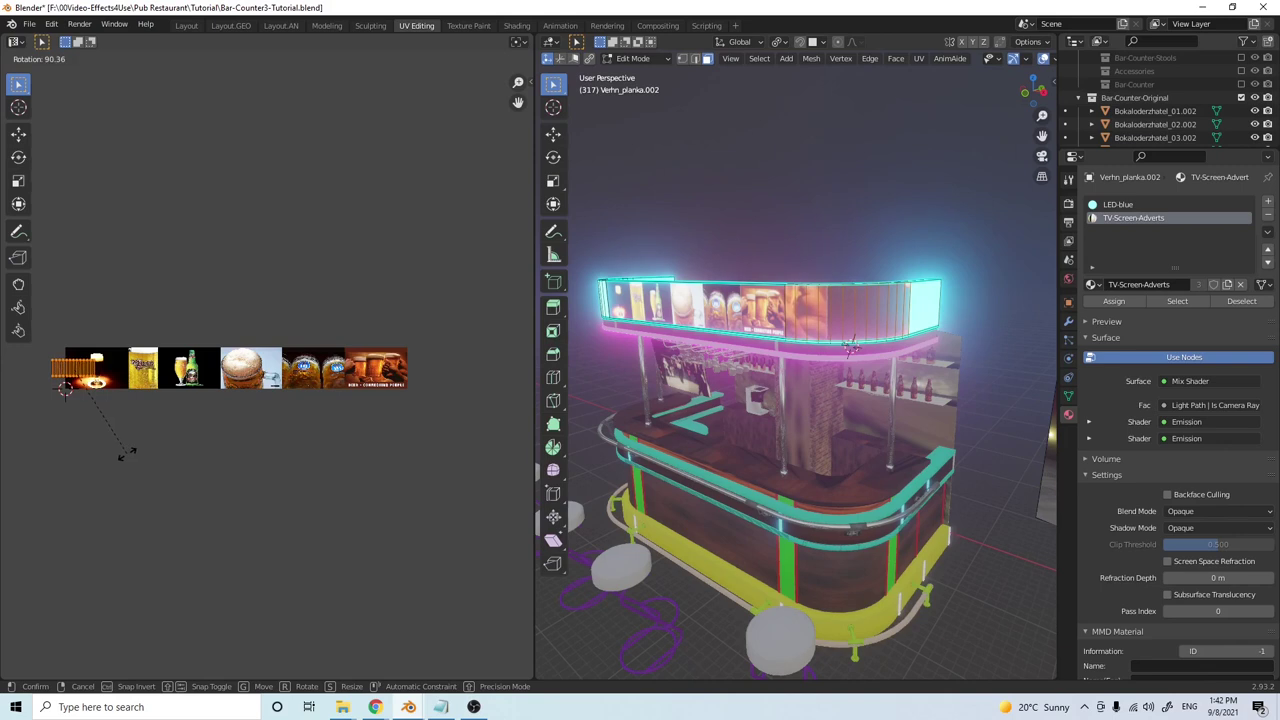
click(127, 457)
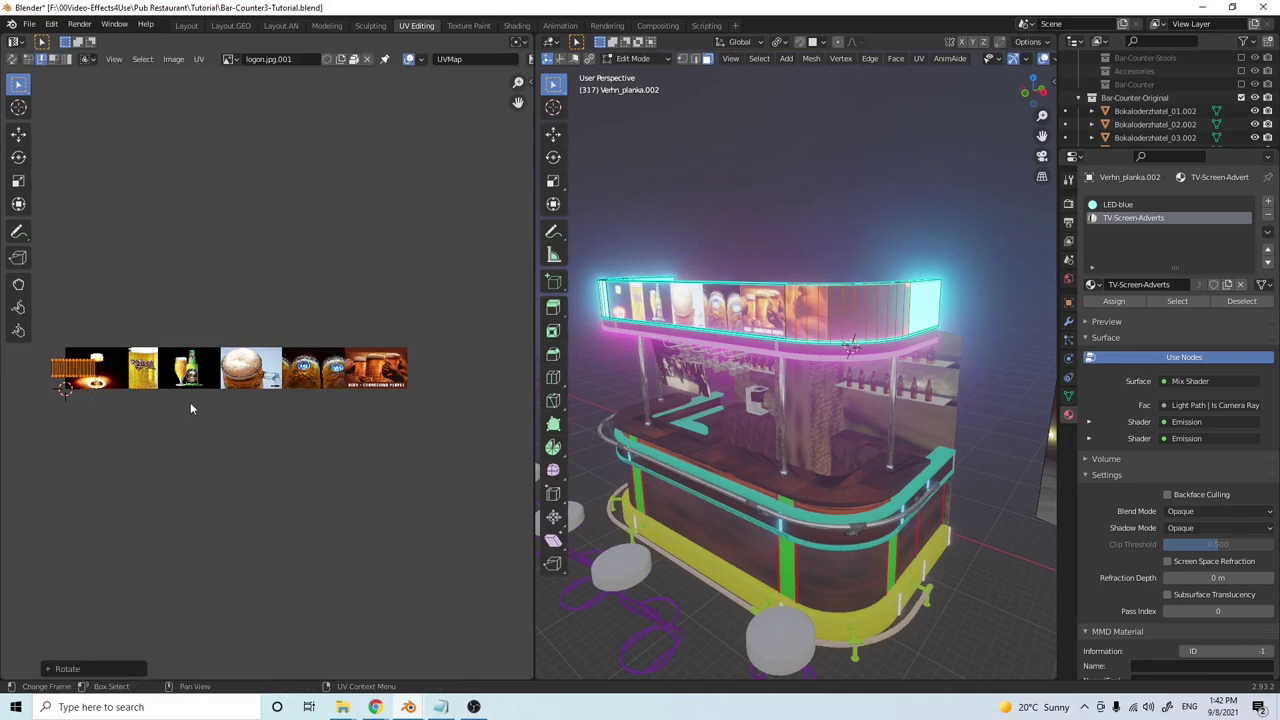
Move the island onto the left beer images, enlarge it, and stretch it about 1.37× along X
key(g)
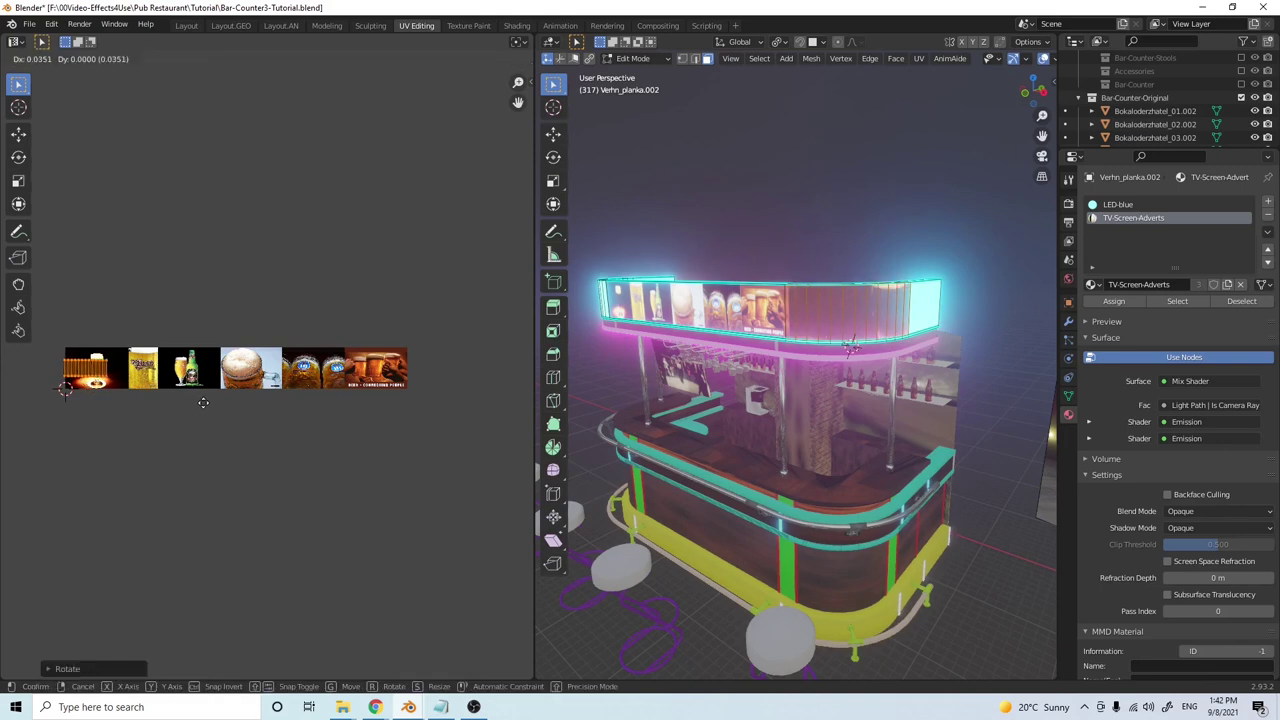
click(254, 403)
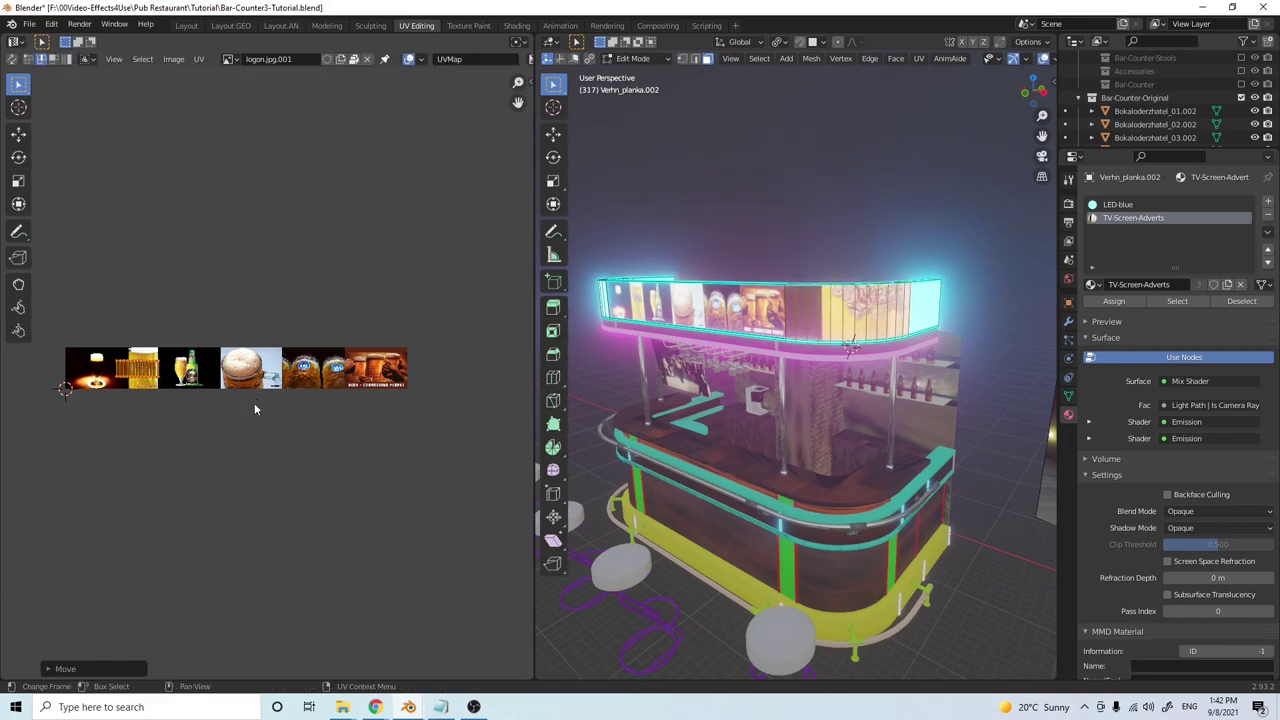
key(s)
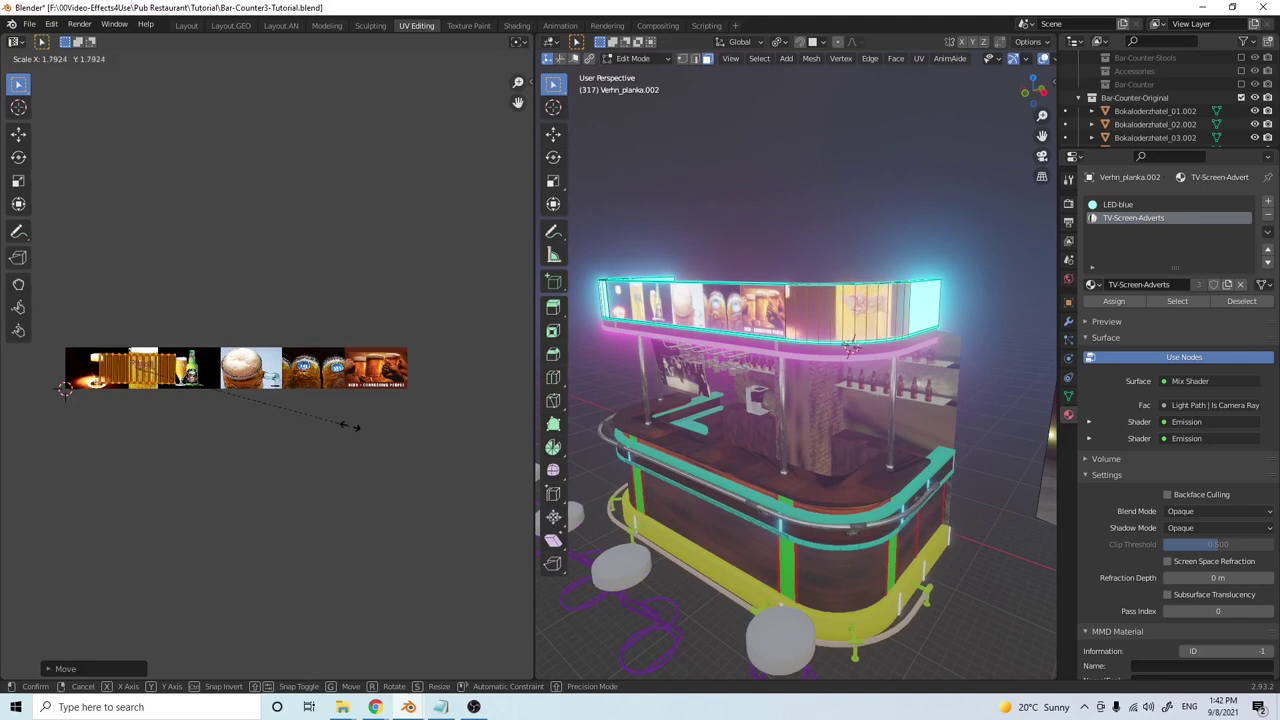
click(437, 443)
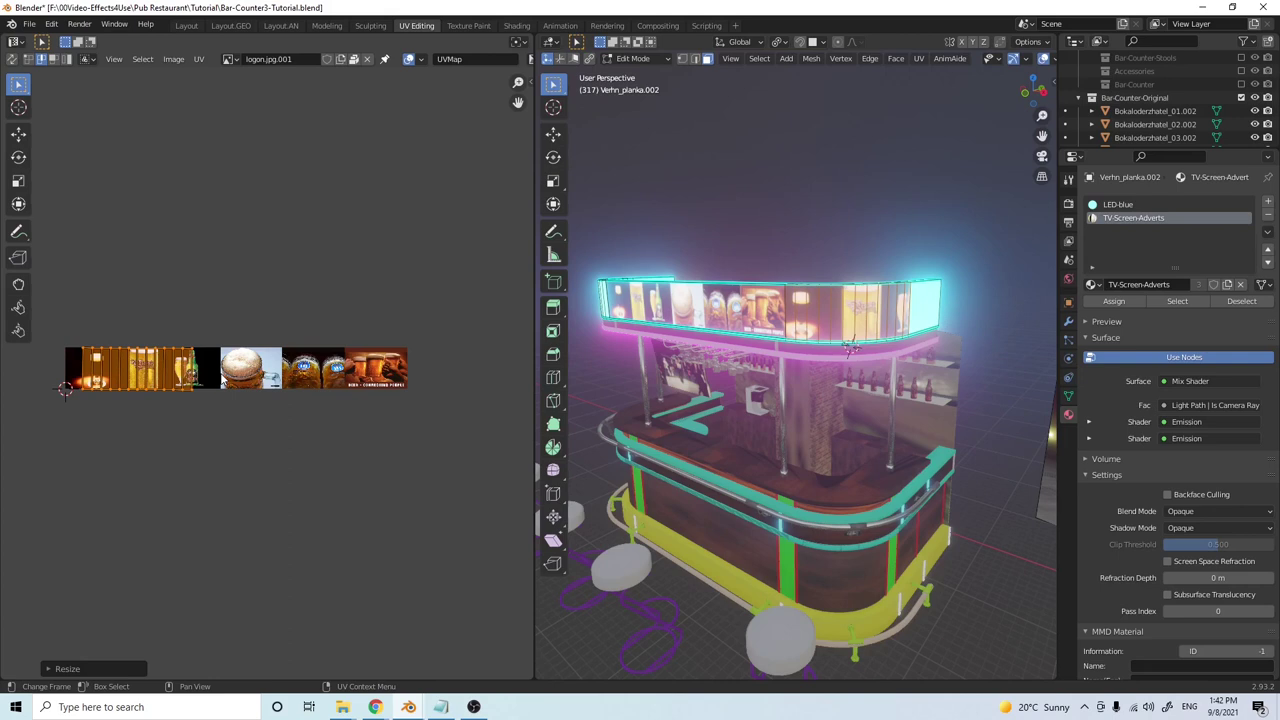
key(s)
key(x)
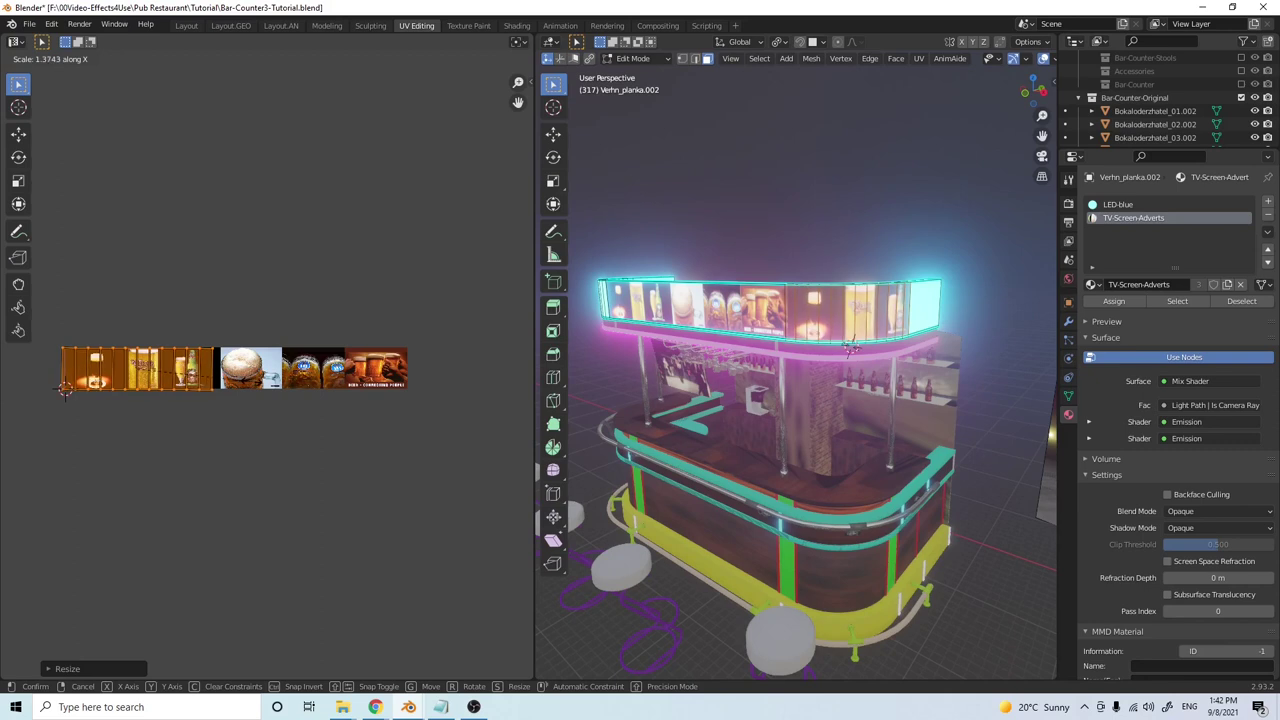
click(848, 317)
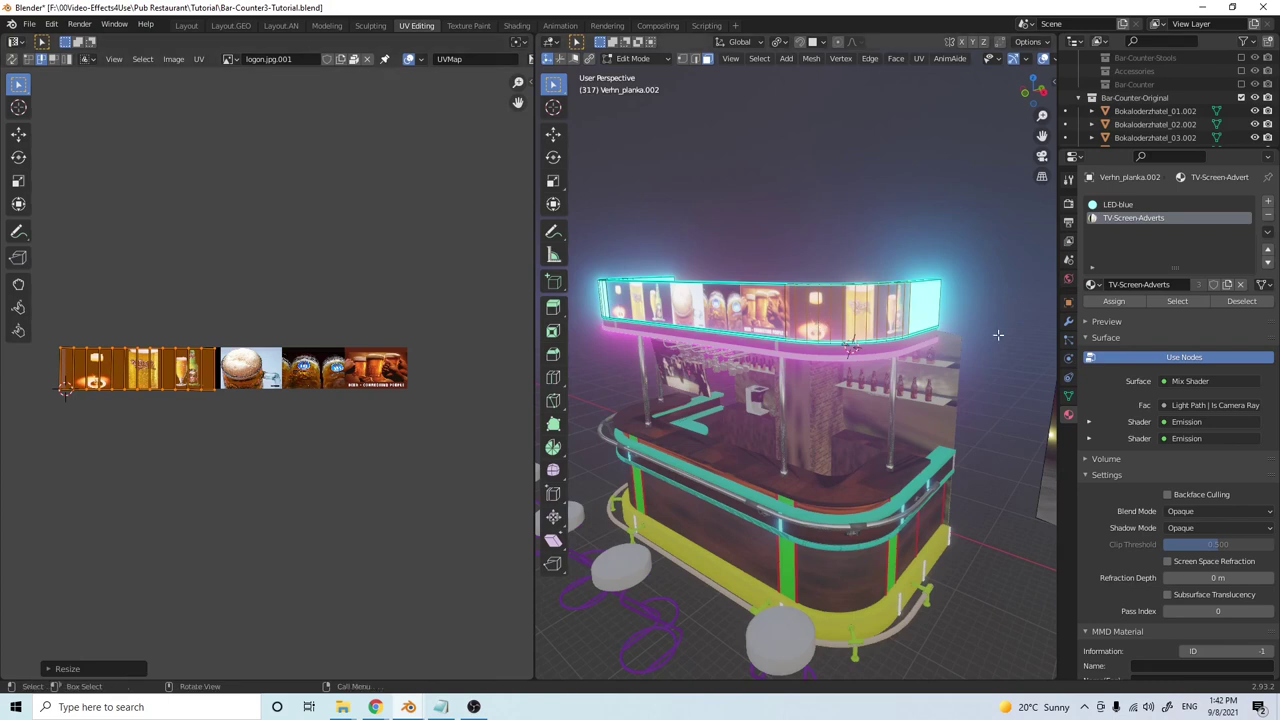
Select the plain cyan LED-blue band faces and assign them TV-Screen-Adverts
scroll(860, 394, down, 3)
middle_drag(860, 394, 855, 367)
scroll(855, 368, up, 5)
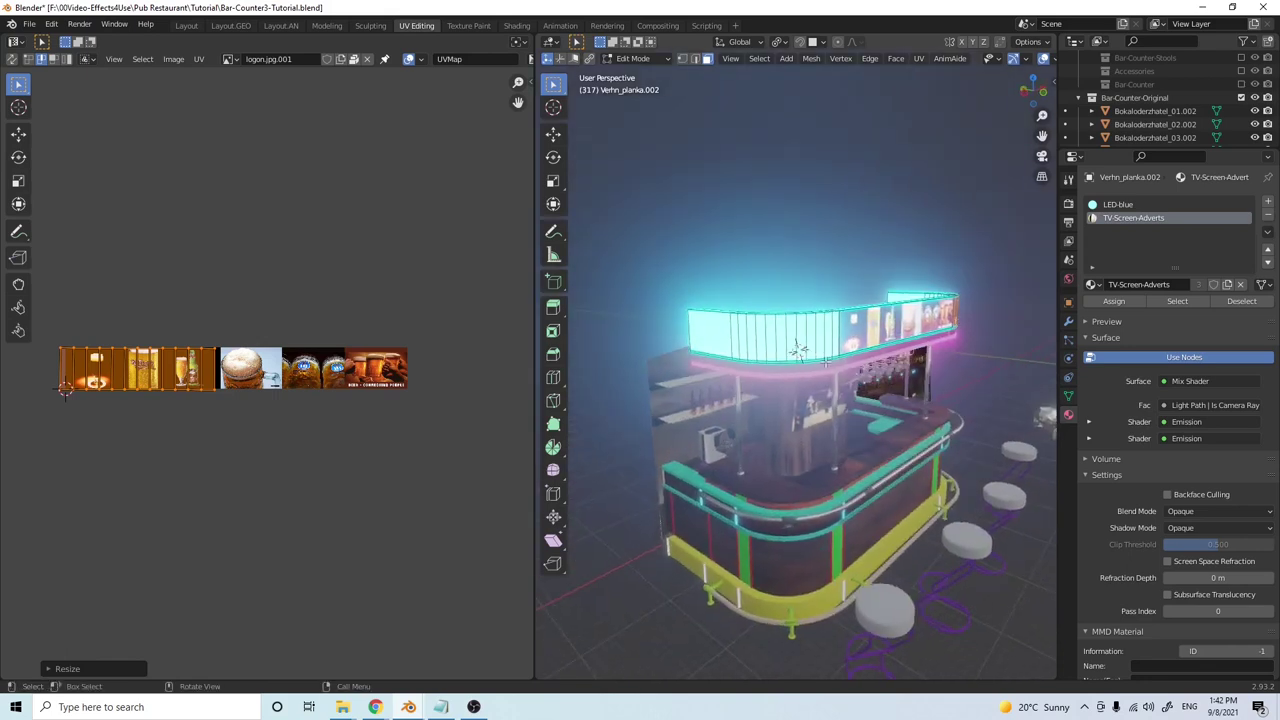
click(695, 318)
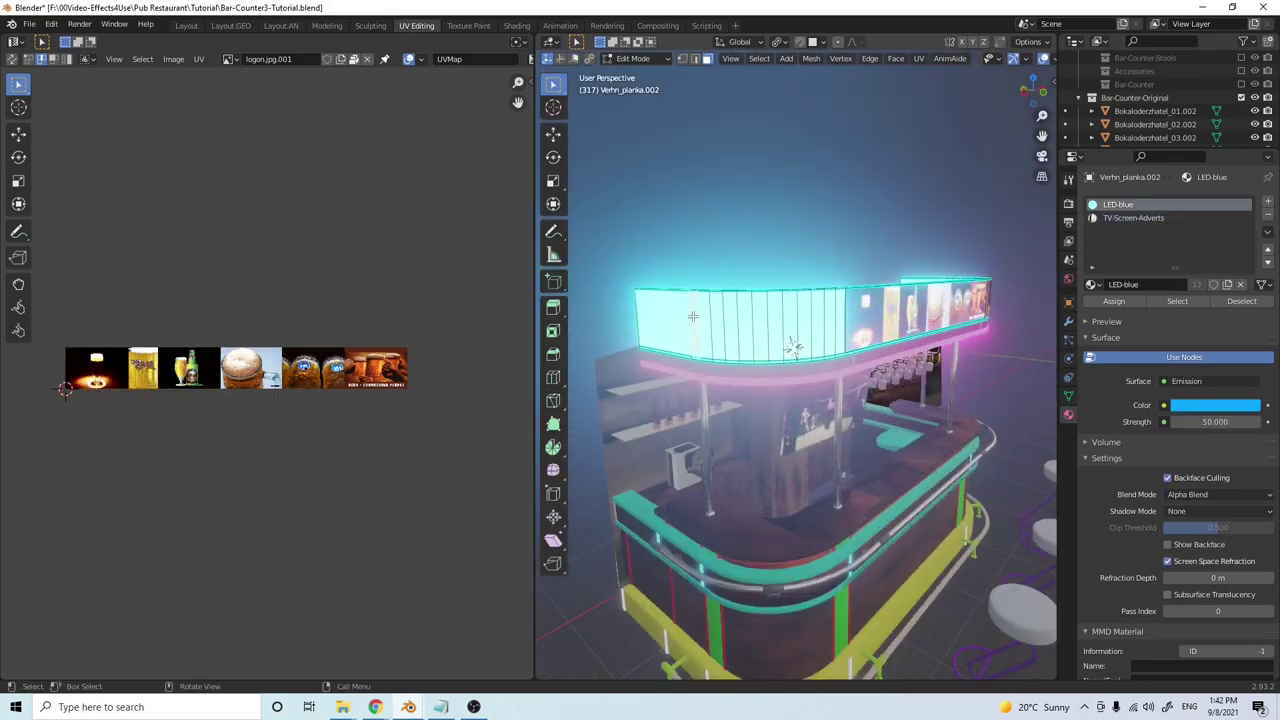
drag(703, 320, 768, 337)
click(1126, 219)
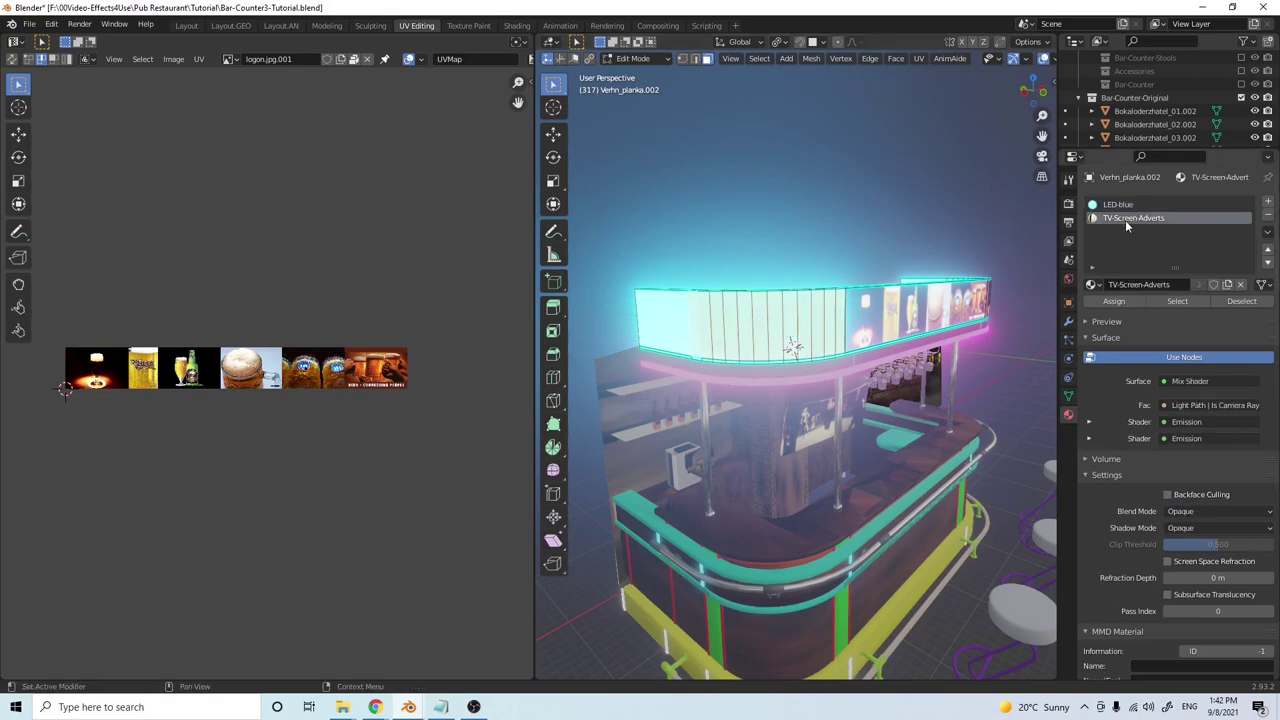
click(1108, 301)
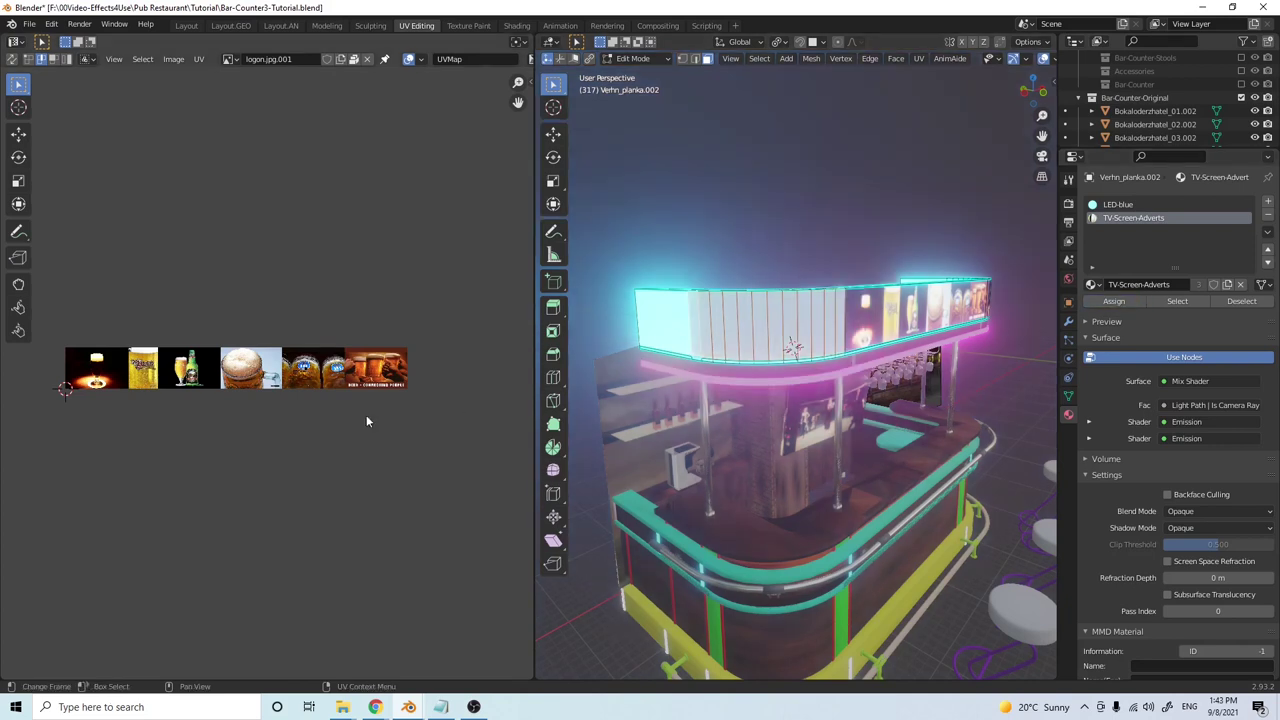
Unwrap the faces, turn the UV strip horizontal, and place it over the right-hand images at about 2.3× size
key(u)
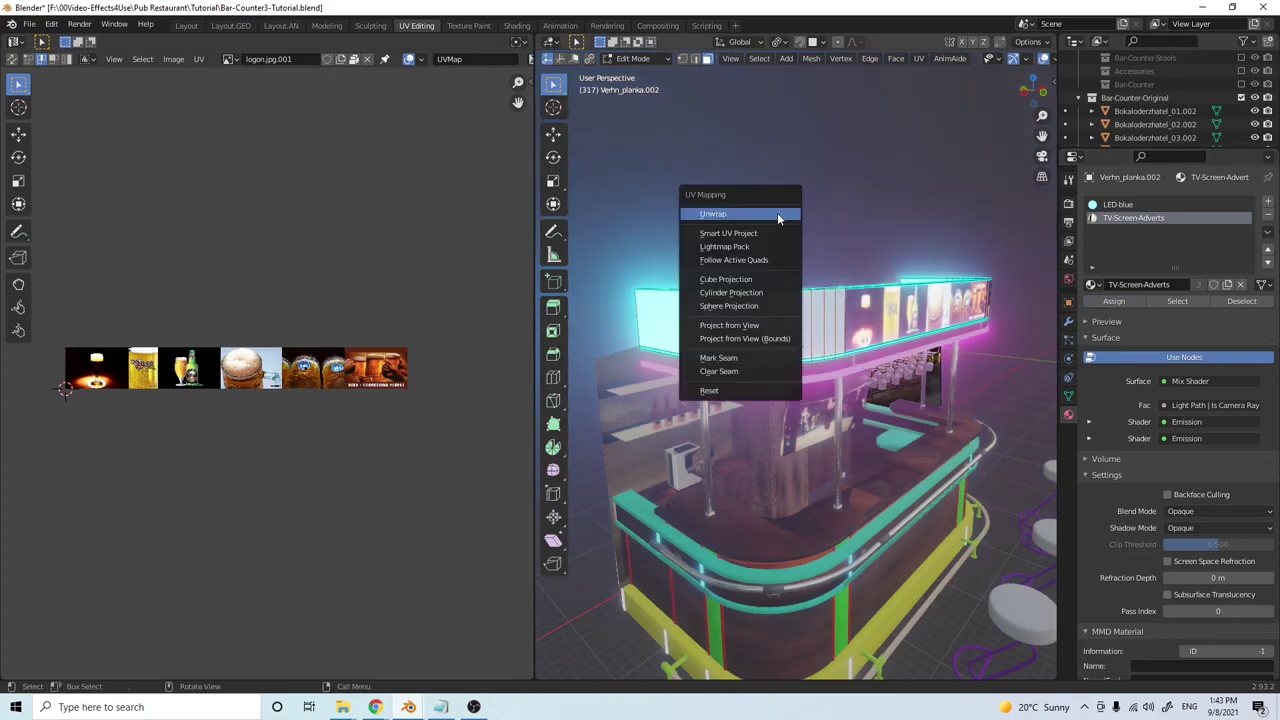
click(777, 214)
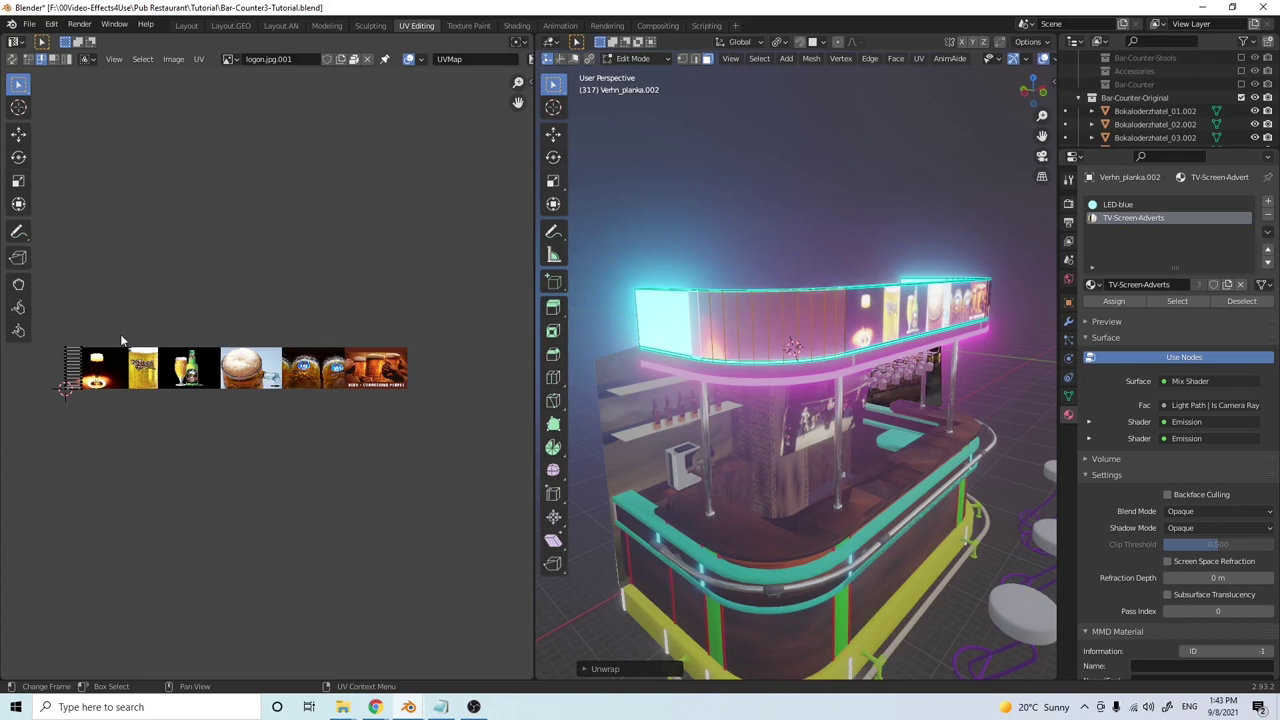
key(a)
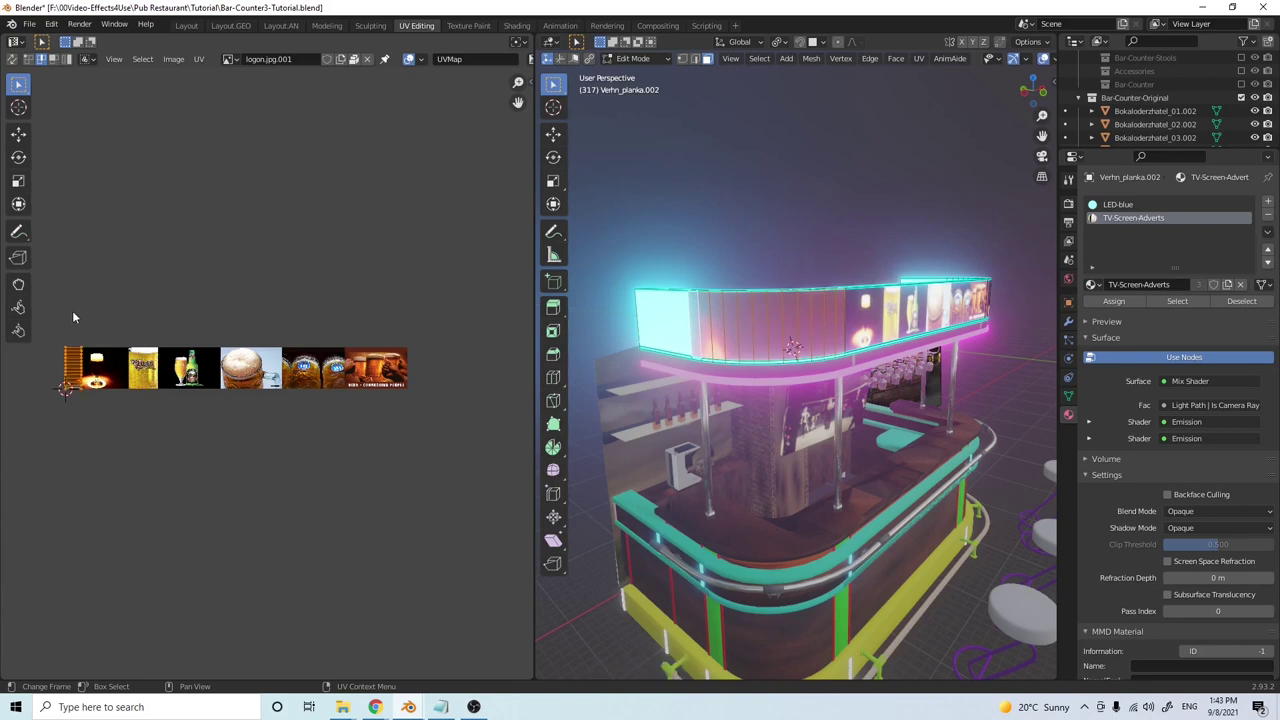
key(r)
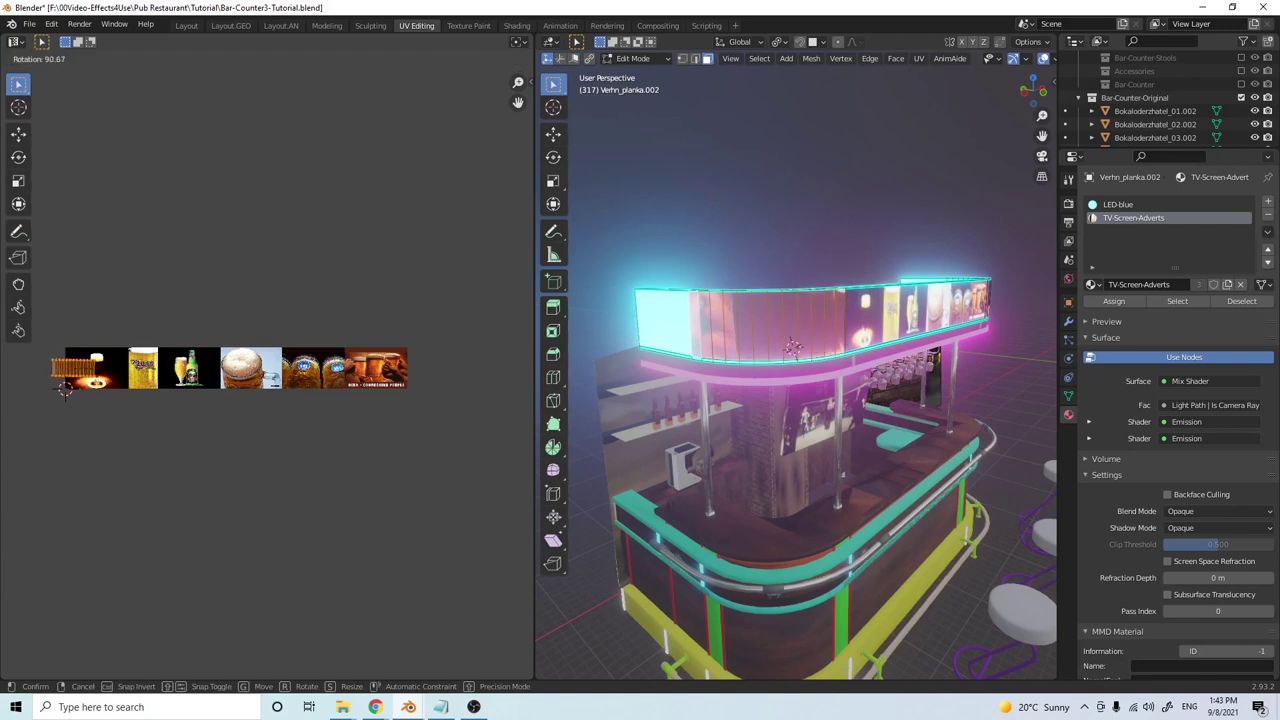
click(145, 383)
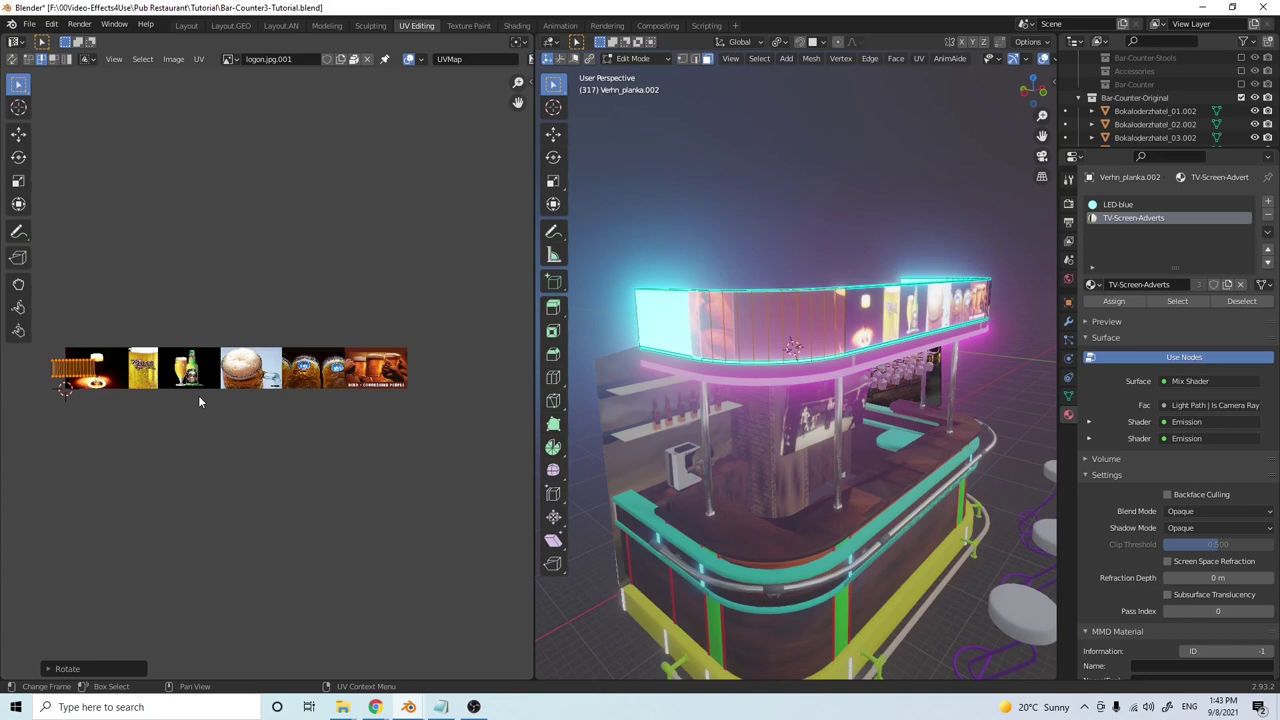
key(g)
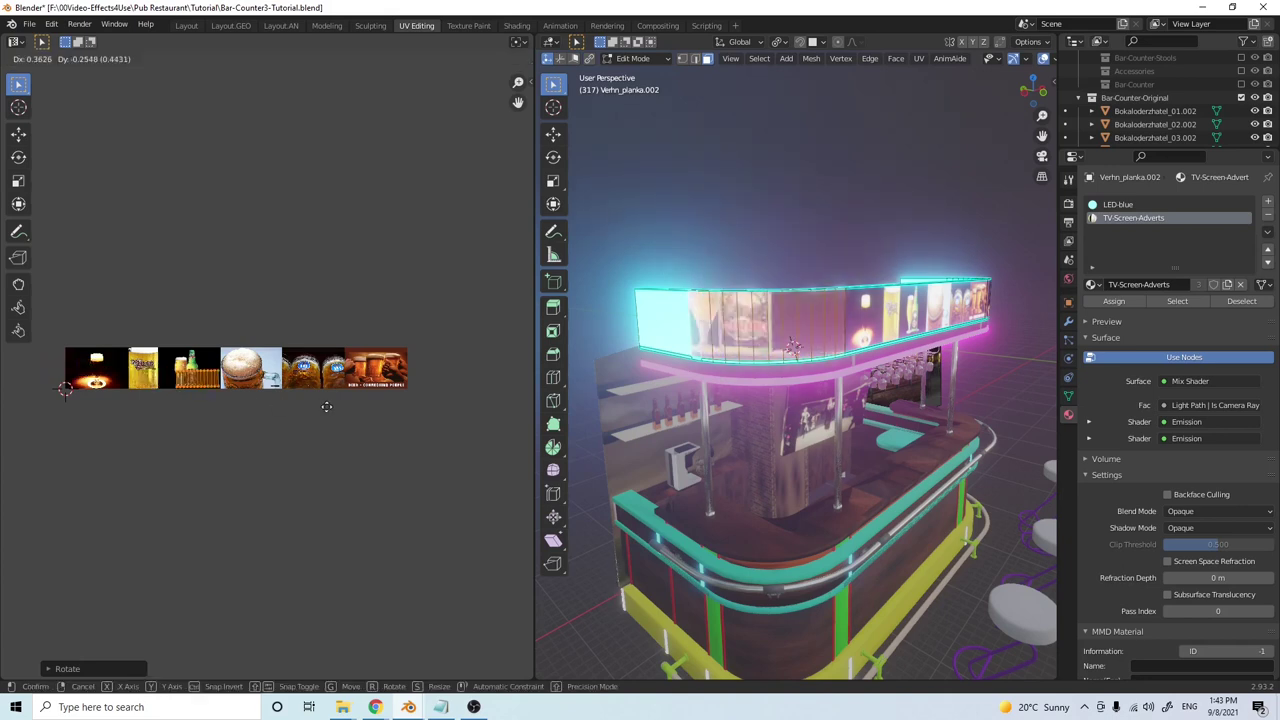
click(451, 399)
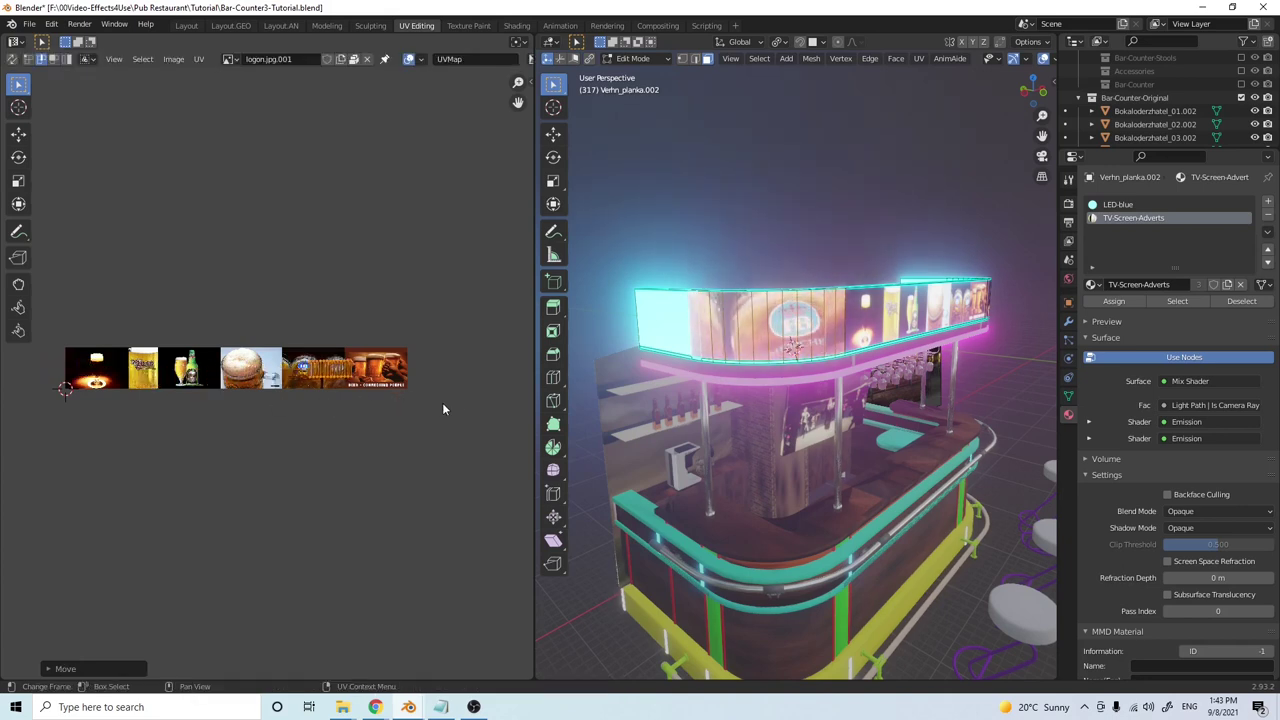
key(s)
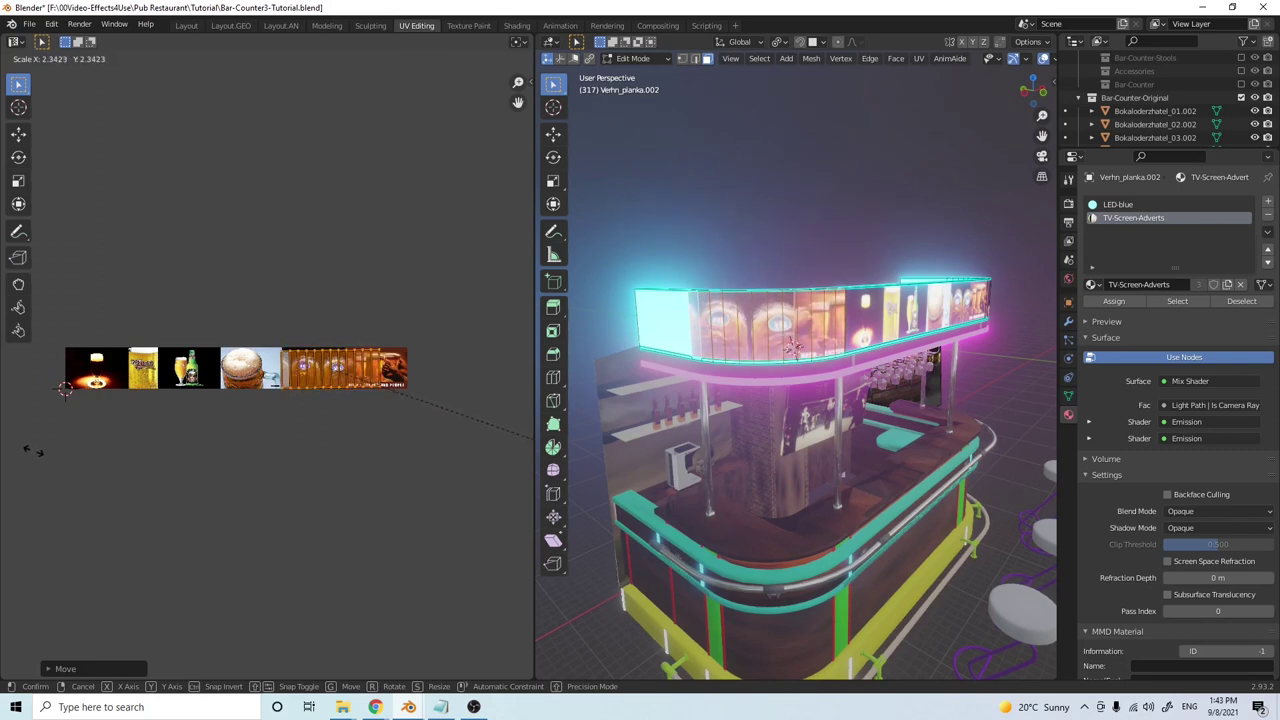
click(36, 453)
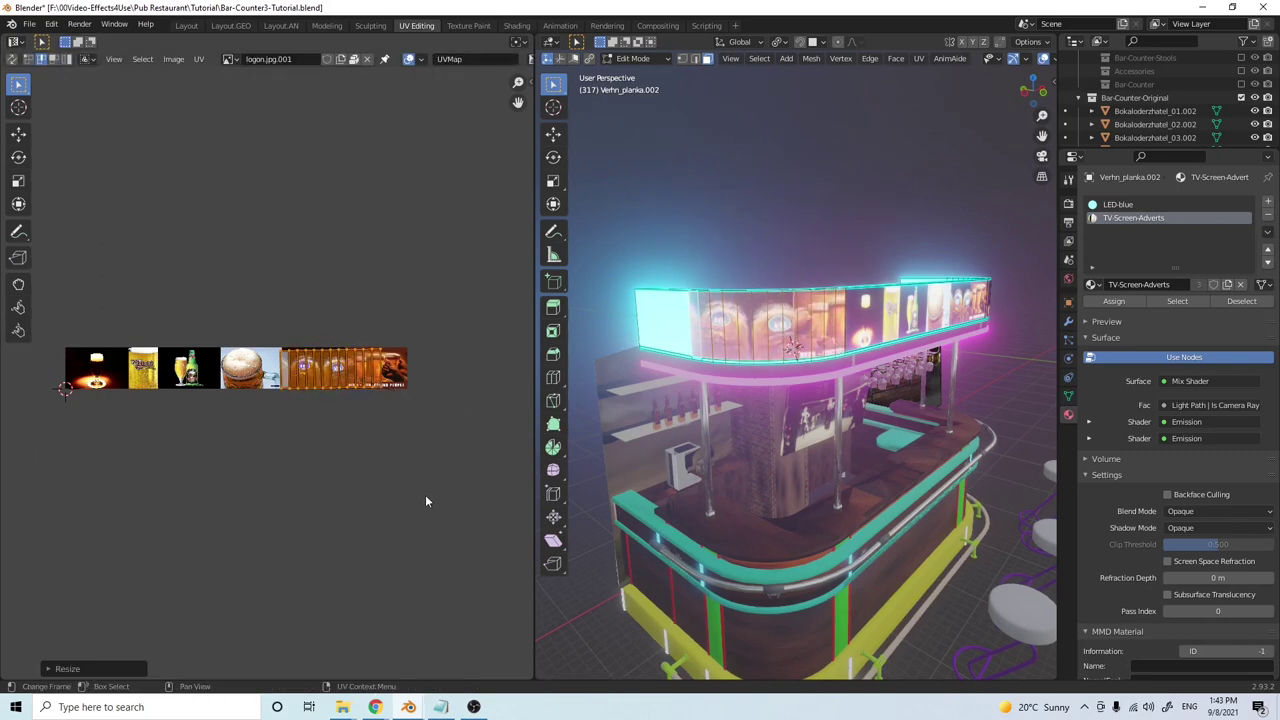
Fine-tune the UV strip's tilt and position, stretching it about 1.2× along X
key(r)
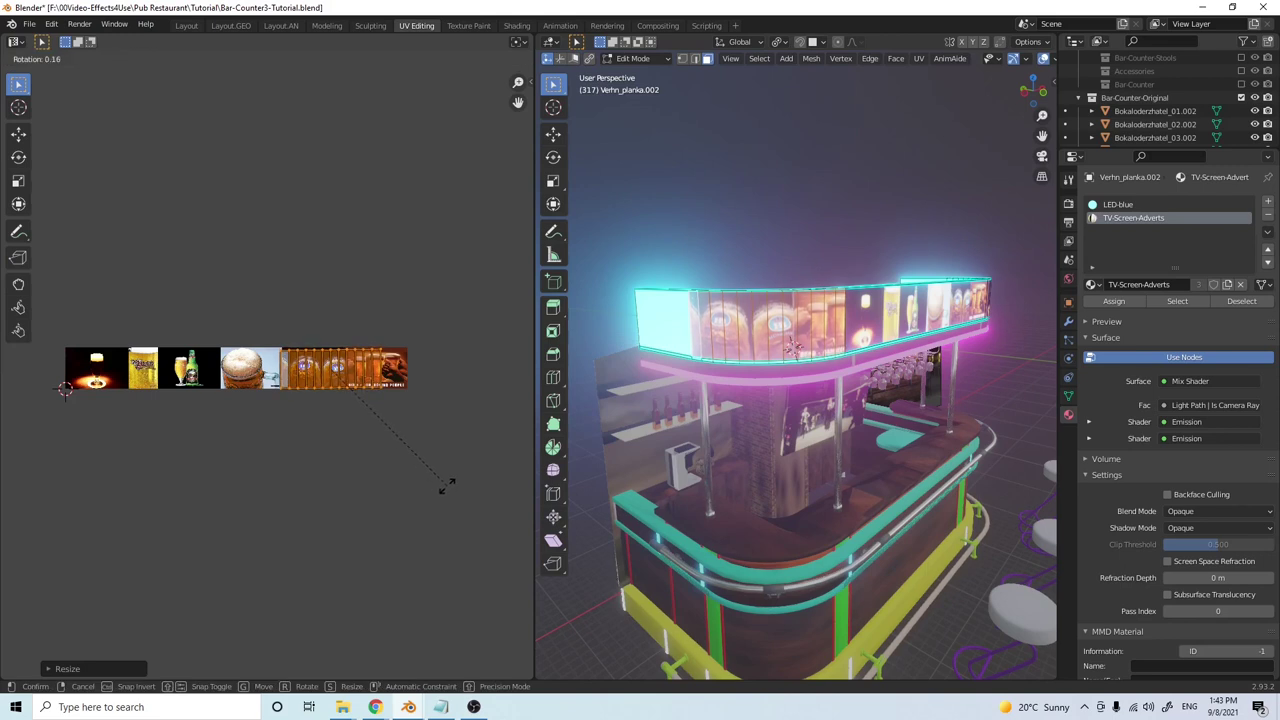
click(445, 485)
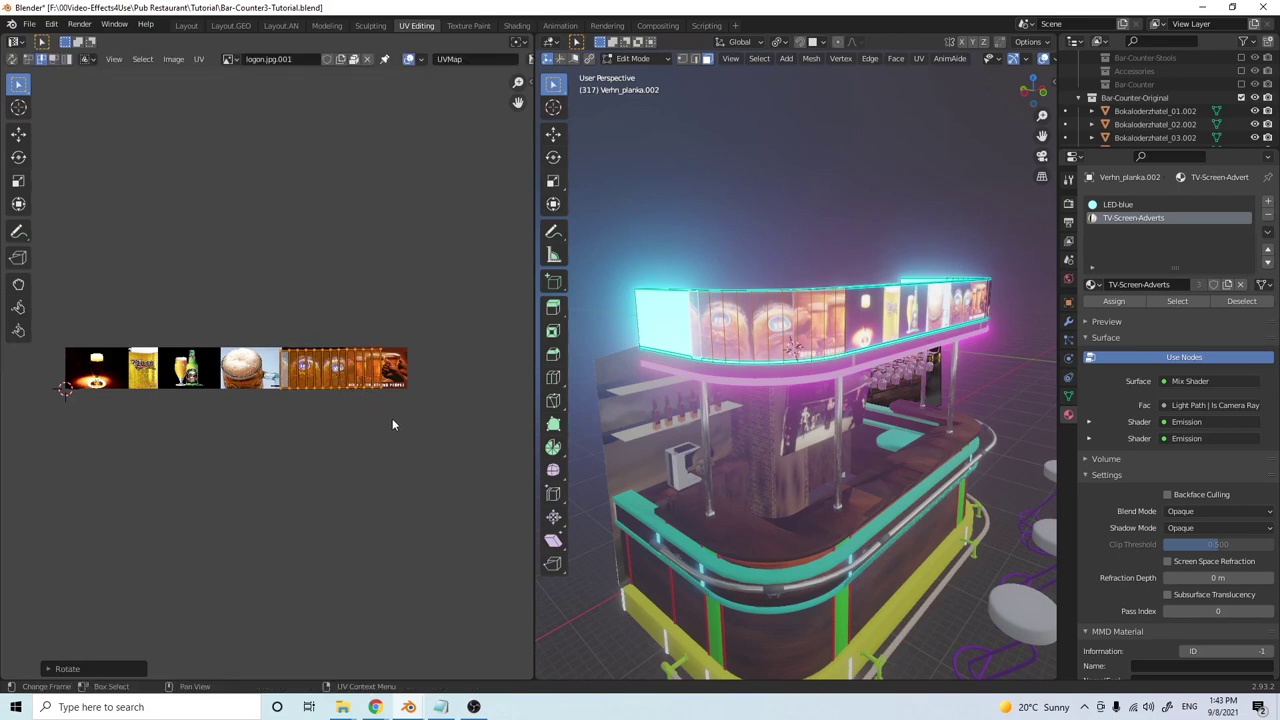
key(g)
key(x)
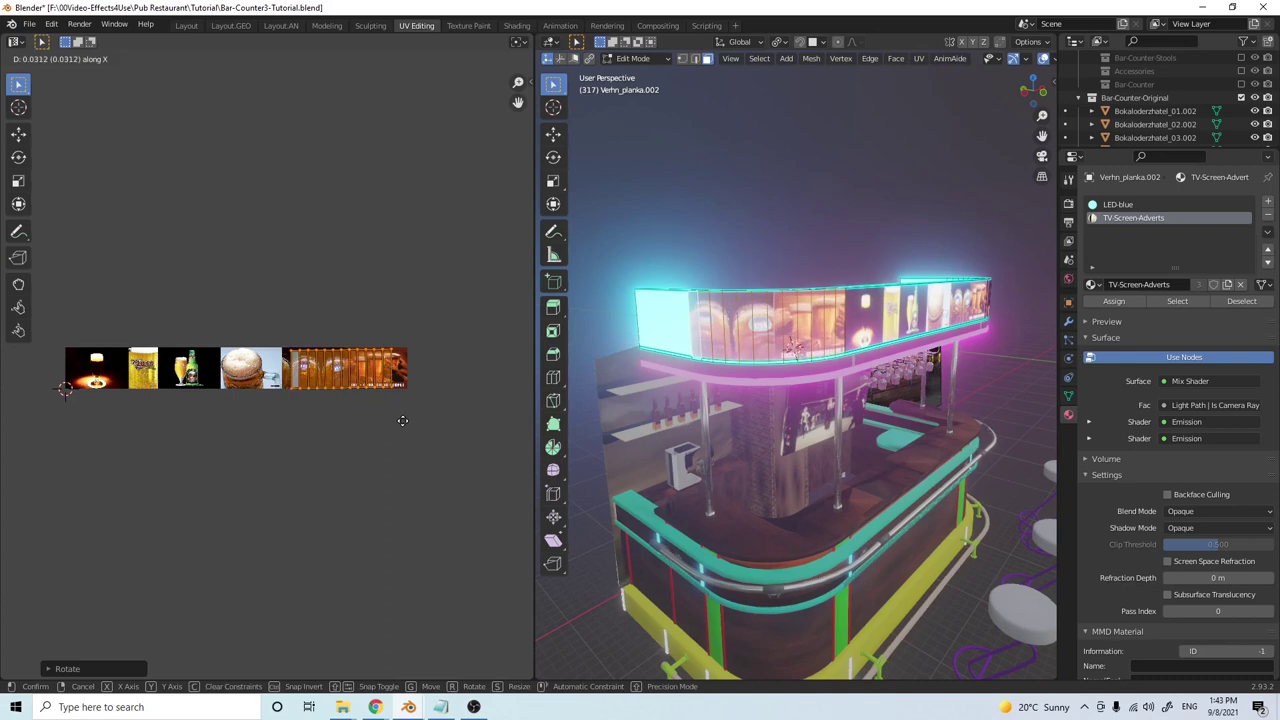
click(418, 420)
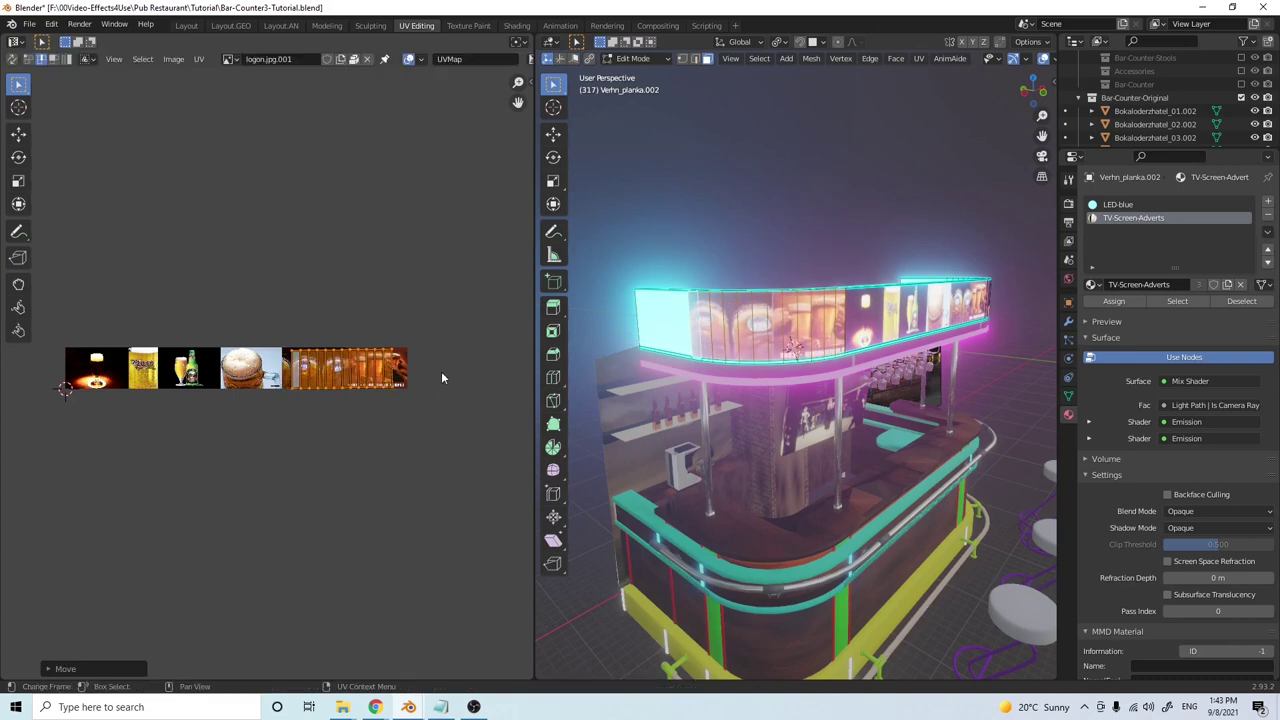
key(s)
key(x)
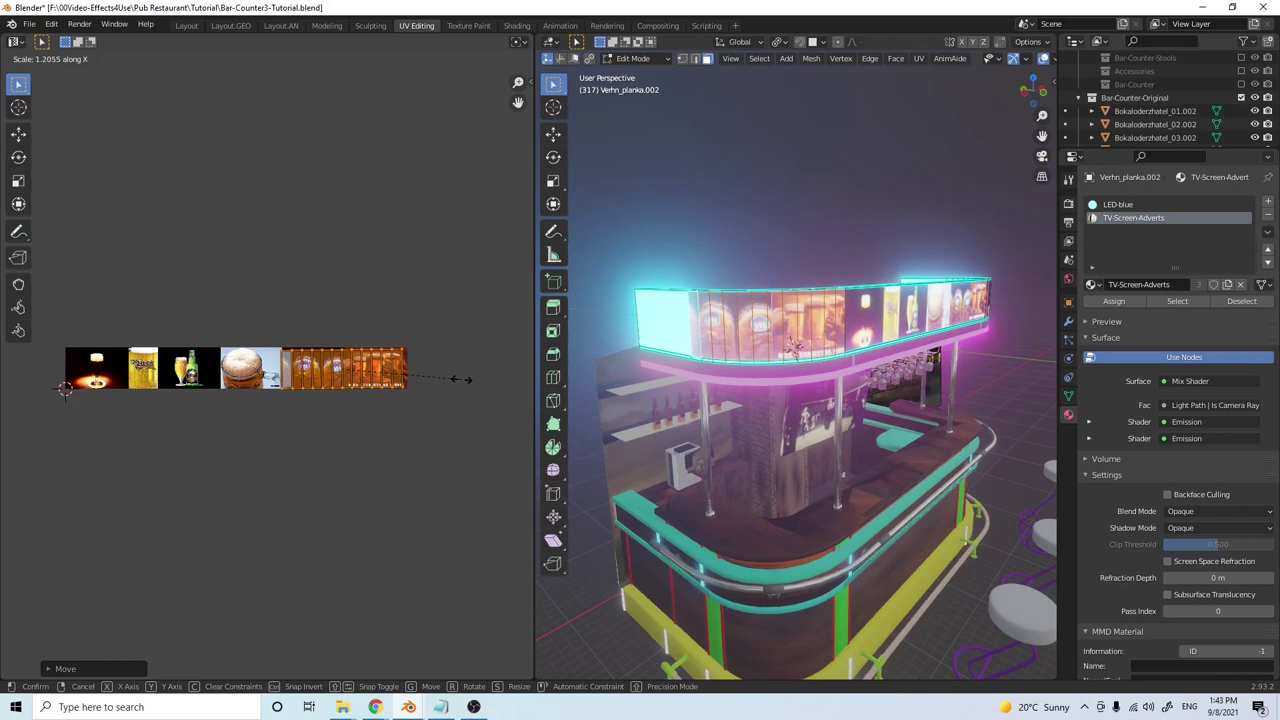
click(461, 380)
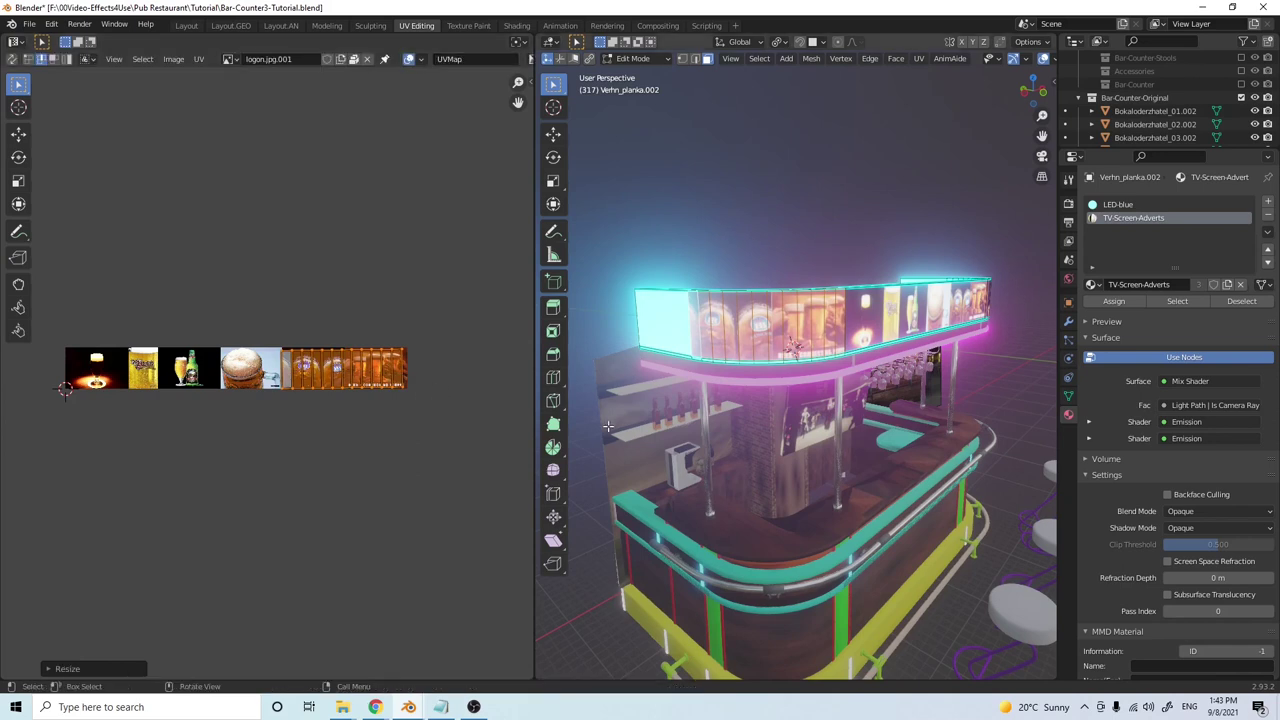
key(r)
click(443, 379)
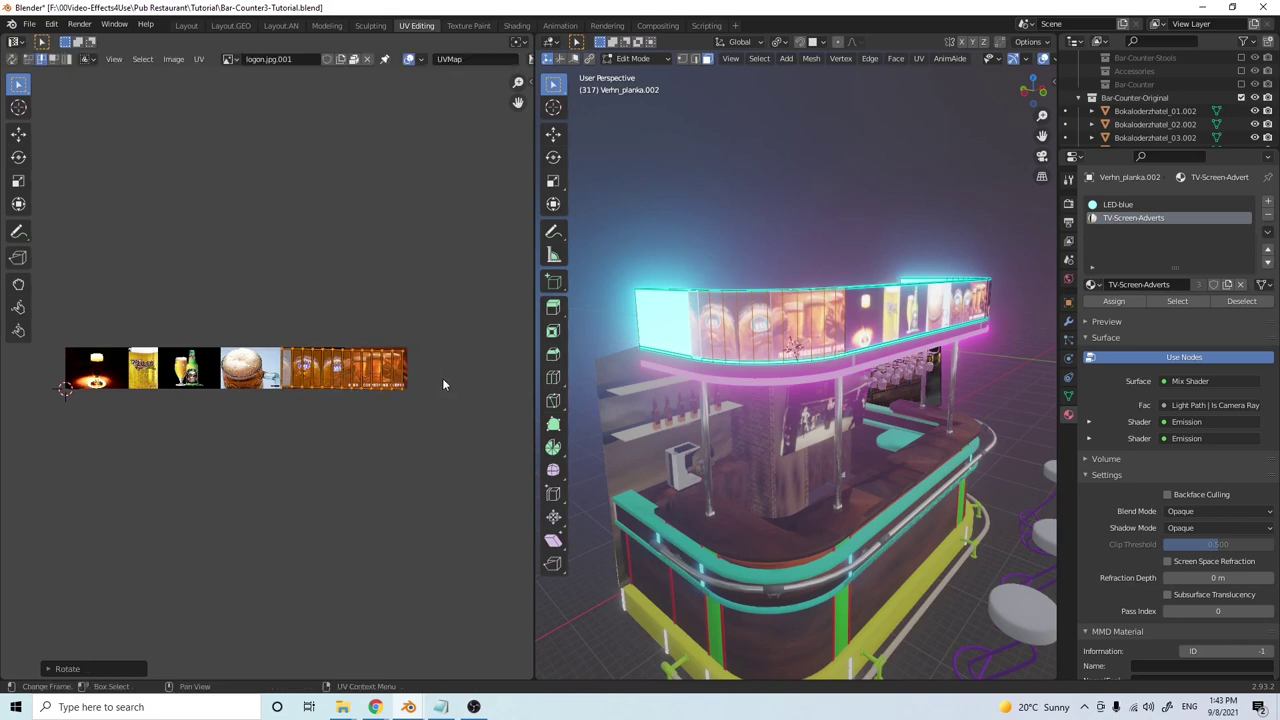
key(g)
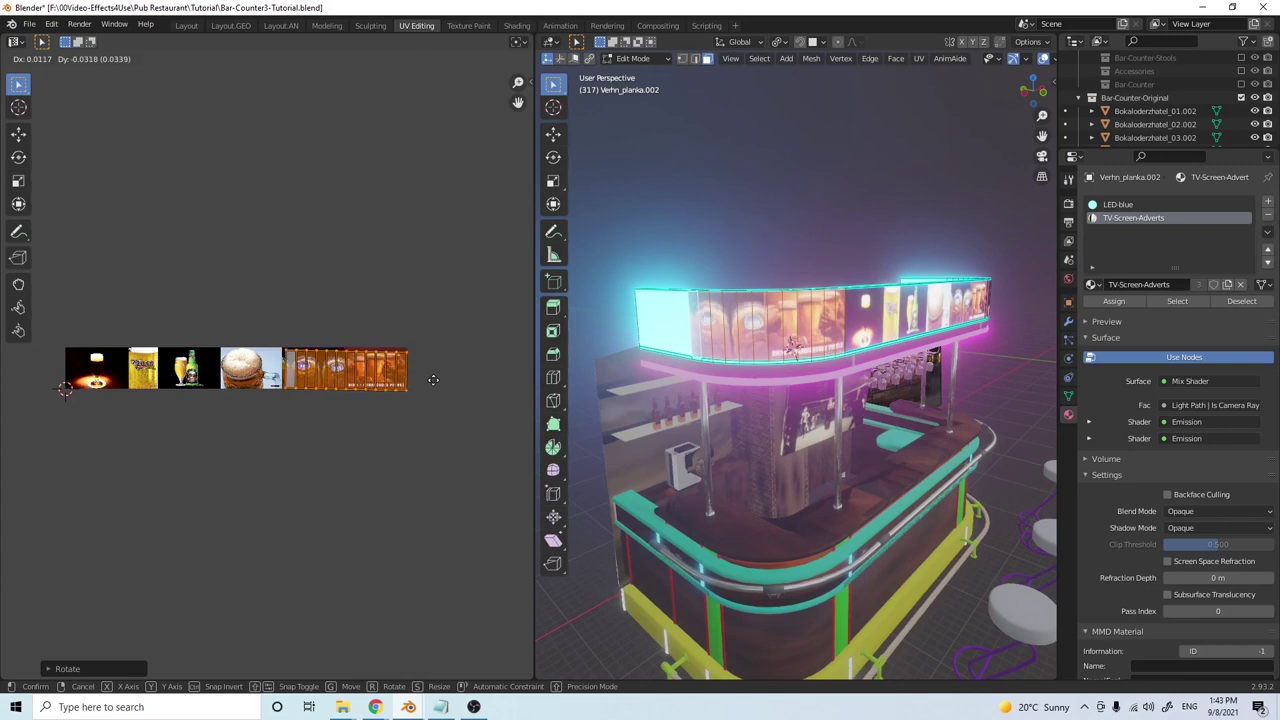
click(430, 378)
mouse_move(757, 395)
middle_down()
mouse_move(781, 409)
mouse_move(775, 400)
middle_up()
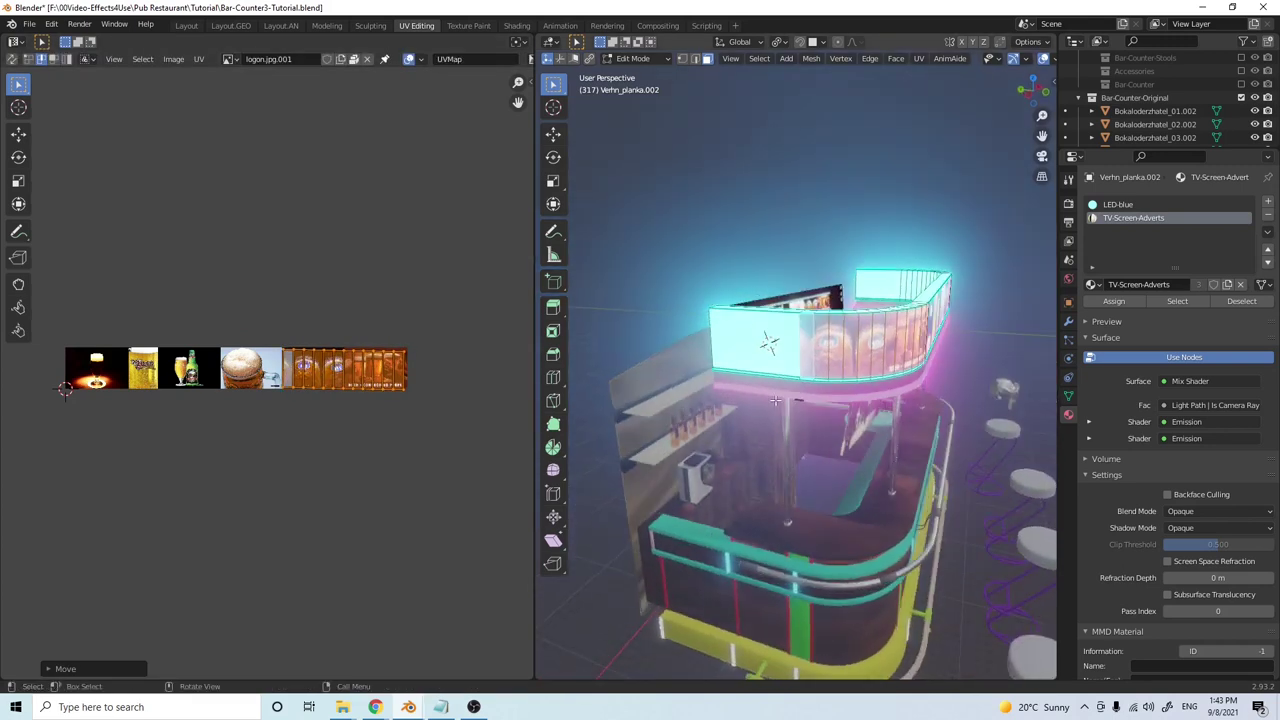
Unwrap the plain cyan face at the band's end, scale its UVs along X, and assign TV-Screen-Adverts
click(751, 338)
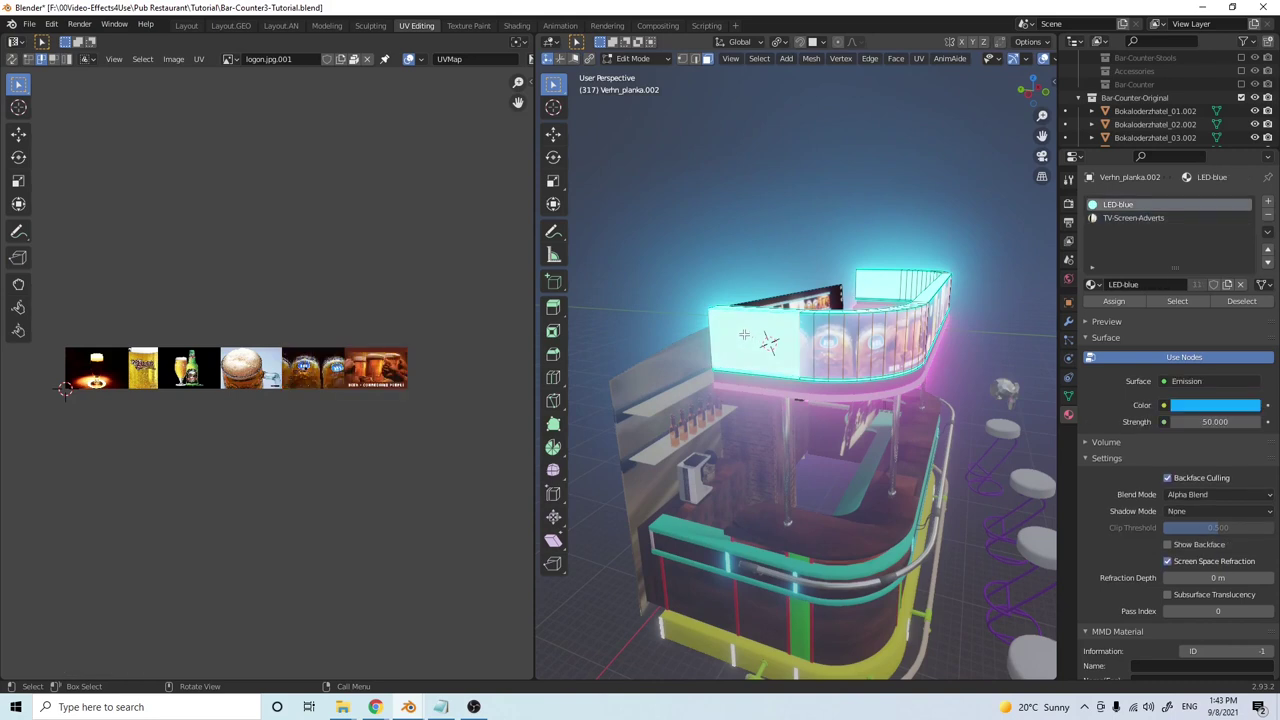
key(u)
click(711, 211)
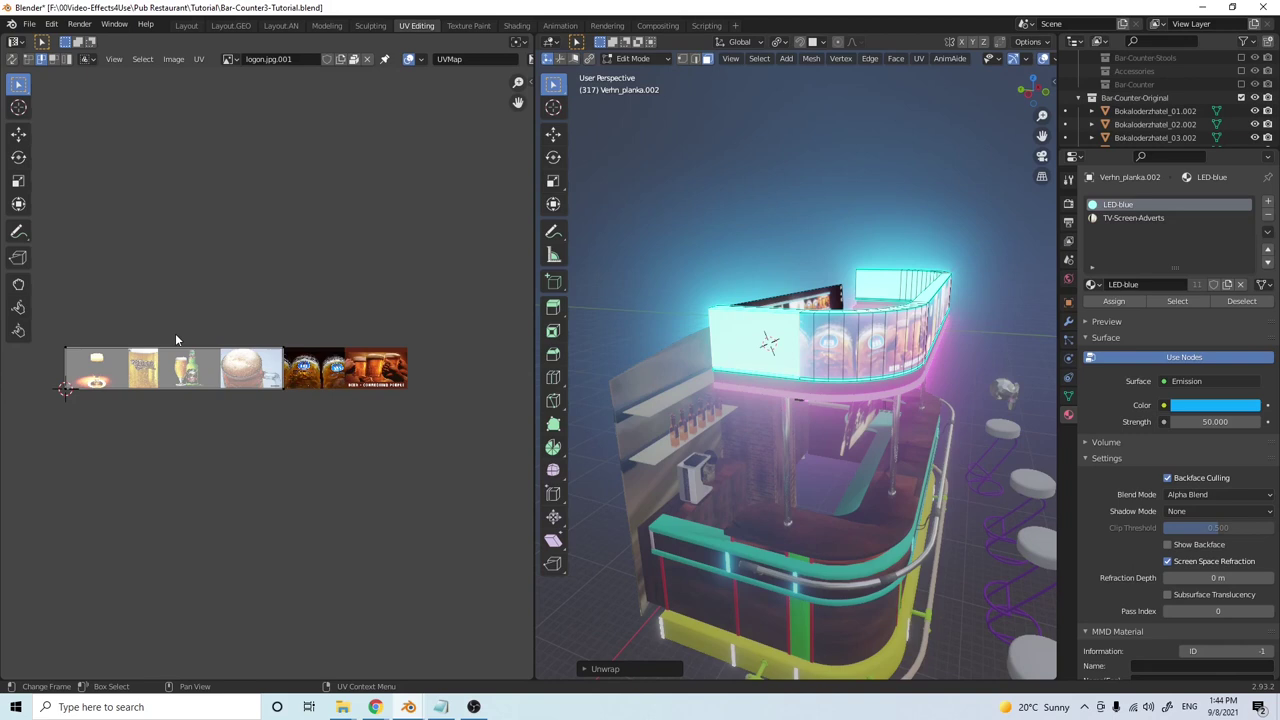
key(a)
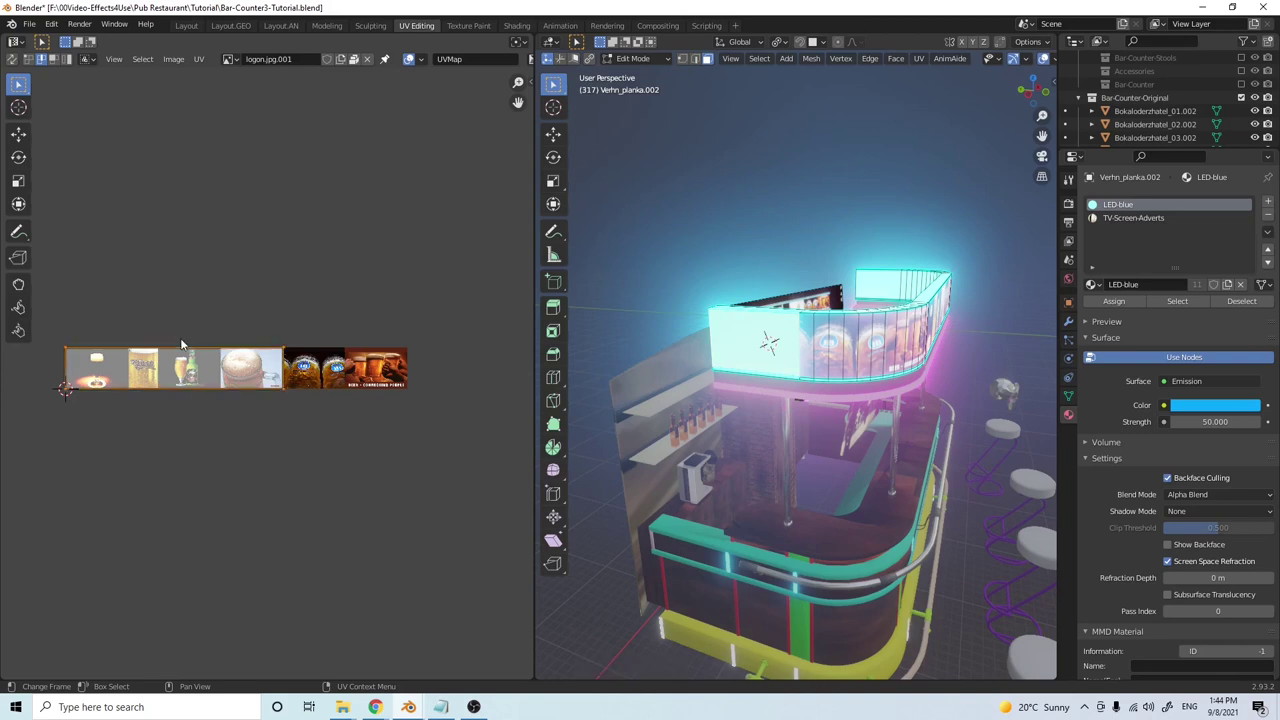
key(s)
key(x)
key(Return)
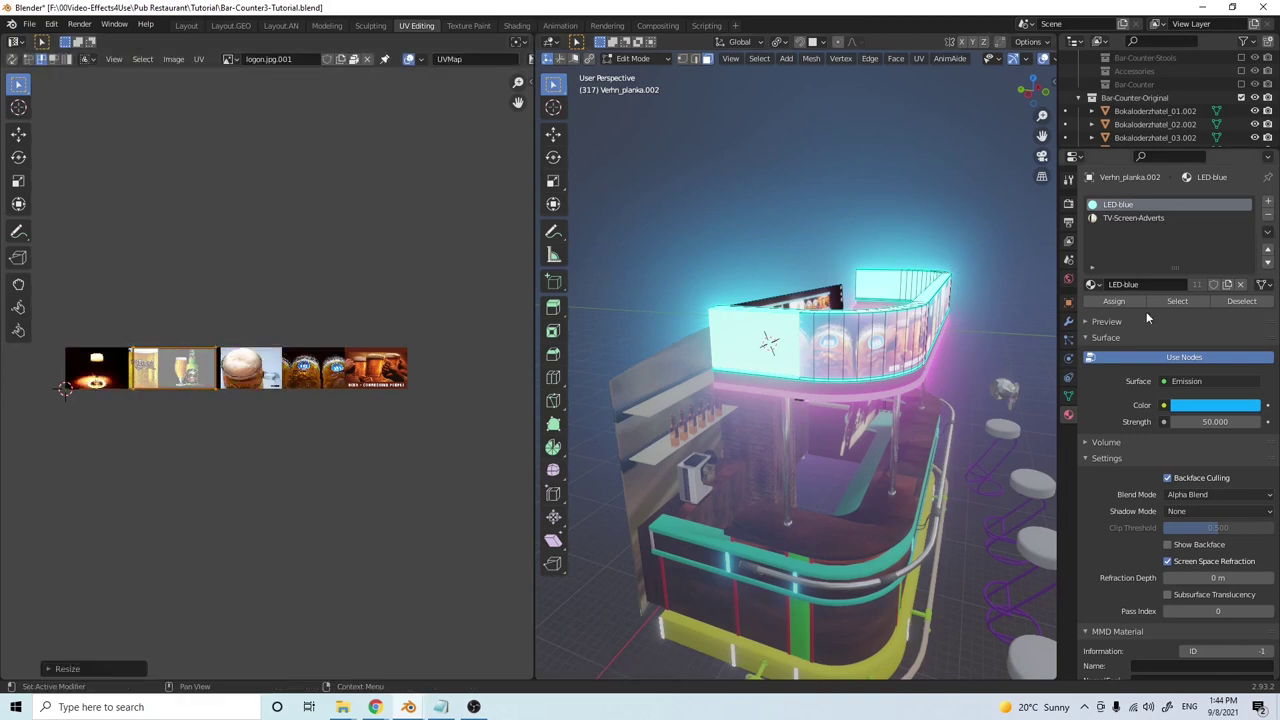
click(1133, 218)
click(1114, 301)
Rotate the island 90°, squash it vertically, and slide it horizontally over the beer bottle image
key(r)
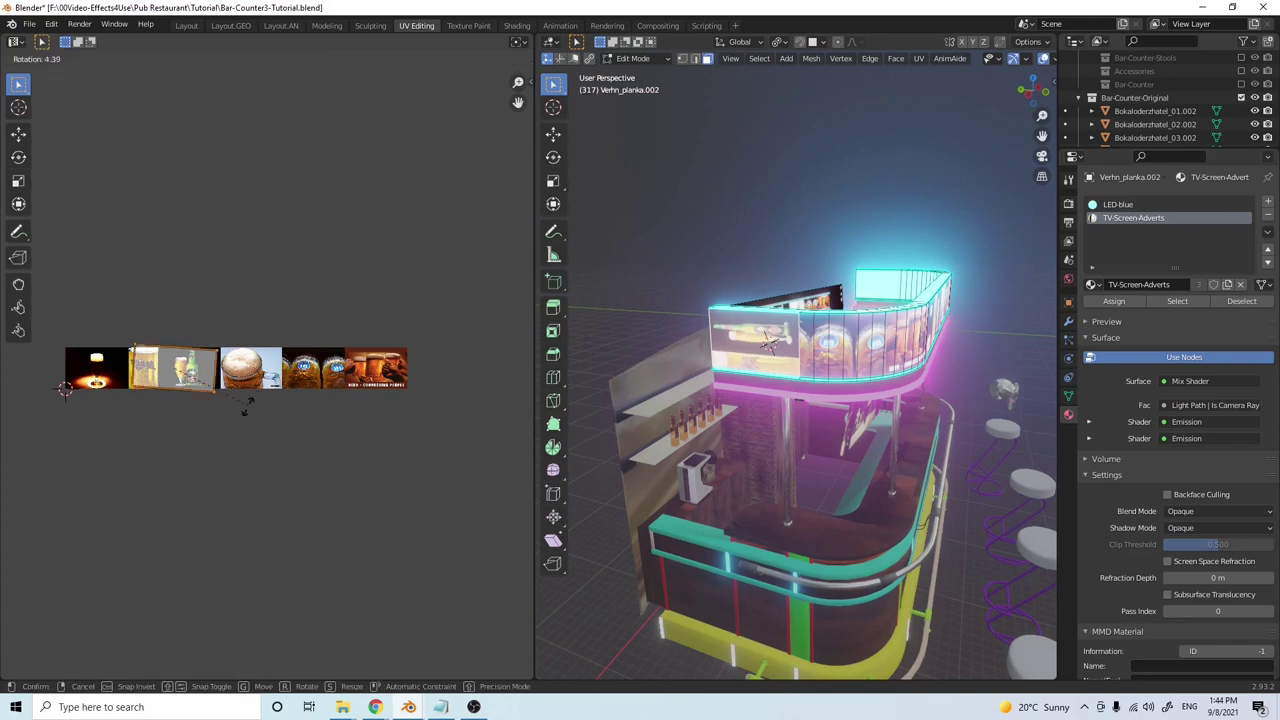
click(240, 338)
key(s)
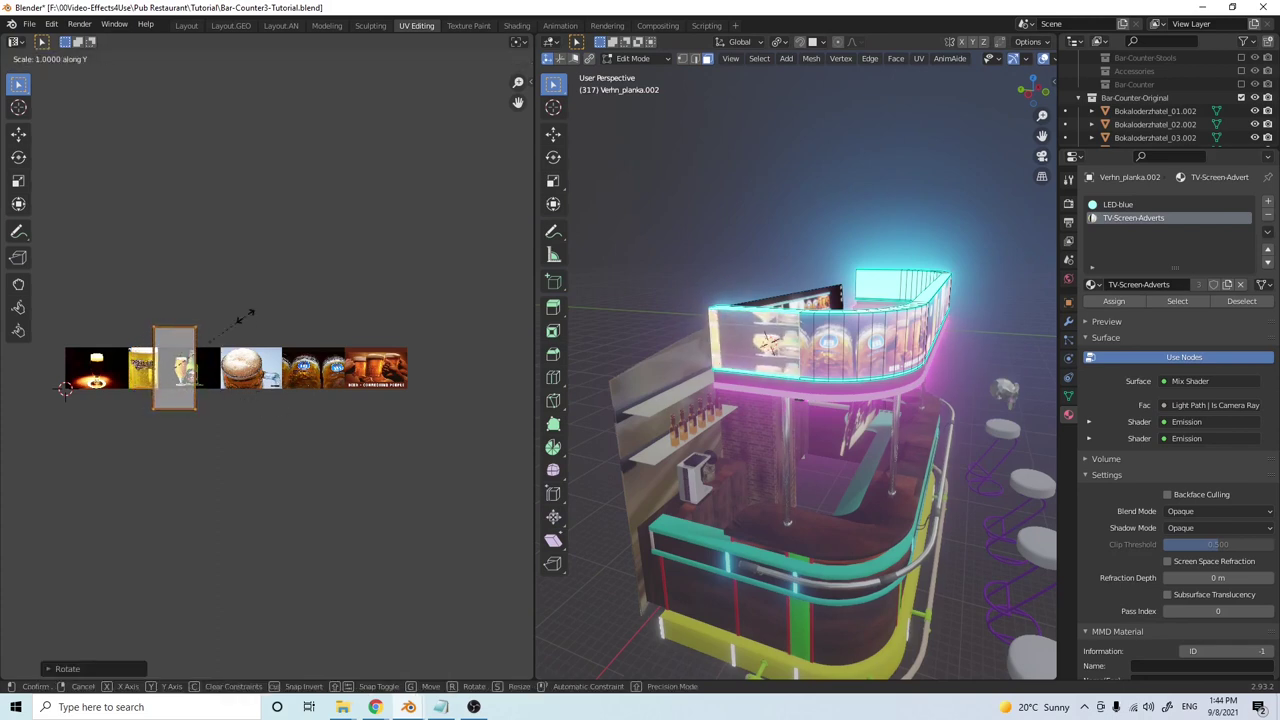
key(y)
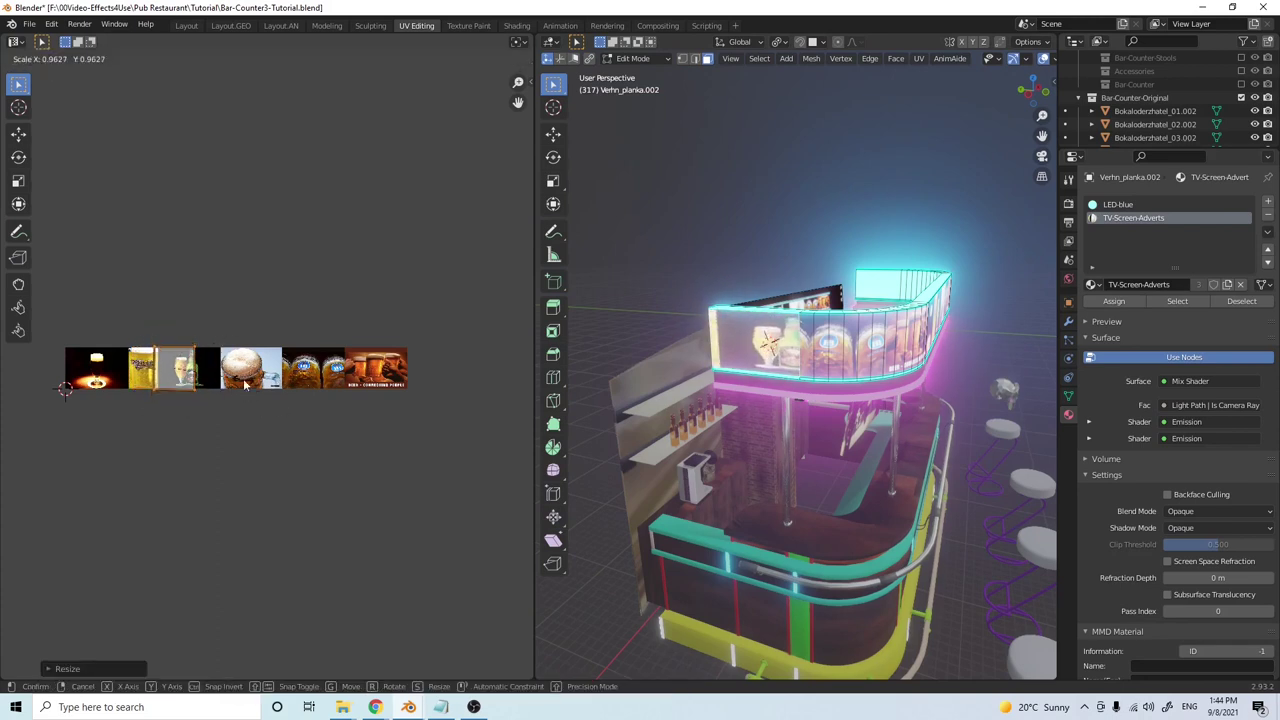
key(Return)
key(g)
key(x)
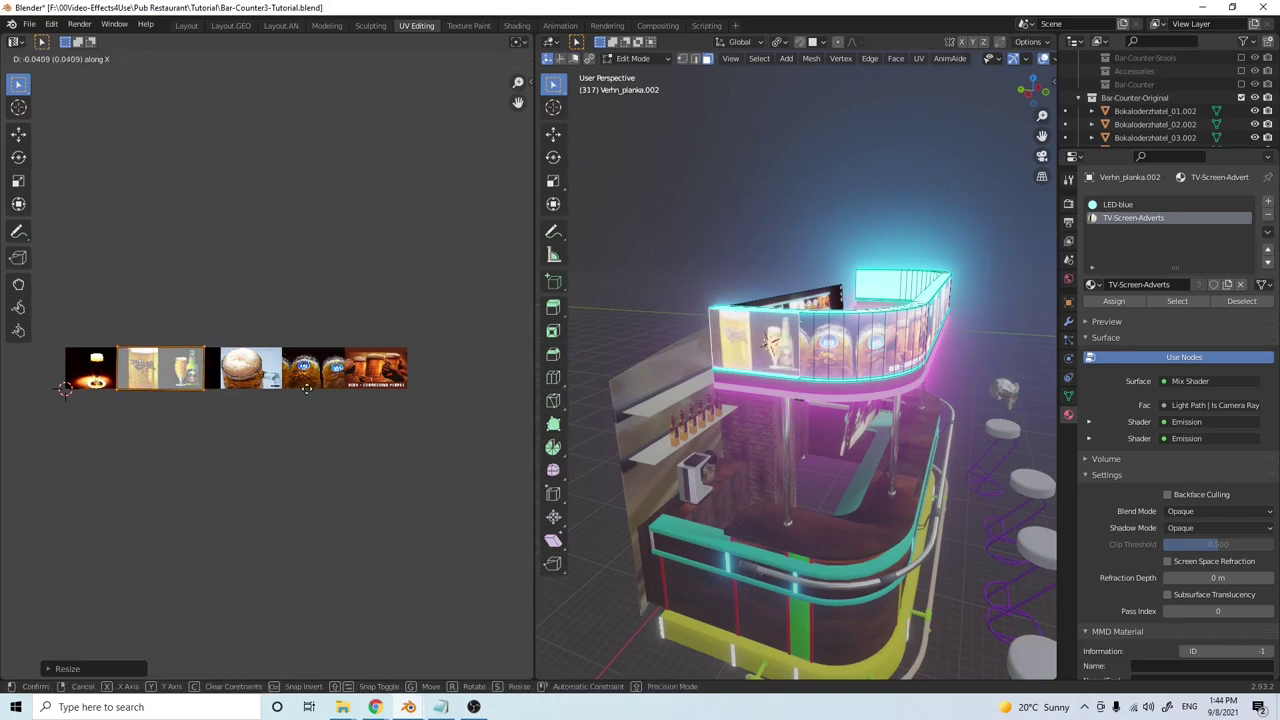
key(Return)
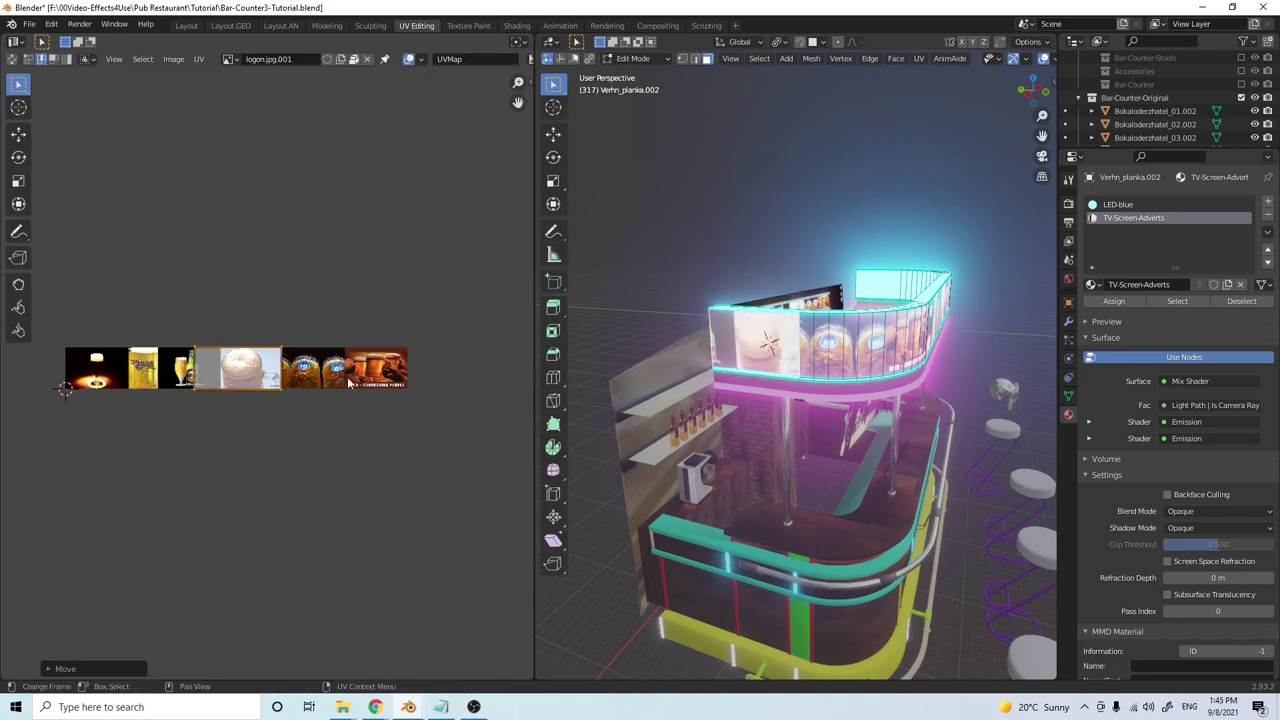
key(s)
key(x)
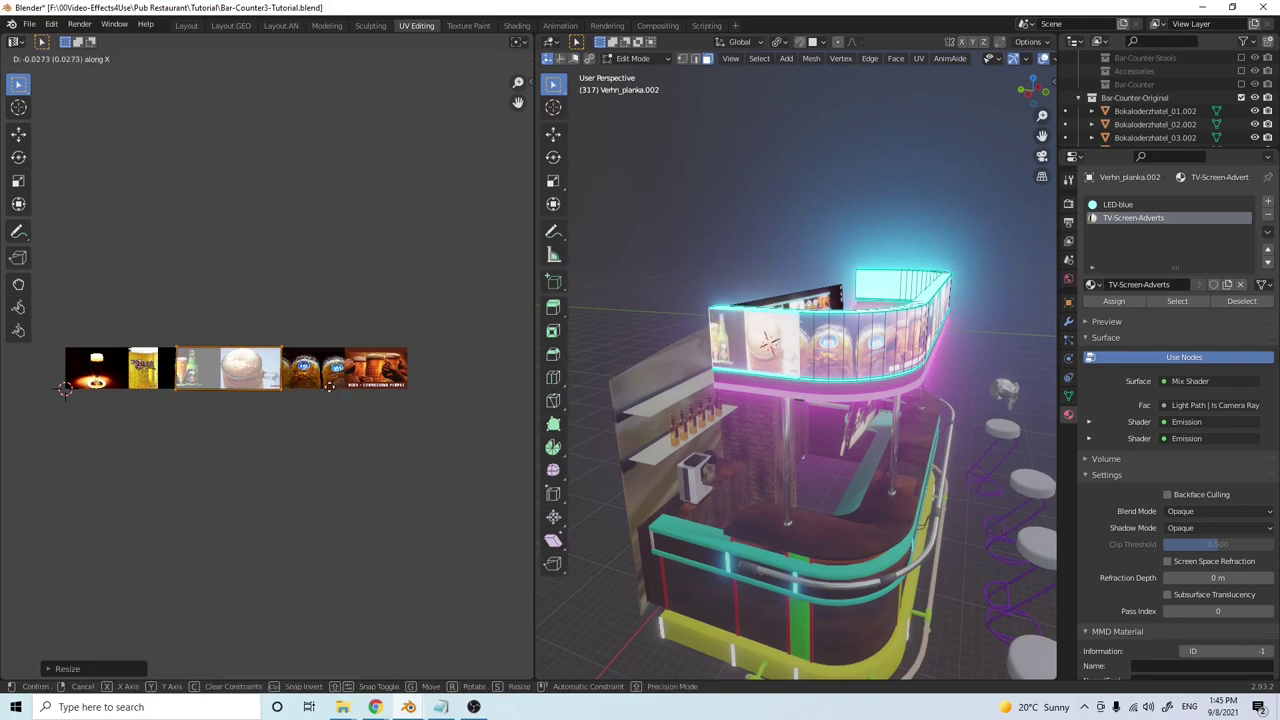
key(Escape)
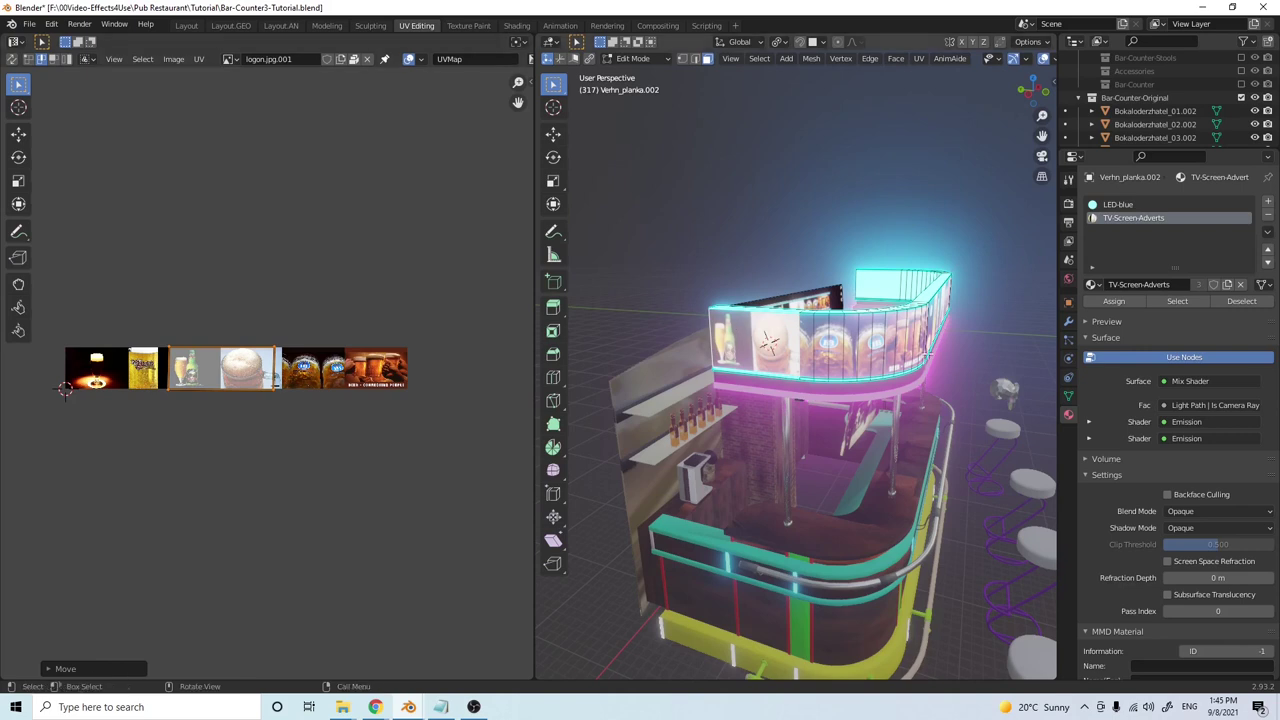
Assign TV-Screen-Adverts to the canopy band's end panel face and unwrap it onto the logo image
middle_drag(885, 347, 950, 350)
scroll(905, 336, down, 5)
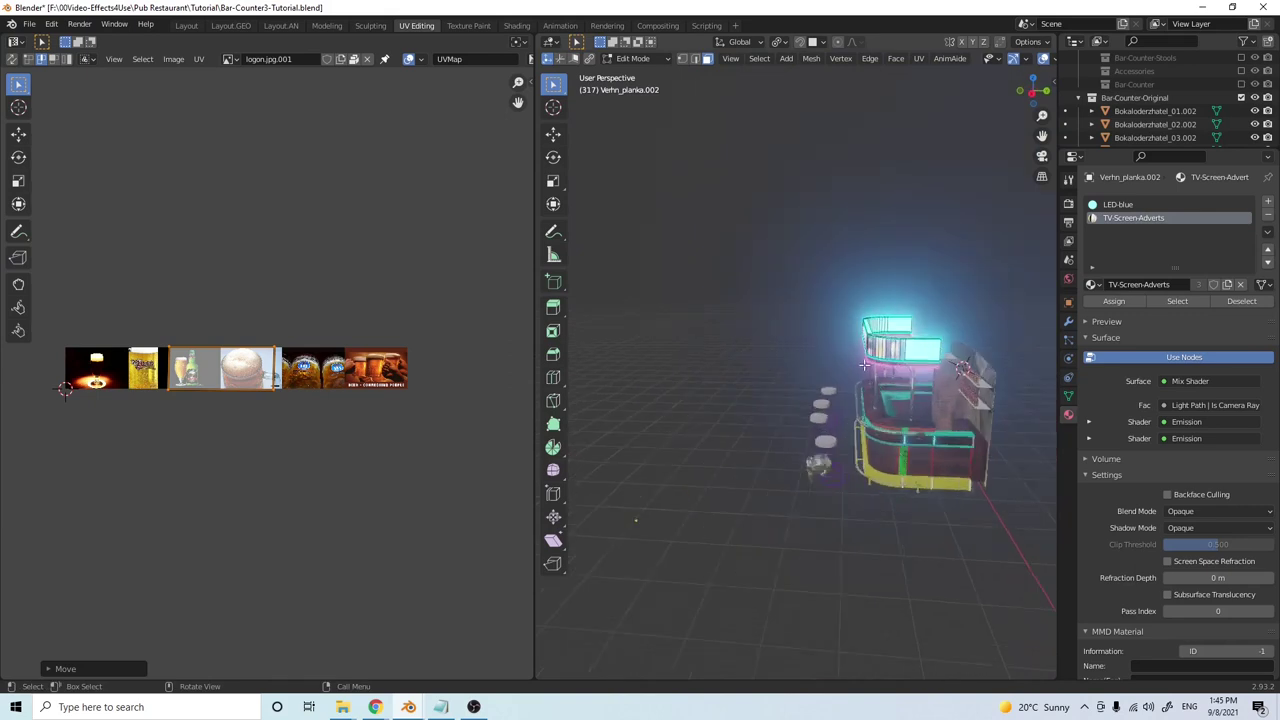
scroll(957, 351, up, 5)
click(955, 335)
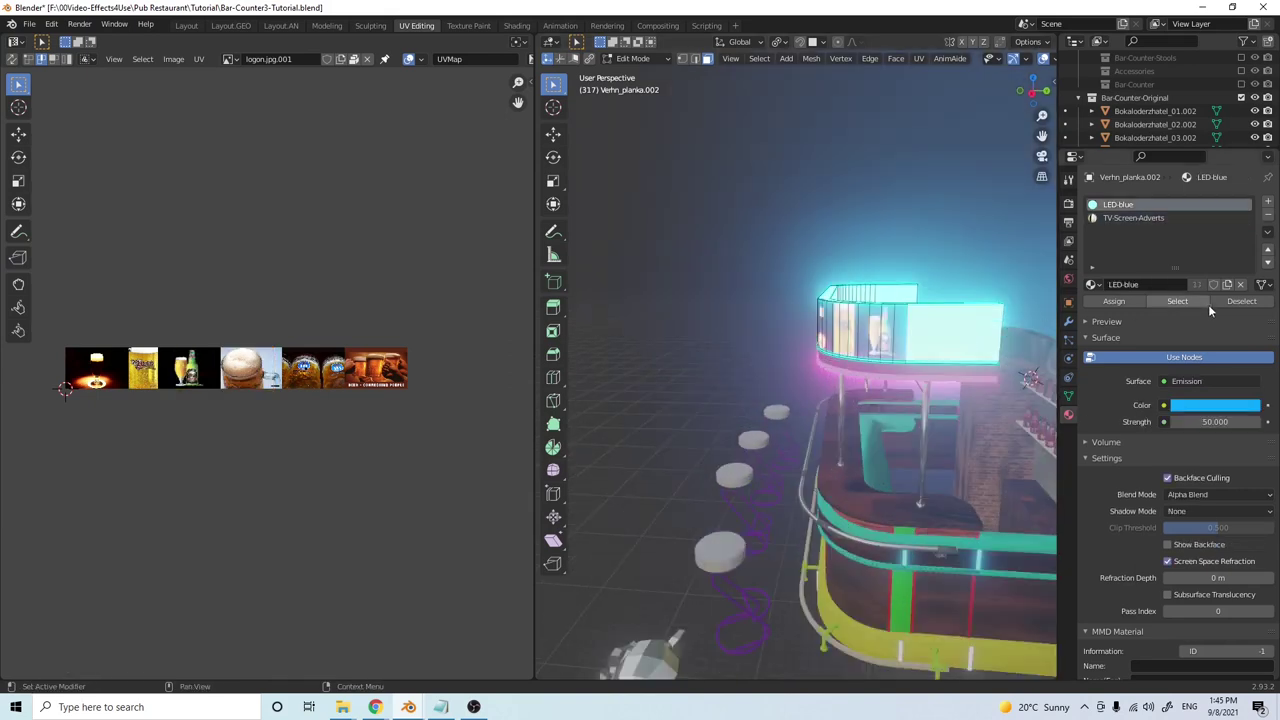
click(1133, 218)
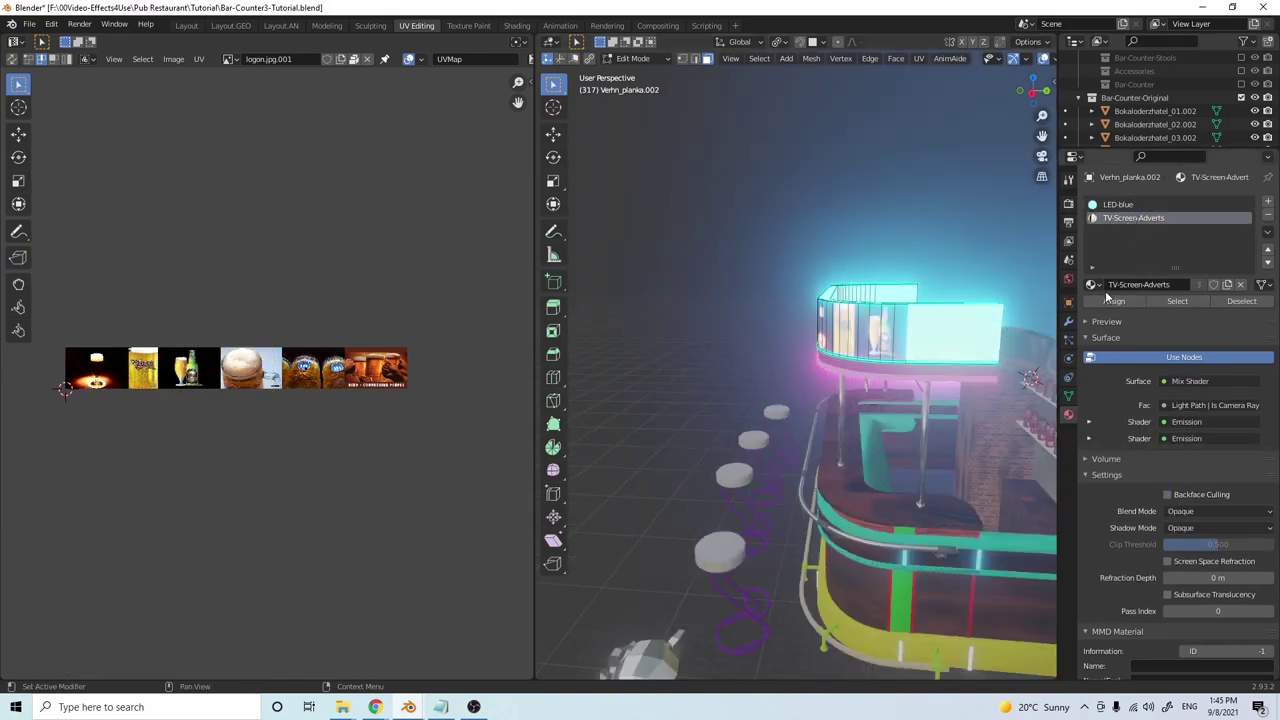
click(1110, 302)
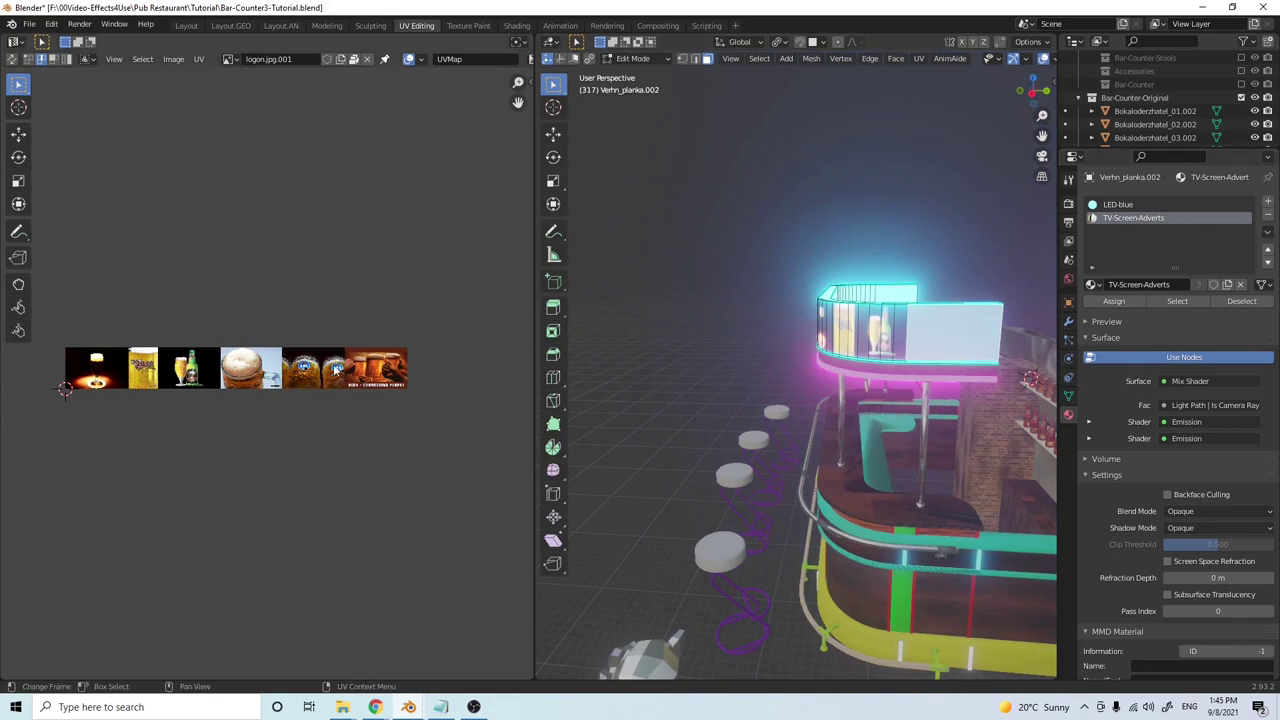
key(u)
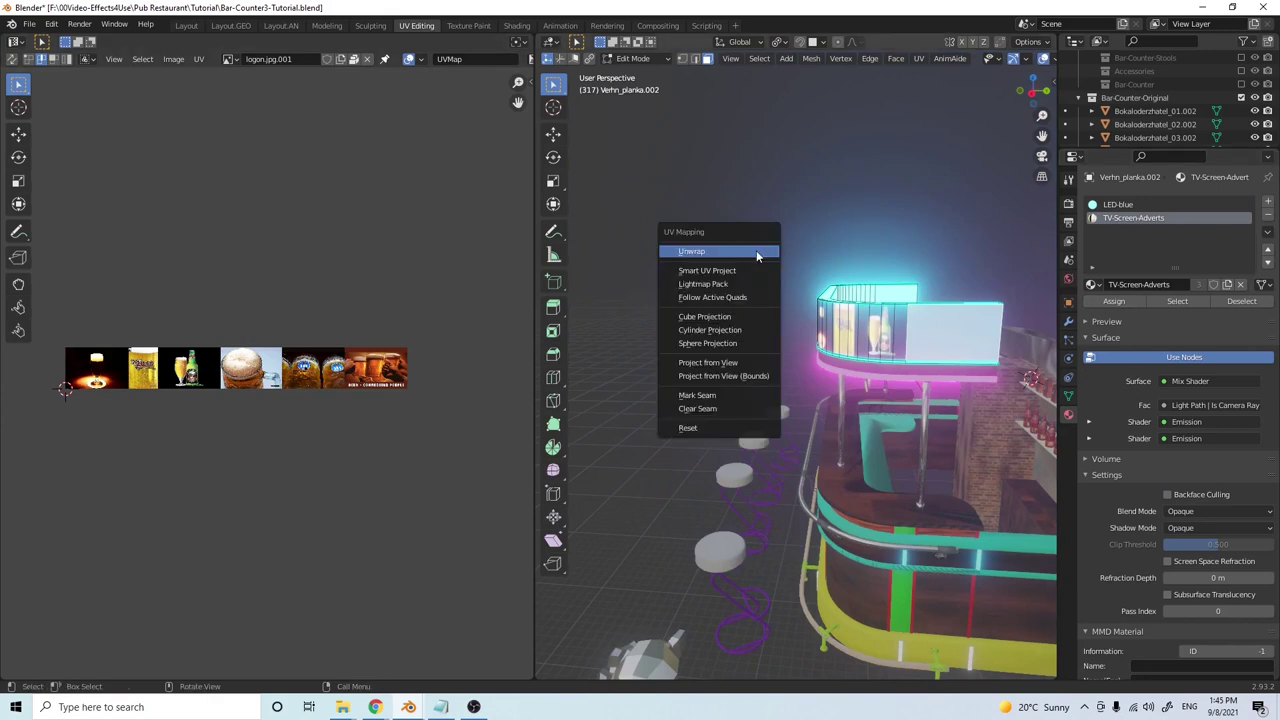
click(756, 250)
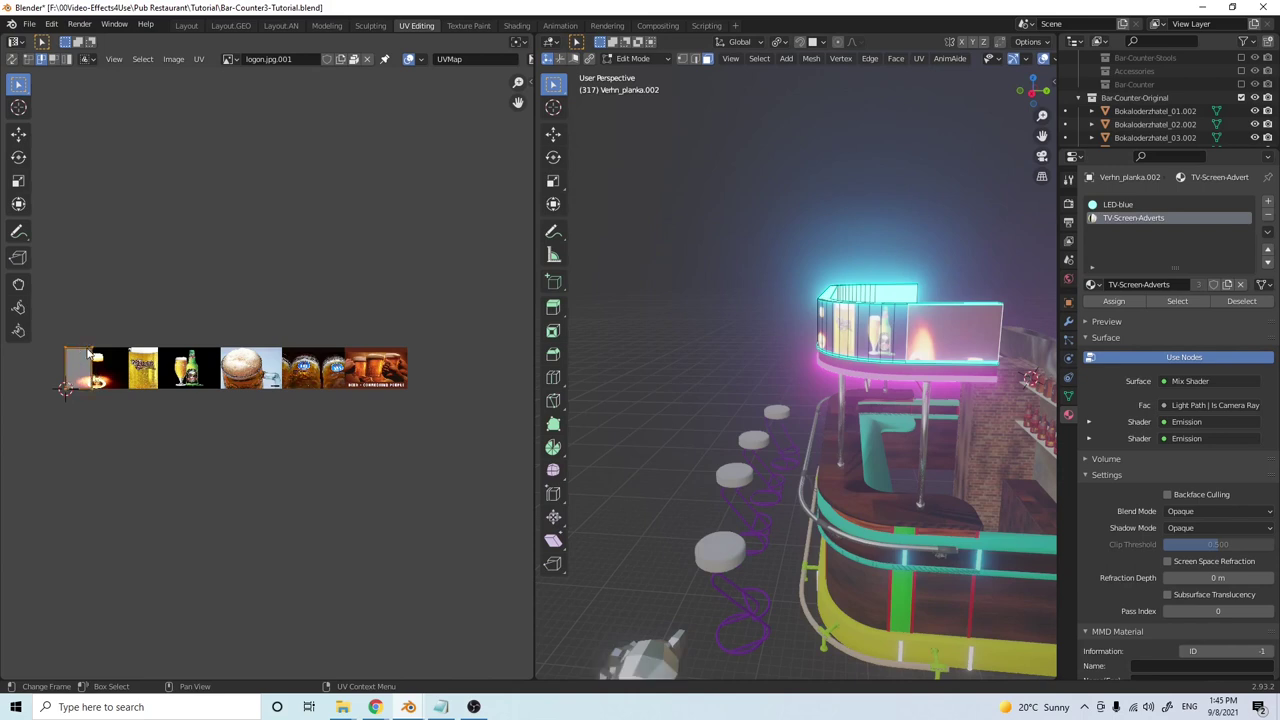
Shift the panel's UV island horizontally, rotate and enlarge it to fit the first logo
key(g)
key(x)
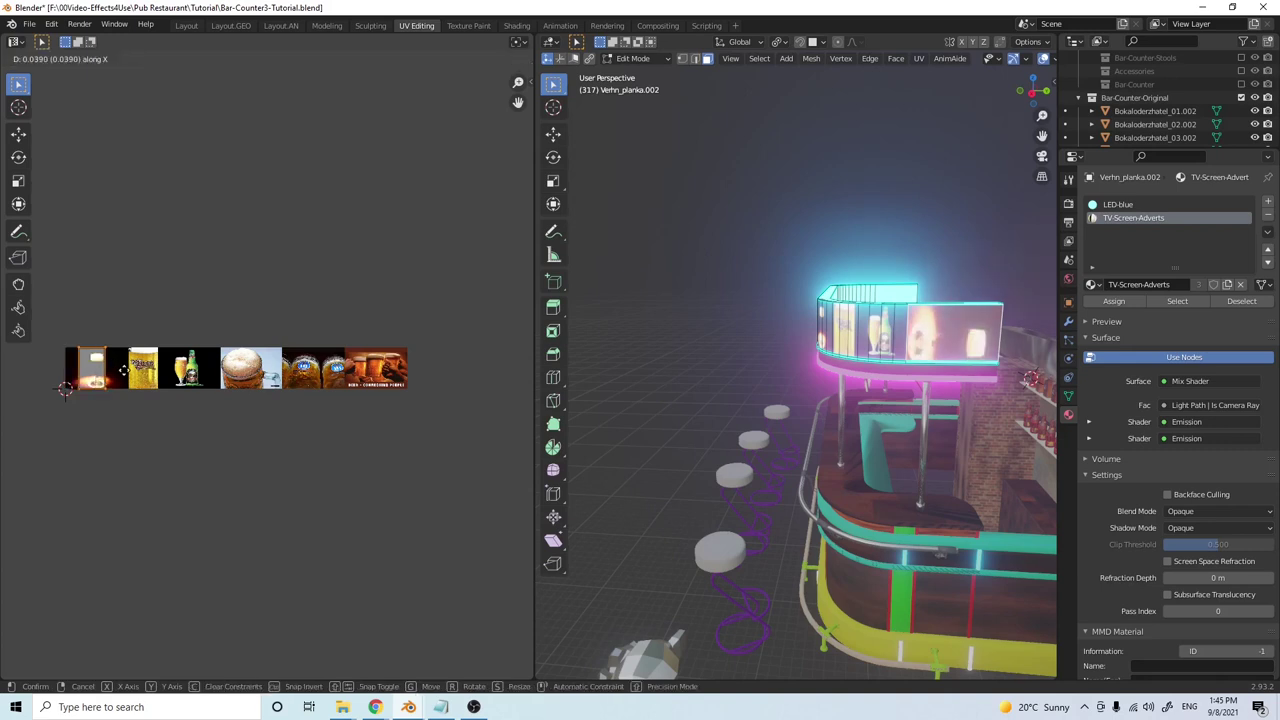
click(127, 370)
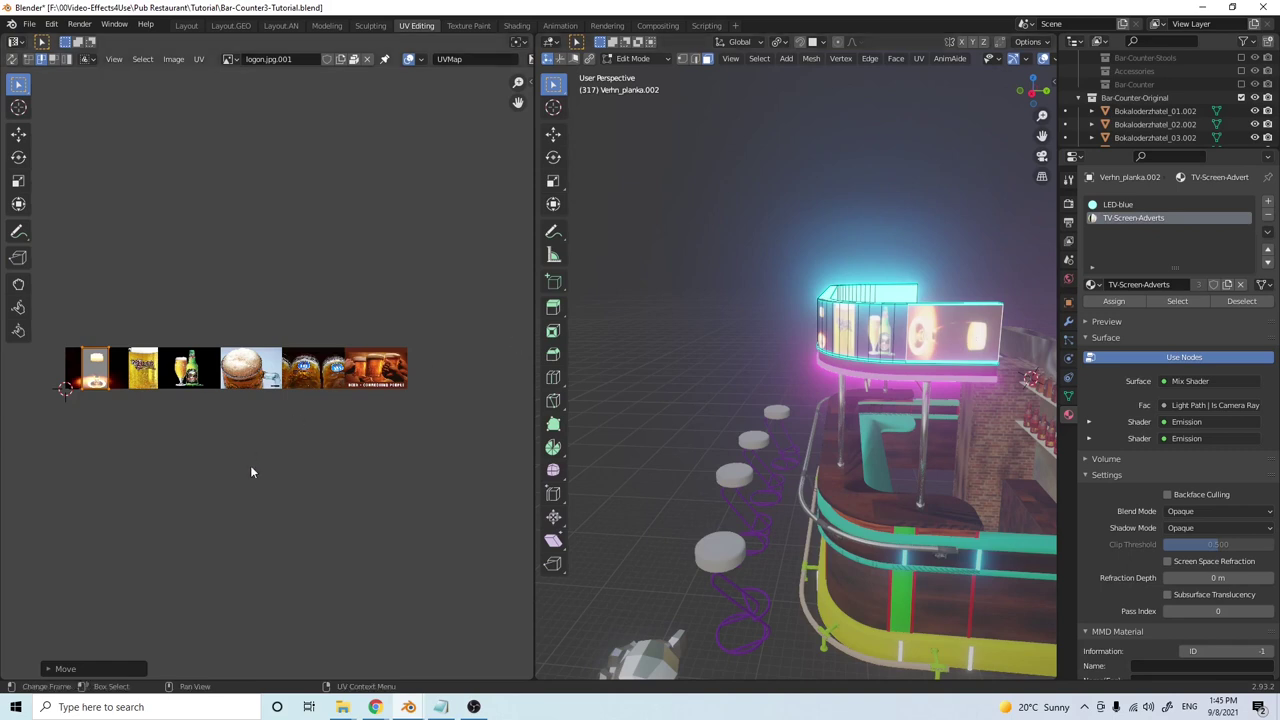
key(r)
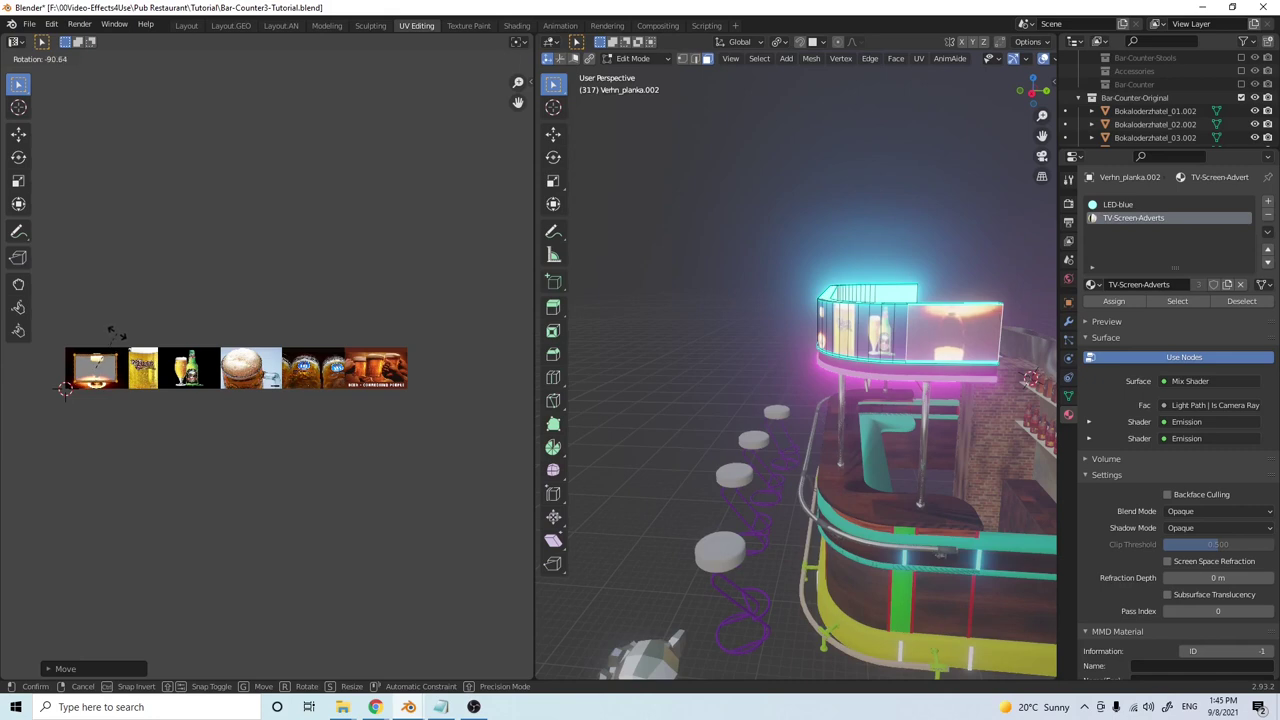
click(114, 335)
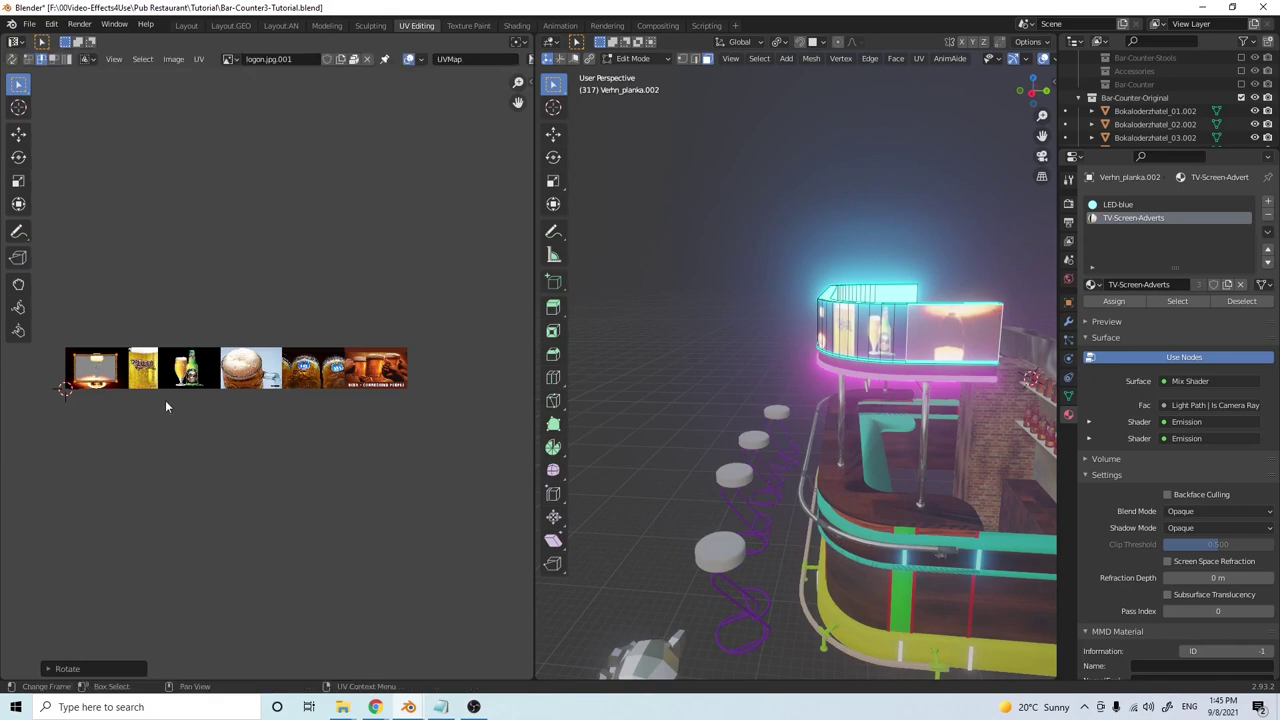
key(s)
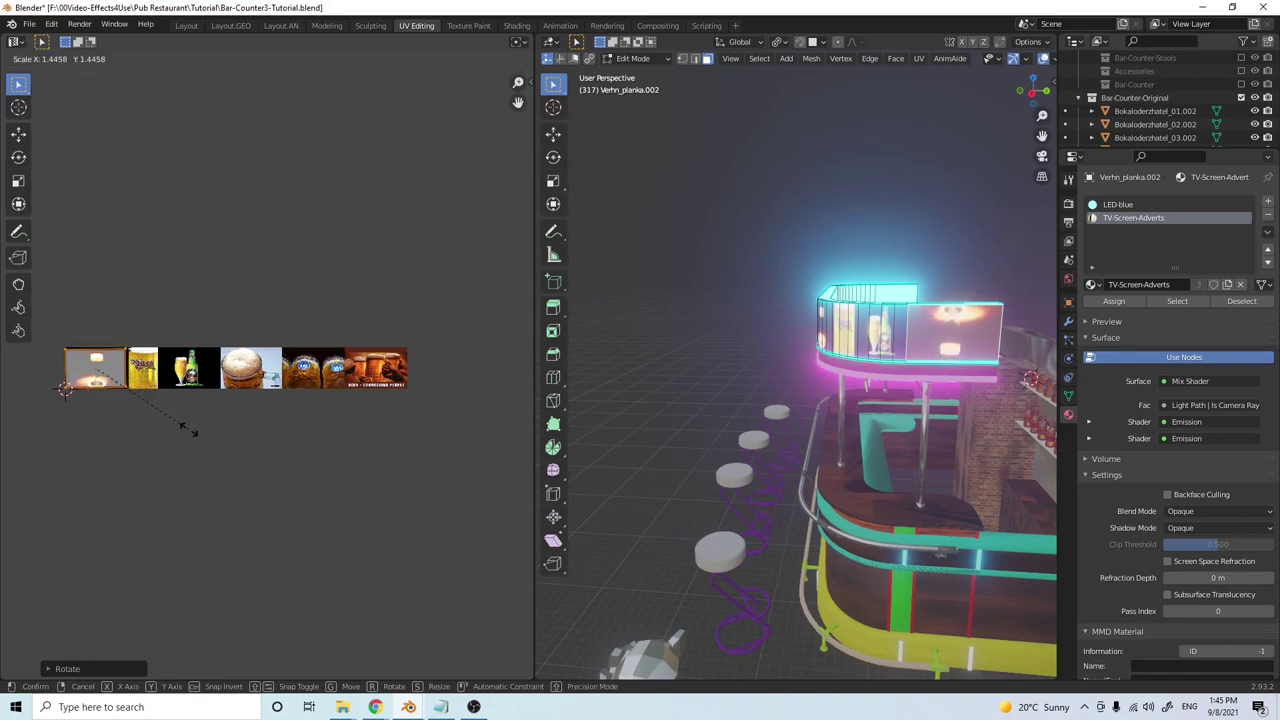
click(187, 424)
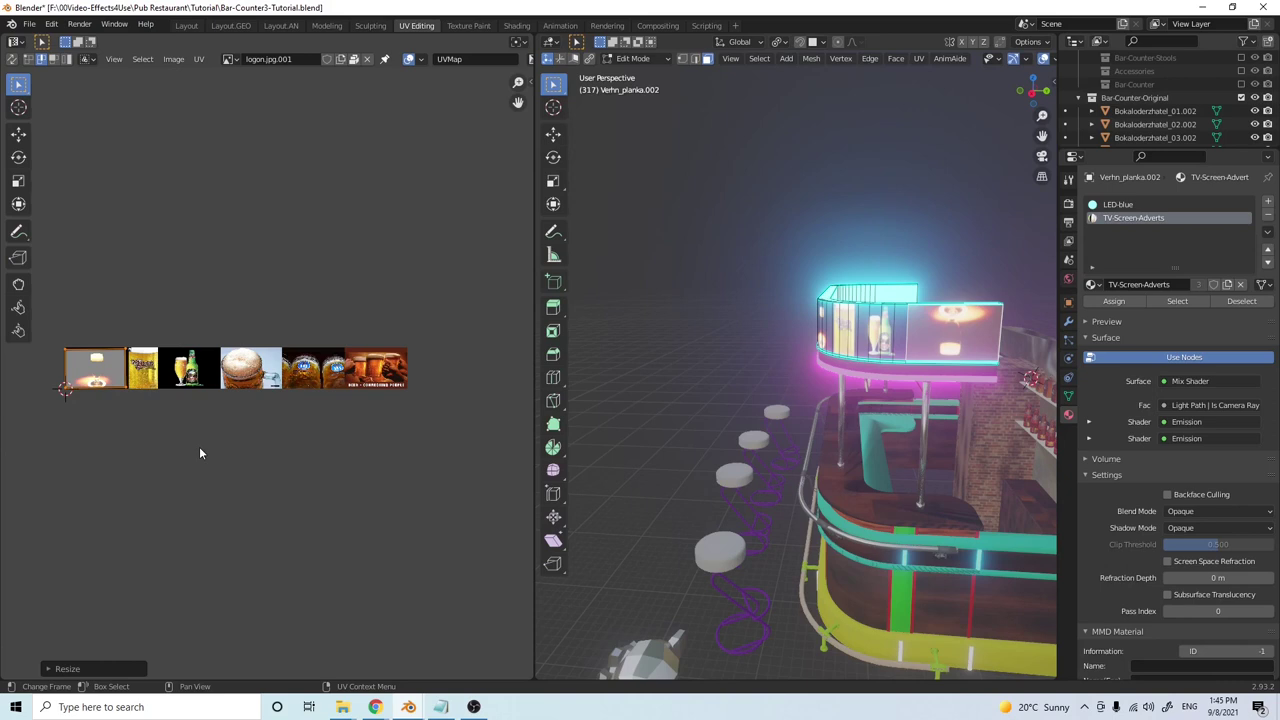
key(r)
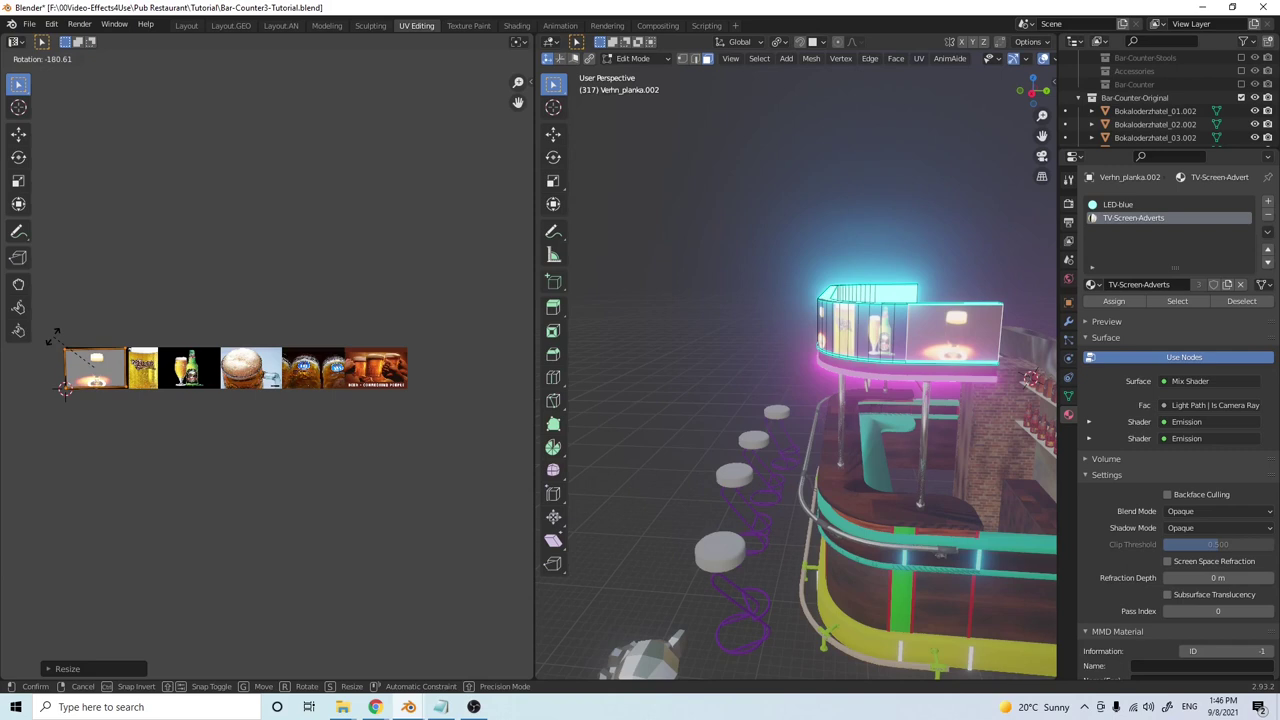
click(58, 334)
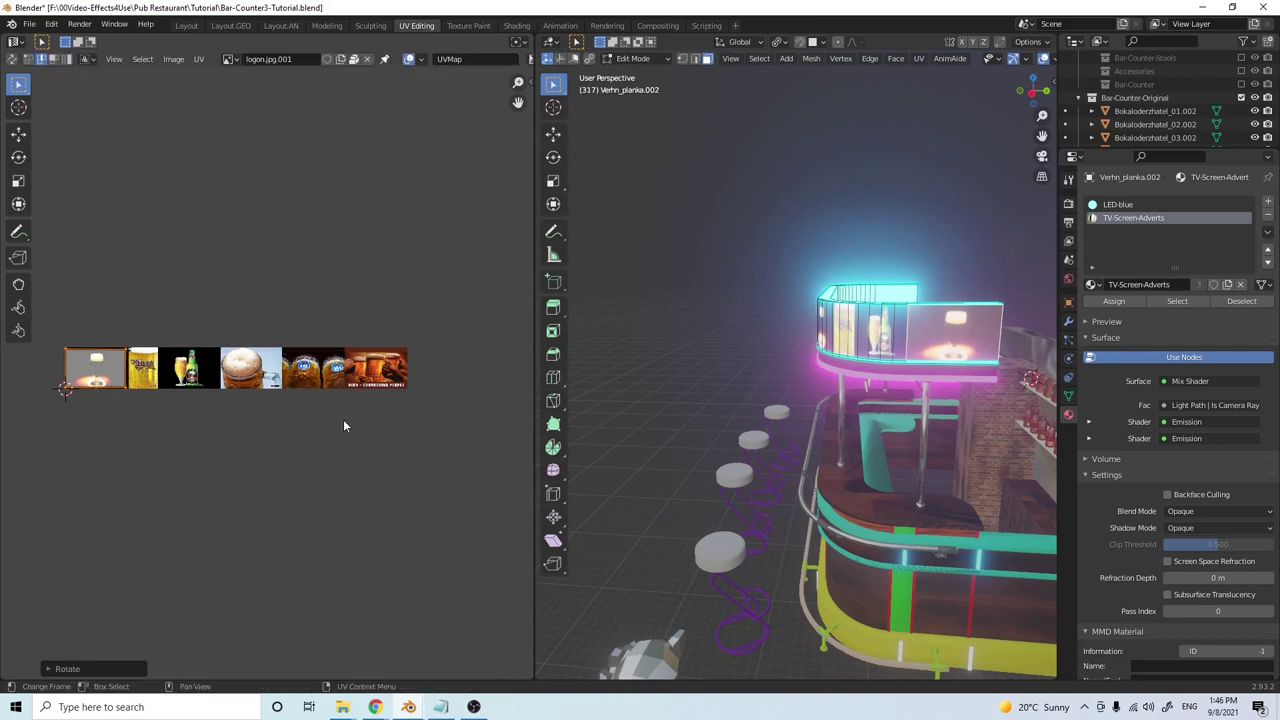
middle_drag(574, 409, 705, 480)
In Object Mode select Verhn_planka.002 and view its TV-Screen-Adverts node tree in the Shading workspace
key(Tab)
click(721, 353)
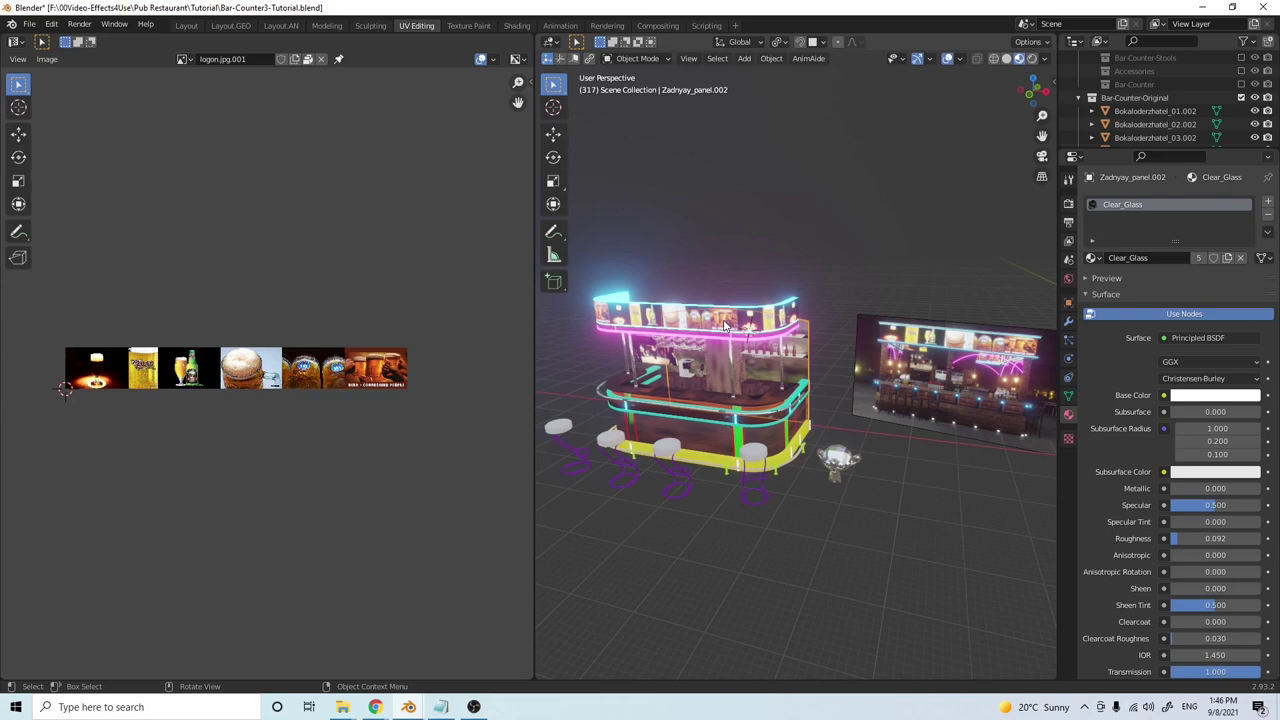
click(725, 326)
middle_drag(745, 364, 770, 335)
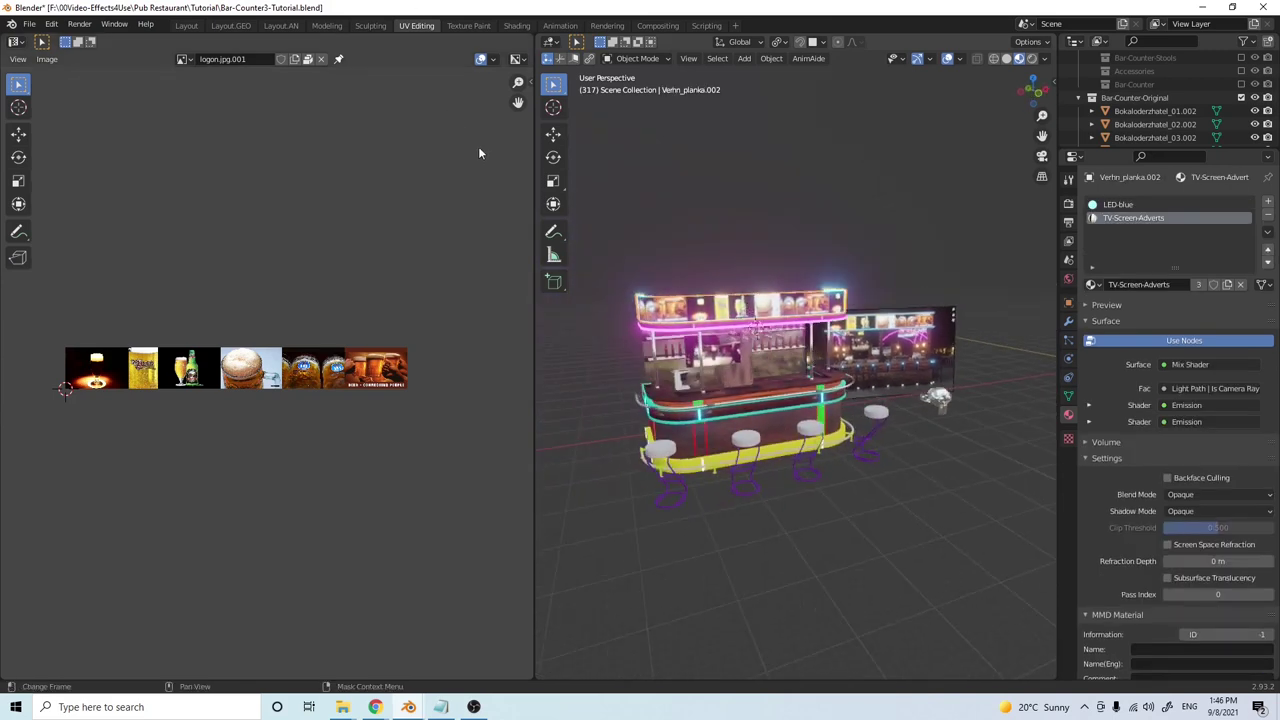
click(516, 25)
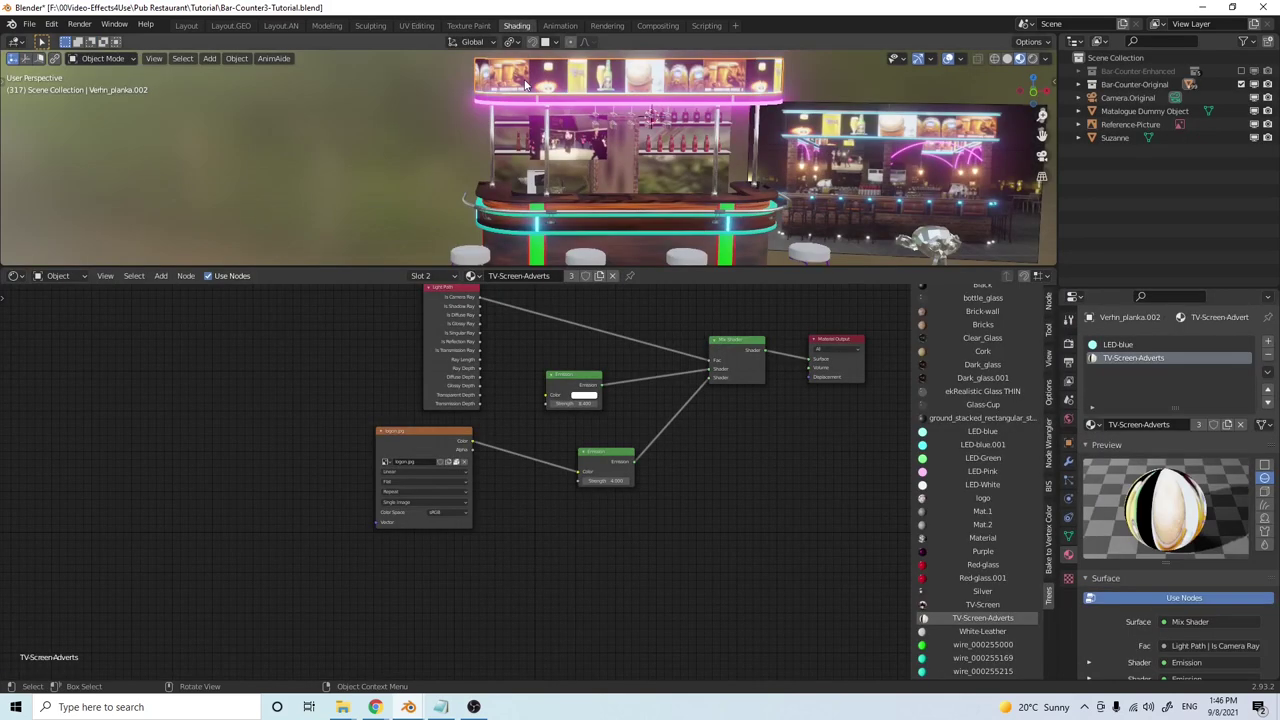
middle_drag(665, 418, 544, 500)
scroll(562, 486, up, 2)
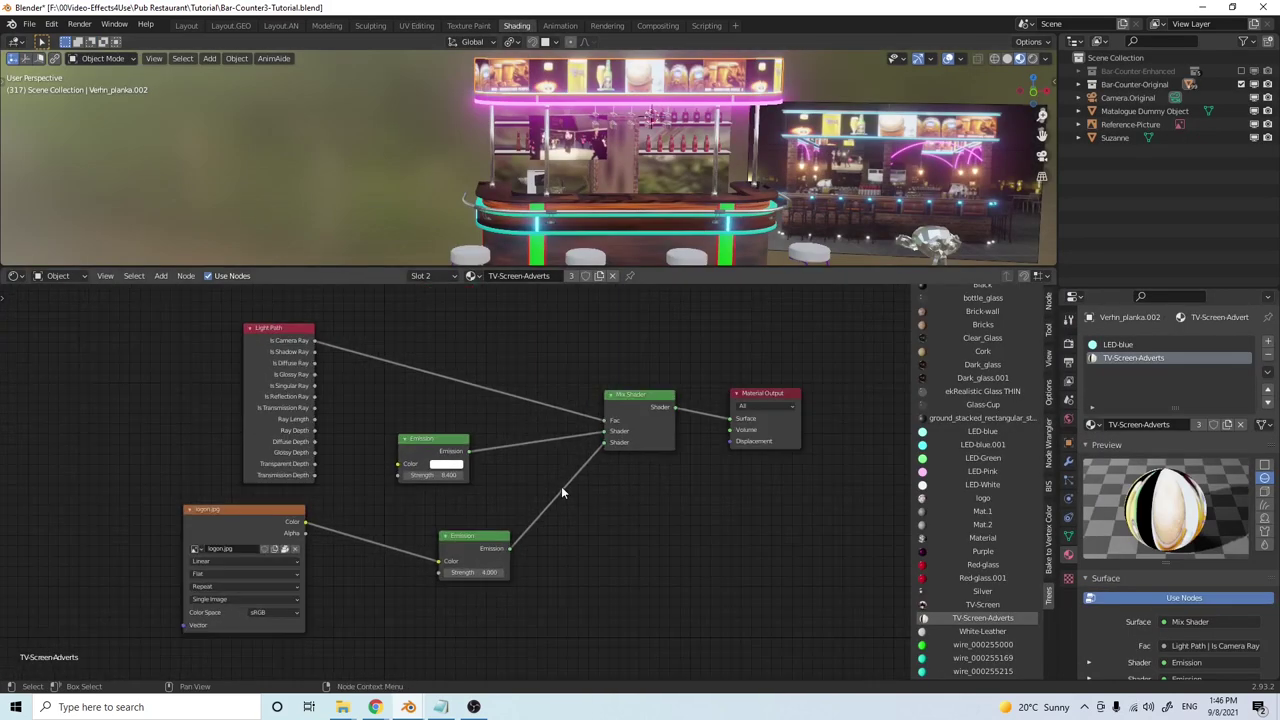
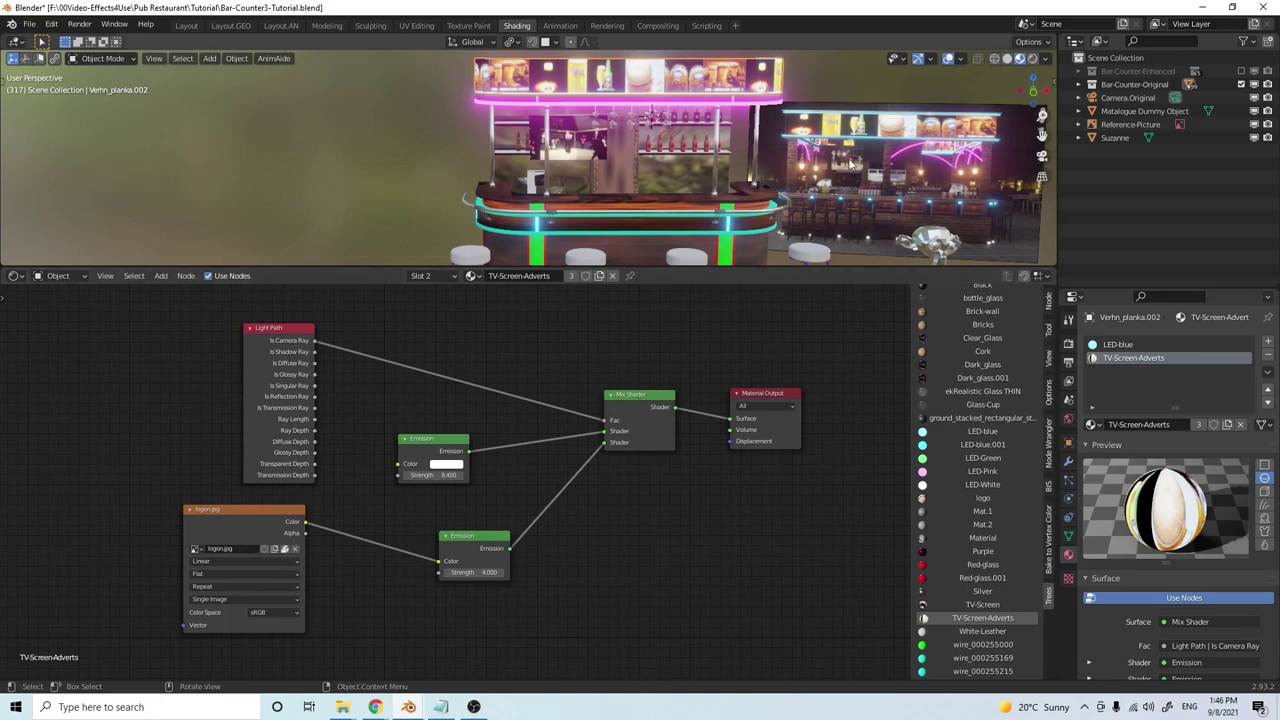
Enter 8.4 as the white Emission node strength of the TV-Screen-Adverts material
middle_drag(643, 157, 672, 158)
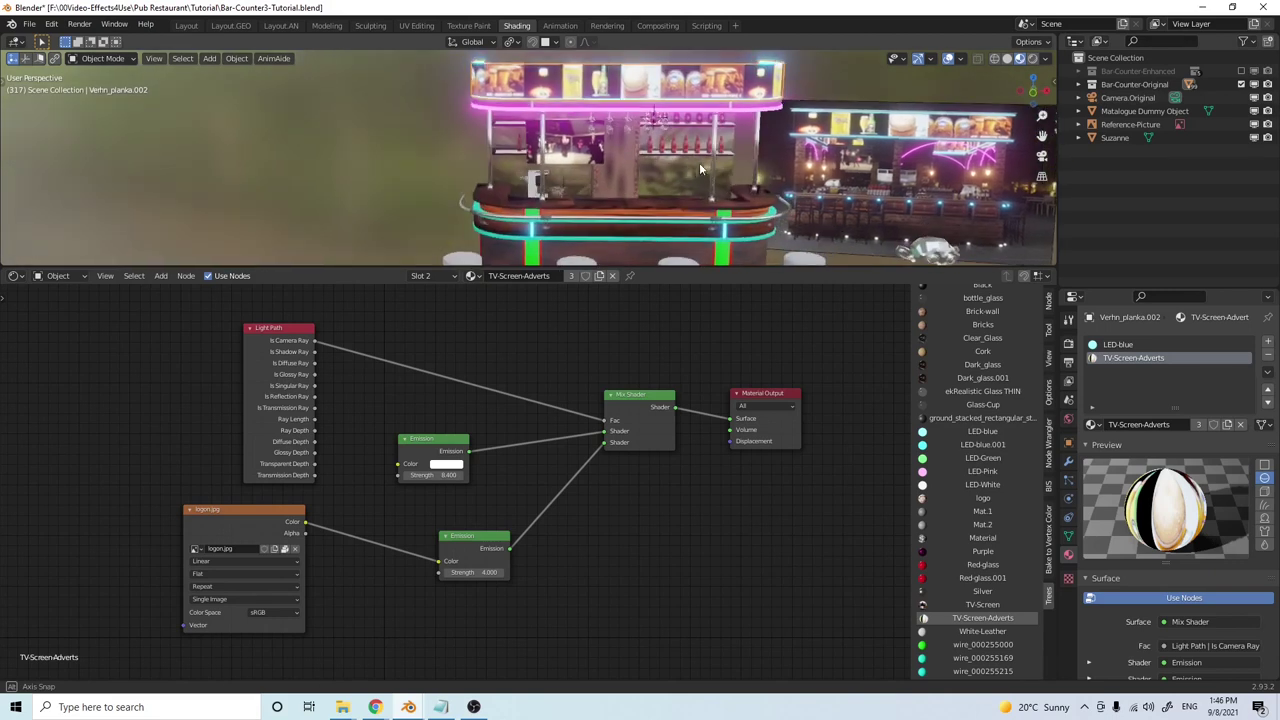
click(445, 474)
text(8.4)
key(Return)
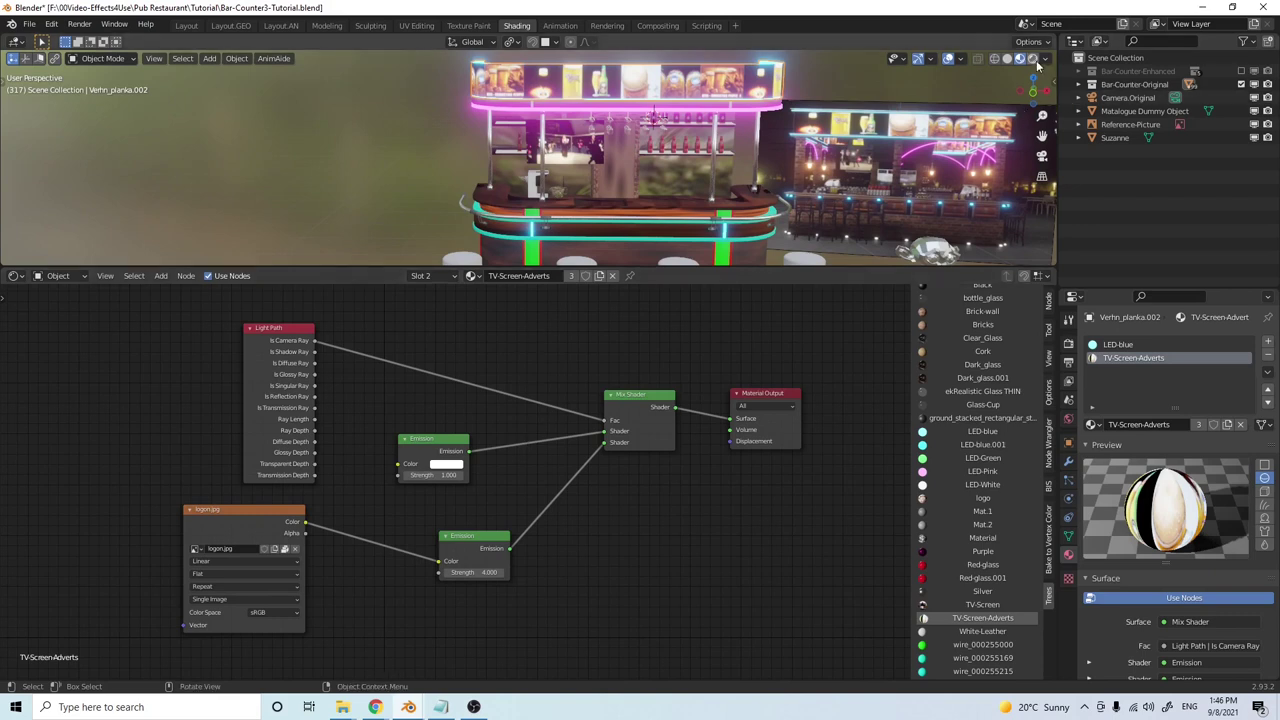
middle_drag(1032, 60, 746, 196)
scroll(749, 191, down, 2)
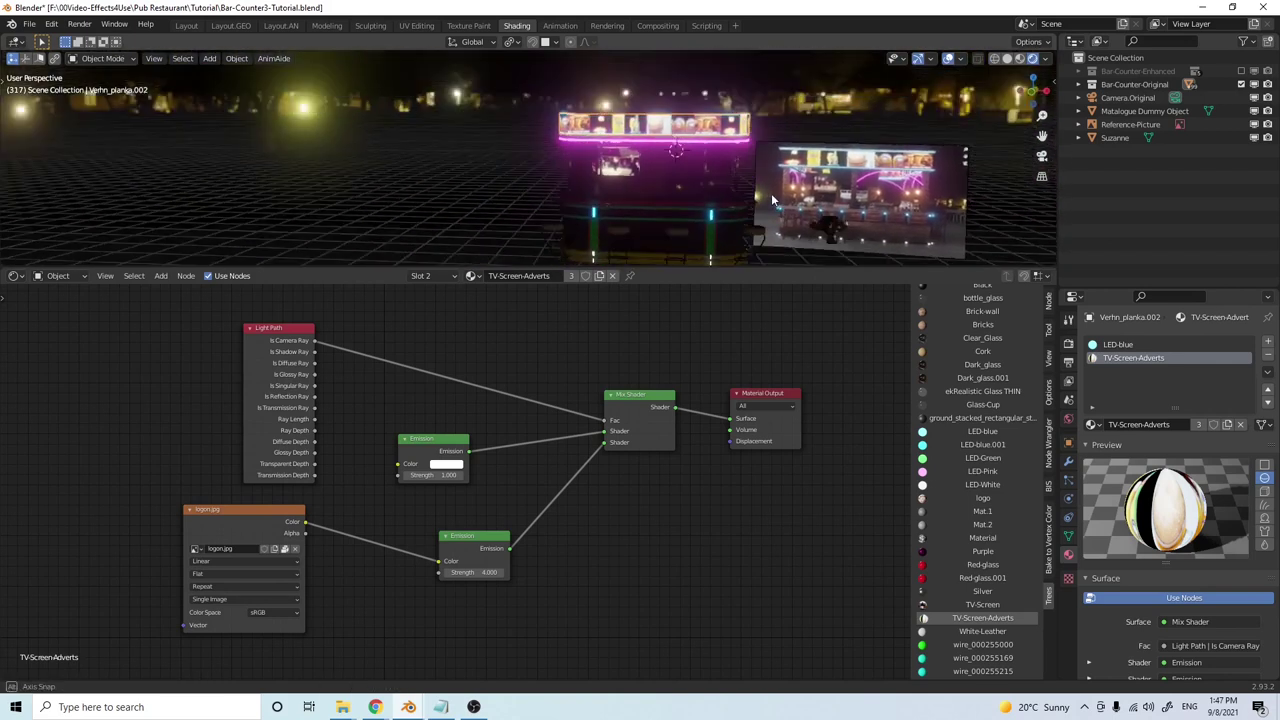
In the Layout workspace with Rendered shading, add a point light to the bar scene
click(186, 25)
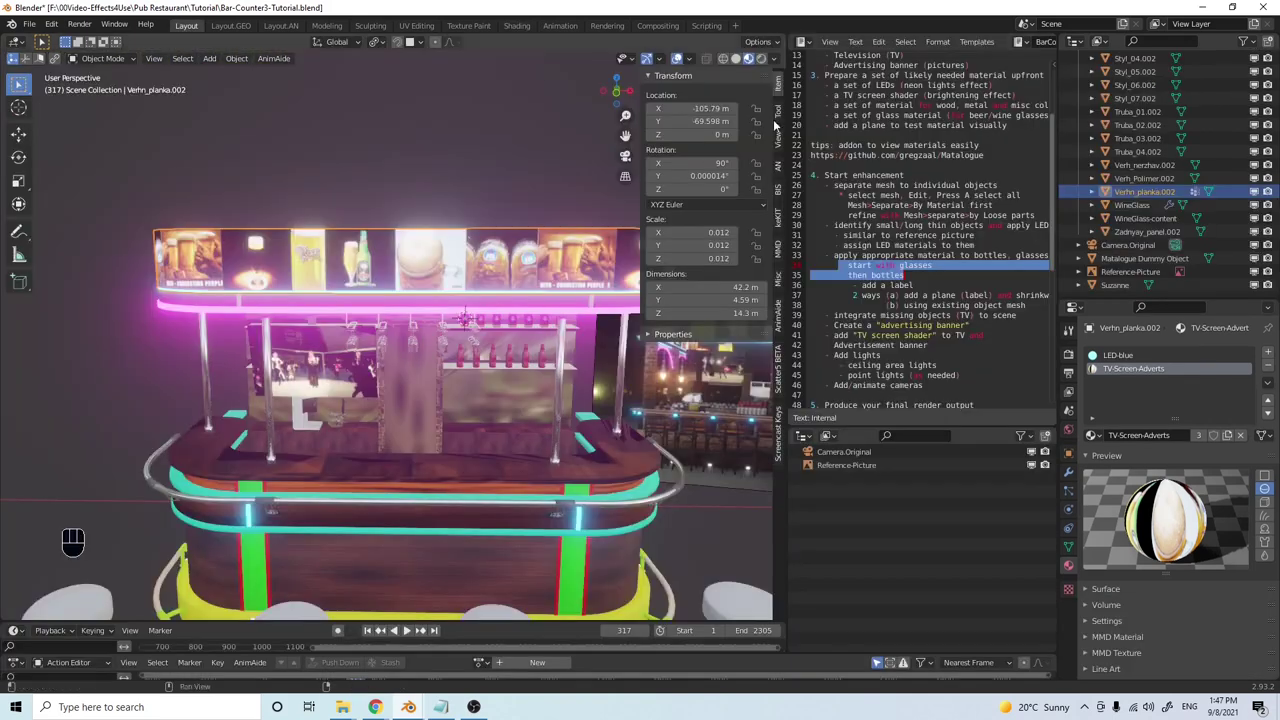
click(762, 59)
mouse_move(608, 207)
middle_down()
mouse_move(463, 384)
mouse_move(456, 356)
mouse_move(391, 390)
middle_up()
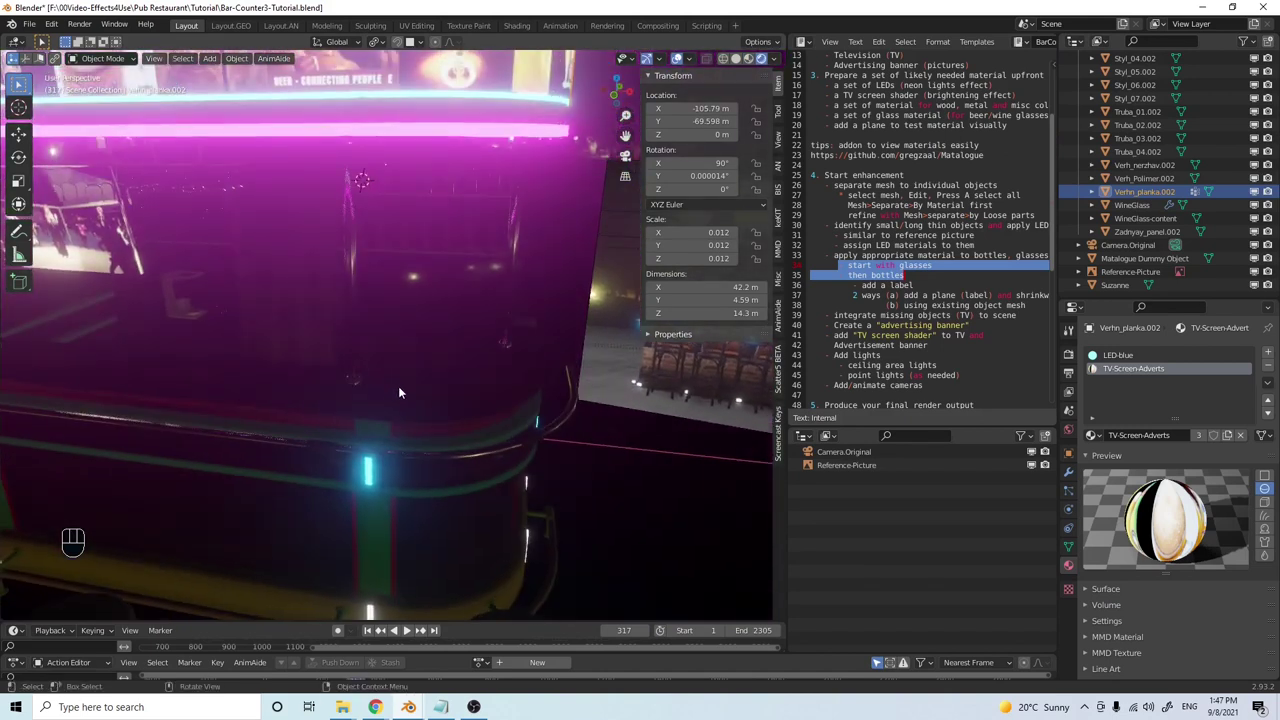
click(212, 58)
mouse_move(238, 210)
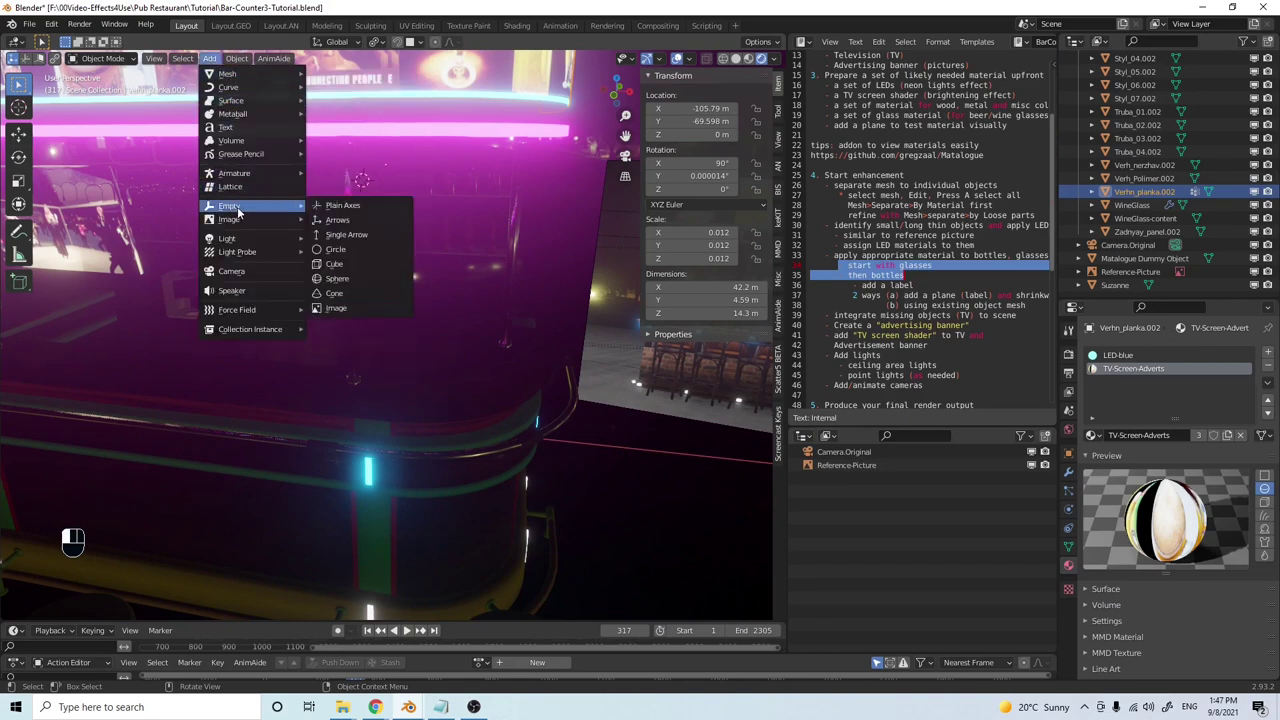
mouse_move(230, 238)
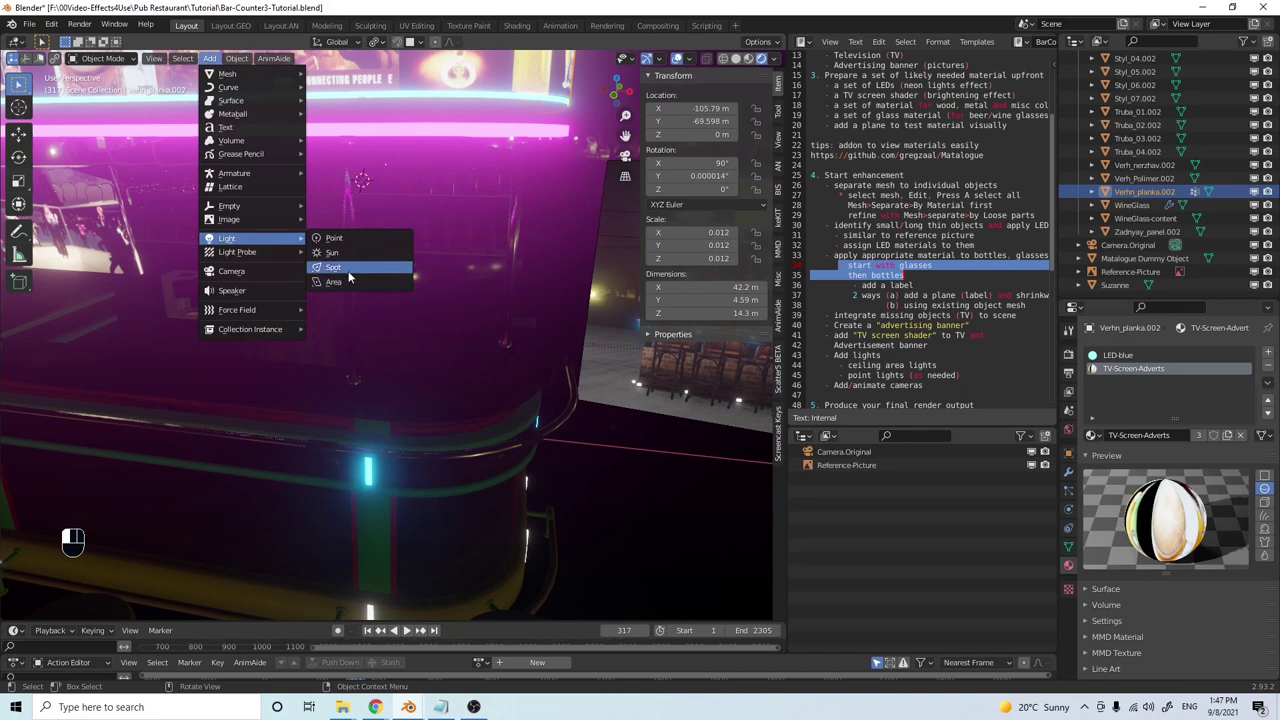
click(322, 238)
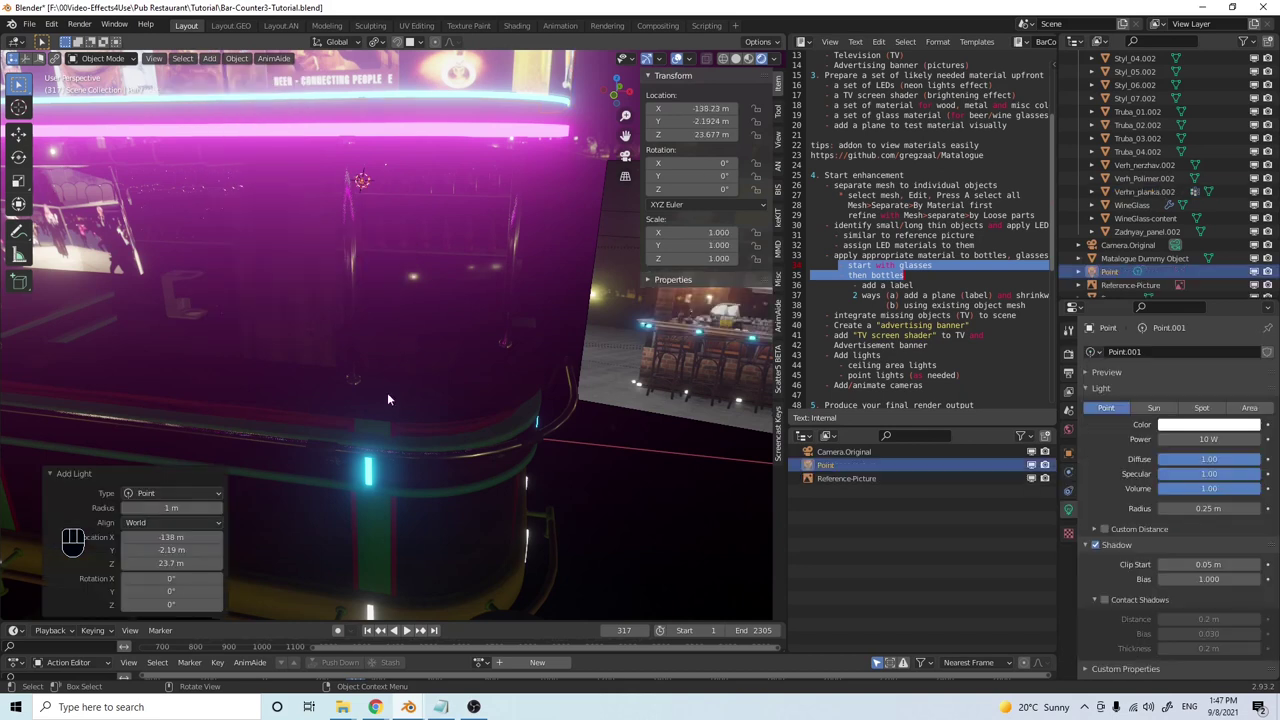
key(shift)
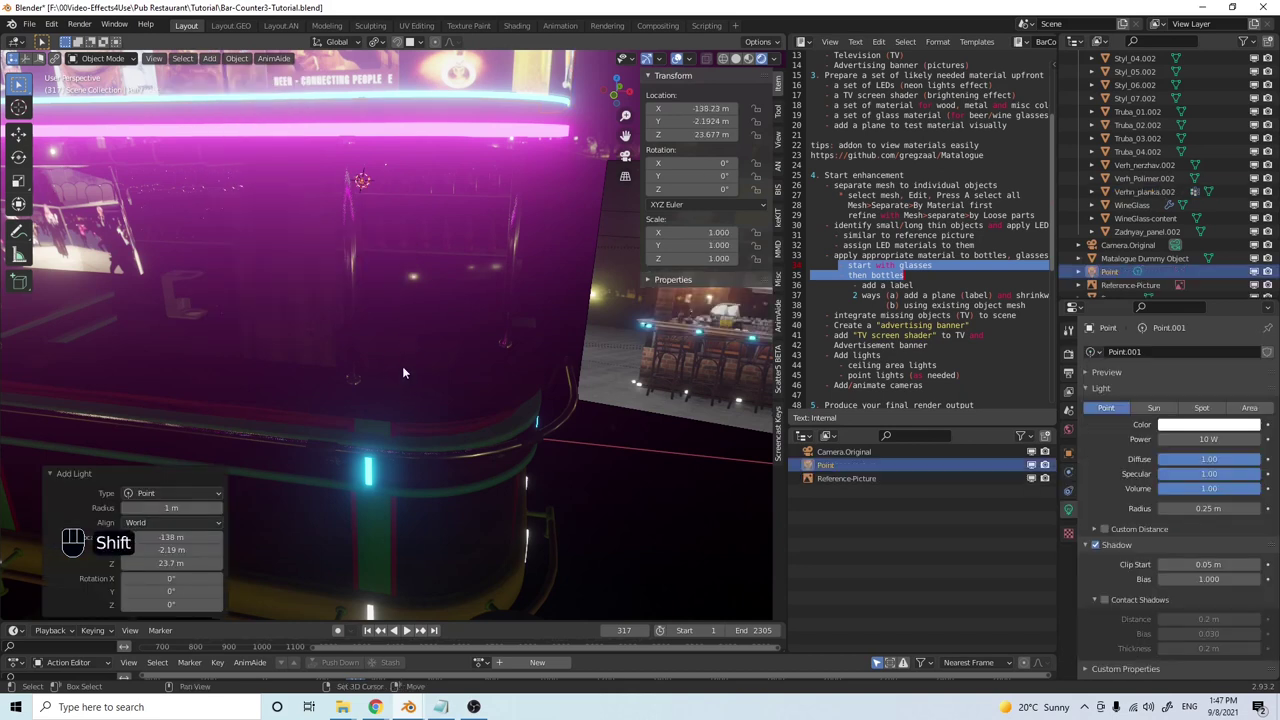
middle_drag(381, 244, 309, 272)
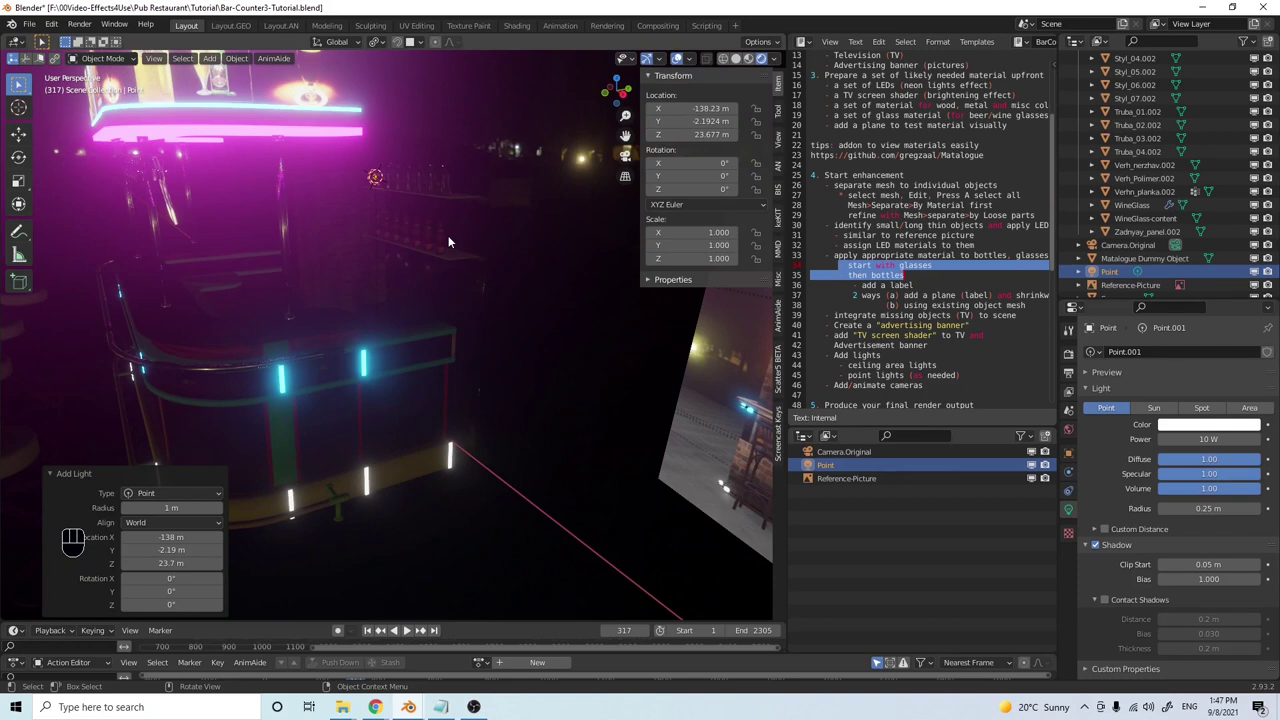
Move the point light along Y, then raise it above the counter
key(g)
key(y)
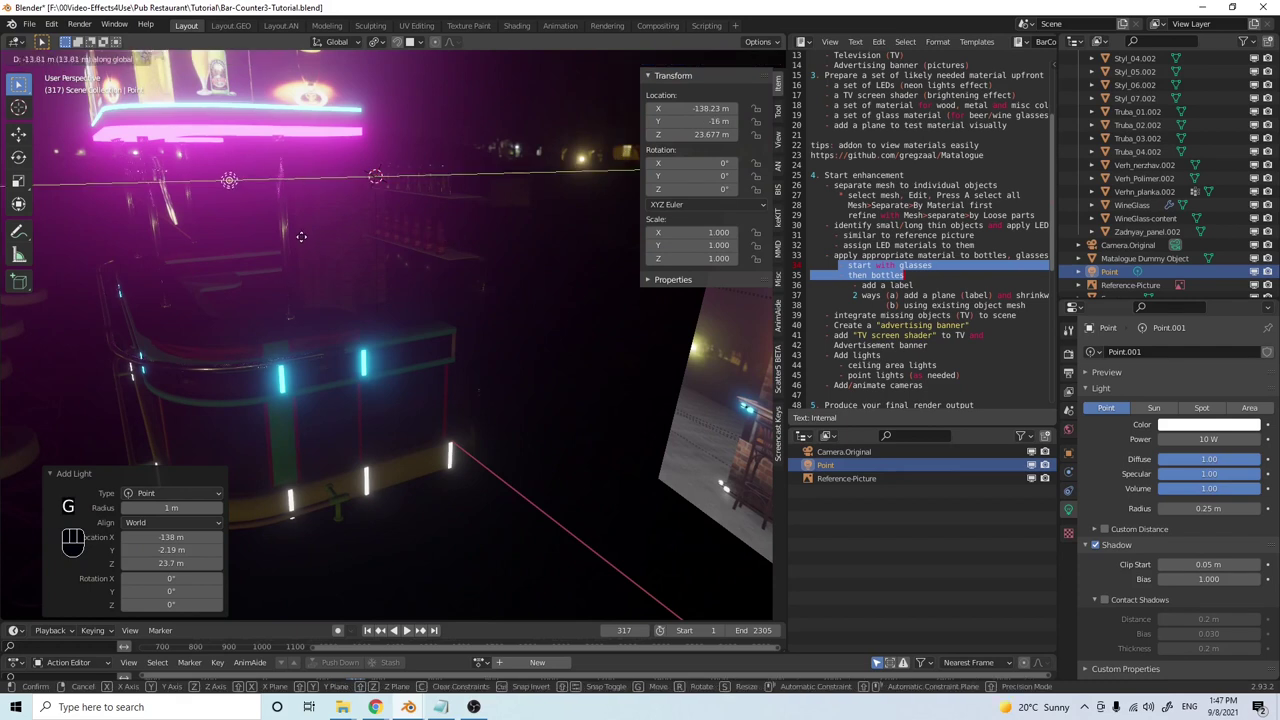
click(301, 252)
middle_drag(301, 252, 312, 228)
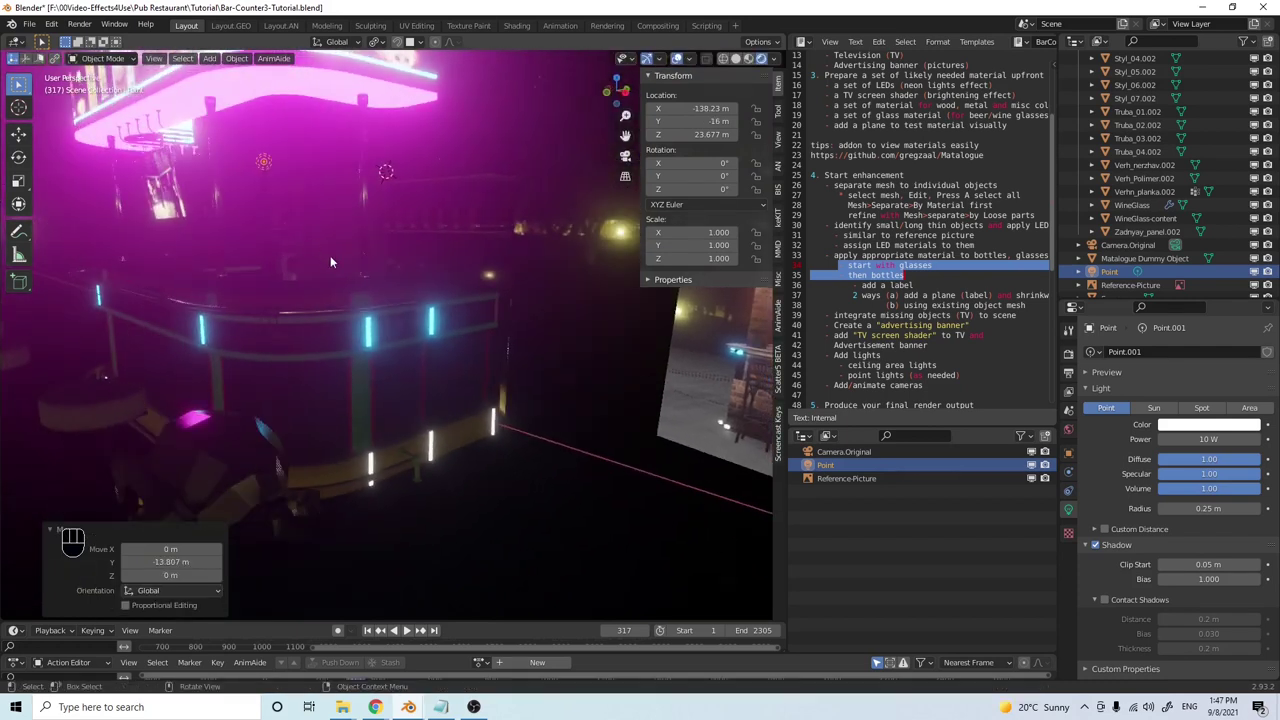
key(g)
key(z)
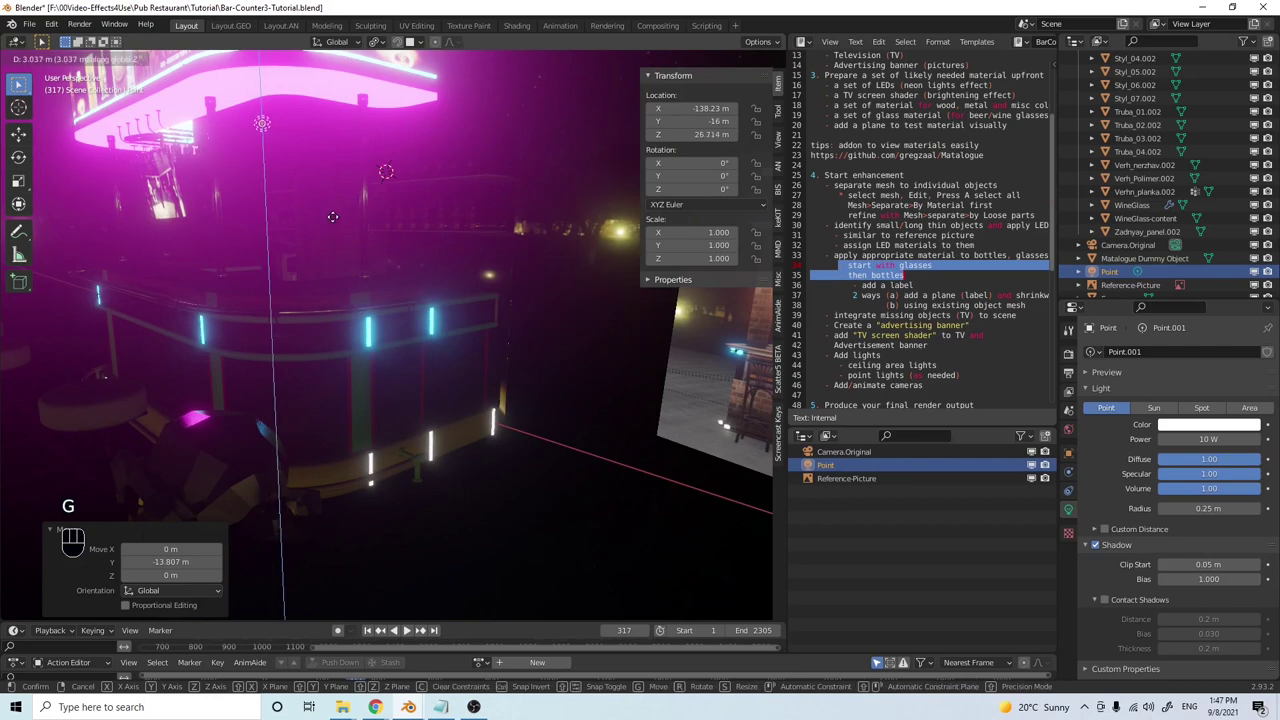
click(335, 204)
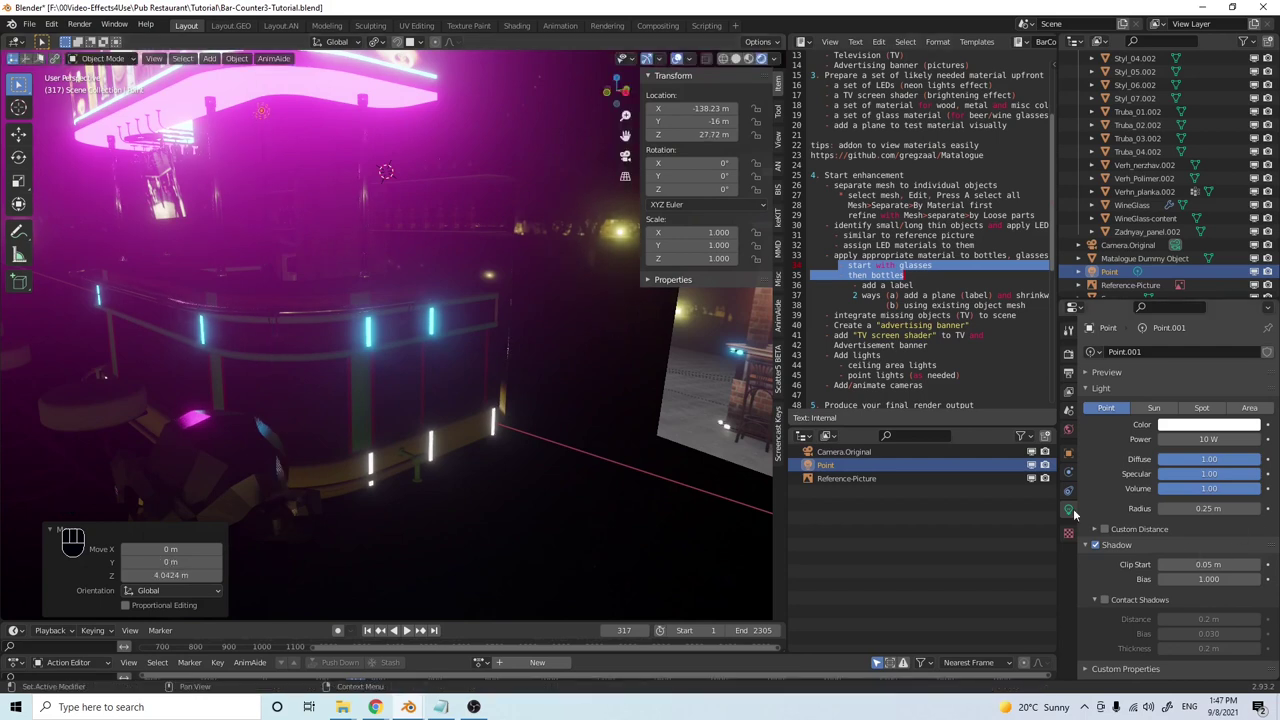
Set the point light's power to 100000 W
click(1214, 439)
text(1000)
key(Return)
click(1207, 439)
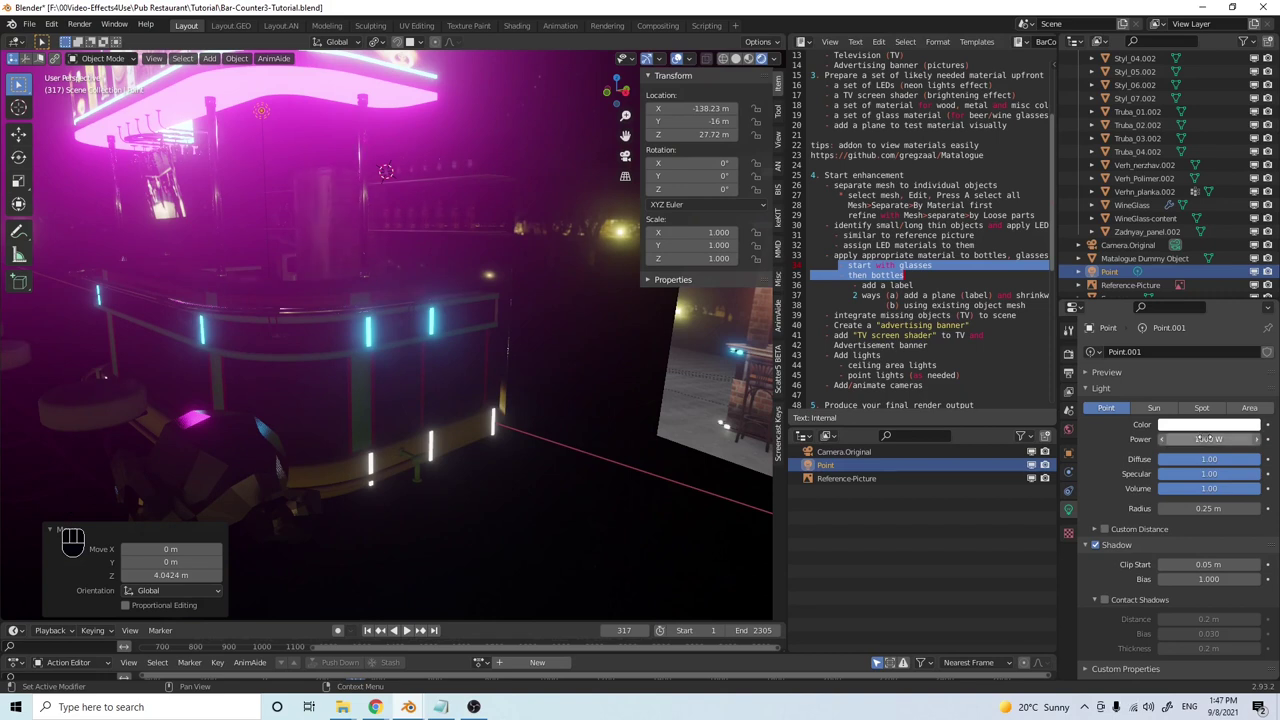
text(10000)
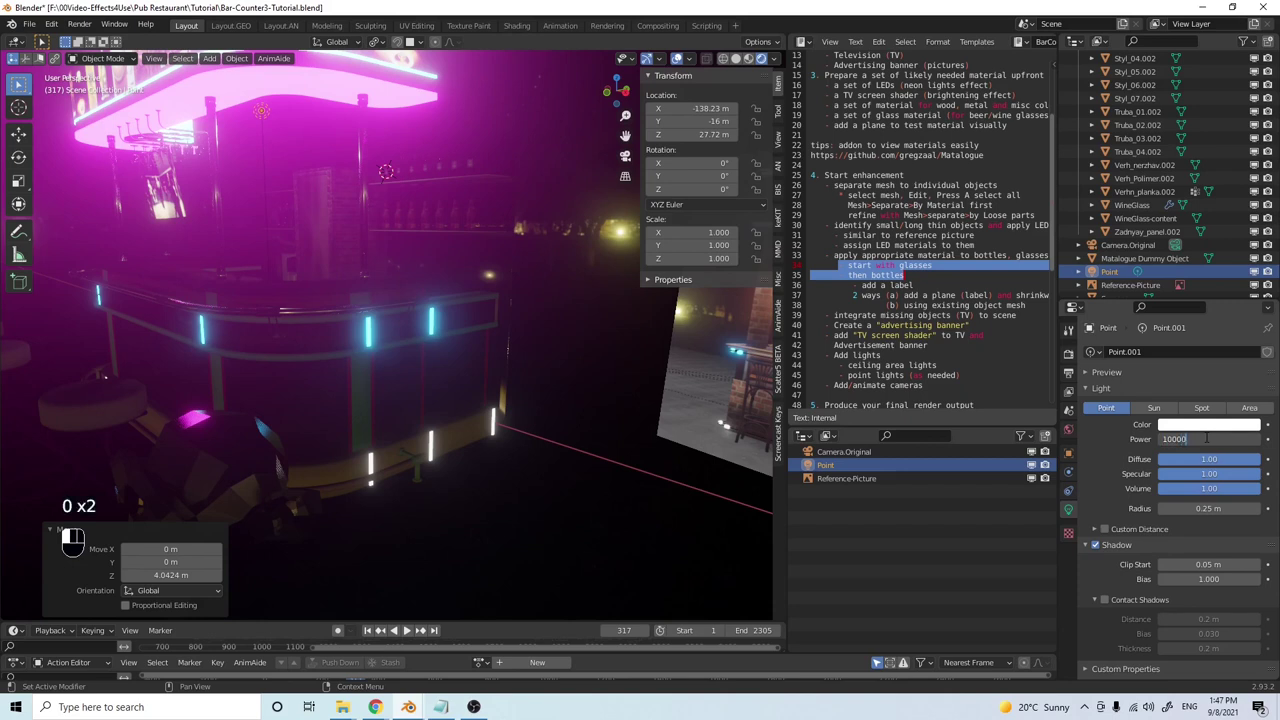
text(0)
key(Return)
Duplicate the point light with Shift+D and place the copy beside the first
middle_drag(330, 270, 430, 299)
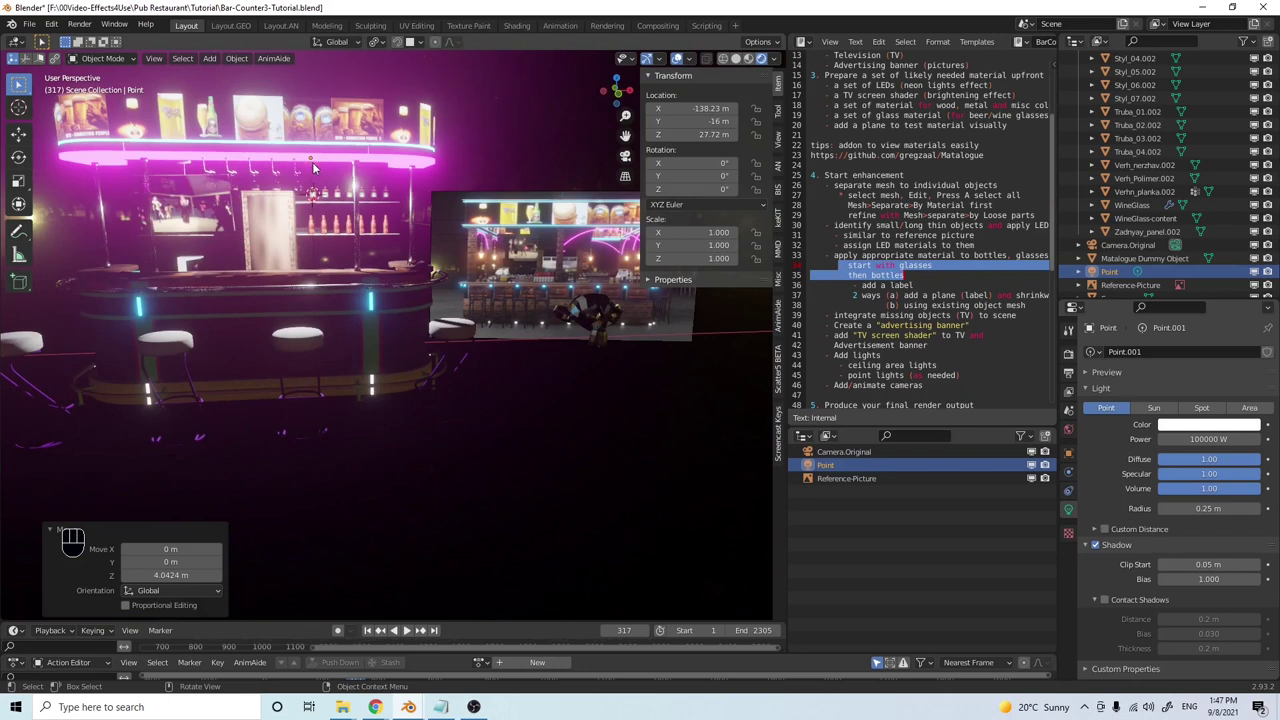
key(shift)
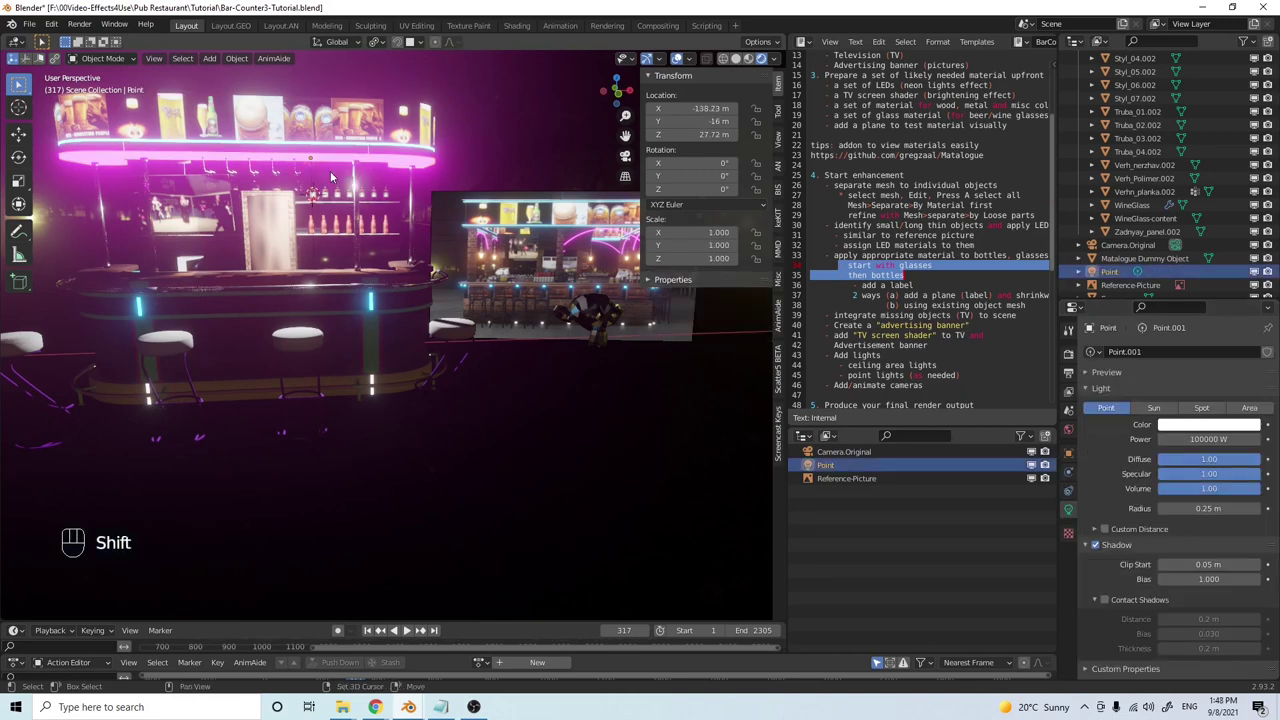
key(shift+d)
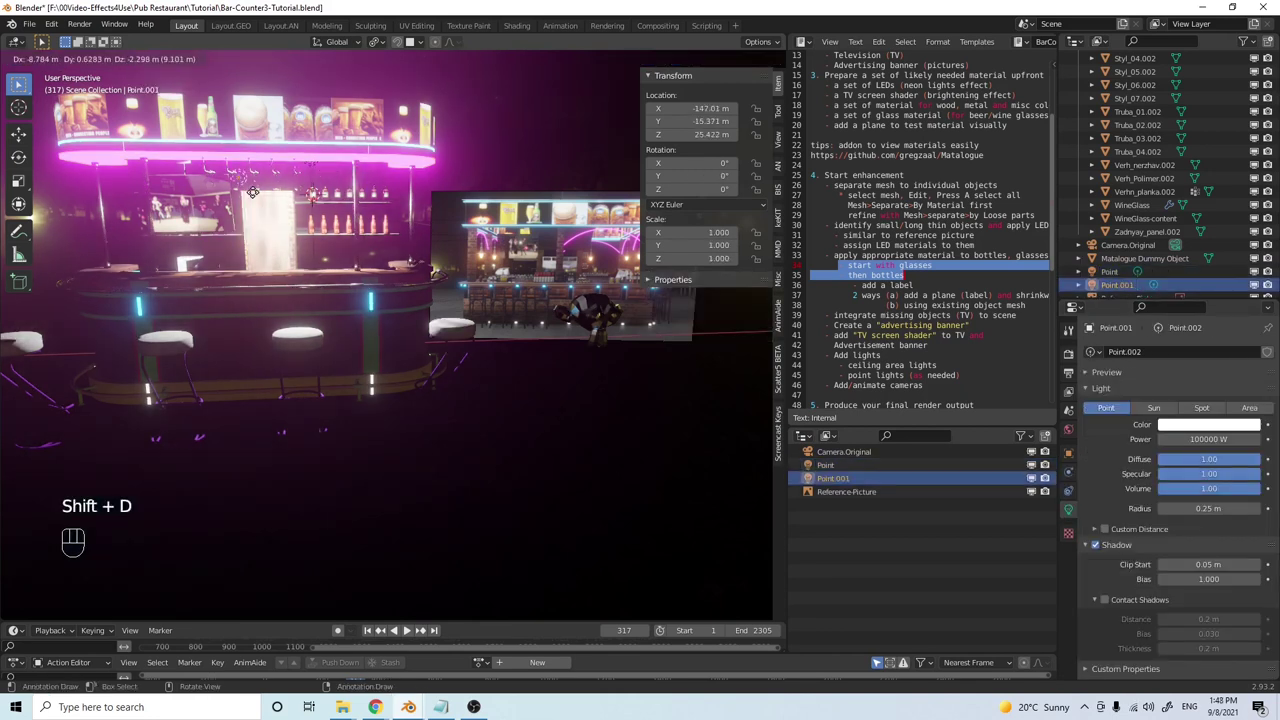
click(319, 294)
scroll(310, 349, down, 3)
middle_drag(310, 355, 338, 444)
middle_drag(339, 416, 342, 393)
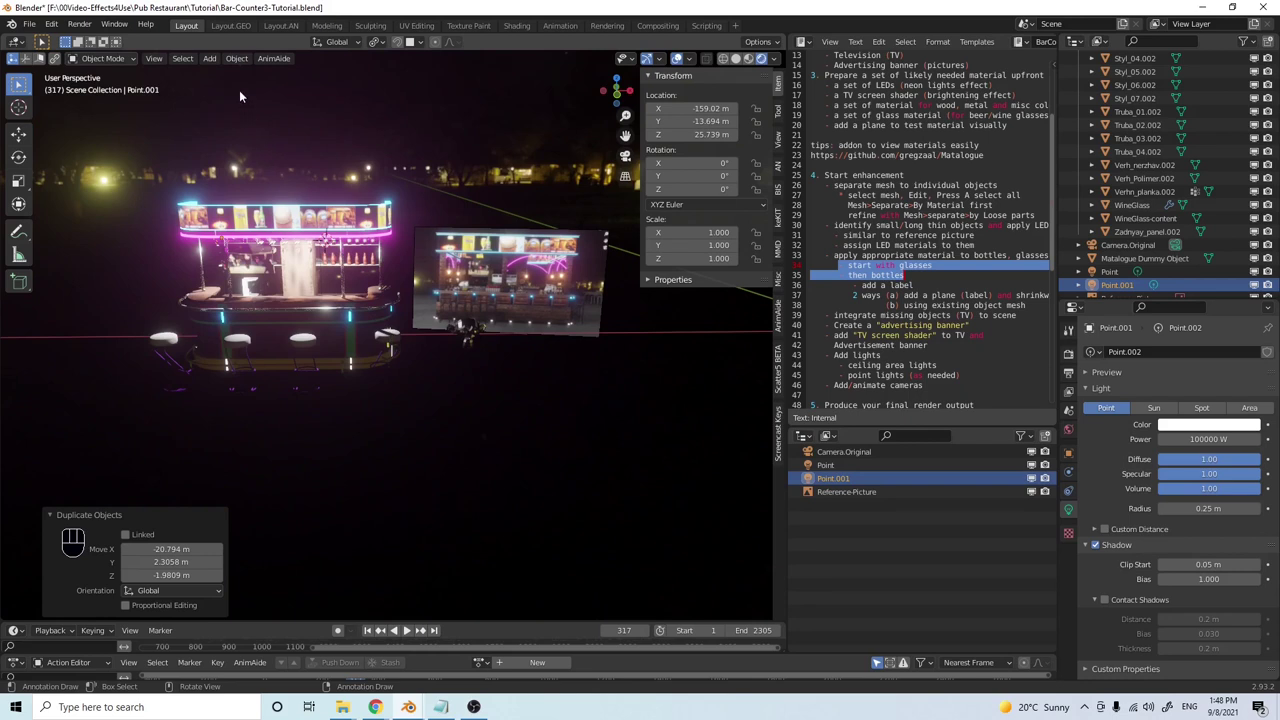
Add an area light and scale it up by 50
click(210, 59)
mouse_move(254, 239)
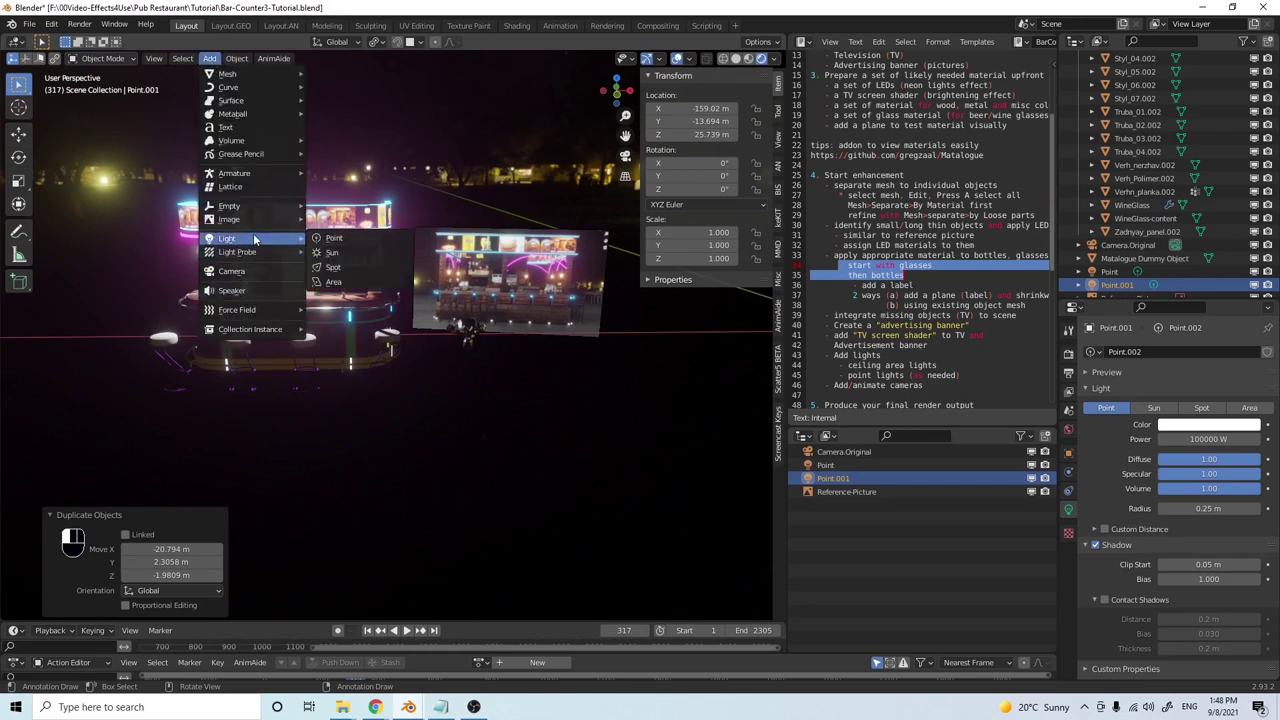
click(336, 282)
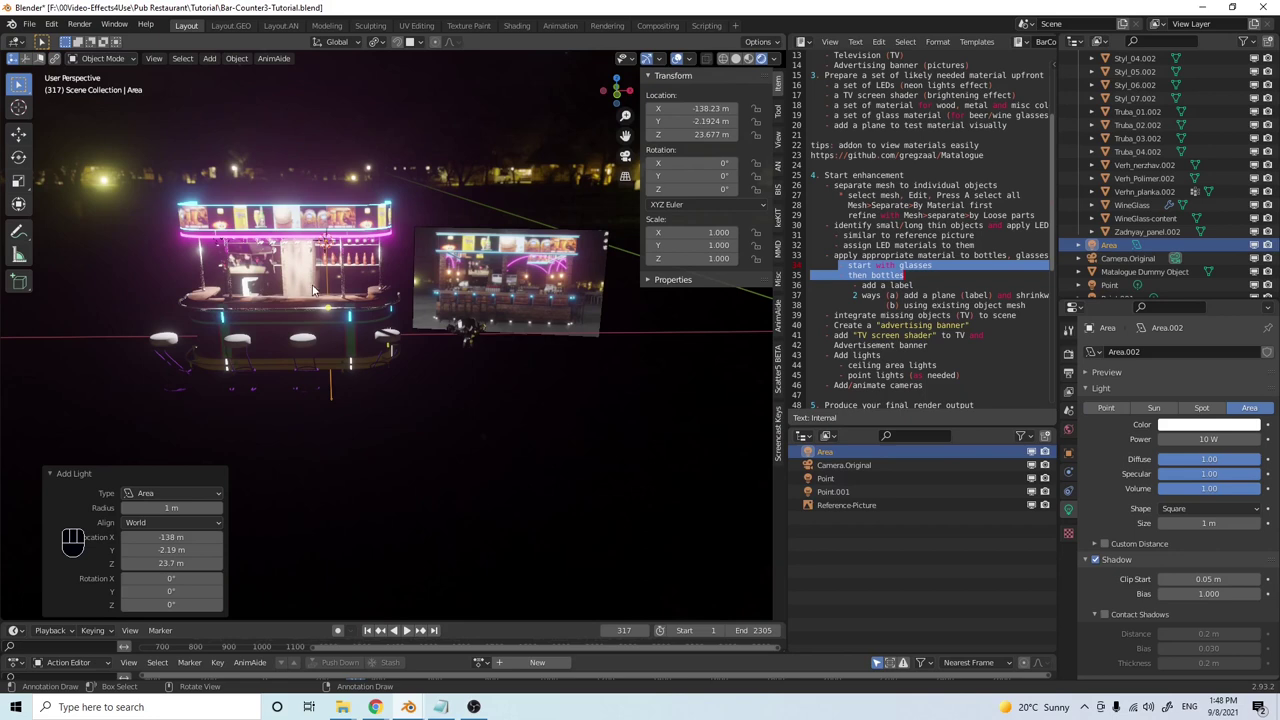
scroll(315, 288, up, 2)
middle_drag(354, 270, 354, 275)
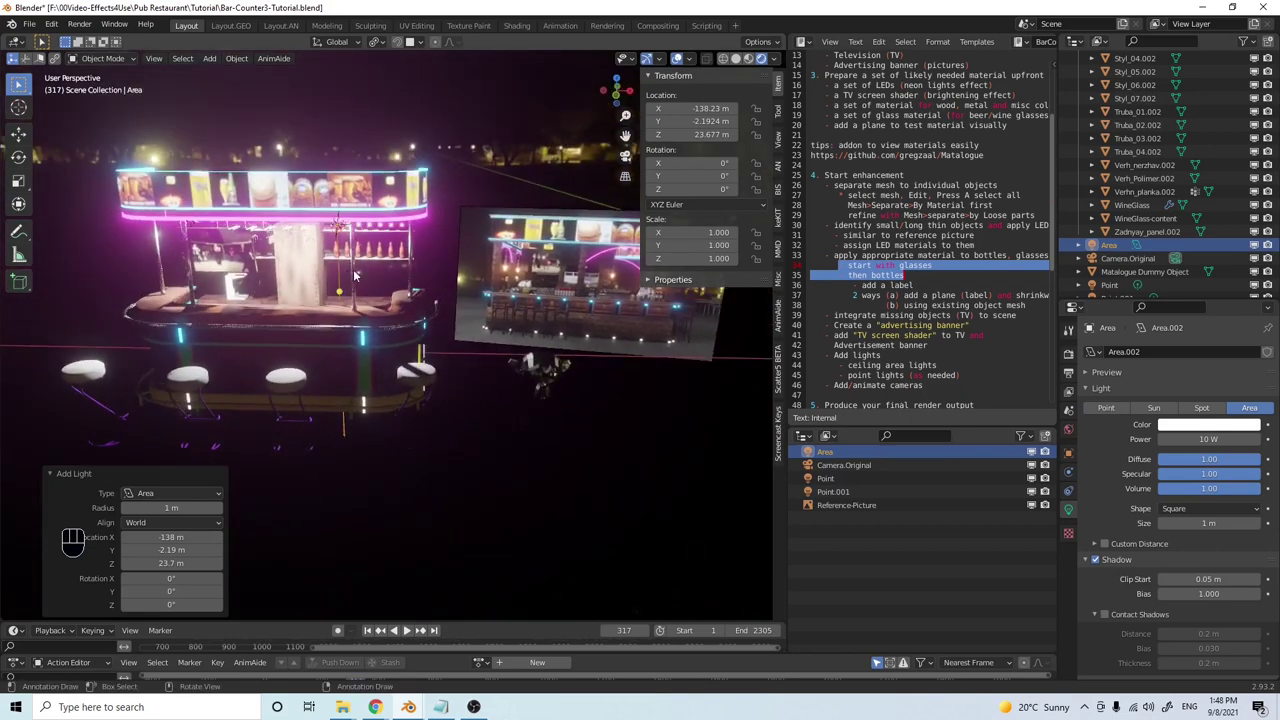
key(s)
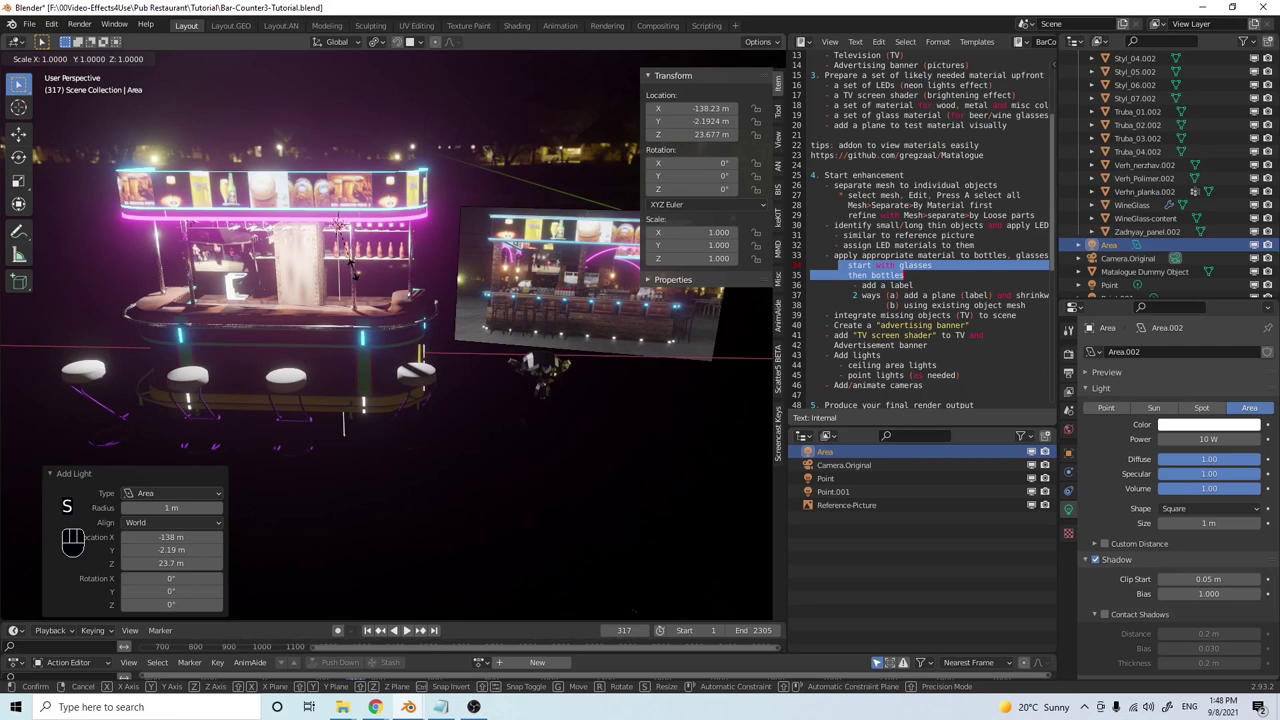
click(354, 276)
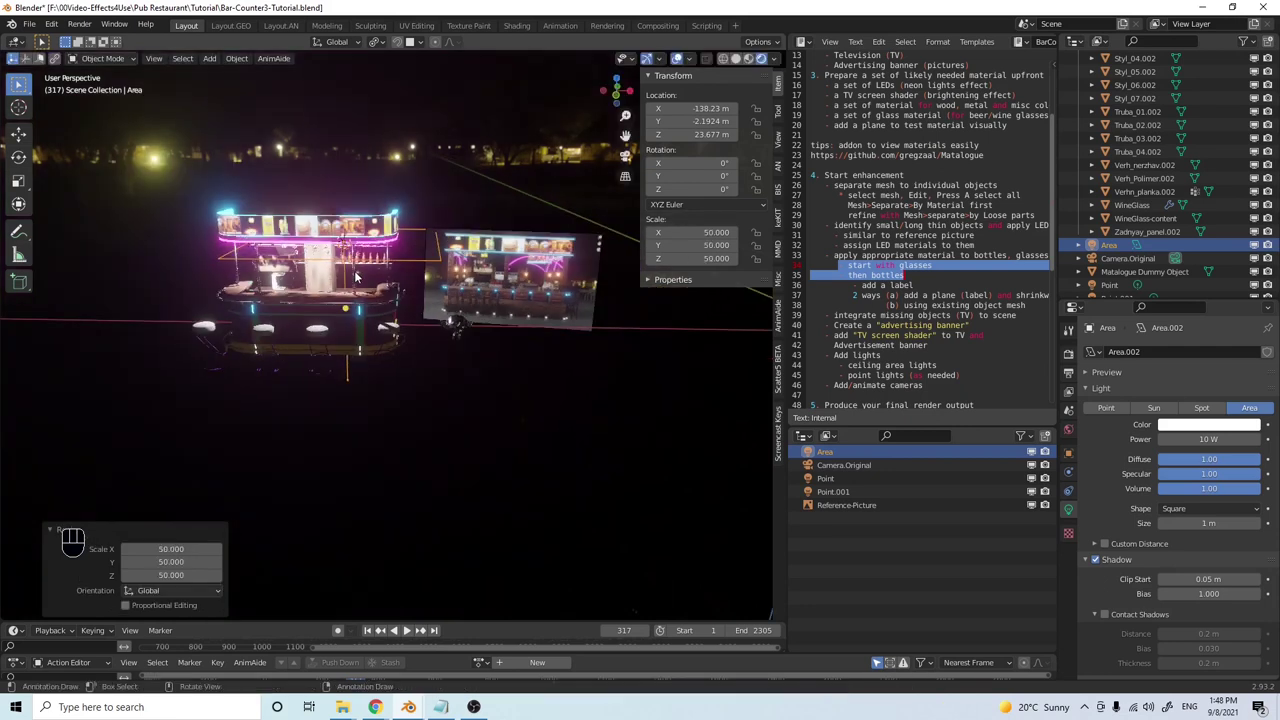
scroll(360, 285, down, 3)
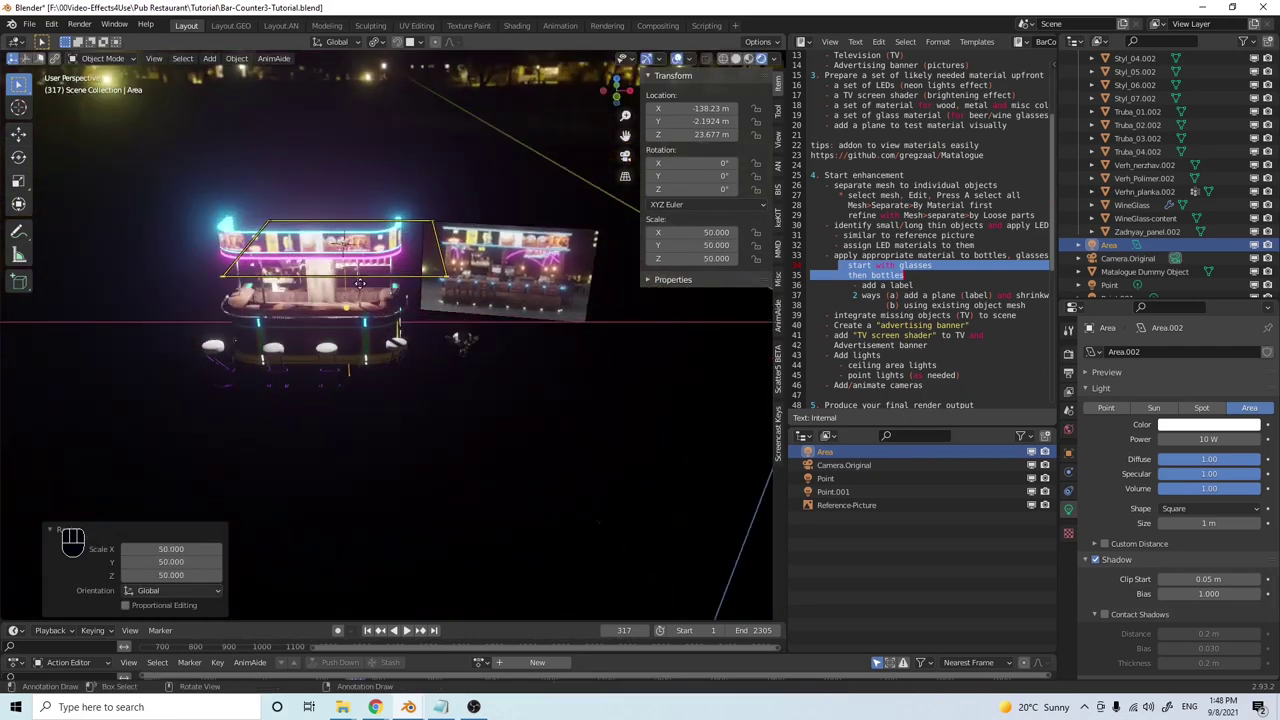
Raise the area light higher above the bar and double its size
key(g)
key(z)
click(371, 246)
middle_drag(371, 246, 435, 283)
key(s)
key(Return)
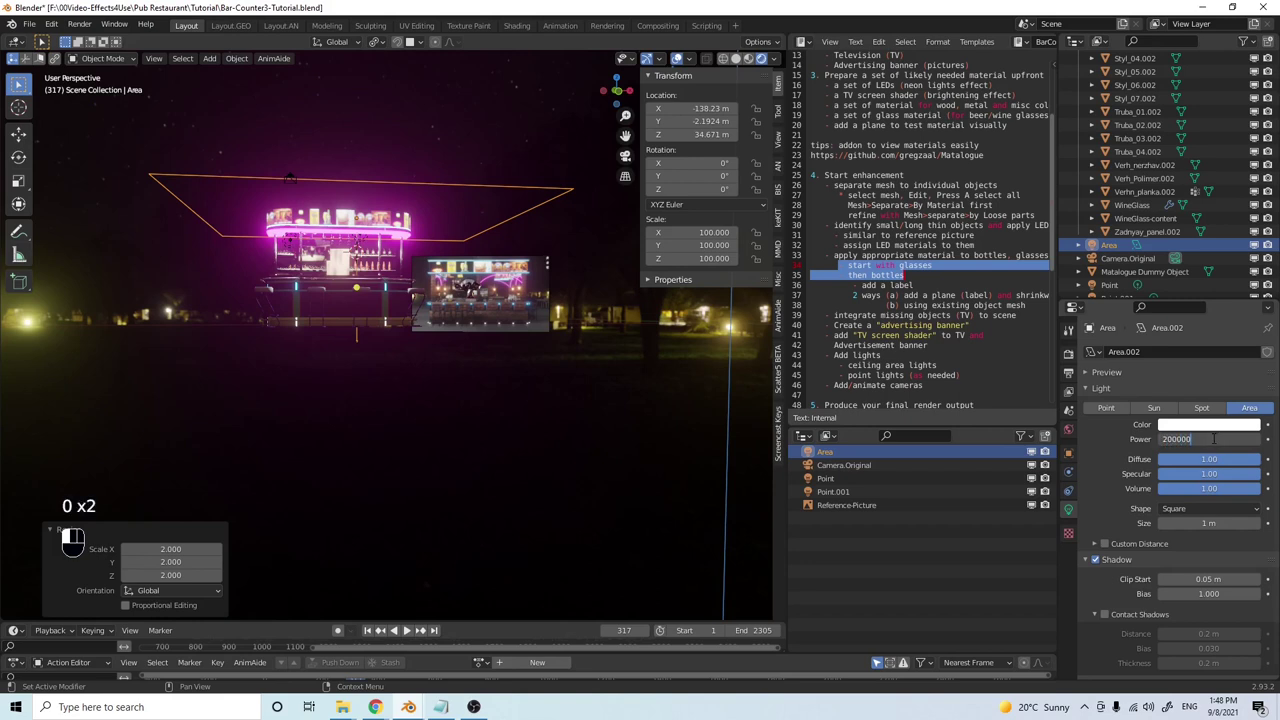
Set the area light power to 200000 W, then increase it to 500000 W
key(Return)
middle_drag(443, 346, 349, 360)
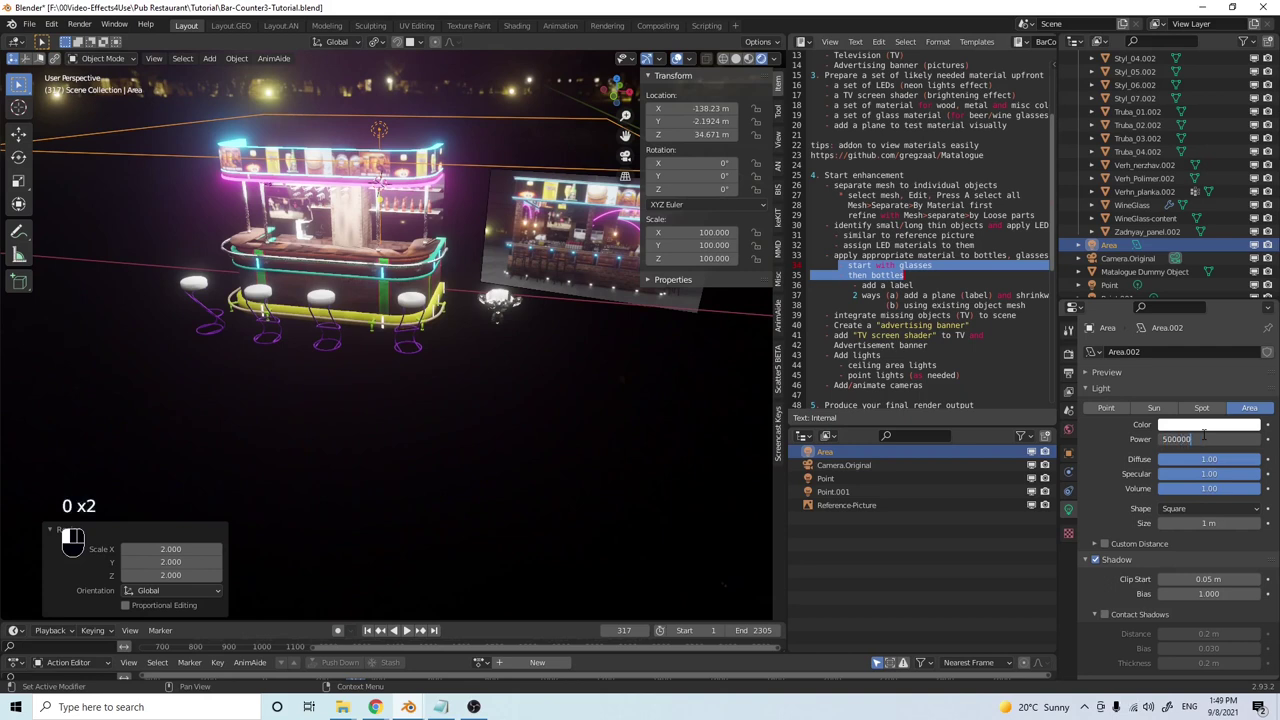
key(Return)
middle_drag(749, 474, 469, 328)
scroll(424, 338, up, 5)
scroll(455, 200, up, 6)
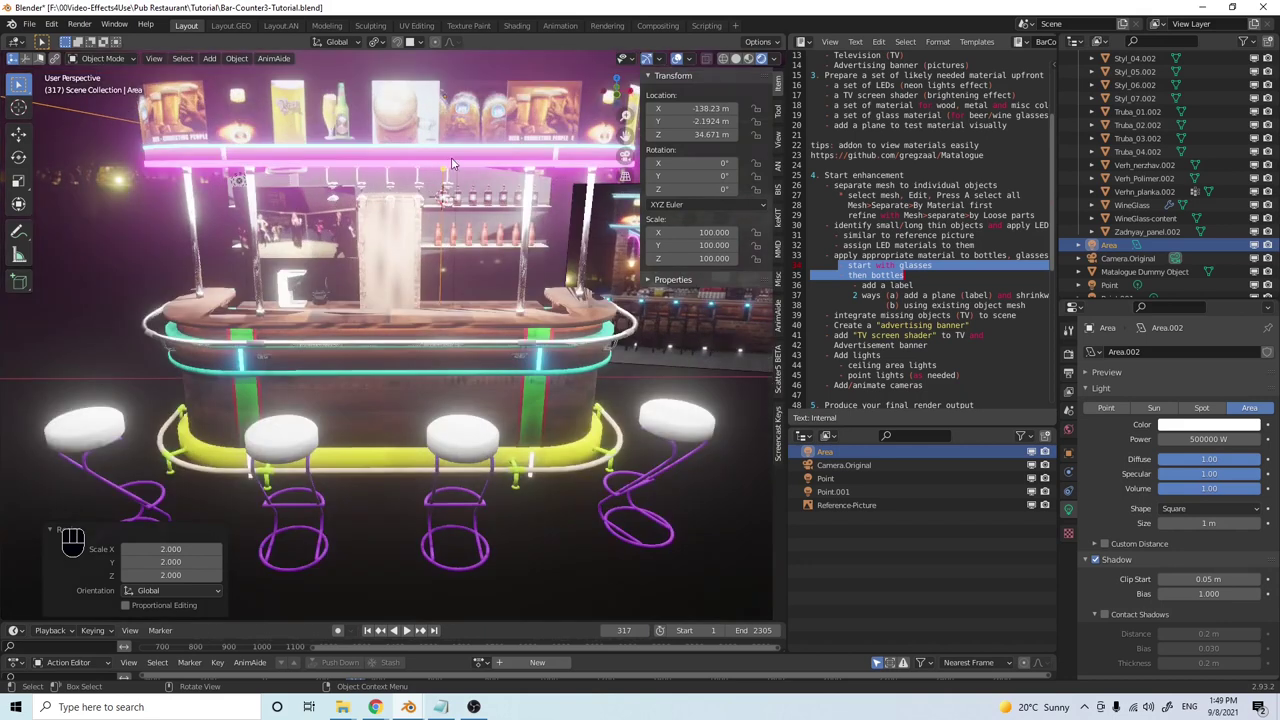
click(453, 153)
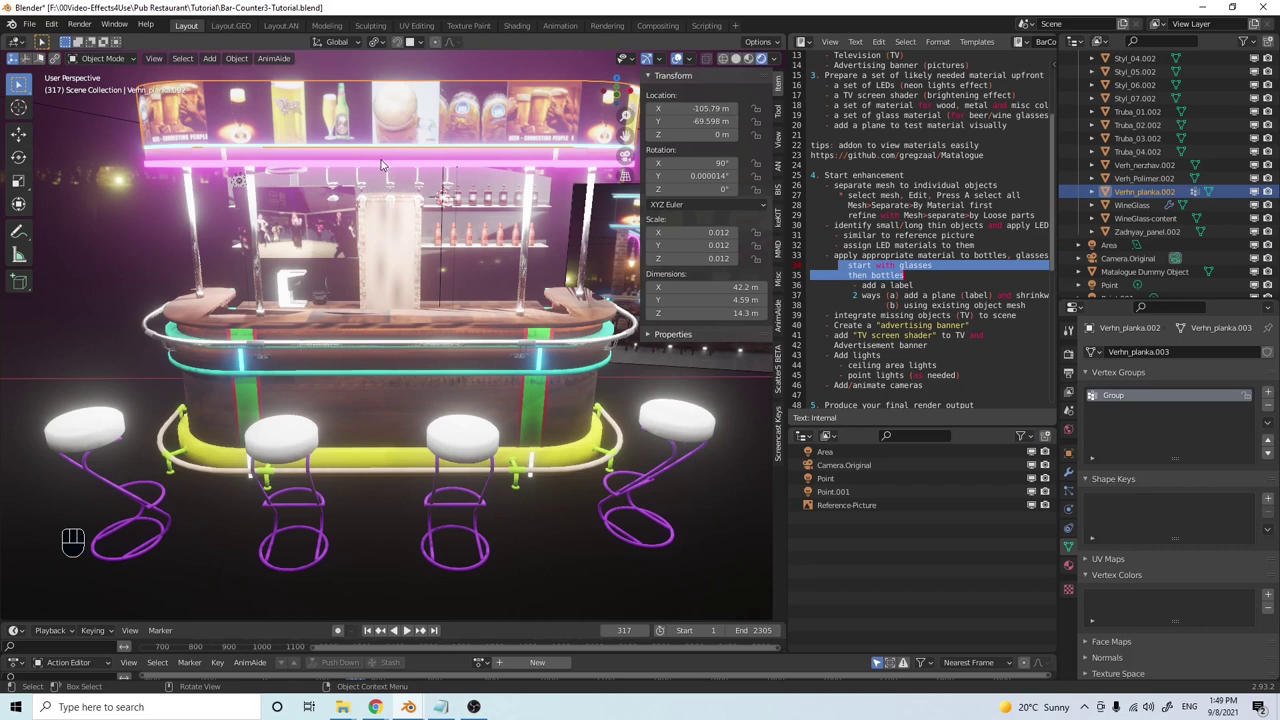
Duplicate the counter-top rim Krisha_stoiki.002 and move the copy up along Z
click(379, 167)
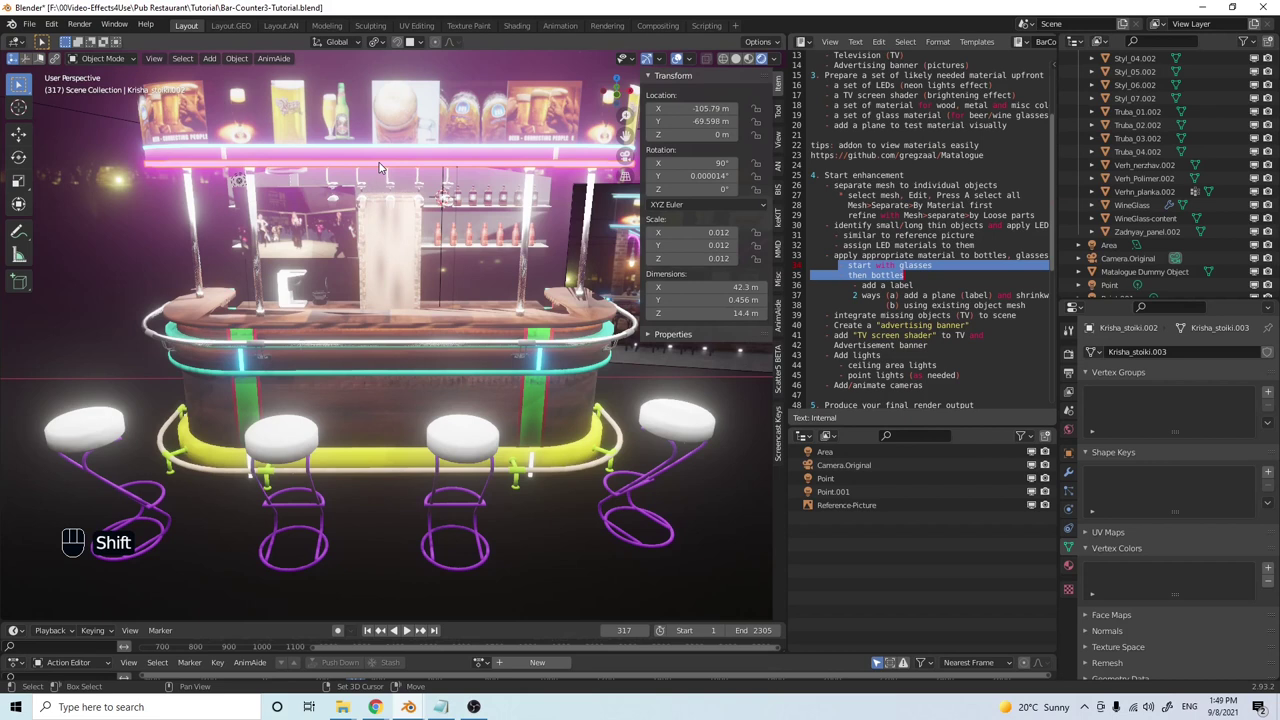
key(shift+d)
right_click(379, 167)
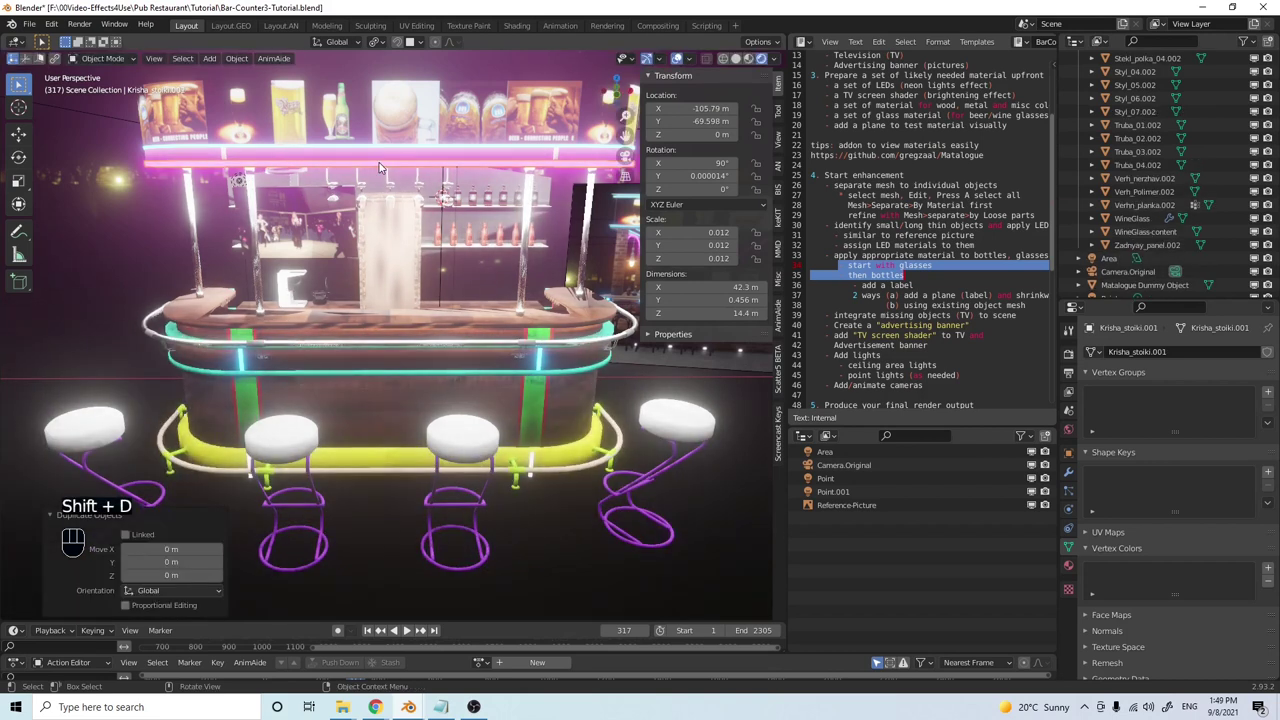
key(g)
key(z)
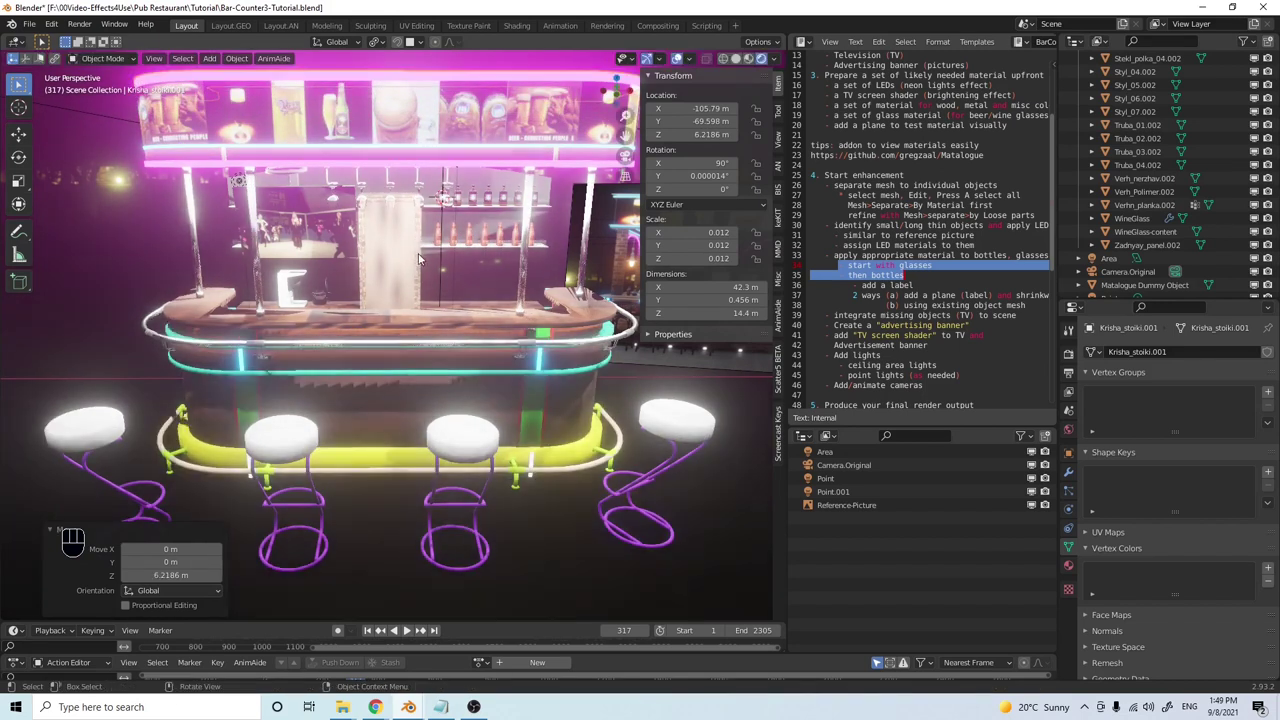
click(418, 253)
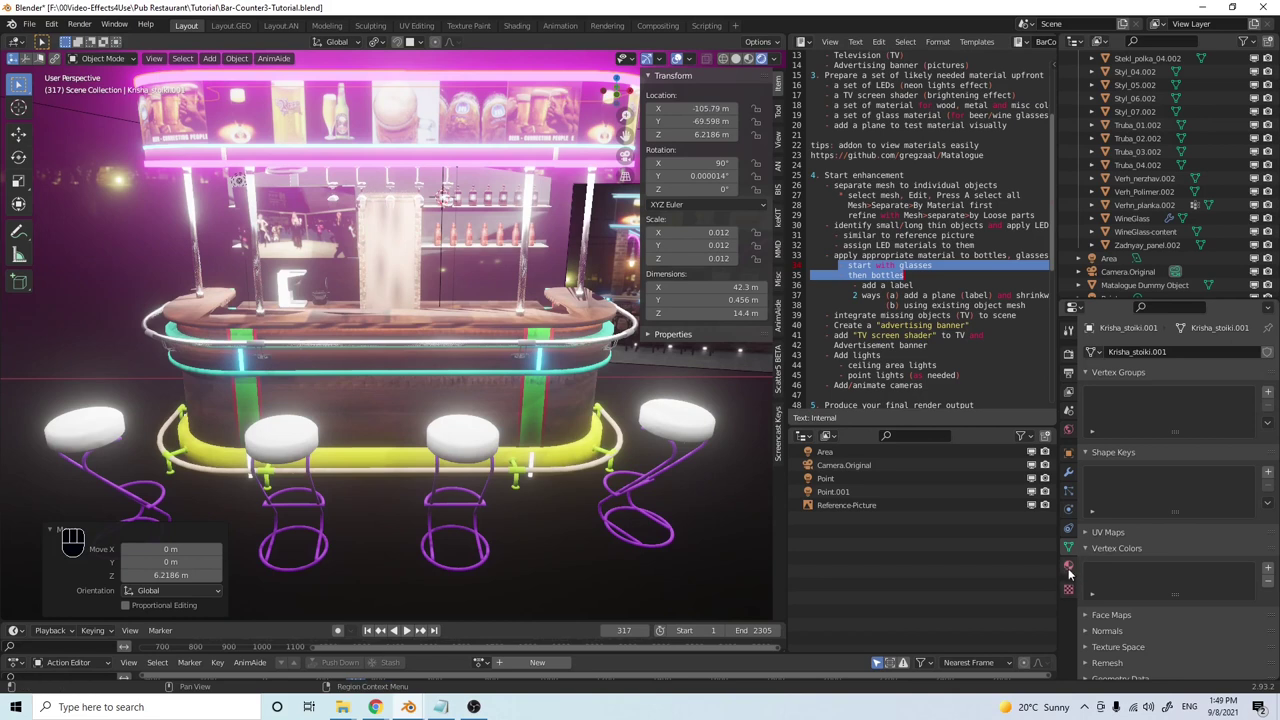
Assign the LED-blue.001 material to the duplicated rim
click(1068, 566)
click(1091, 408)
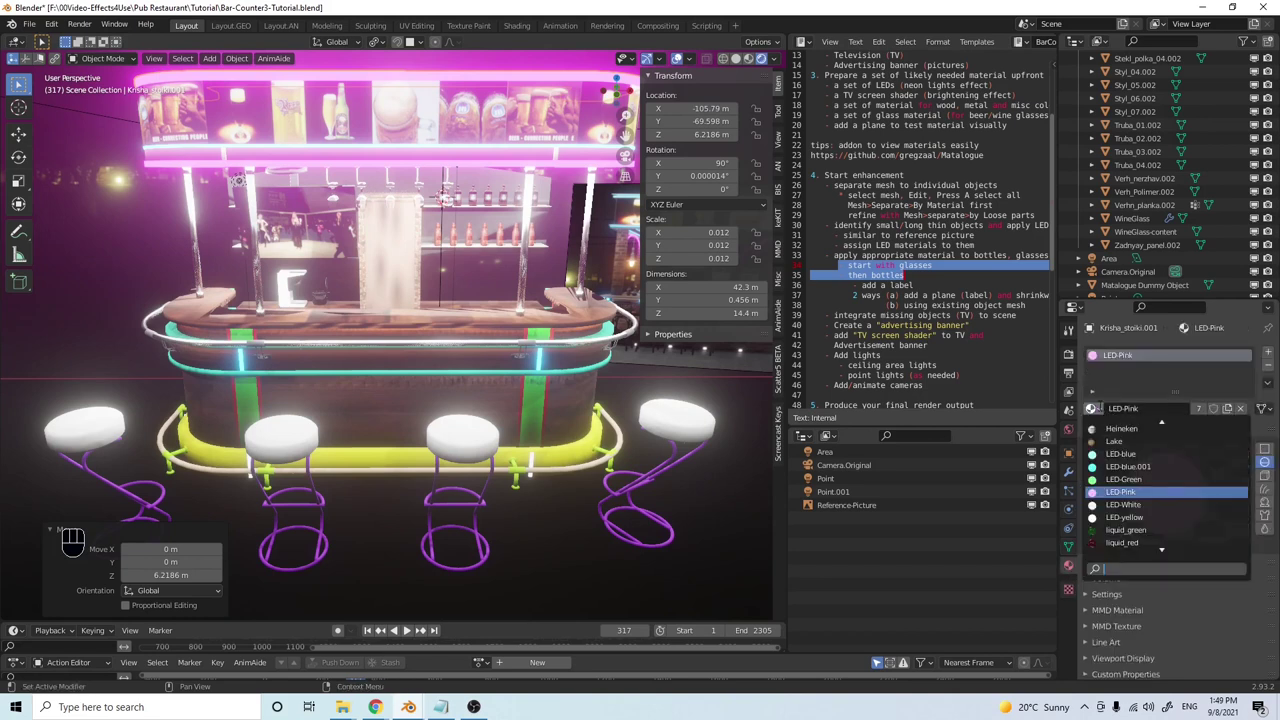
click(1128, 466)
middle_drag(430, 330, 466, 349)
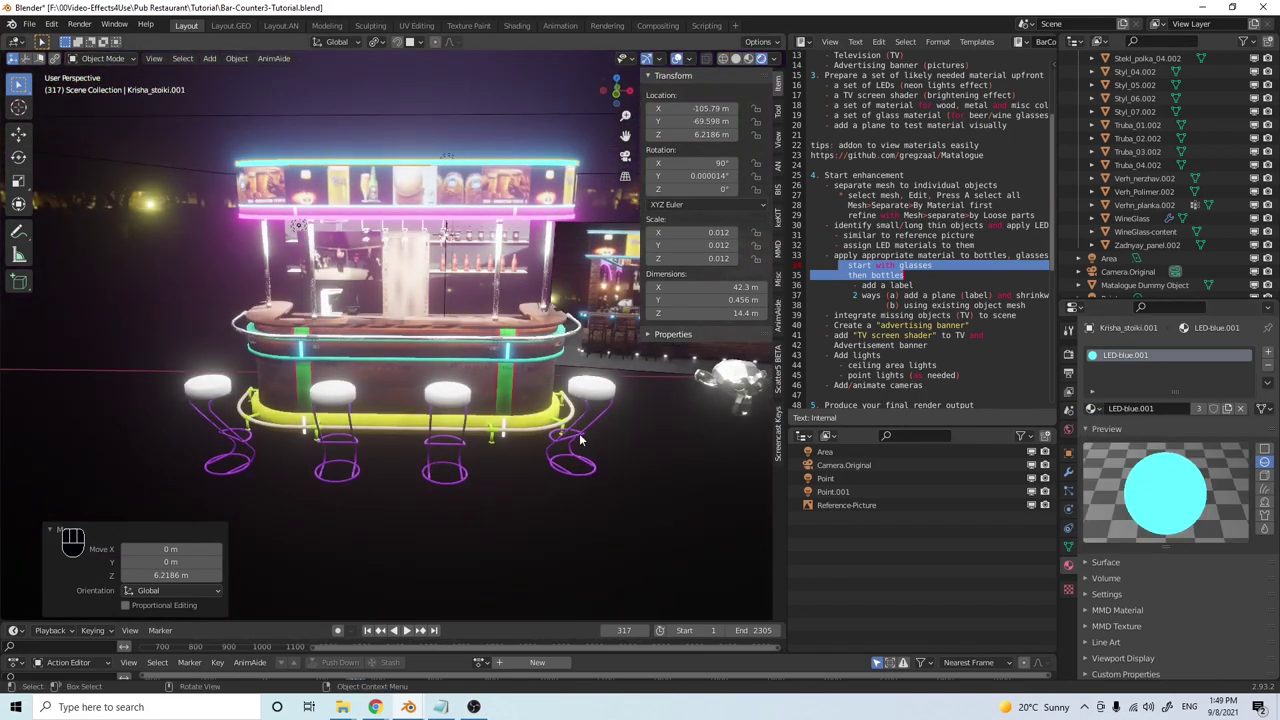
shift+middle_drag(548, 395, 378, 385)
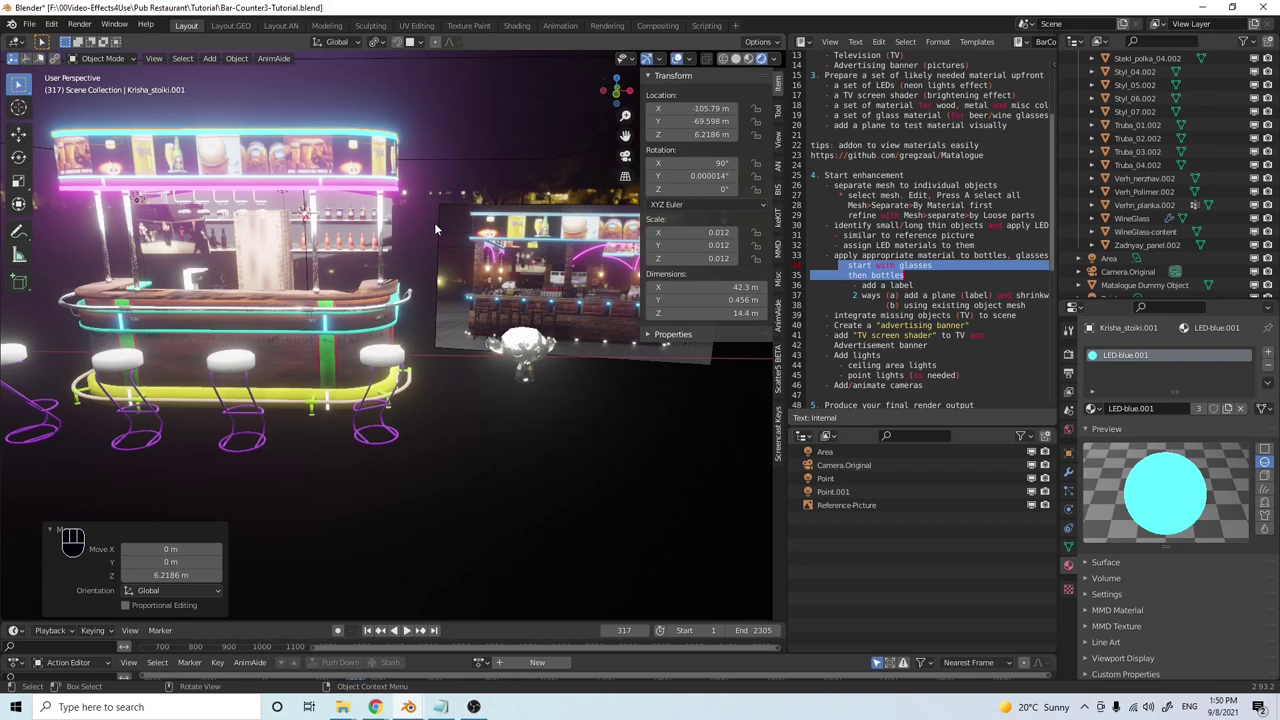
Scale the duplicate rim to 0.974 along Z and raise it about 0.3 m
key(s)
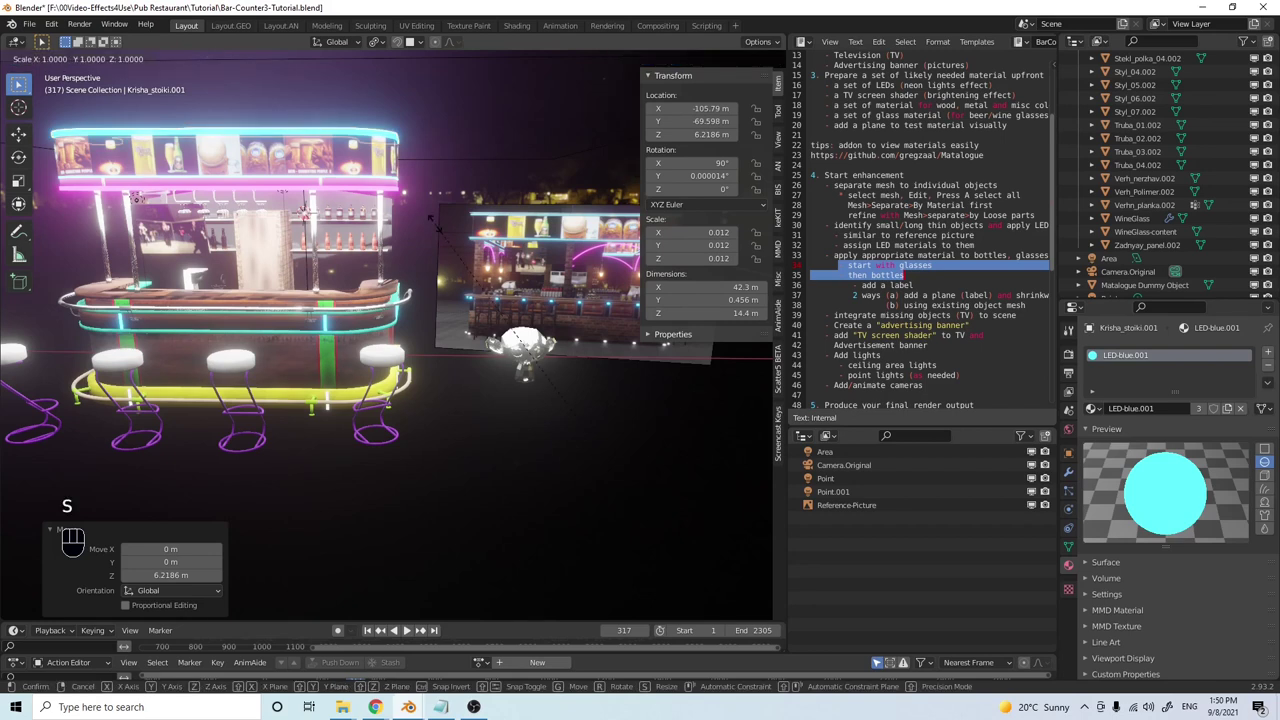
key(z)
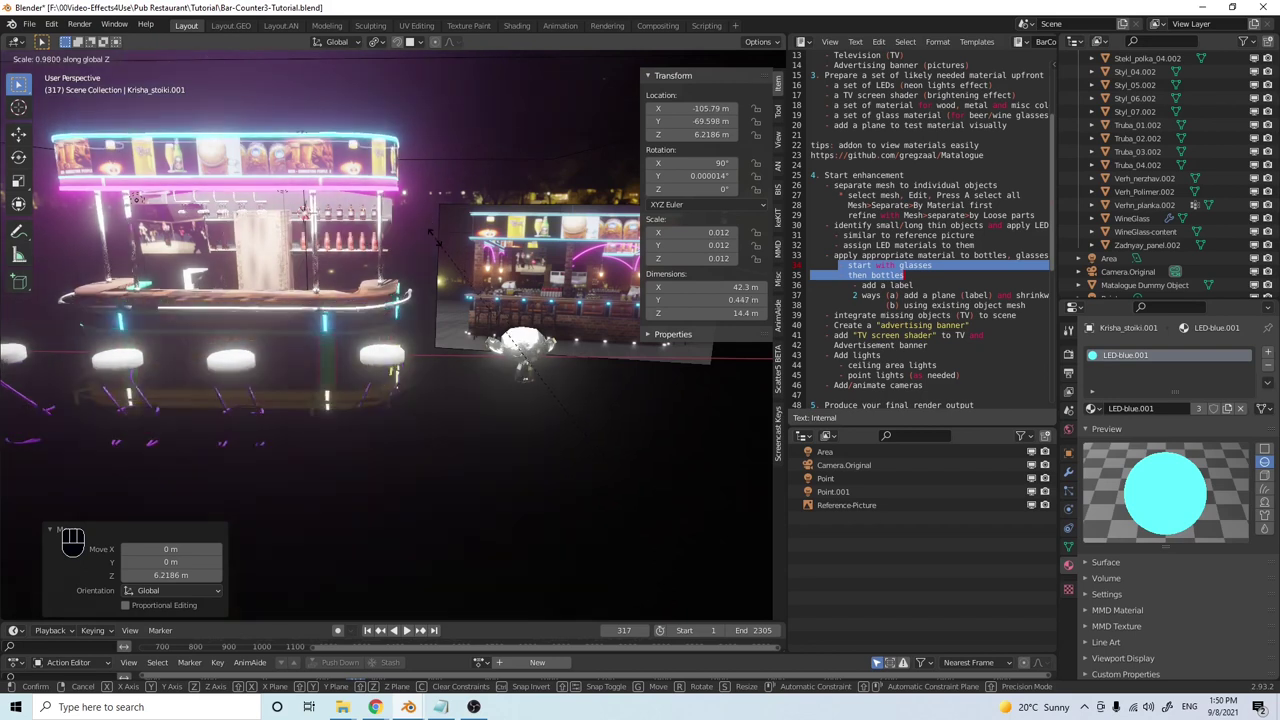
click(433, 240)
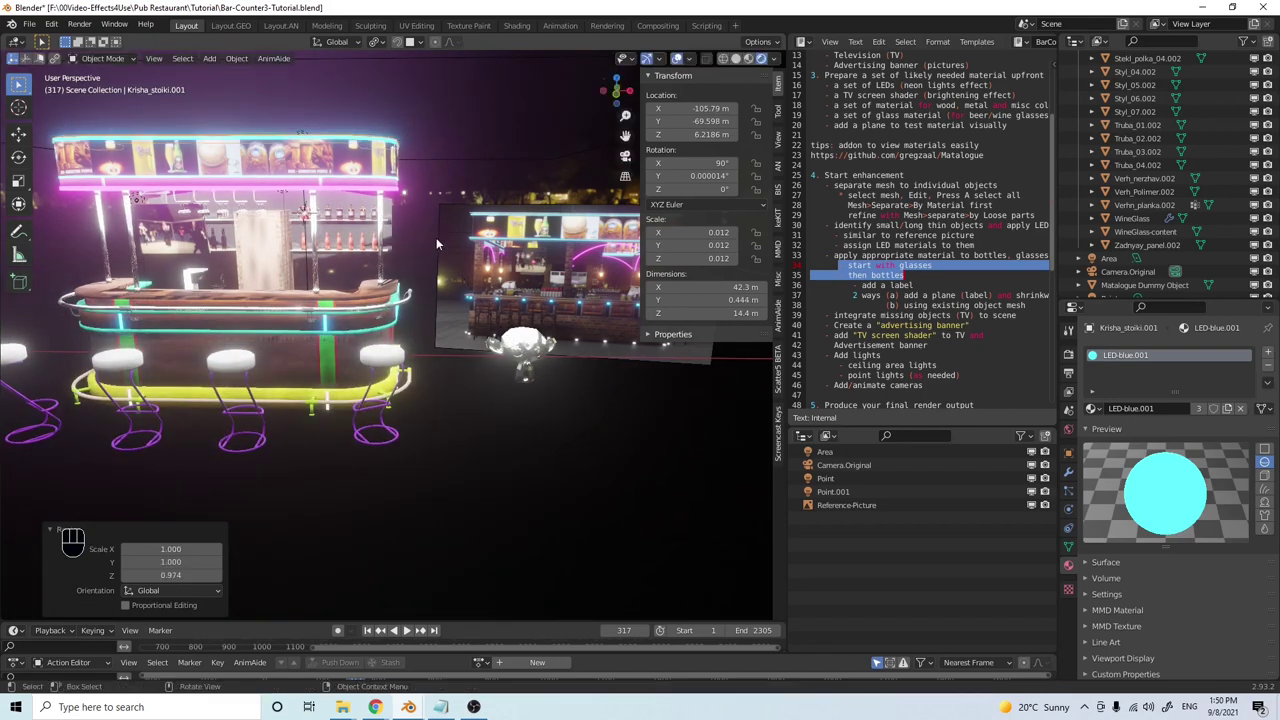
key(g)
key(z)
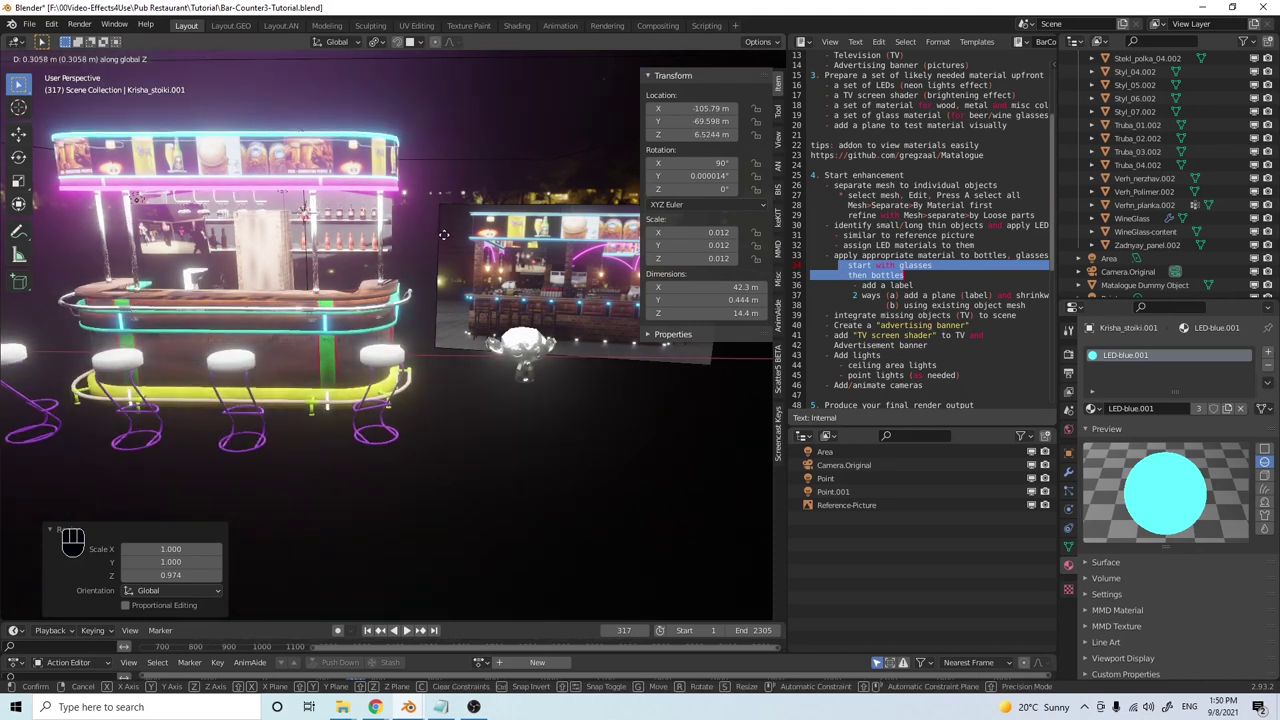
click(444, 234)
middle_drag(444, 234, 449, 256)
scroll(470, 270, up, 3)
scroll(470, 270, down, 5)
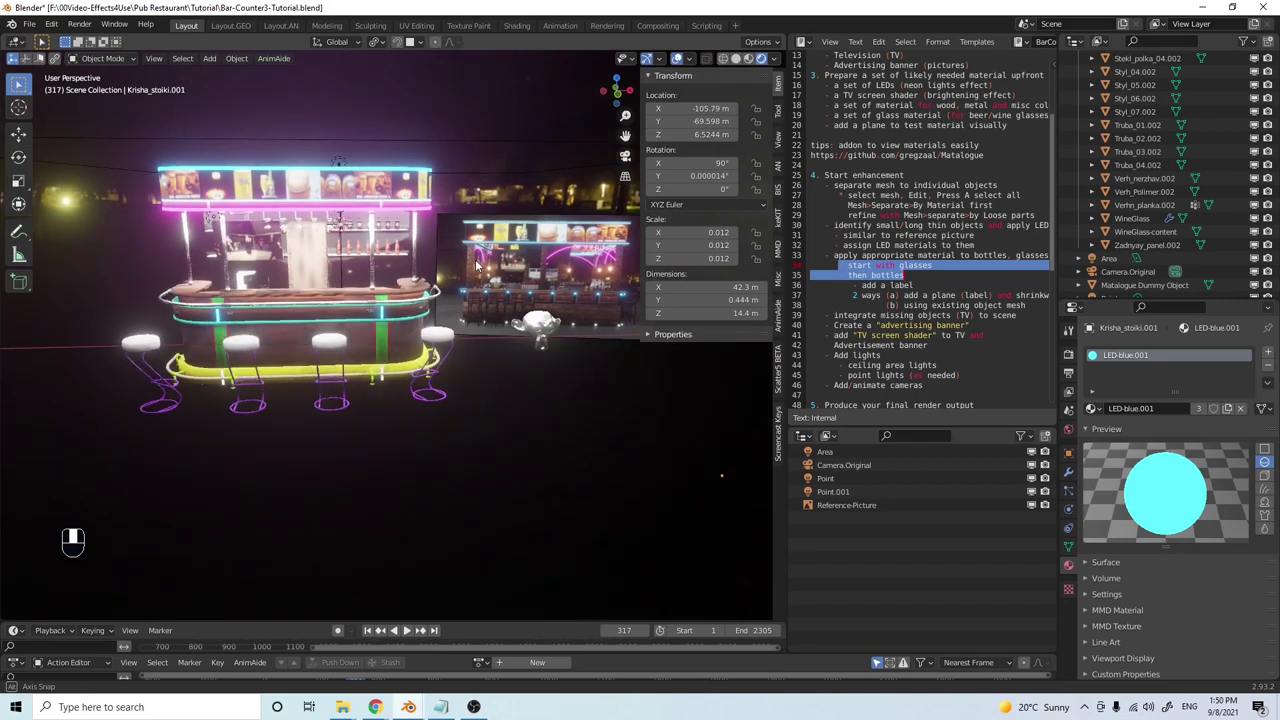
middle_drag(473, 267, 506, 300)
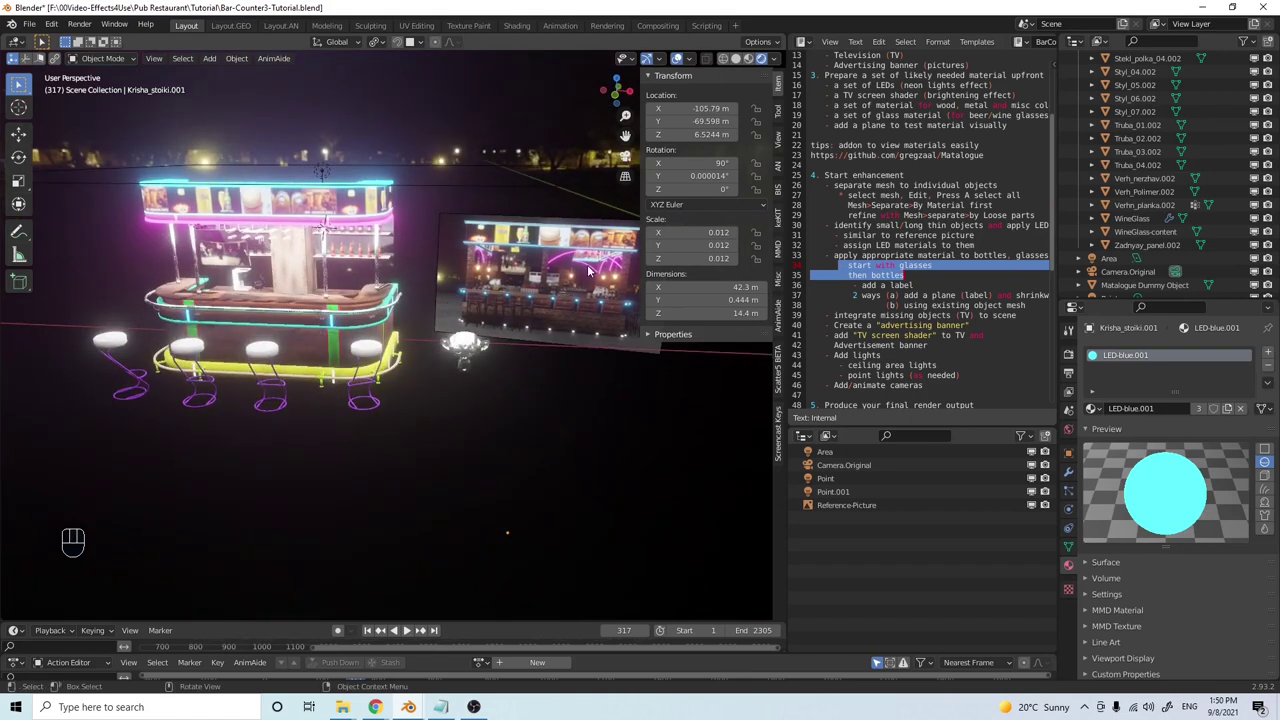
scroll(302, 397, up, 2)
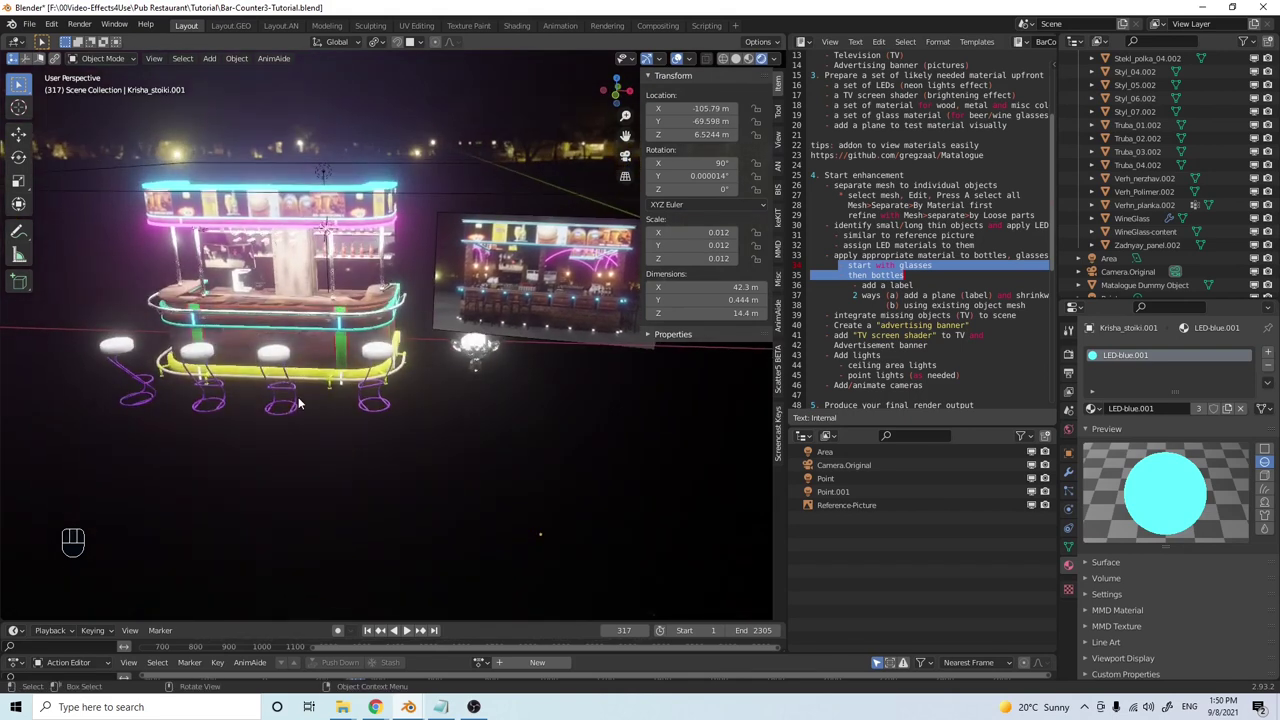
Give the first three stool wireframes LED-Pink, LED-blue and LED-Green materials respectively
click(96, 370)
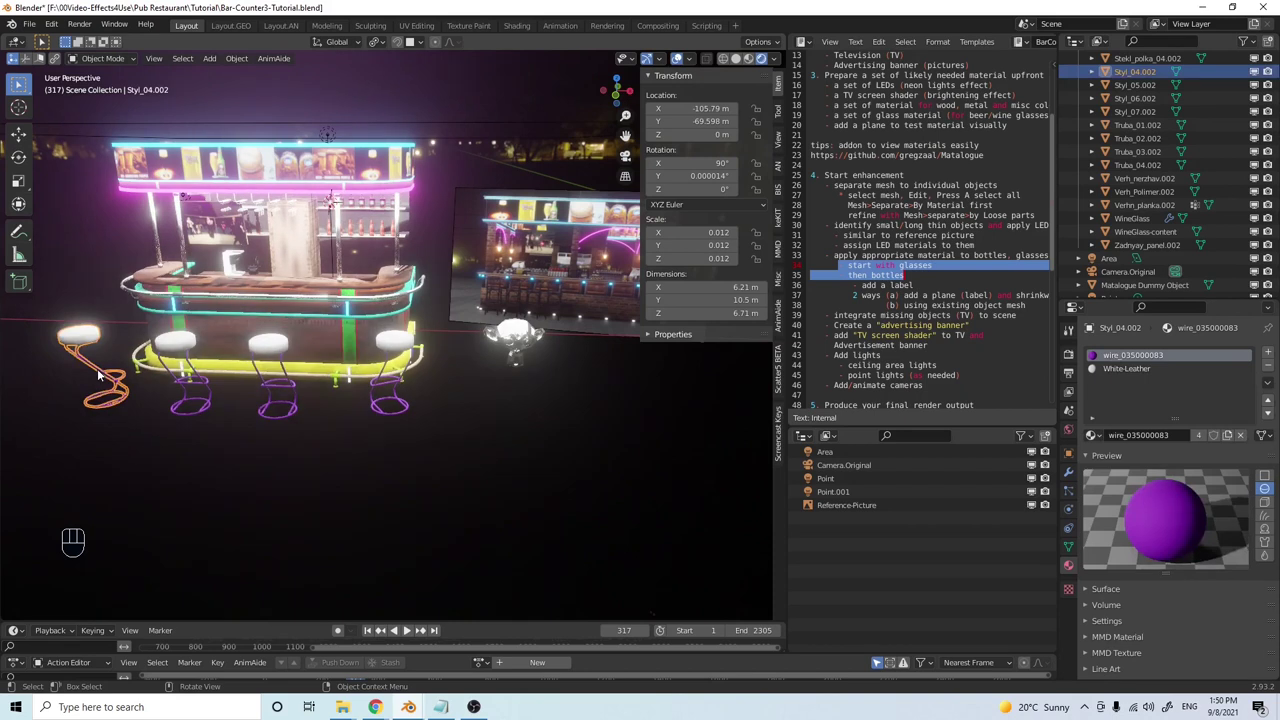
click(1092, 436)
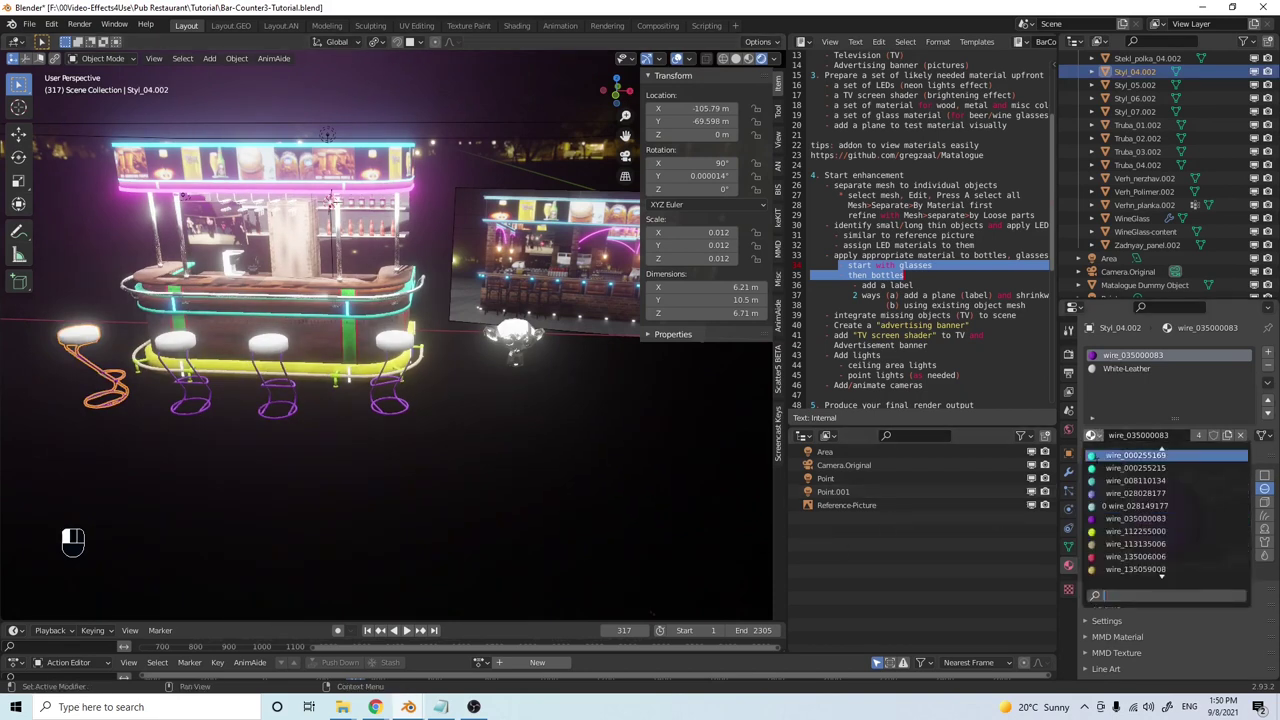
text(l)
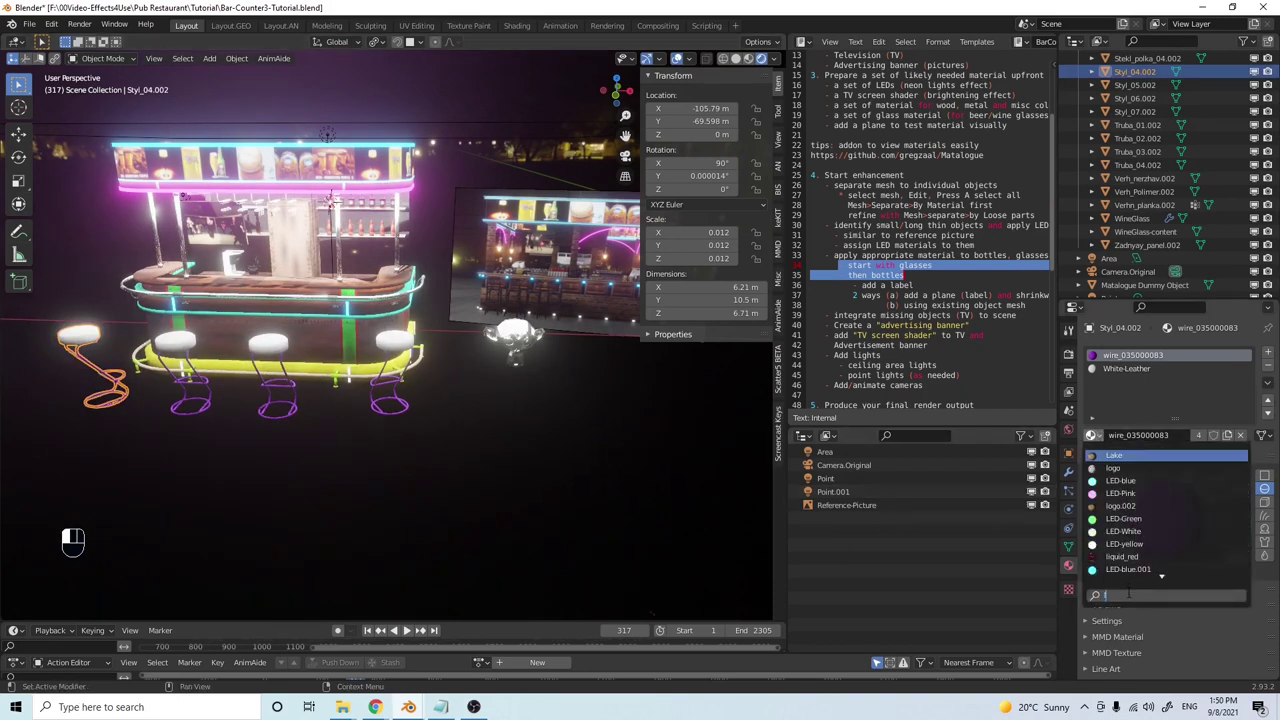
text(ed)
click(1121, 468)
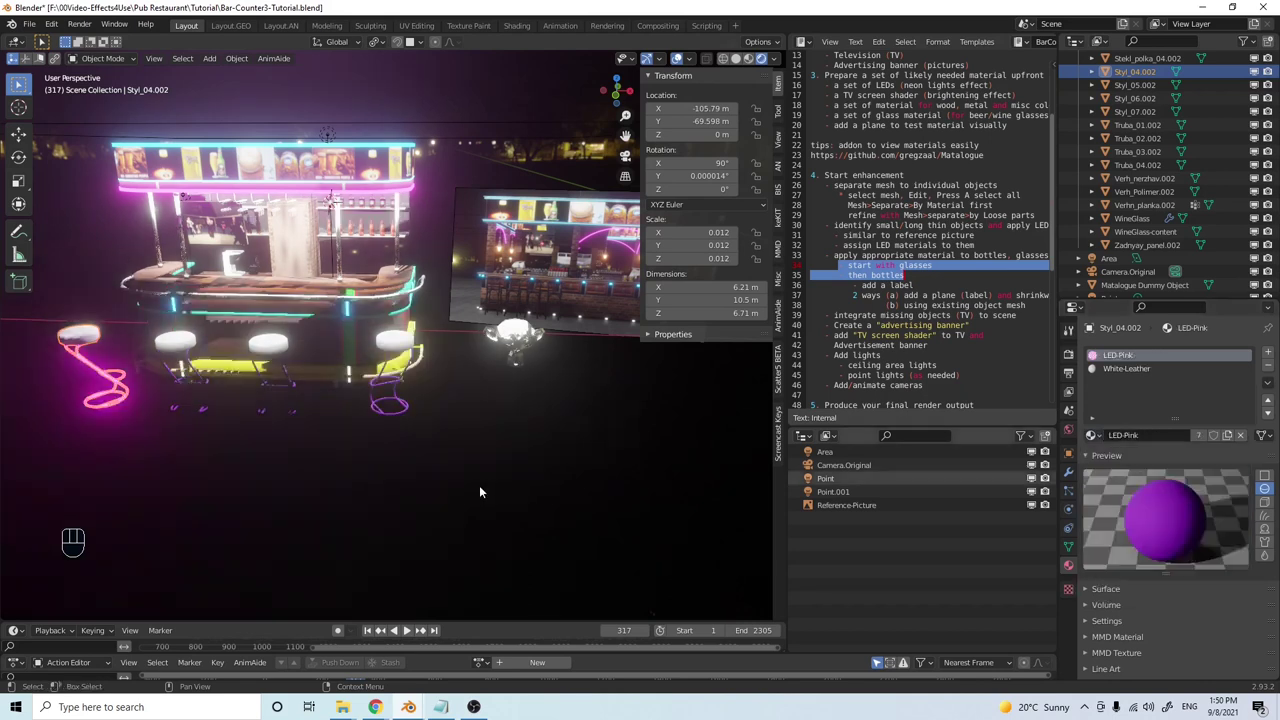
click(200, 383)
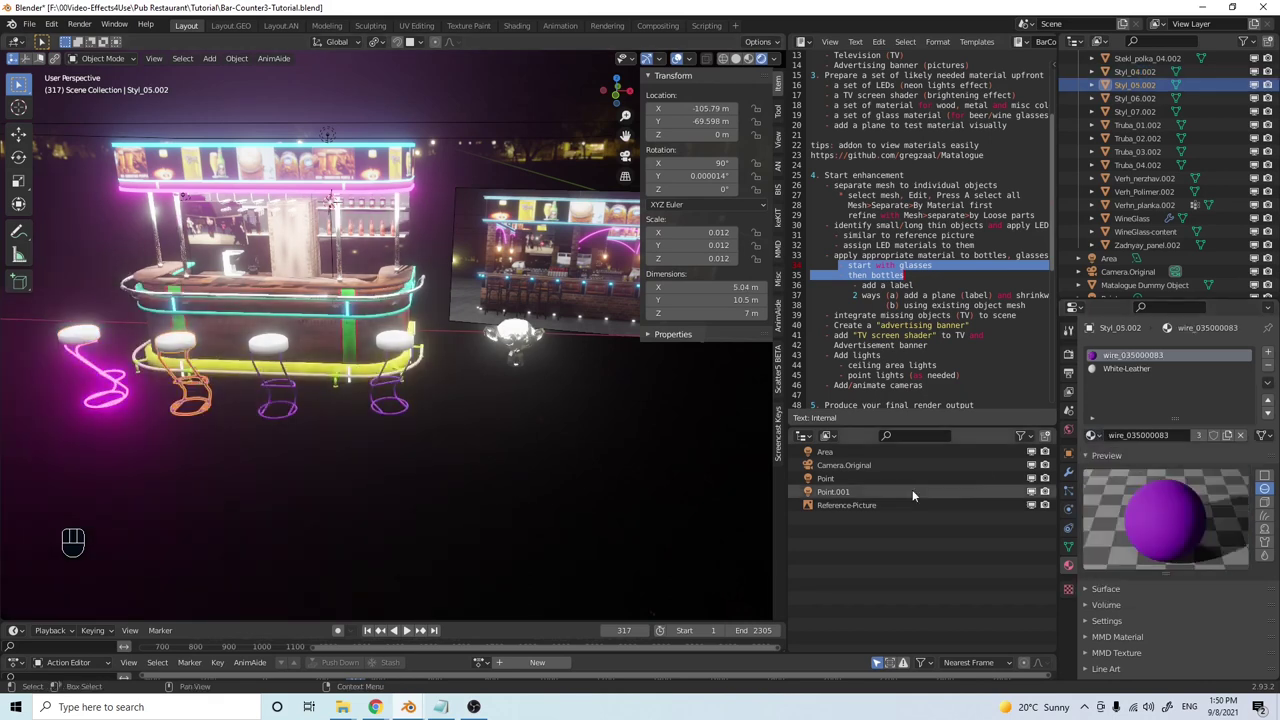
click(1092, 436)
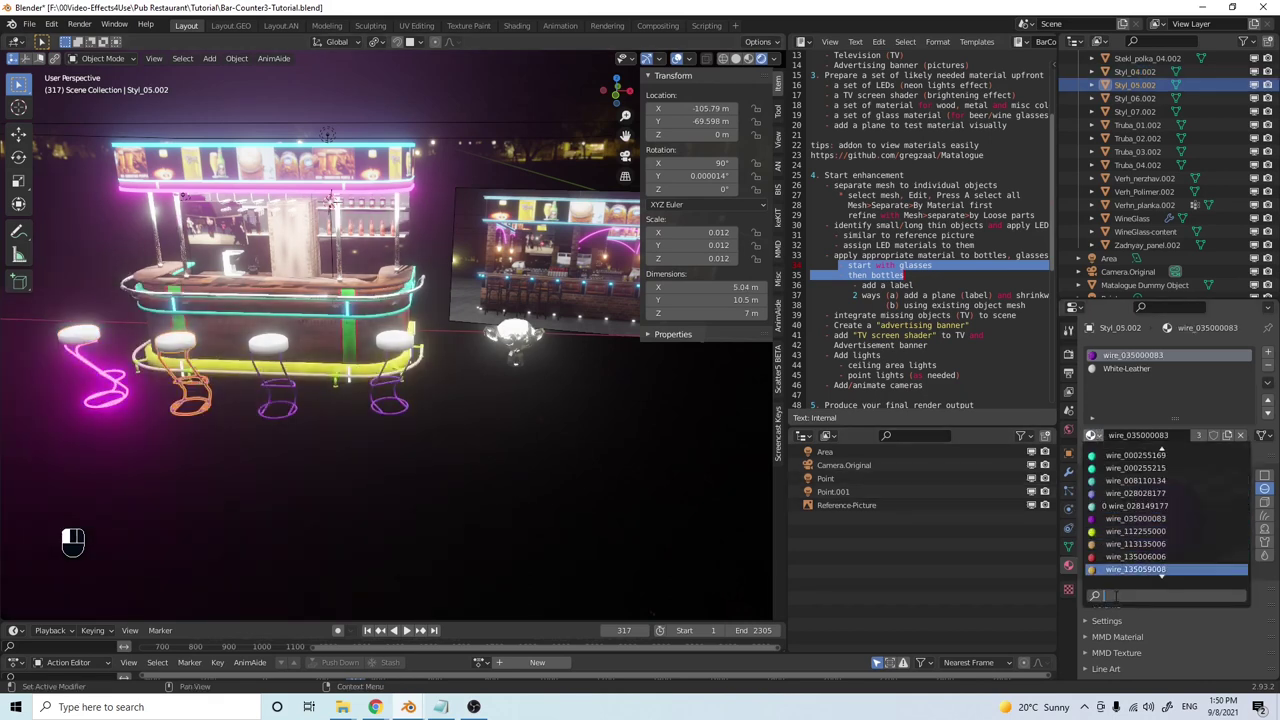
text(led)
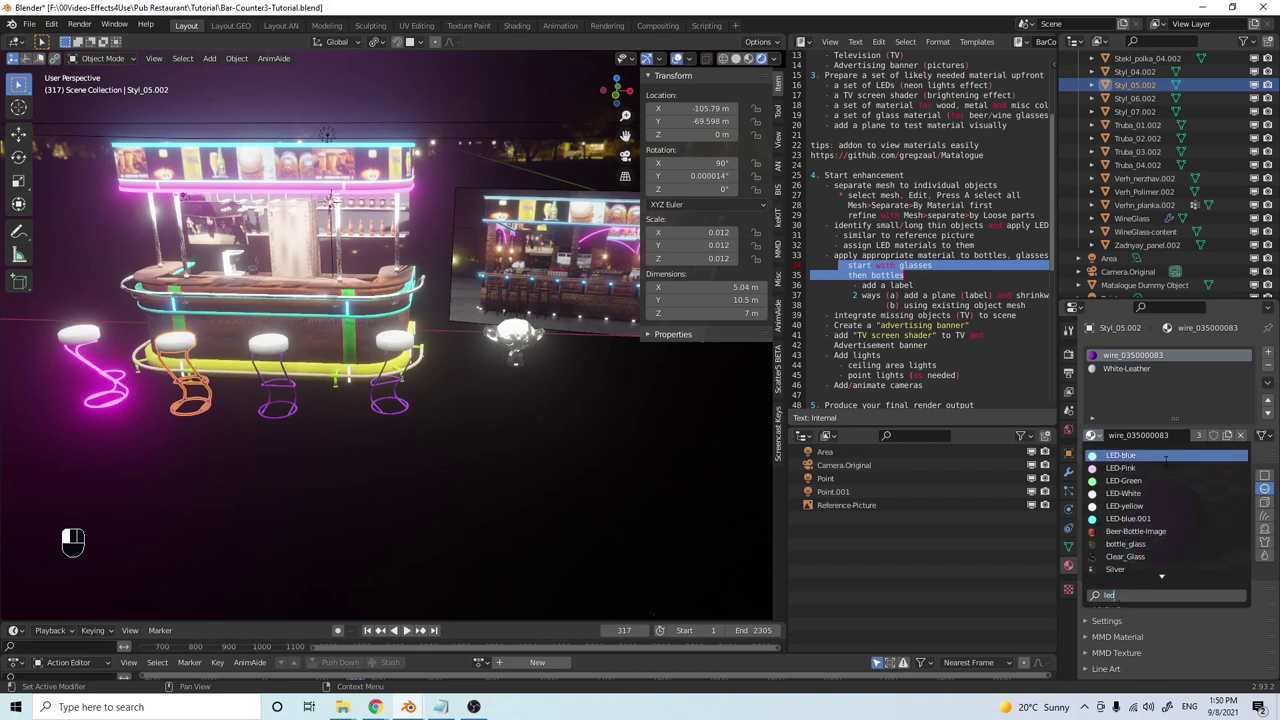
key(Return)
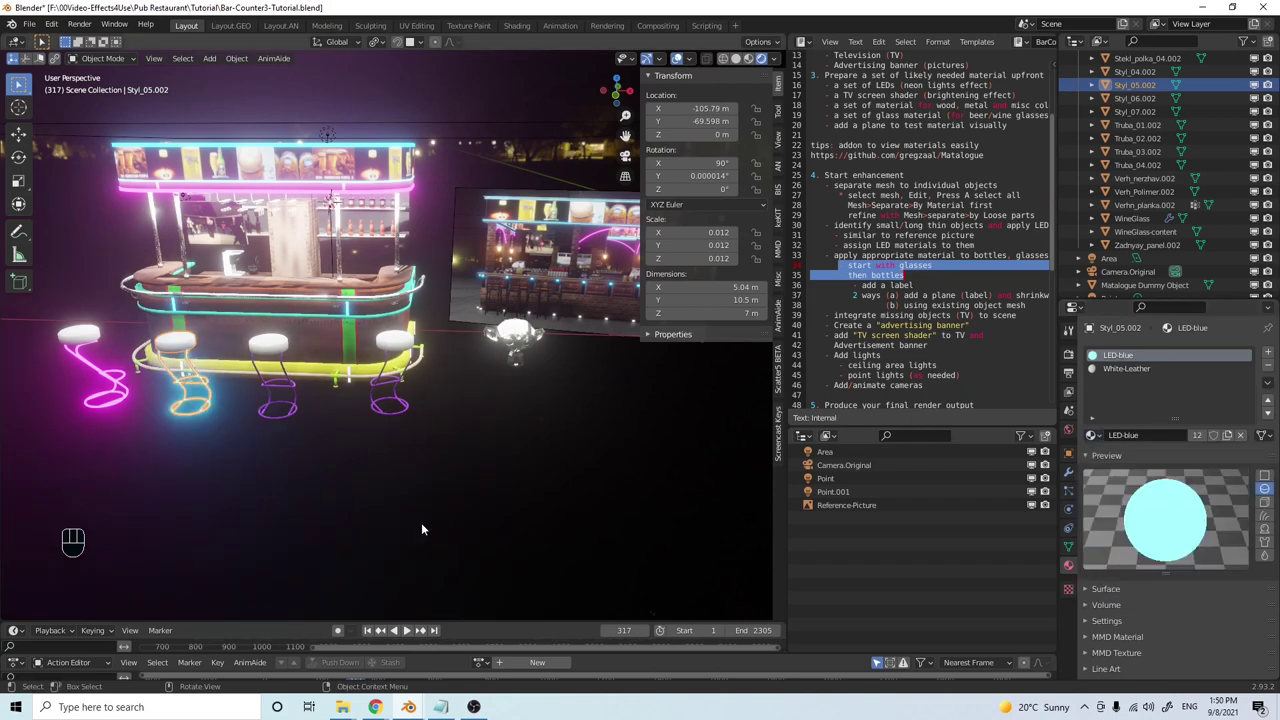
click(288, 383)
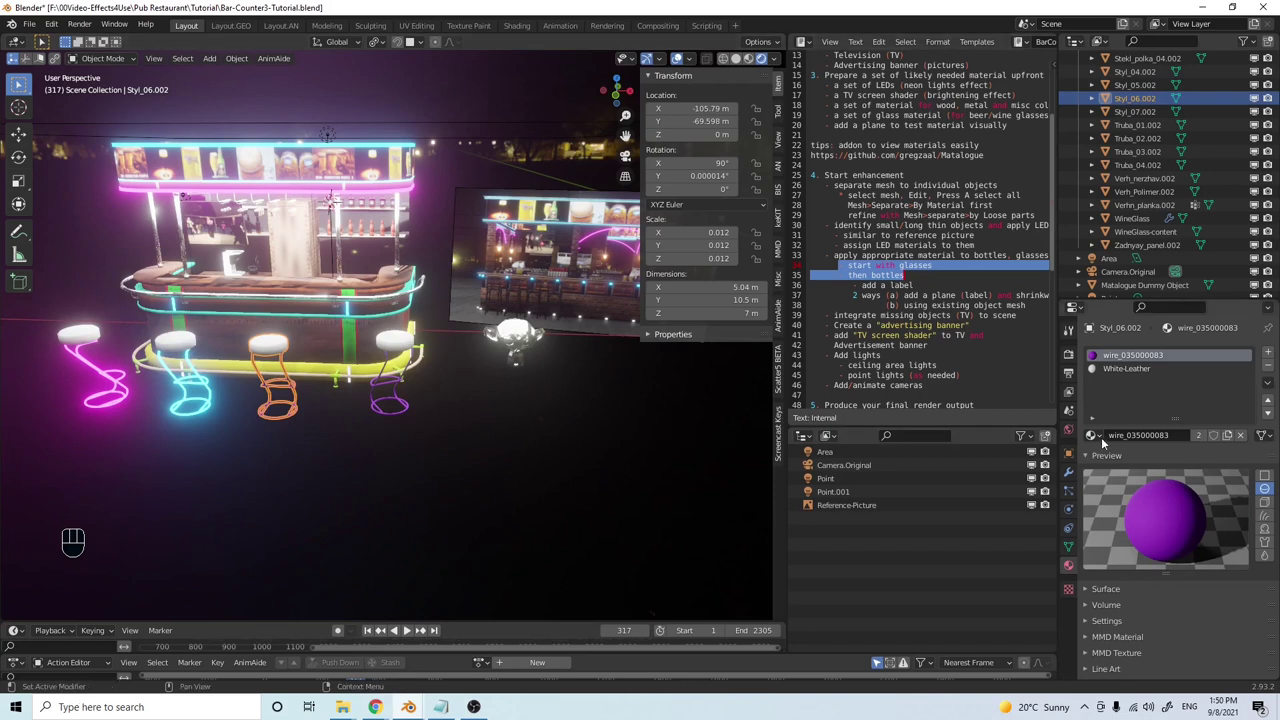
click(1092, 436)
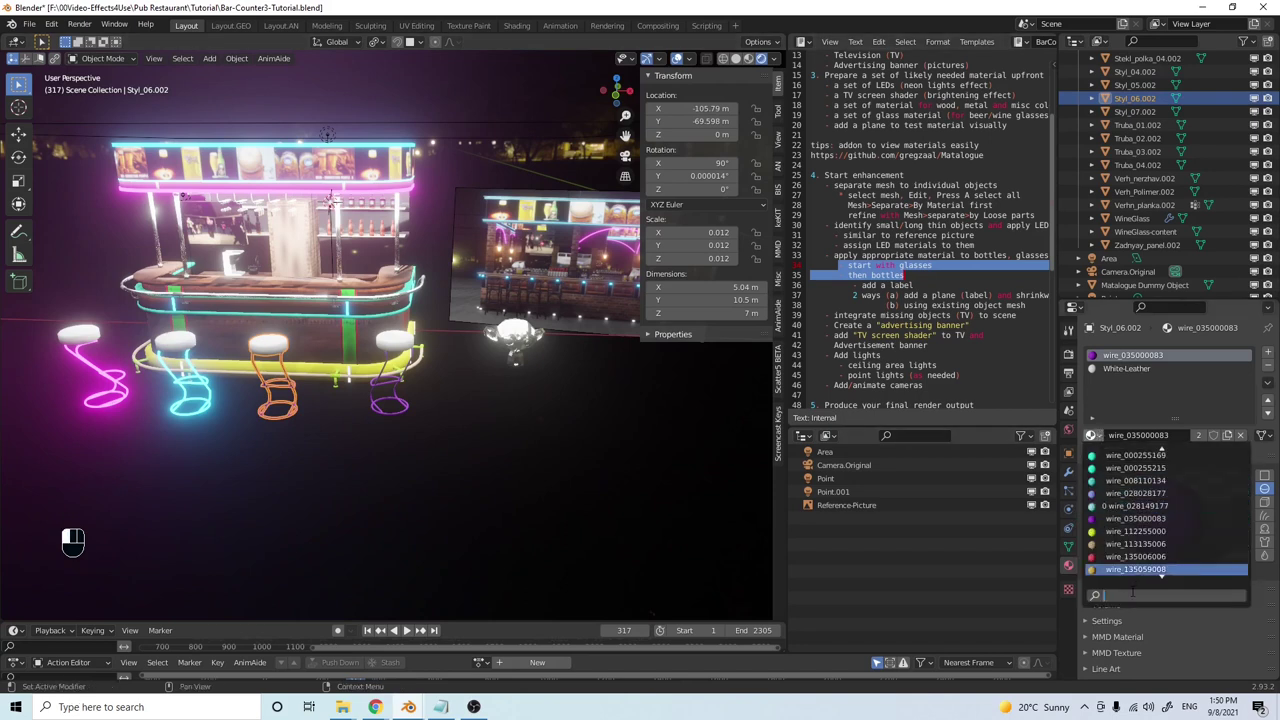
text(led)
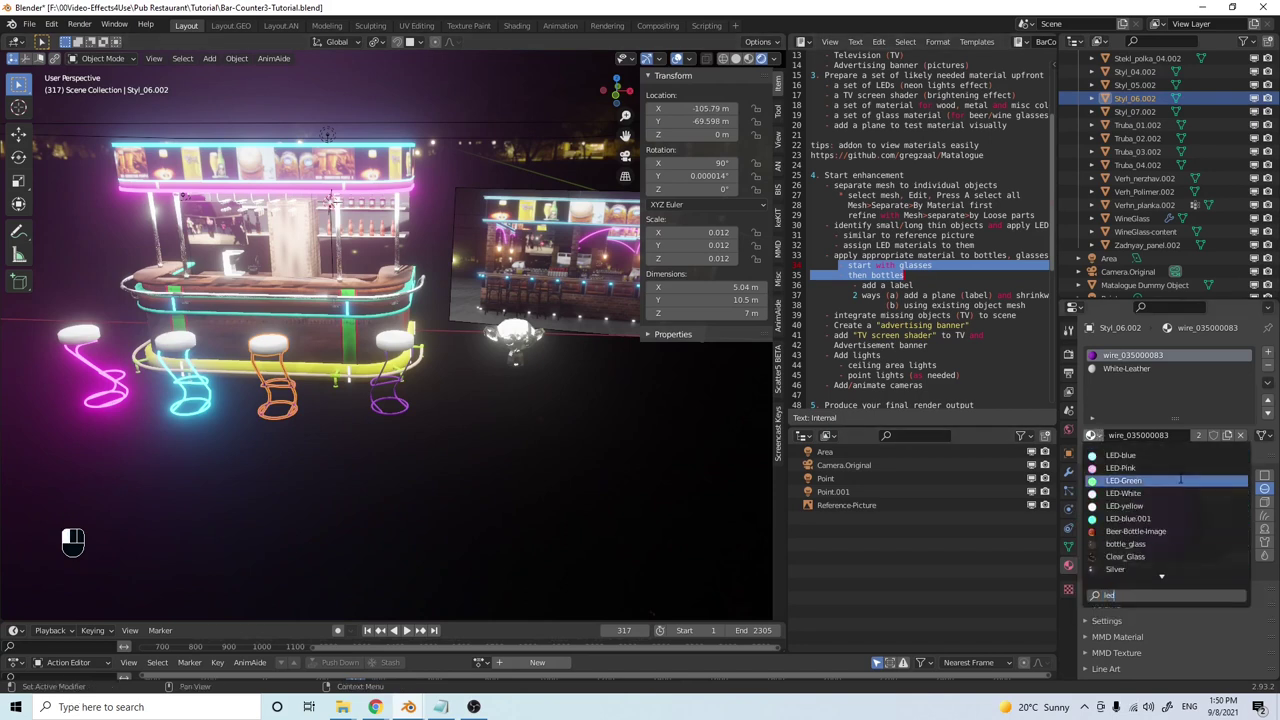
key(Return)
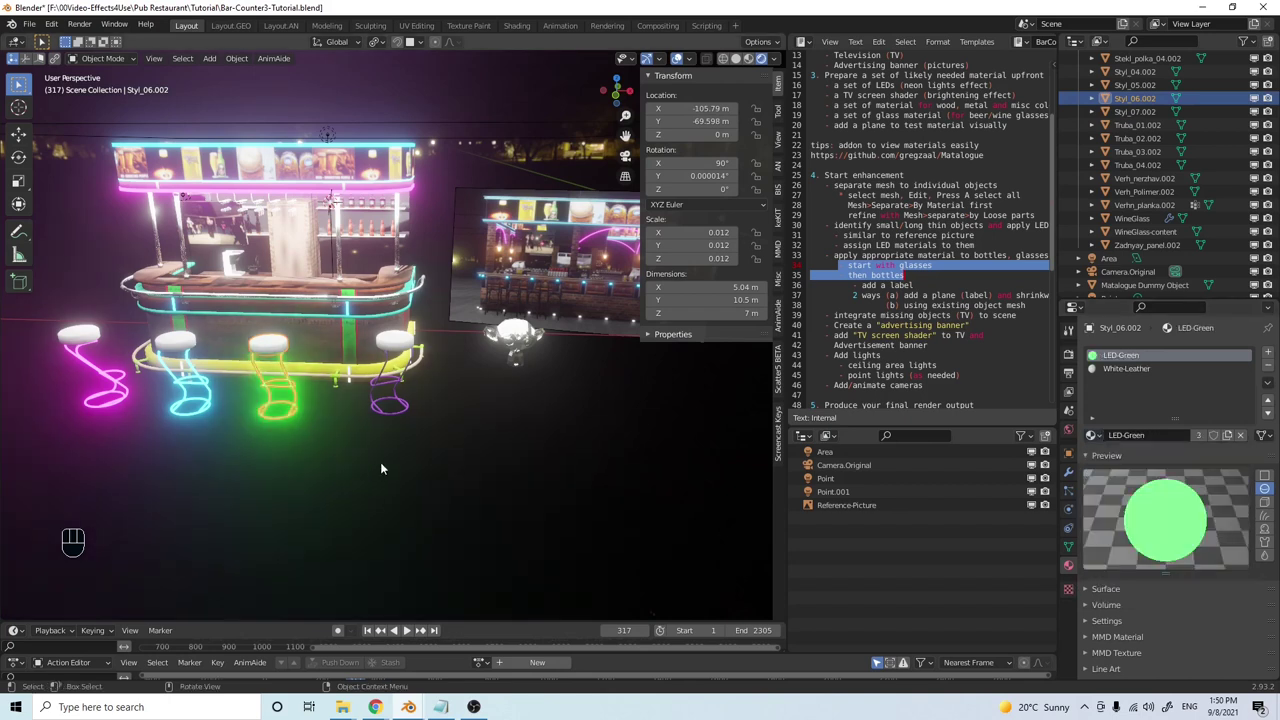
Link the LED-Pink material from the pink stool onto stool Styl_07.002 with Ctrl+L
click(378, 381)
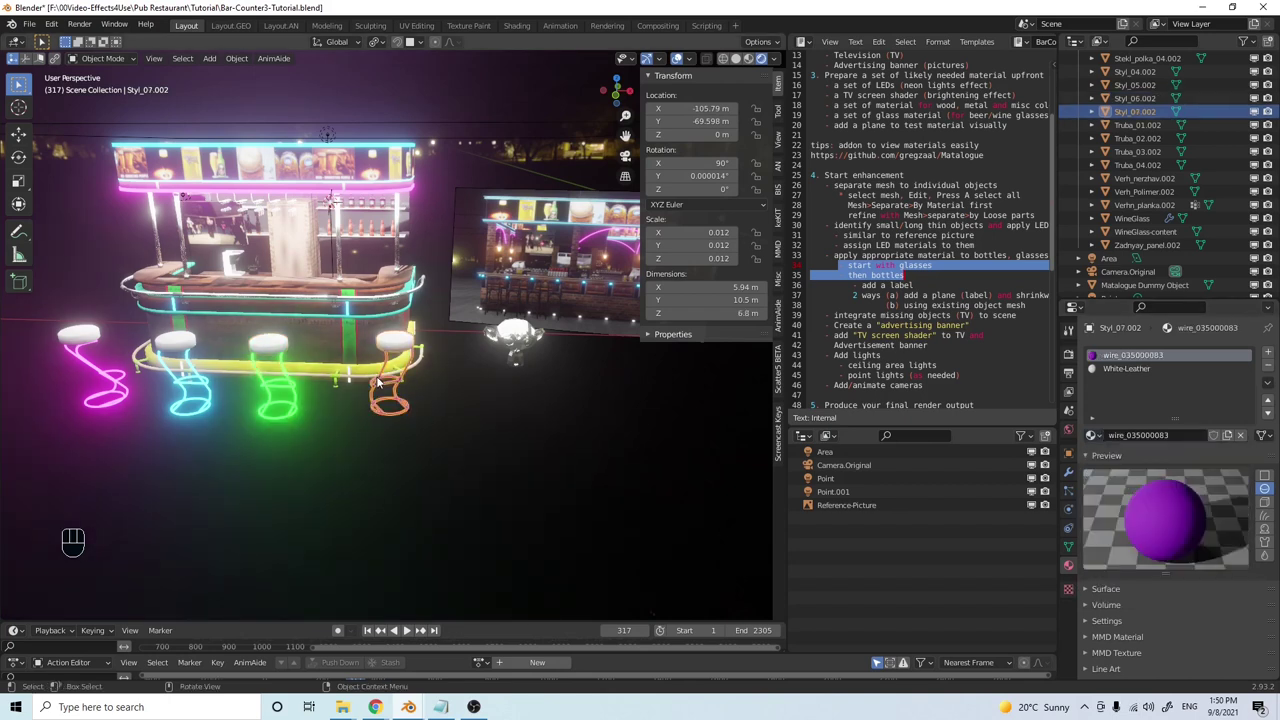
shift+click(102, 377)
key(ctrl+l)
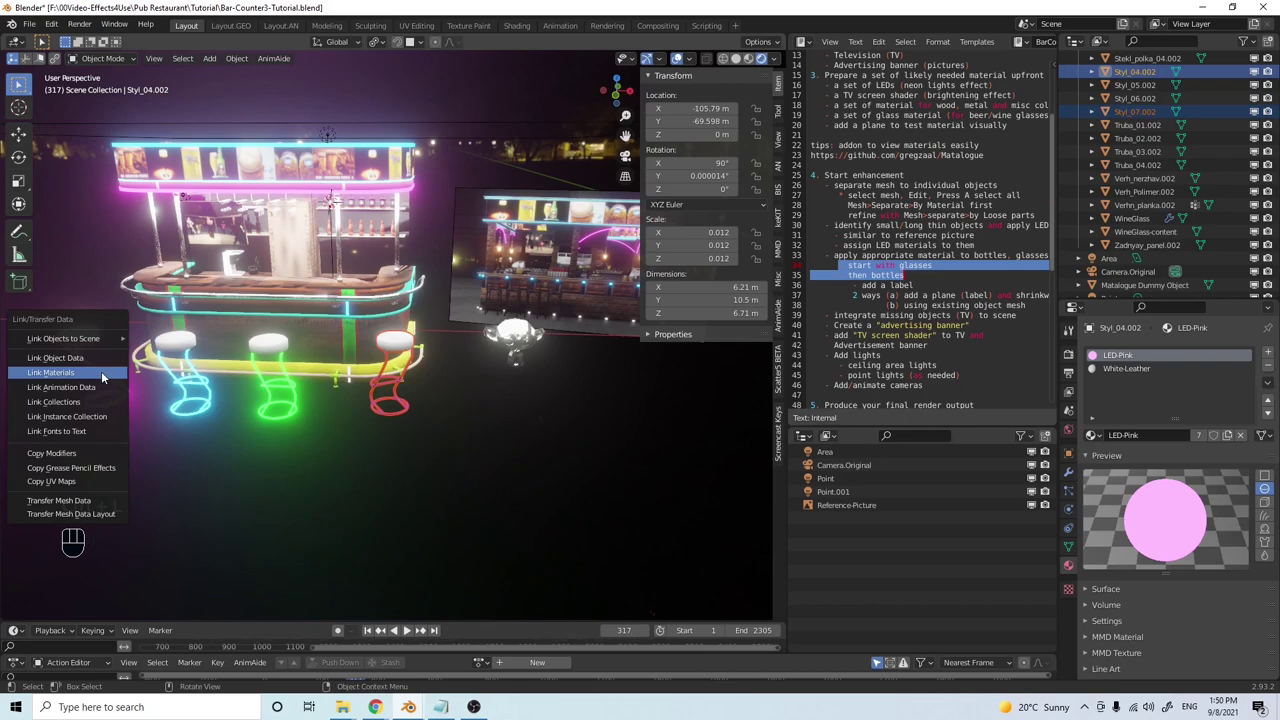
click(101, 372)
middle_drag(390, 420, 365, 436)
click(390, 413)
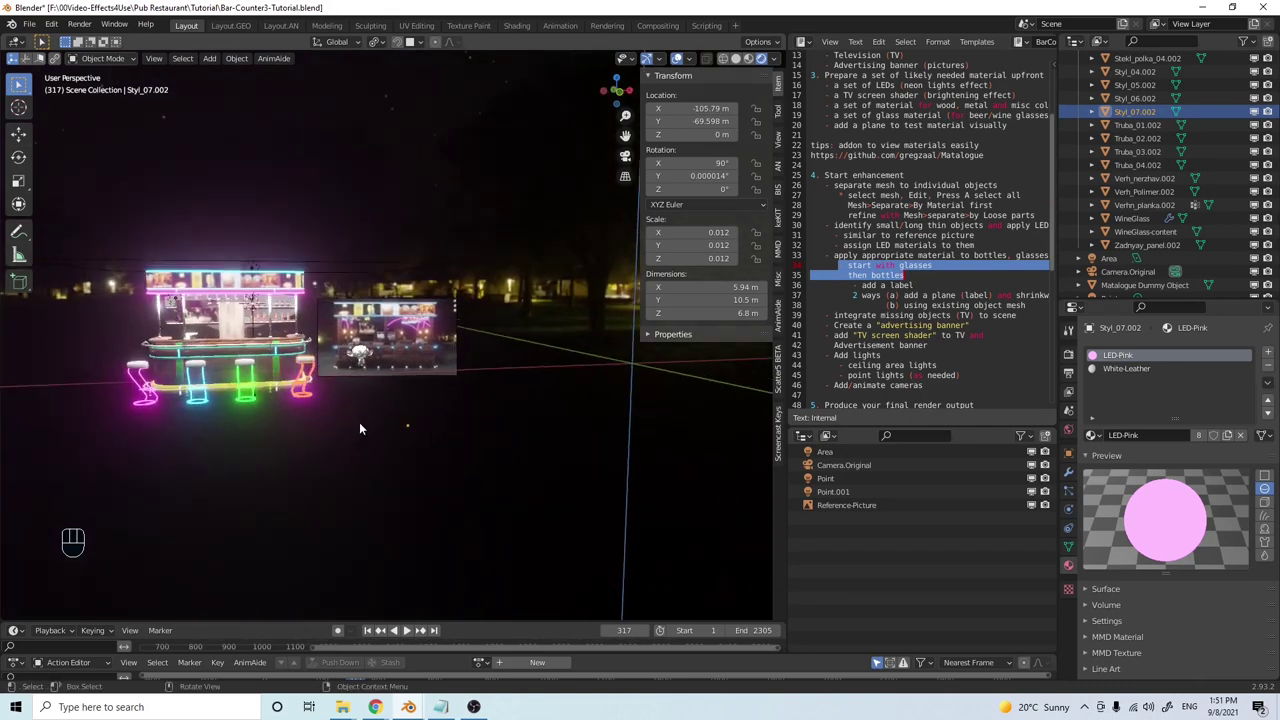
scroll(1230, 247, up, 5)
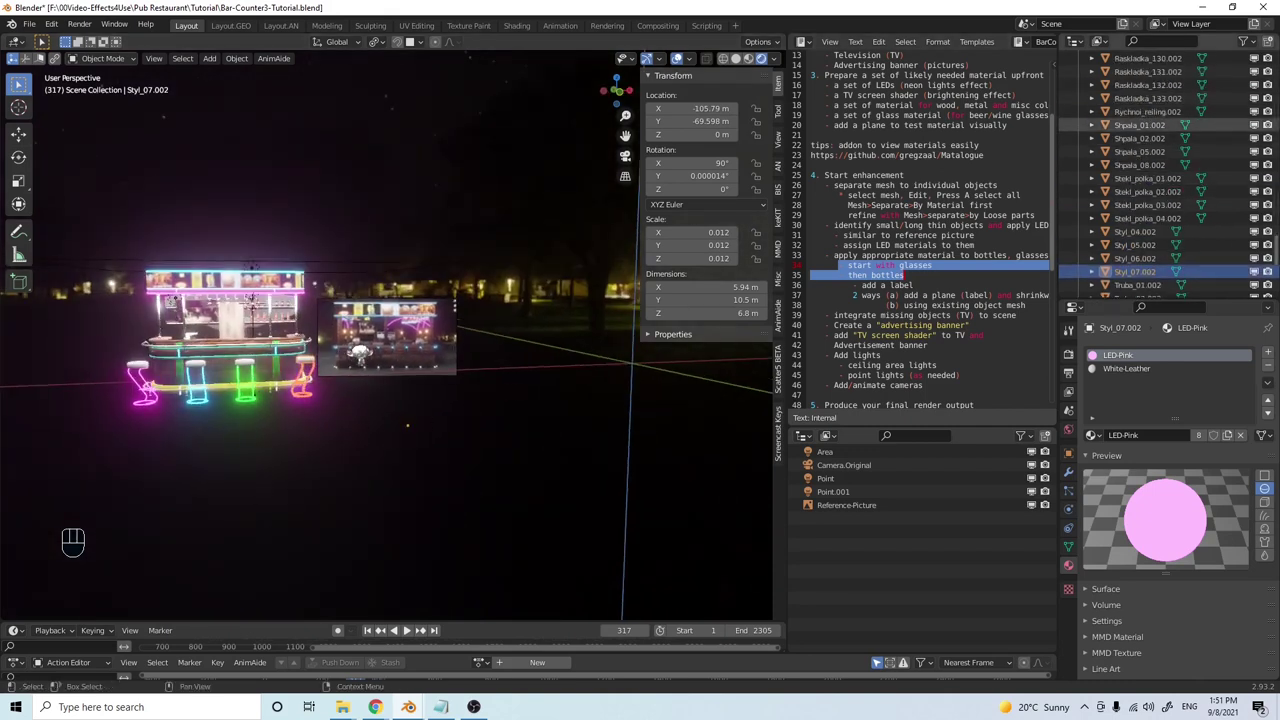
scroll(1277, 255, up, 10)
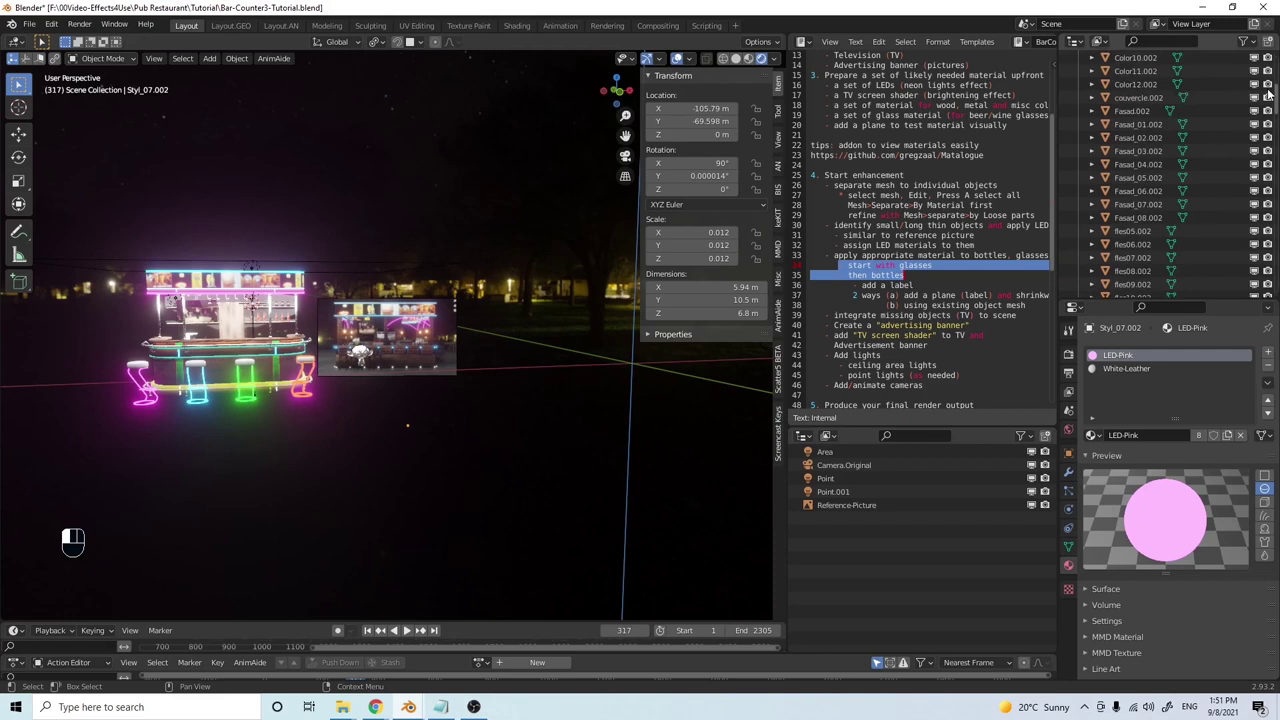
click(1079, 85)
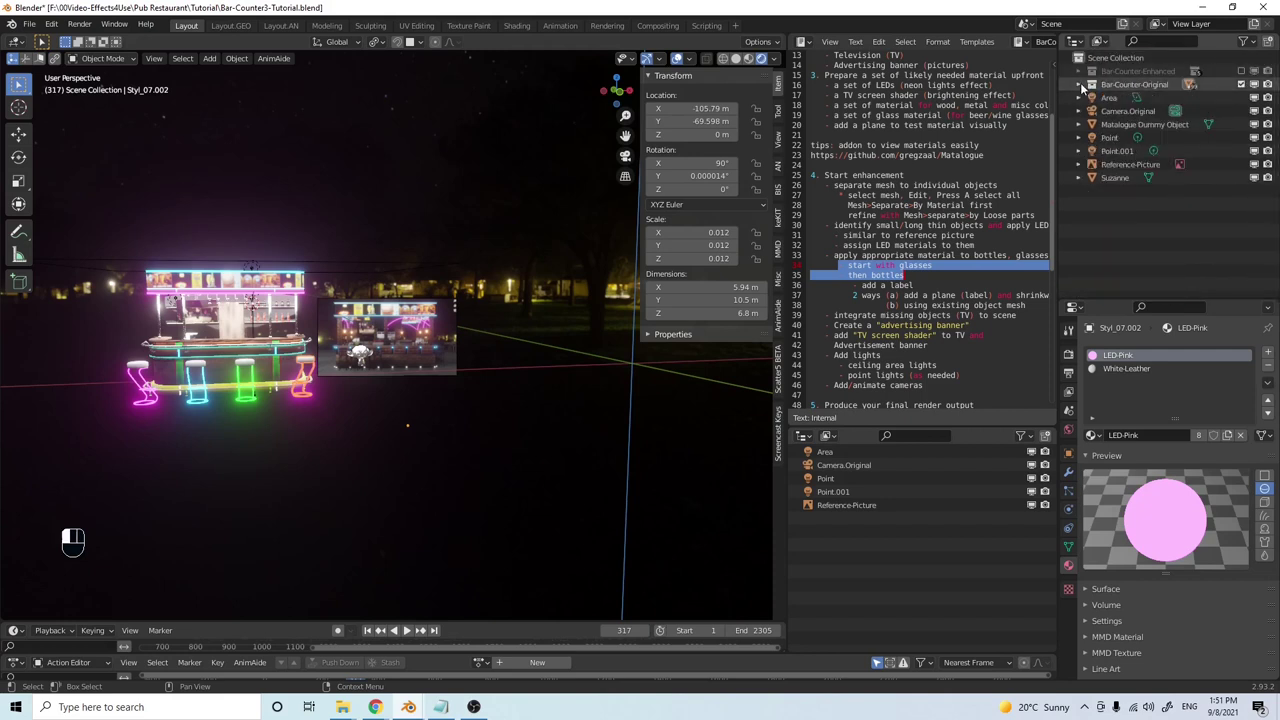
click(1079, 85)
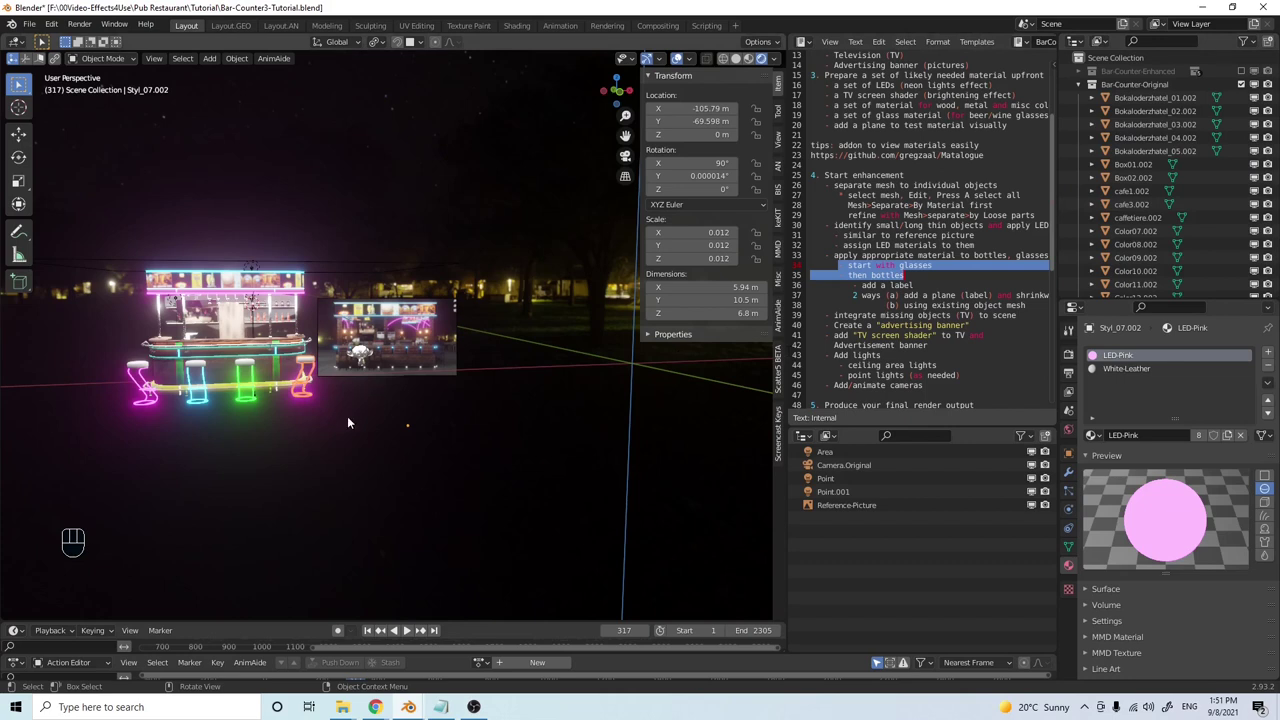
middle_drag(347, 422, 343, 403)
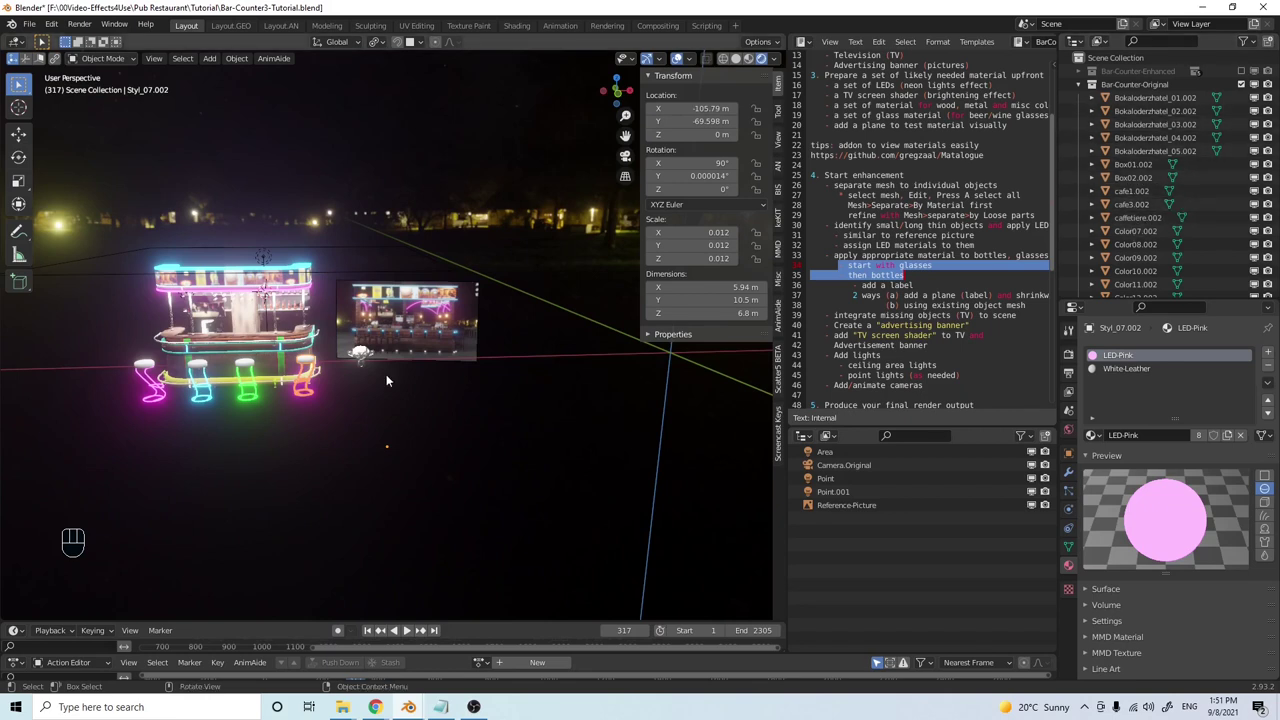
mouse_move(300, 330)
middle_down()
mouse_move(367, 328)
mouse_move(300, 332)
middle_up()
scroll(250, 334, up, 8)
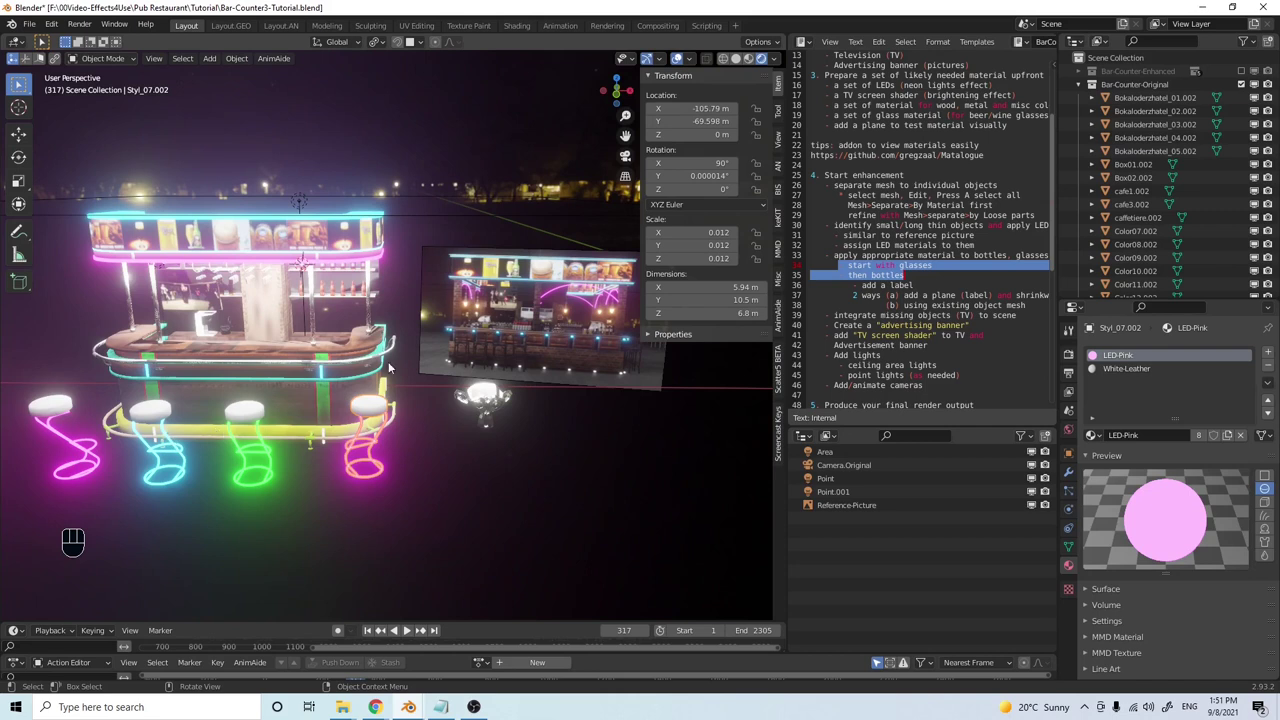
click(346, 368)
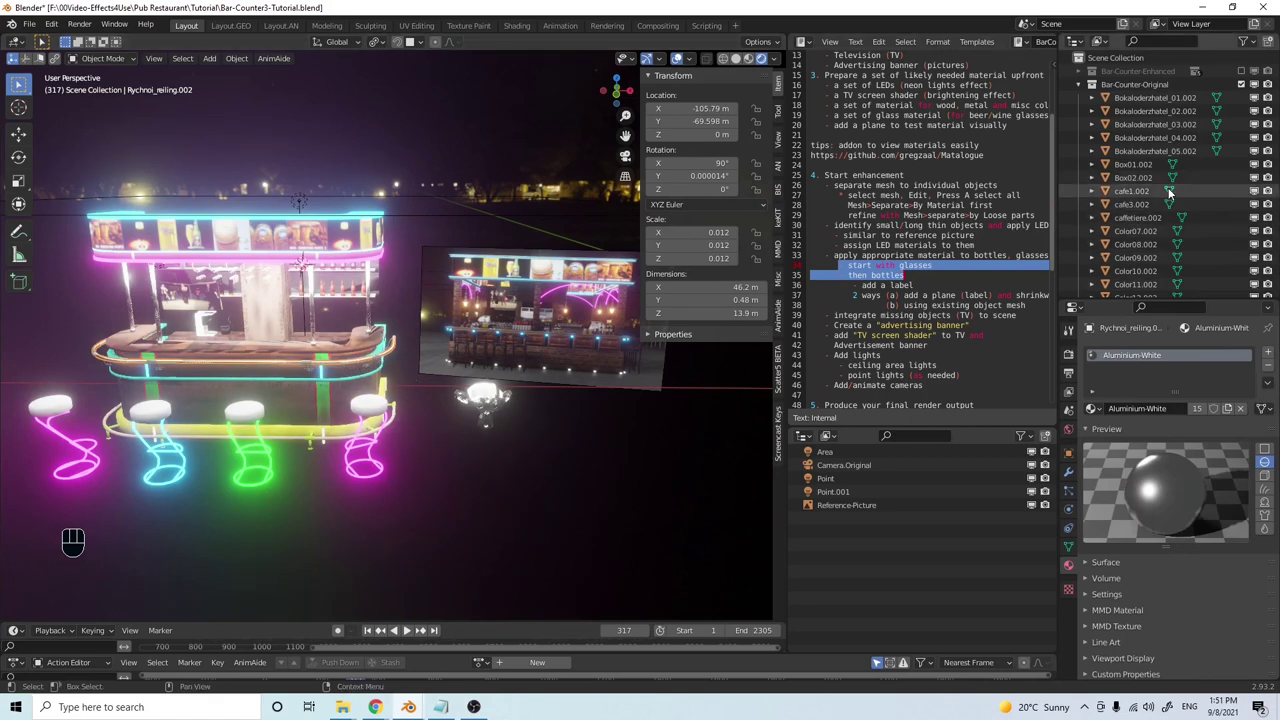
Rename the railing object to Rail-Bar in the Outliner
key(KP_Decimal)
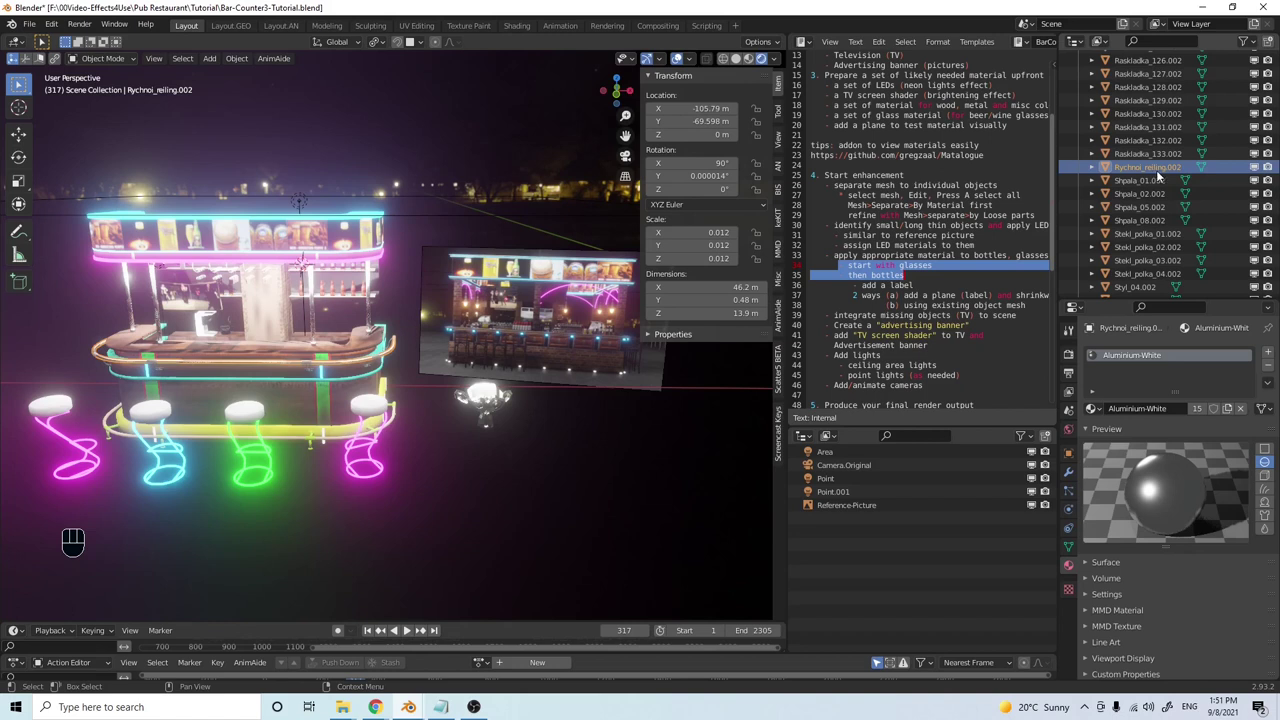
double_click(1151, 169)
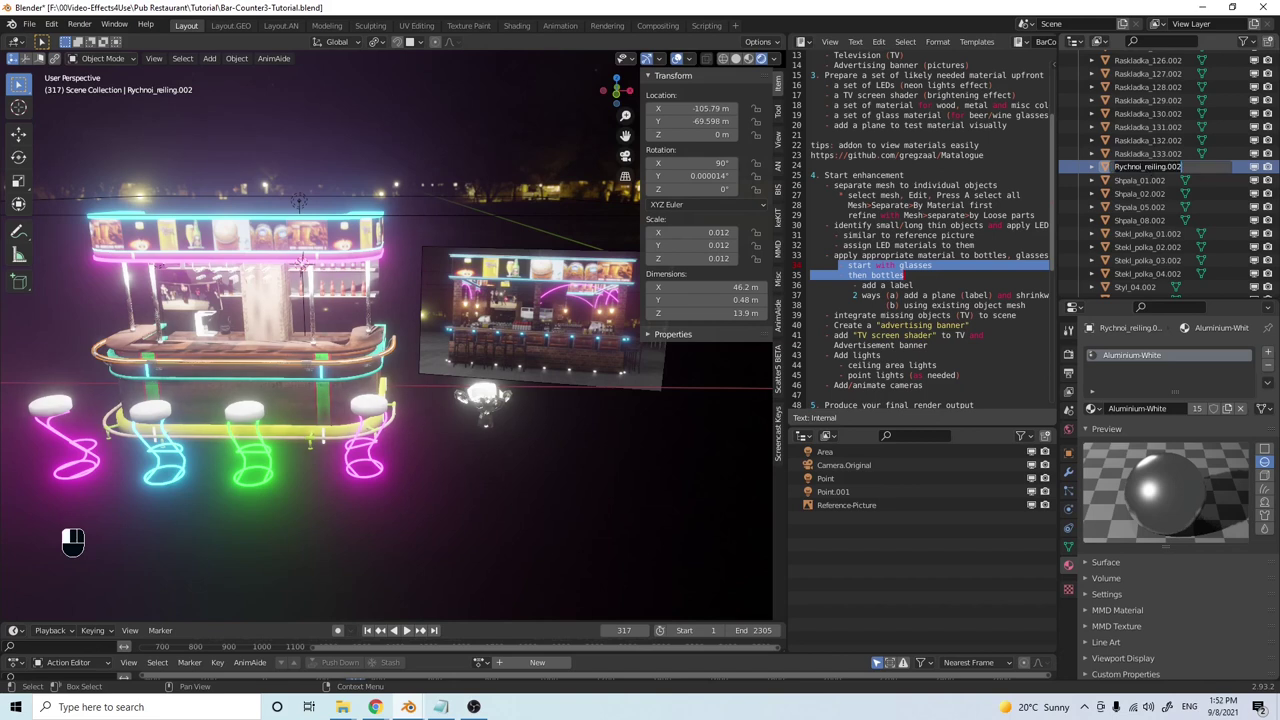
text(Ra)
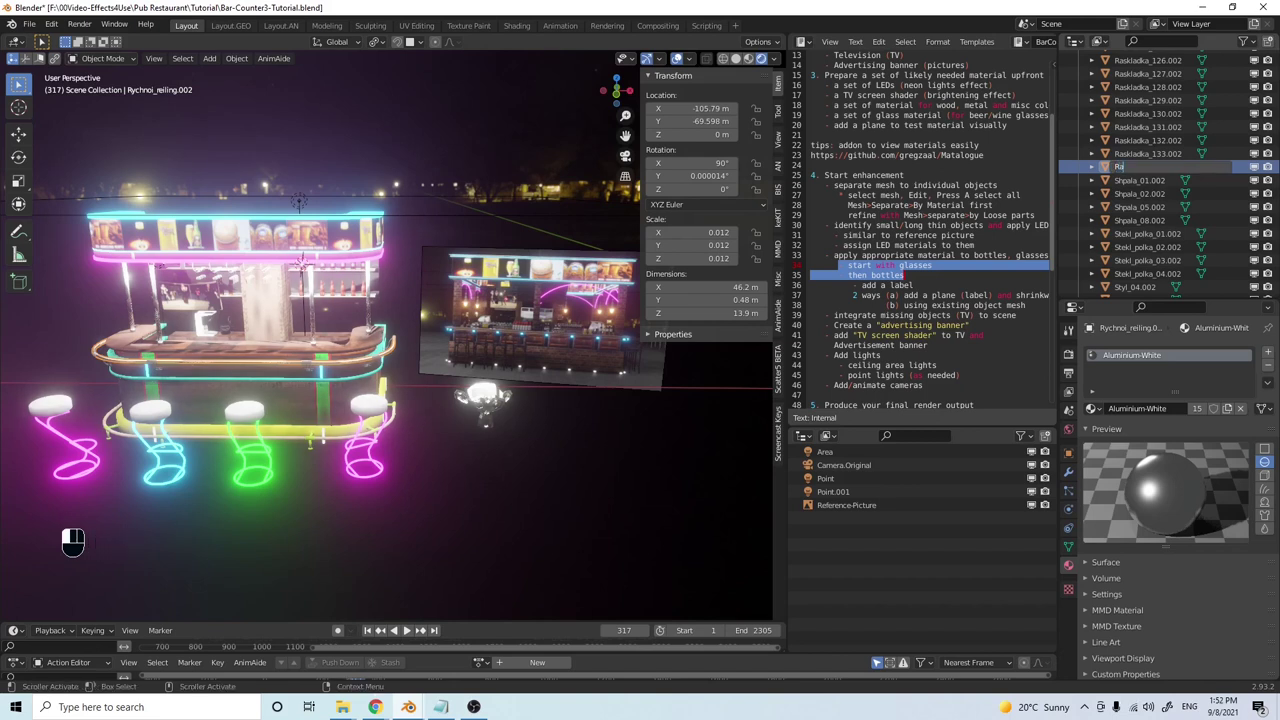
text(il-Bar)
key(Return)
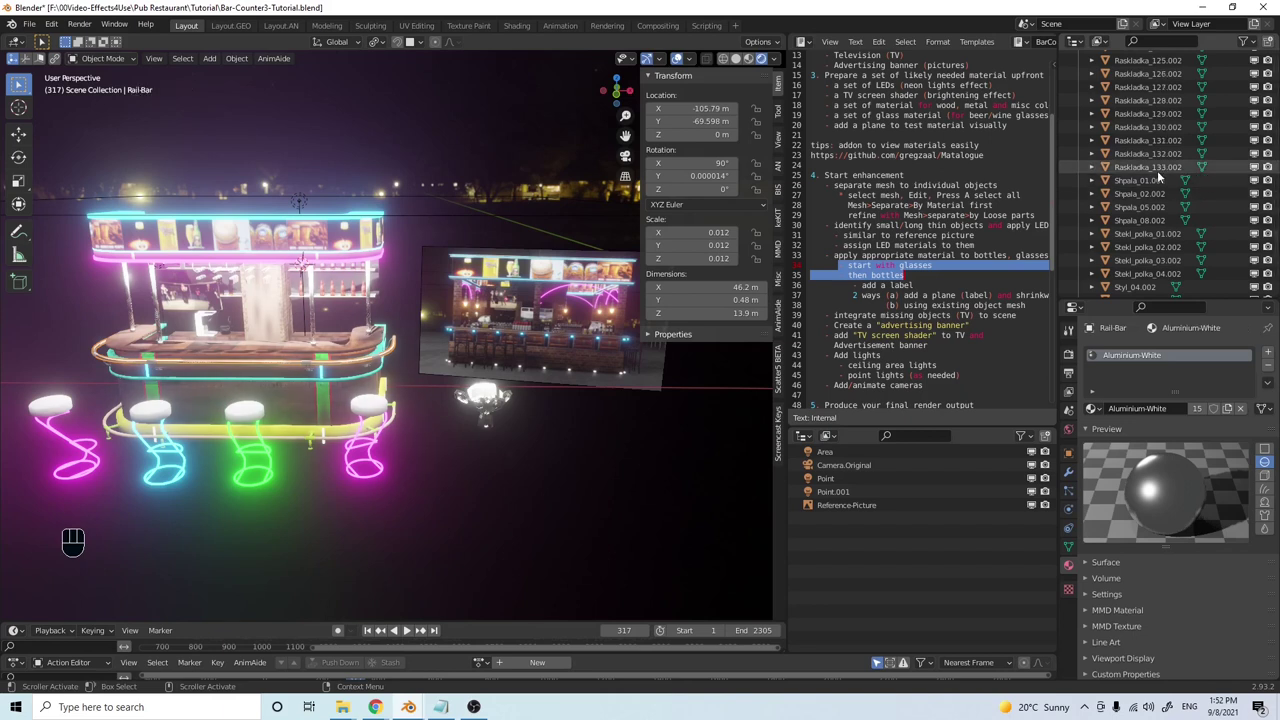
key(KP_Decimal)
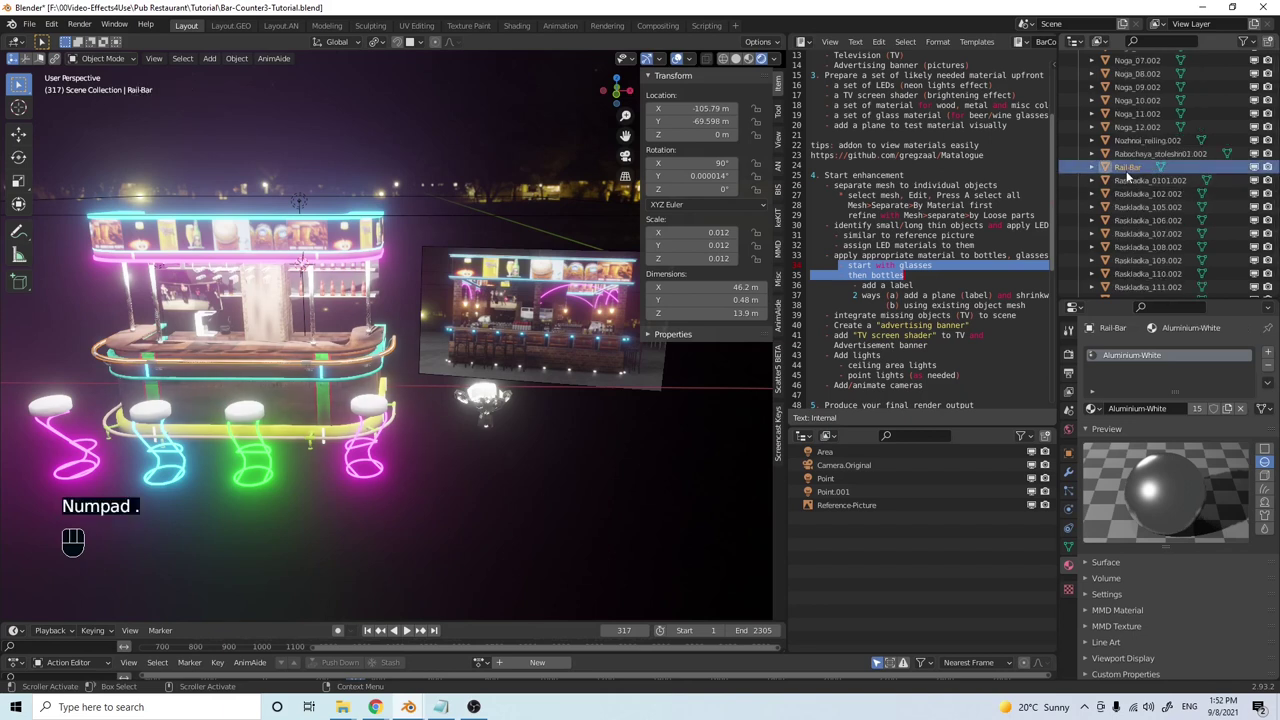
Select the counter's small leg pieces with Noga_09.002 active and join them into one object
middle_drag(353, 372, 287, 373)
scroll(296, 368, up, 4)
scroll(539, 366, up, 3)
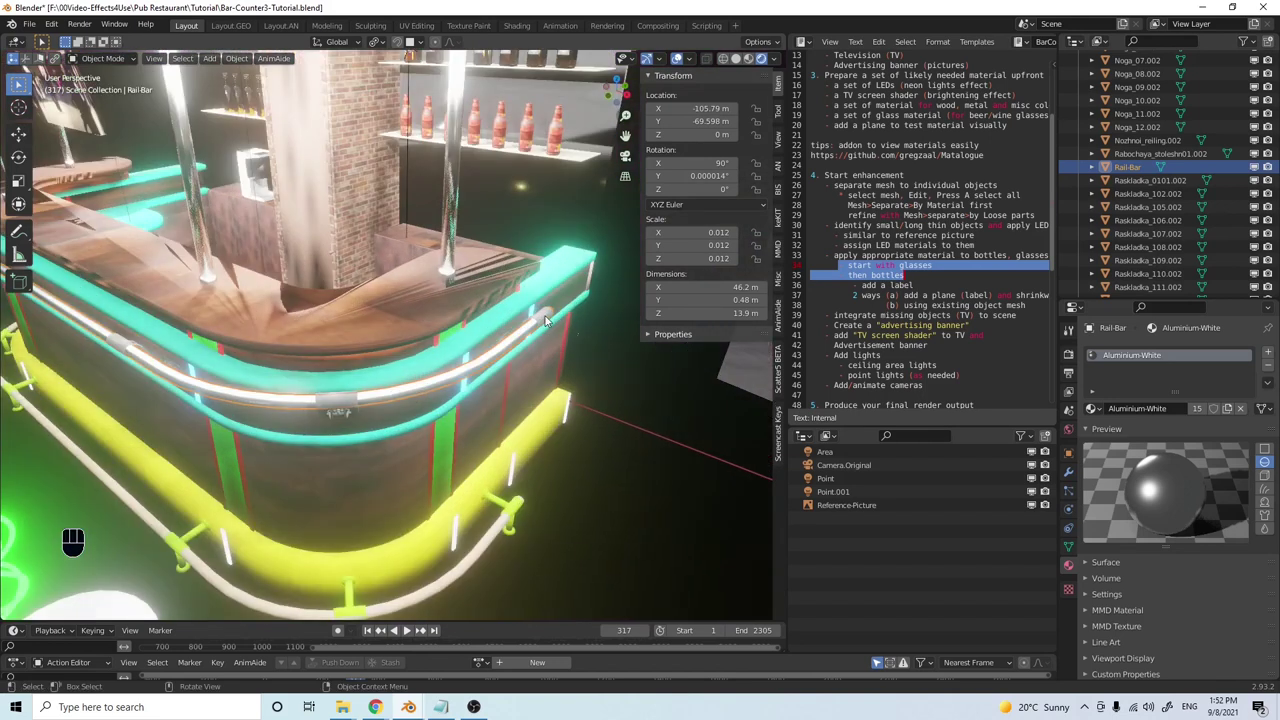
click(545, 320)
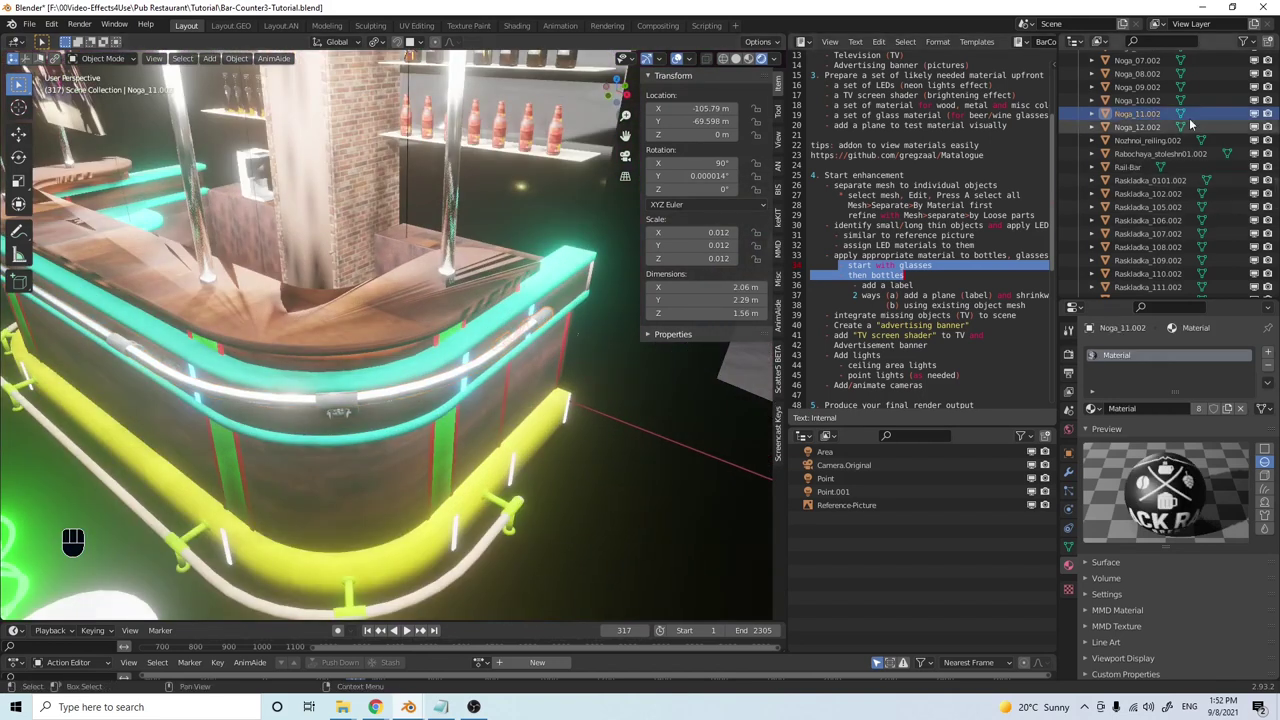
shift+click(340, 408)
middle_drag(113, 350, 326, 403)
shift+click(220, 407)
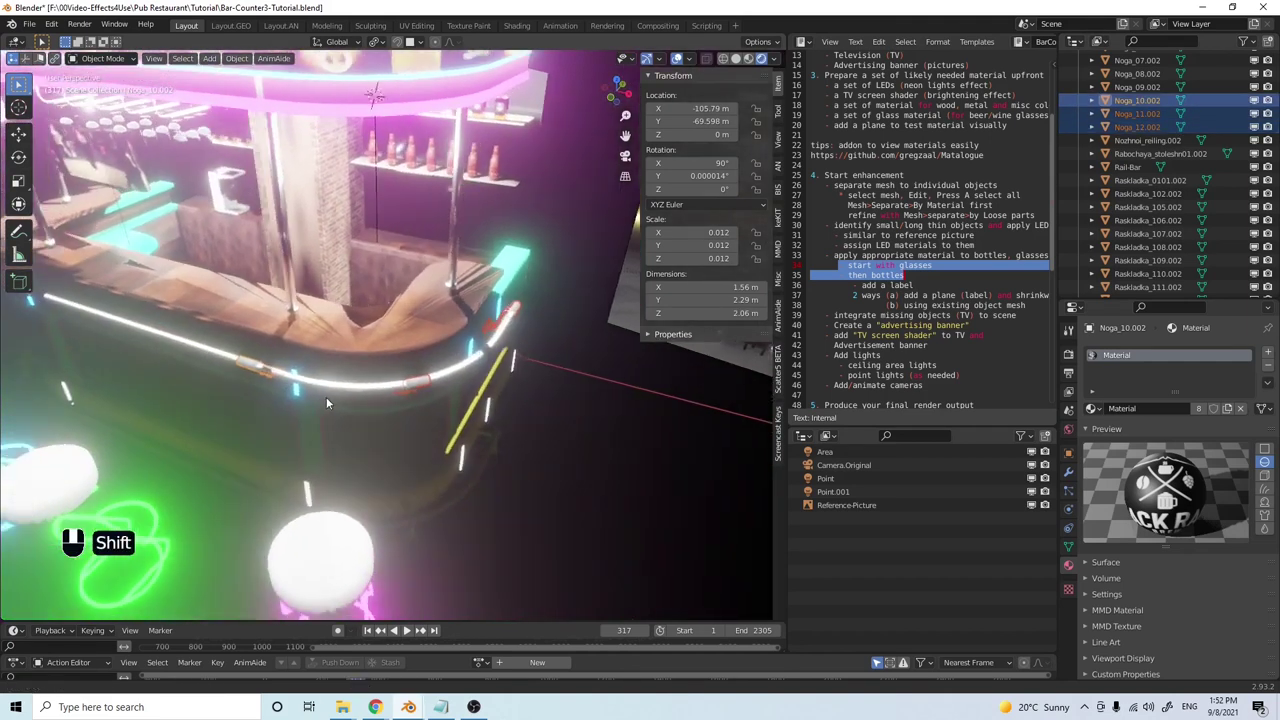
scroll(324, 398, down, 4)
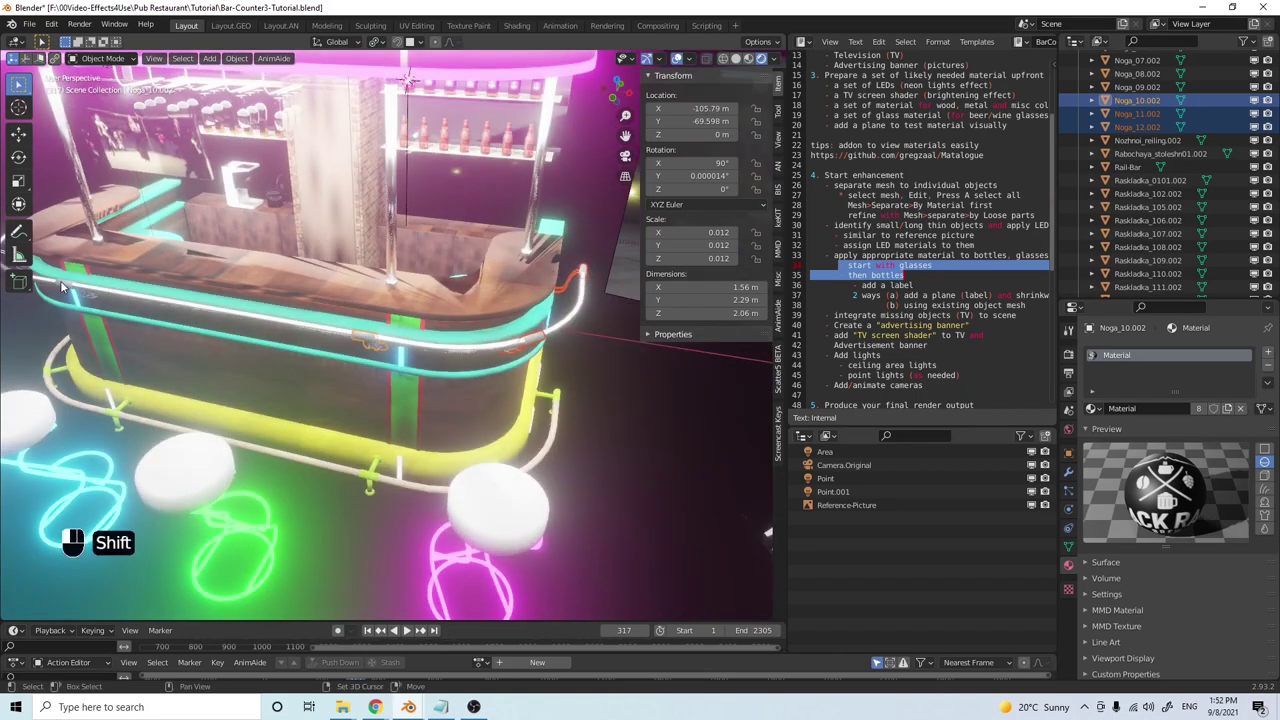
shift+click(62, 287)
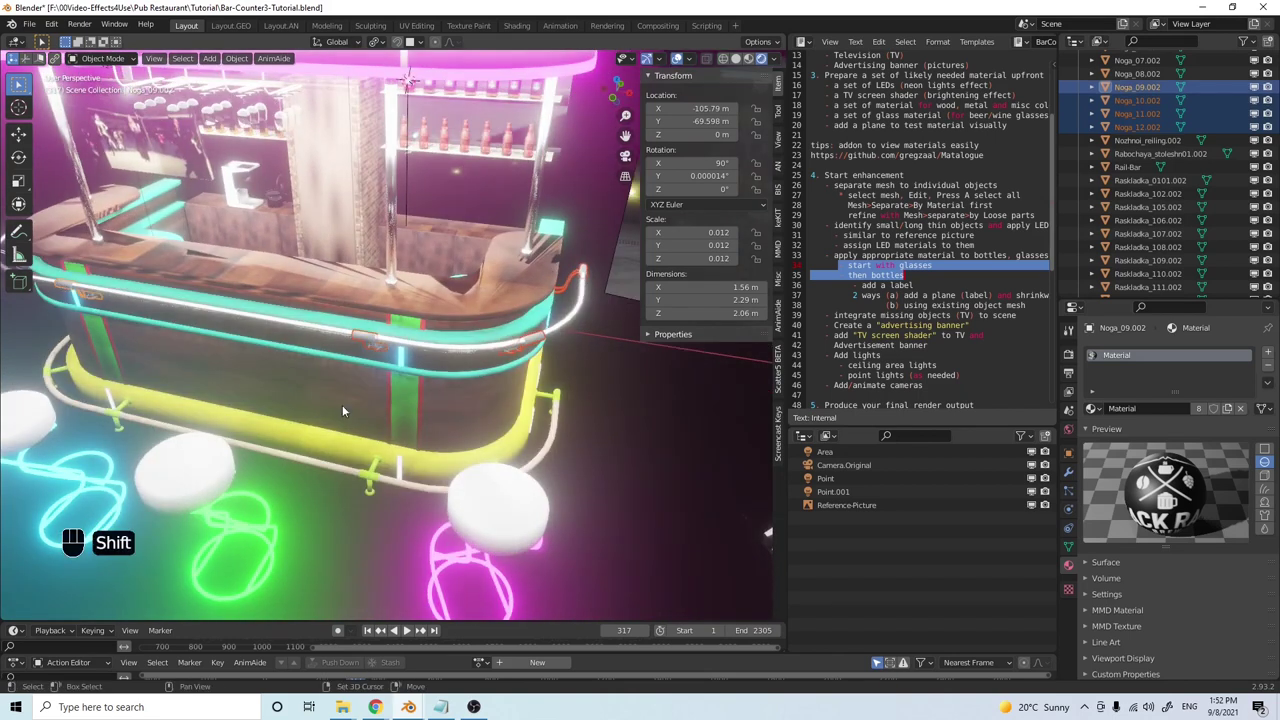
shift+click(1142, 113)
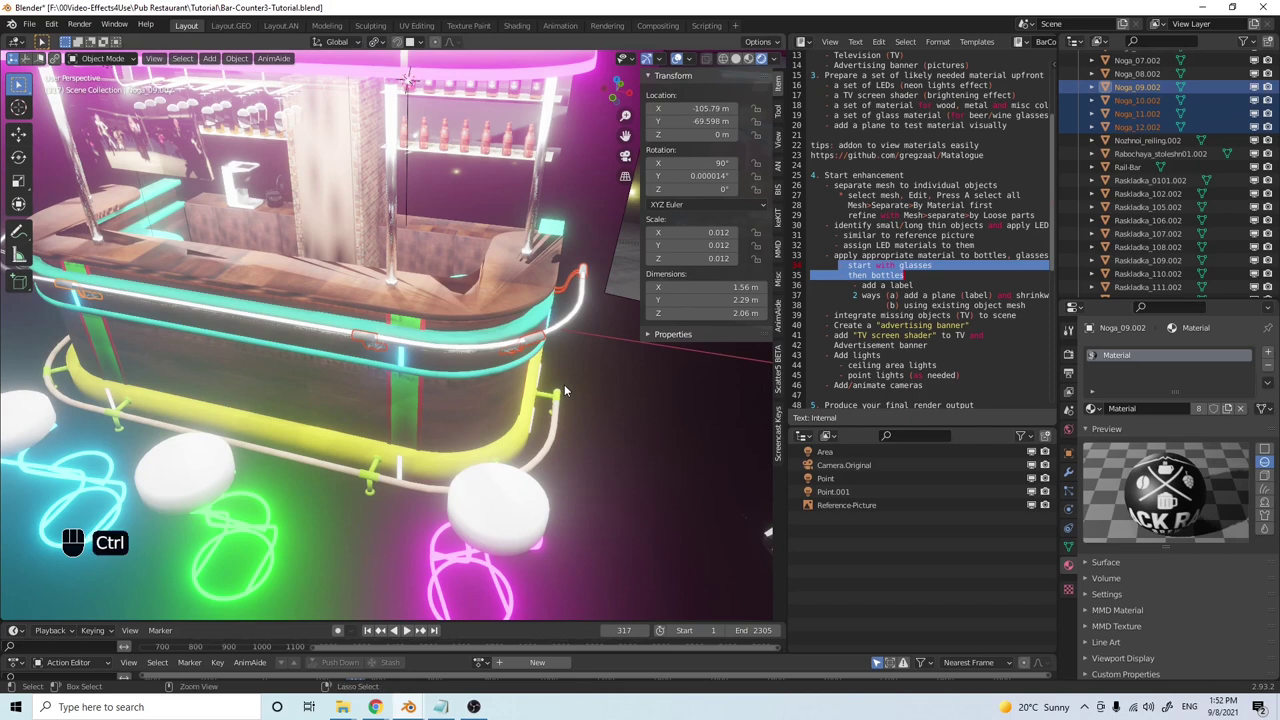
key(ctrl+j)
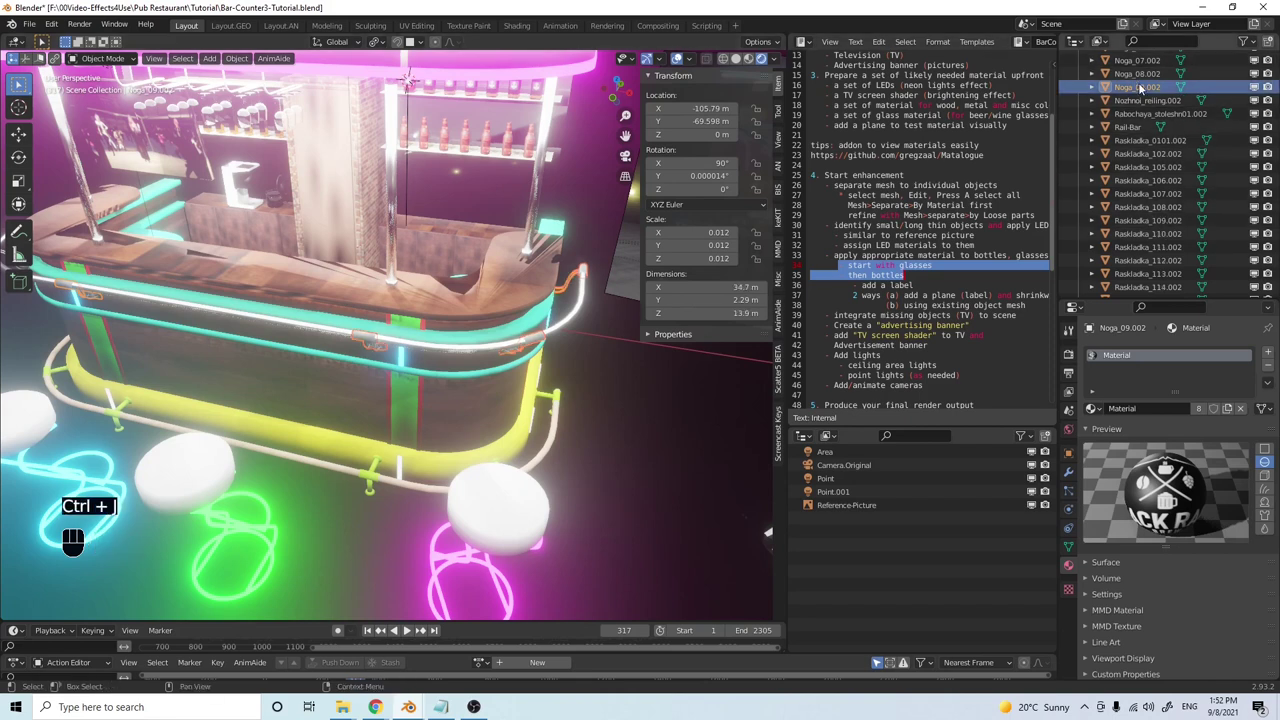
Name the joined leg object Rail-Bar-holder
scroll(1140, 88, up, 3)
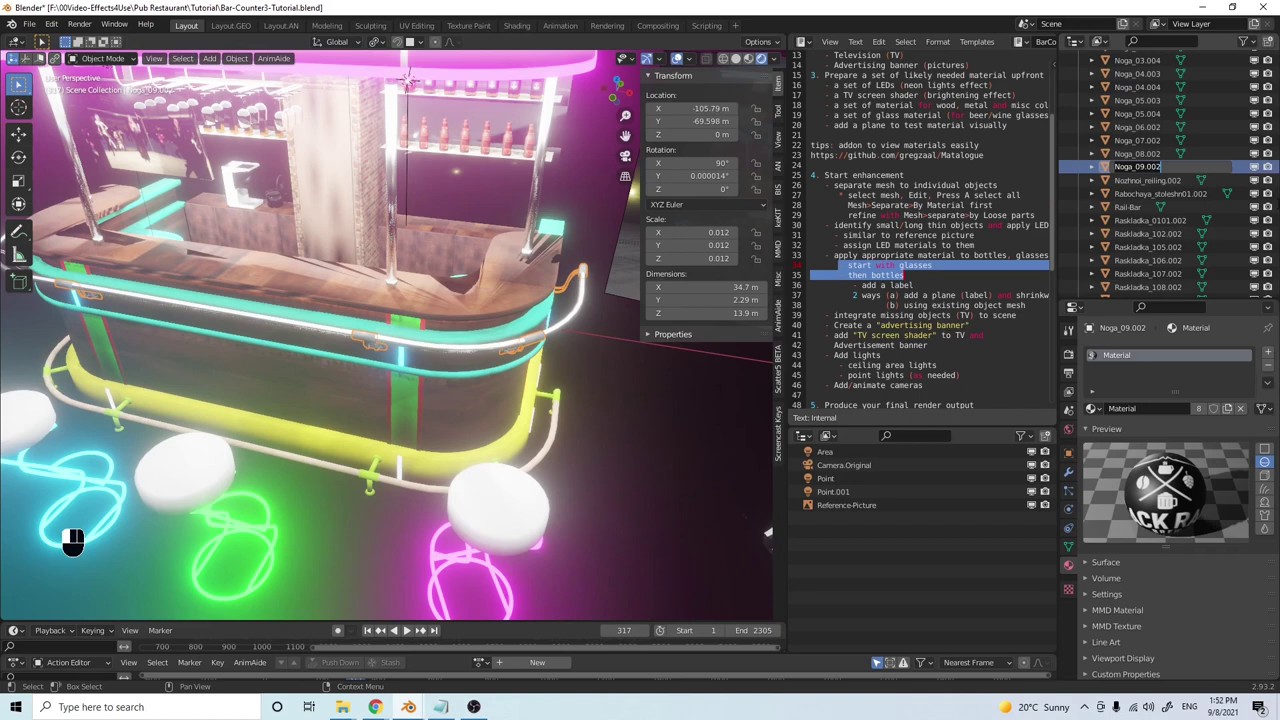
text(Rail-Bar-holder)
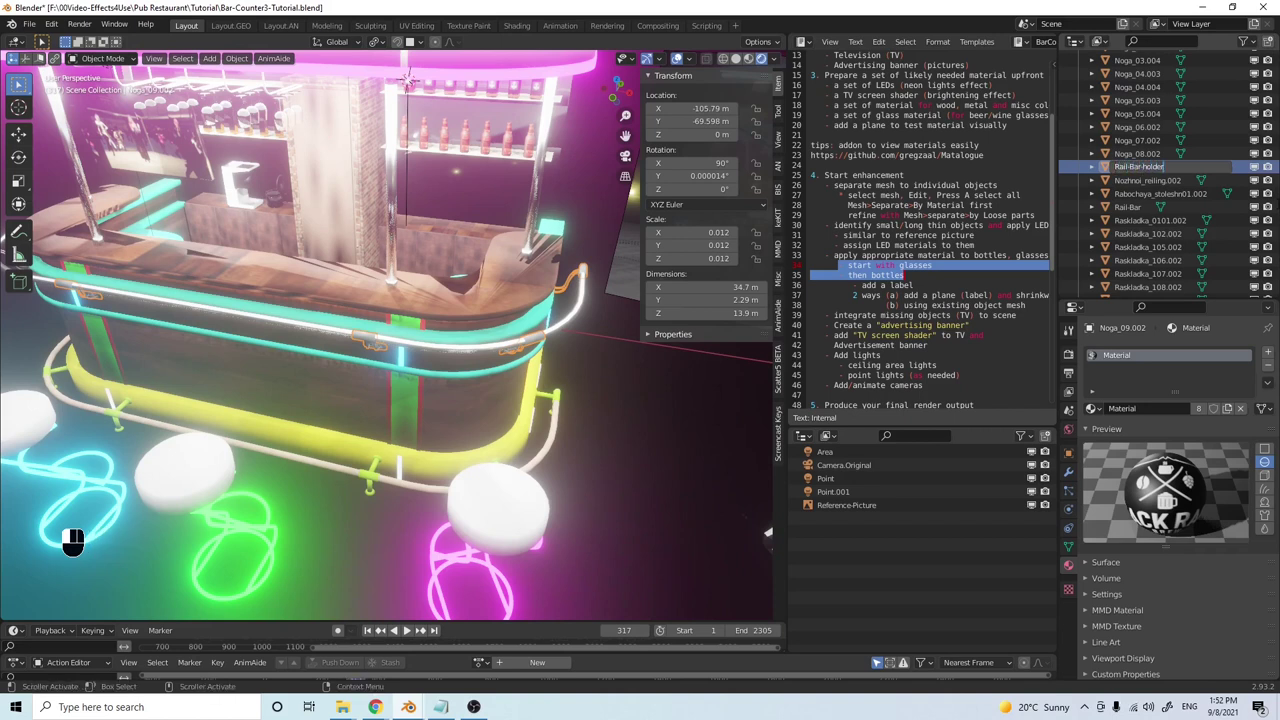
key(Return)
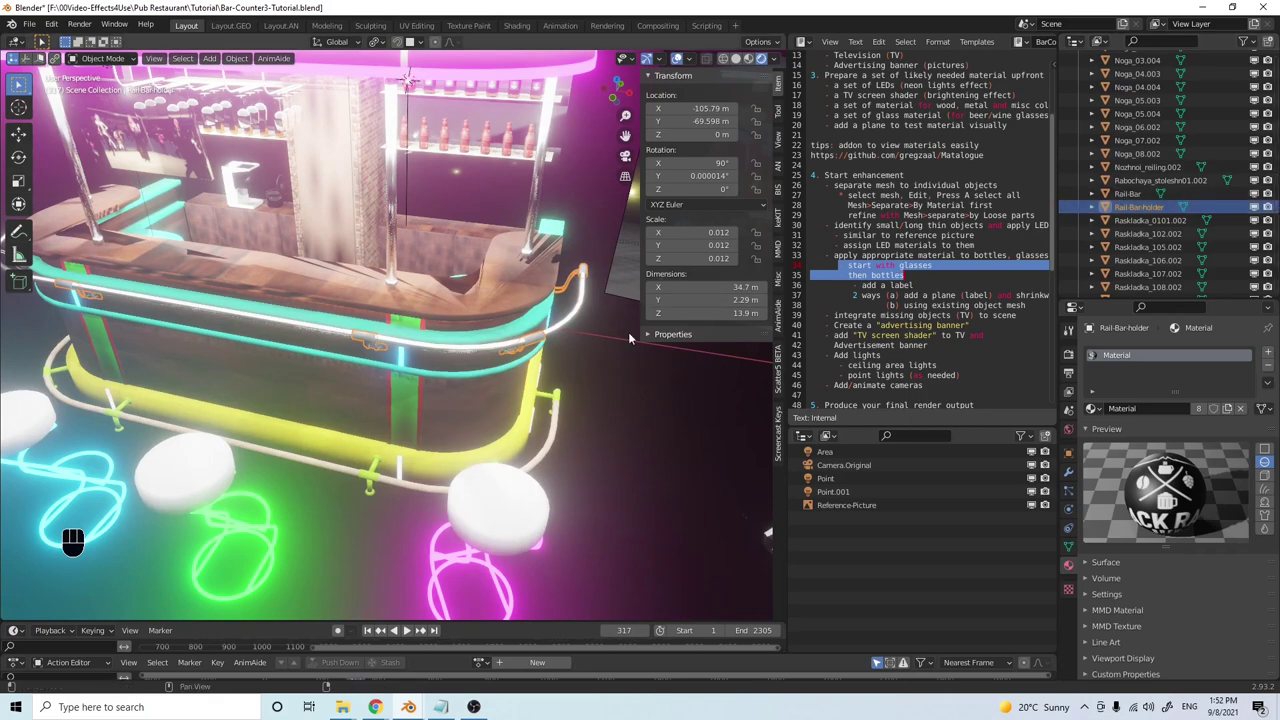
middle_drag(620, 283, 634, 305)
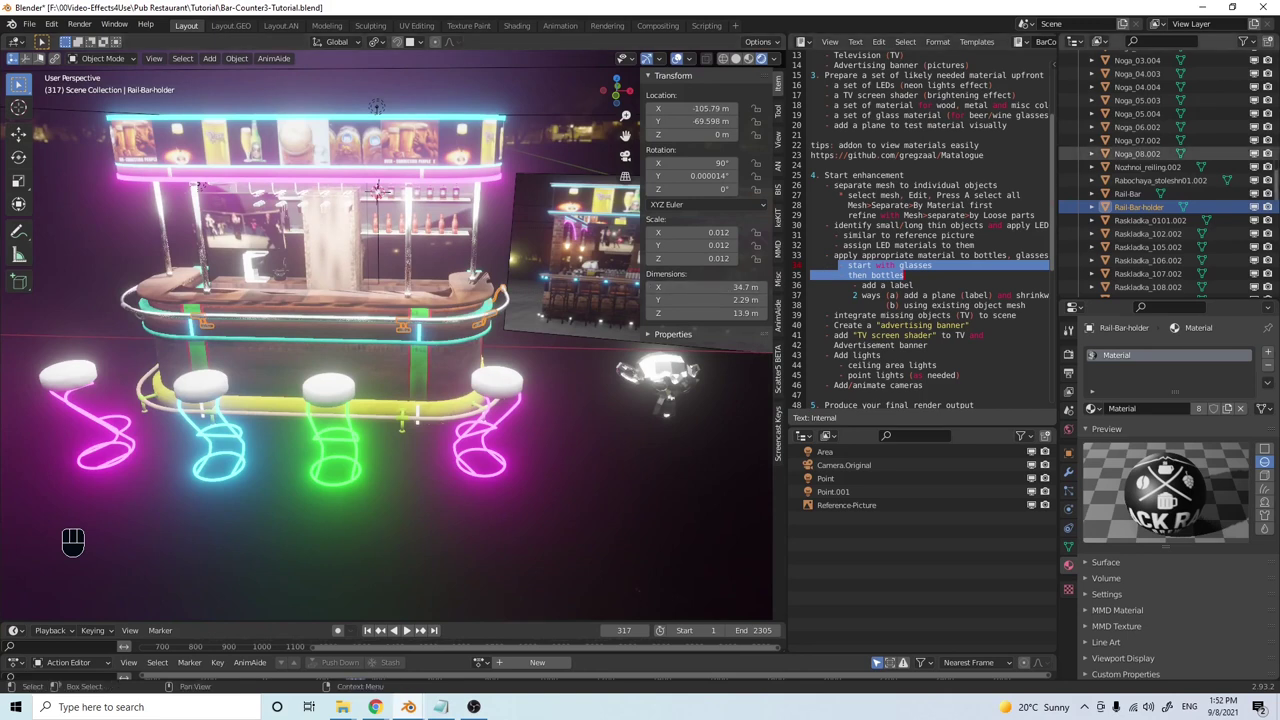
Collapse the Outliner and re-include the Bar-Counter-Enhanced collection in the scene
scroll(1178, 150, up, 10)
scroll(1180, 150, up, 5)
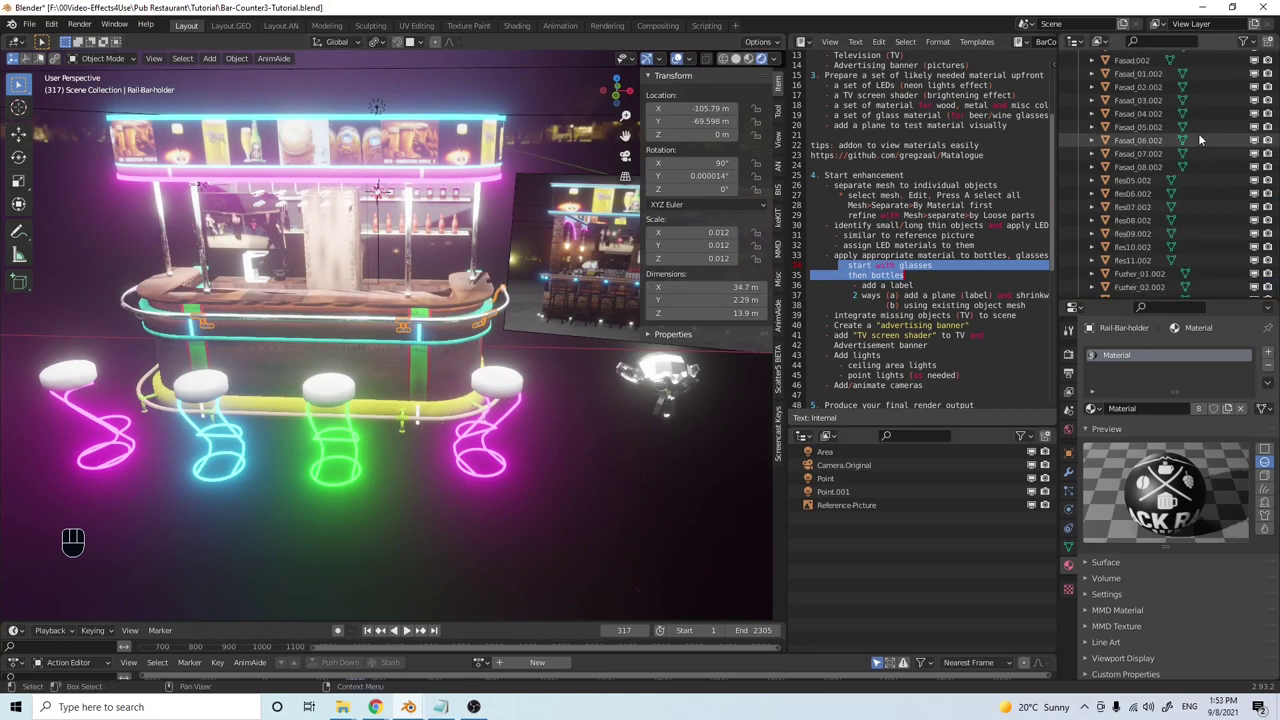
key(KP_Subtract)
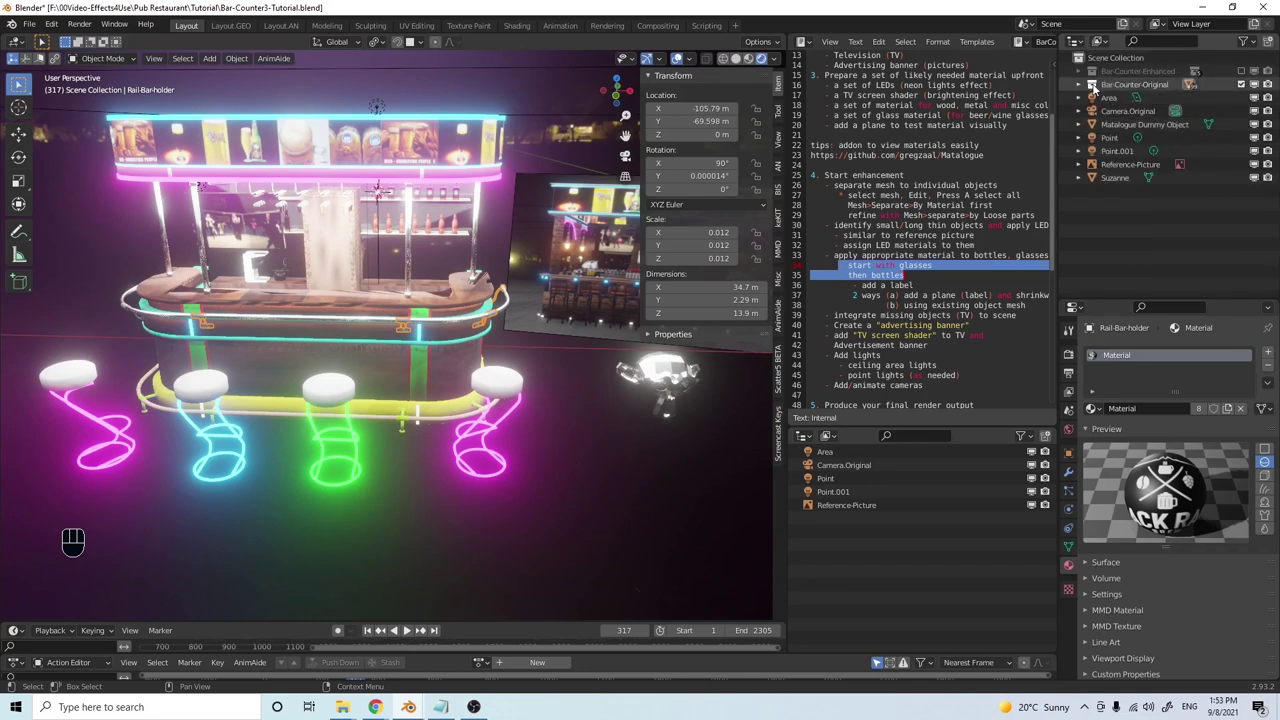
click(1241, 71)
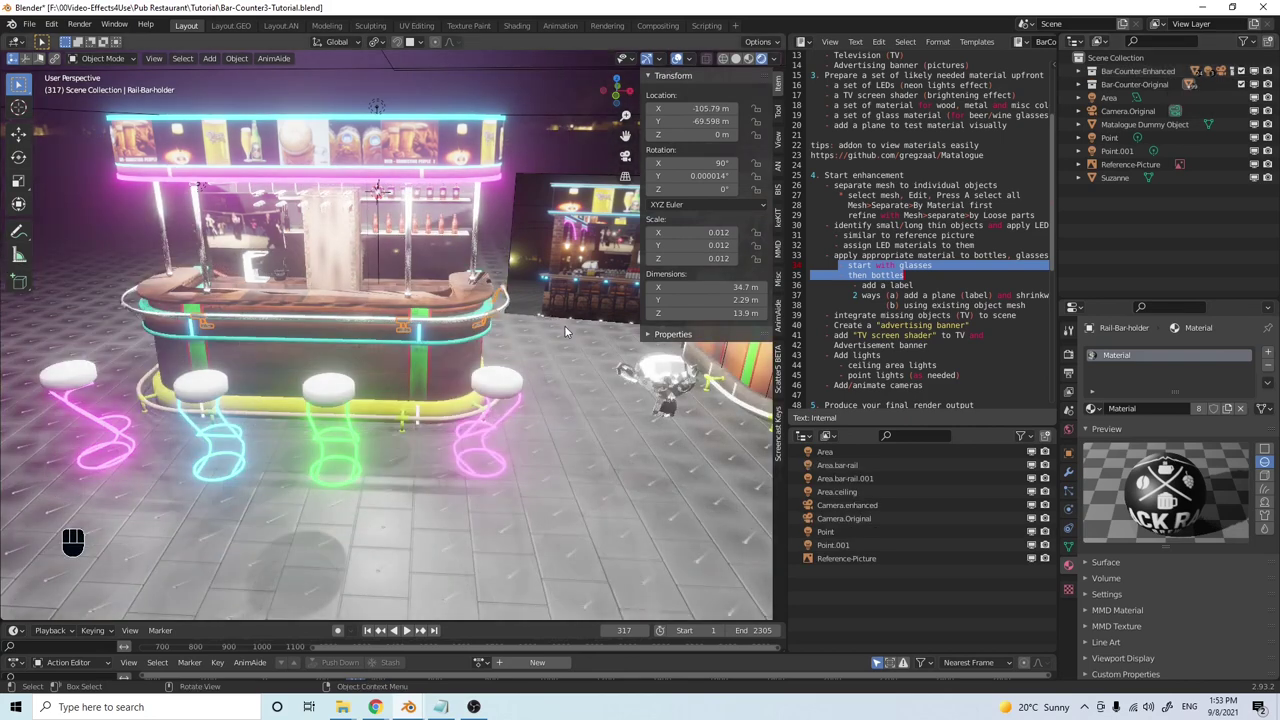
Pan, zoom and orbit the view to frame both bar counters side by side
scroll(565, 332, down, 5)
shift+middle_drag(565, 332, 491, 317)
scroll(477, 332, up, 4)
middle_drag(451, 370, 433, 346)
scroll(489, 328, up, 2)
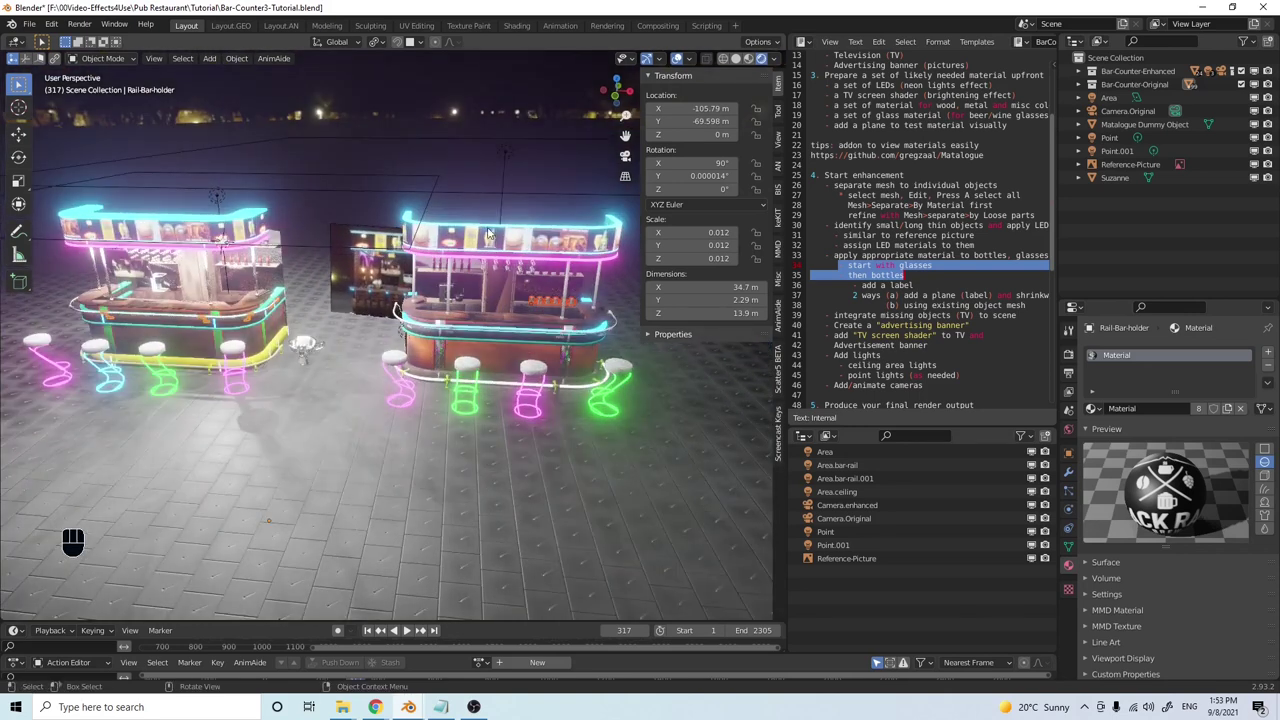
middle_drag(408, 318, 506, 294)
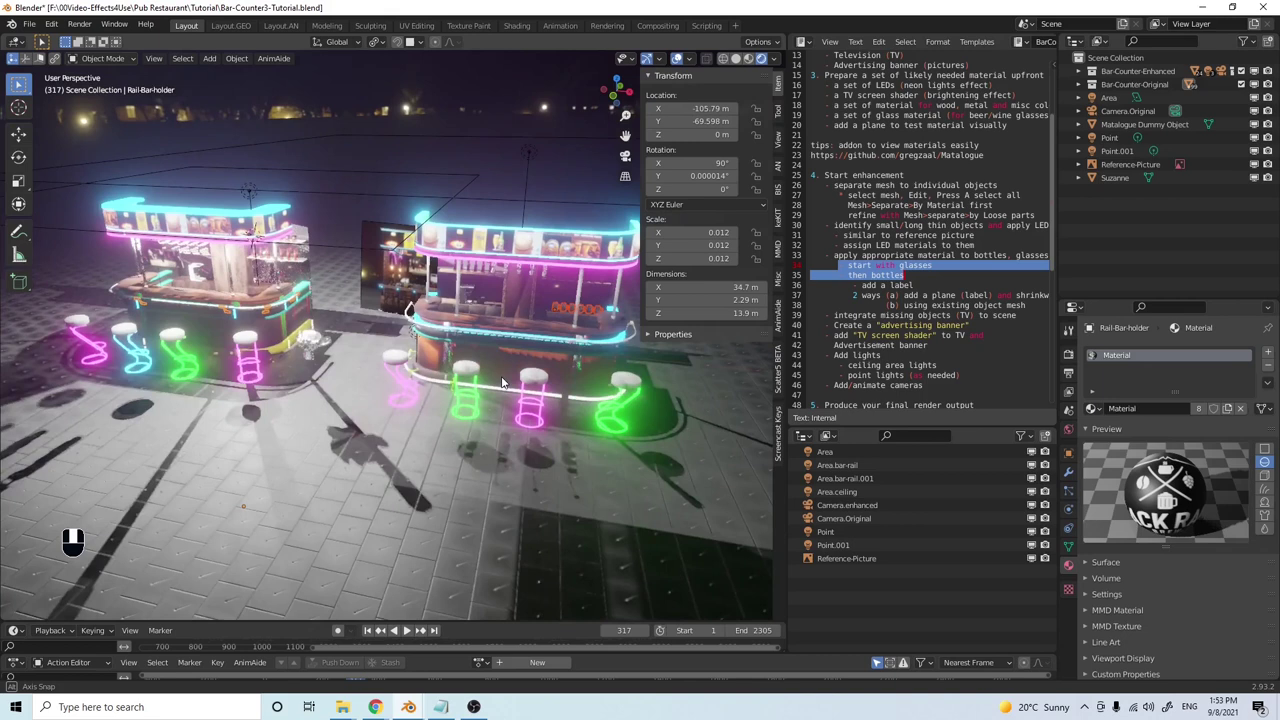
Expand Bar-Counter-Enhanced and its Bar-Glasses collection, then select decanter.001
click(1079, 72)
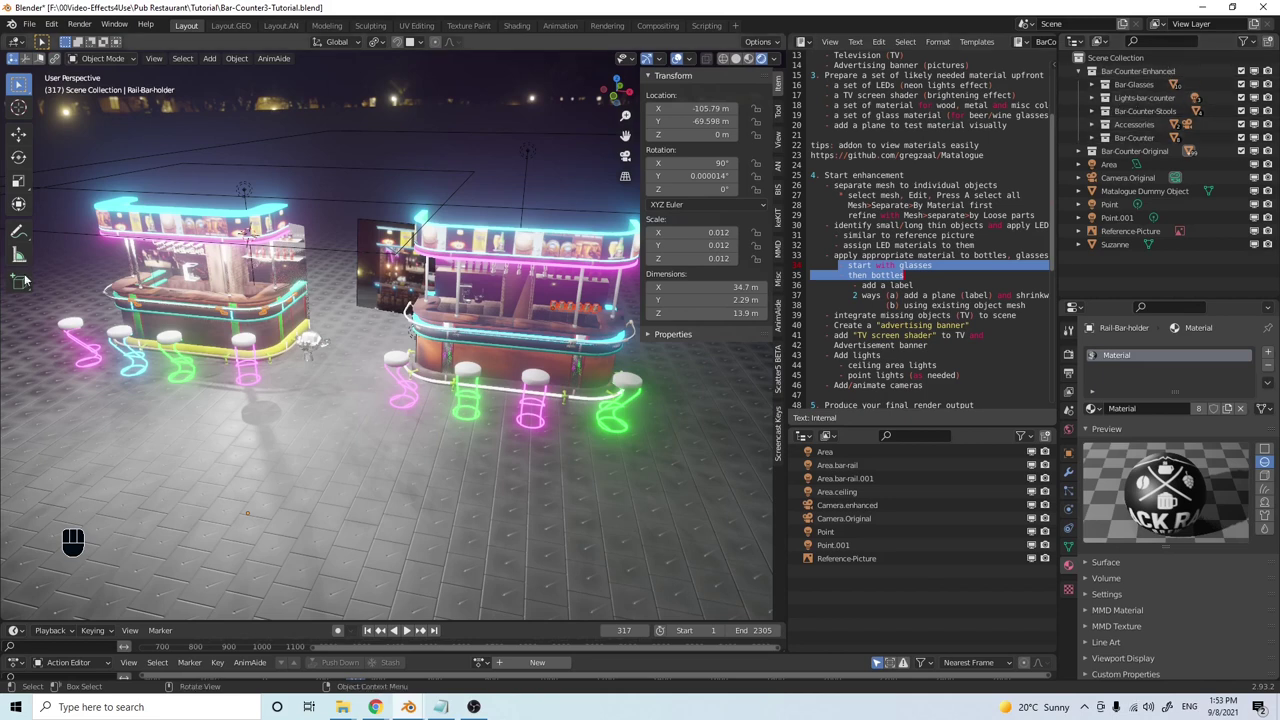
click(1090, 85)
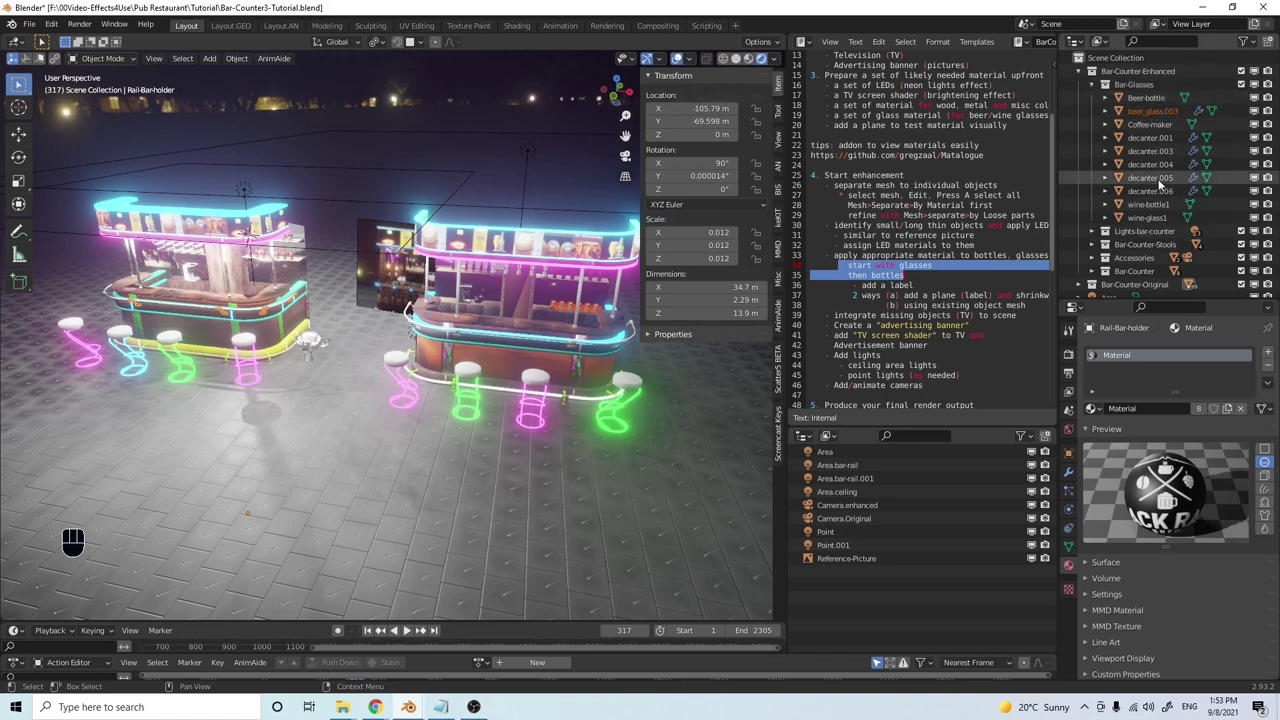
click(1151, 139)
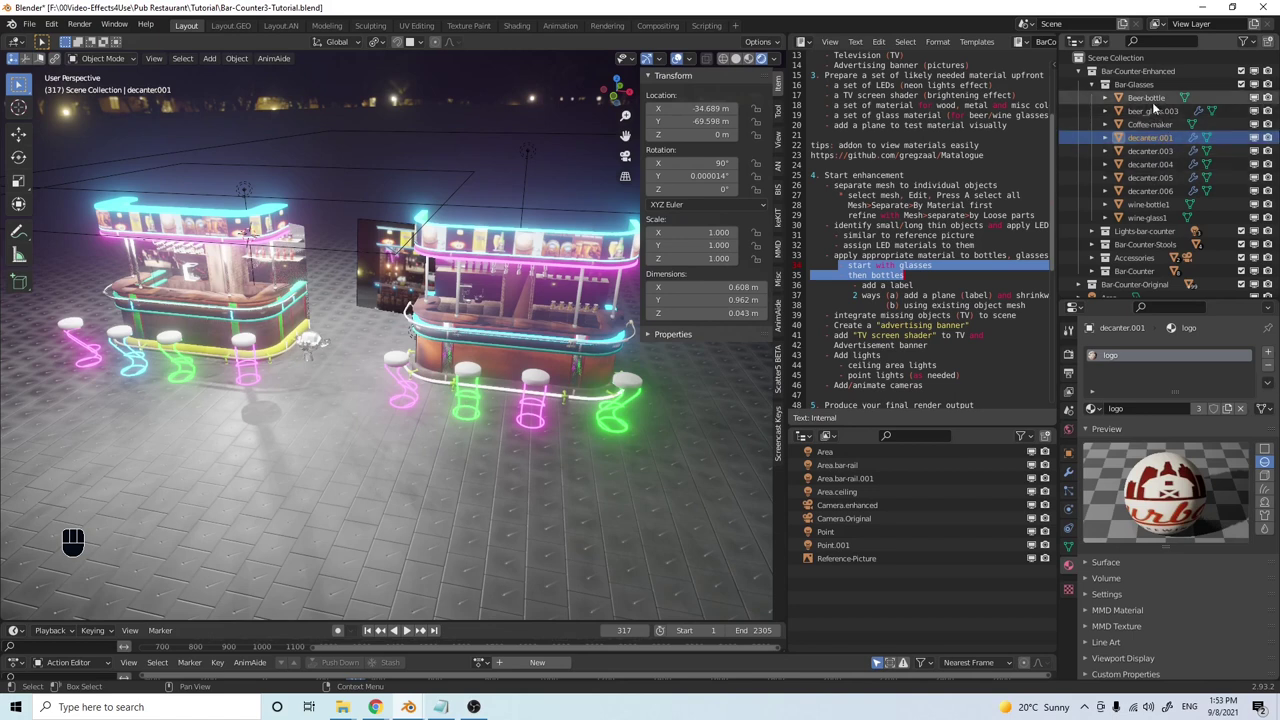
Zoom and pan onto the counter front and select the beer mugs (beer_glass.003)
scroll(498, 274, up, 5)
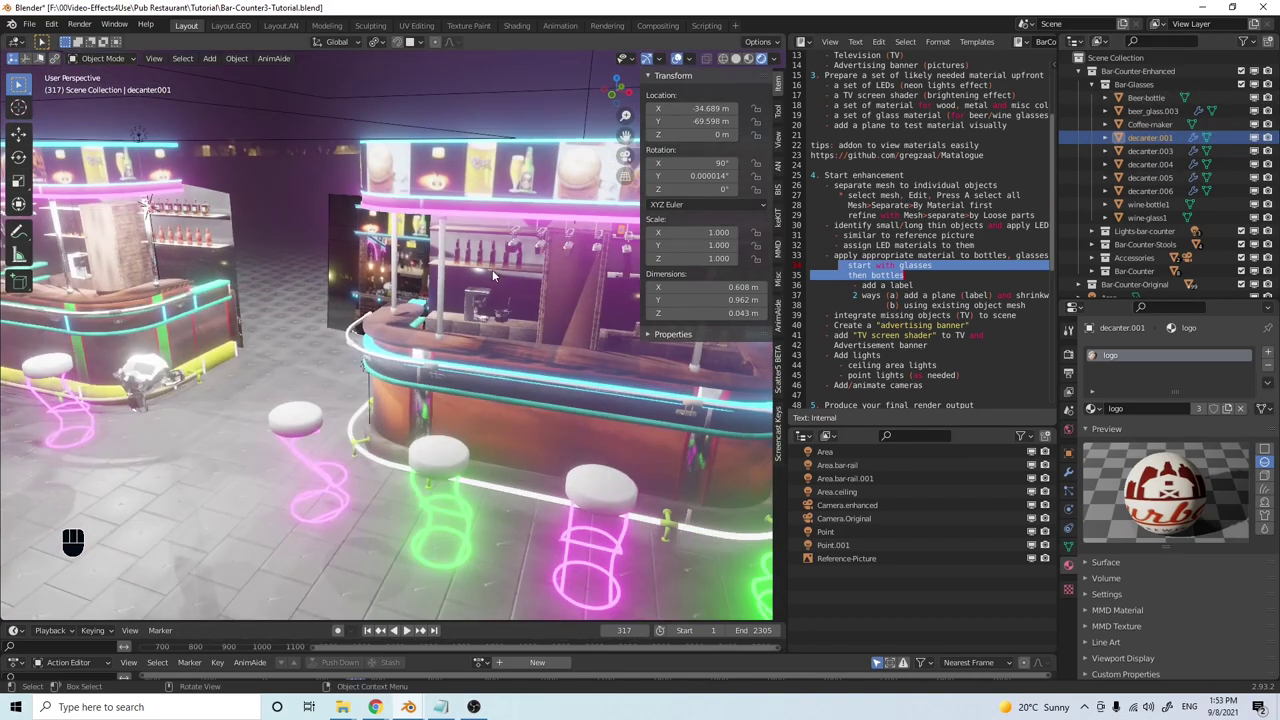
shift+middle_drag(492, 269, 555, 325)
scroll(535, 320, up, 6)
click(535, 320)
Zoom around the mugs, pan back to the whole bar and select the floor object
scroll(562, 318, up, 4)
scroll(580, 309, up, 2)
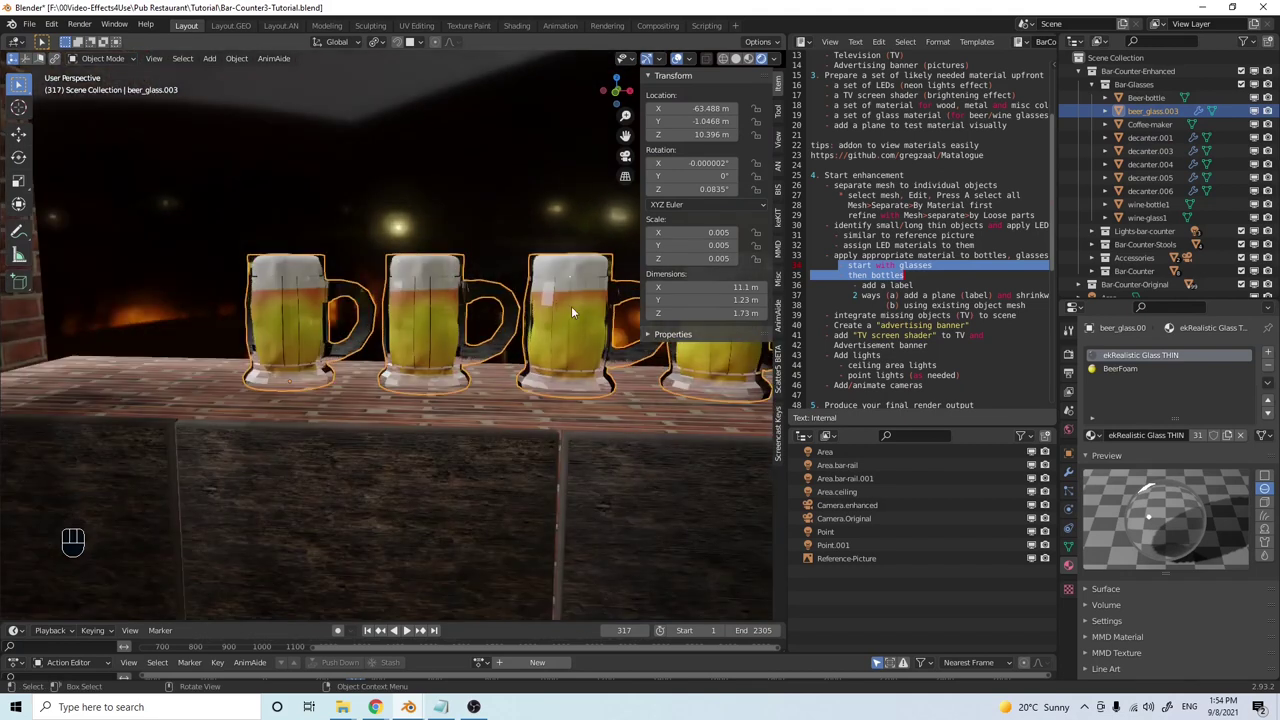
scroll(570, 300, down, 8)
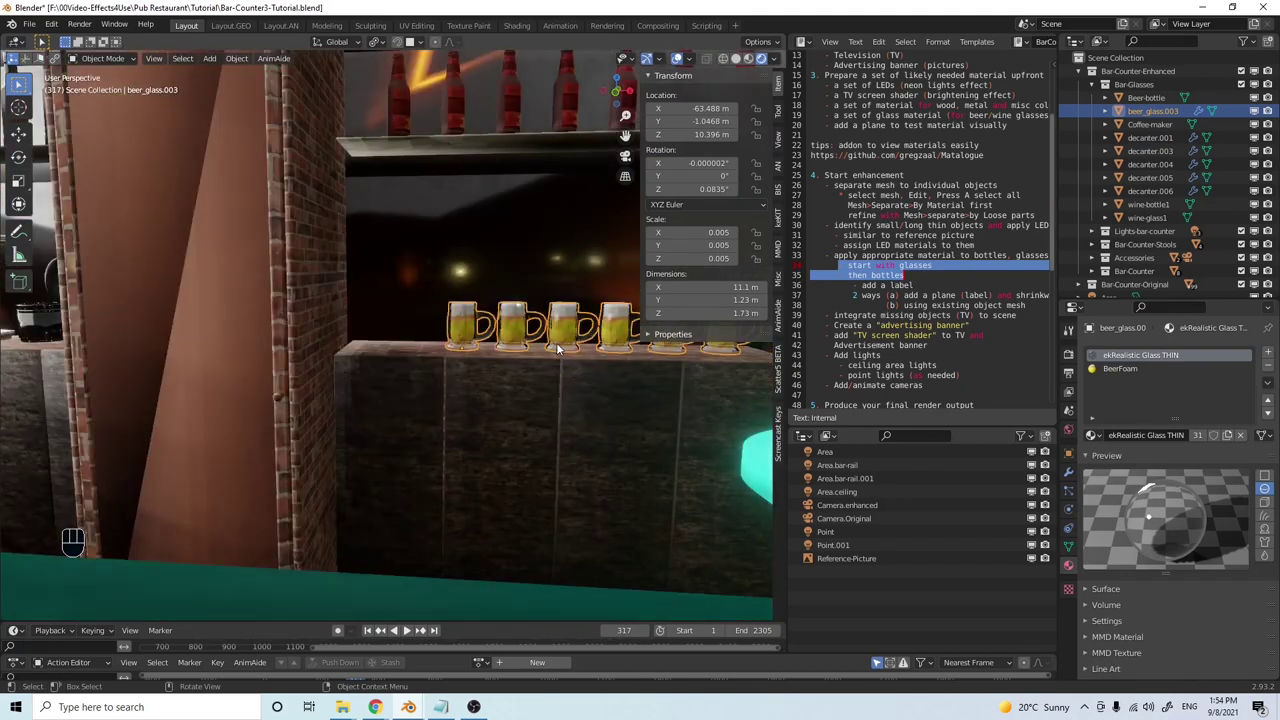
scroll(552, 344, up, 8)
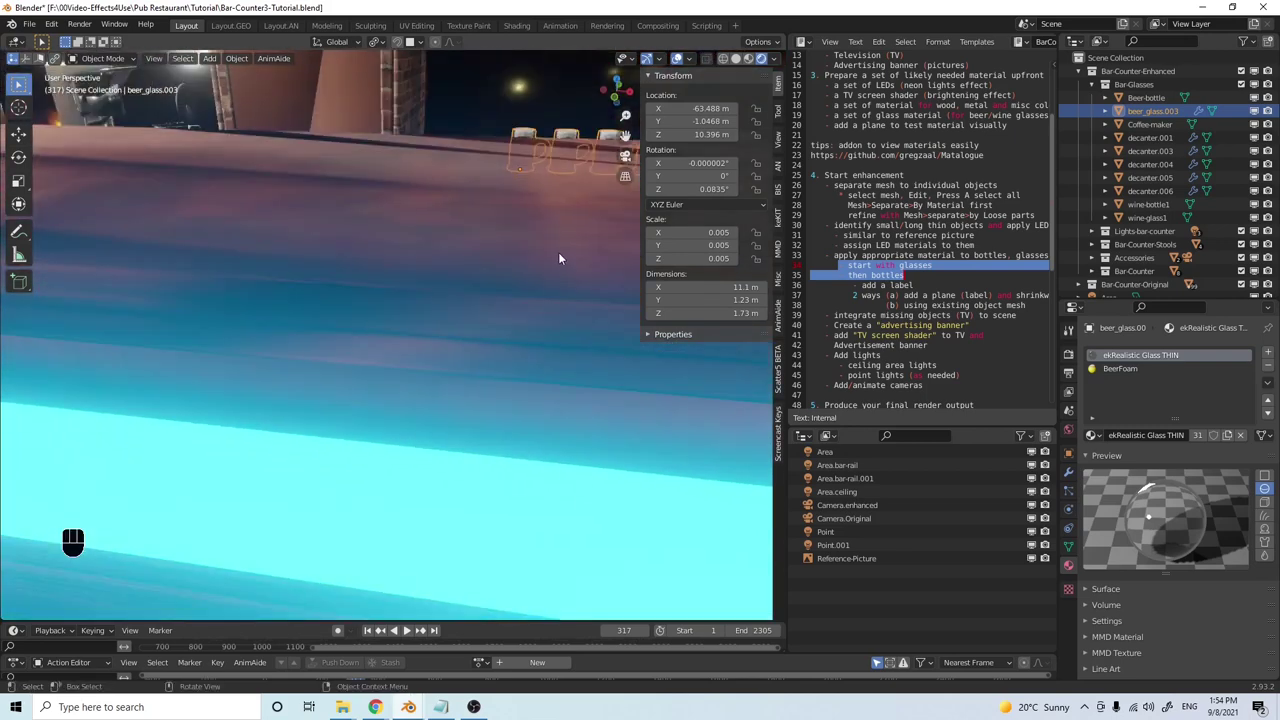
scroll(558, 252, down, 8)
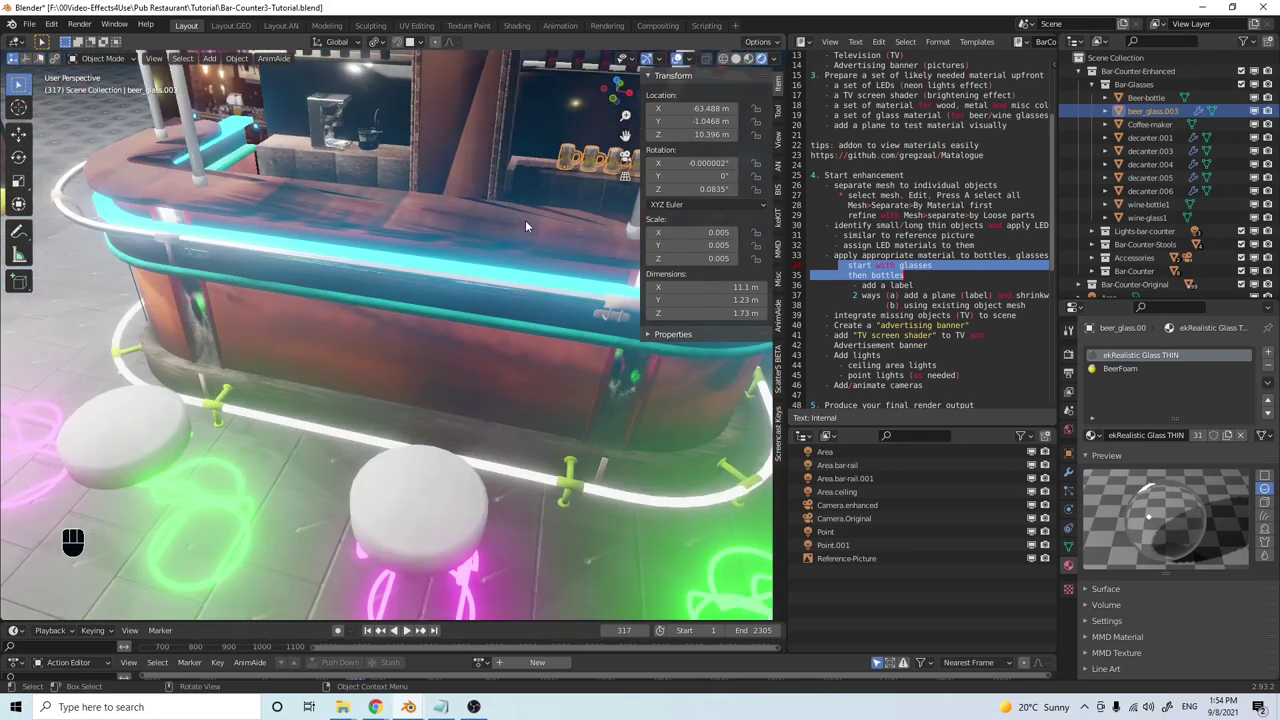
scroll(525, 220, down, 5)
shift+middle_drag(467, 205, 420, 285)
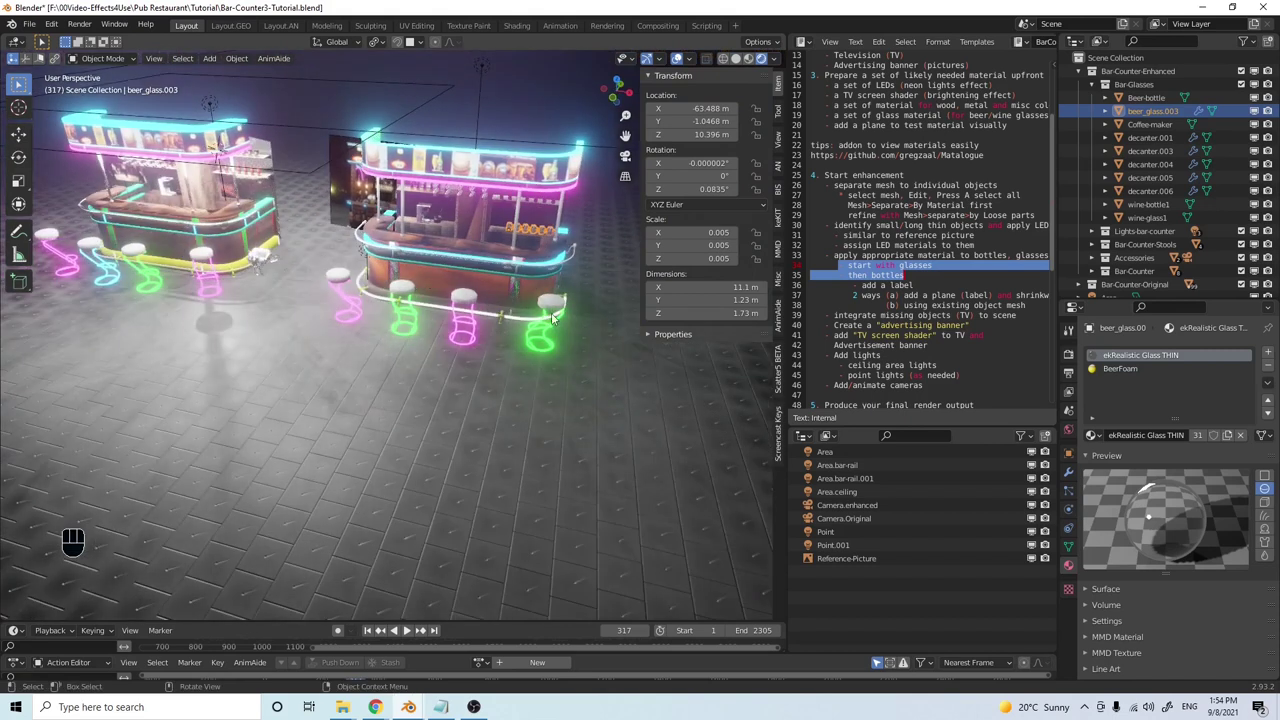
click(600, 338)
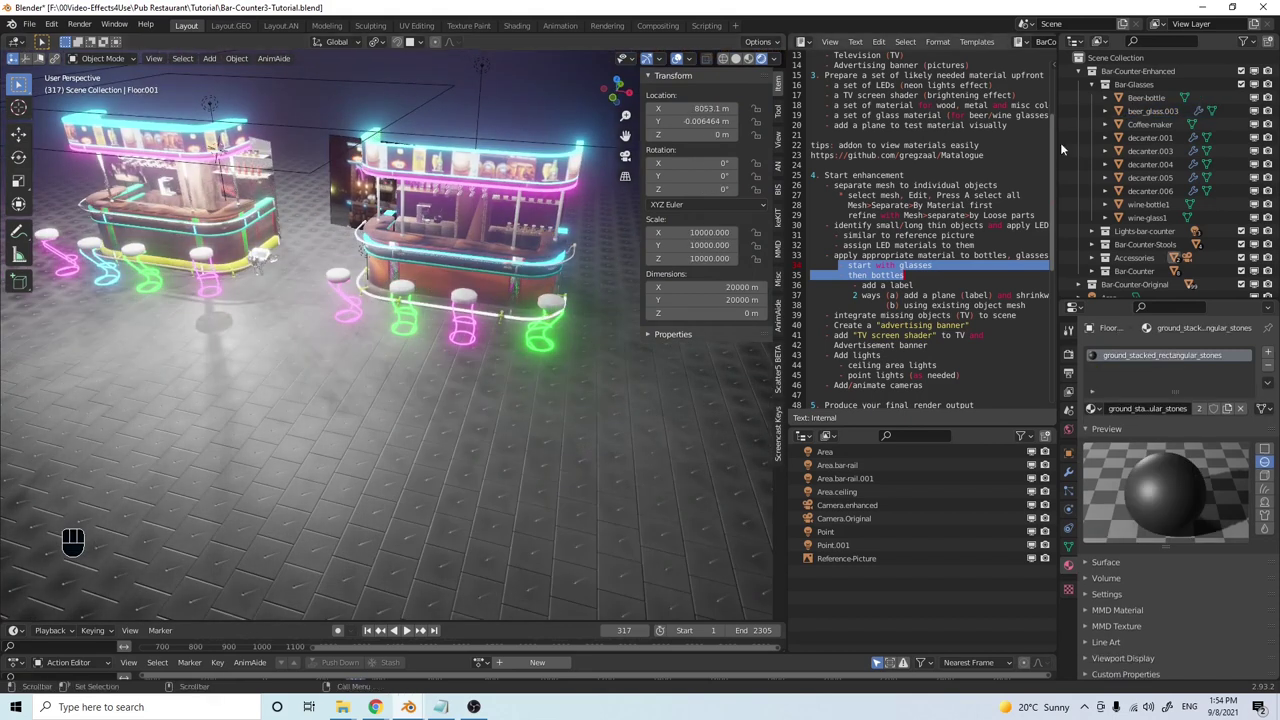
Collapse Bar-Glasses and exclude Bar-Counter-Enhanced to view the original counter alone
click(1100, 86)
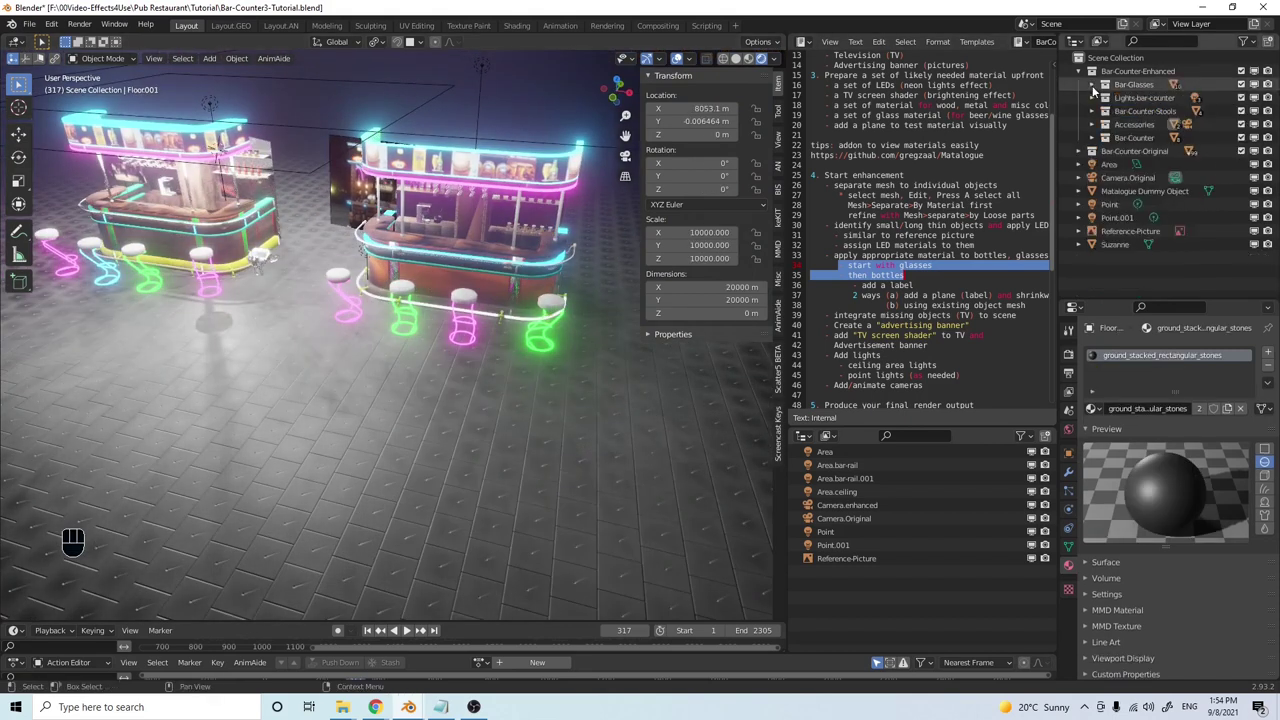
click(1242, 71)
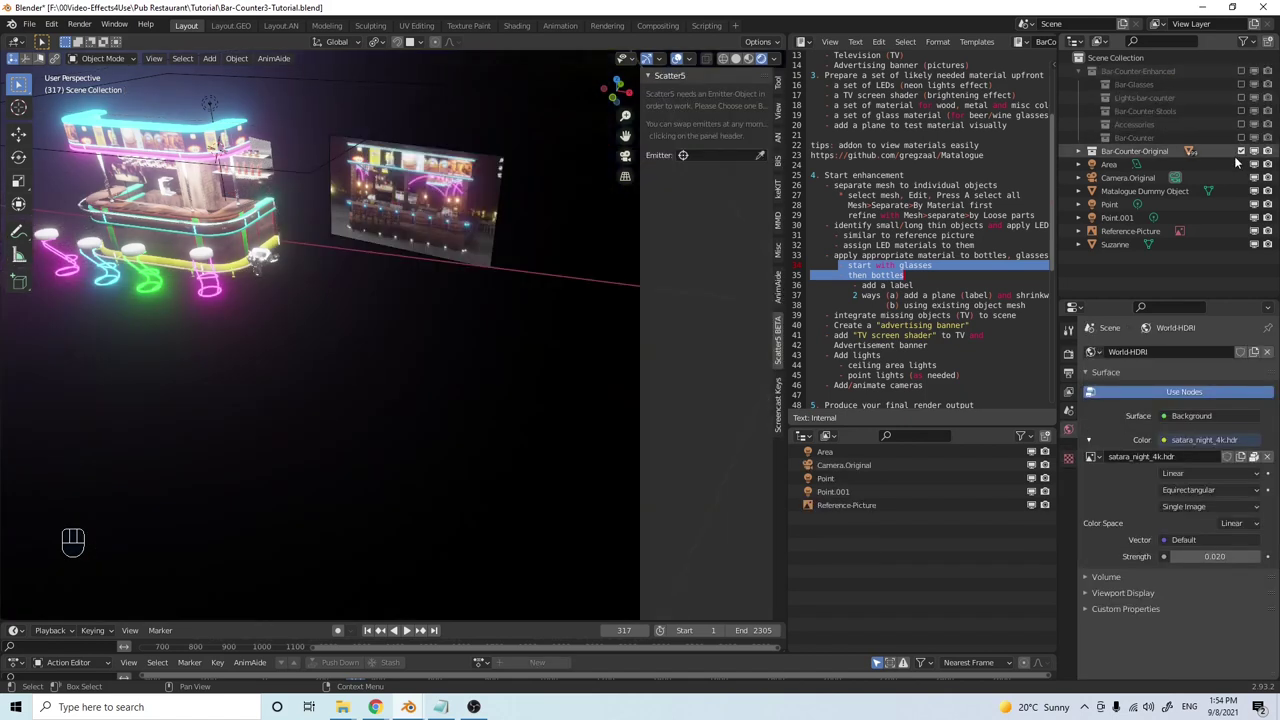
middle_drag(300, 280, 349, 283)
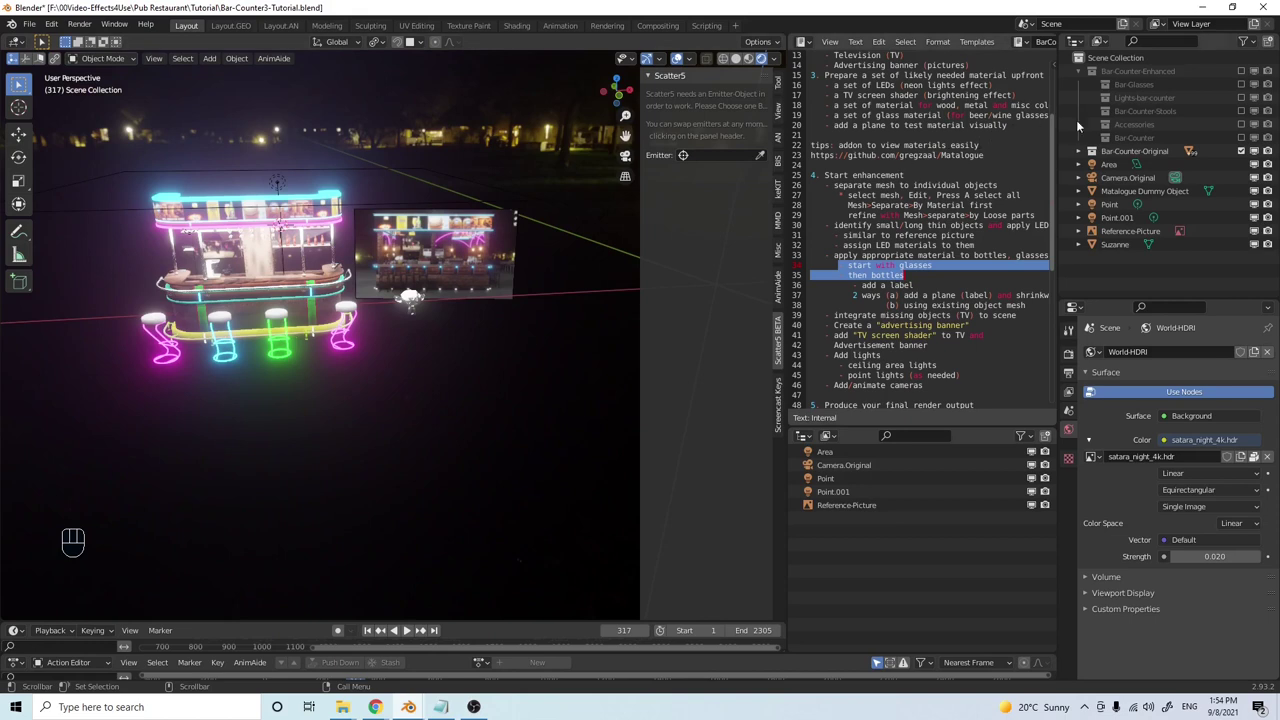
middle_drag(284, 312, 274, 311)
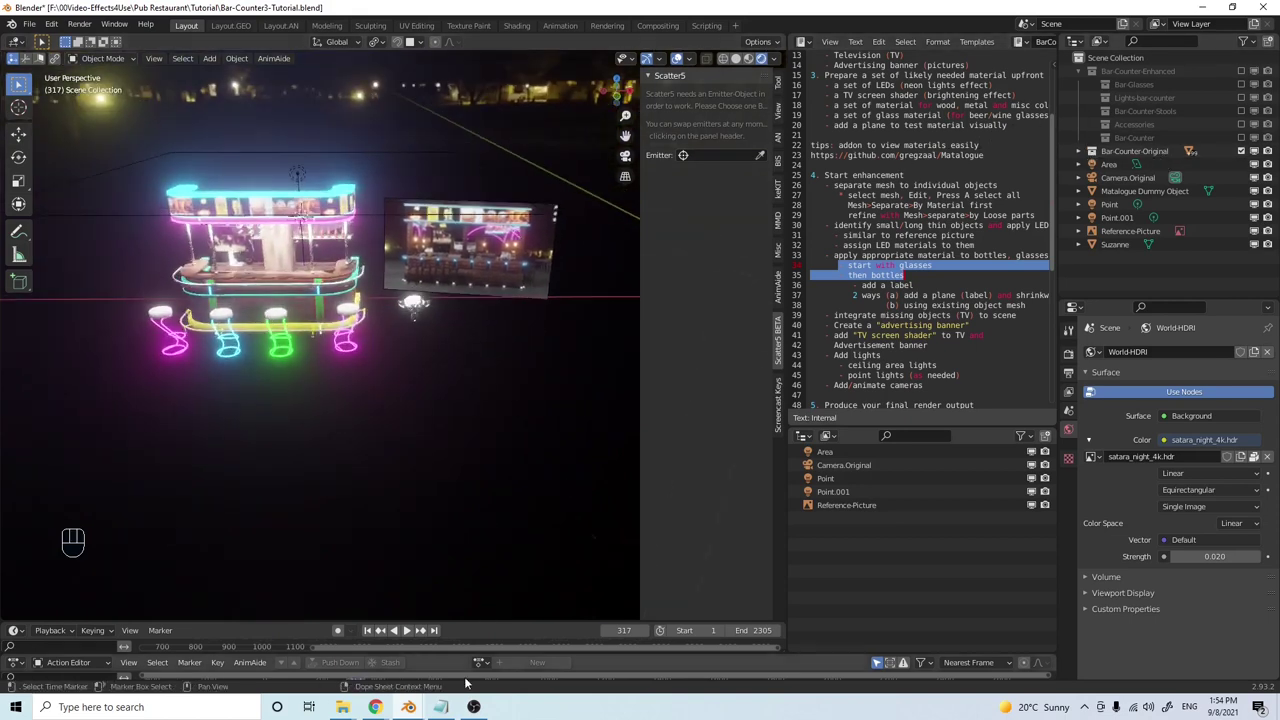
Compare against the source model in the other Blender window, then re-include Bar-Counter-Enhanced
mouse_move(408, 707)
click(467, 645)
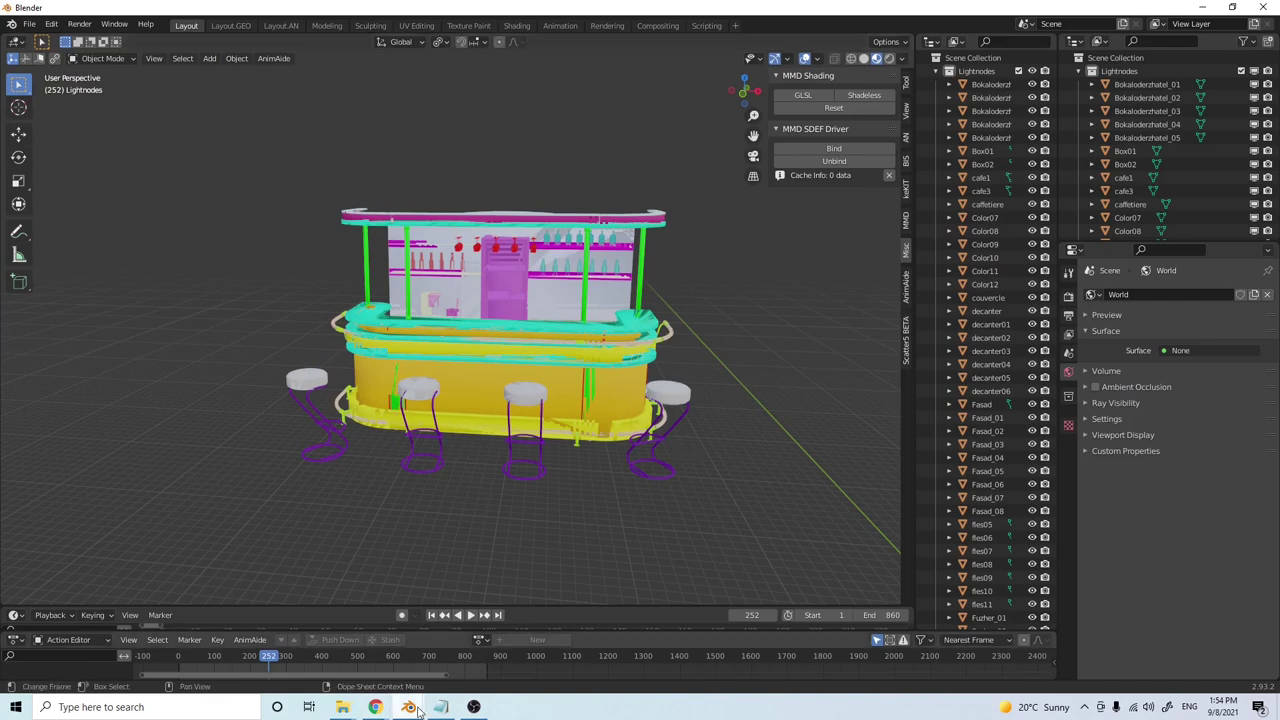
mouse_move(418, 707)
click(312, 658)
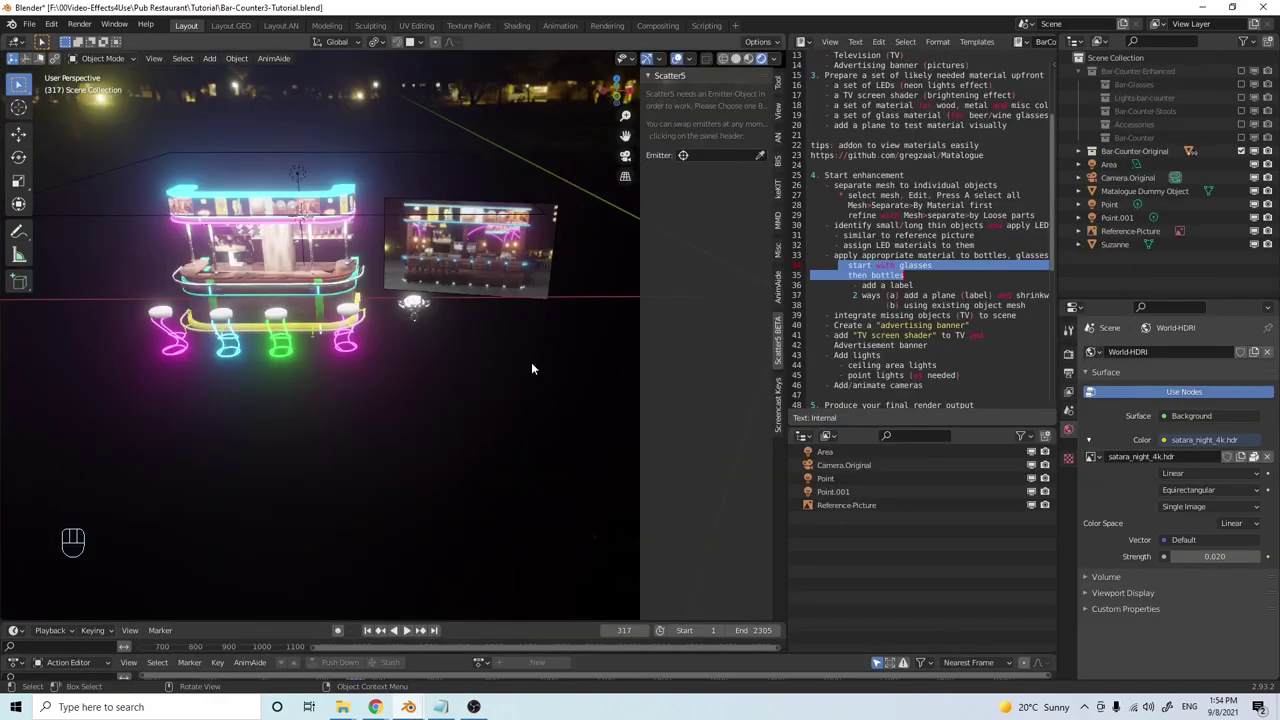
click(1241, 71)
middle_drag(380, 360, 391, 386)
View both counters from above and switch to the Shading workspace to browse materials
middle_drag(451, 333, 352, 353)
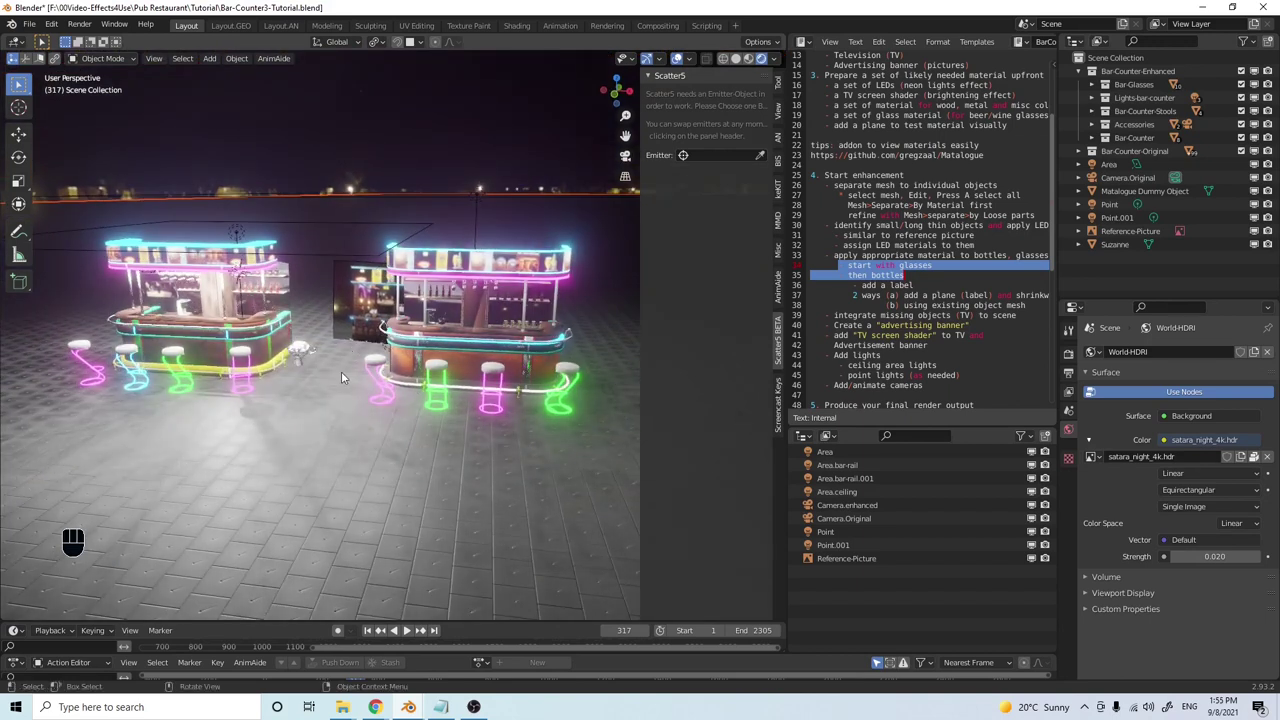
click(516, 25)
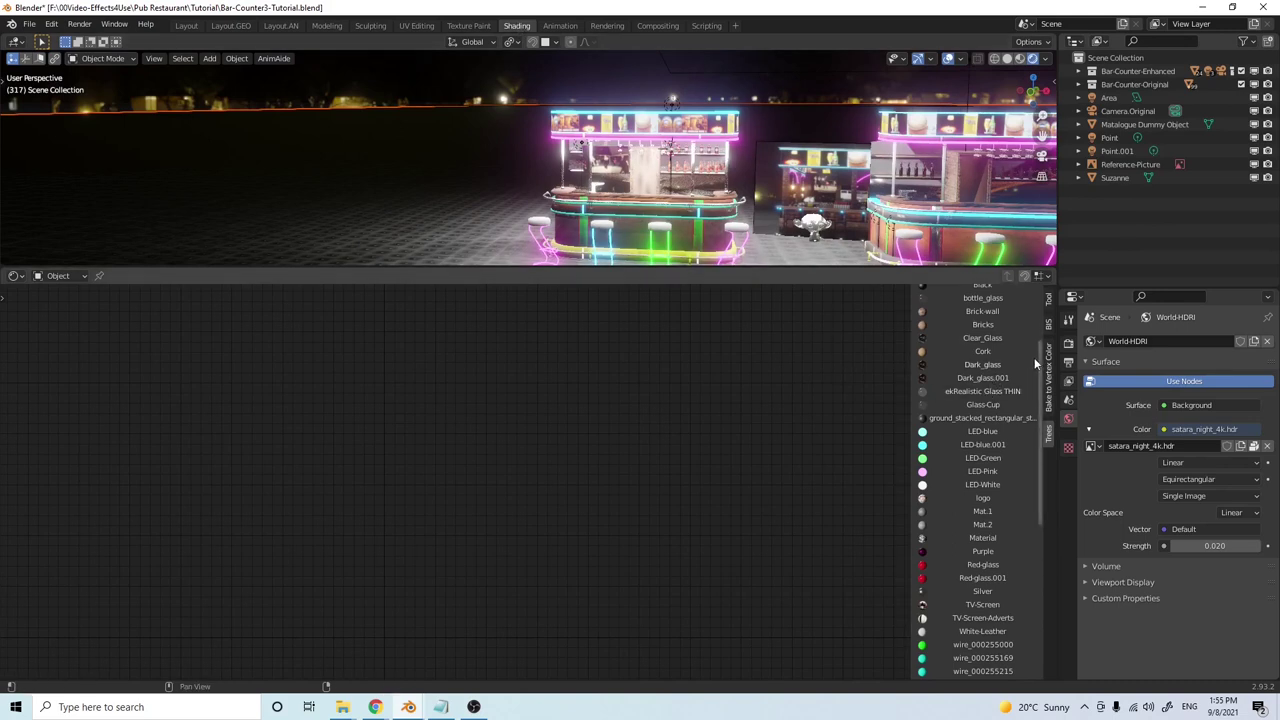
drag(1046, 335, 1032, 540)
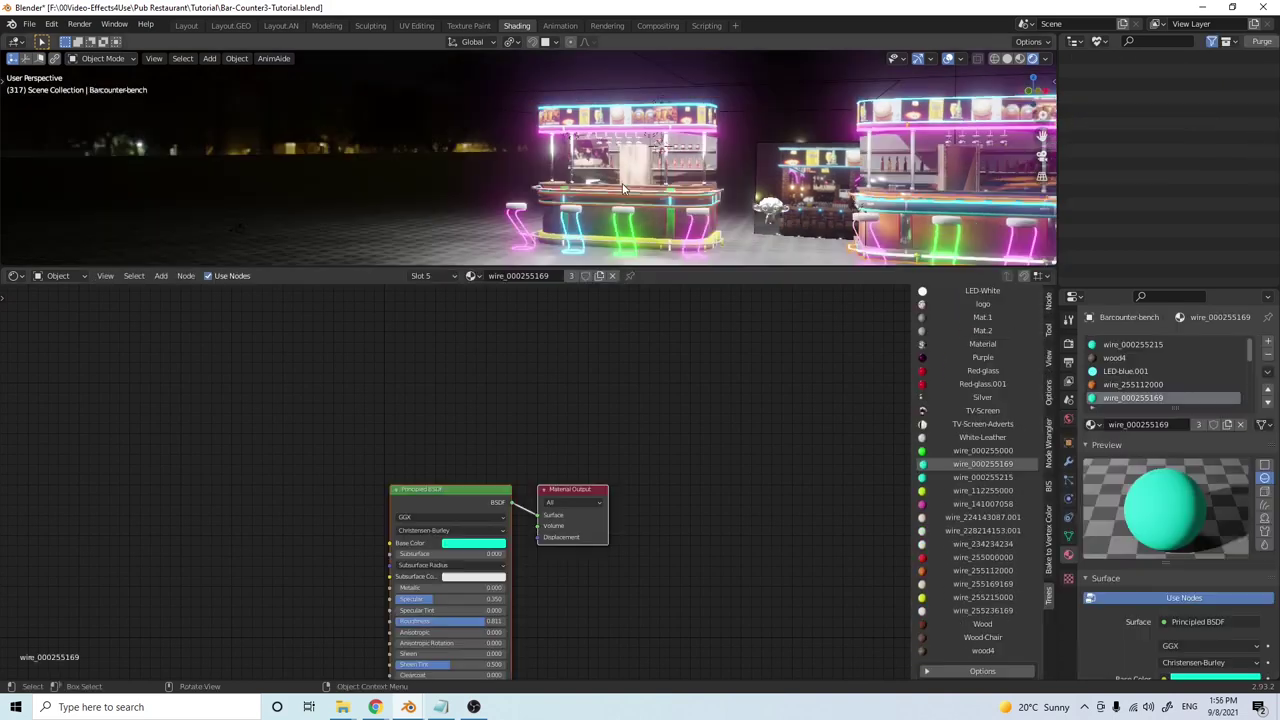